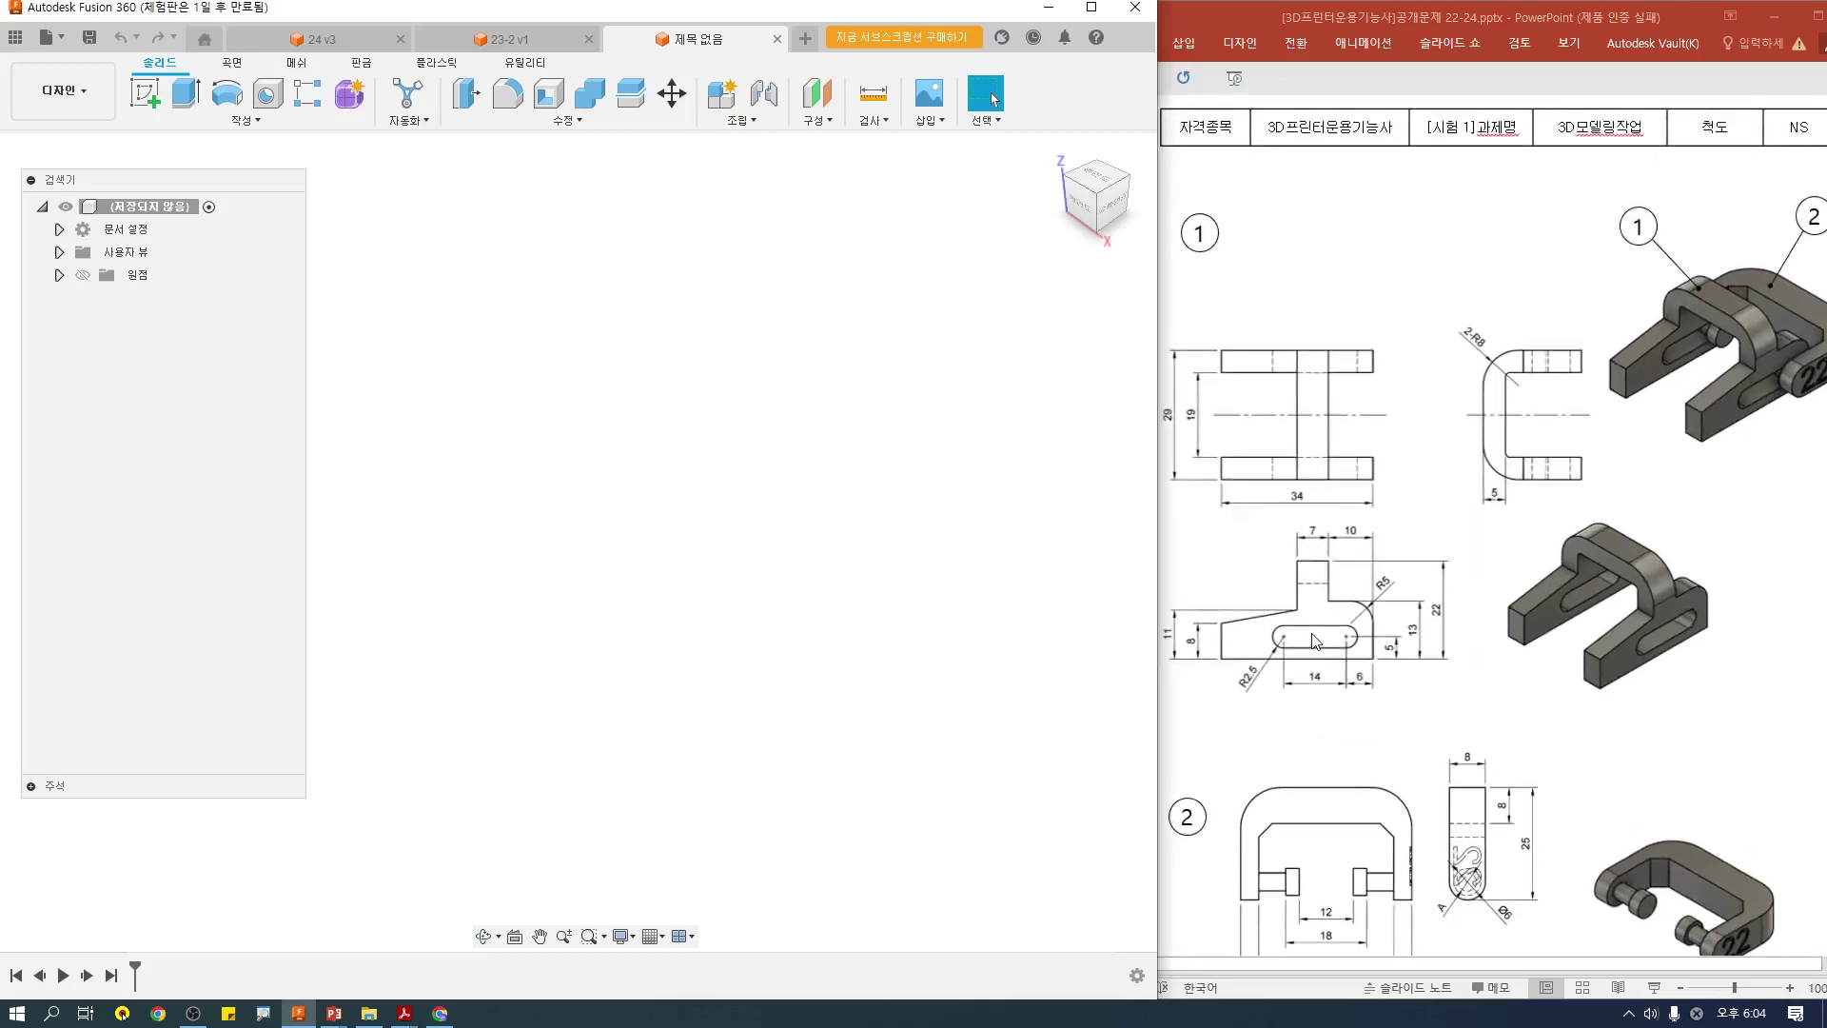
Step: Examine the overall length and width dimensions of part 1 in the PowerPoint drawing
left_click(1464, 965)
left_click_drag(1411, 963, 1356, 963)
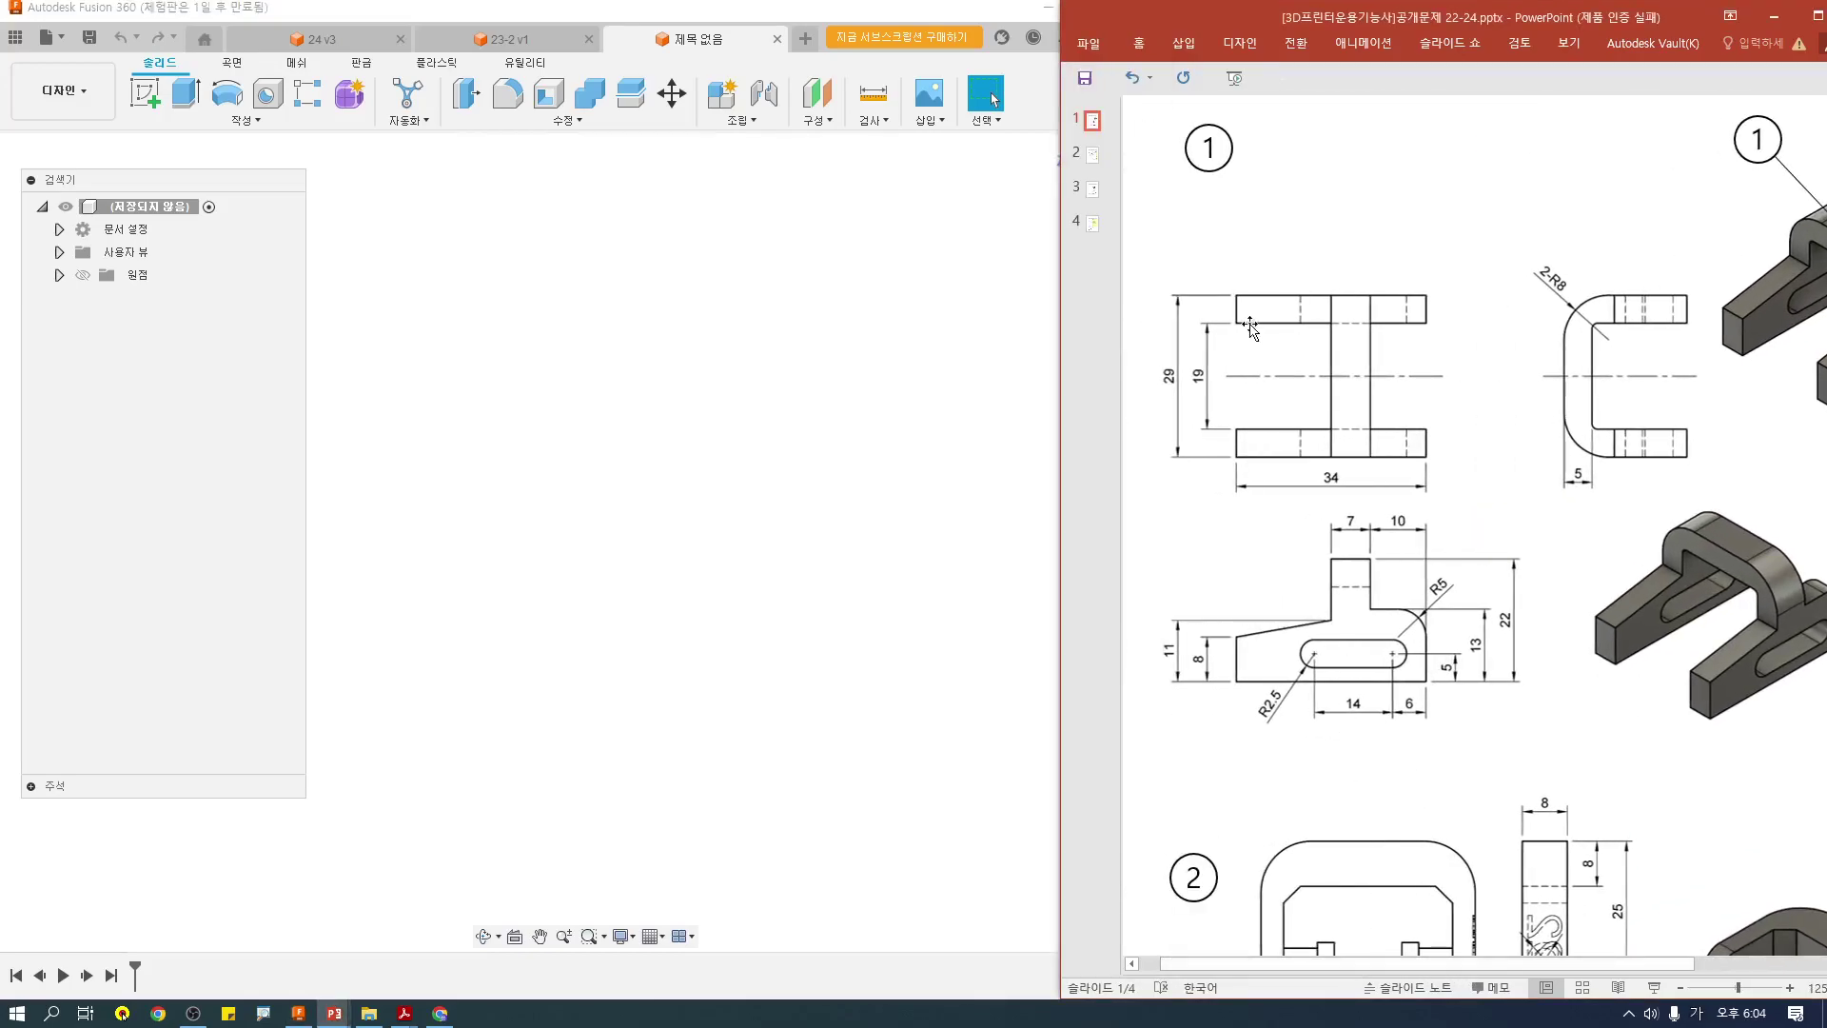
left_click_drag(1236, 449, 1429, 460)
left_click_drag(1187, 403, 1186, 364)
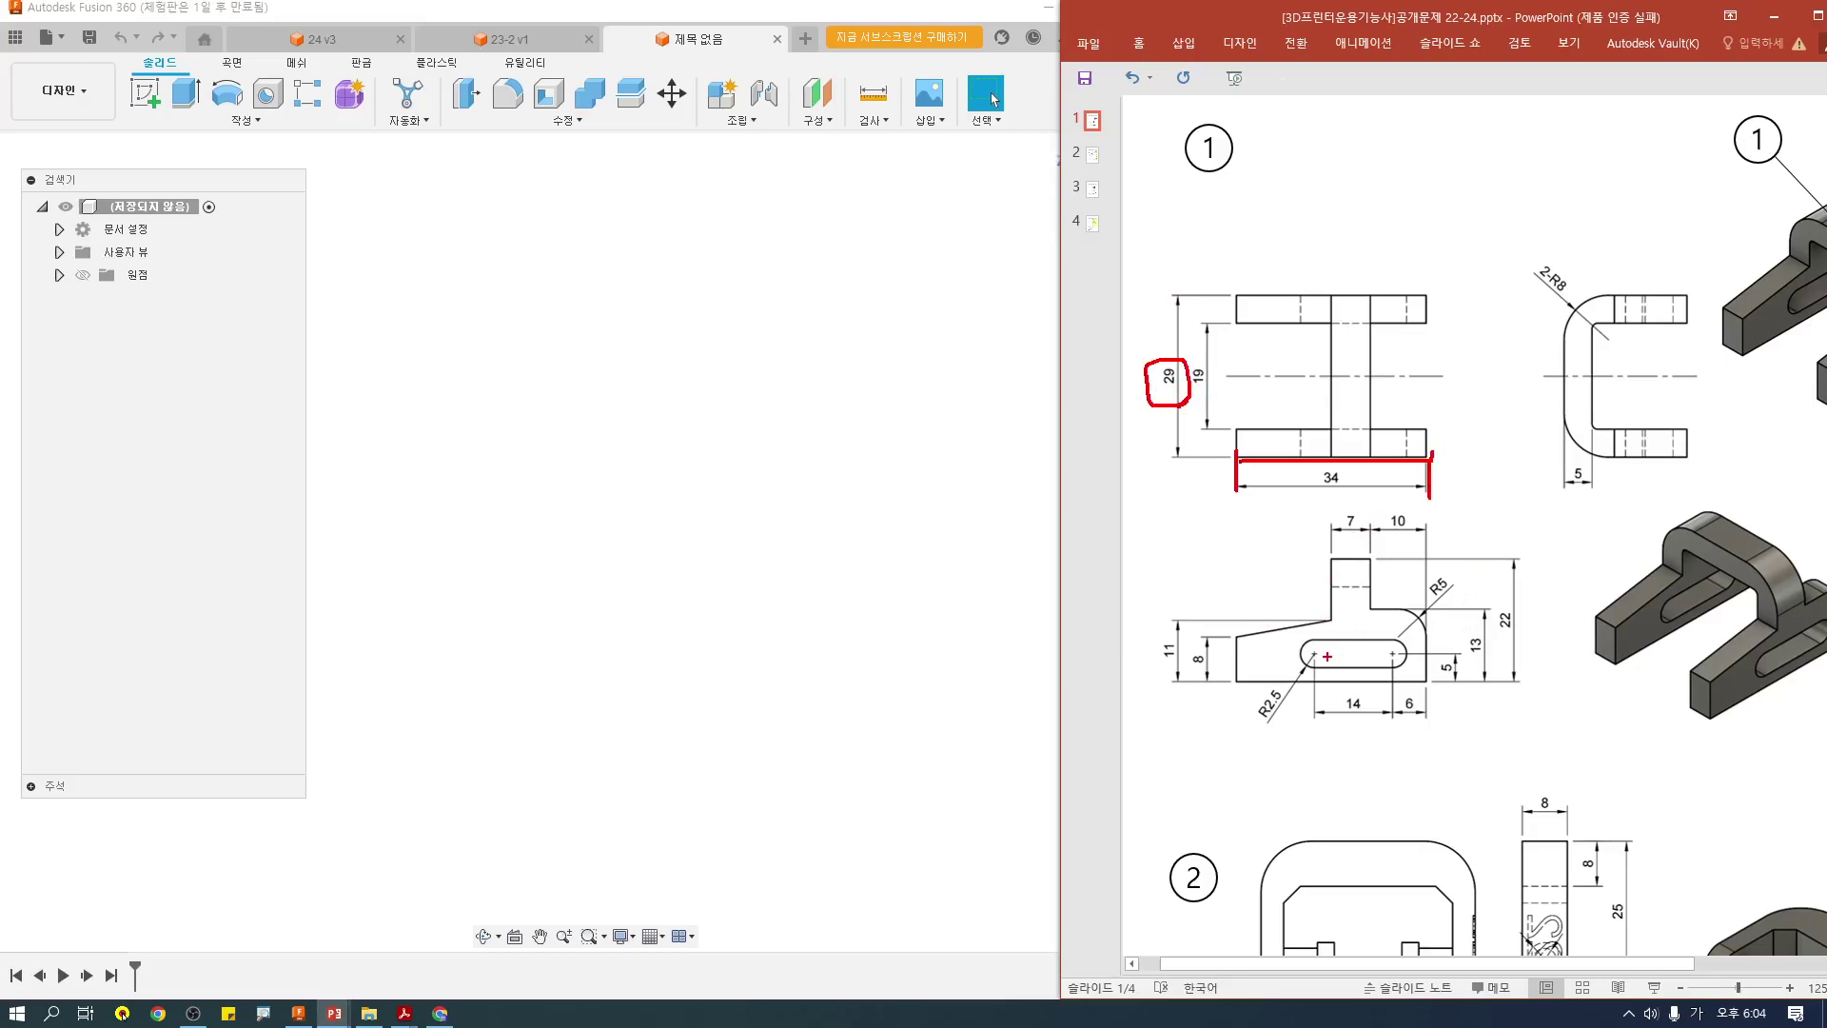
key("Escape")
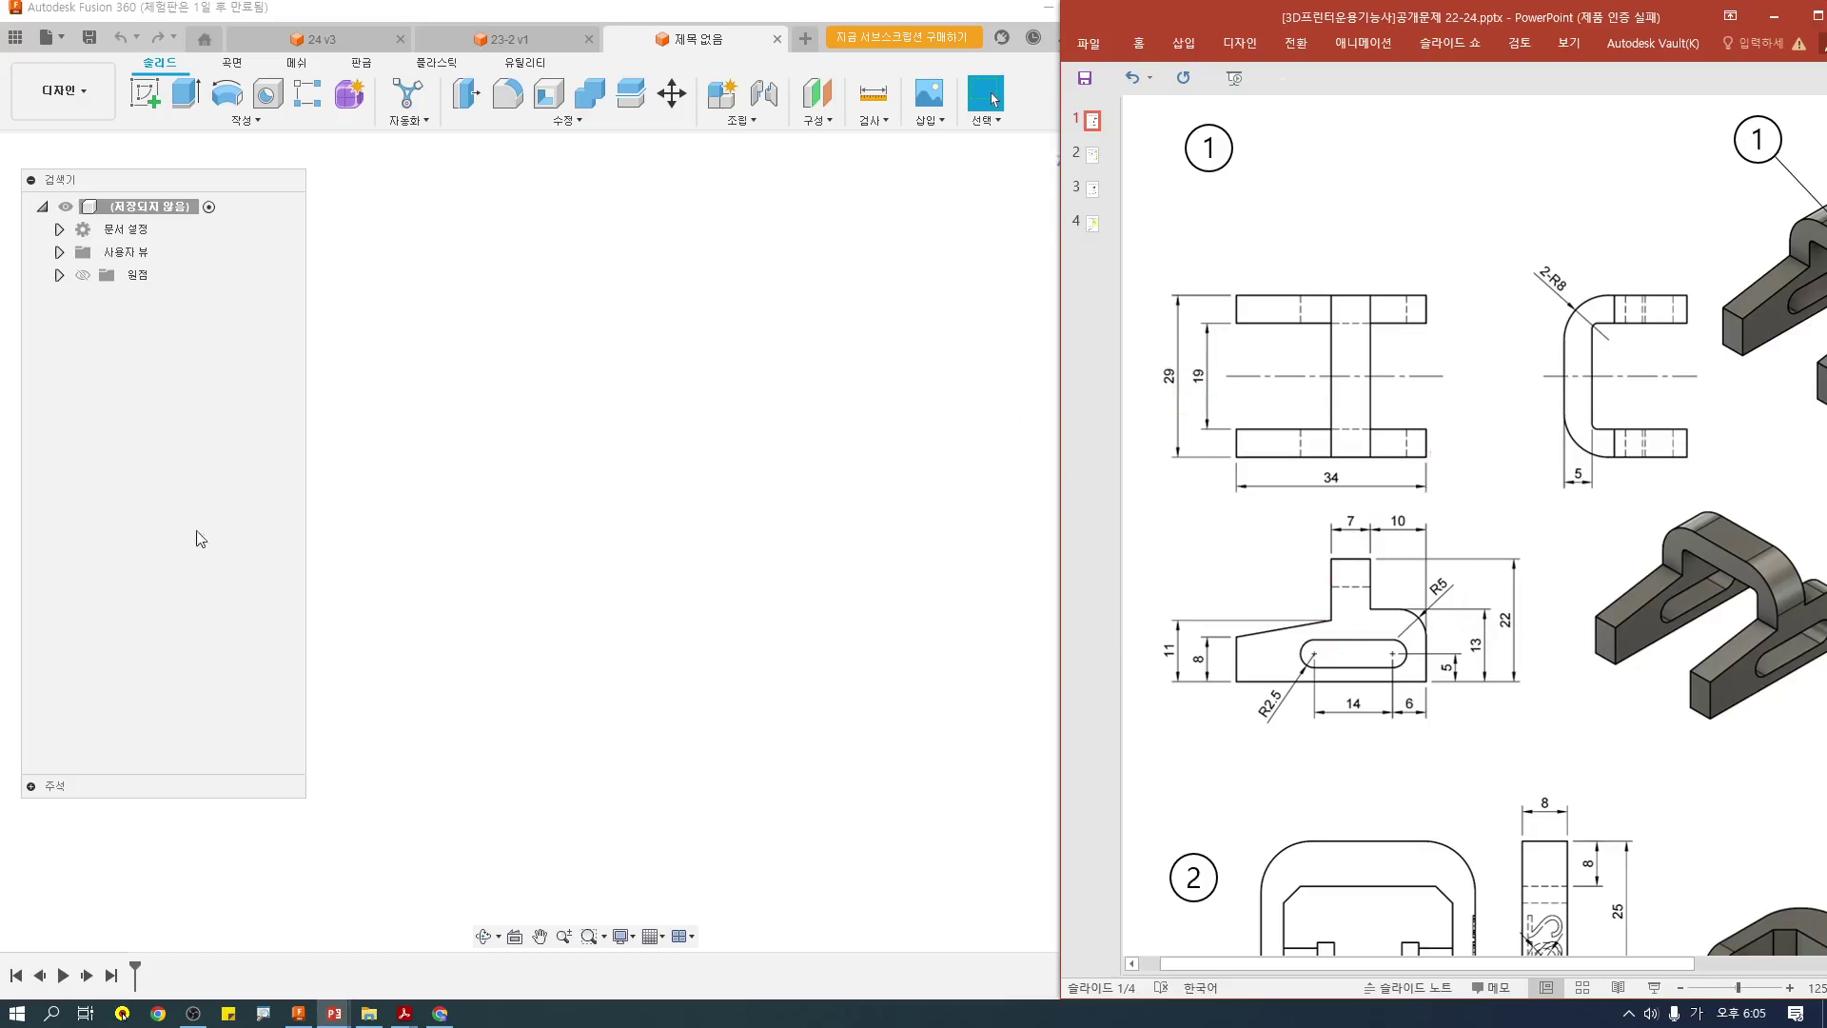
Step: Switch to Fusion 360 and start a new sketch on the horizontal XY plane
left_click(140, 85)
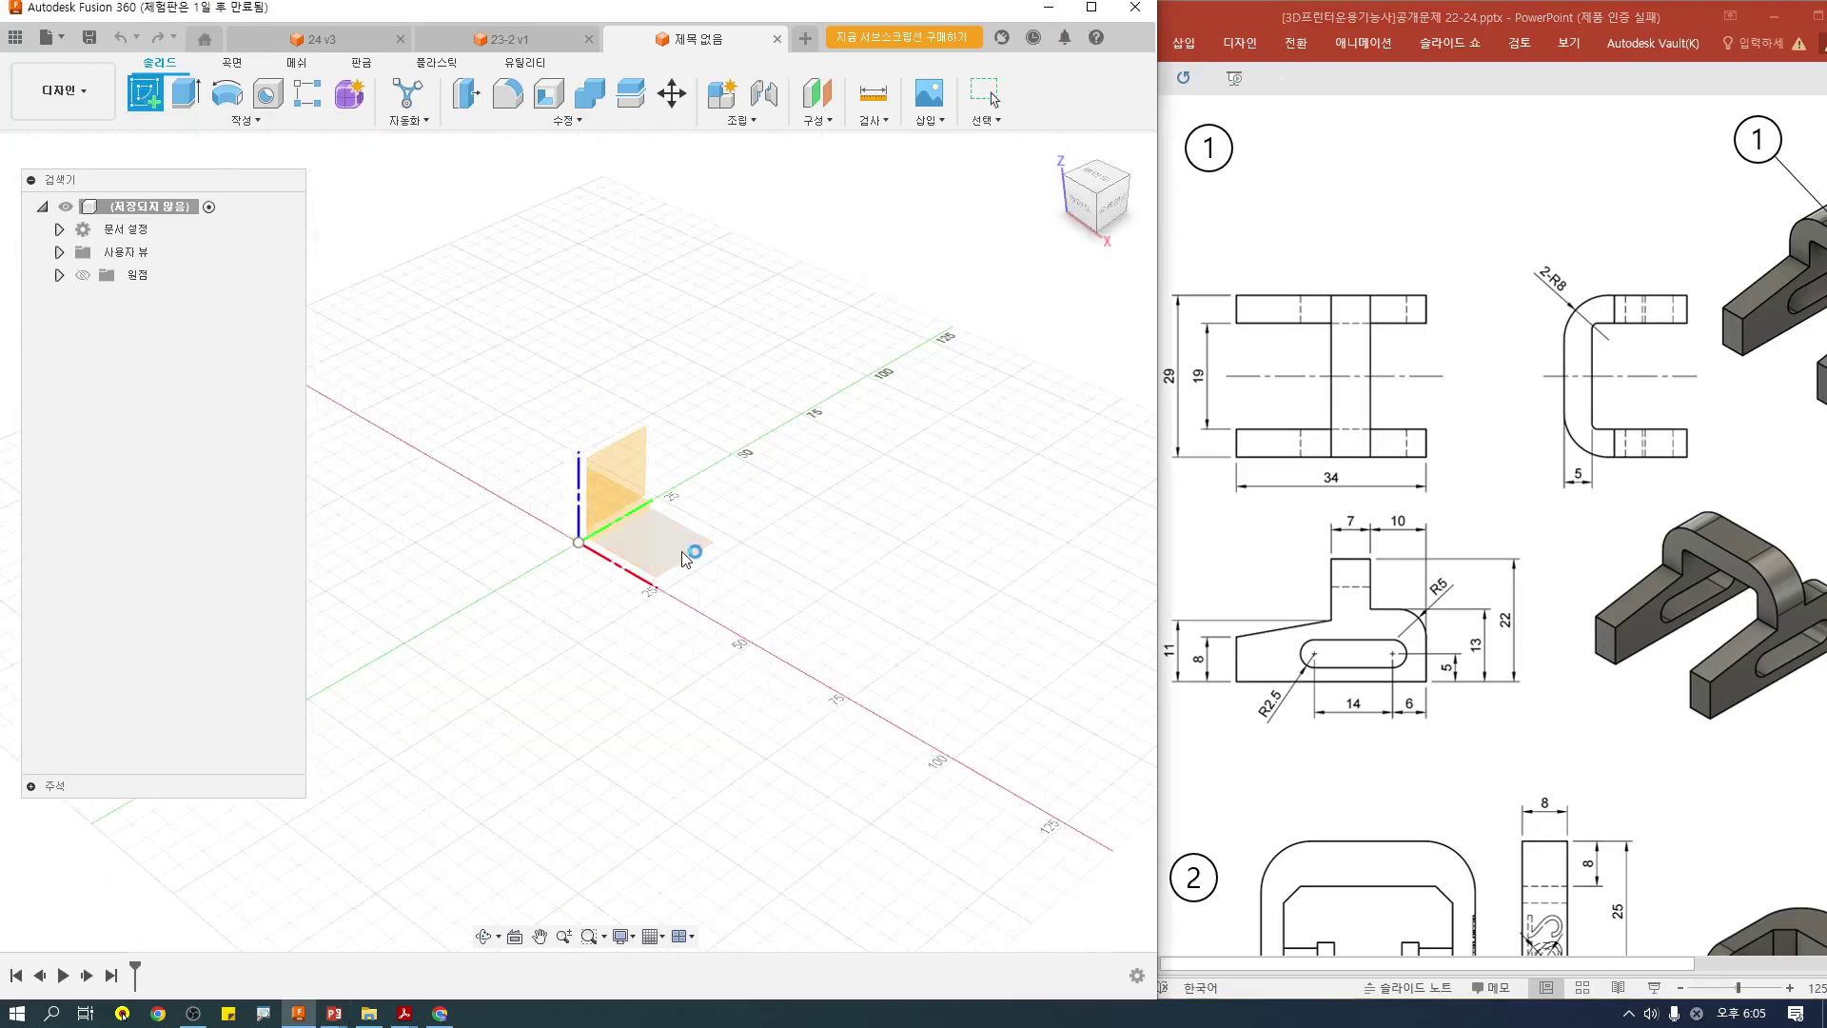
left_click(682, 552)
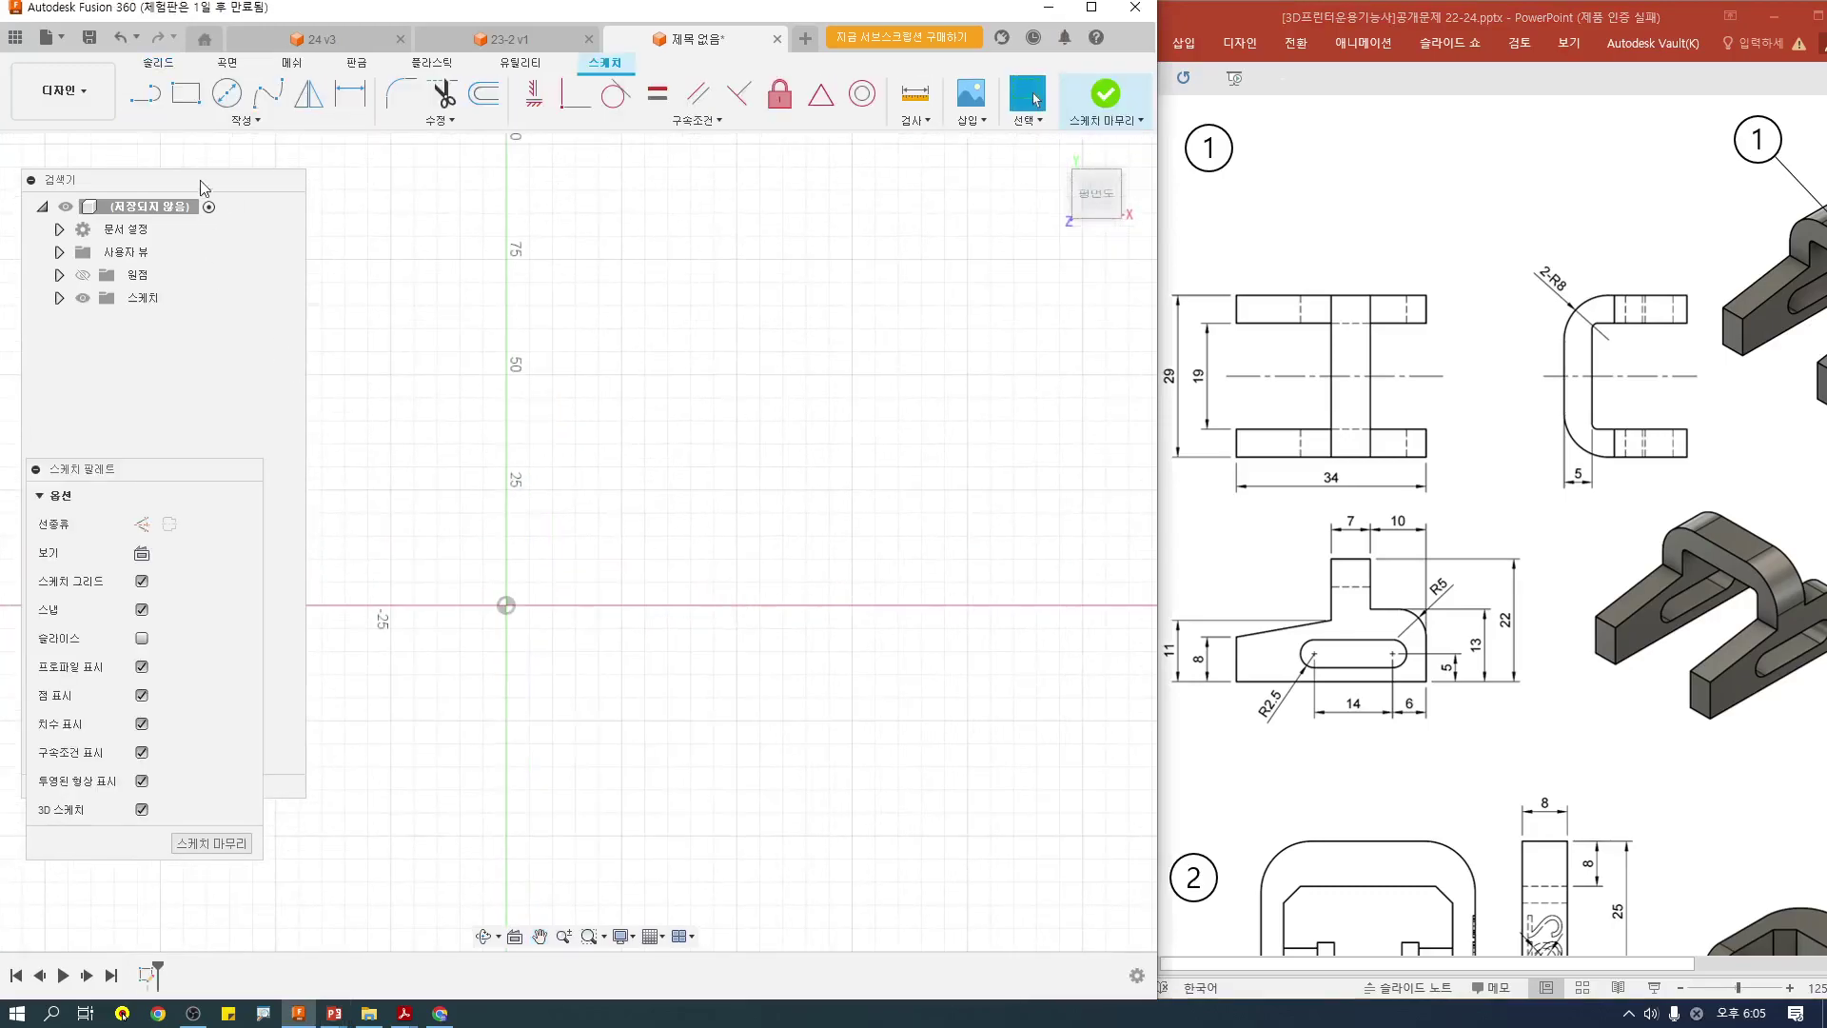
left_click(185, 92)
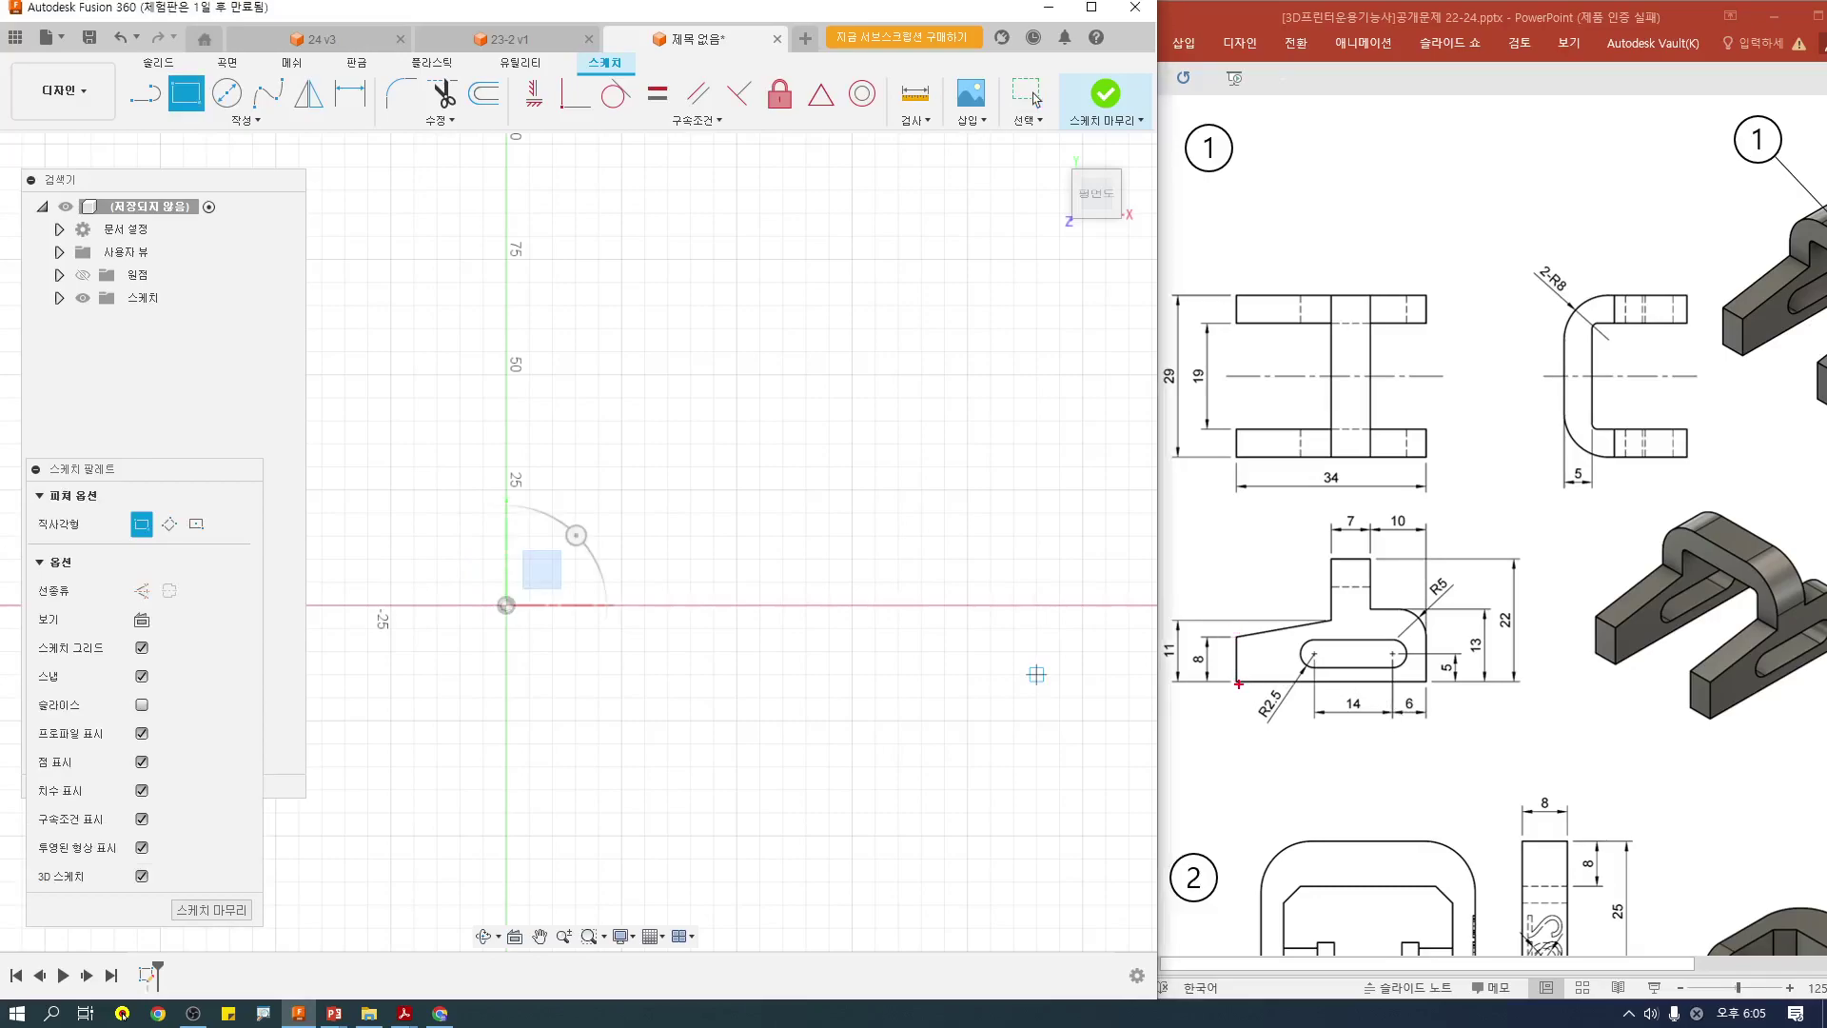
left_click_drag(1238, 682, 1425, 610)
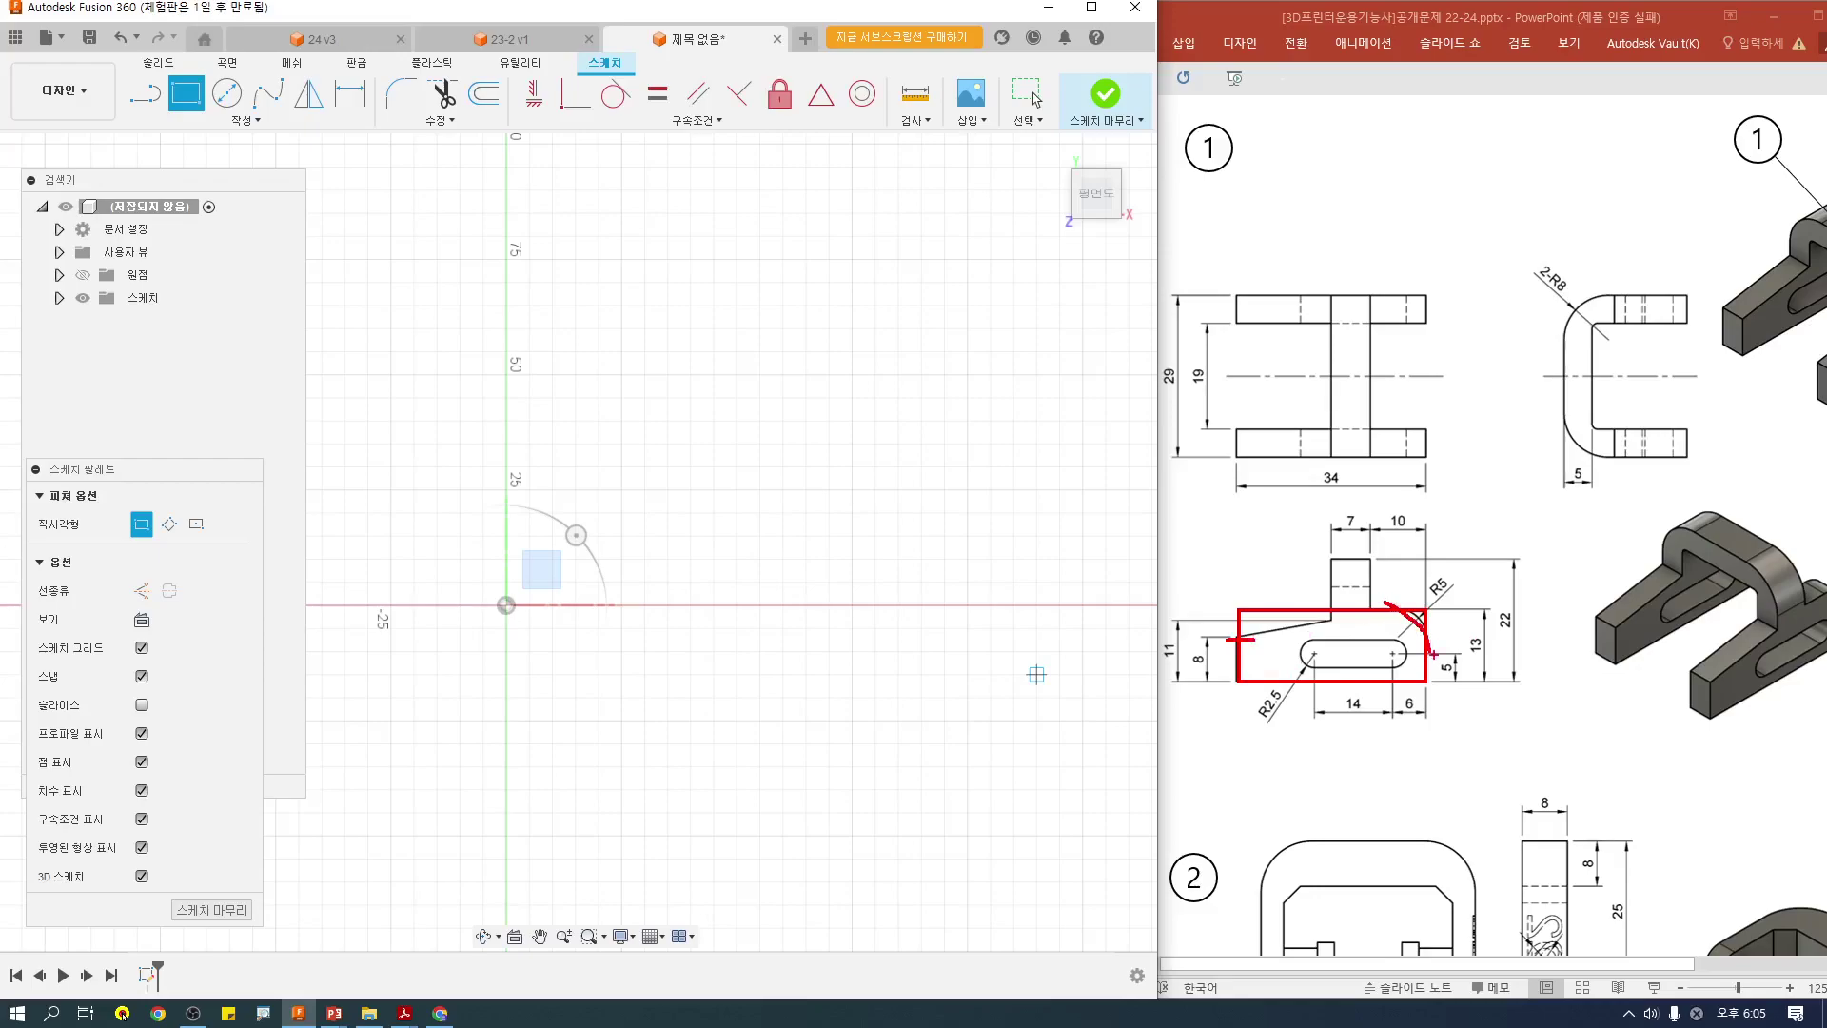
key("Escape")
Step: Draw a rectangle 34 mm wide and 13 mm high with its lower-left corner at the origin
left_click(187, 95)
left_click(508, 607)
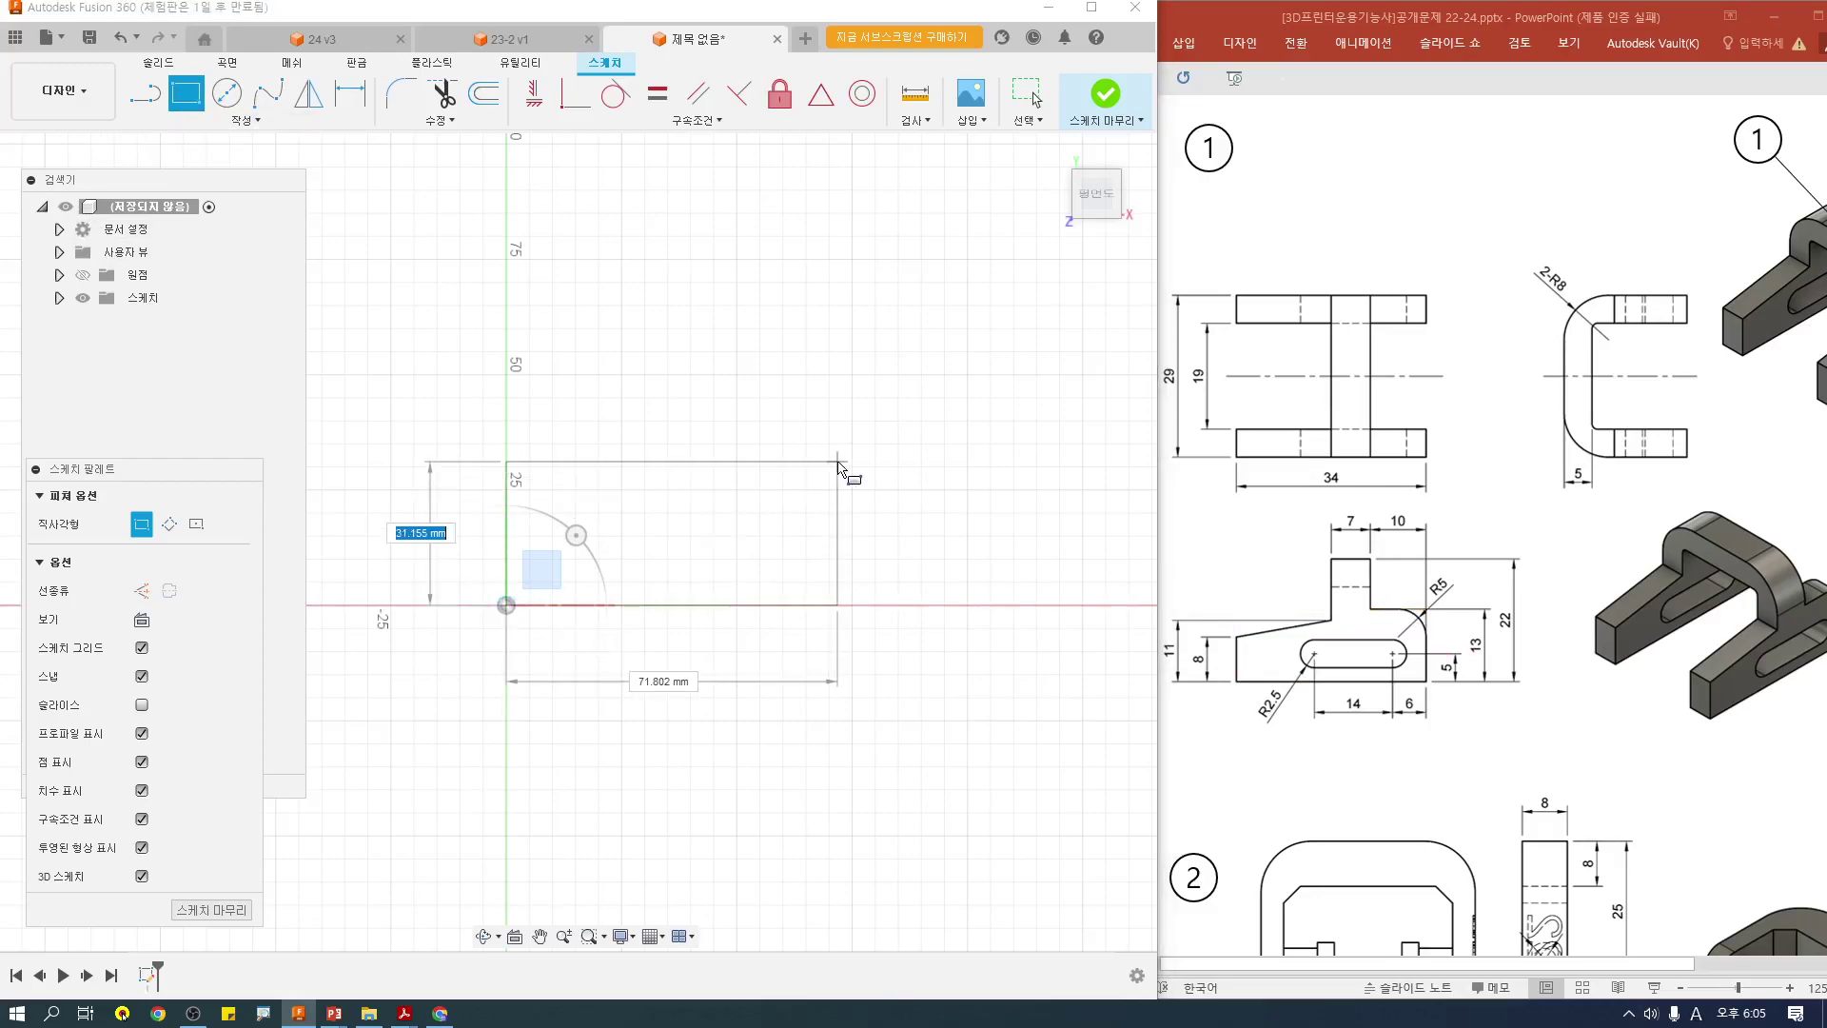
type("3")
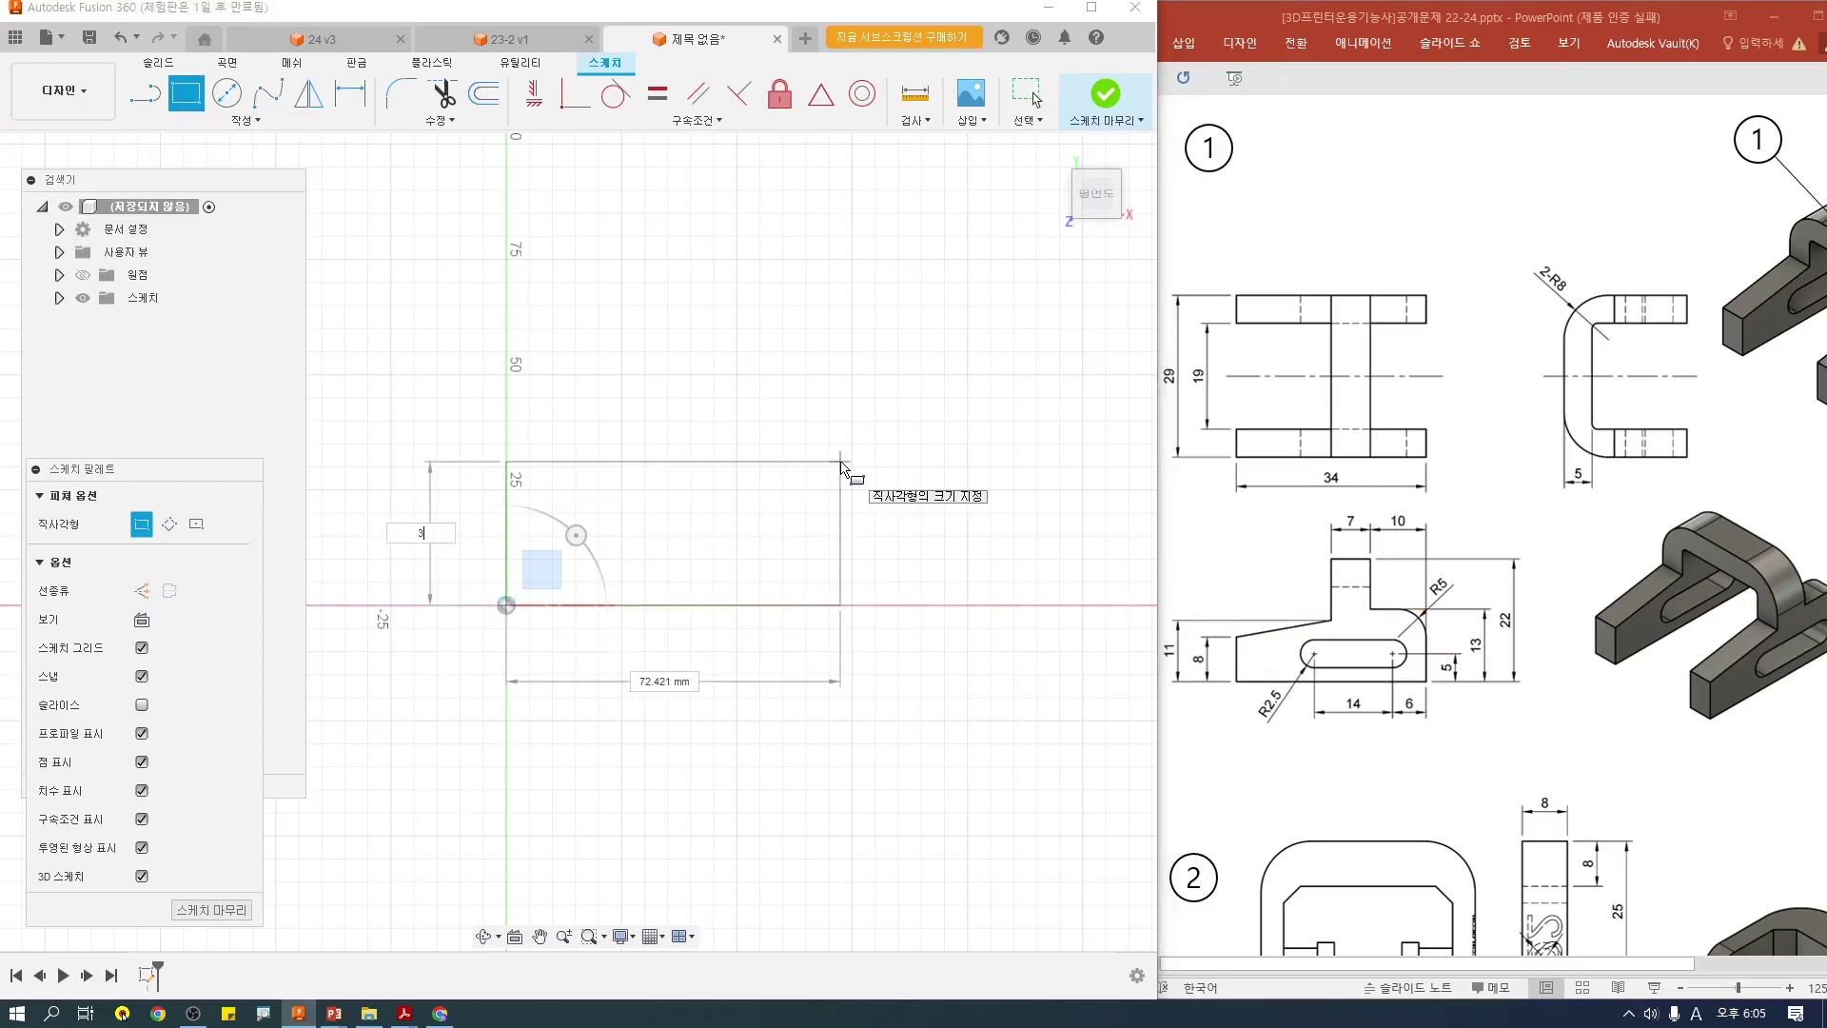
type("4")
key("Tab")
type("34")
key("Tab")
type("1")
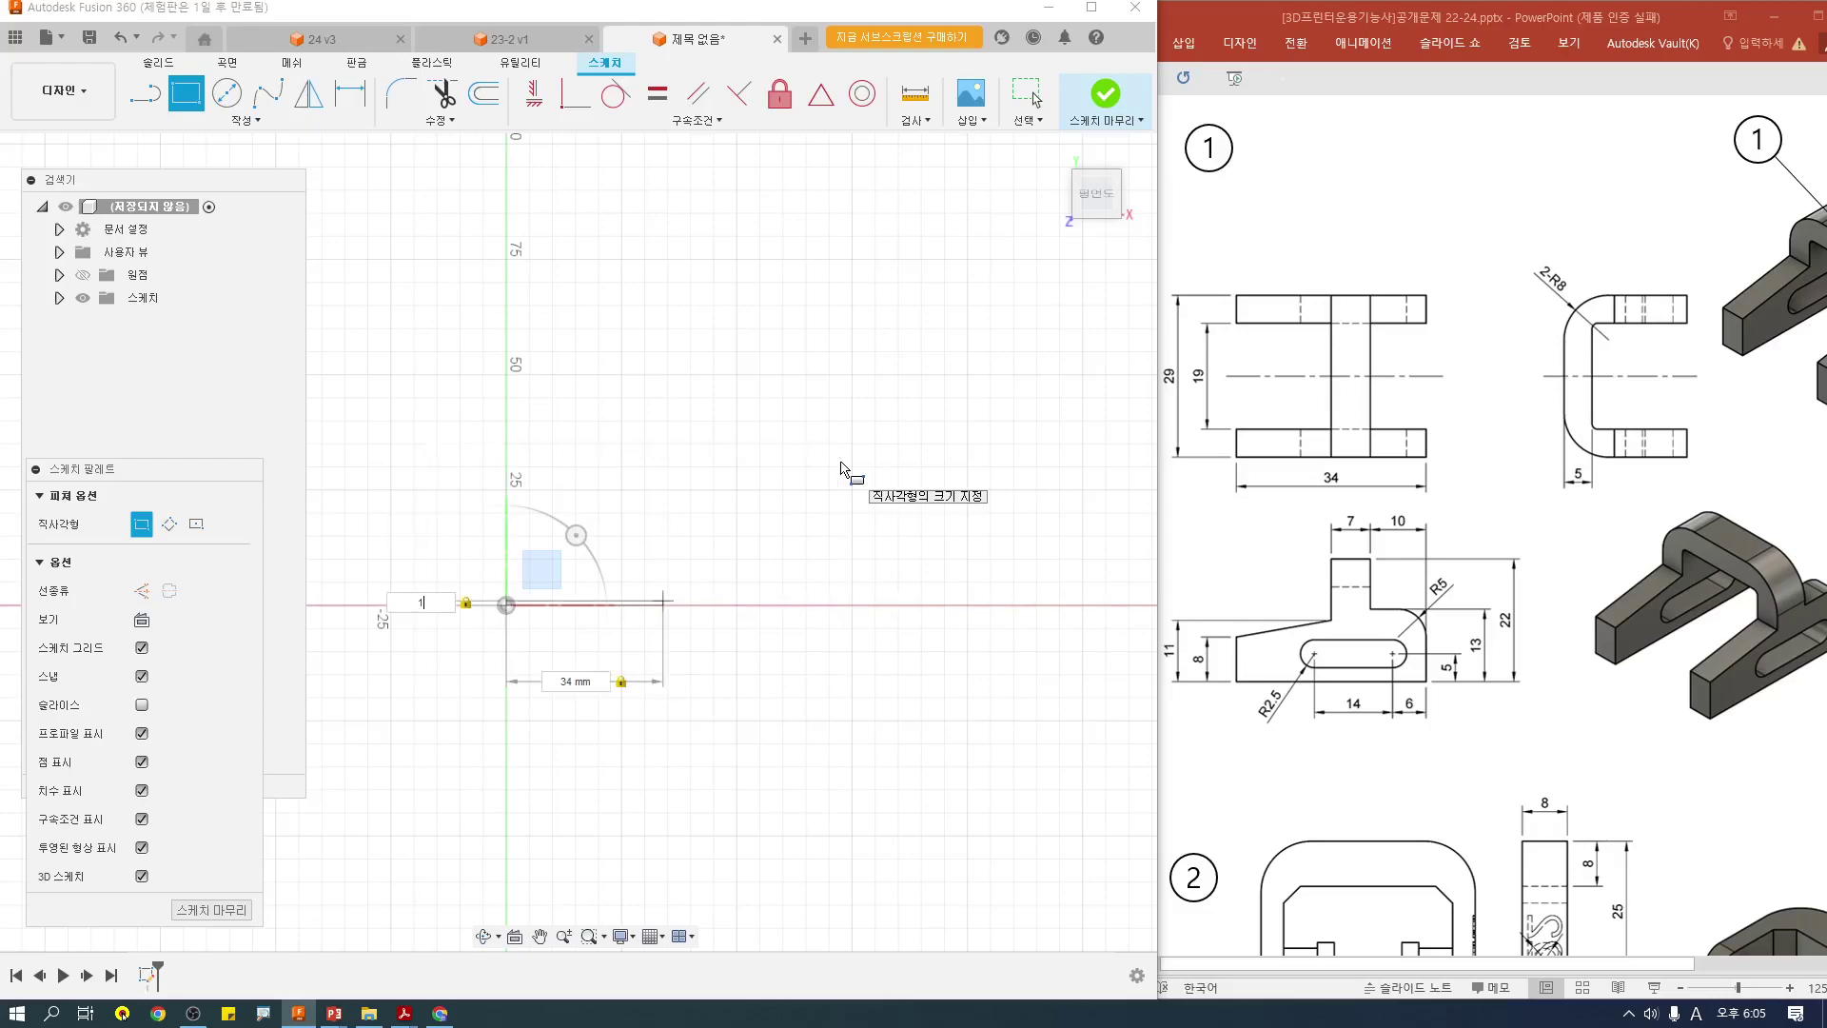
type("3")
key("Return")
key("Escape")
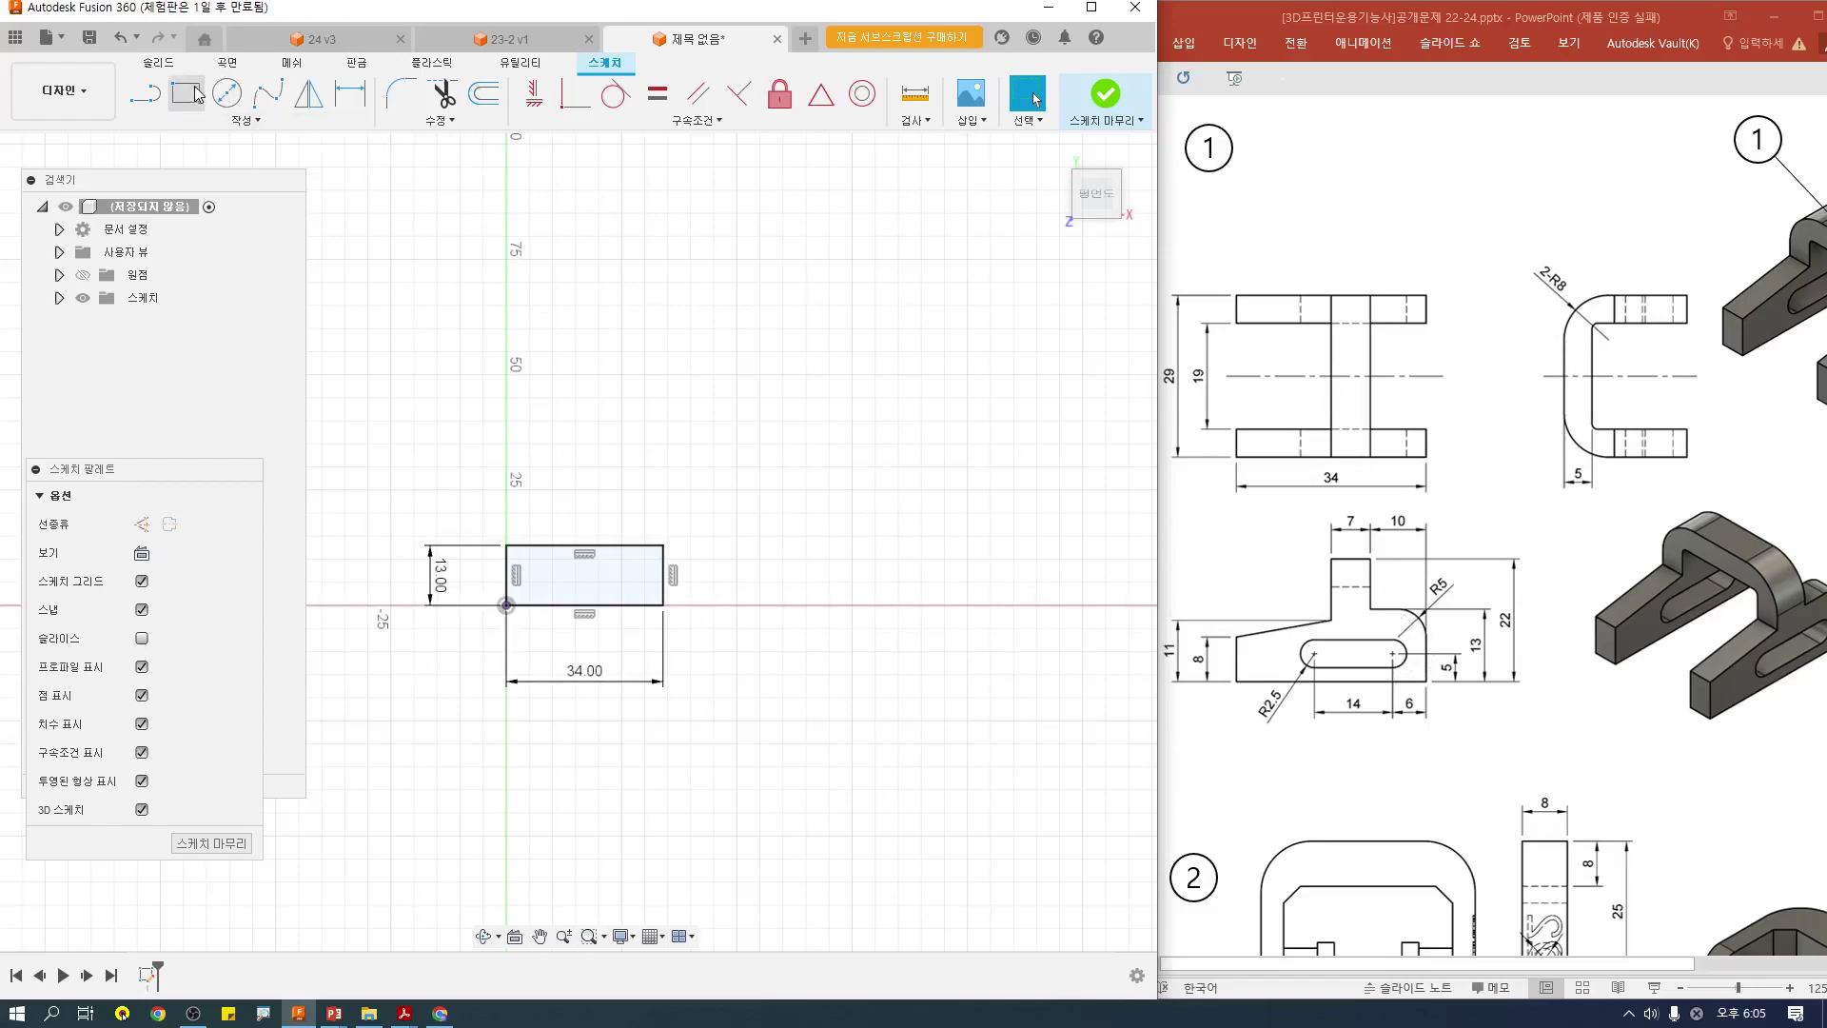
Step: Offset the rectangle's right edge 10 mm inward
scroll(611, 597, "up", 3)
middle_click_drag(844, 514, 1081, 448)
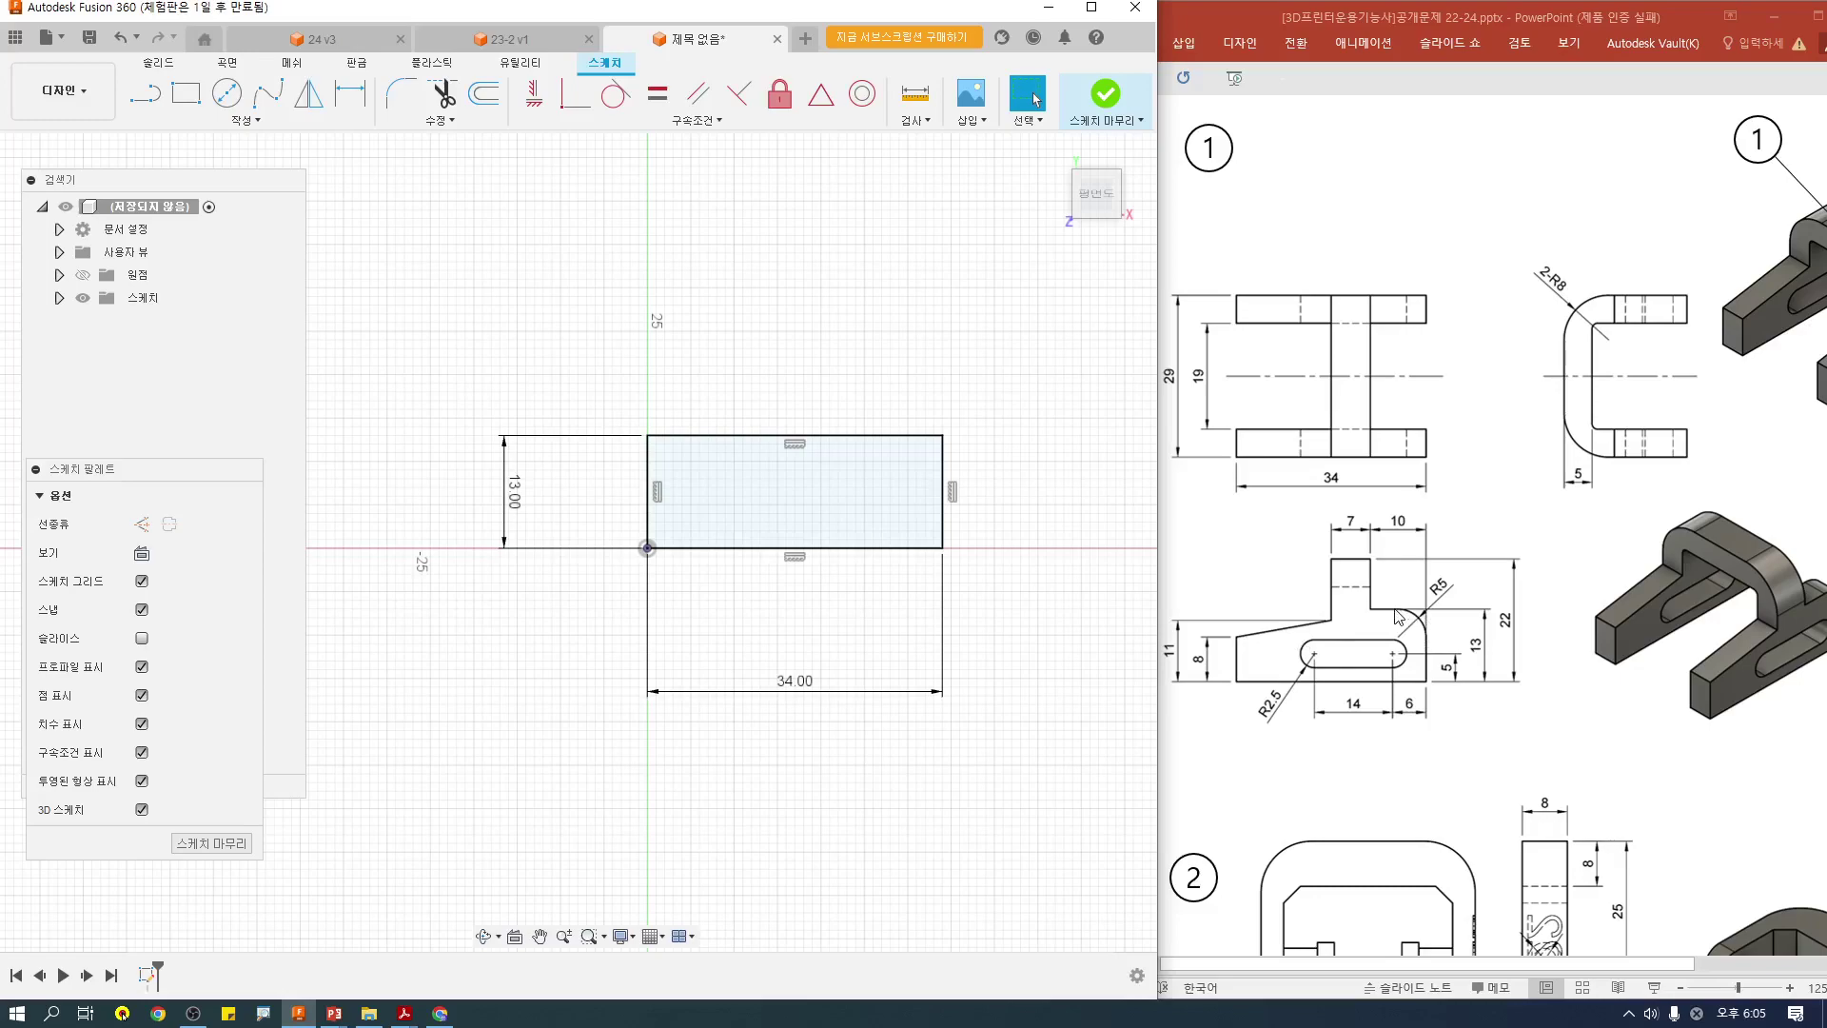
left_click(484, 93)
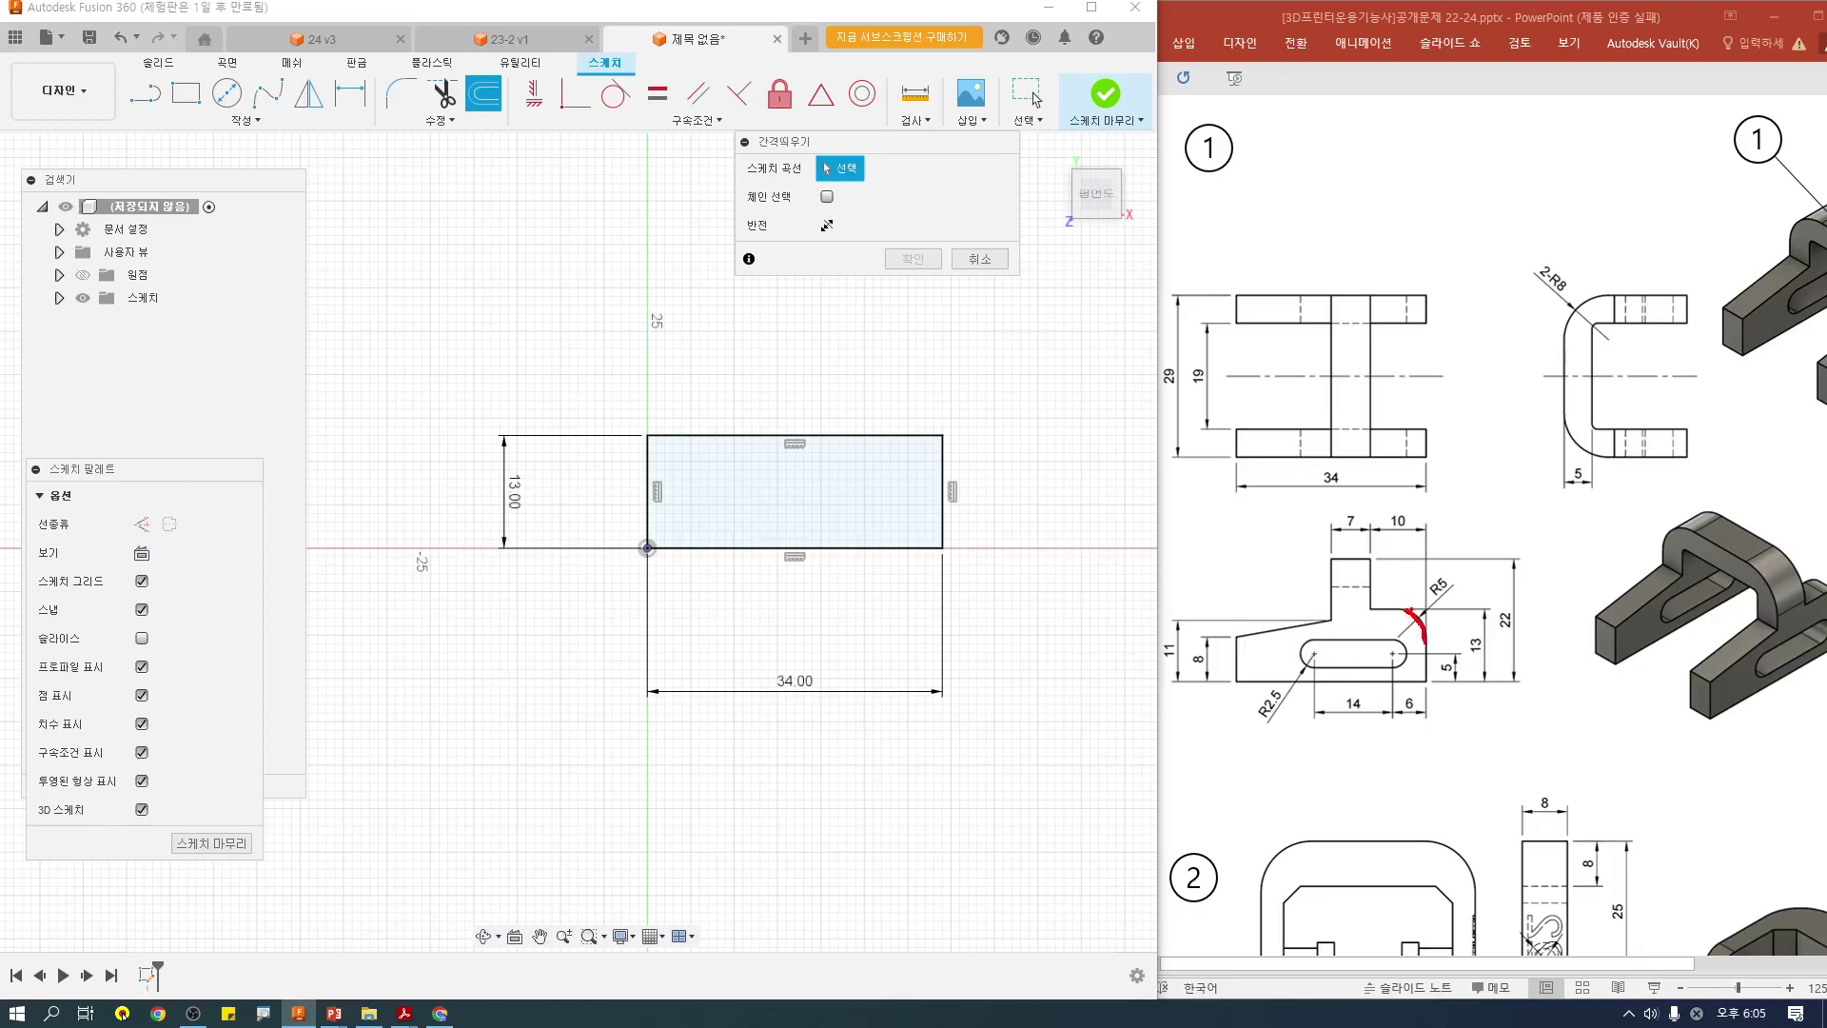
key("Escape")
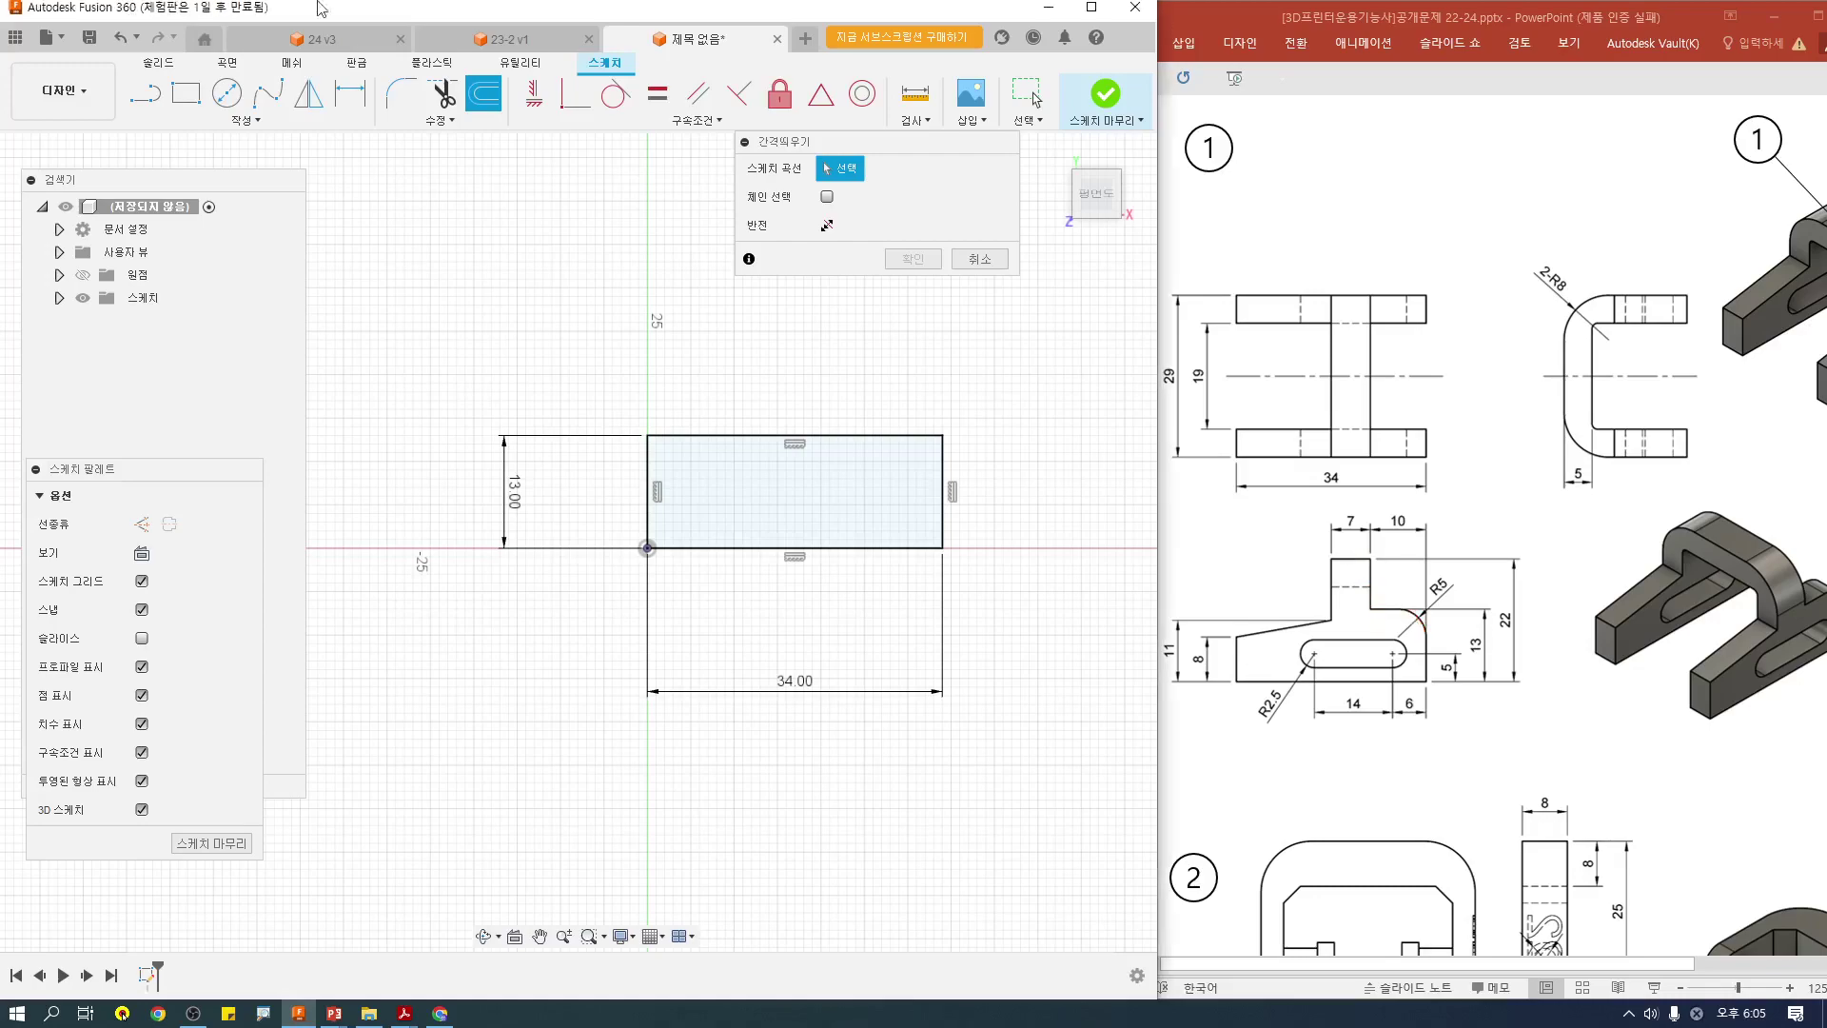
left_click(942, 512)
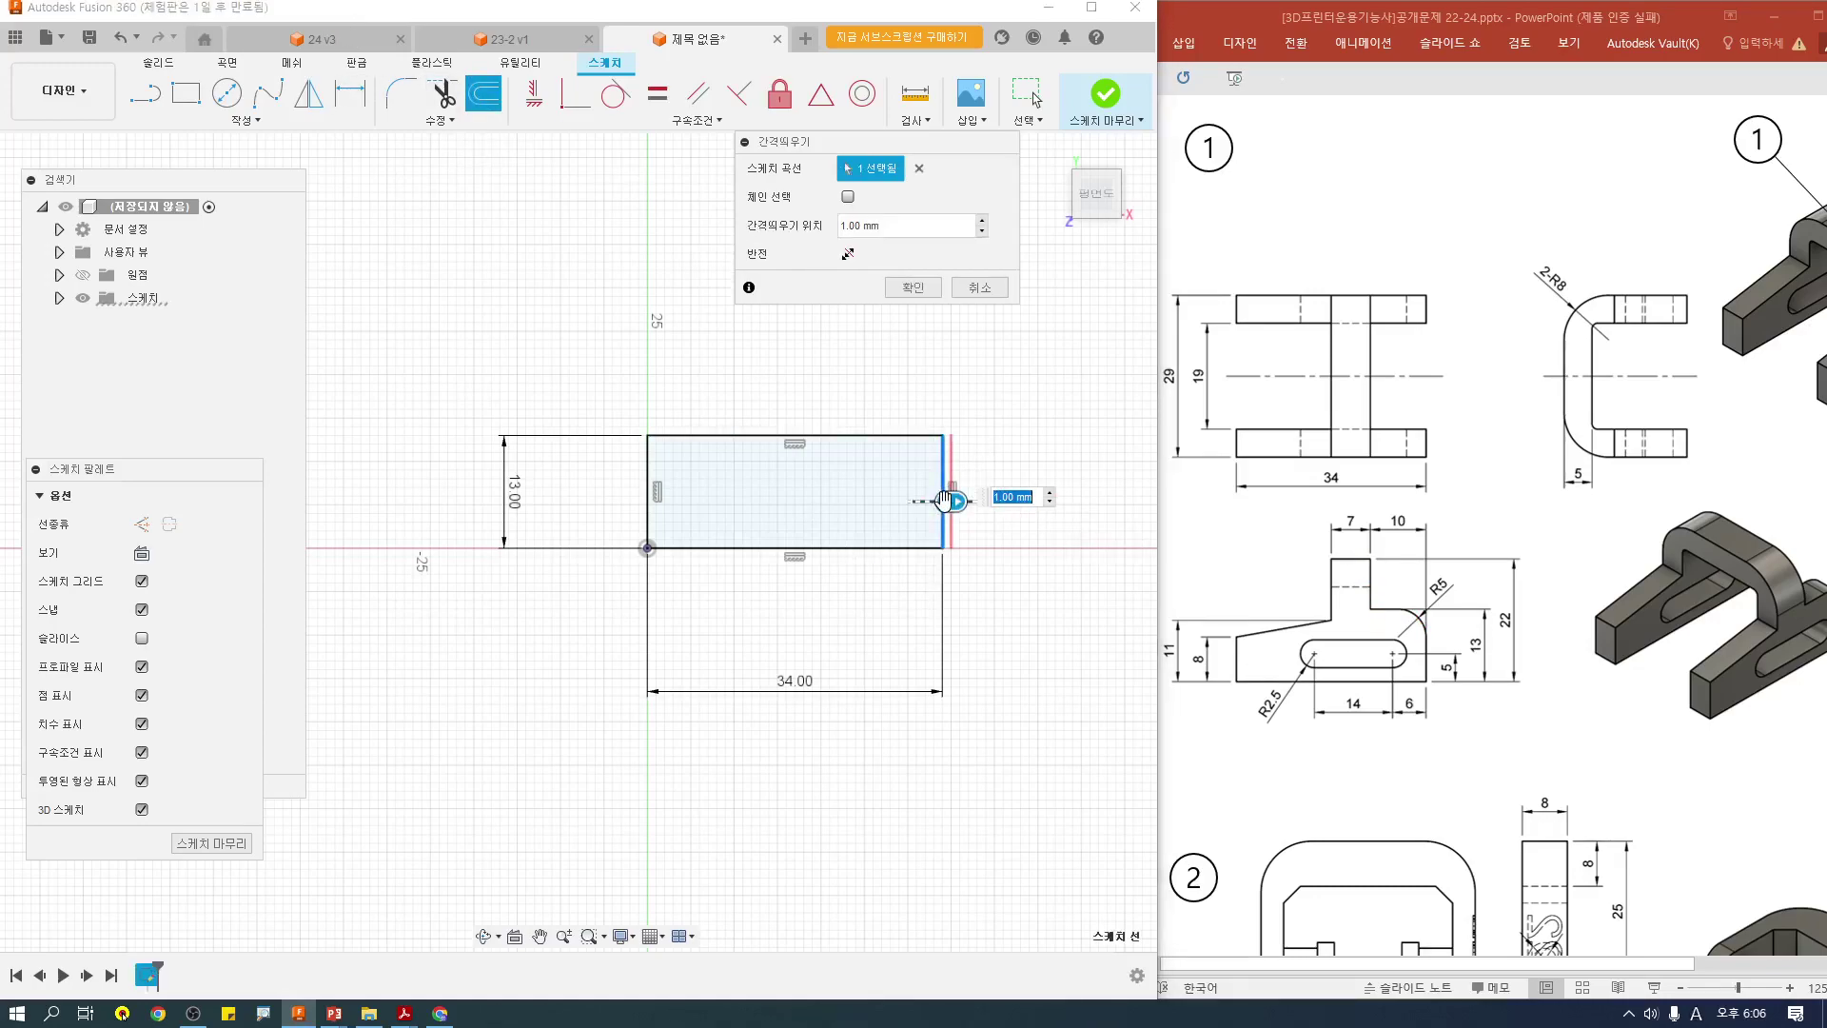
type("10")
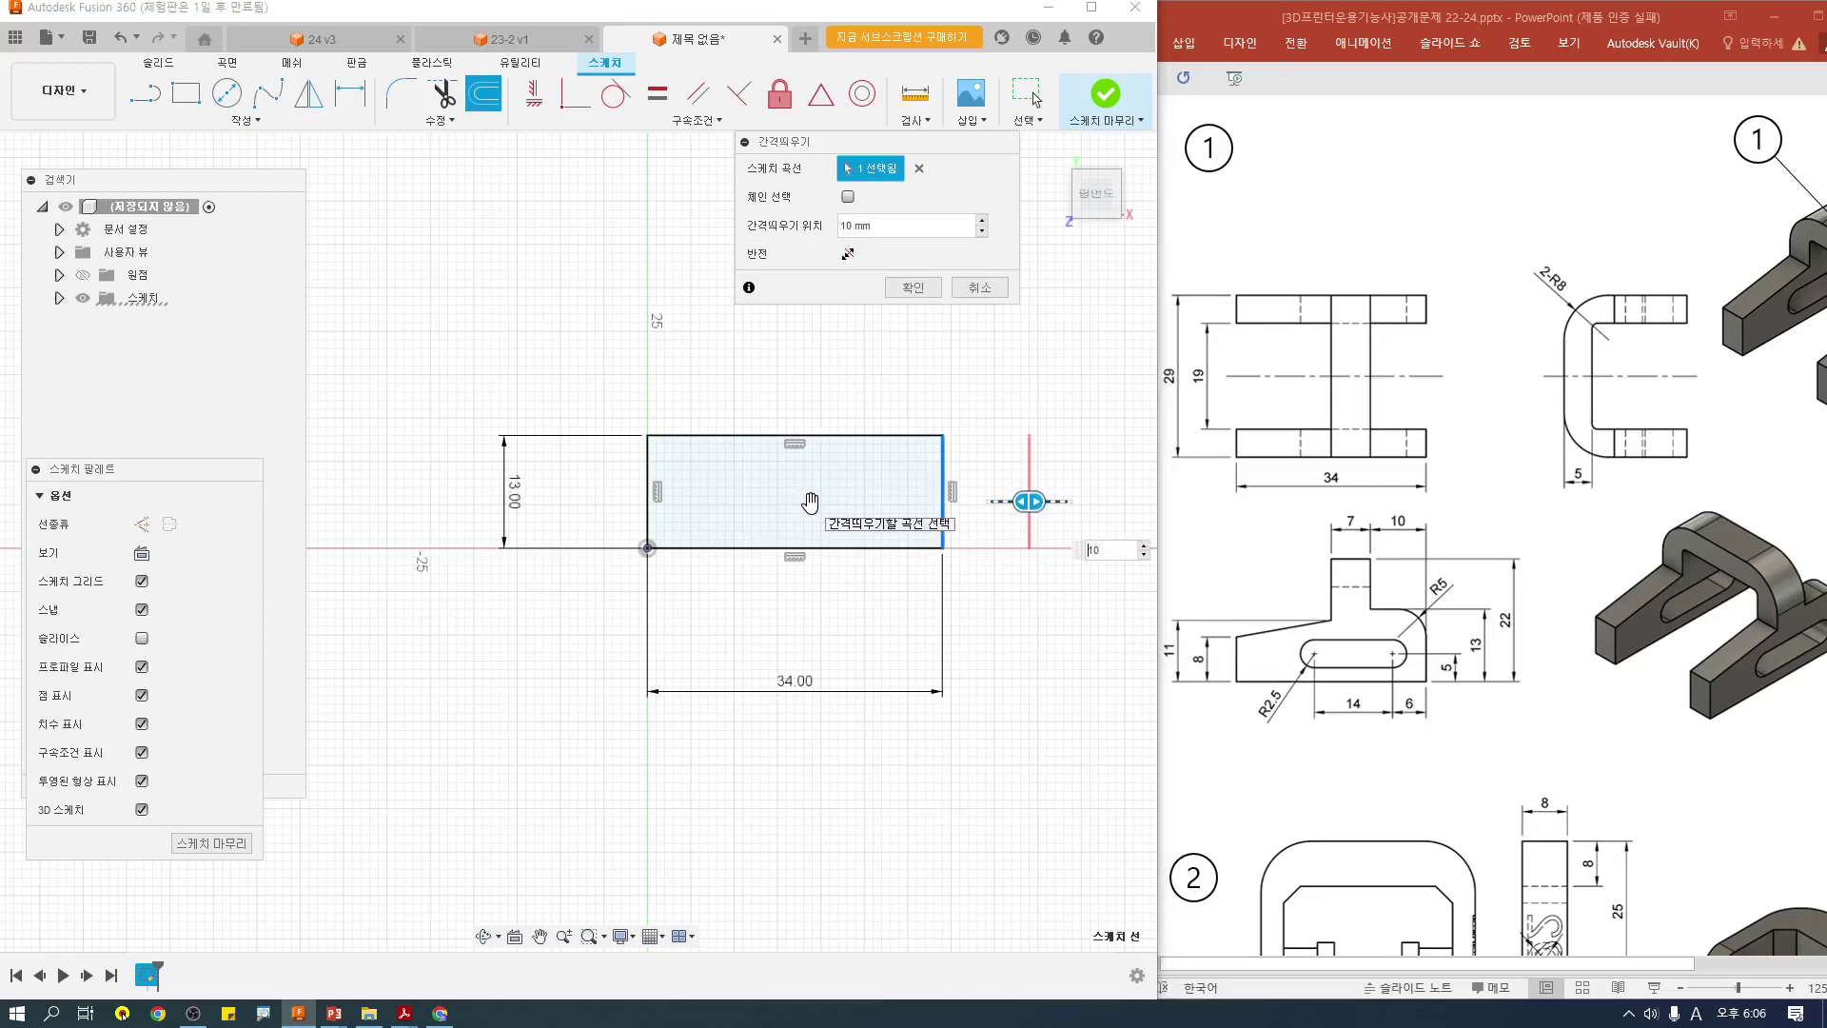
key("Return")
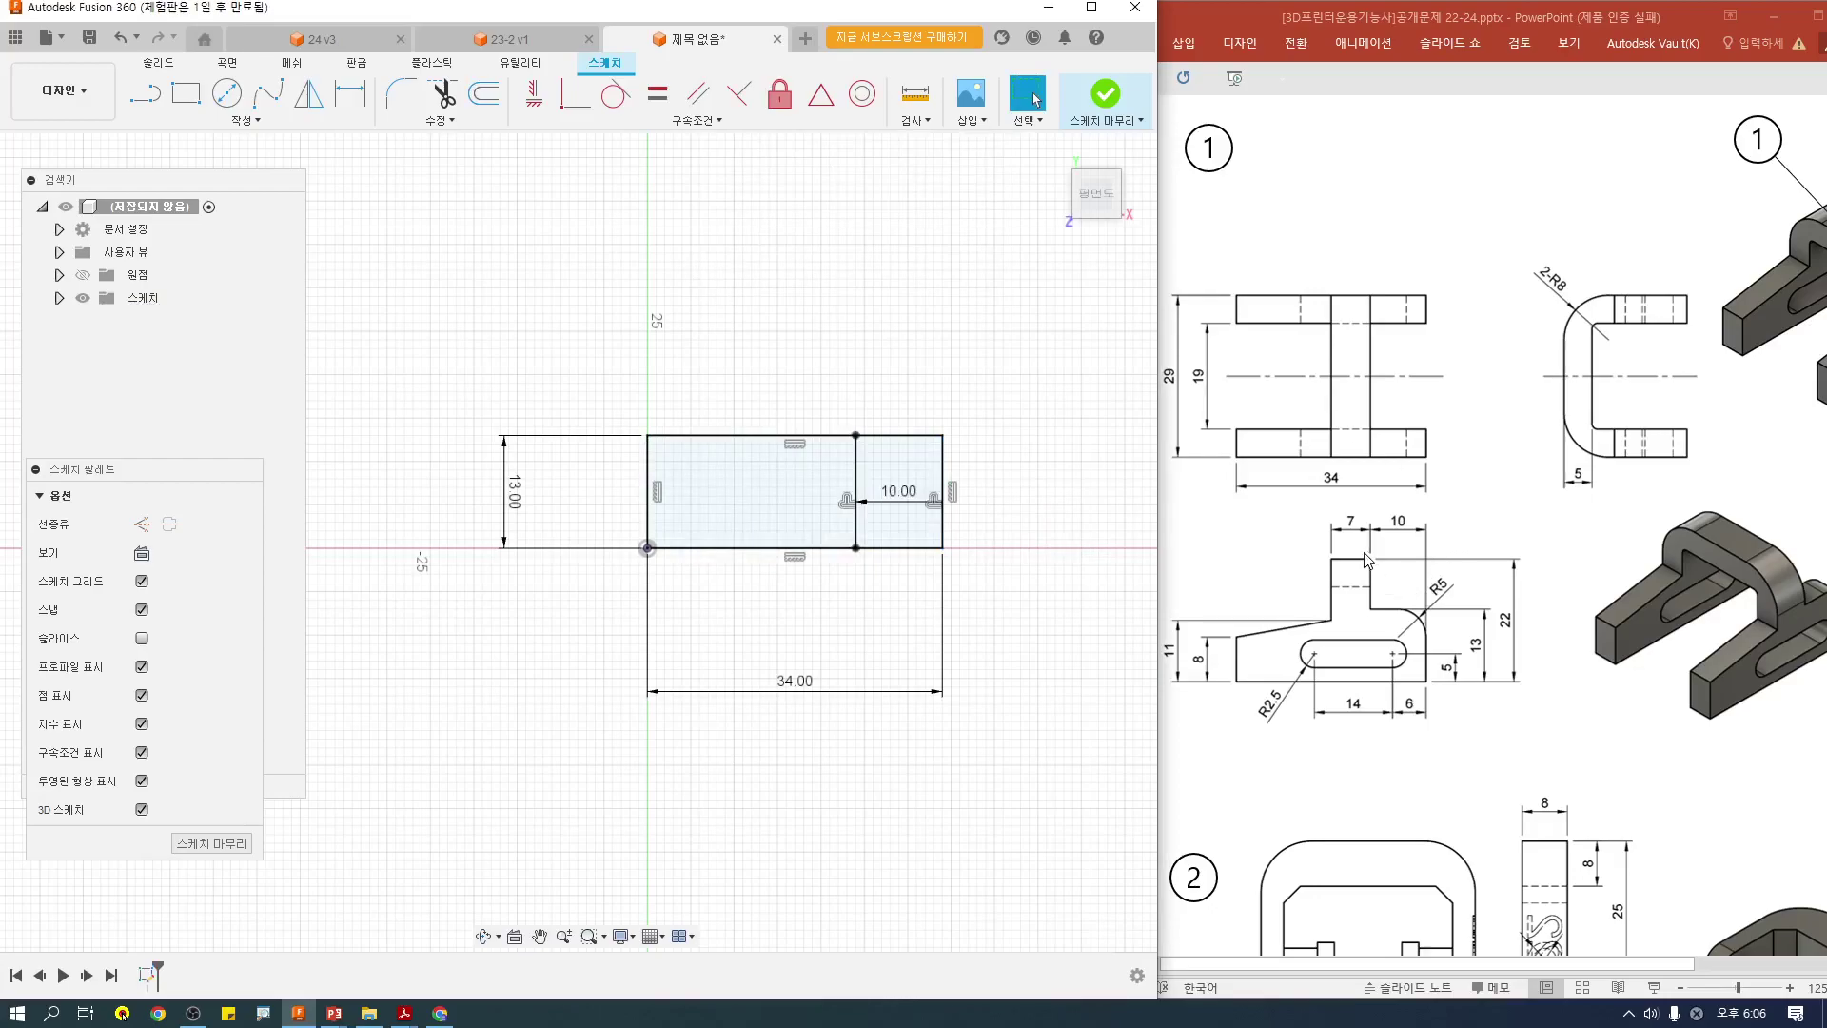
Step: Offset the rectangle's bottom edge 8 mm upward
left_click(483, 93)
left_click(682, 555)
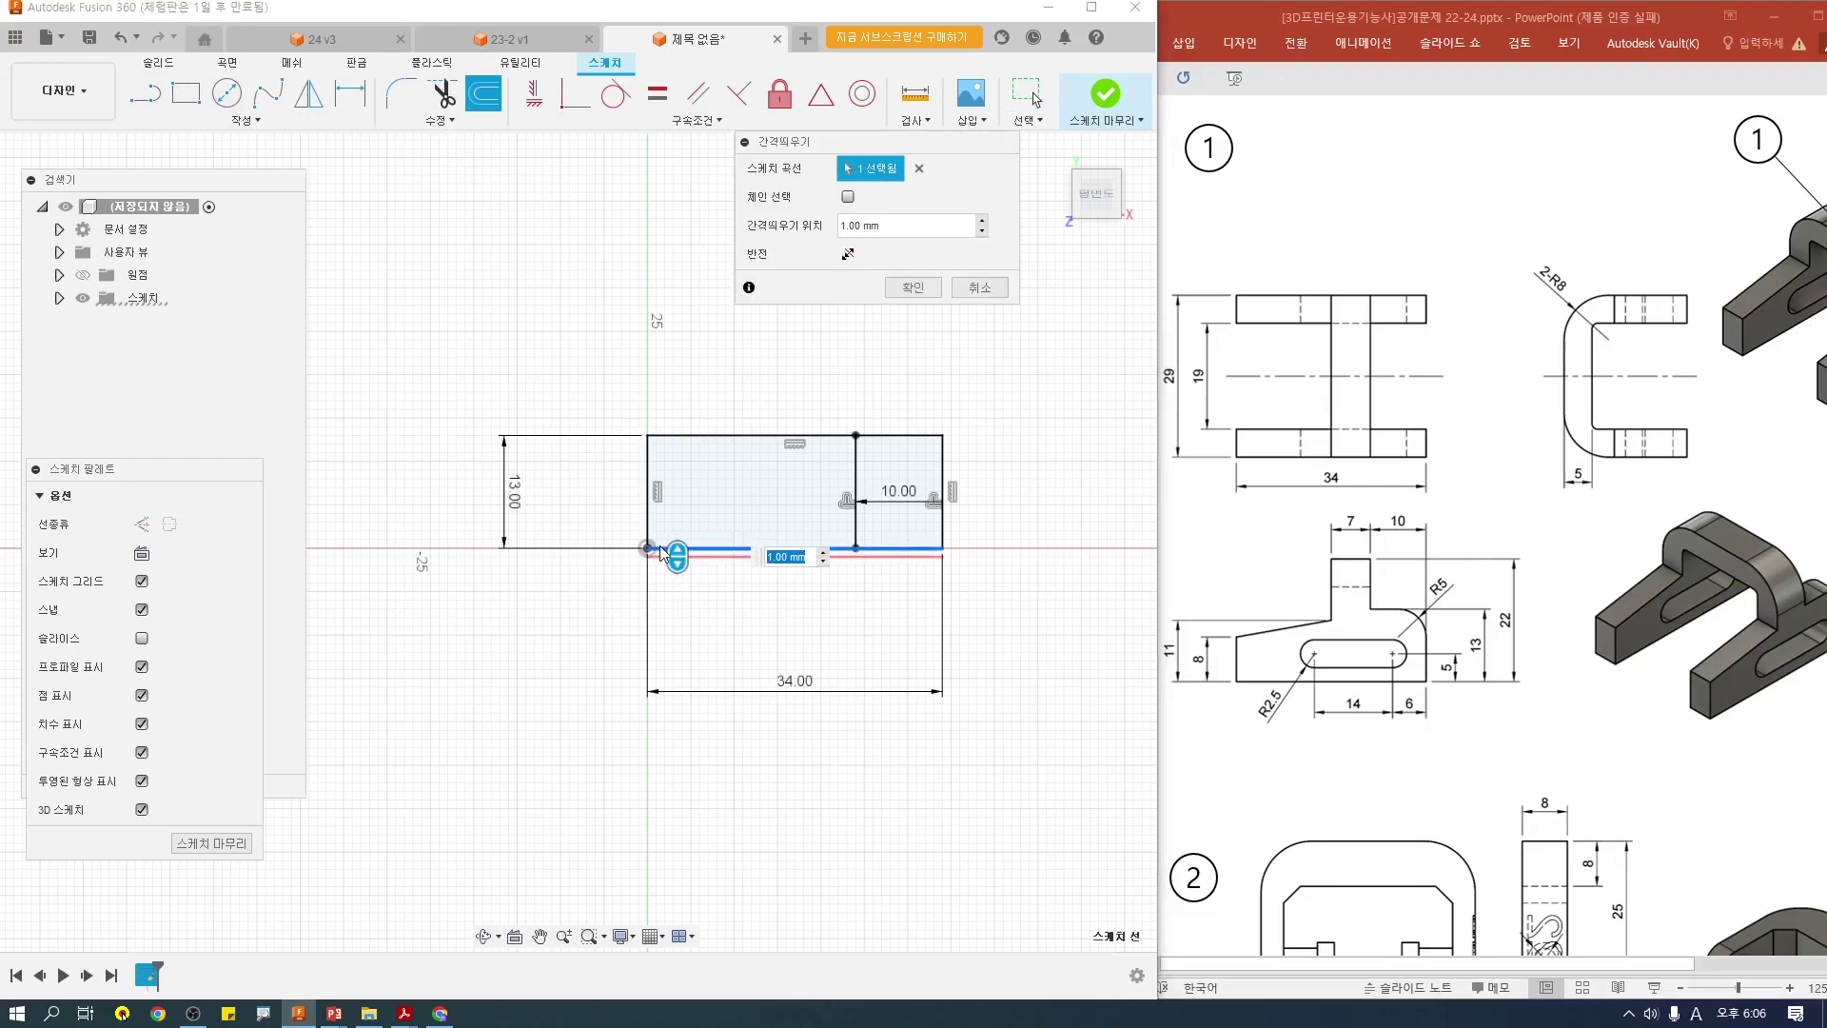
type("-")
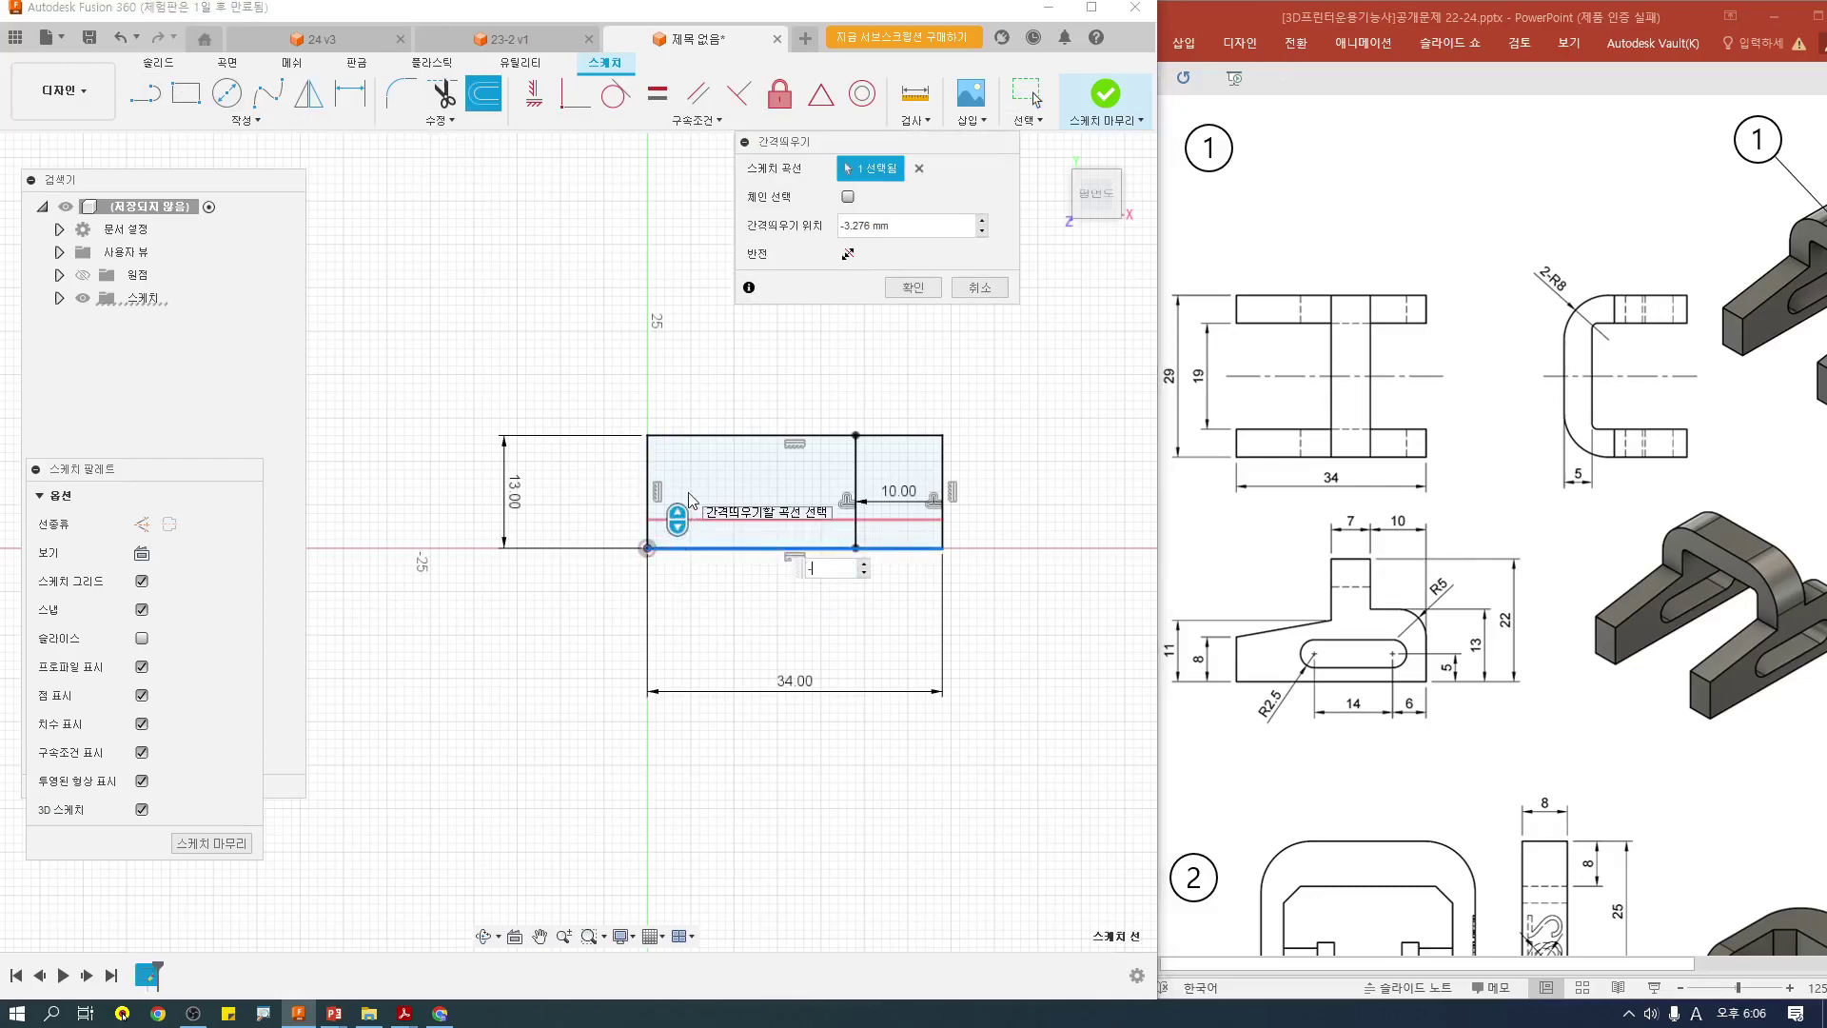
type("8")
key("Return")
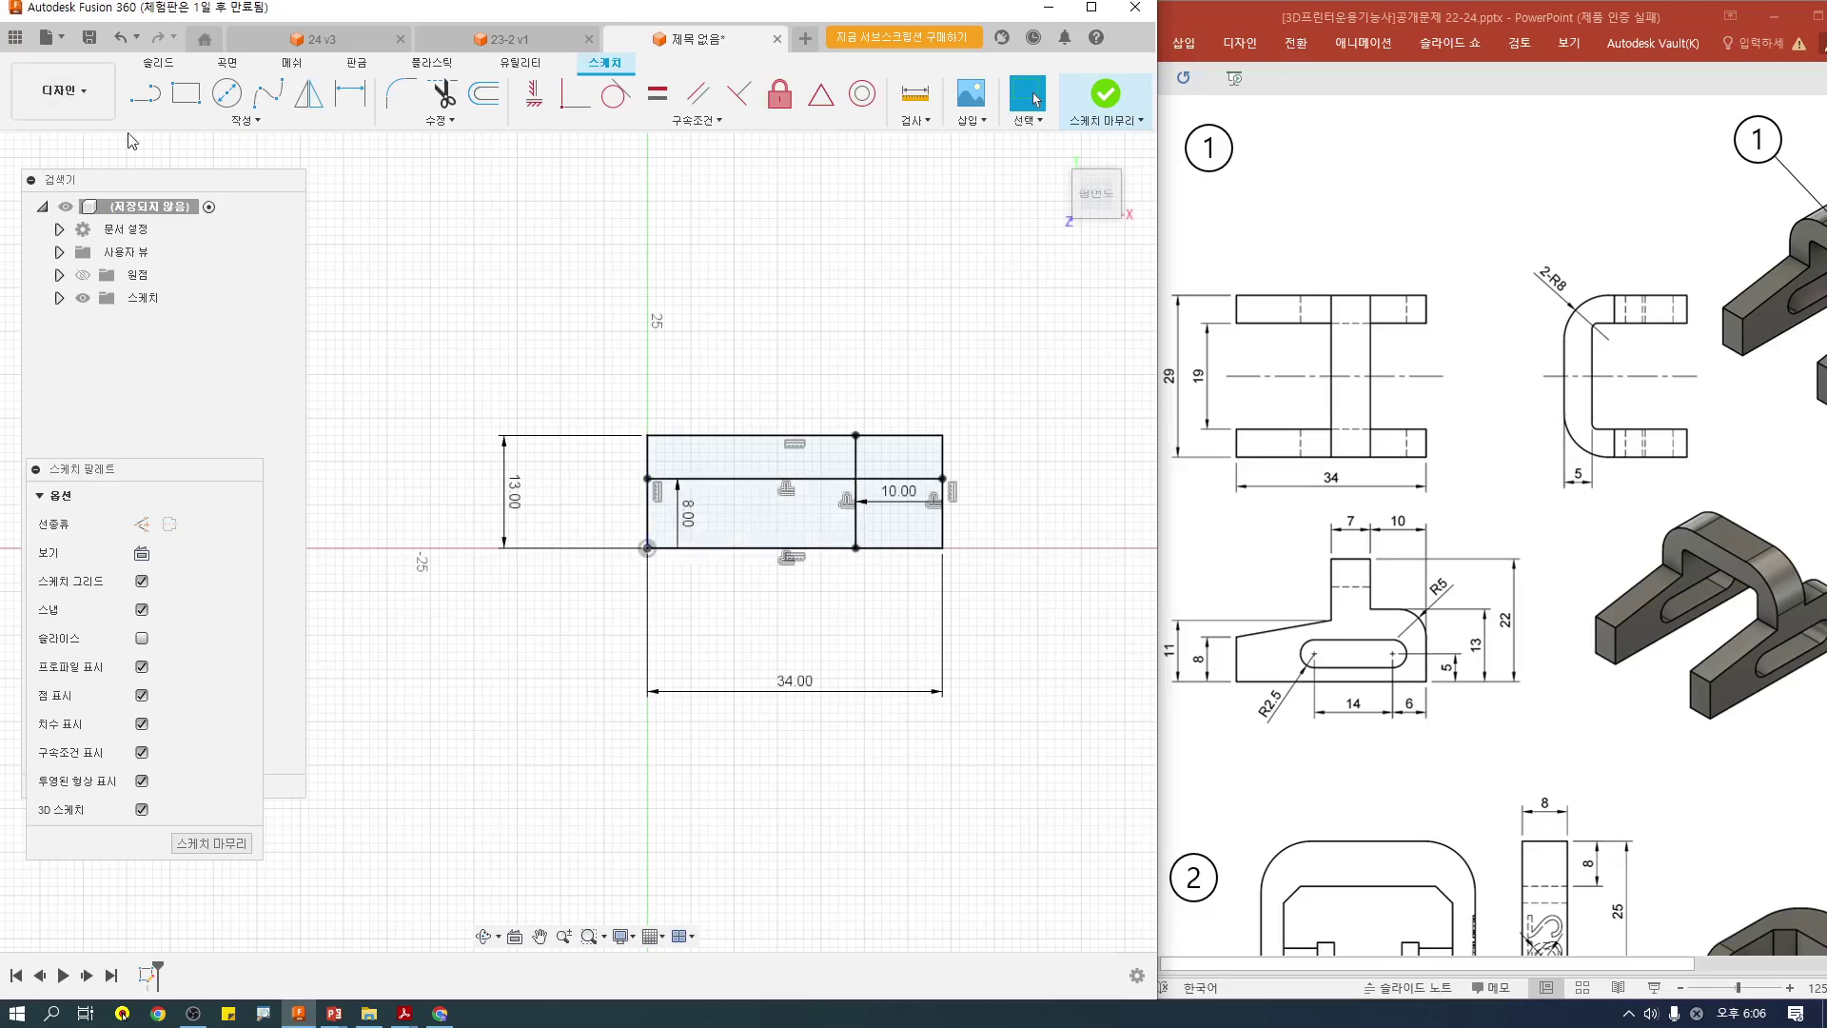
Step: Draw a sloped line from the left end of the 8 mm offset line to the upper end of the 10 mm offset line
left_click(146, 95)
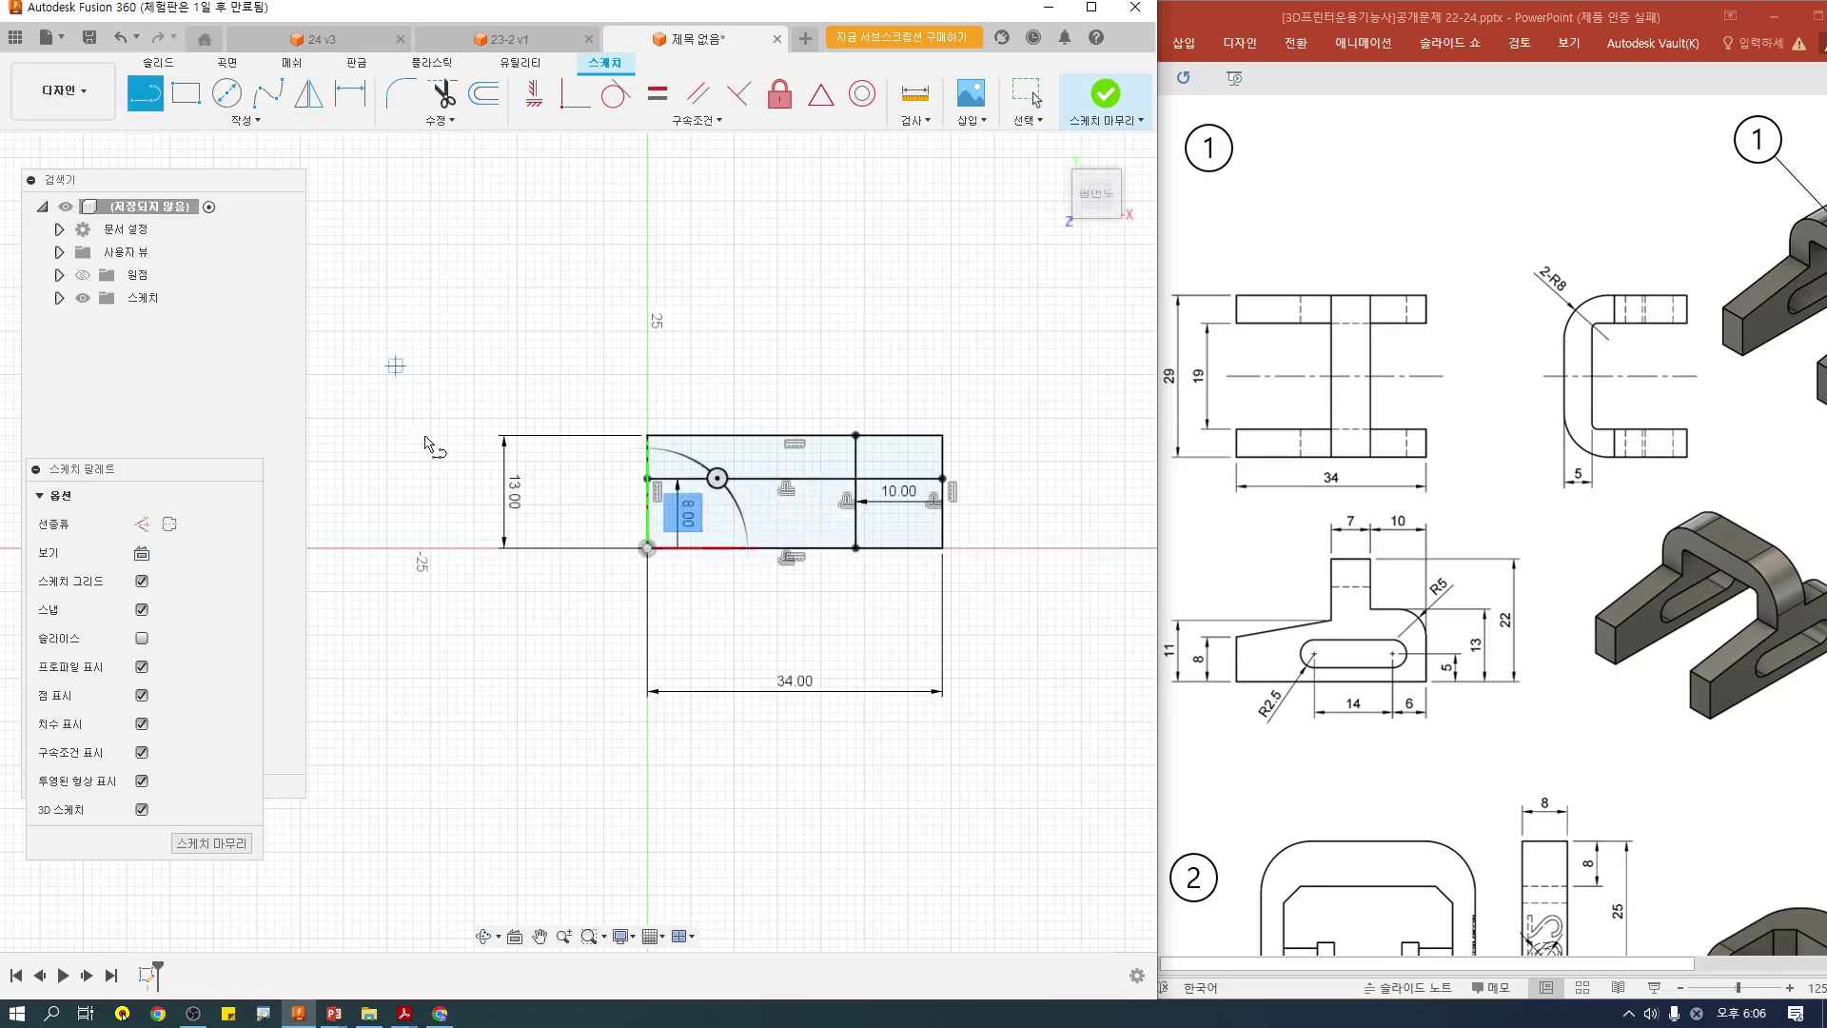
left_click(647, 479)
left_click(855, 436)
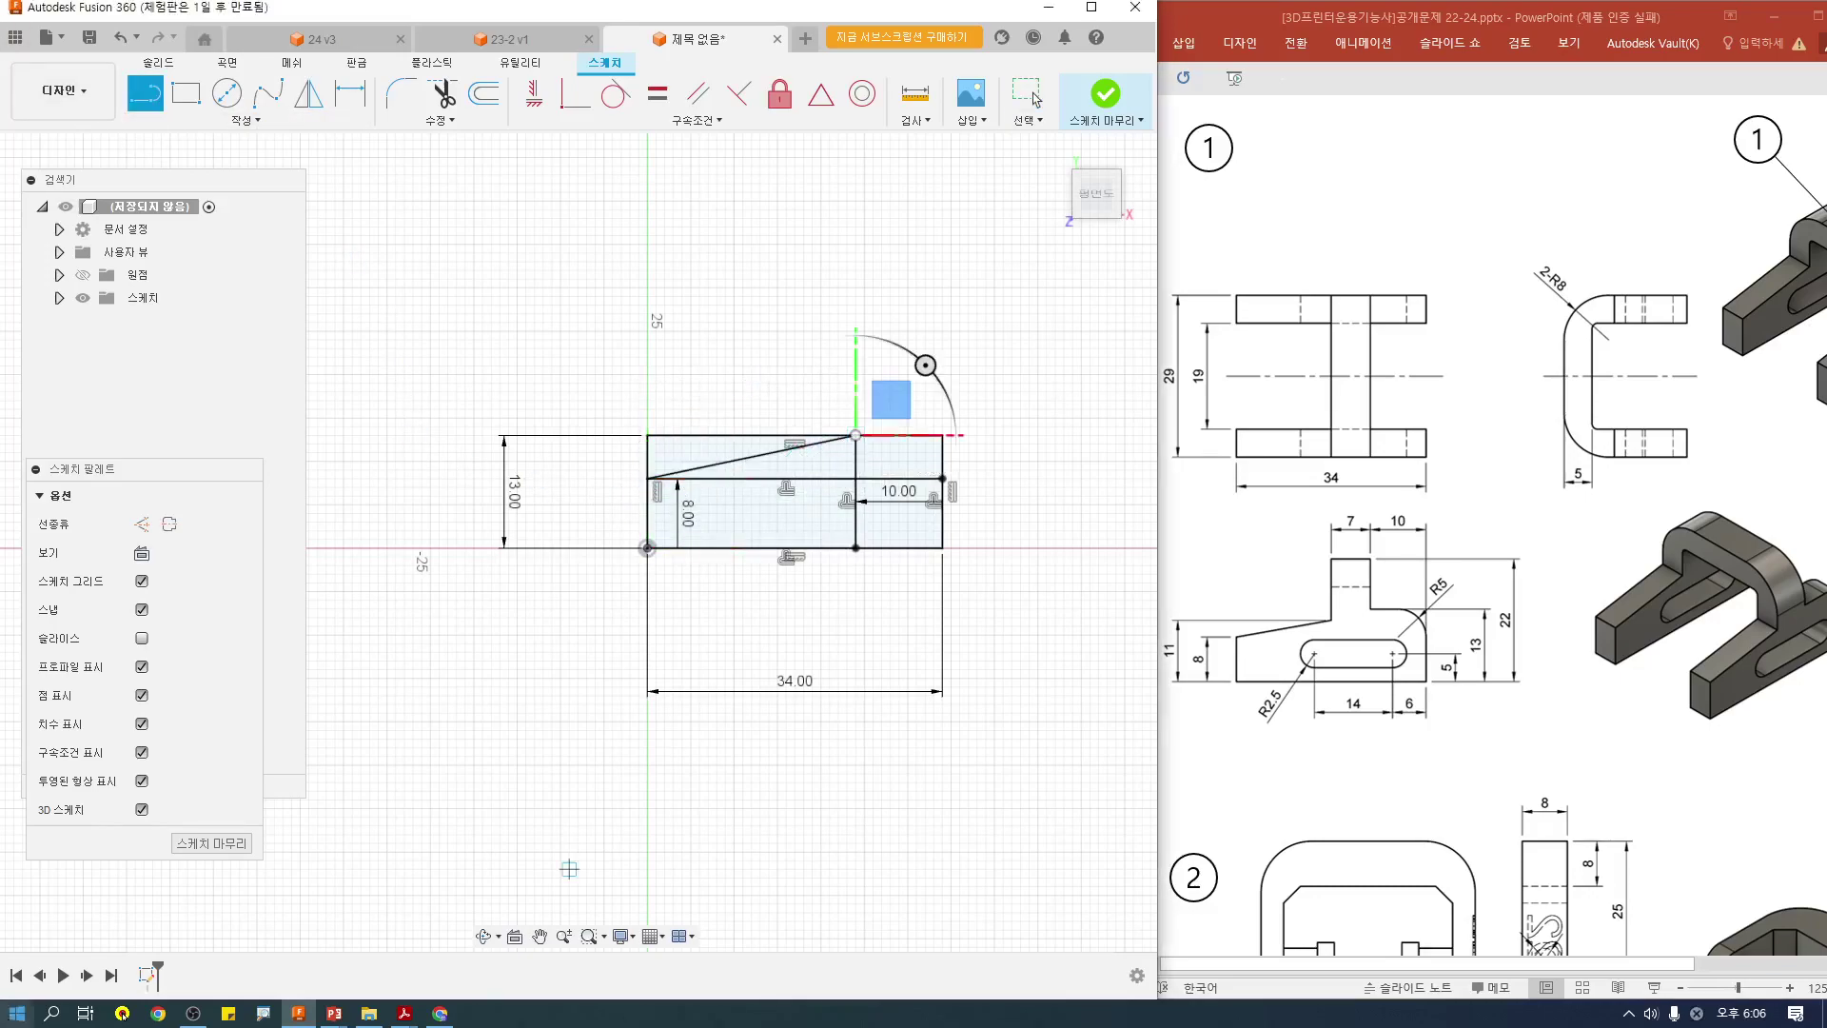
key("Escape")
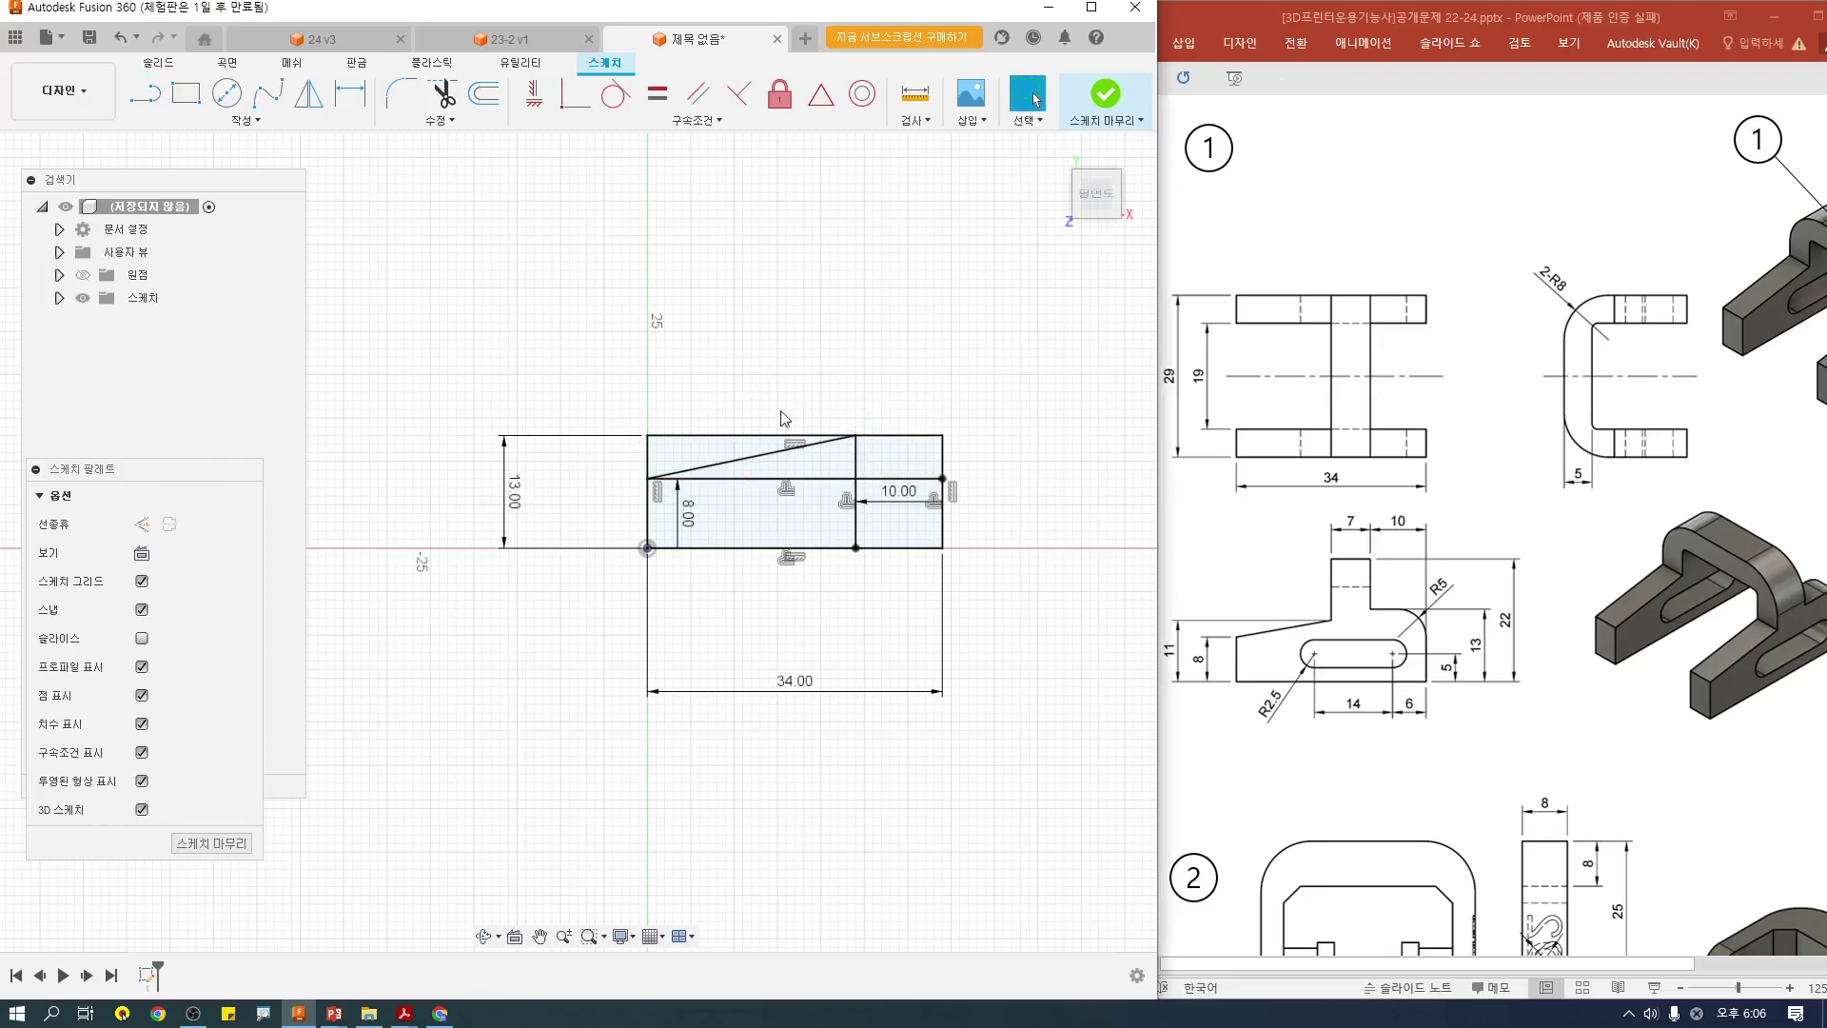
Step: Trim the top and left edges above the sloped line and remove the 8 mm offset line
key("t")
left_click(734, 436)
left_click(648, 459)
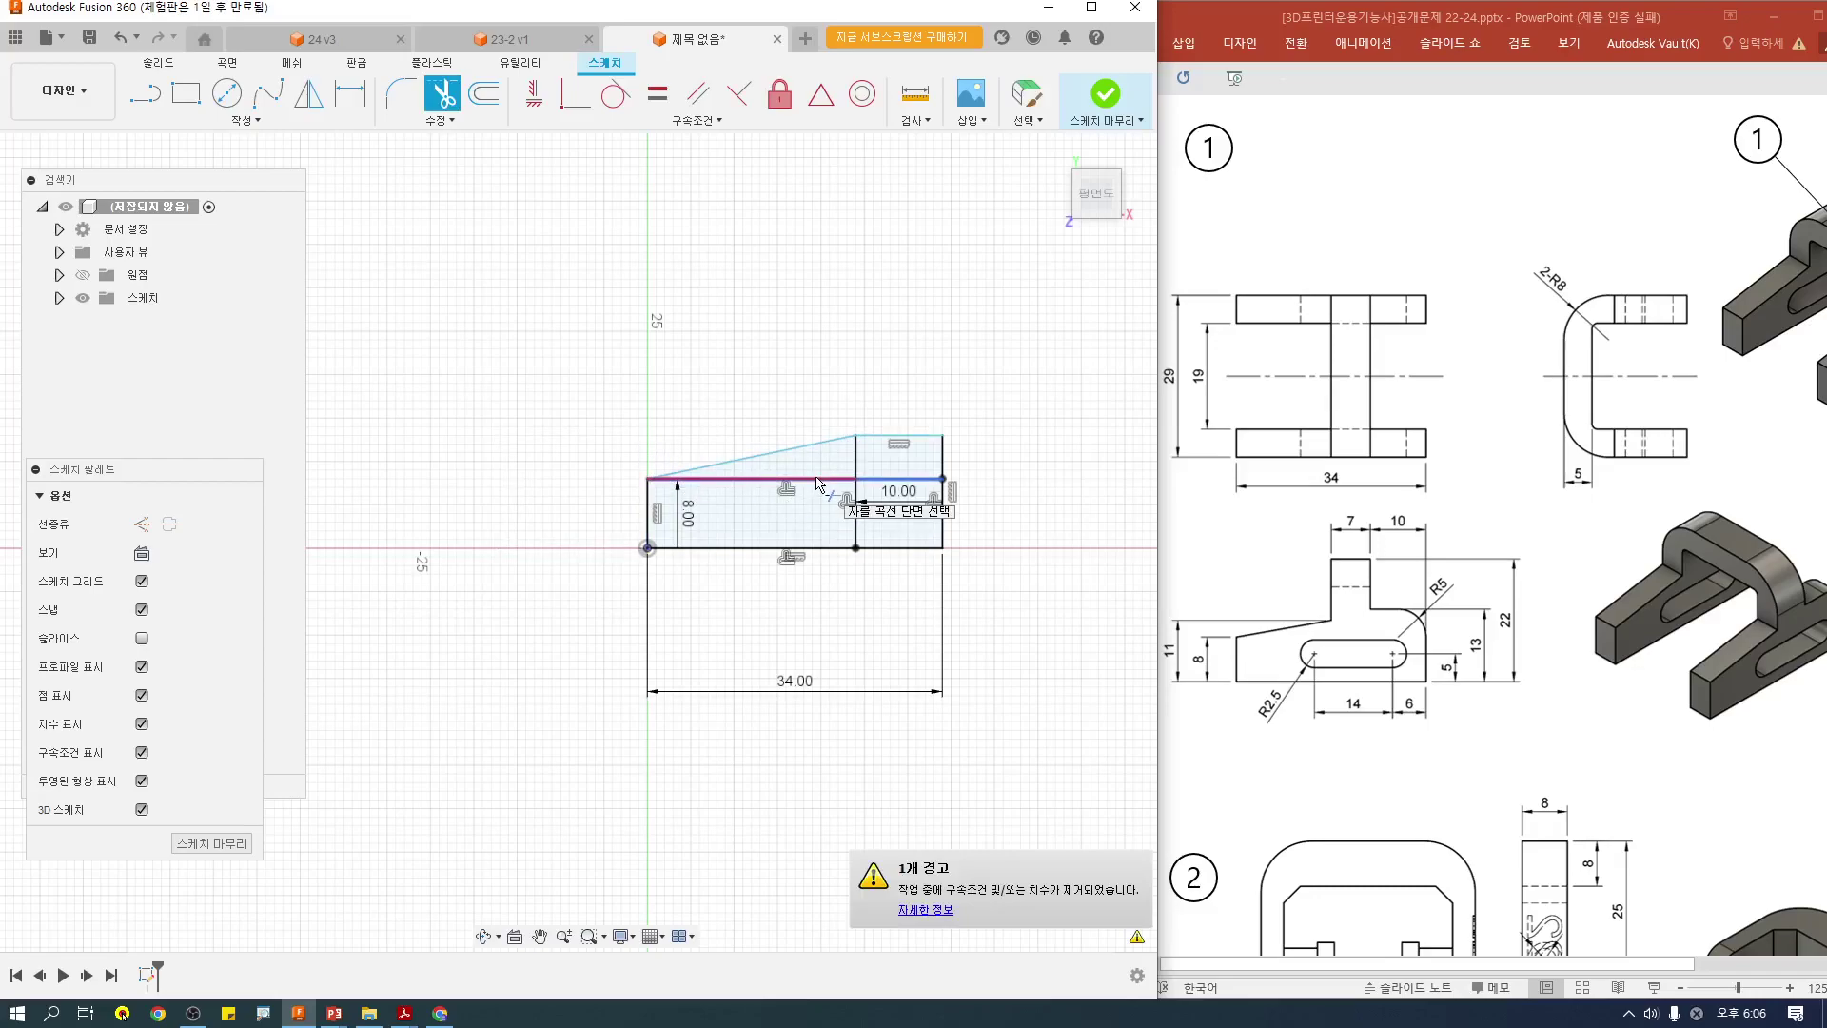
left_click(817, 479)
left_click(892, 478)
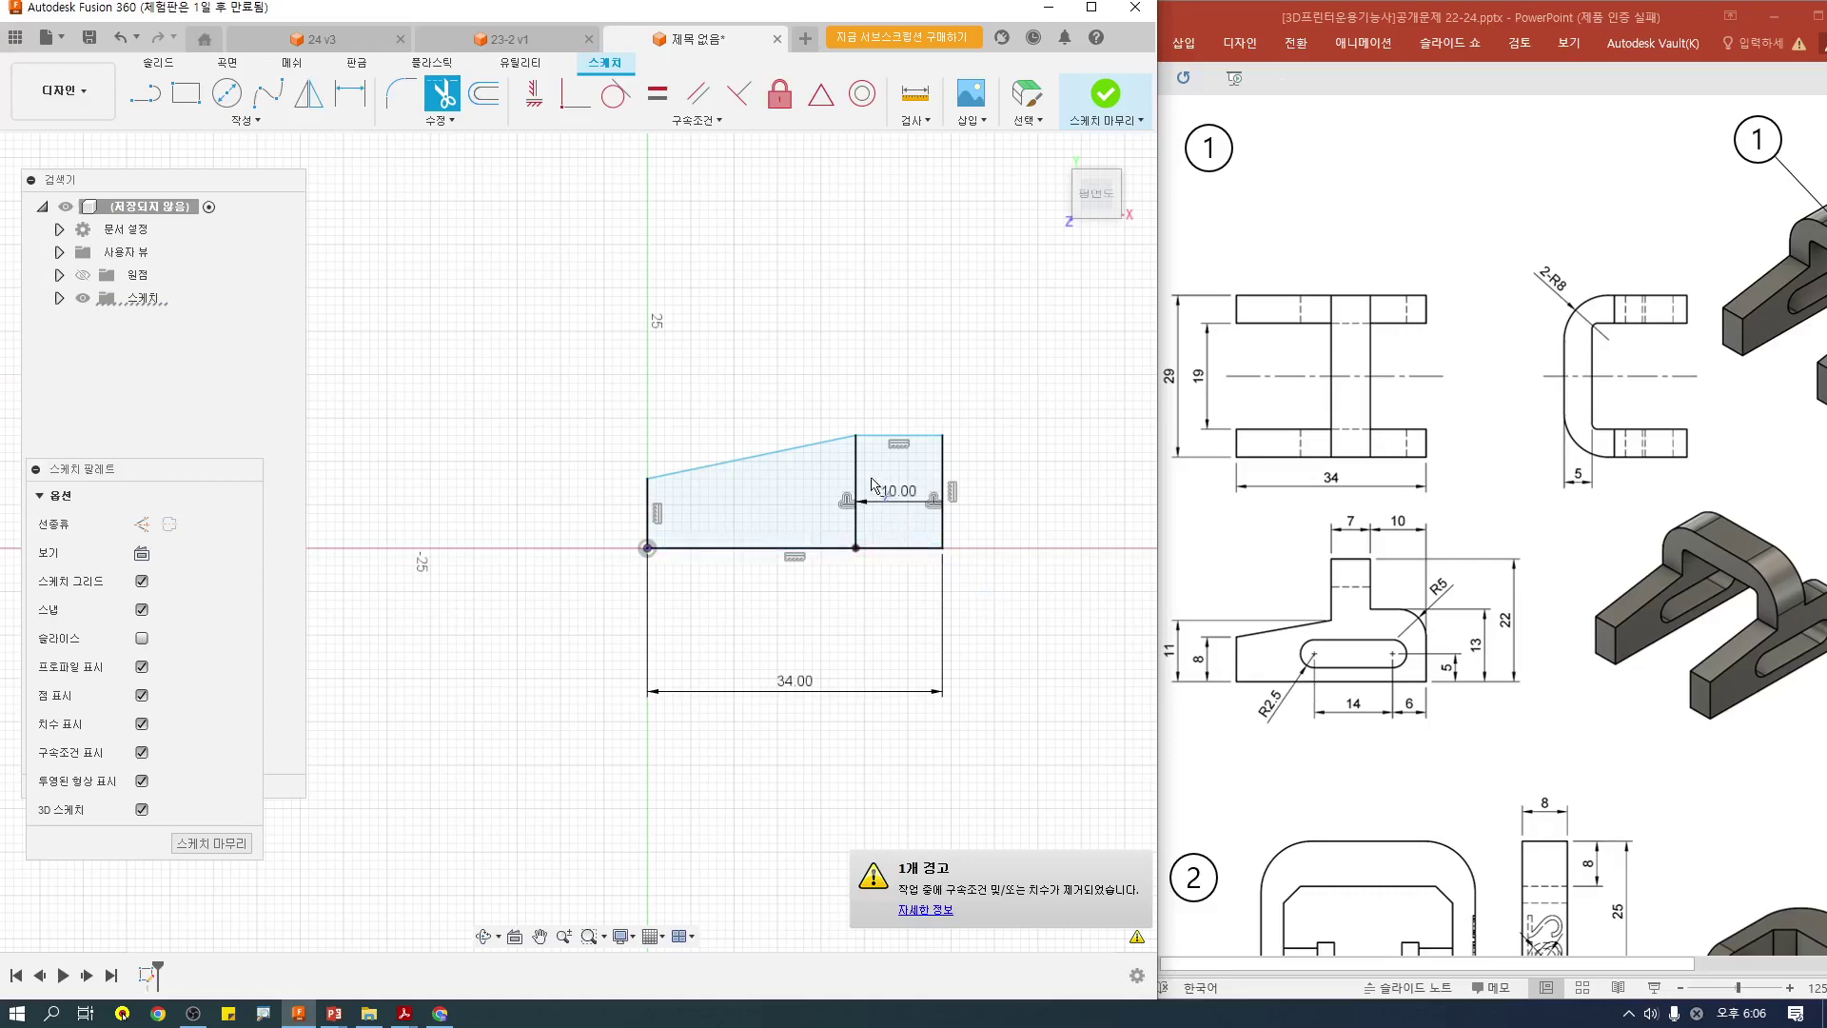
key("Escape")
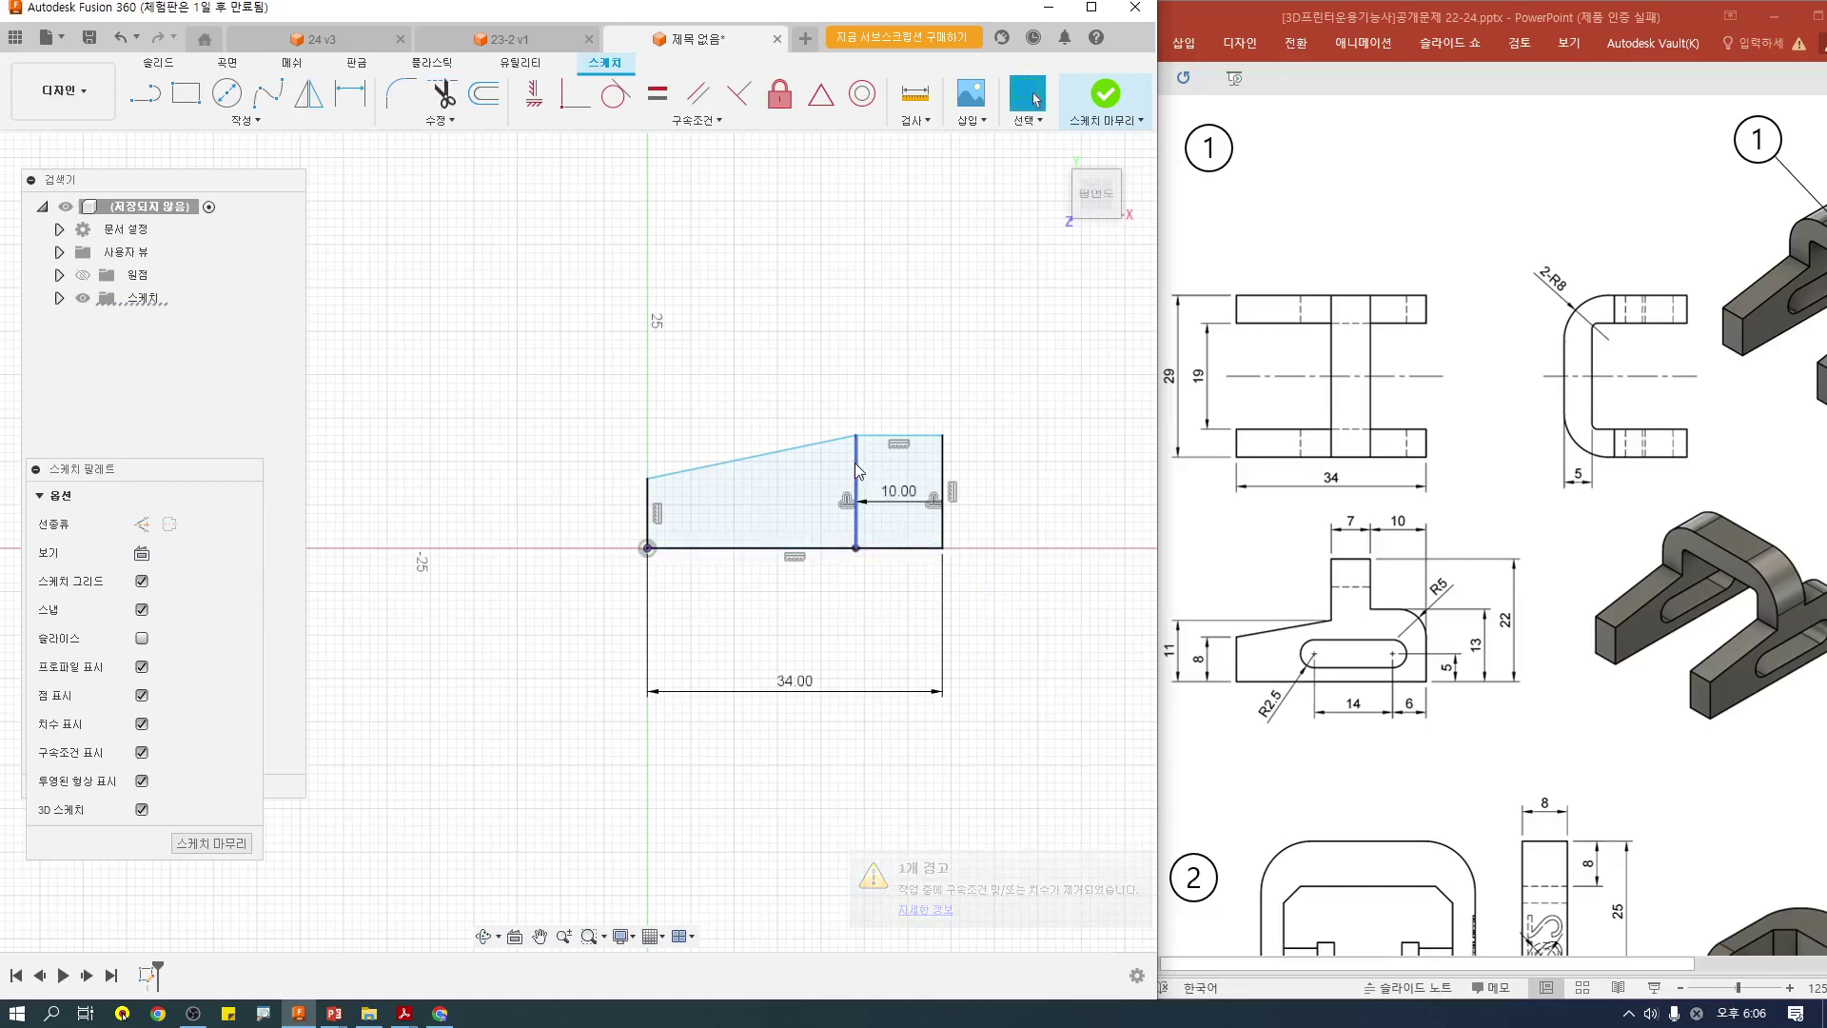
Step: Offset the profile's bottom edge 22 mm upward
left_click(483, 93)
left_click(824, 548)
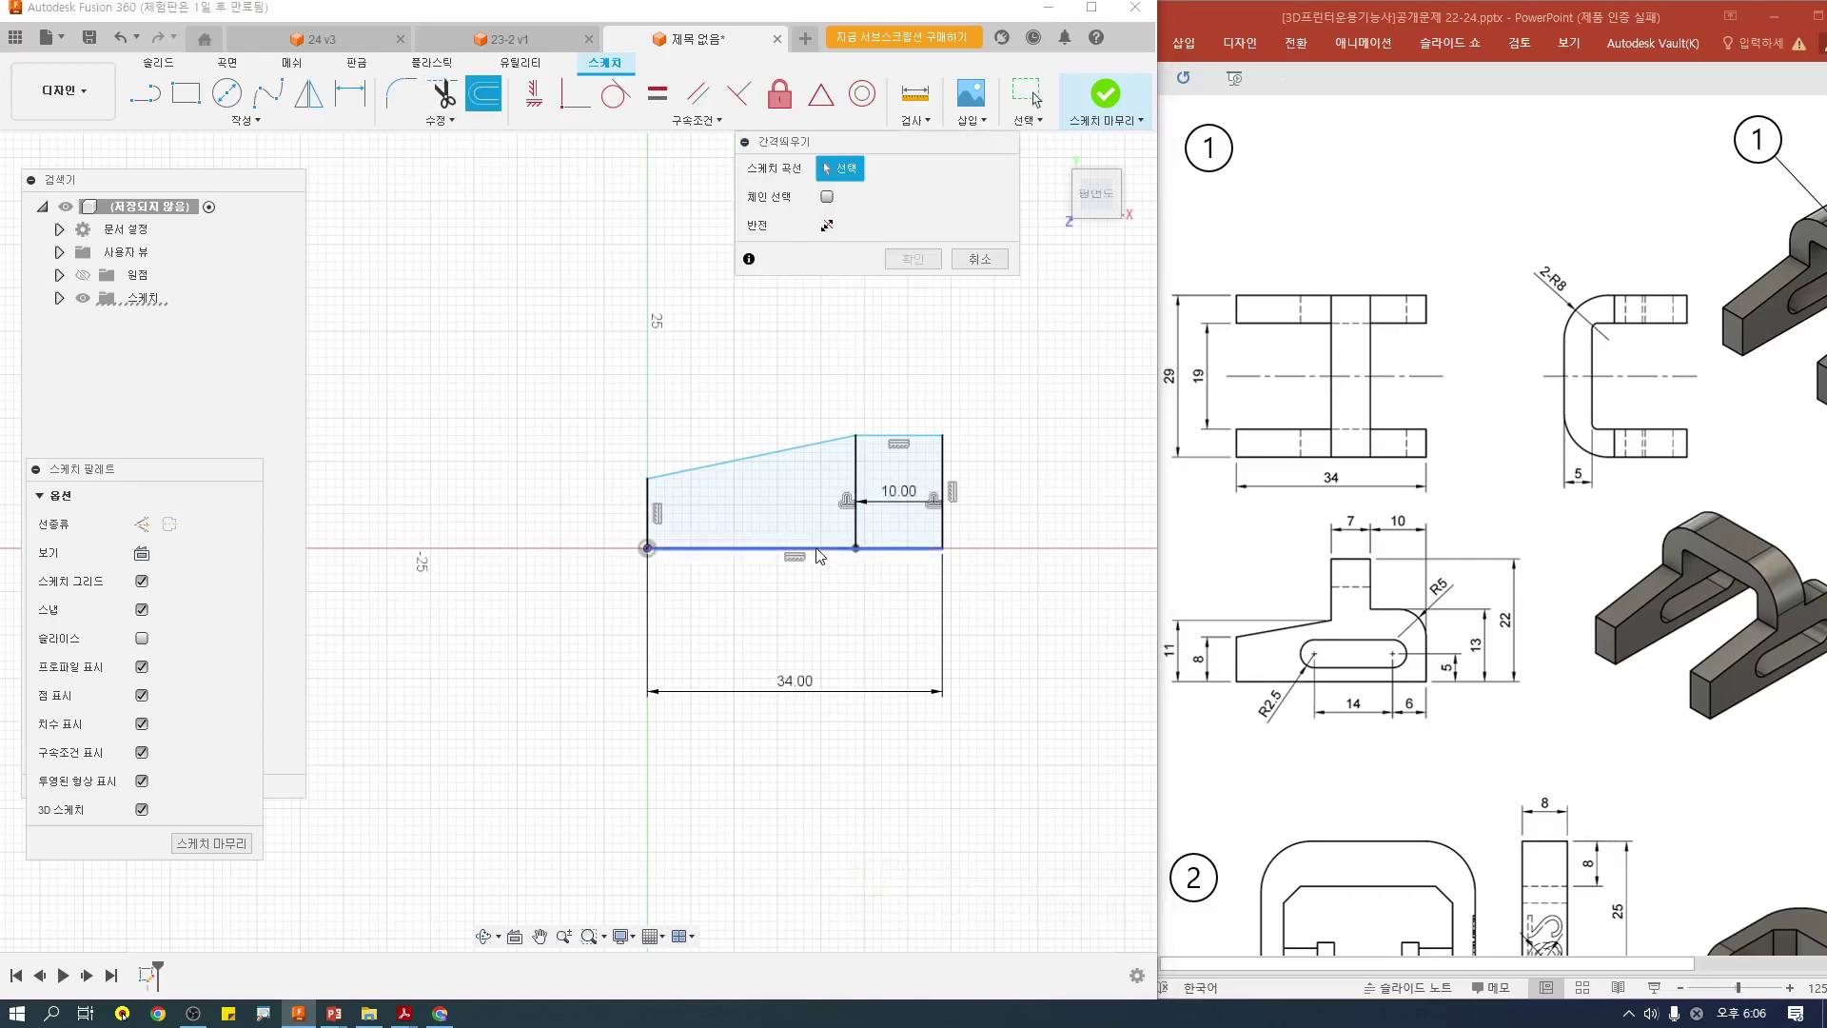
left_click_drag(812, 545, 812, 362)
type("22")
key("Return")
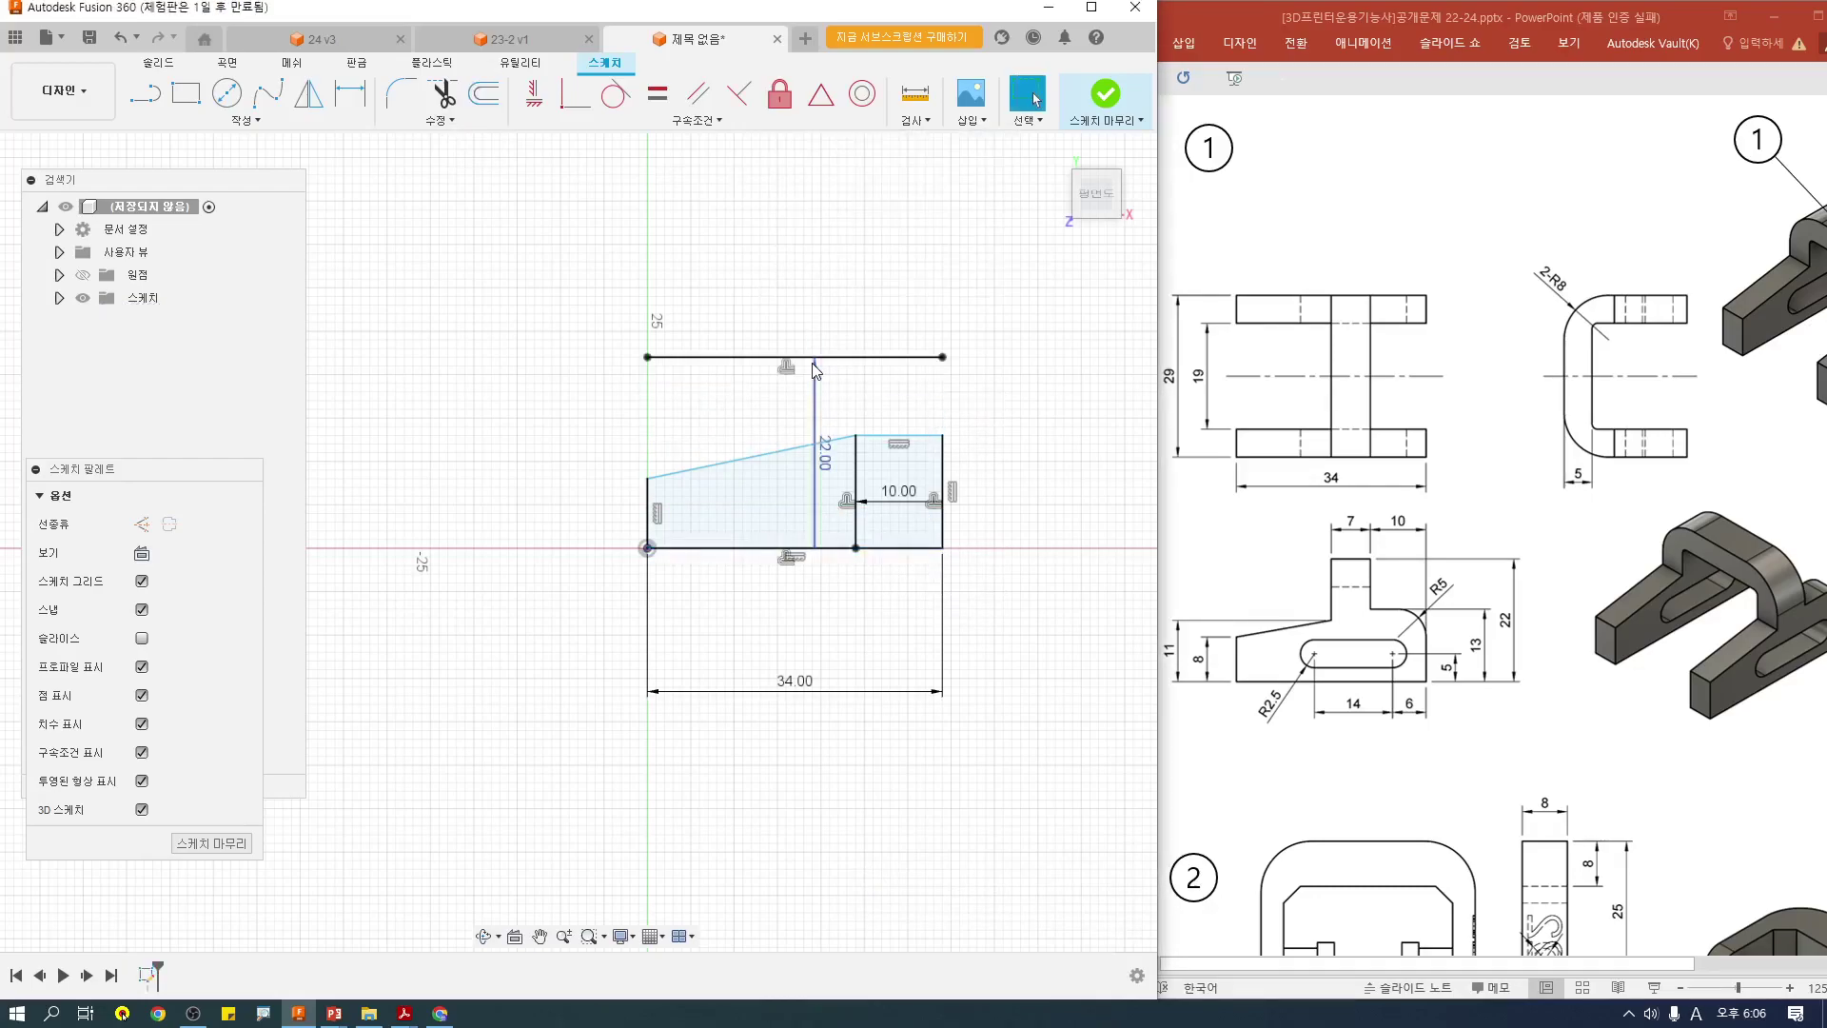
Step: Extend the inner vertical line up to the 22 mm offset line
left_click(442, 124)
left_click(417, 183)
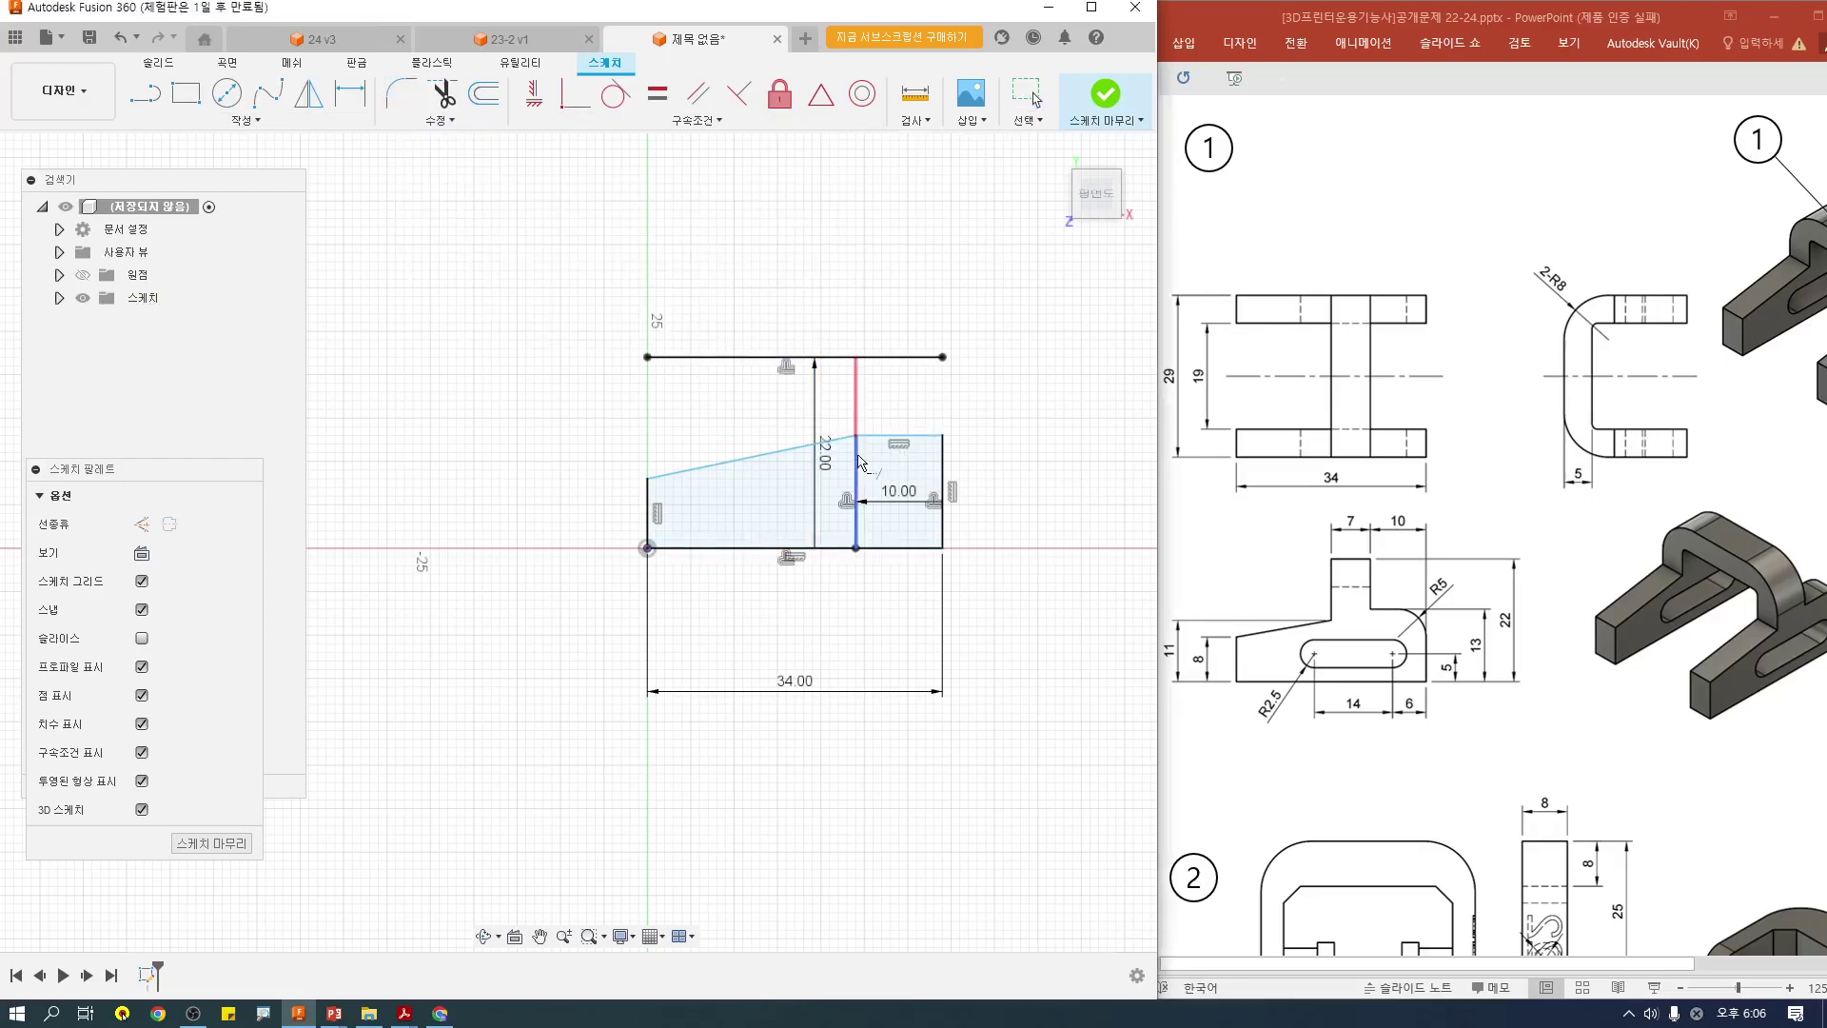
left_click(862, 458)
Step: Offset the extended vertical line 7 mm to the left
left_click(484, 92)
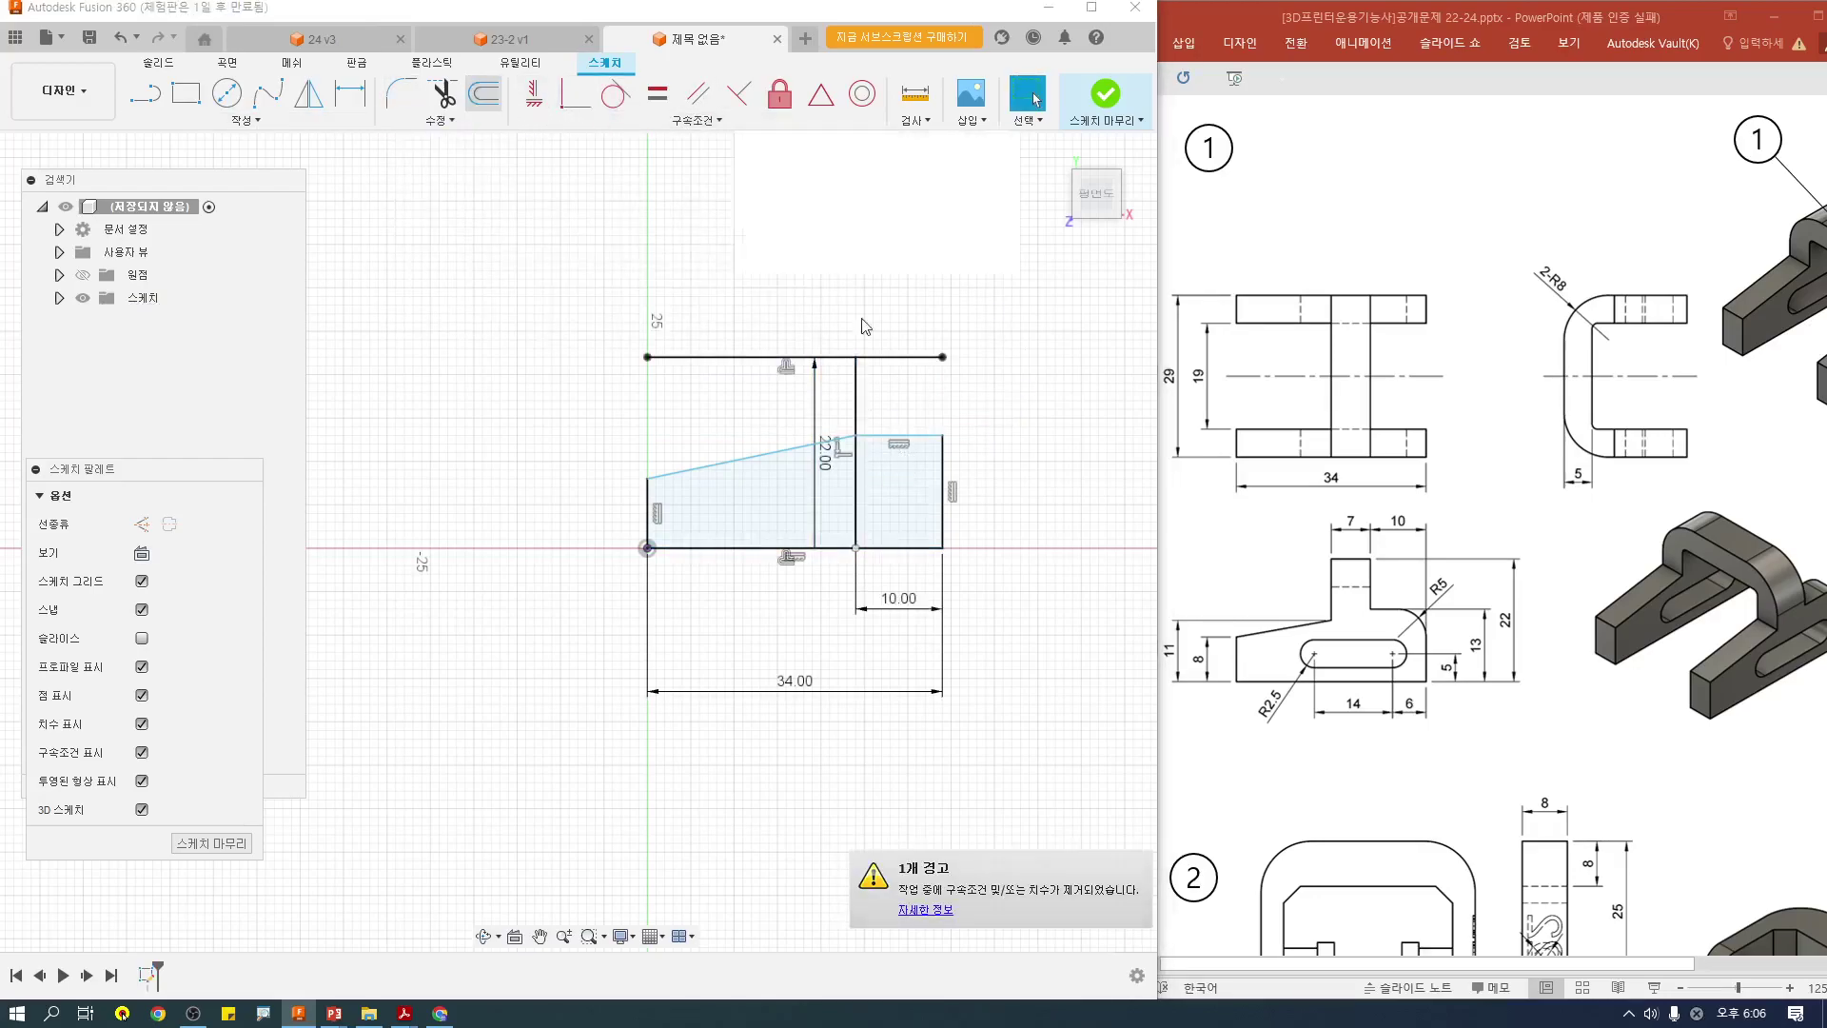
left_click(860, 400)
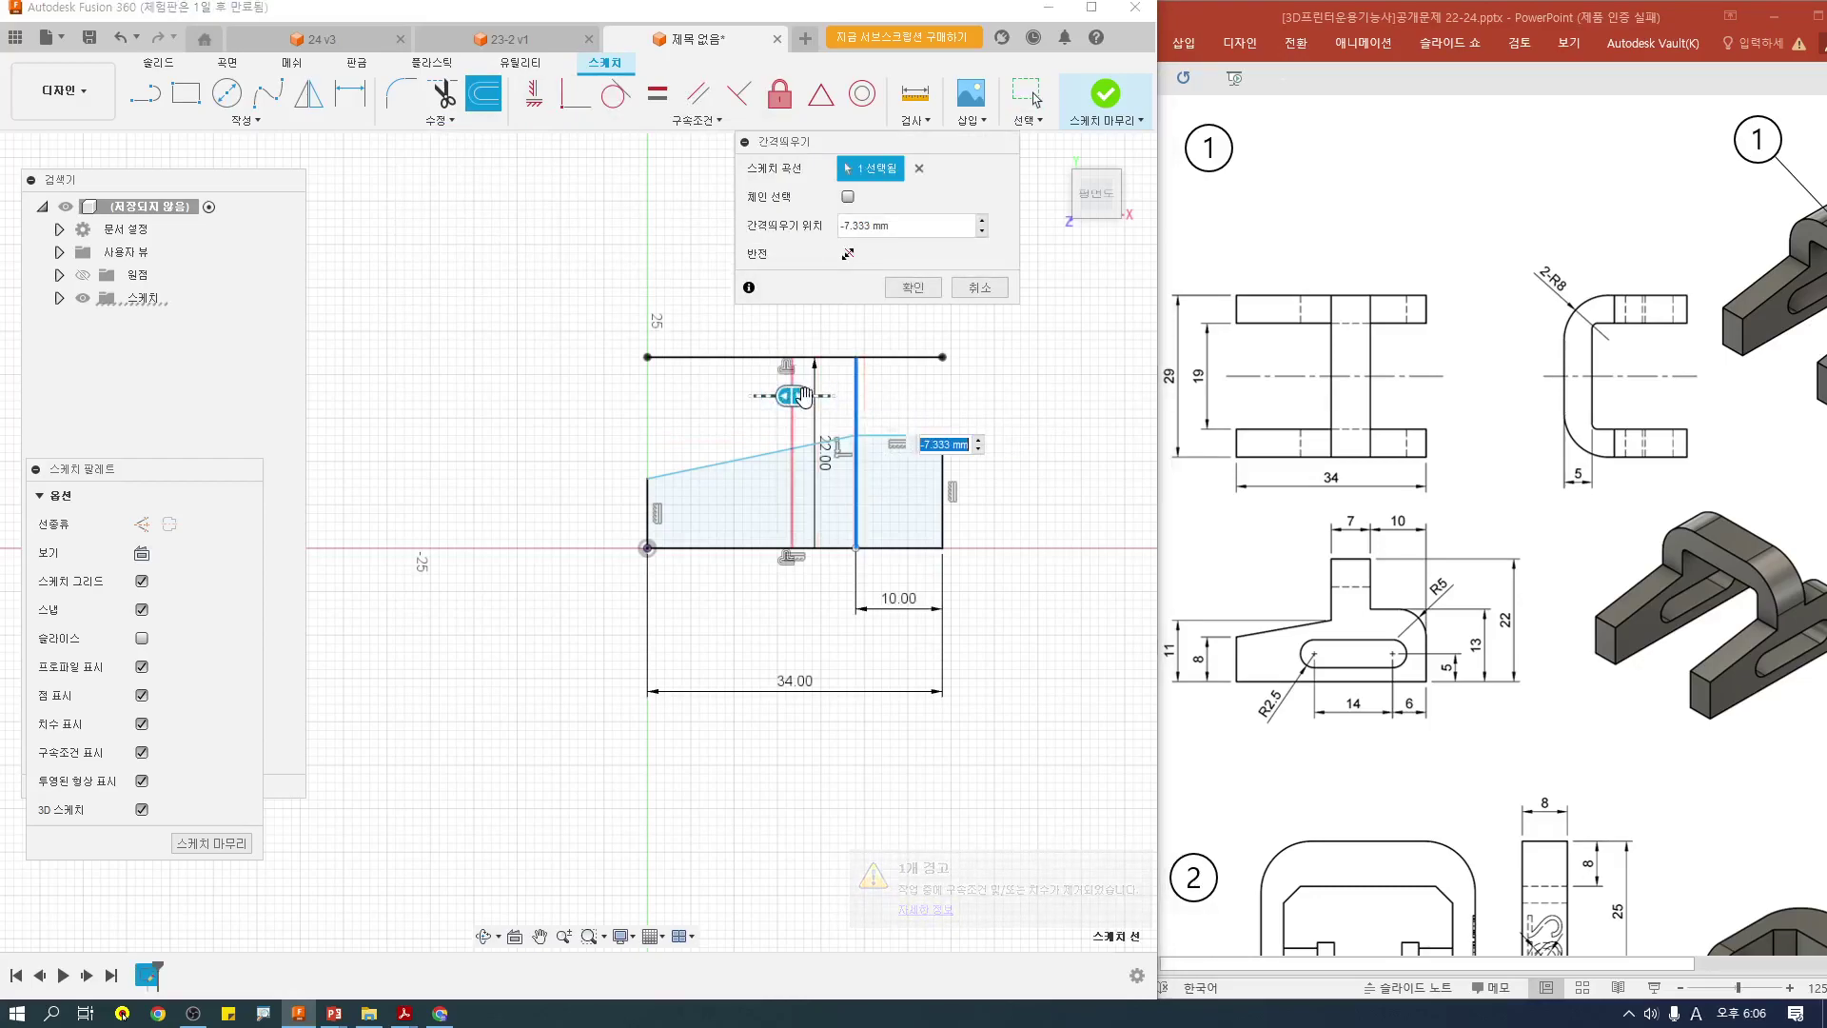
type("-7")
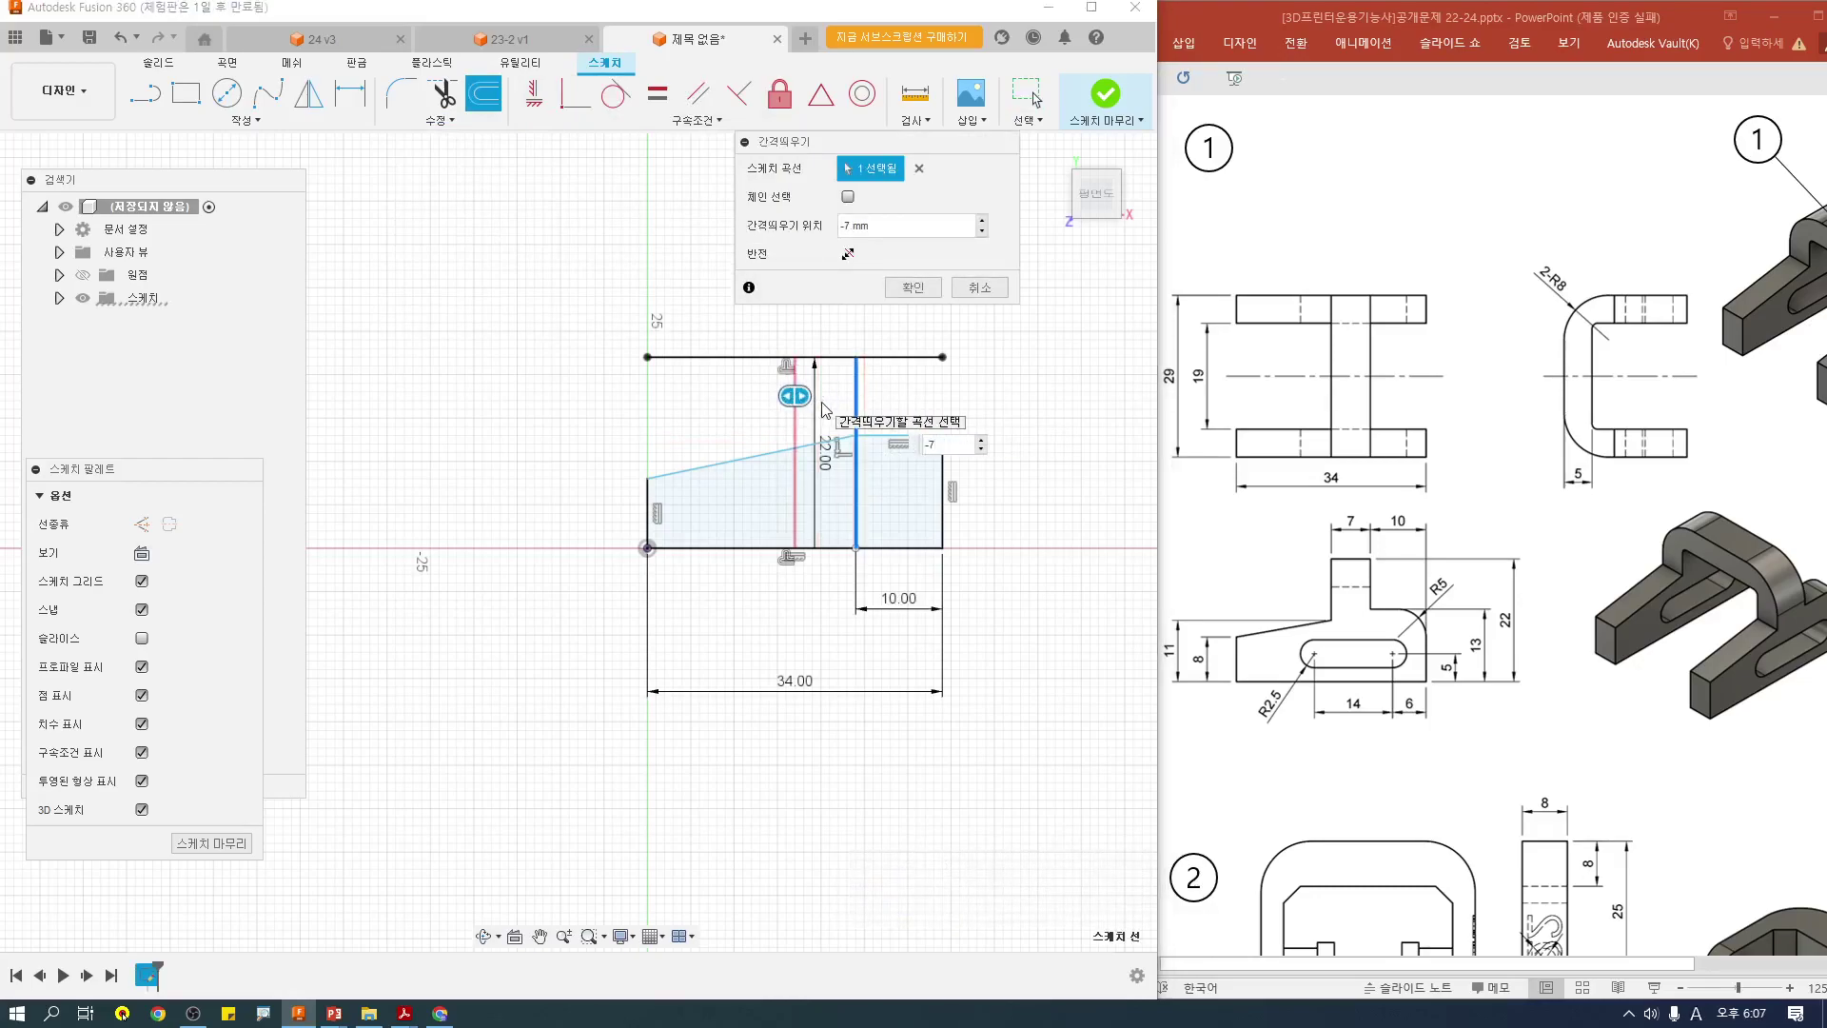
key("Return")
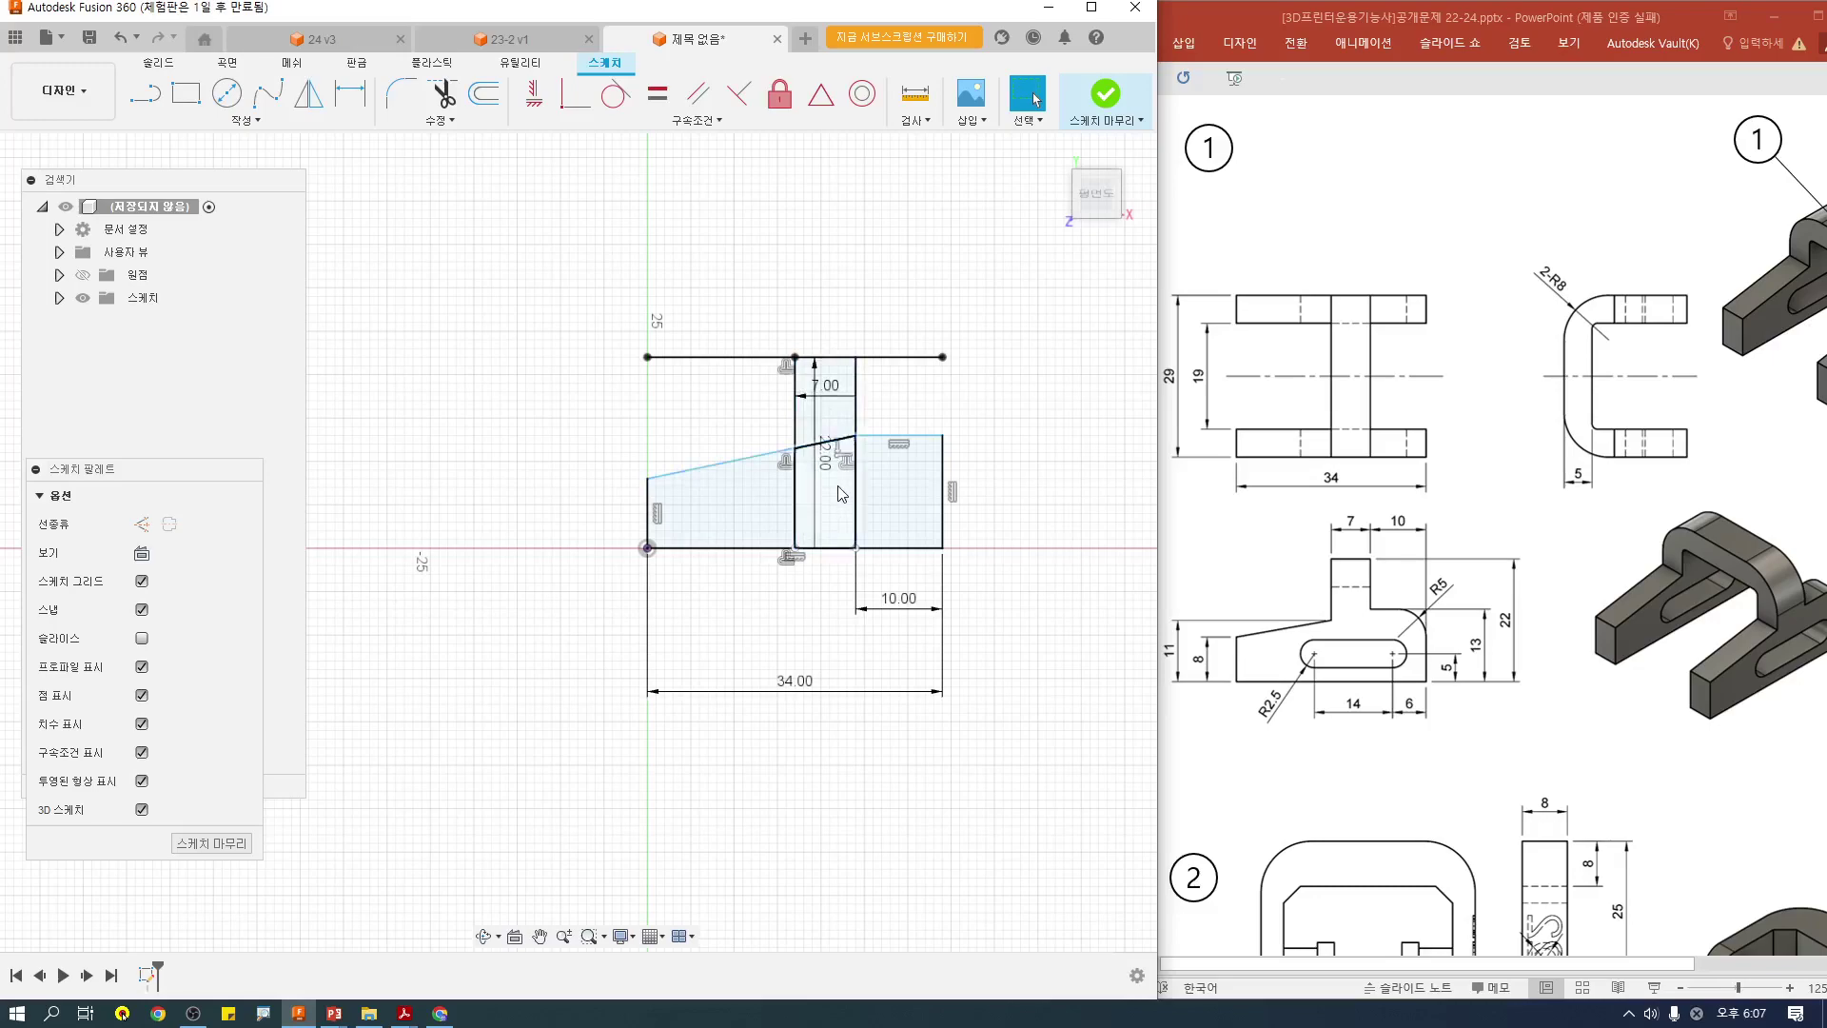
Step: Trim the lines inside the body and the overhanging ends of the top line, leaving a 7 mm wide upright on the profile
key("t")
left_click(831, 441)
left_click(795, 482)
left_click(856, 487)
left_click(899, 359)
left_click(716, 357)
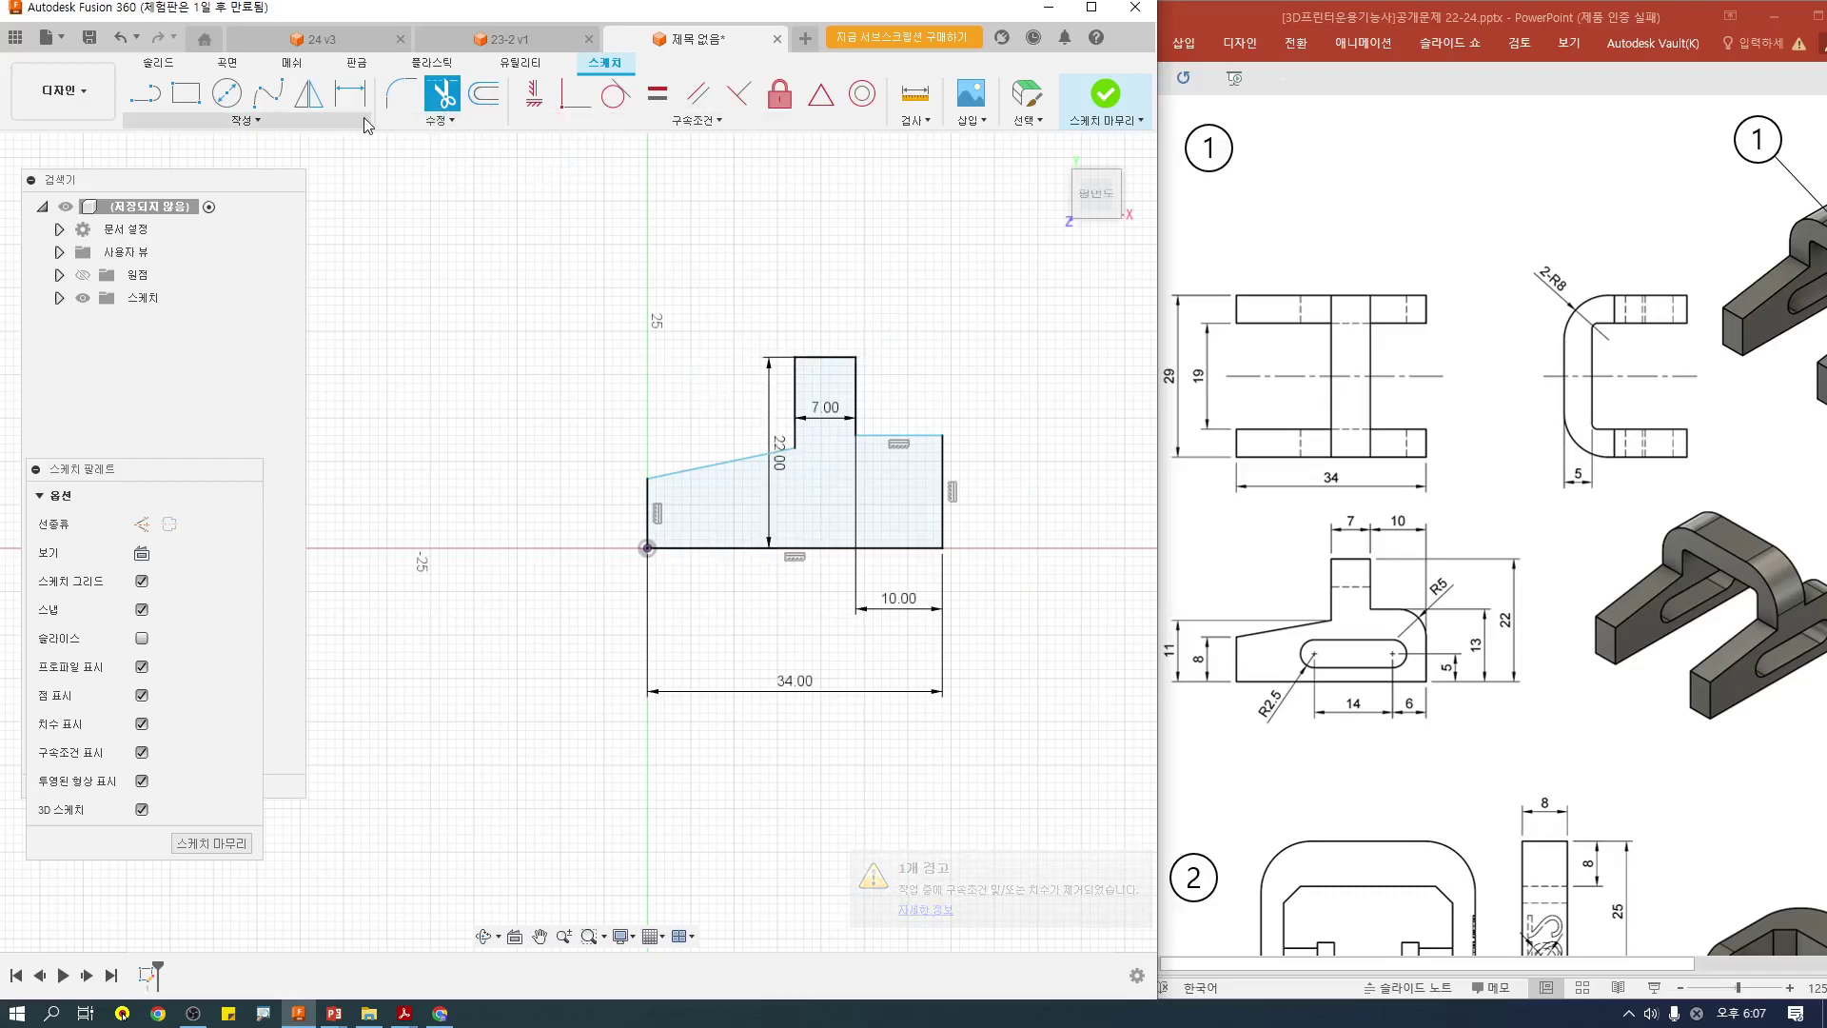
Step: Fillet the profile's upper-right corner with a 5 mm radius
left_click(401, 98)
left_click(909, 435)
left_click(942, 476)
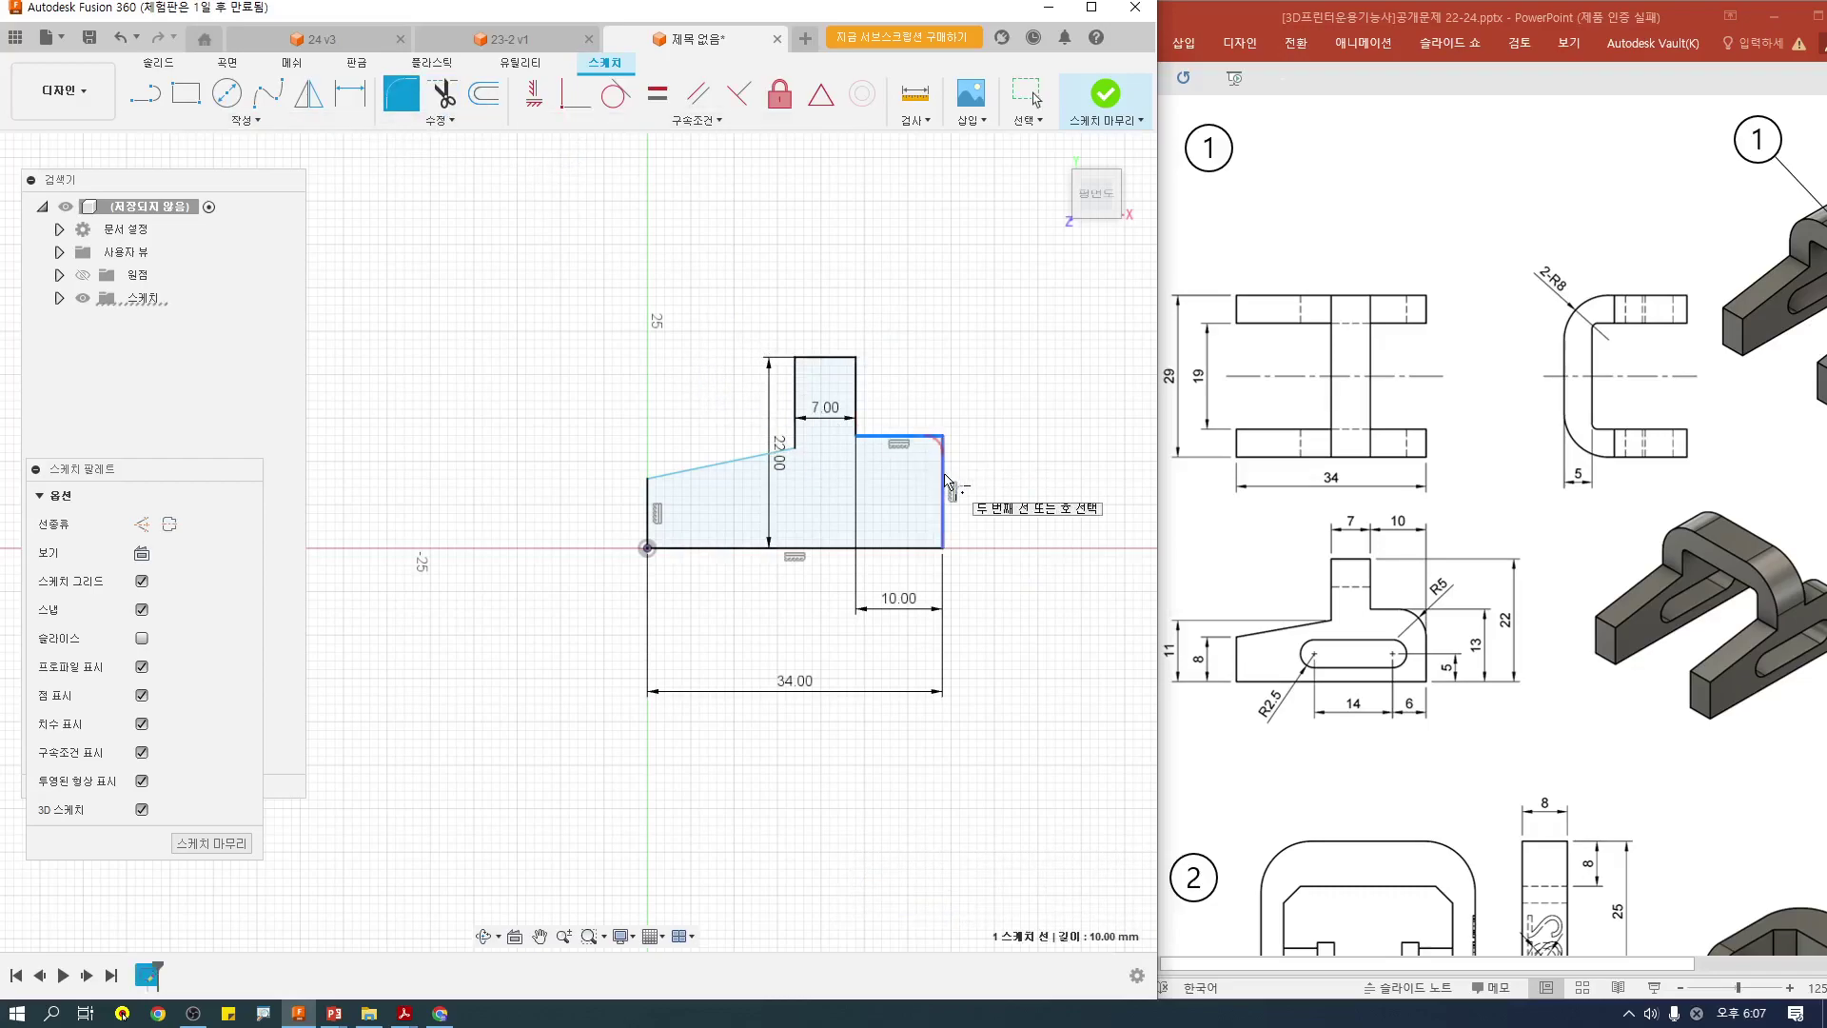
type("5")
key("Return")
key("Escape")
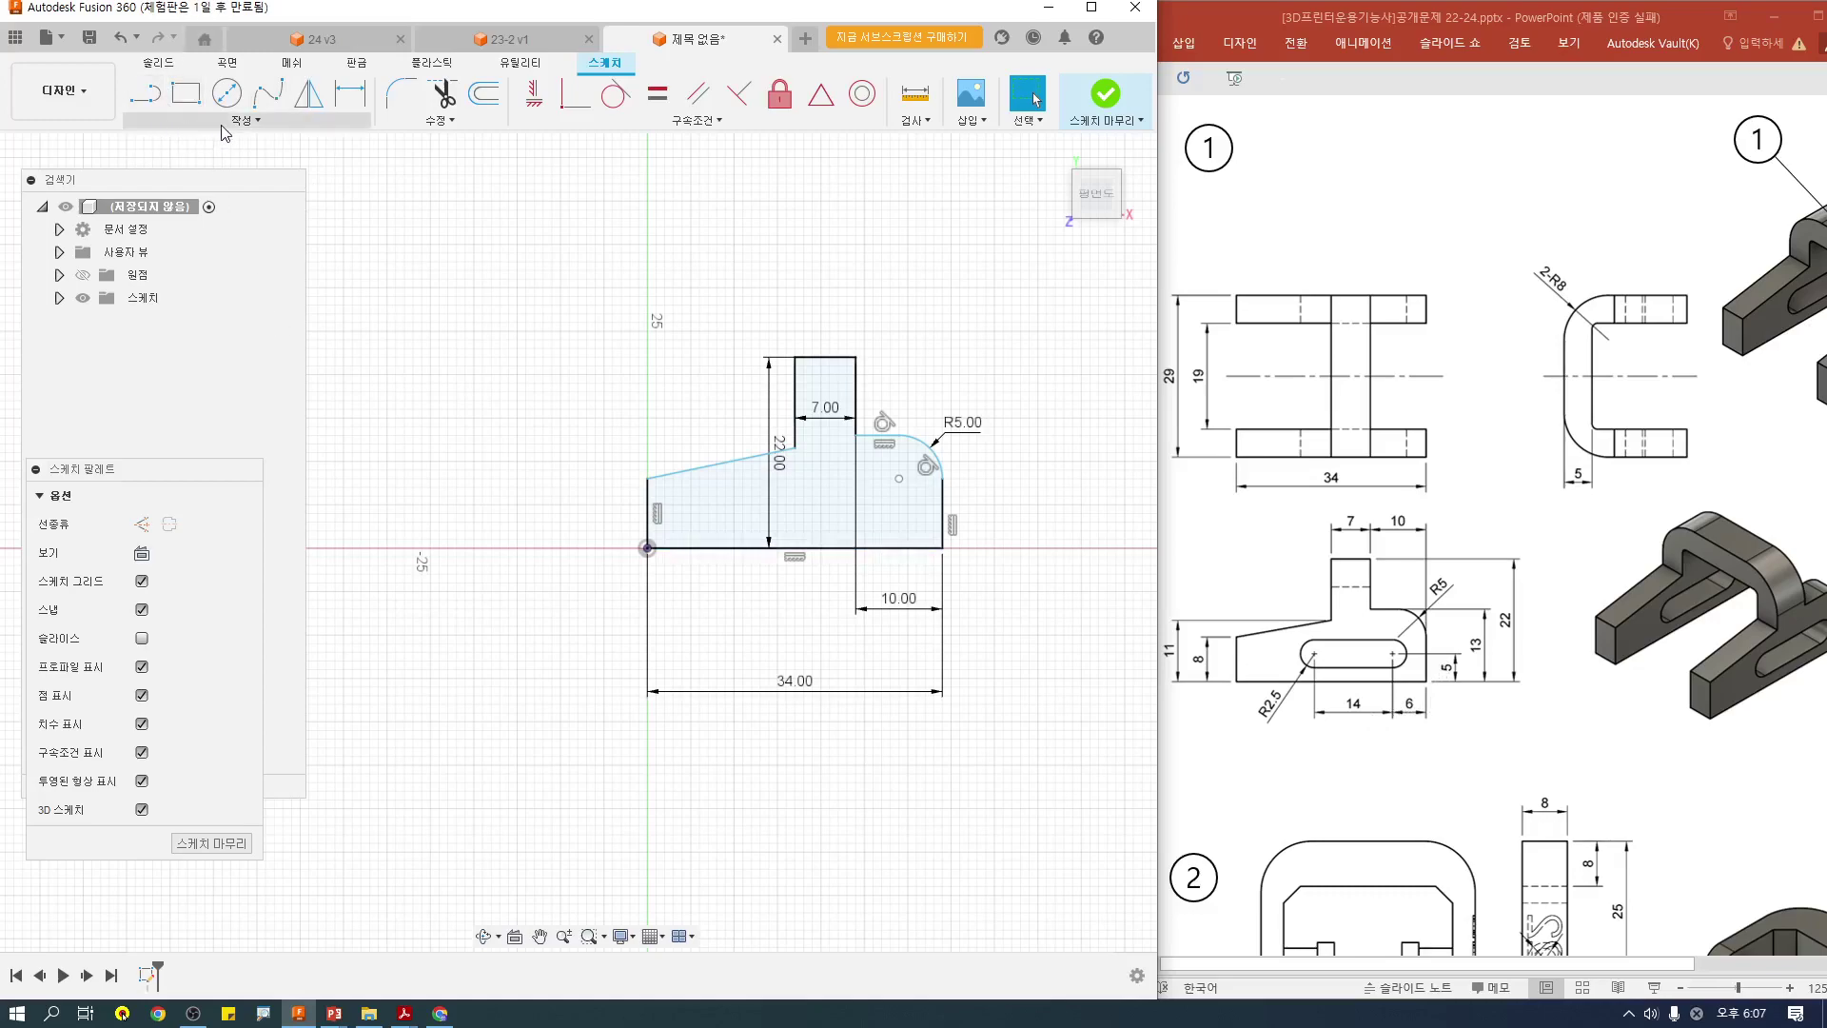
Step: Offset the profile's bottom edge 5 mm upward as a guide line for the slot centres
left_click(484, 92)
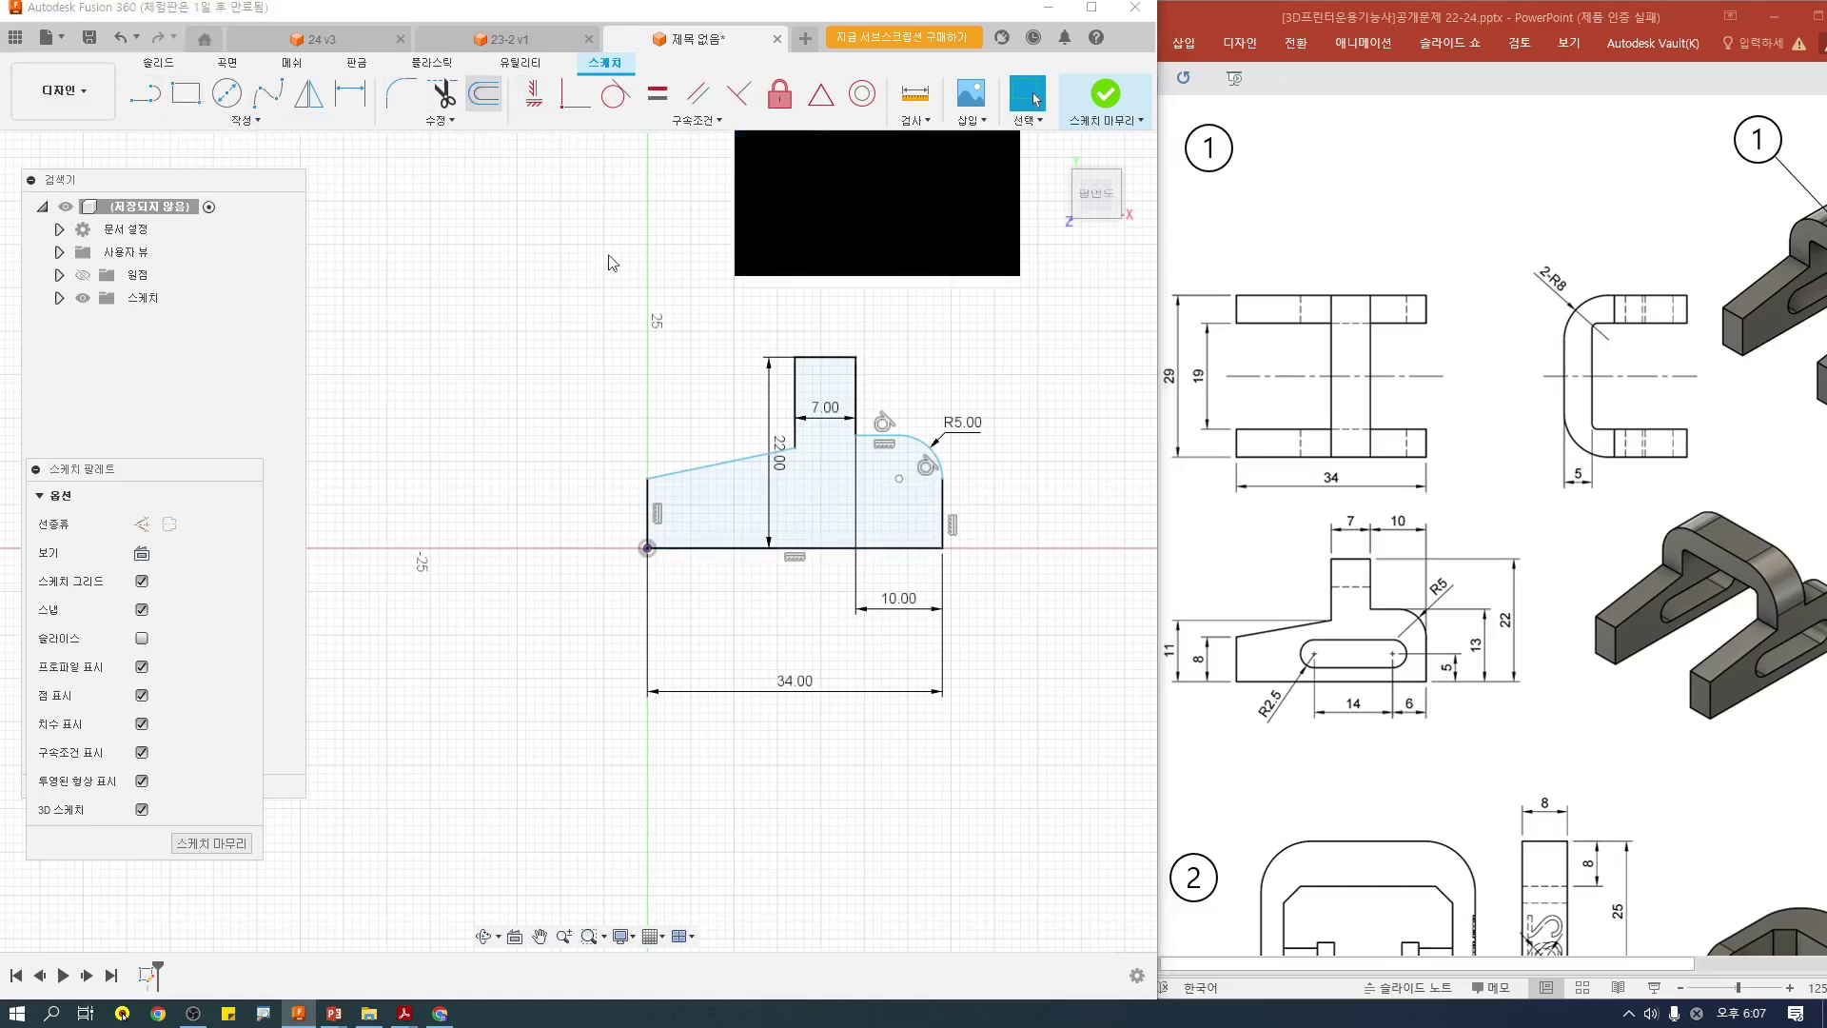
left_click(894, 552)
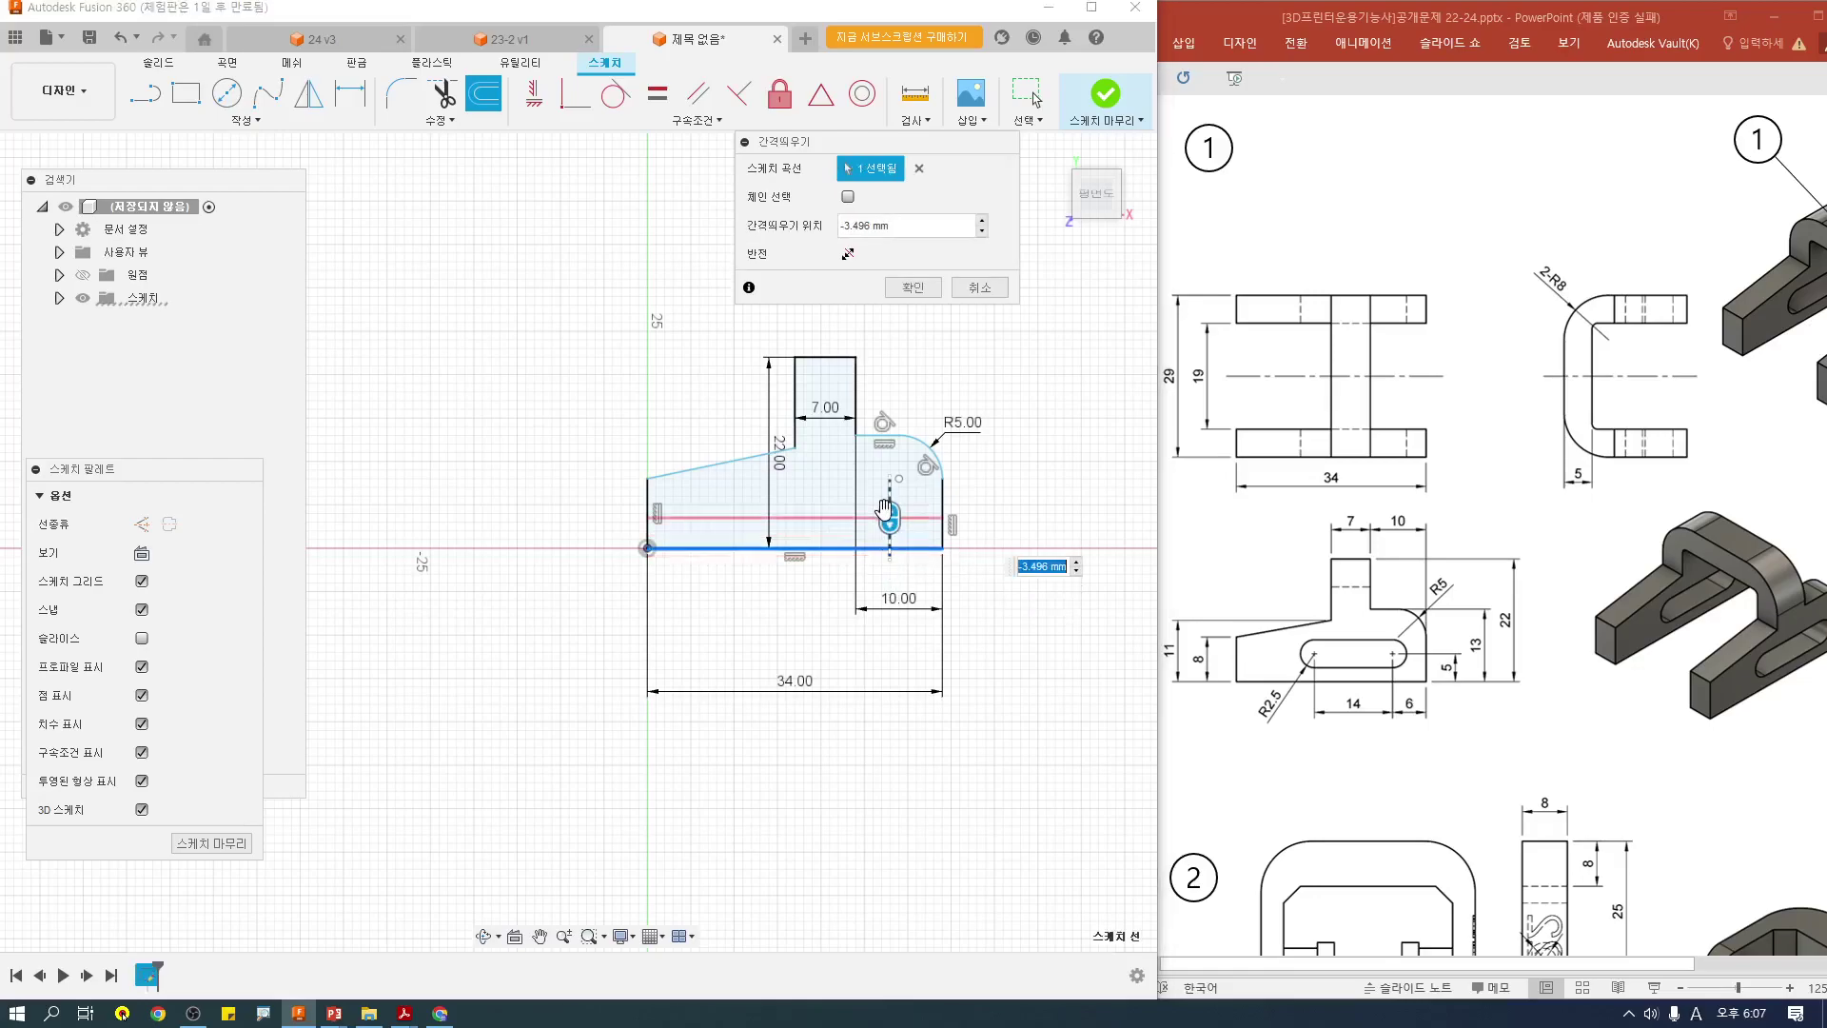
type("-5")
key("Return")
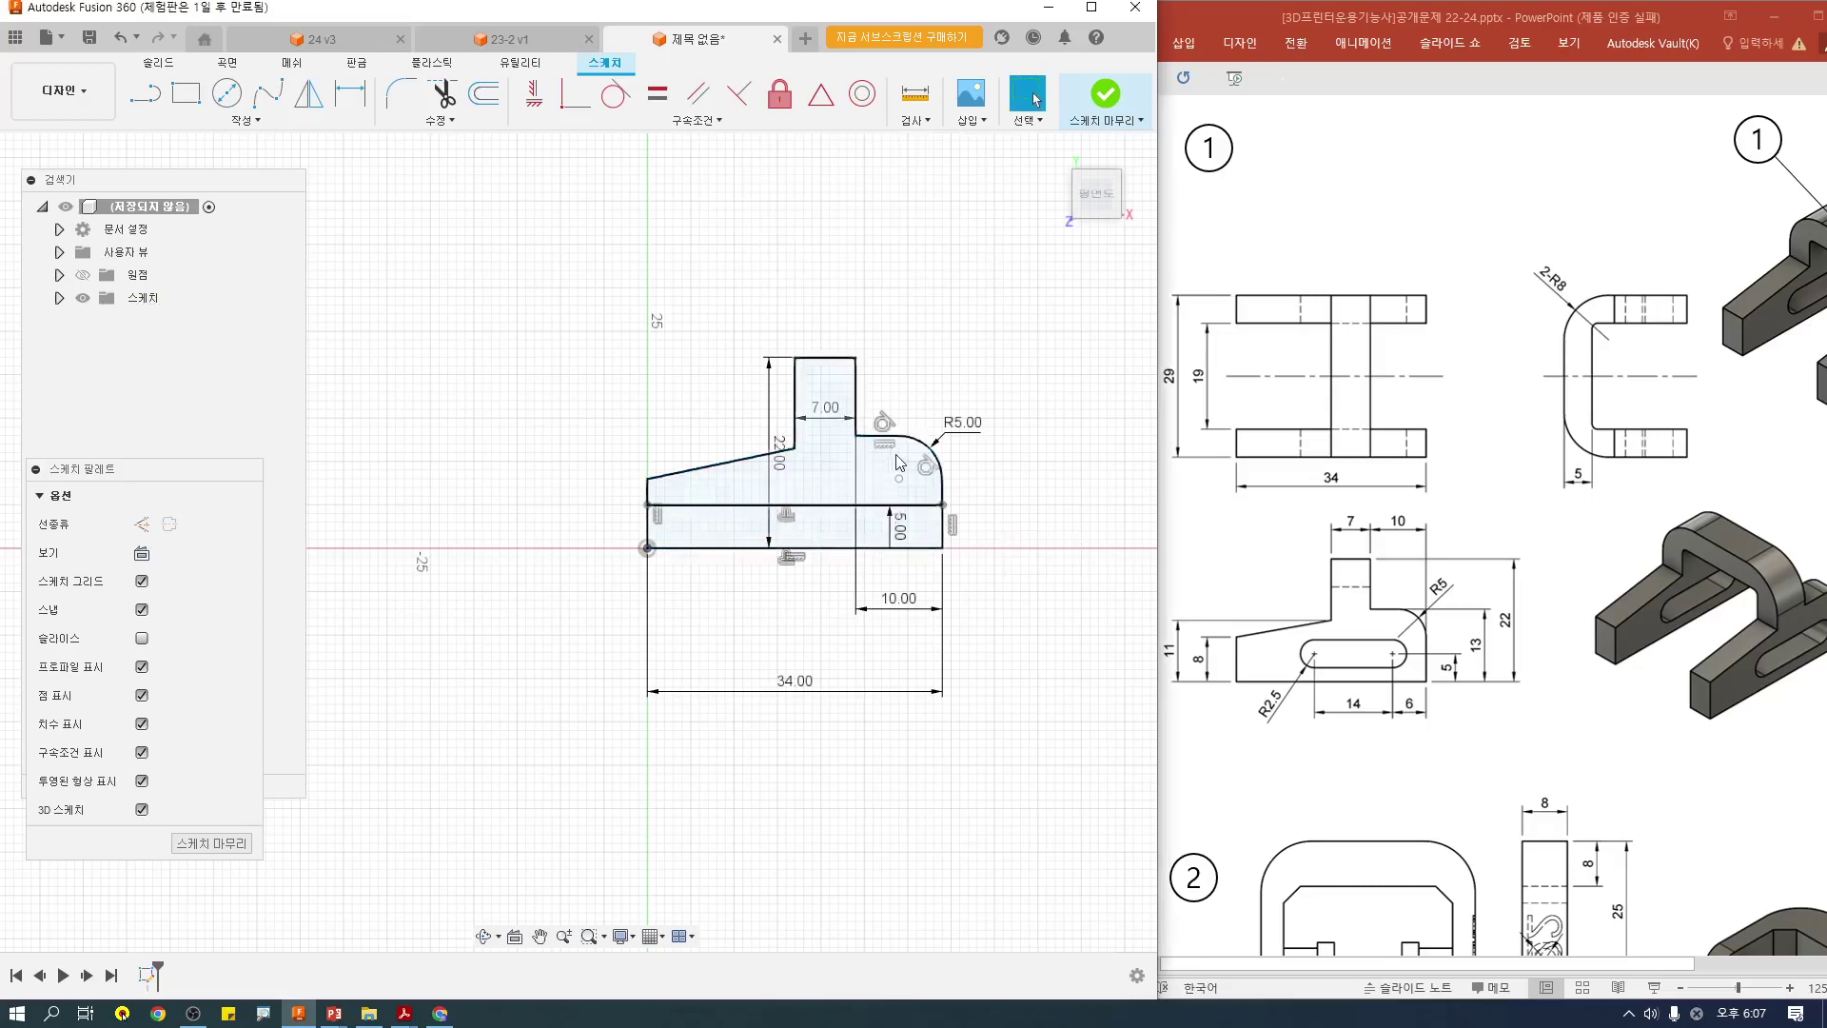
Step: Offset the profile's right vertical edge 6 mm inward to locate the slot's right centre
left_click(484, 92)
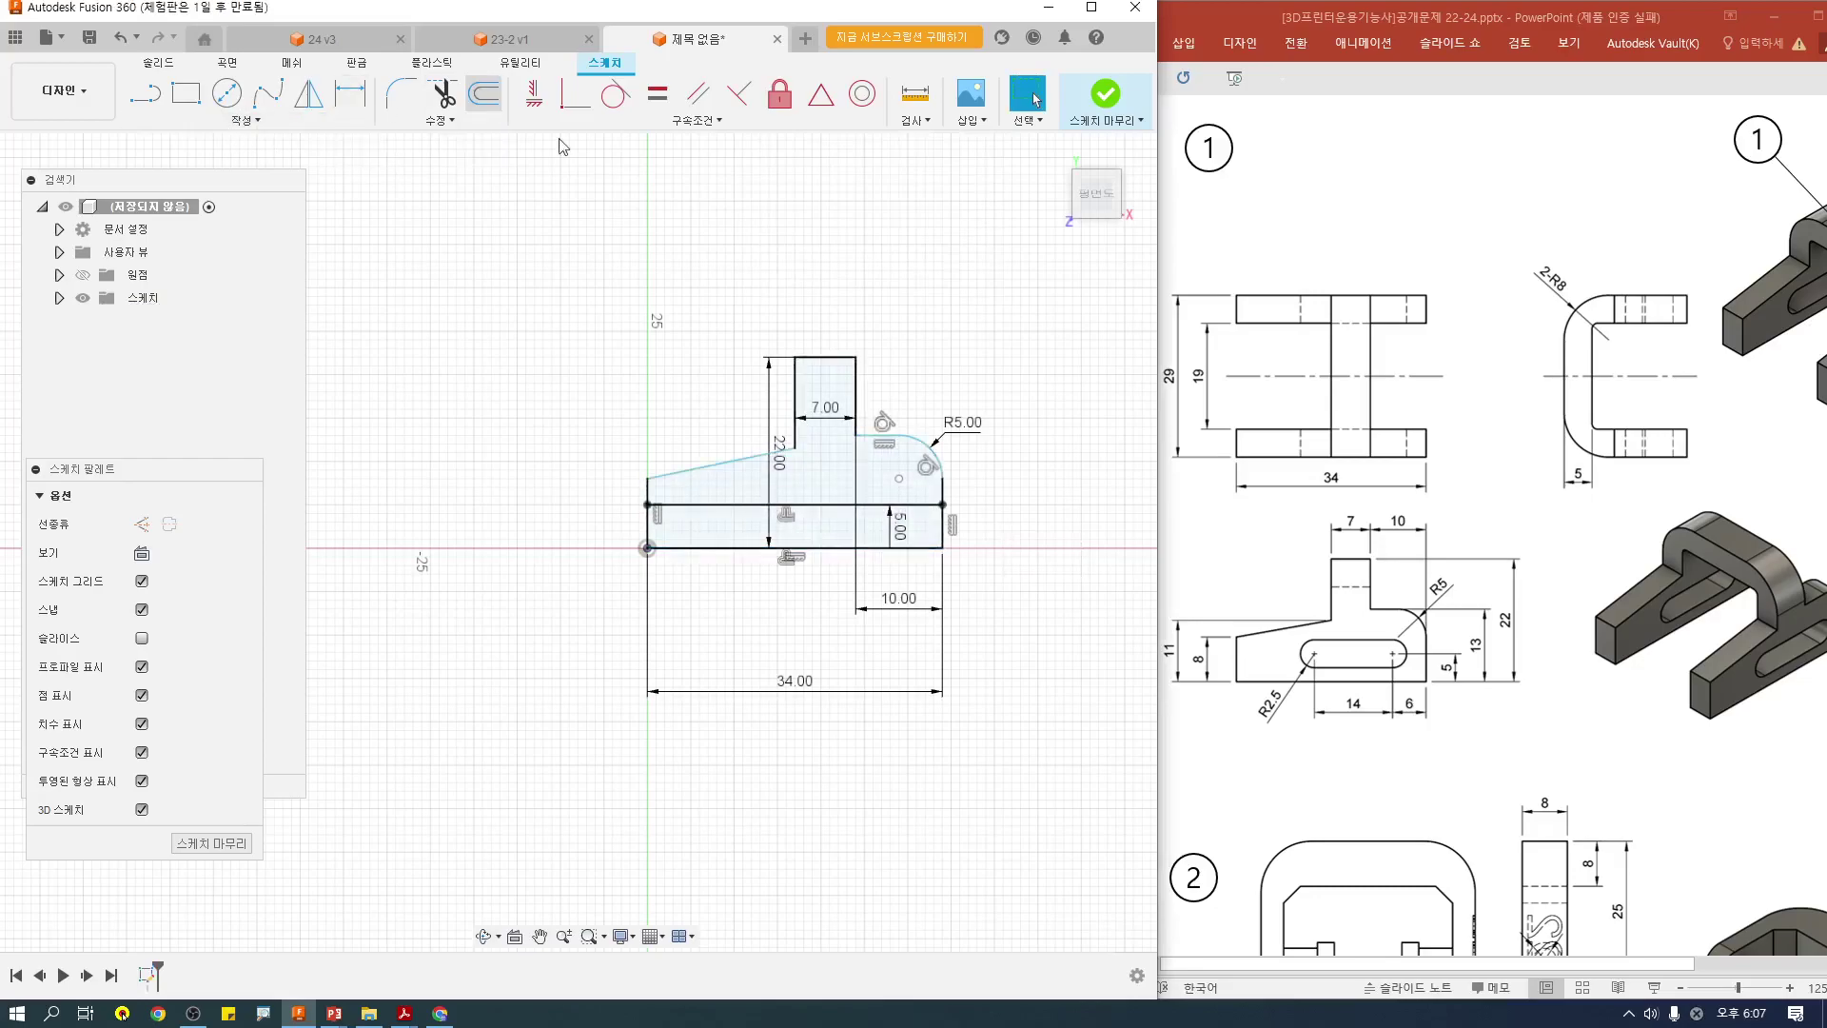
left_click(943, 529)
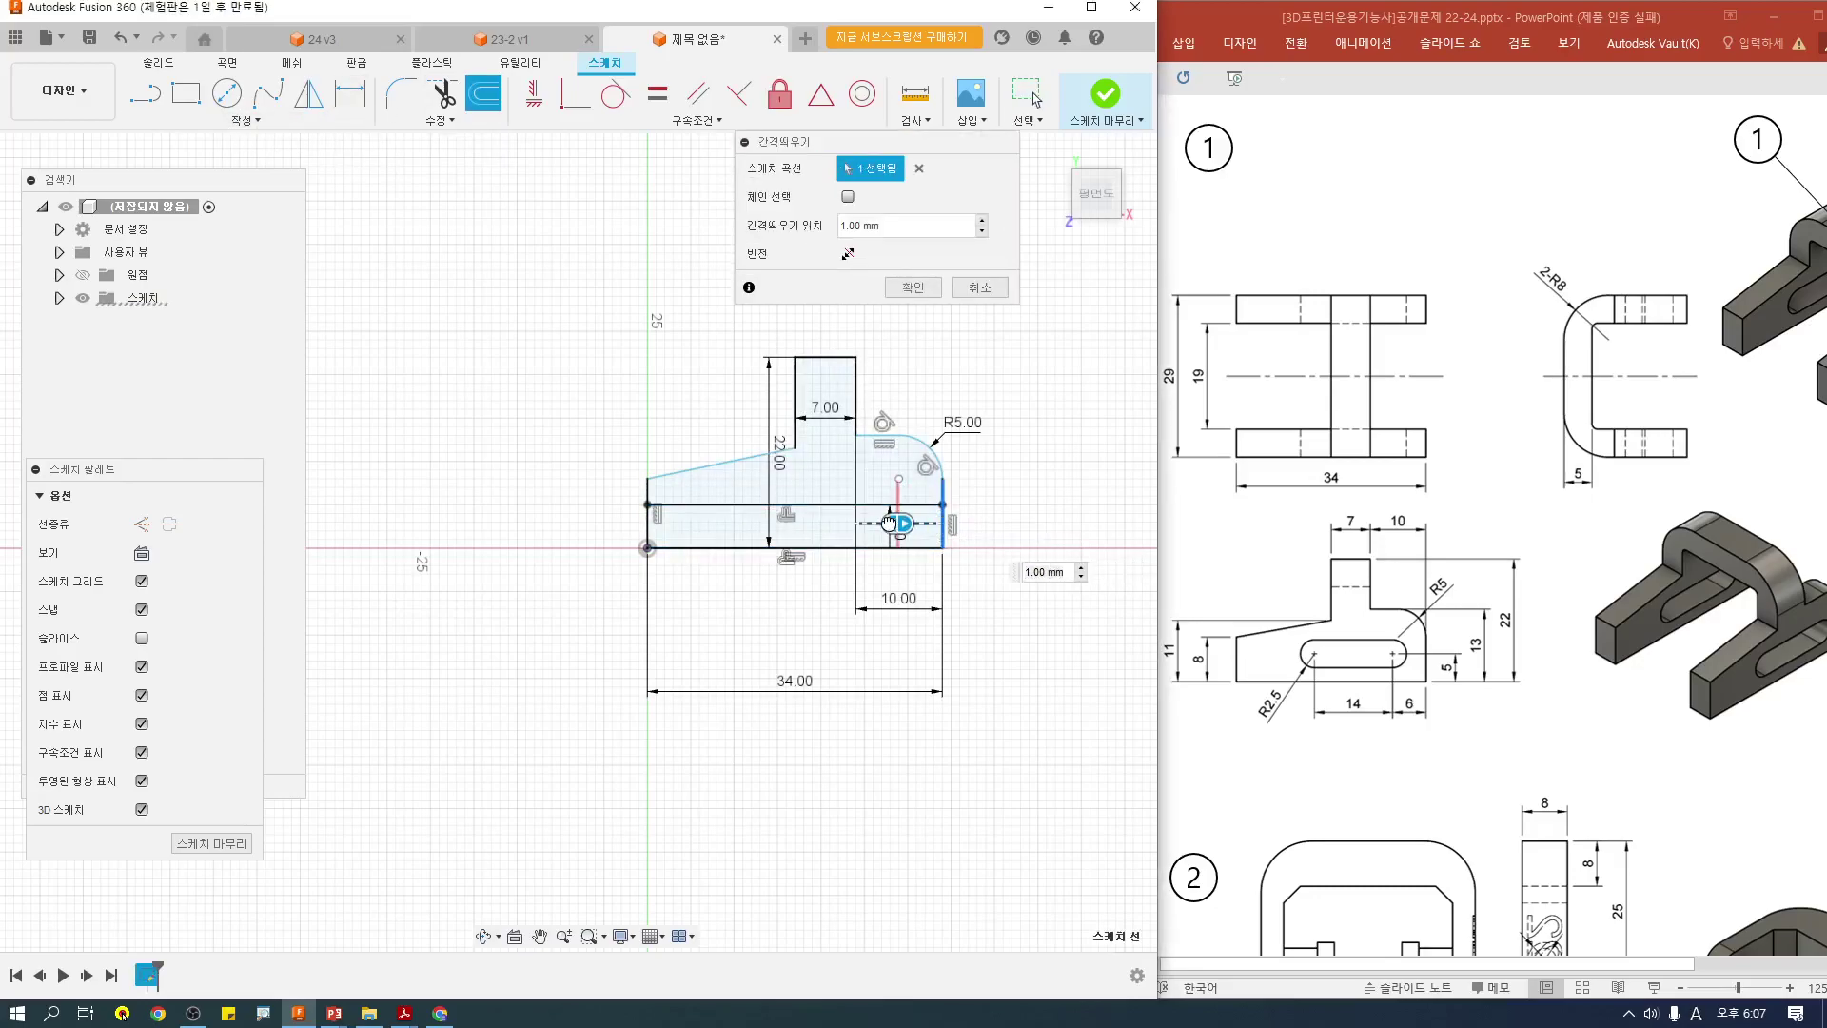
type("-")
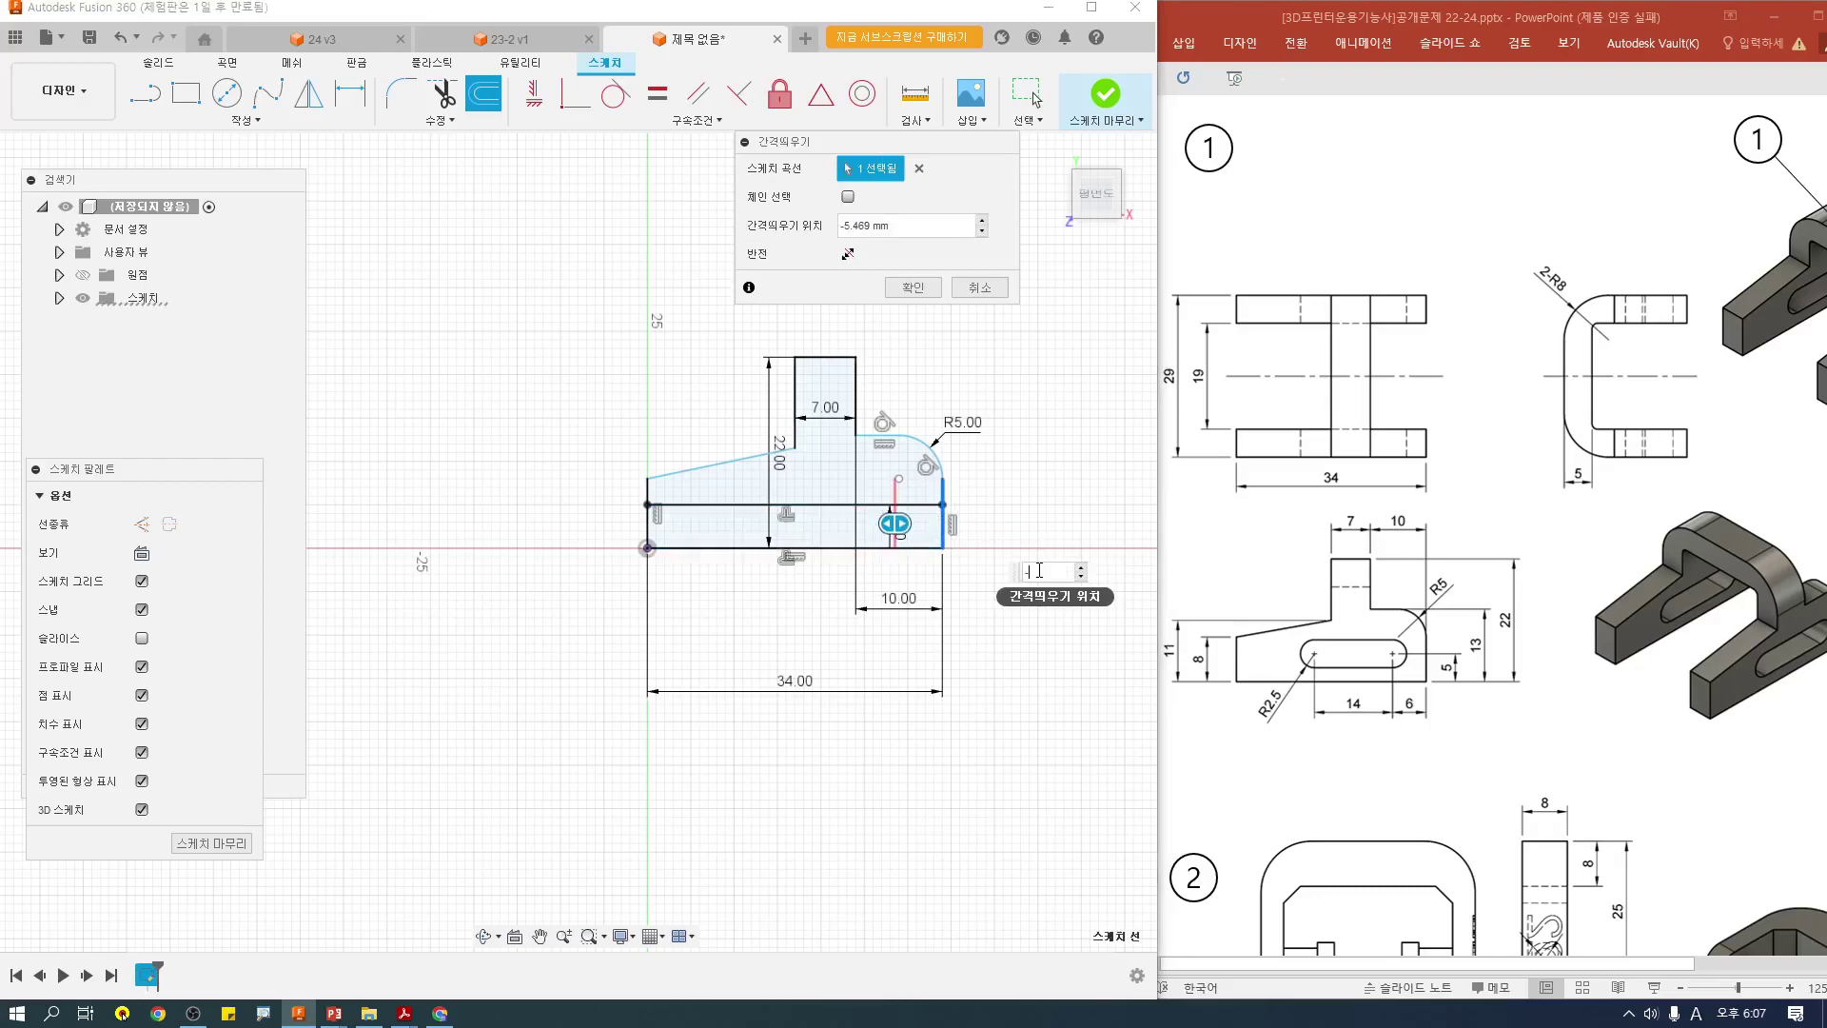
type("6")
key("Return")
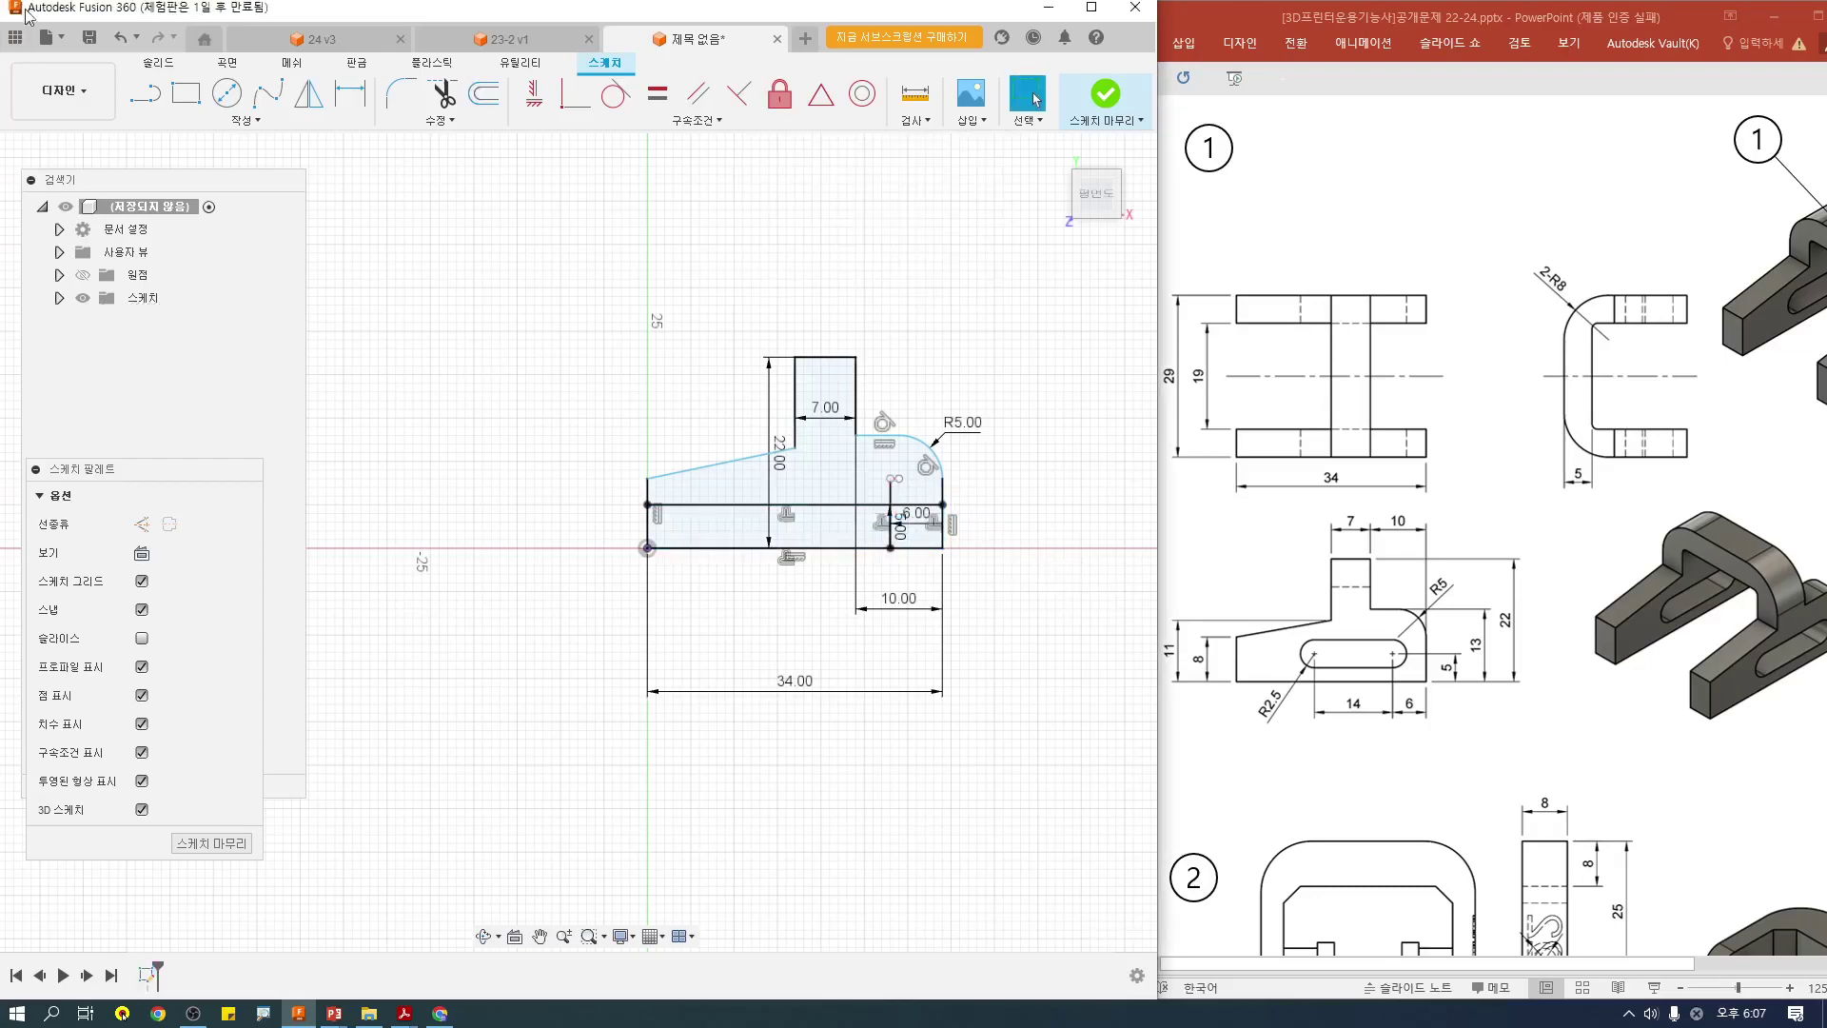
Step: Draw a horizontal center-to-center slot leftward from the guide lines' intersection, with 14 mm between centres and a width of 5 mm
left_click(245, 120)
mouse_move(208, 294)
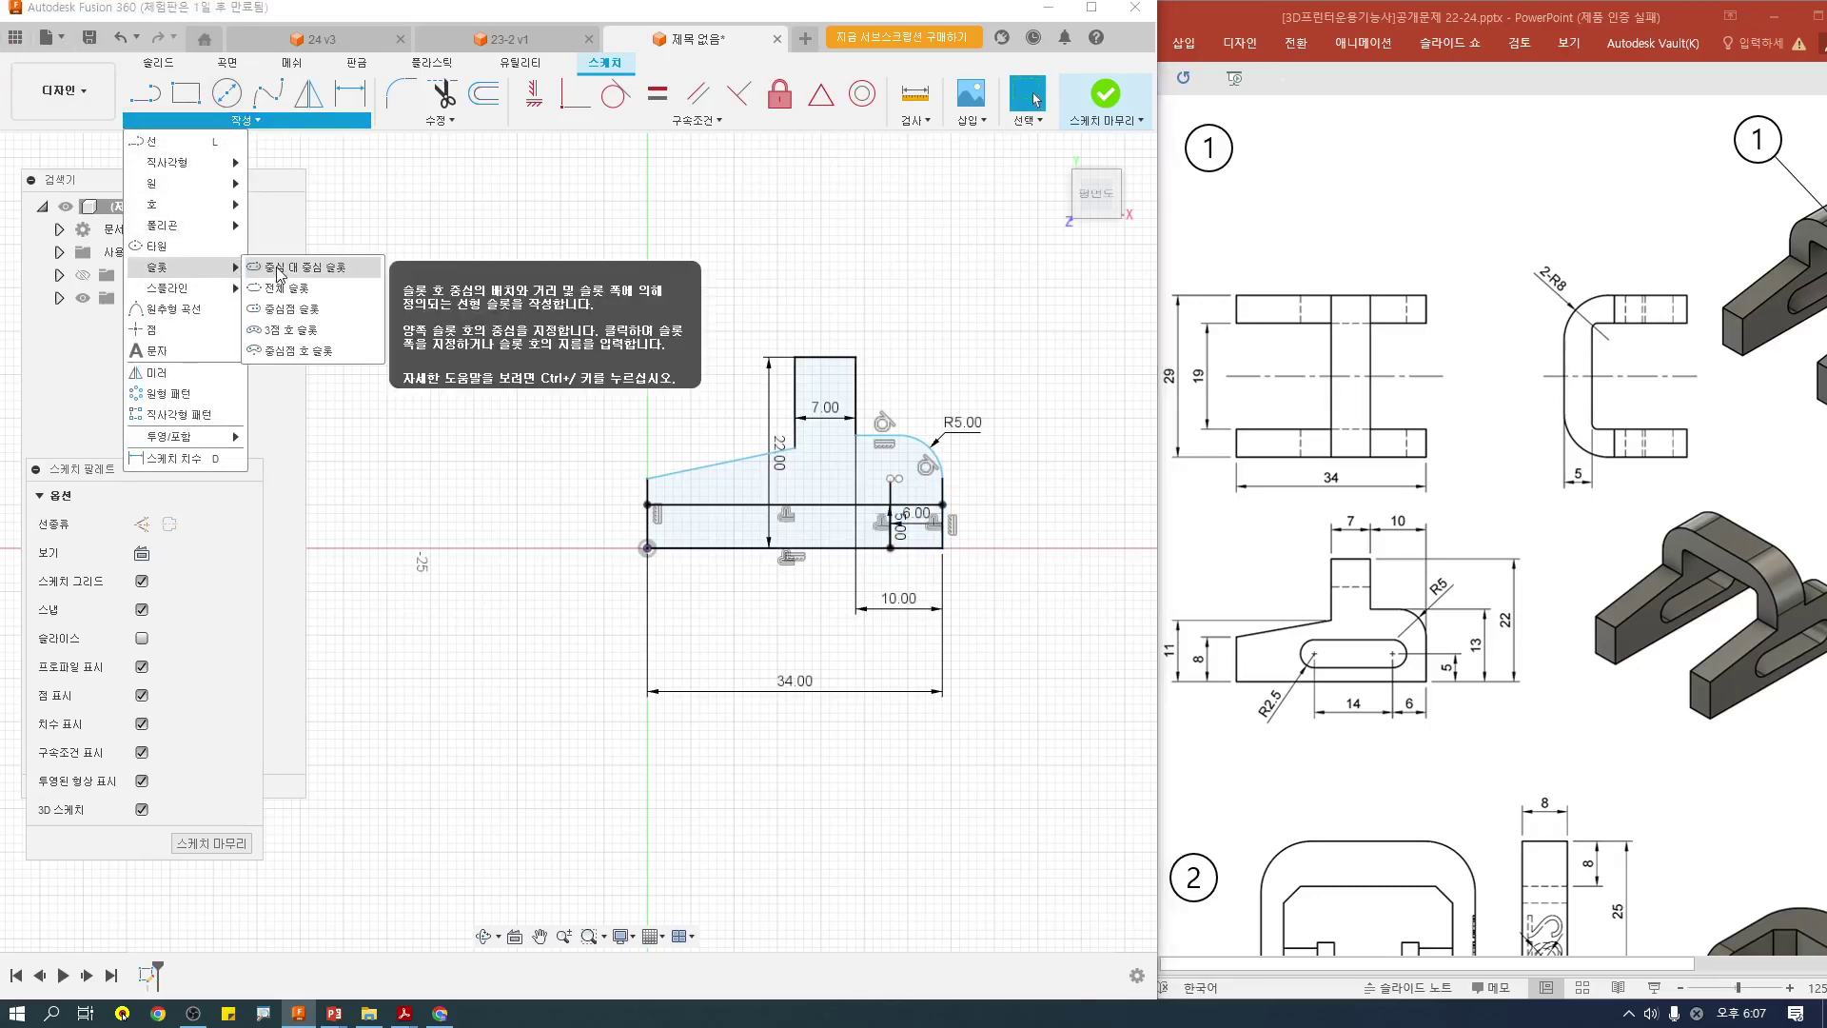
left_click(277, 268)
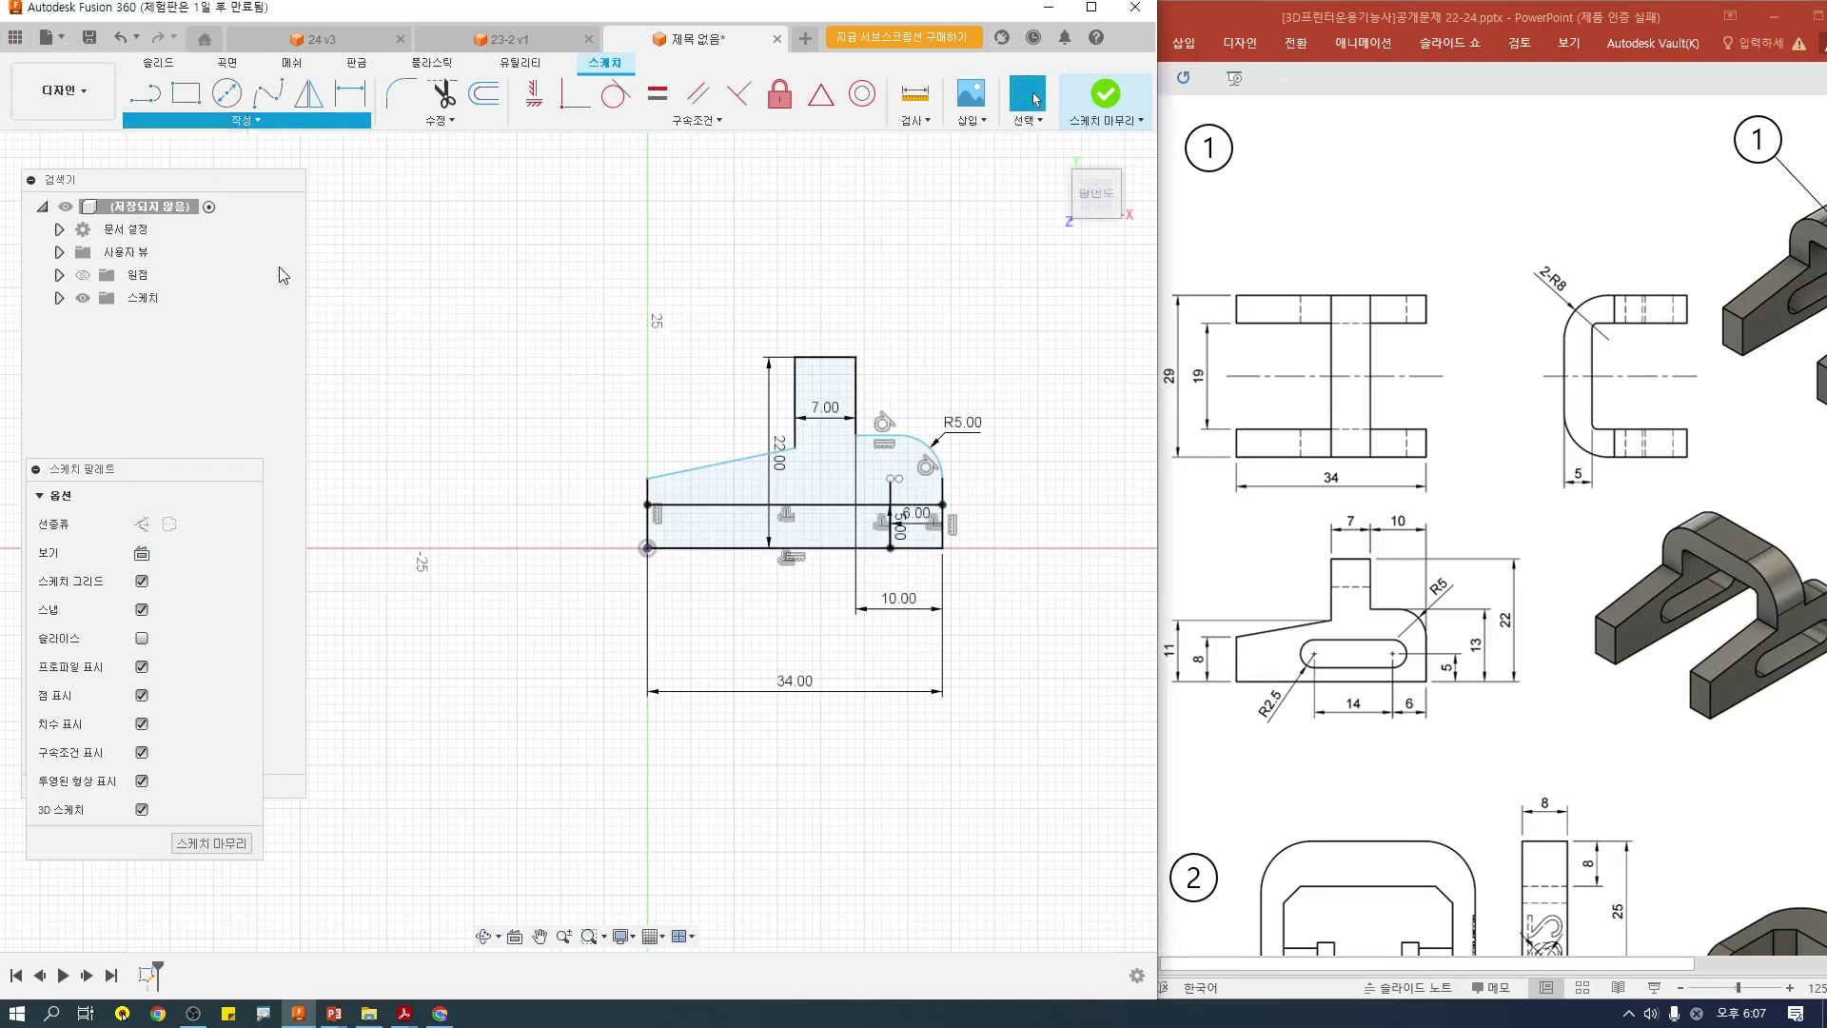
left_click(892, 505)
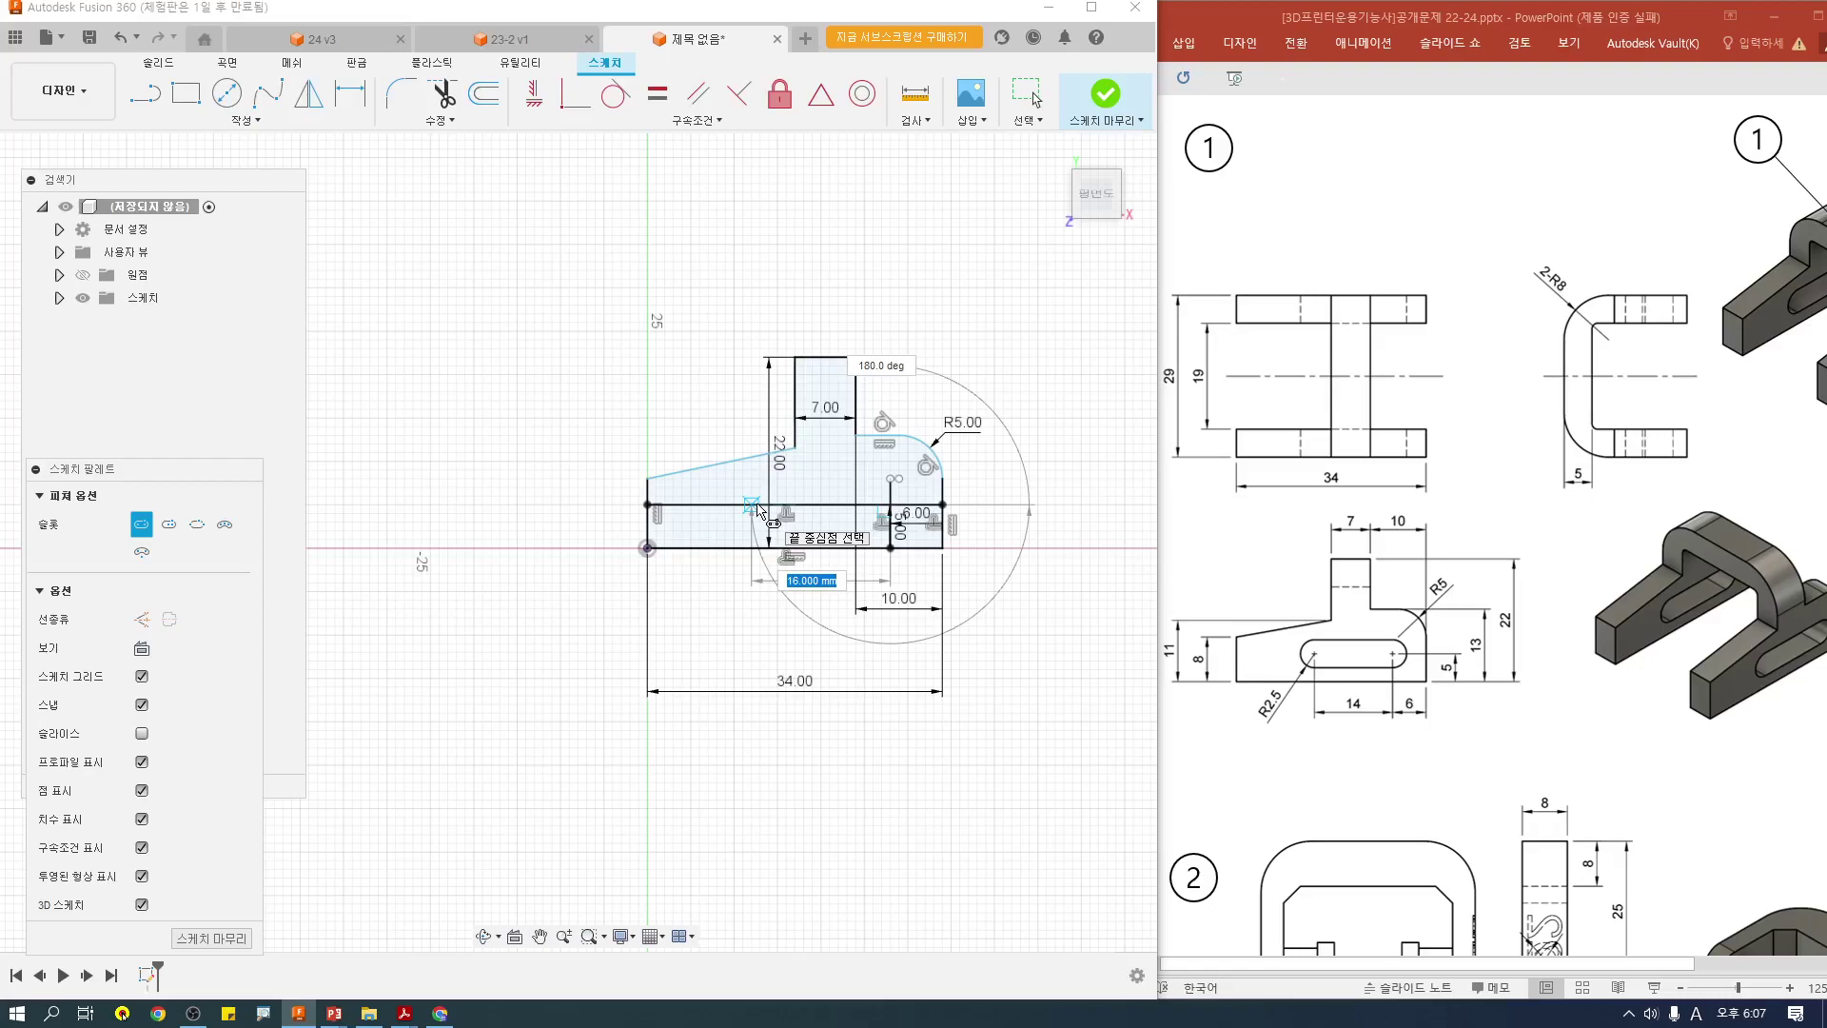
type("14")
key("Tab")
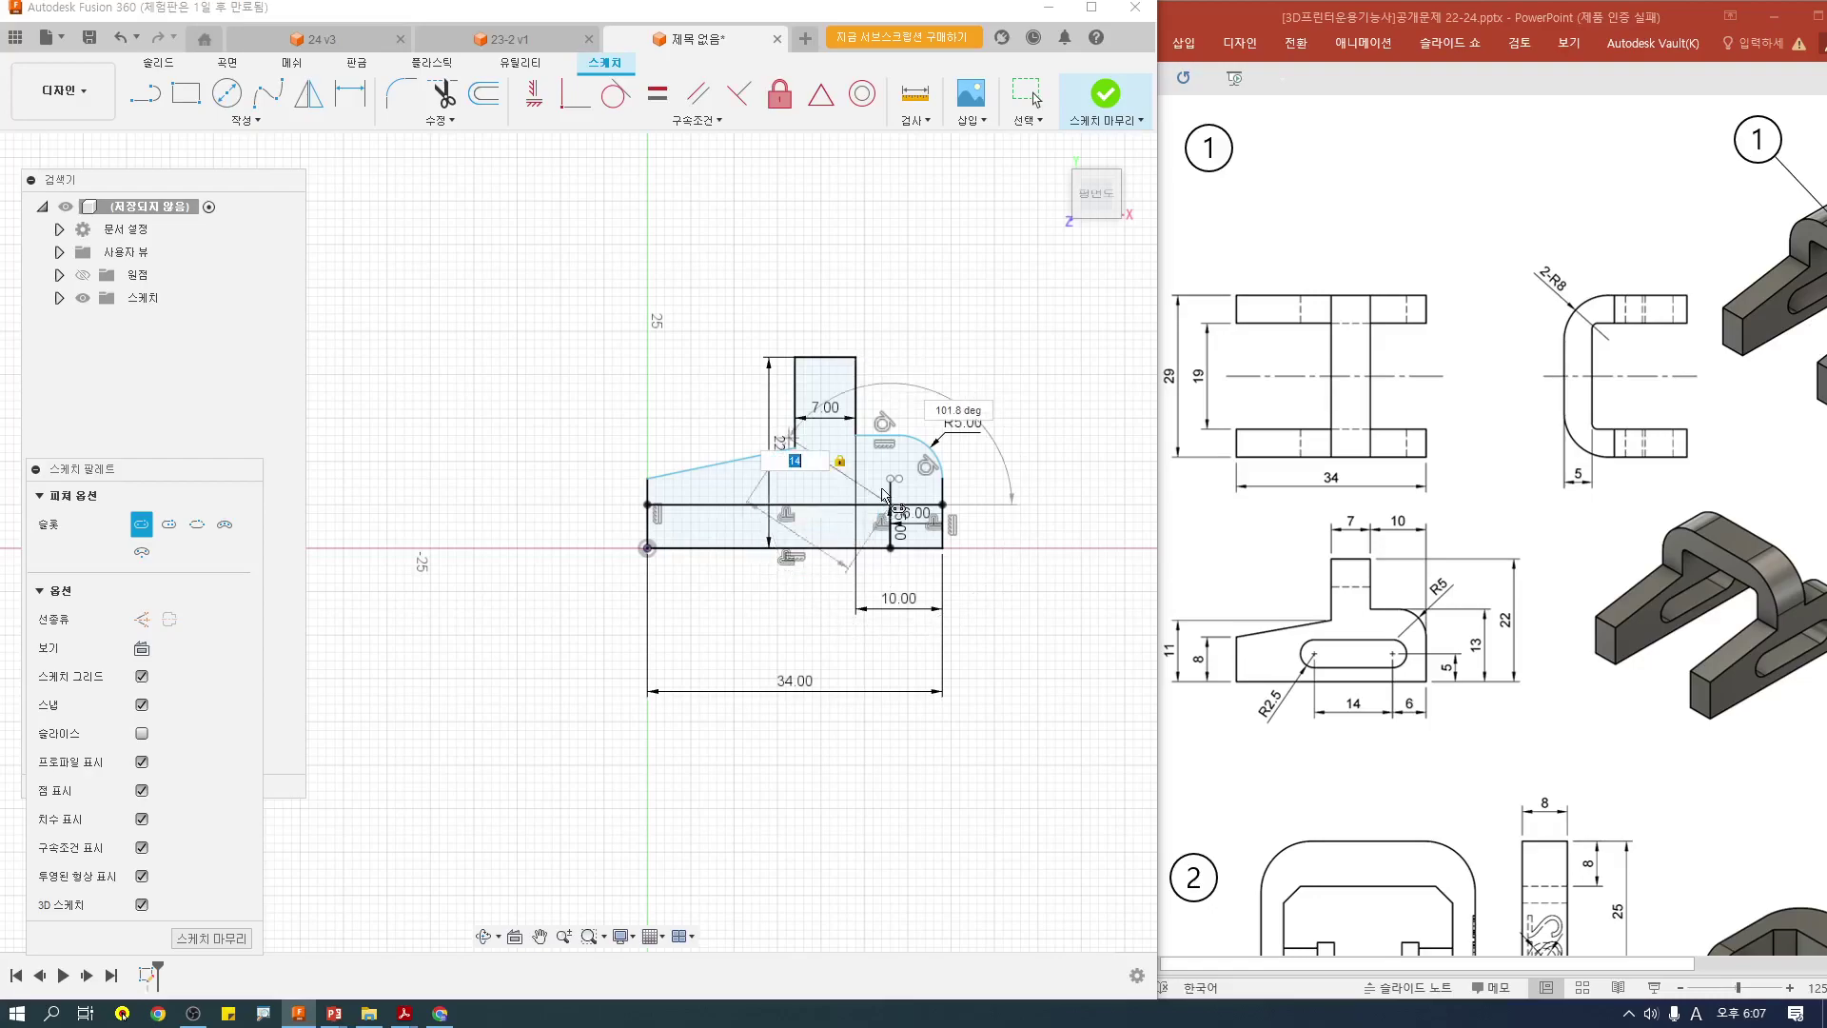
left_click(771, 509)
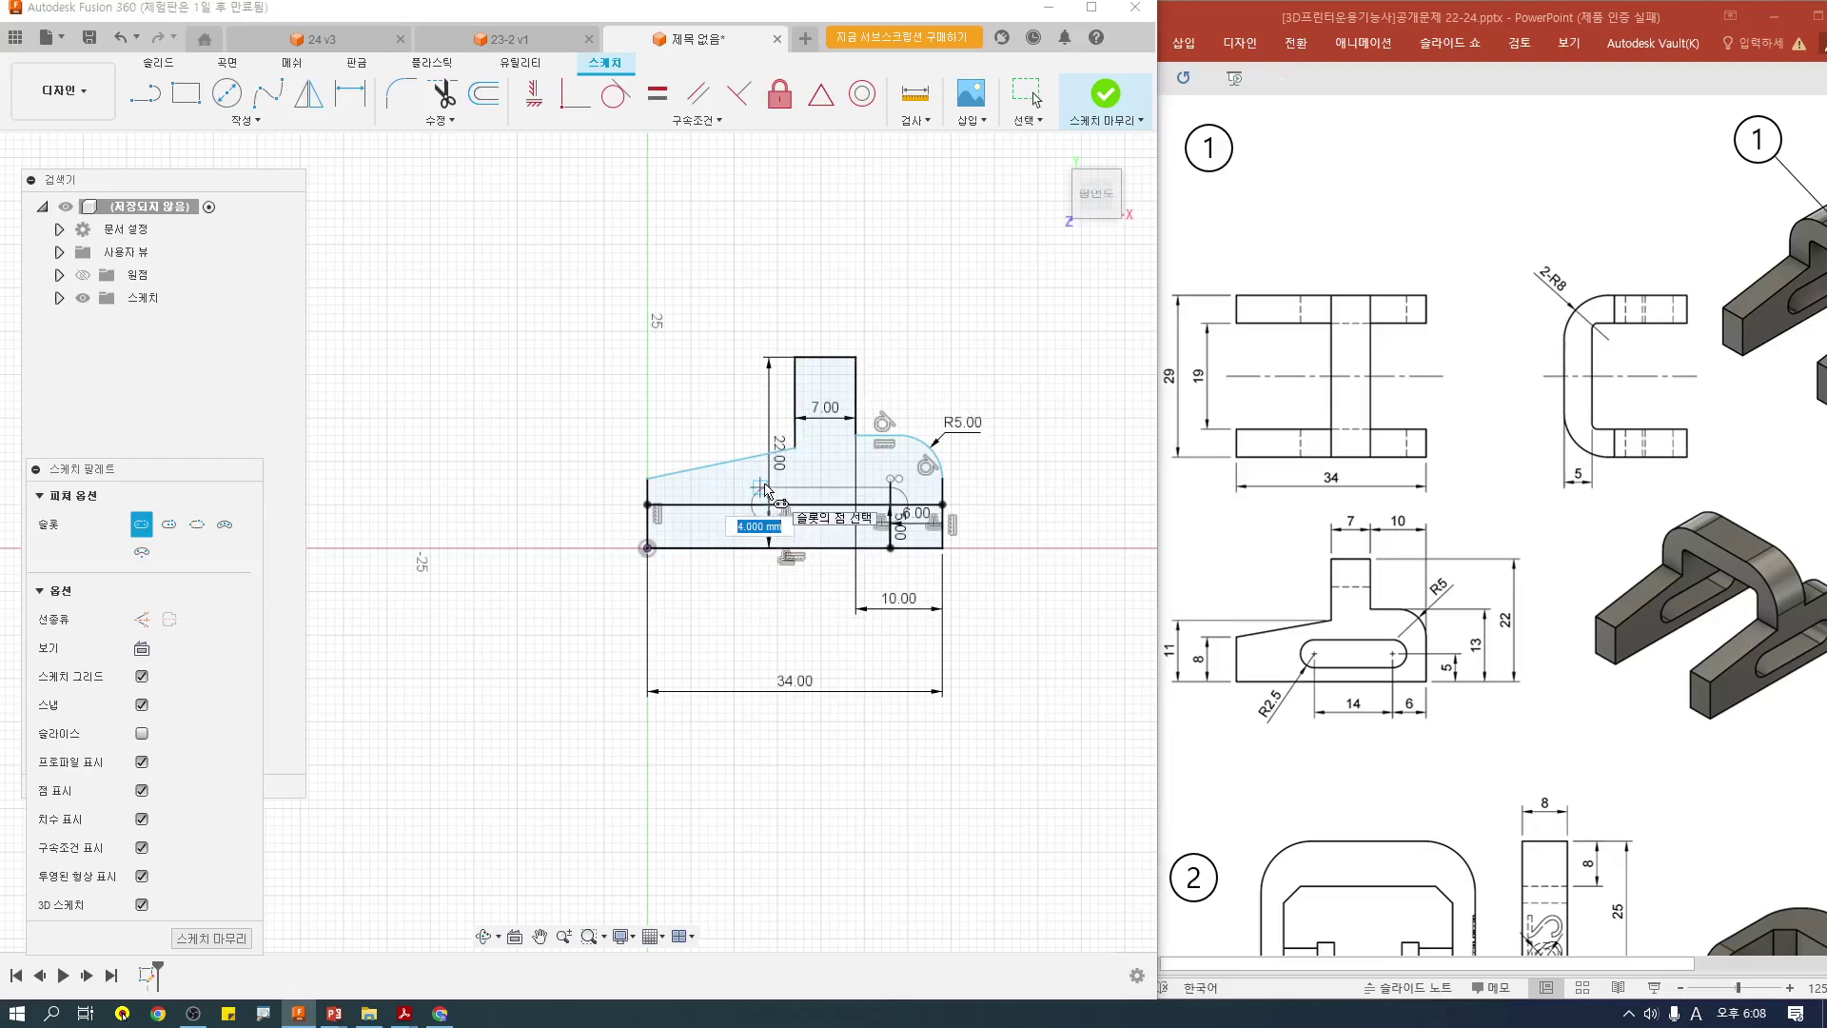
type("5")
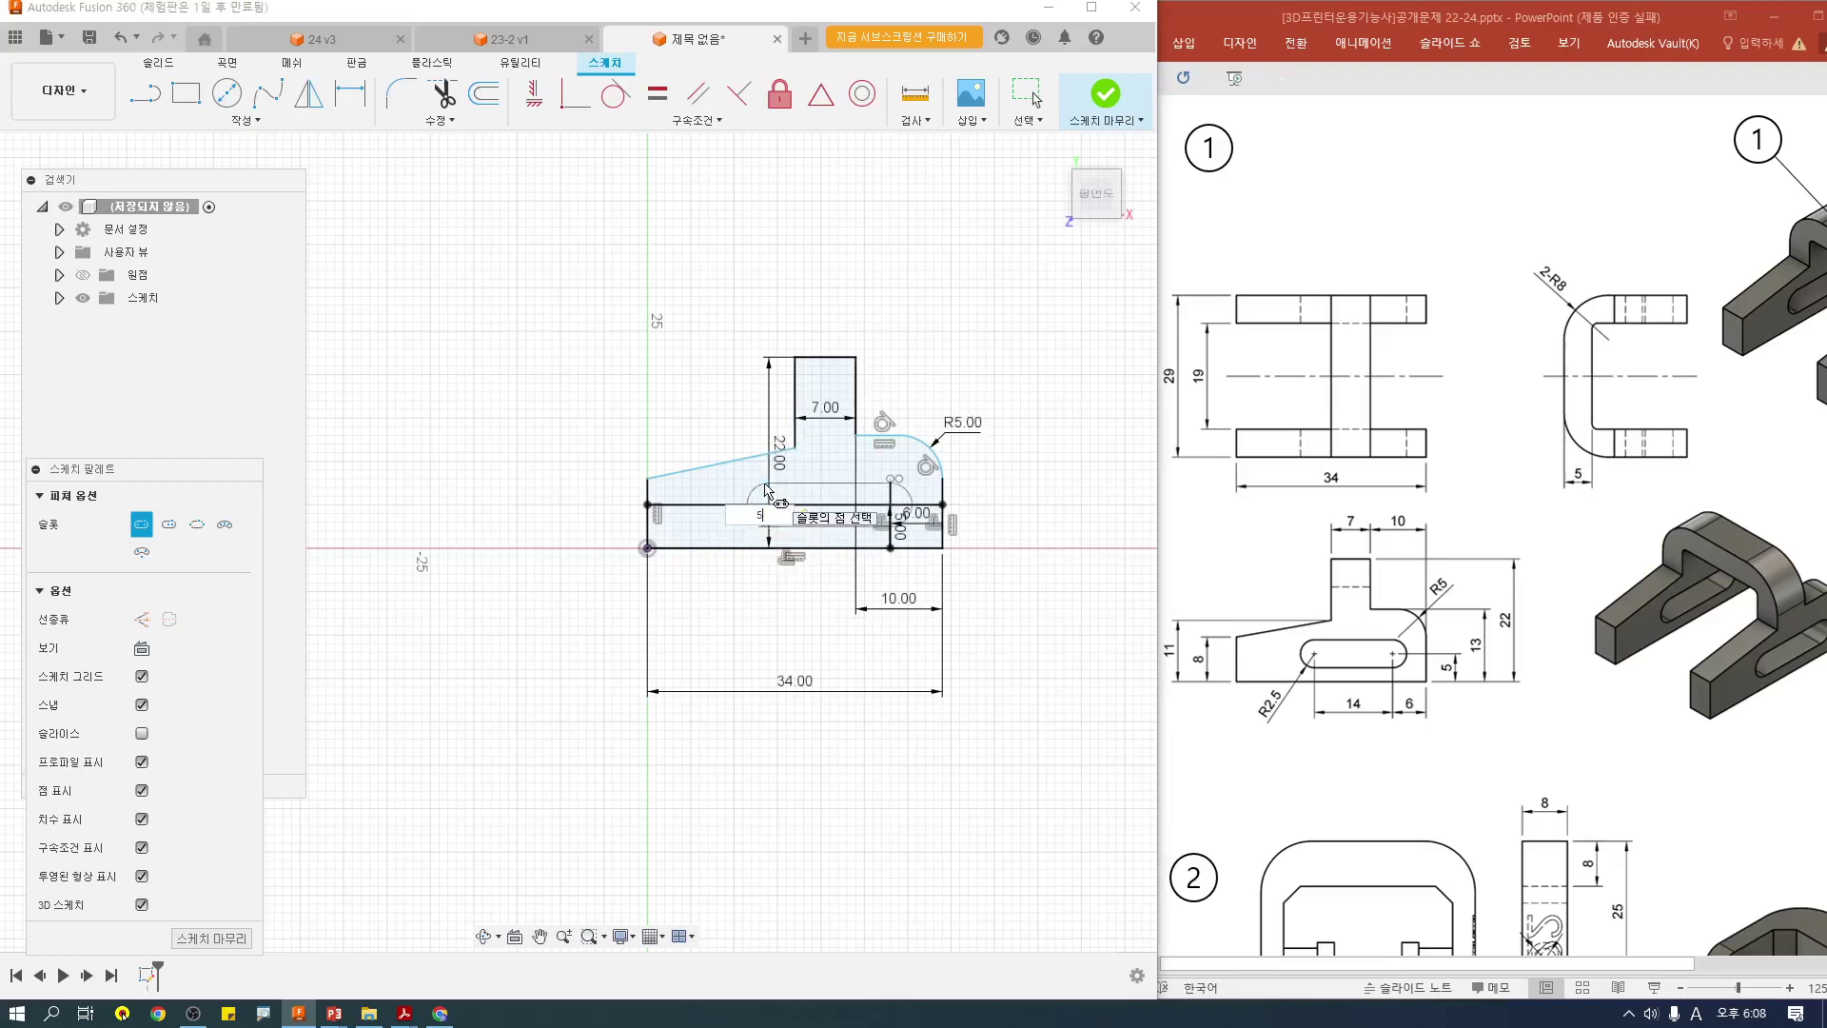
key("Return")
key("Escape")
Step: Delete the horizontal and vertical offset guide lines running through the slot
scroll(827, 502, "up", 2)
left_click(832, 508)
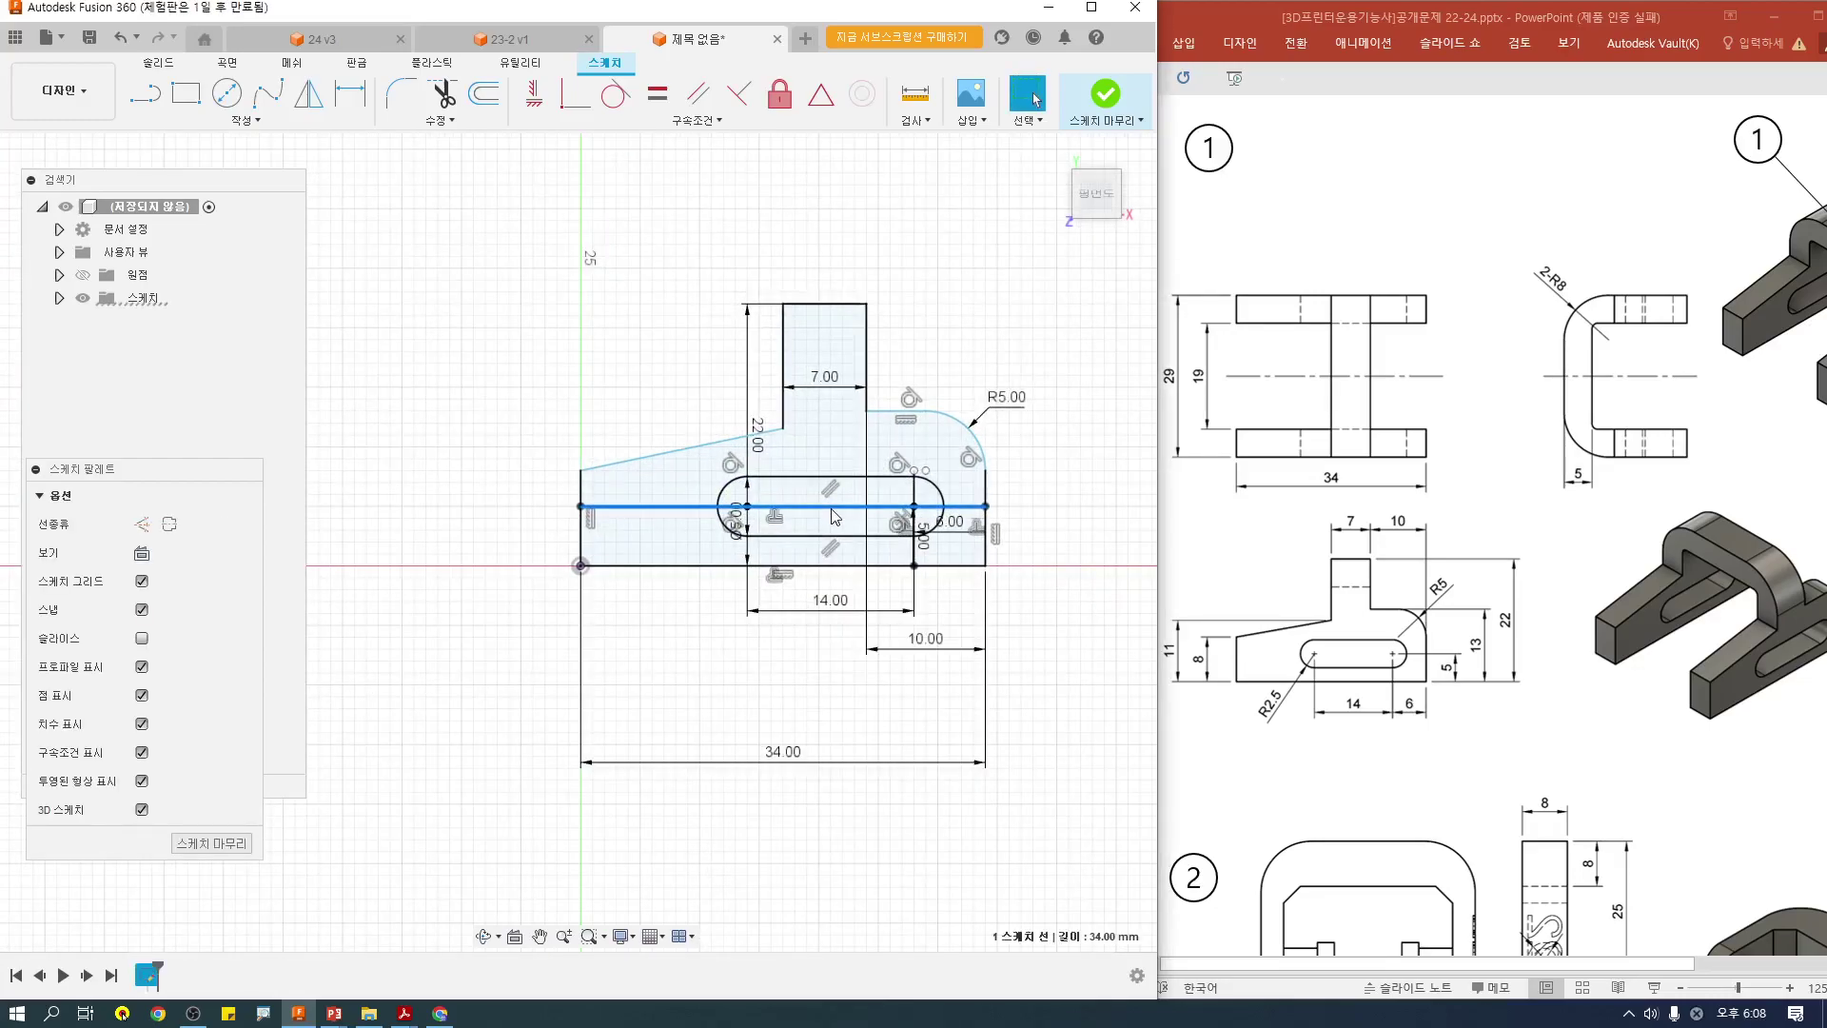
key("Delete")
left_click(915, 528)
key("Delete")
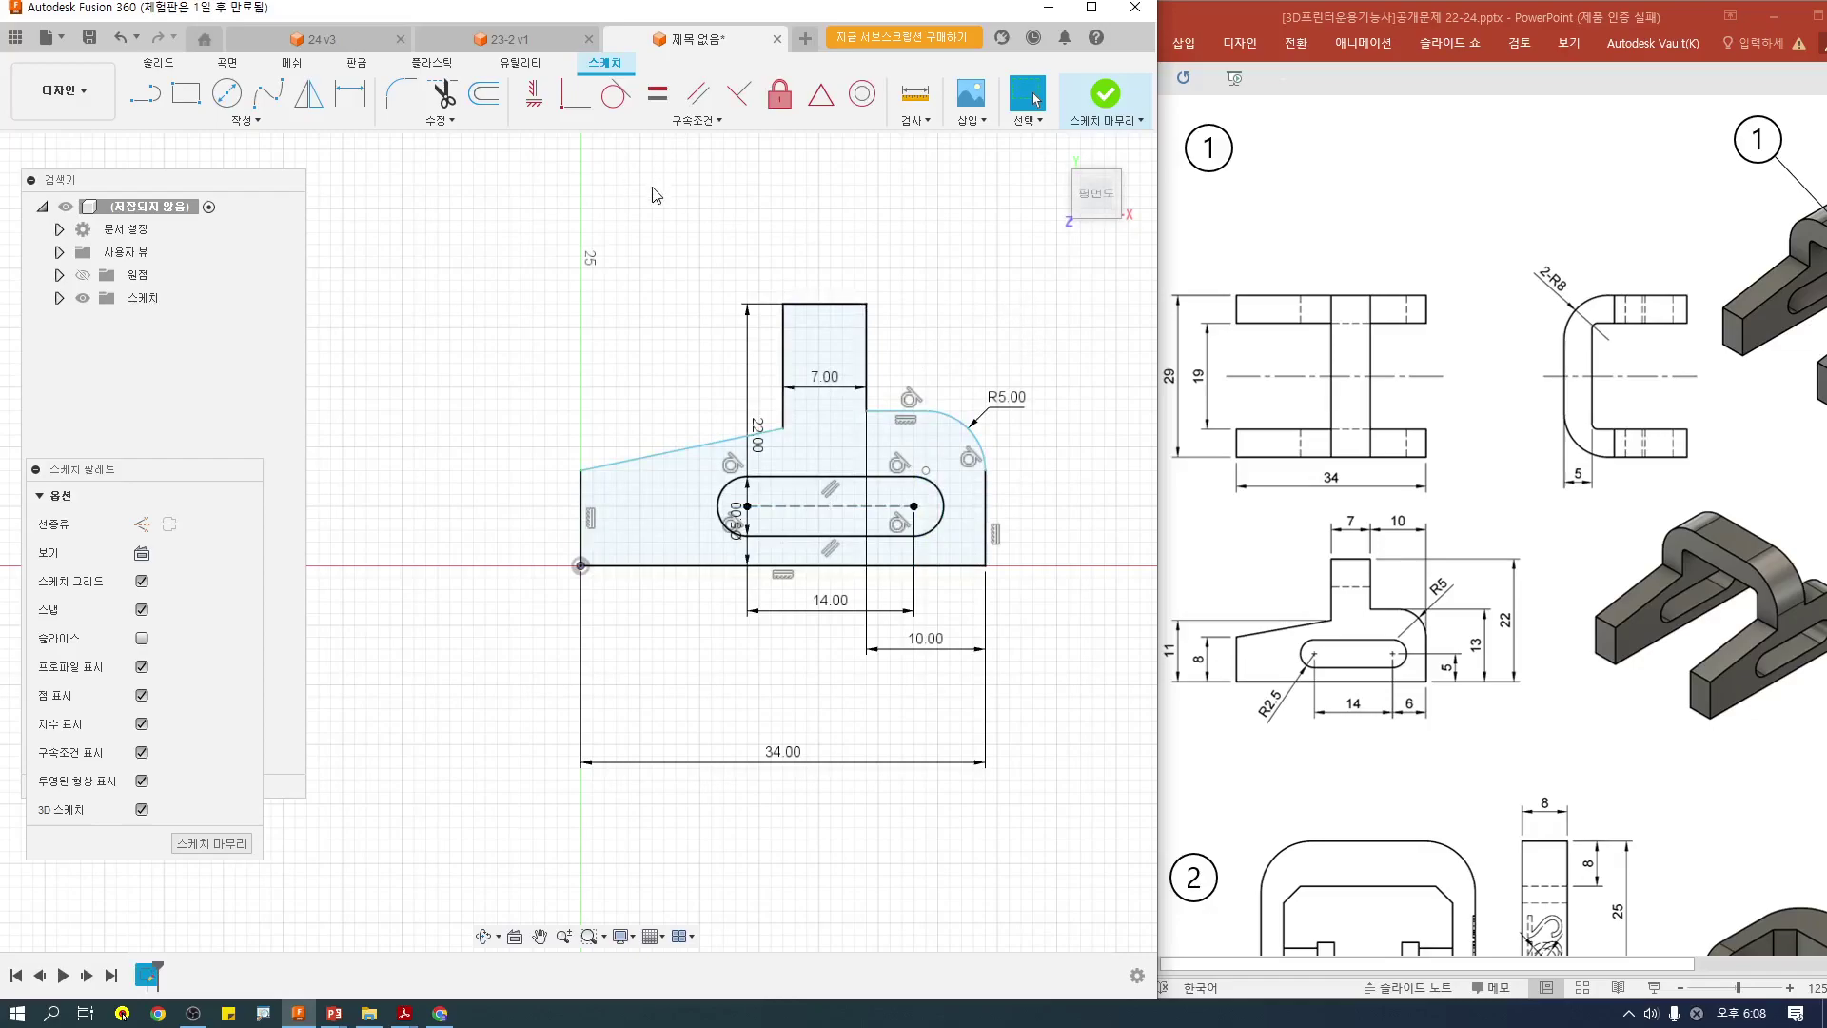
Step: Offset the upright's top edge 5 mm downward to divide off the bridge section
middle_click_drag(987, 651, 927, 649)
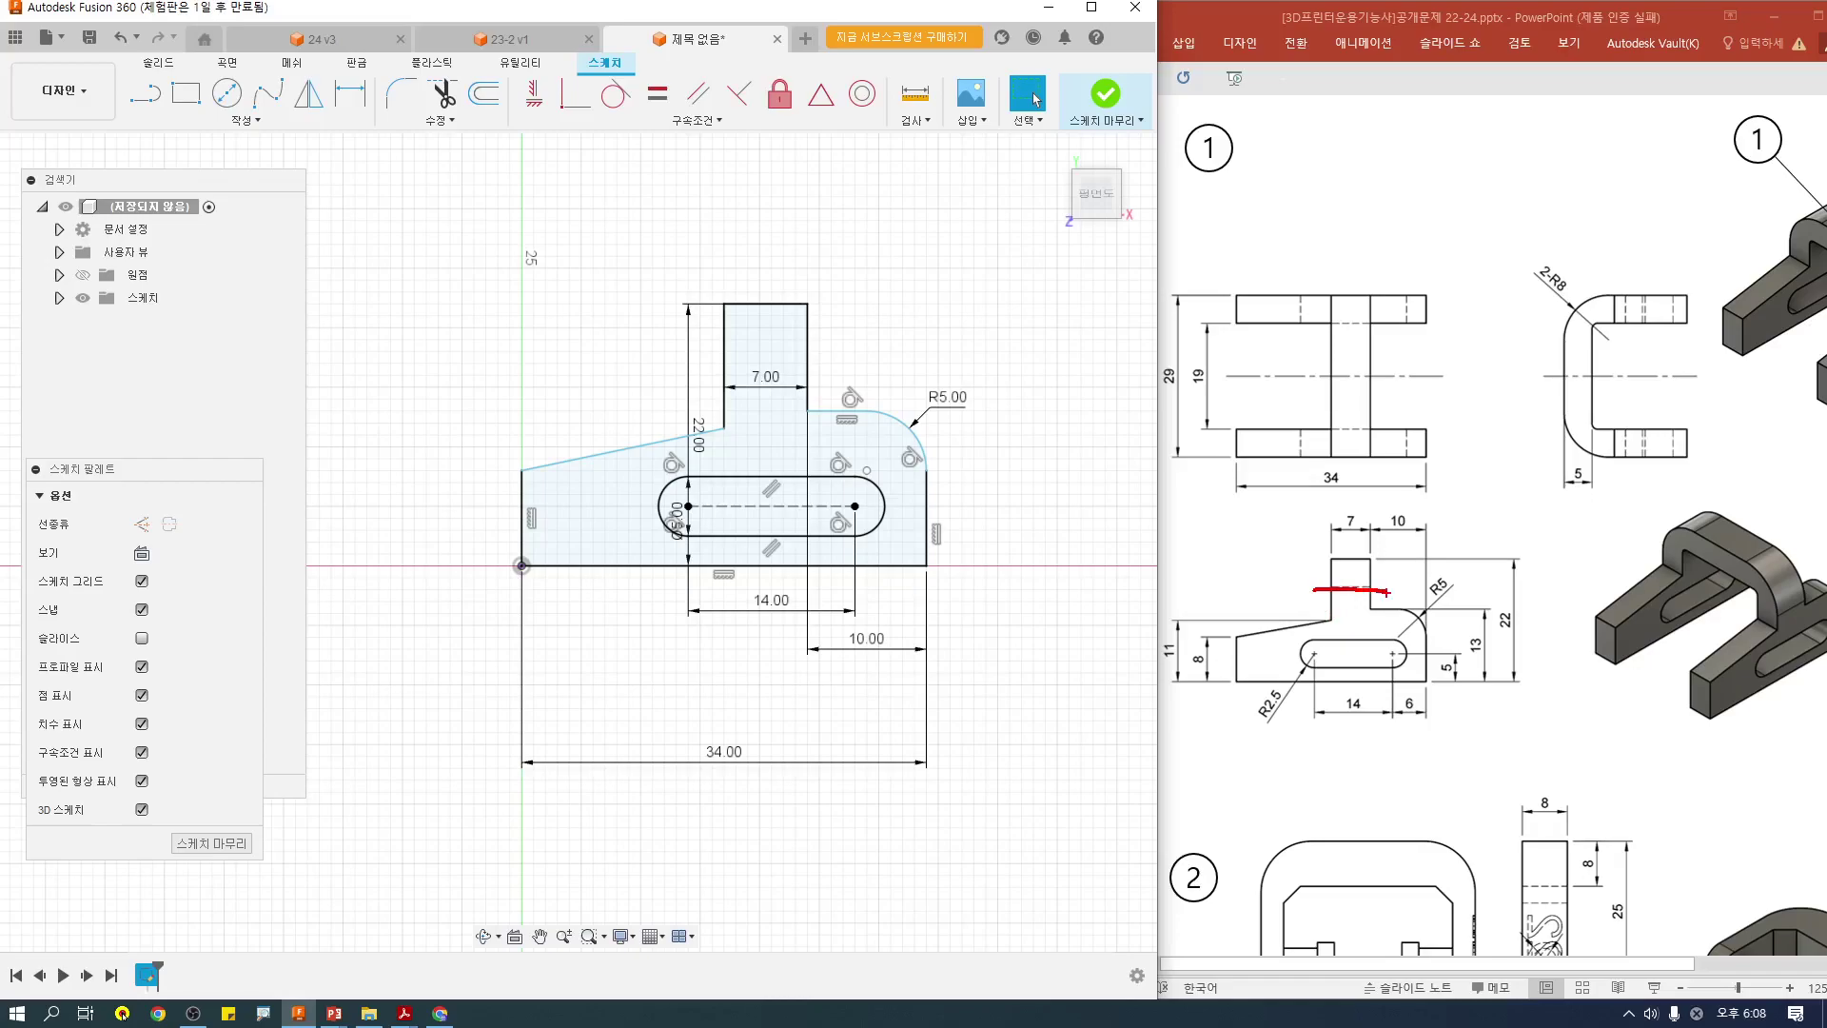
left_click_drag(1584, 508, 1546, 458)
left_click(483, 93)
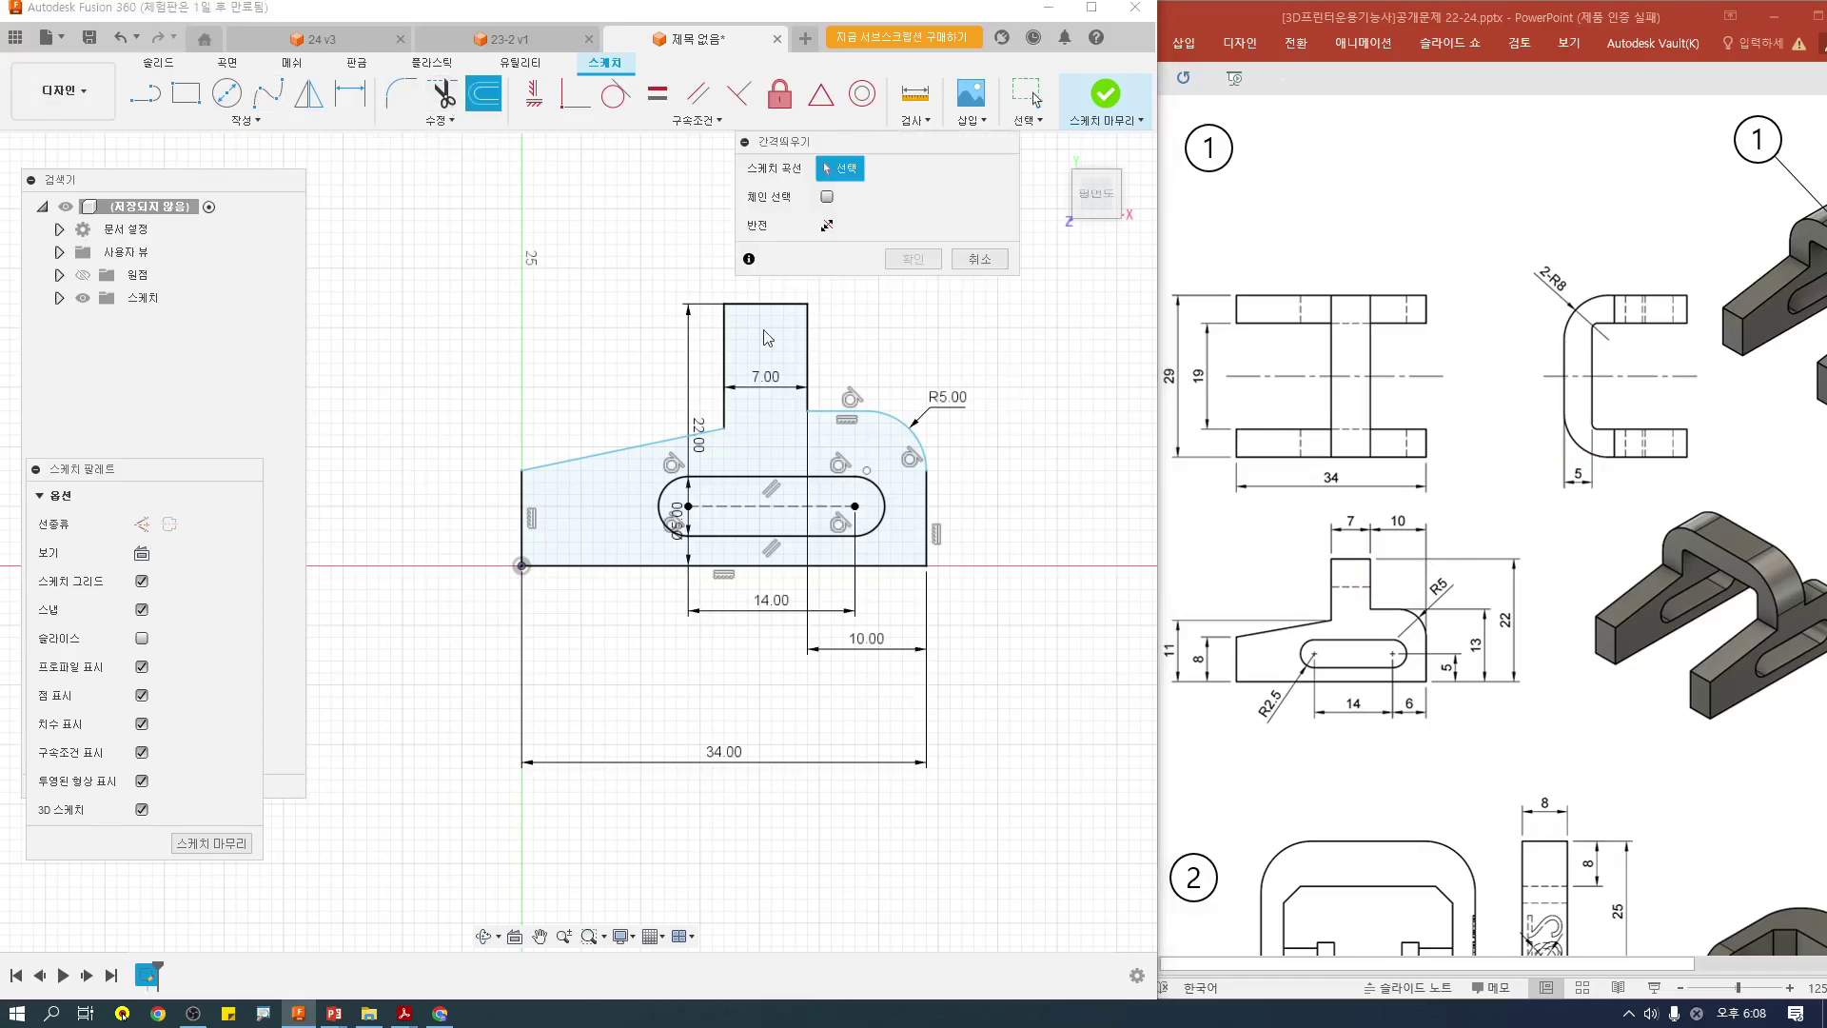
left_click(783, 305)
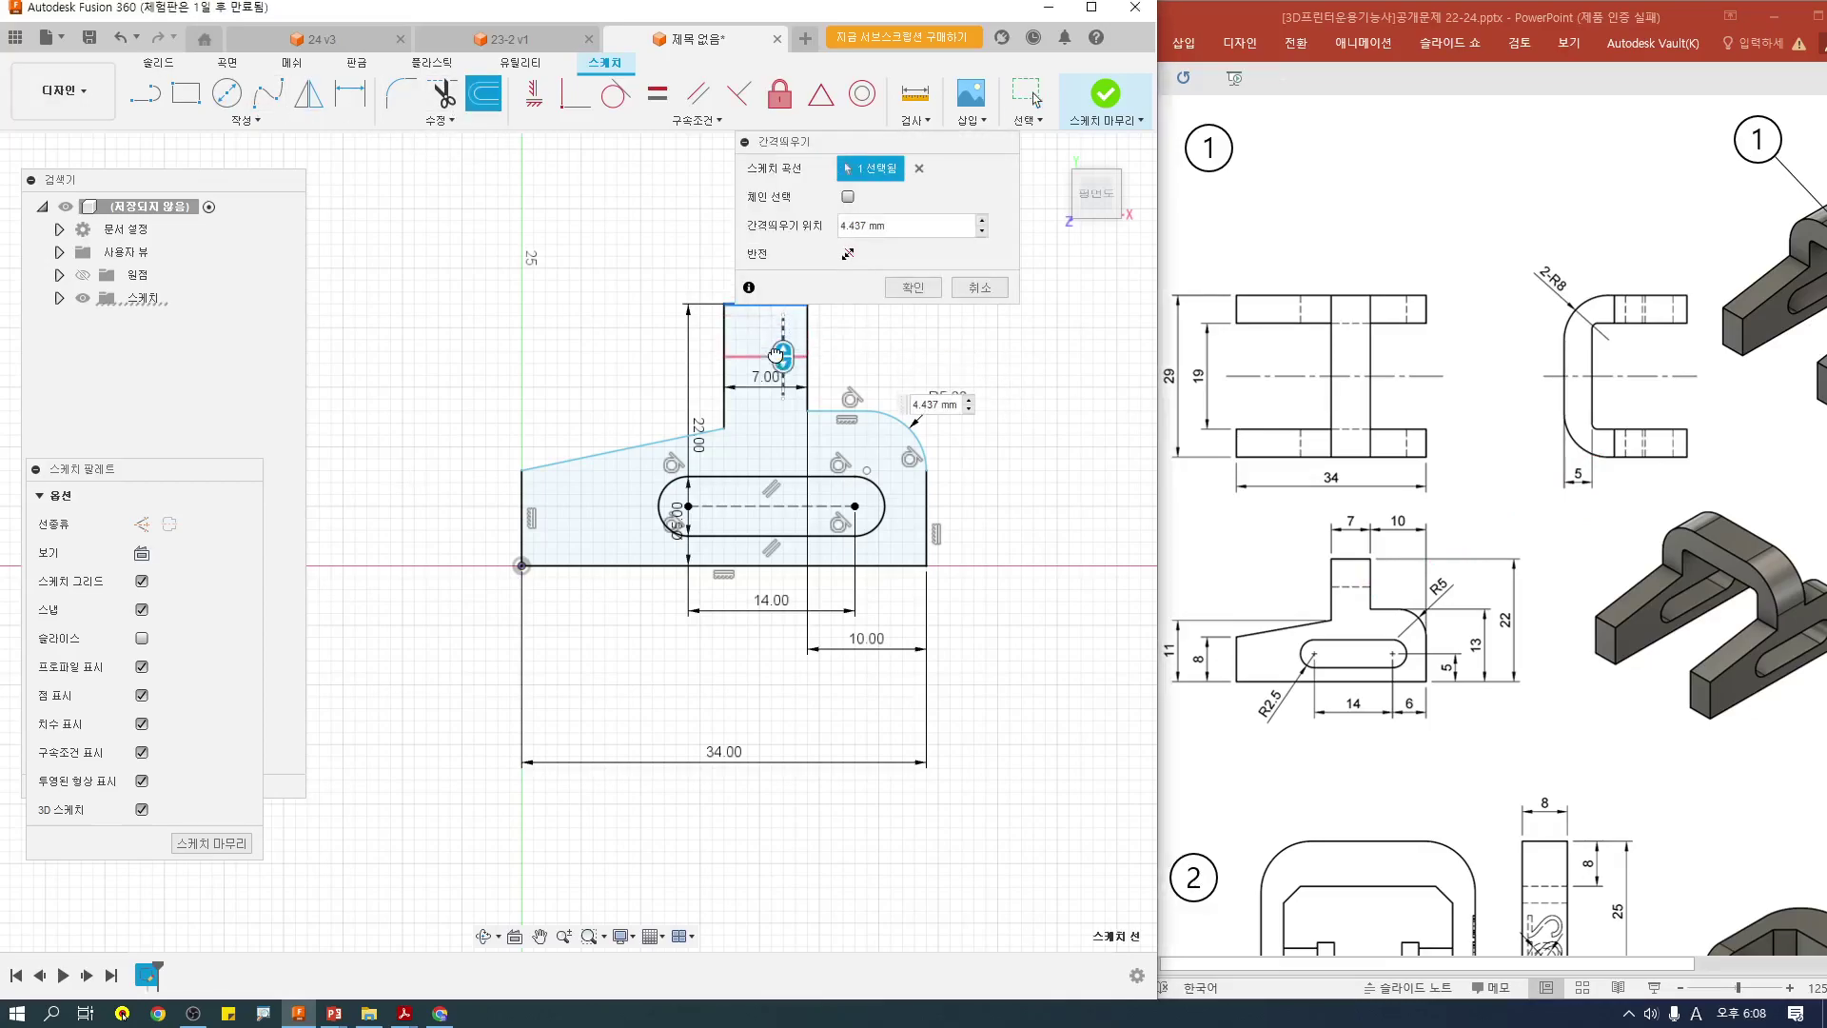
type("5")
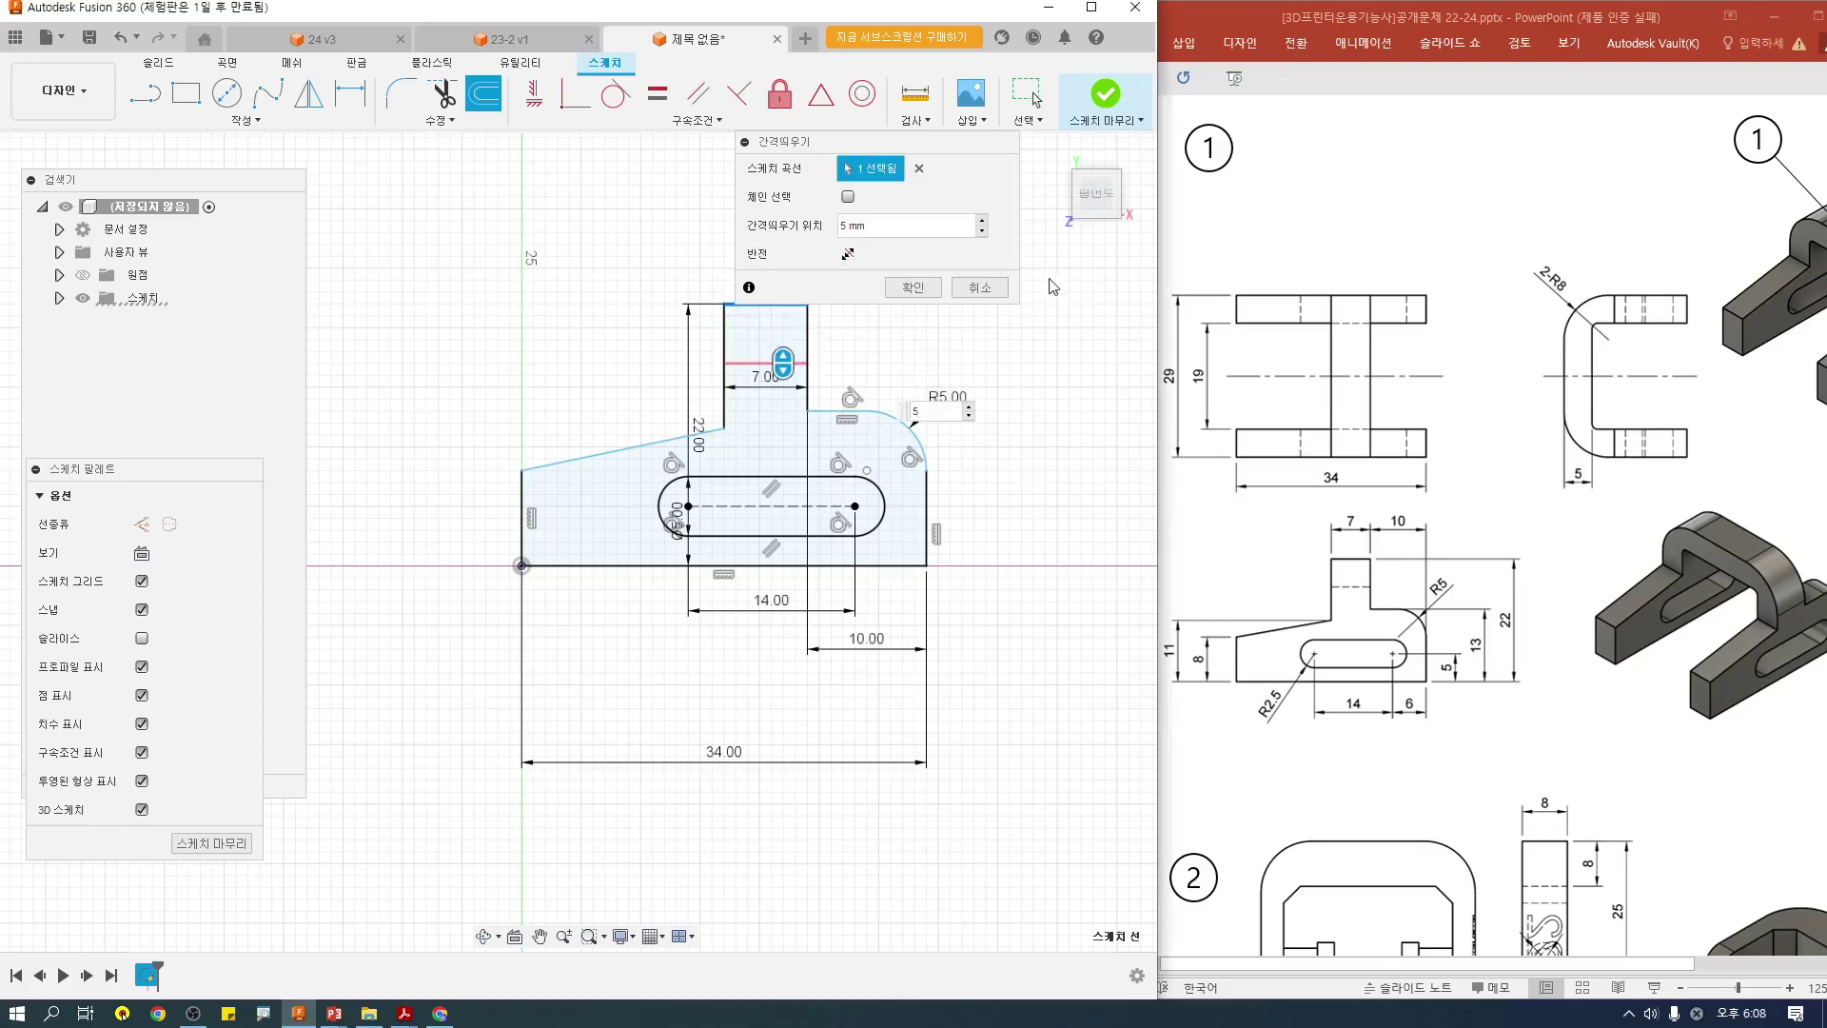
left_click(914, 288)
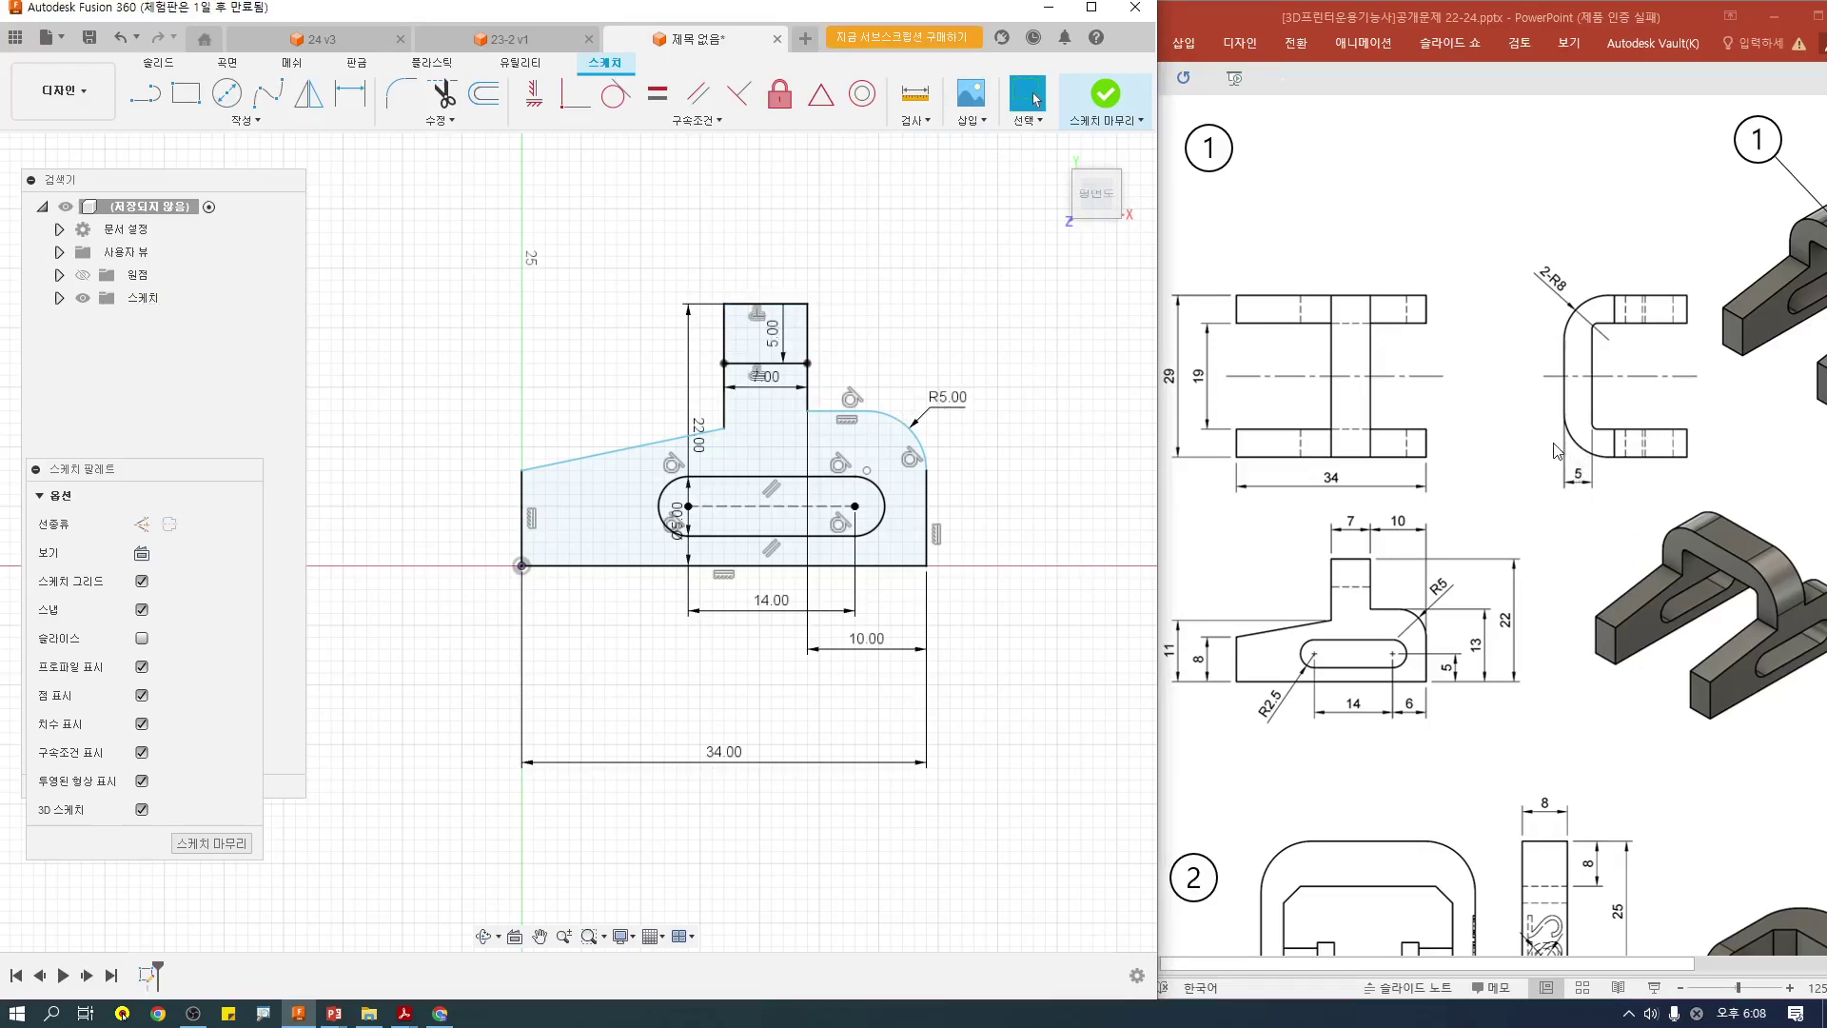
Step: Finish the sketch and extrude the body and bridge profiles, without the slot, symmetrically to a whole length of 29 mm as a new body
left_click(1107, 95)
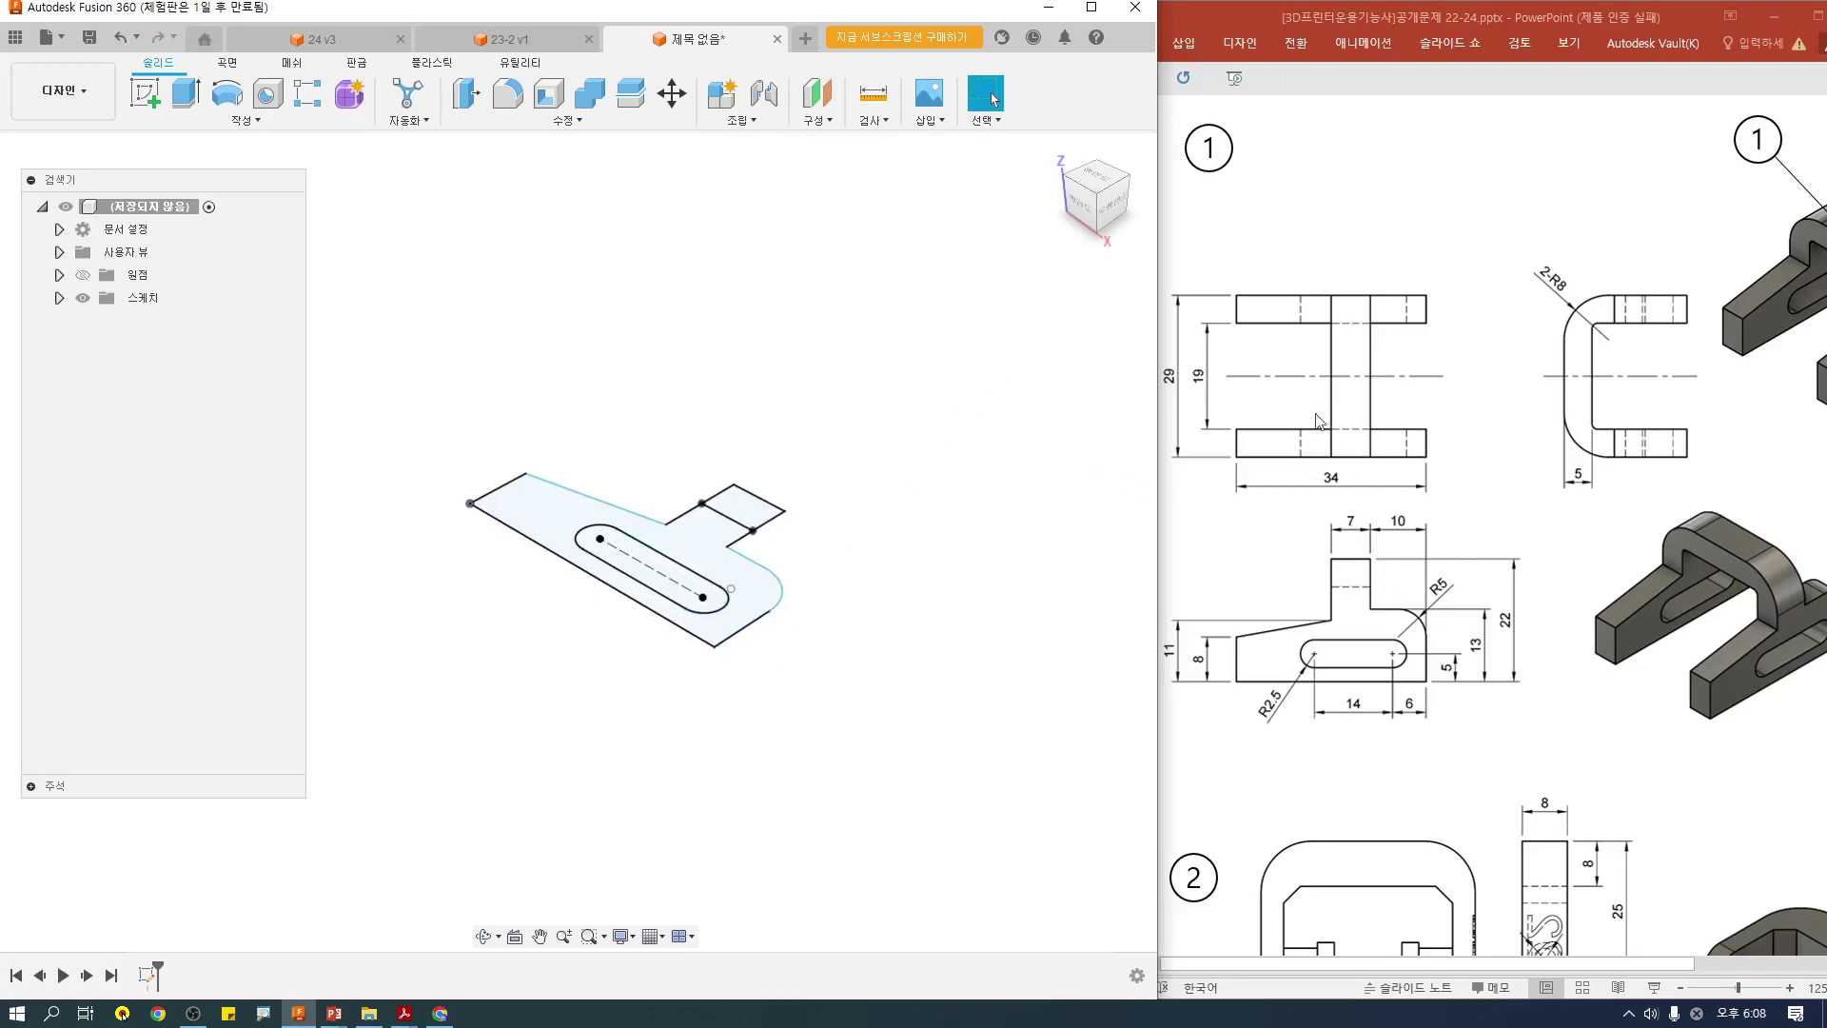
left_click(186, 93)
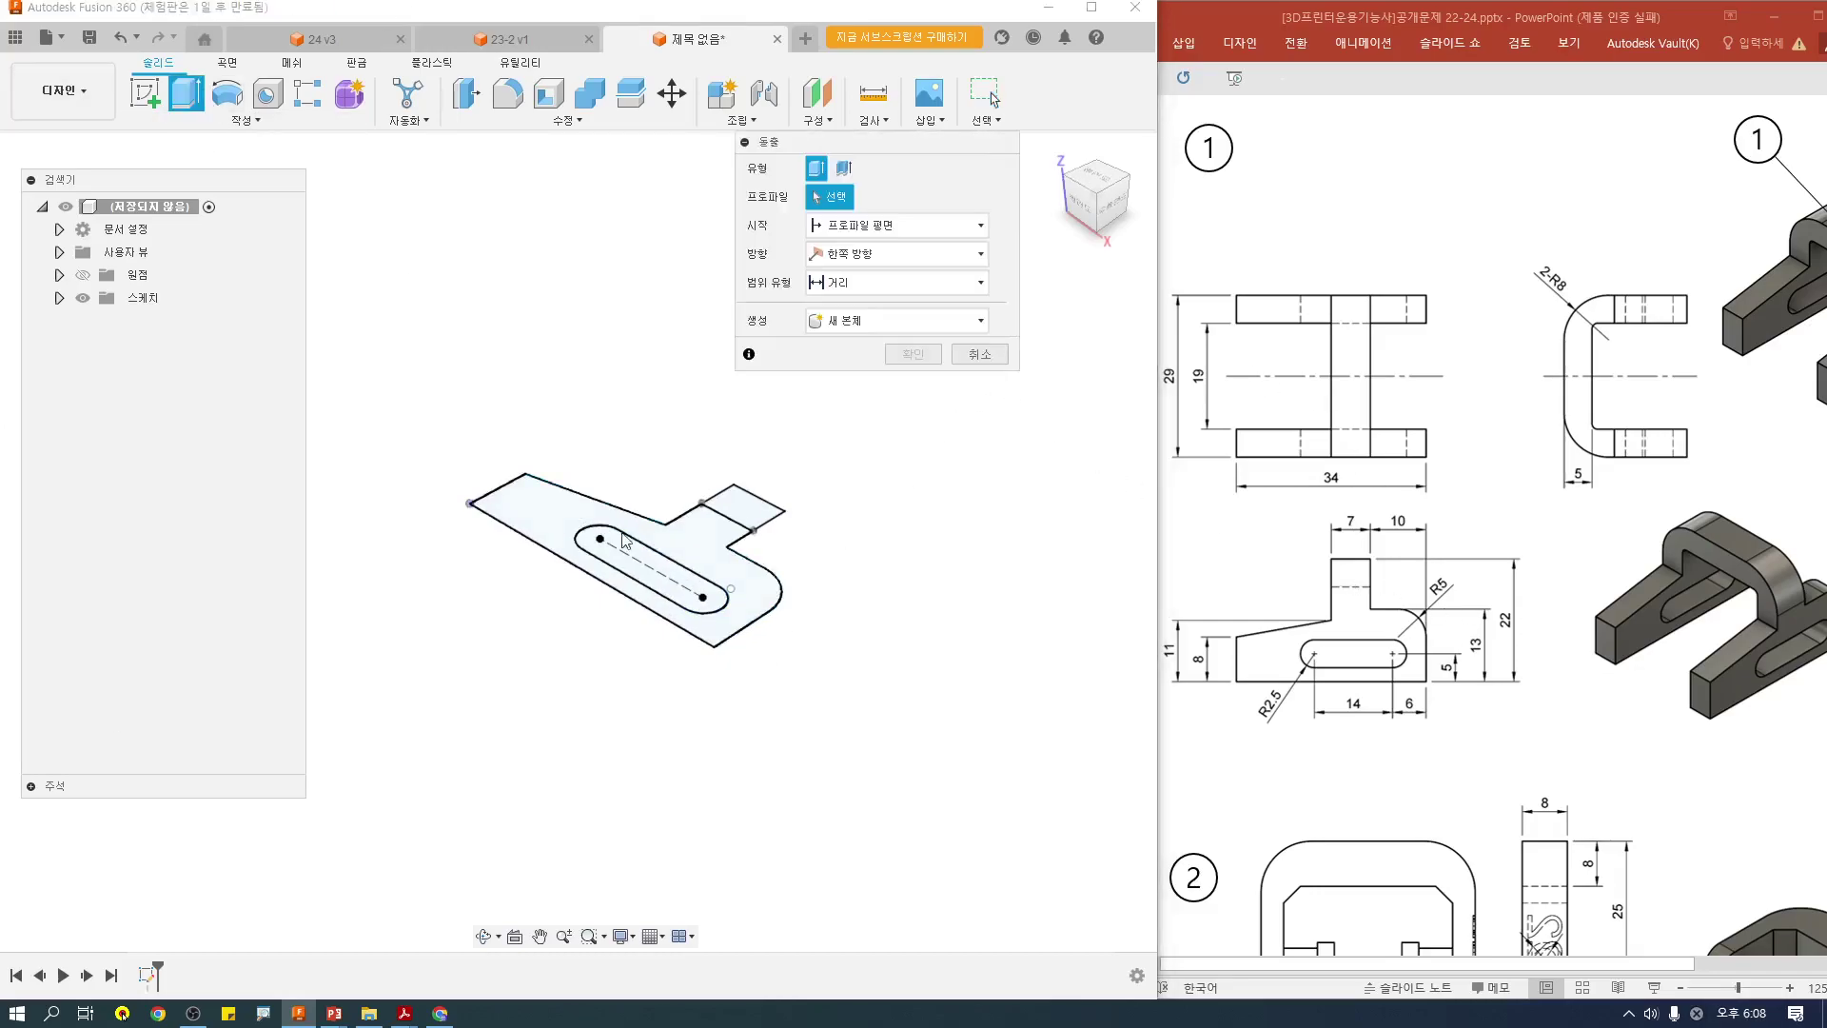
left_click(701, 530)
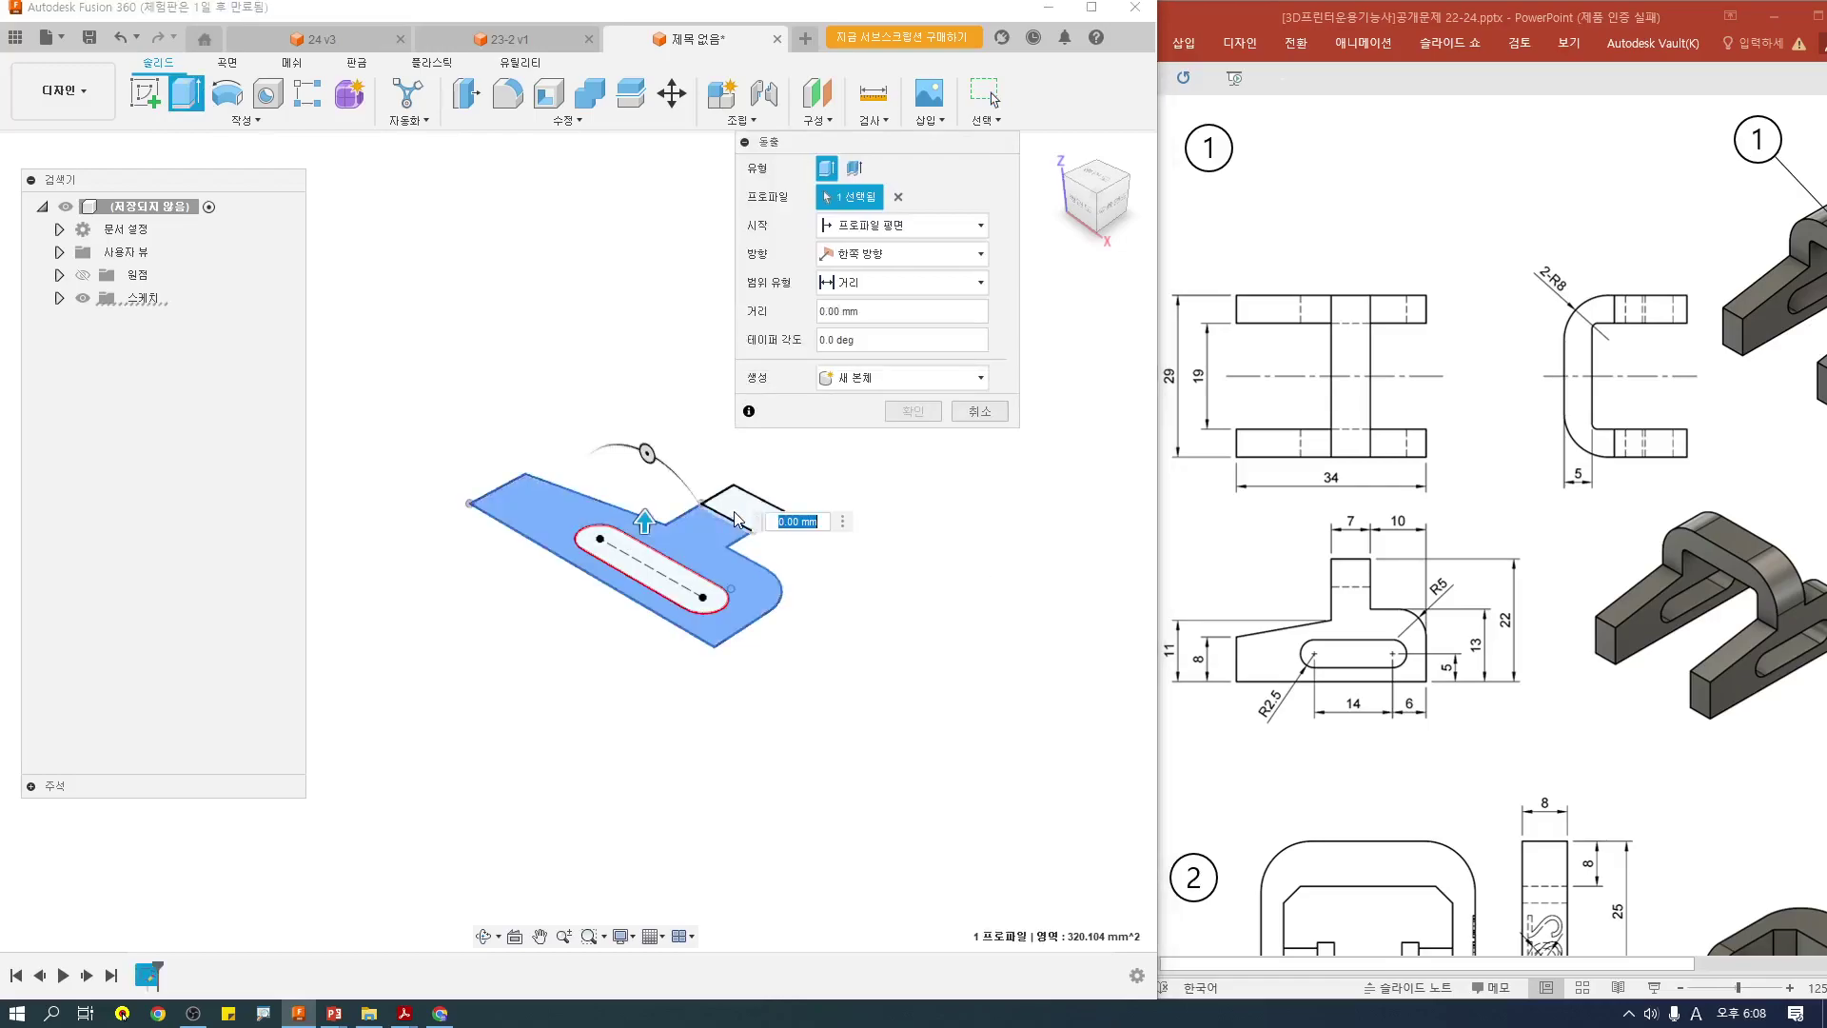
left_click(739, 502)
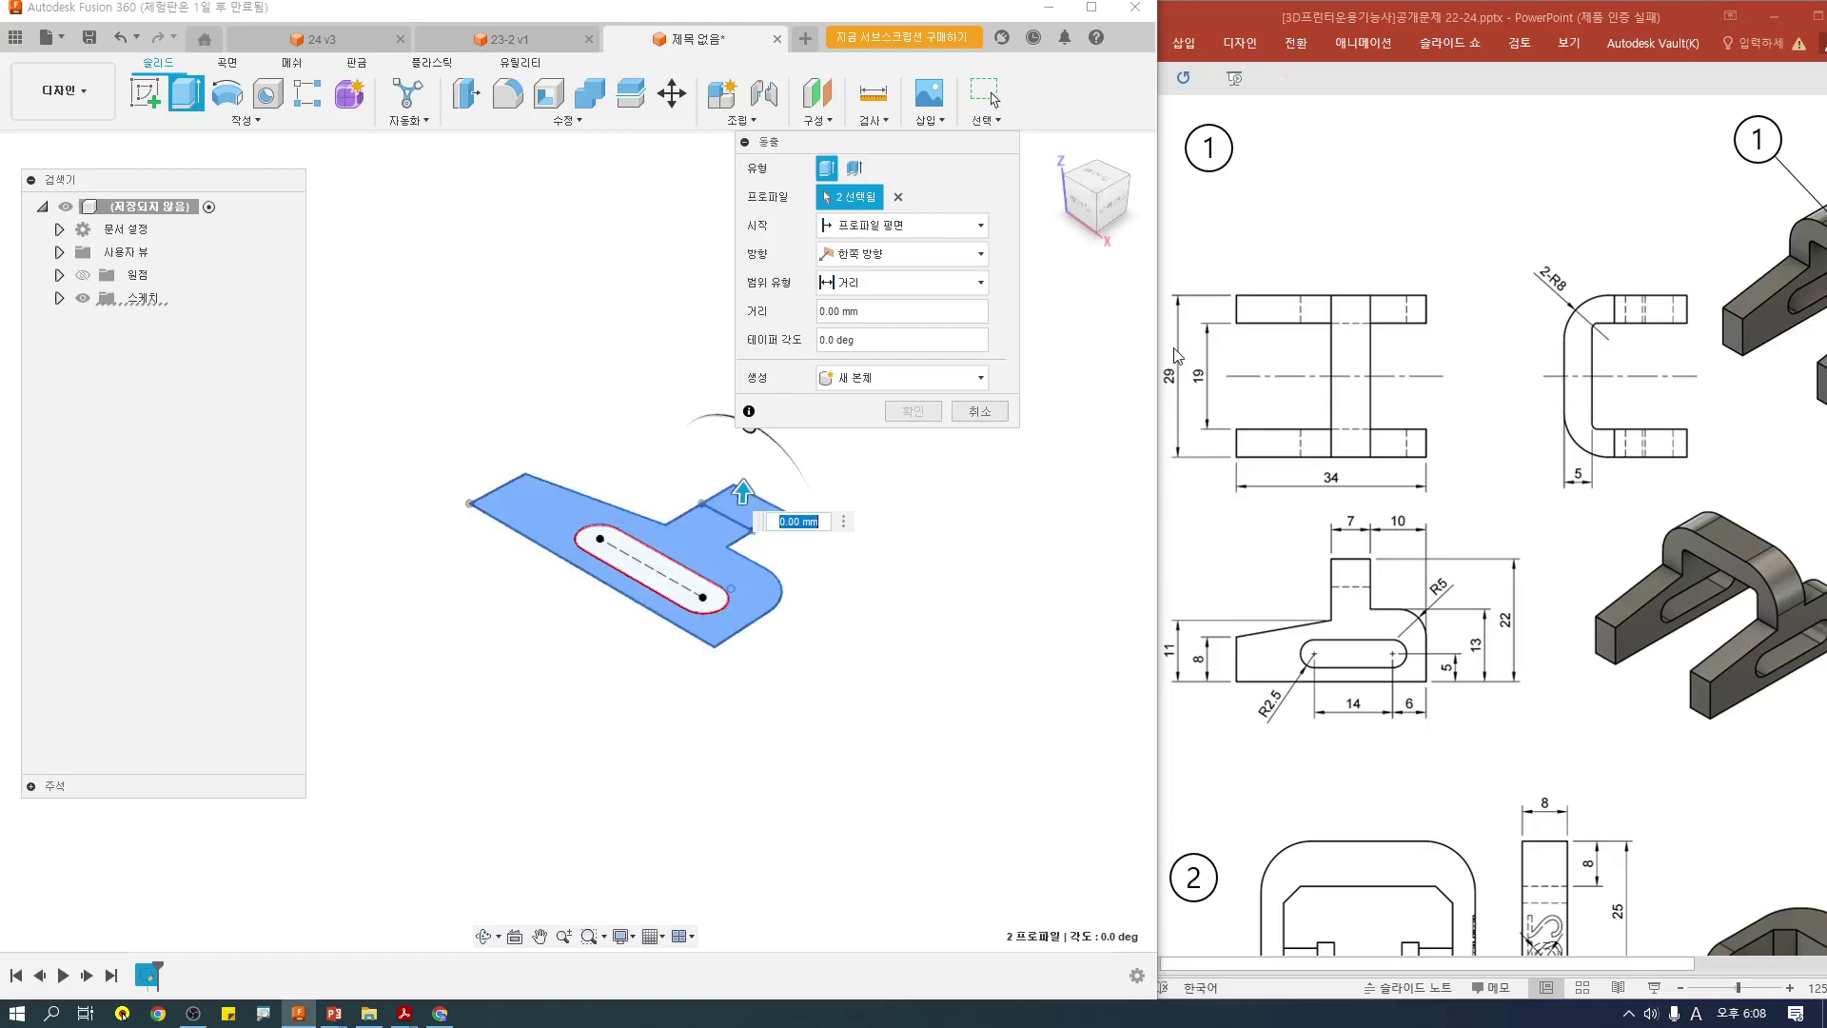
left_click(895, 257)
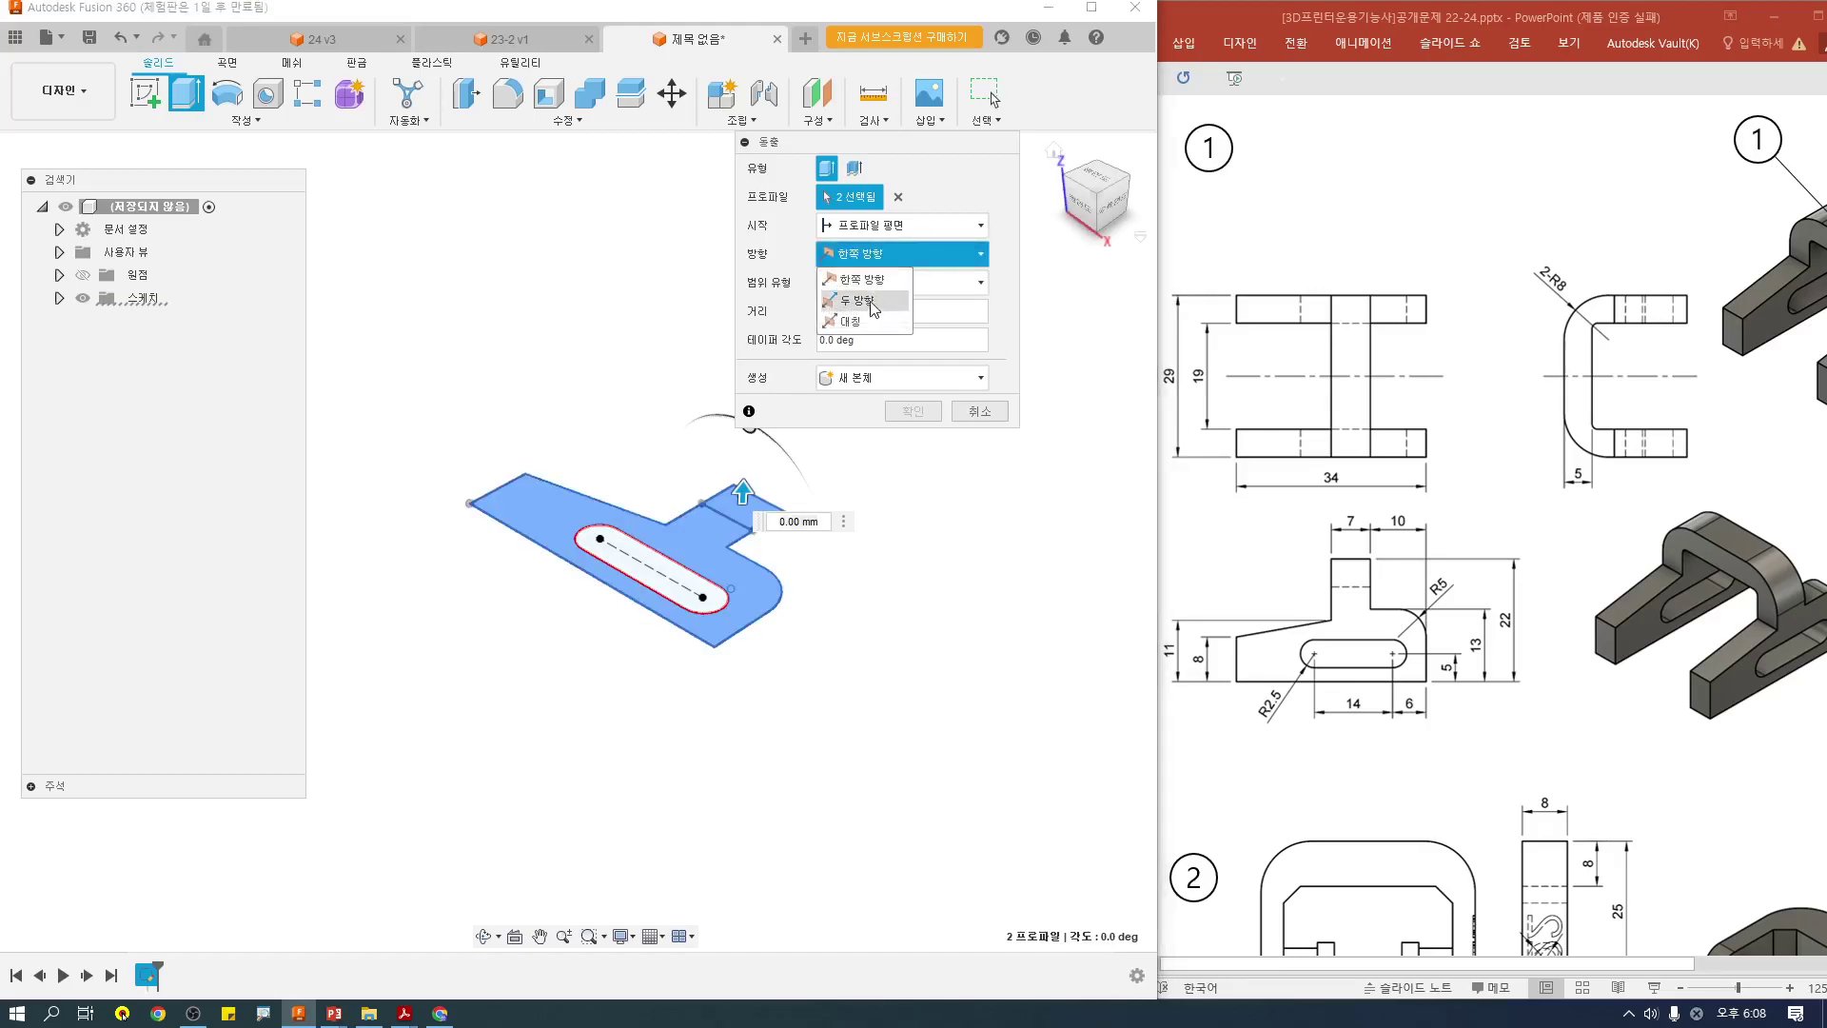
left_click(878, 314)
left_click(854, 311)
left_click(856, 340)
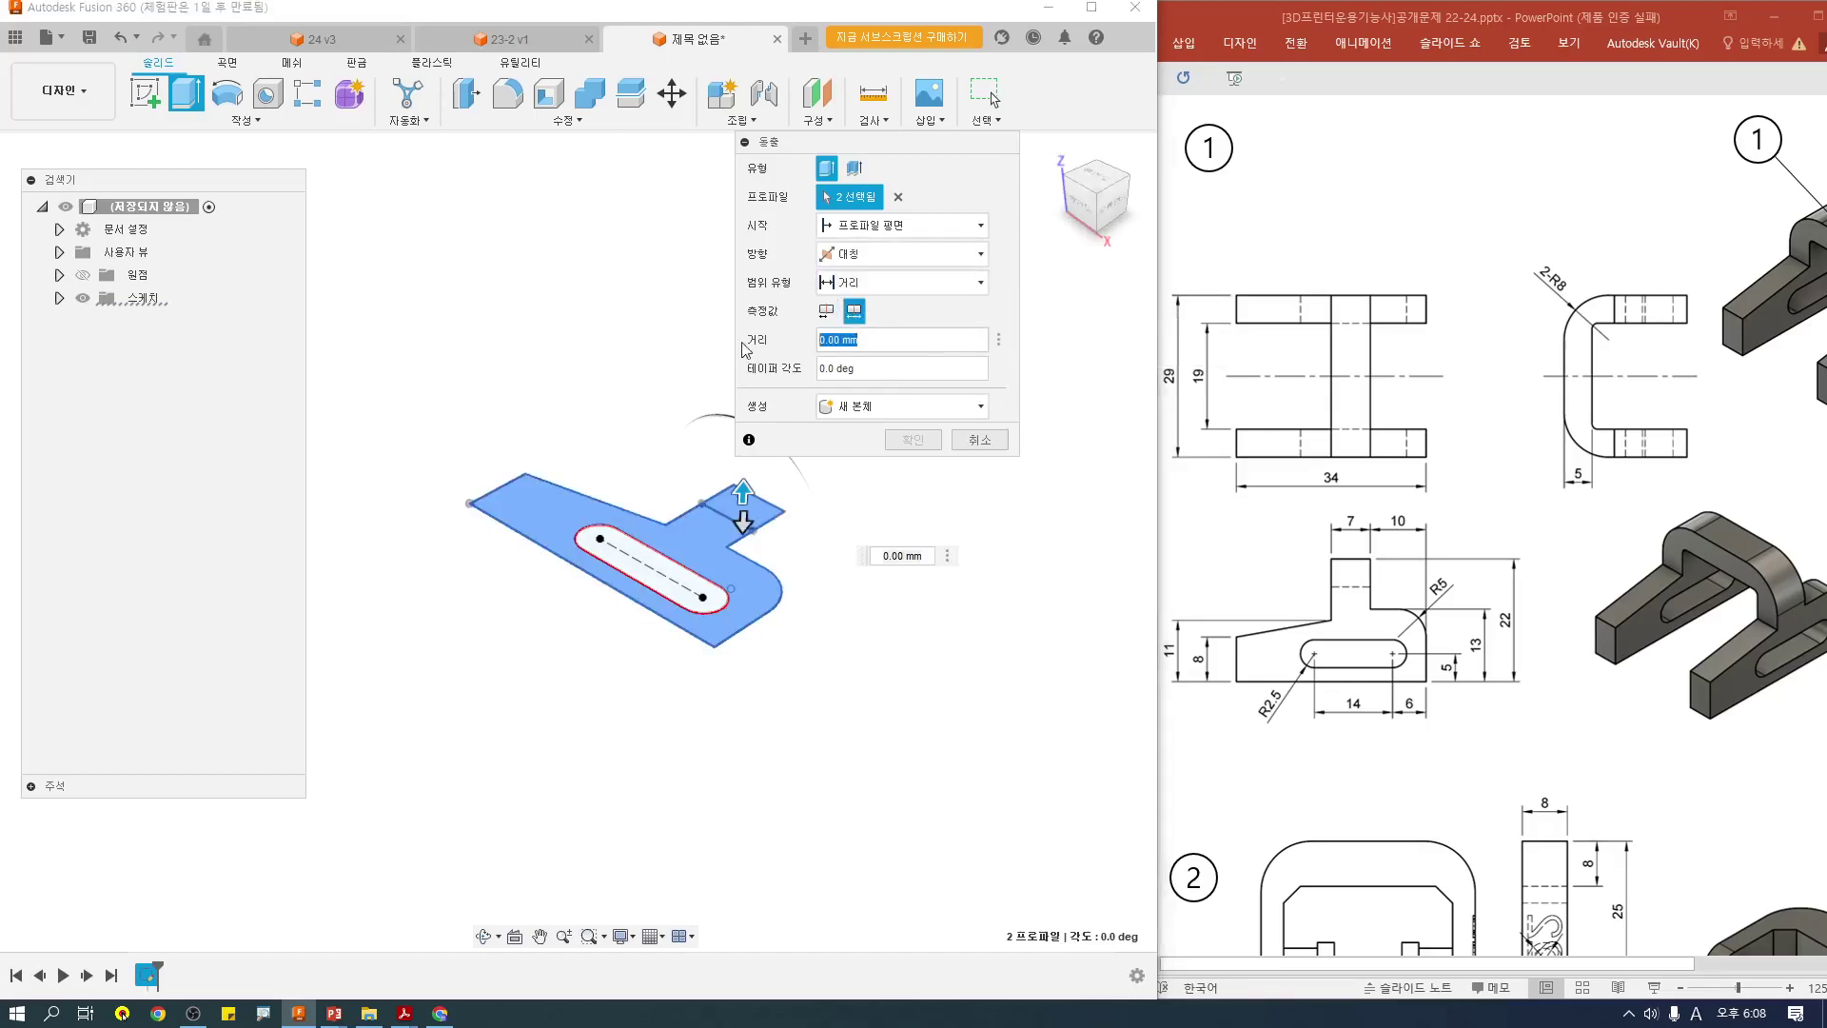
type("28")
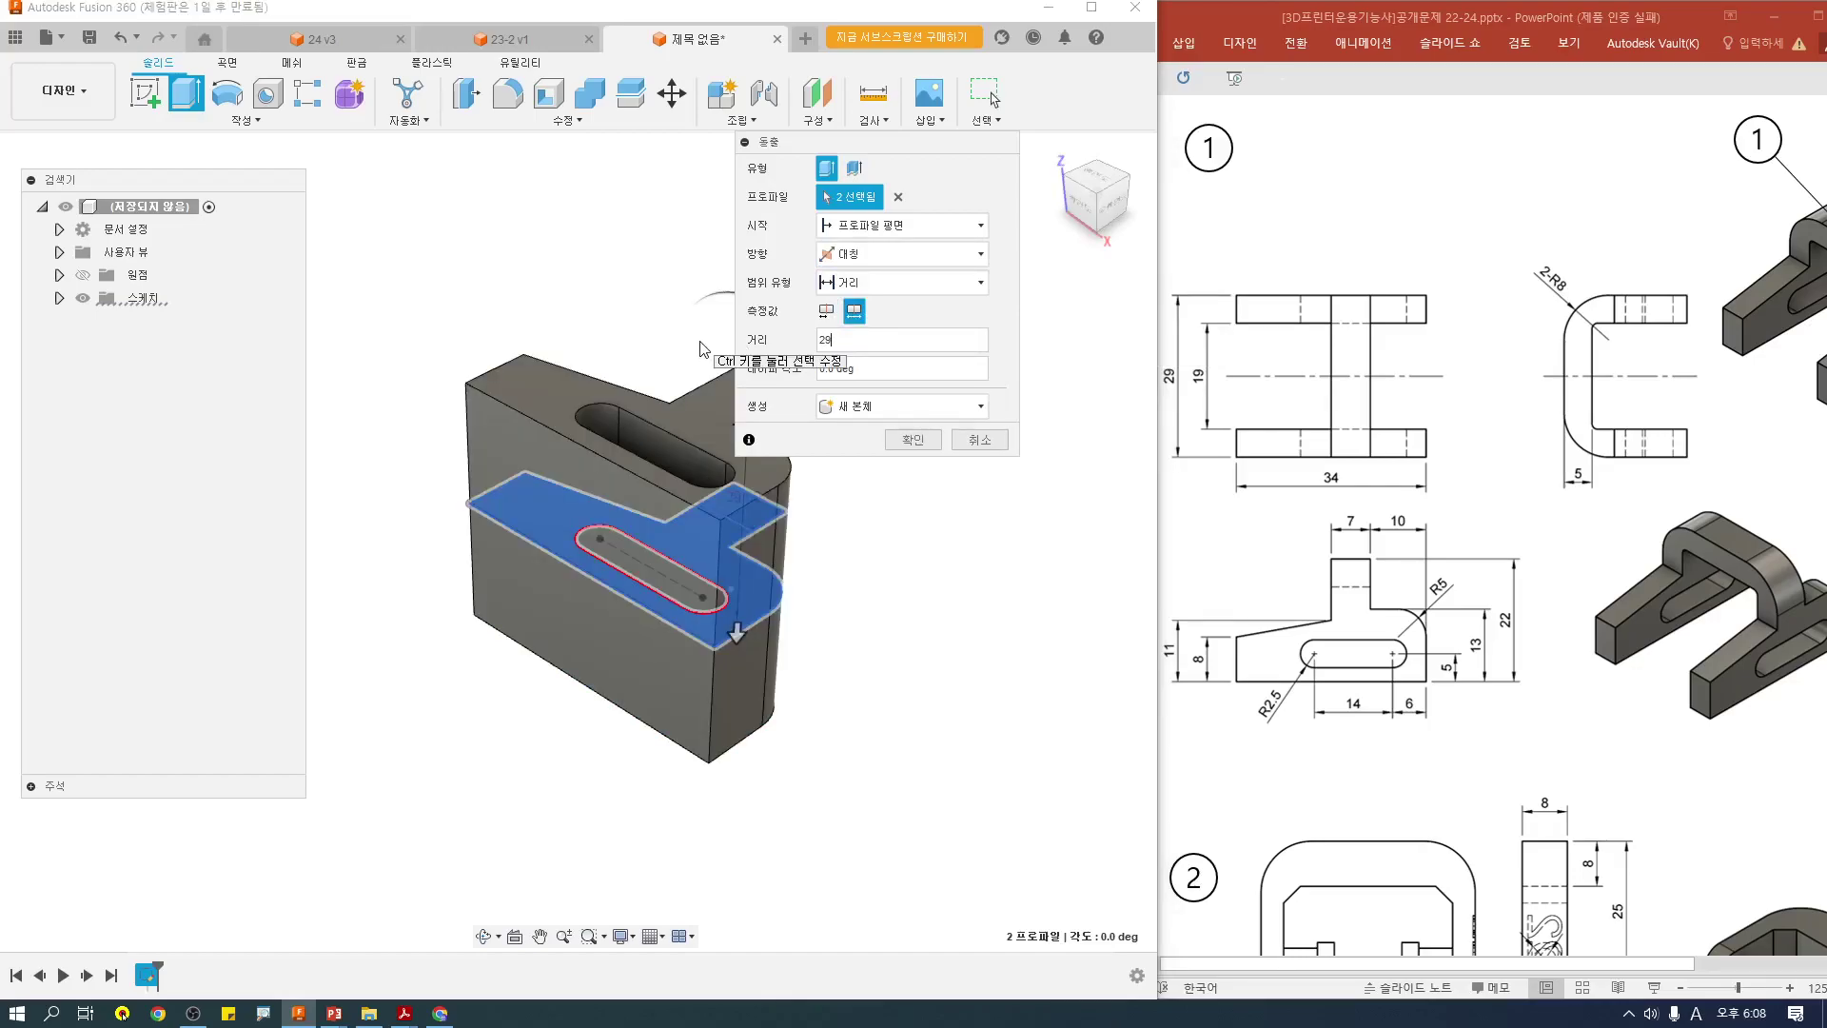
left_click(909, 441)
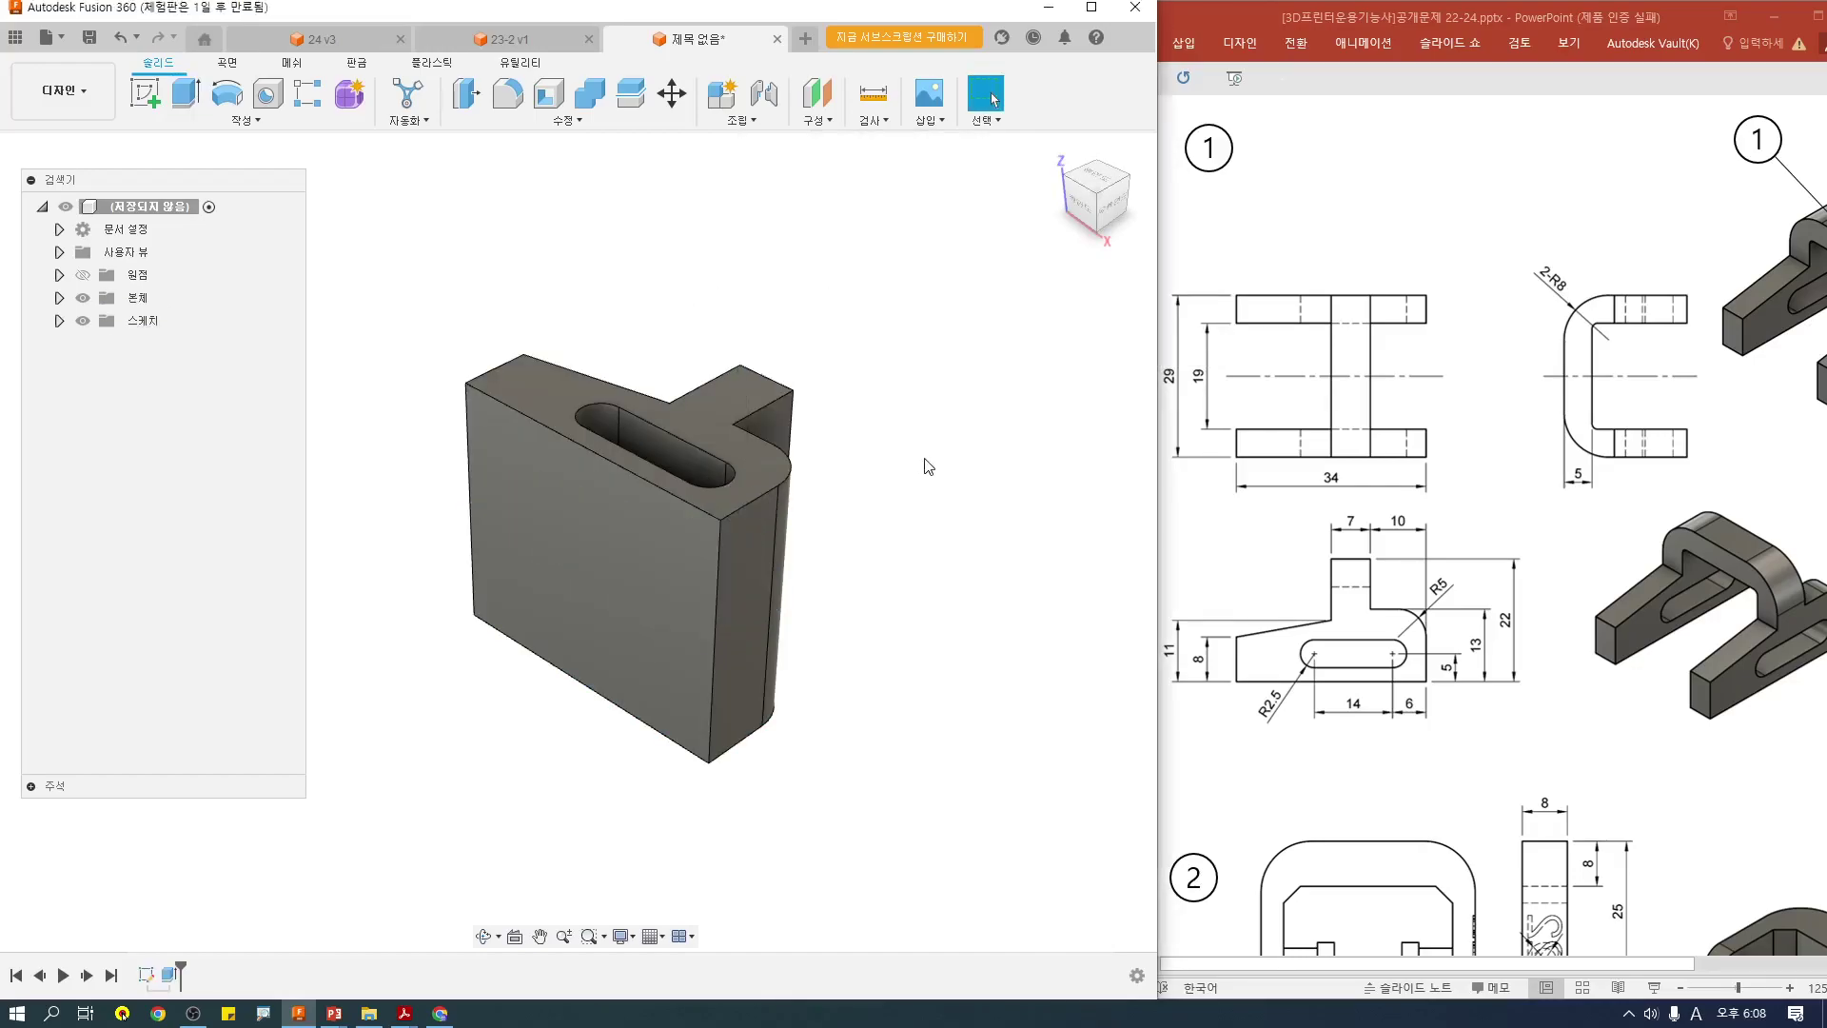
Step: Make the extruded body unselectable and show the profile sketch again
left_click(59, 298)
right_click(153, 321)
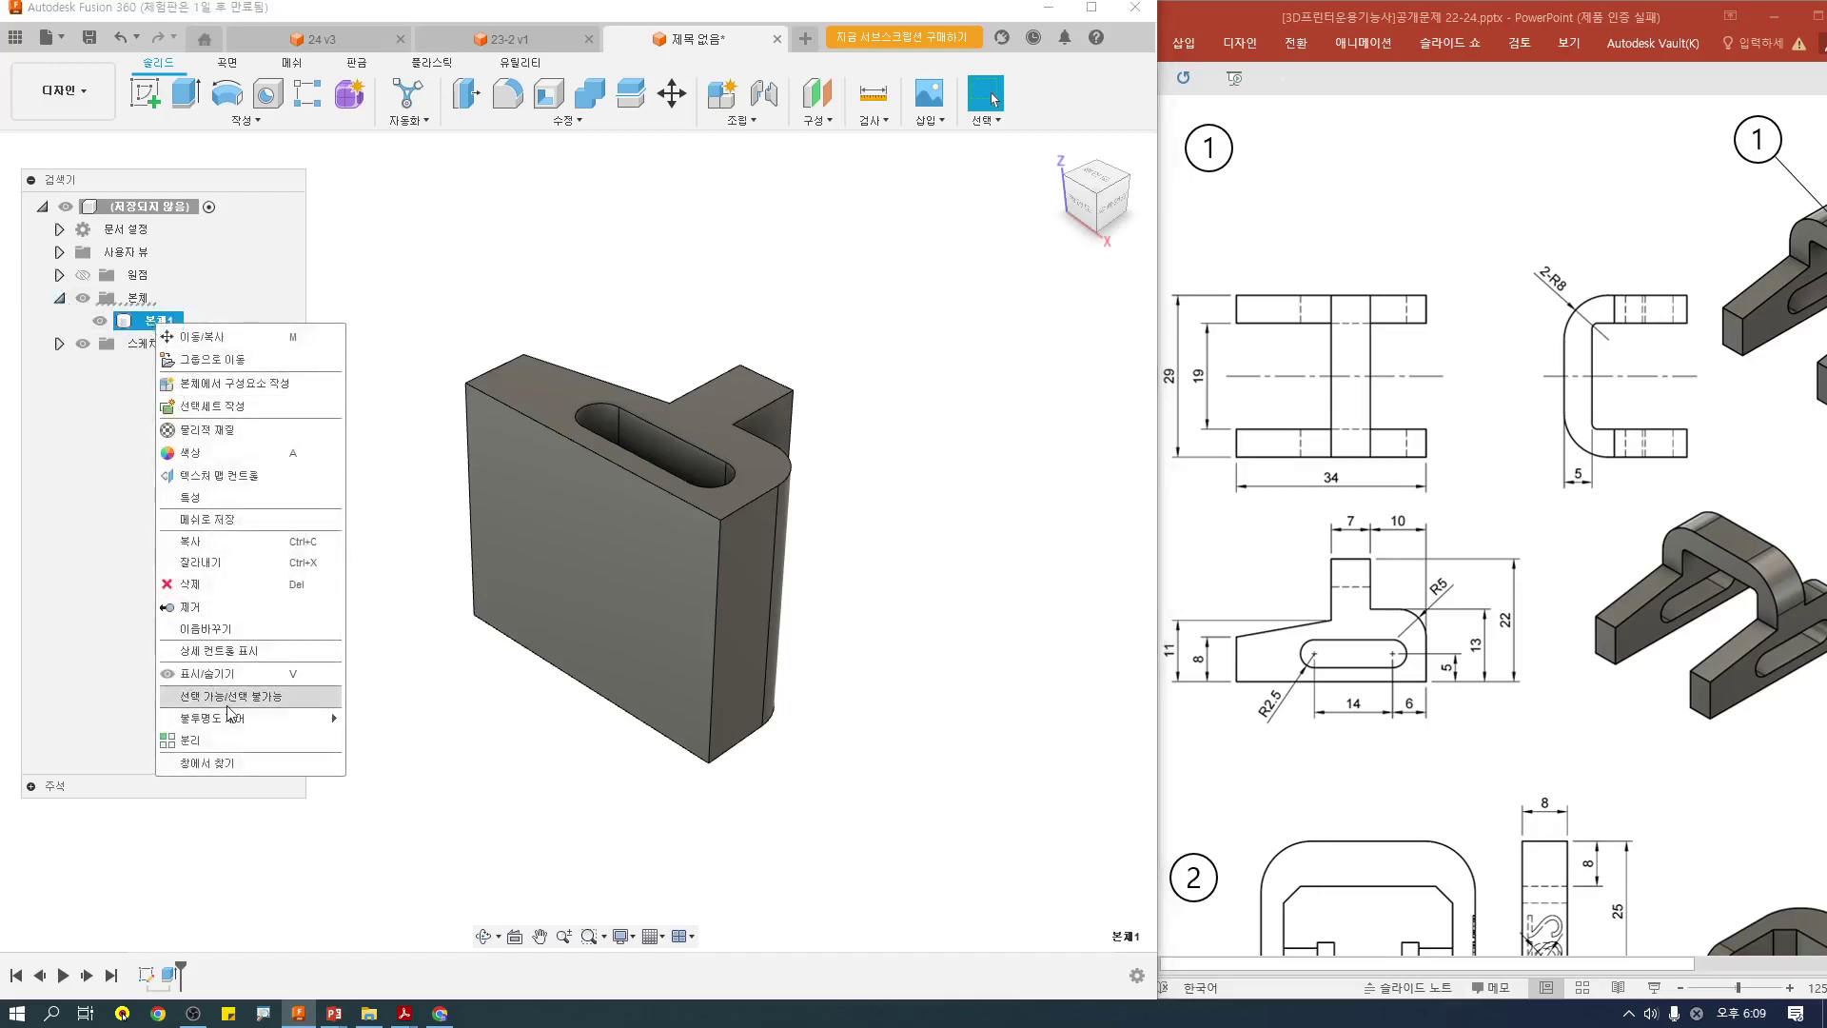
left_click(229, 699)
left_click(59, 344)
left_click(99, 367)
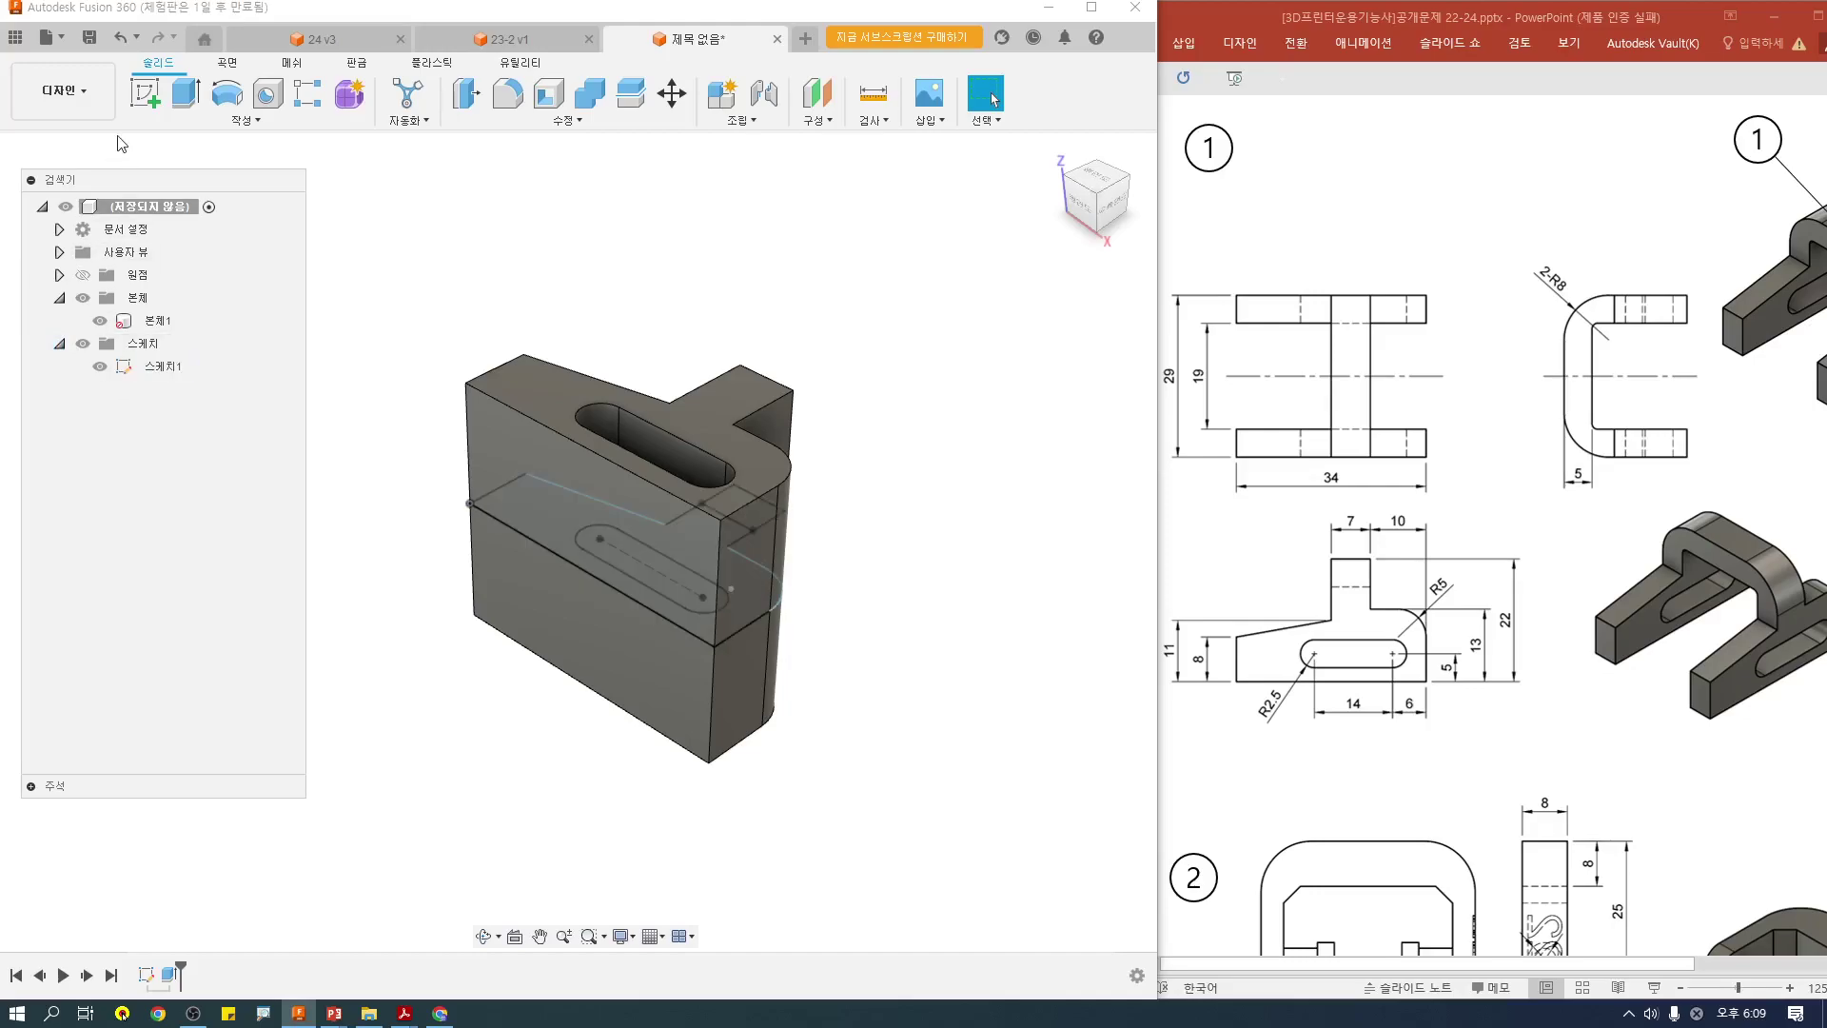
Step: Cut the profile below the bridge section, without the slot, symmetrically to a whole length of 19 mm to form two legs
left_click(186, 98)
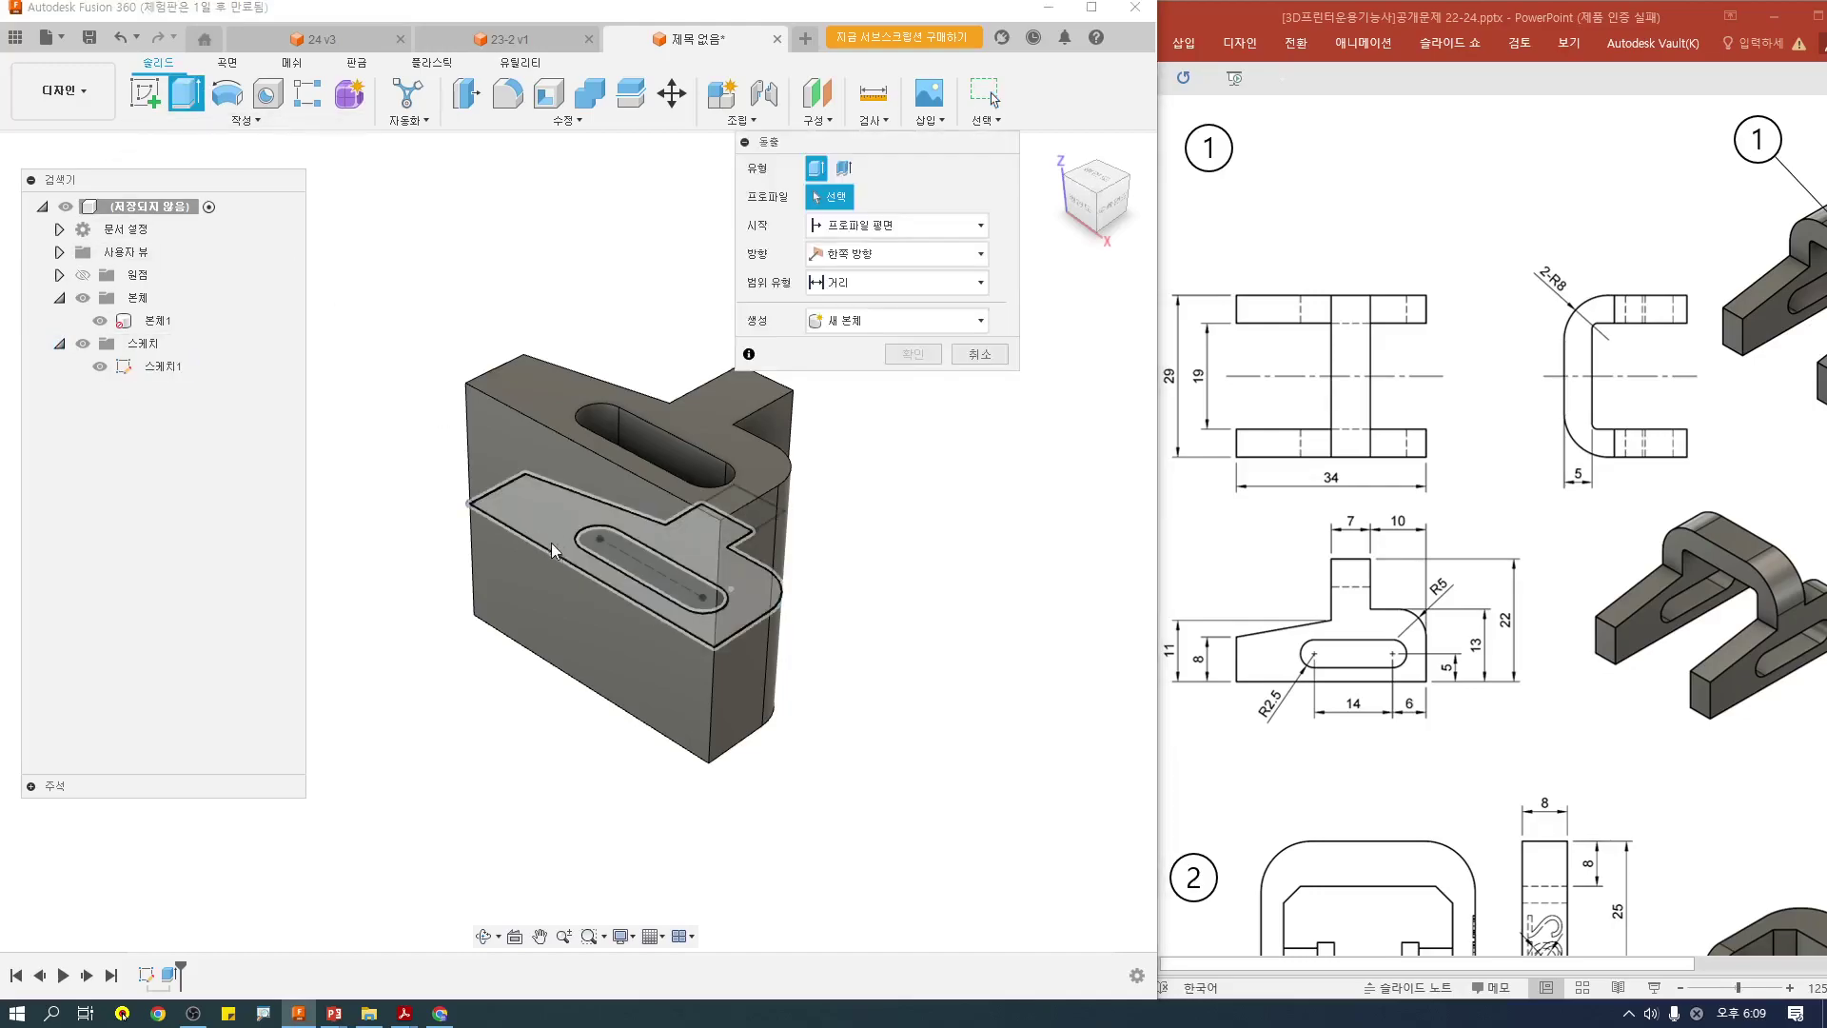
left_click(696, 533)
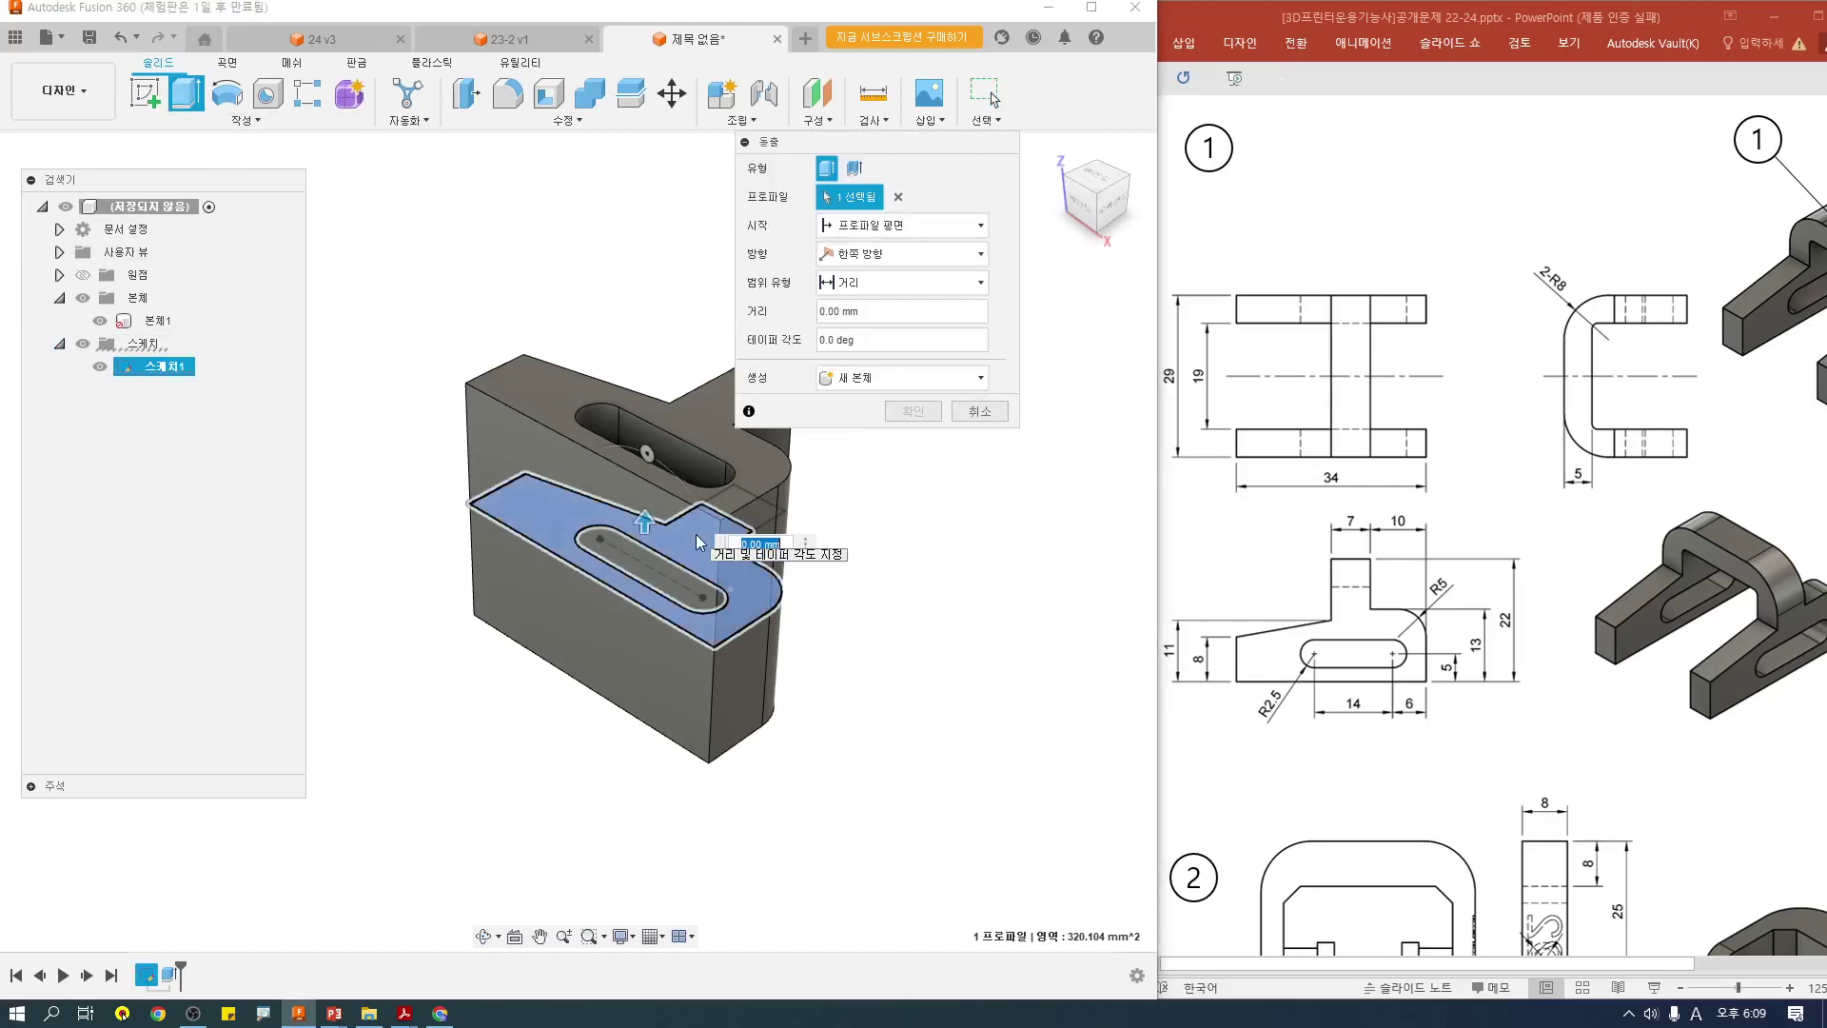
left_click(869, 255)
left_click(868, 321)
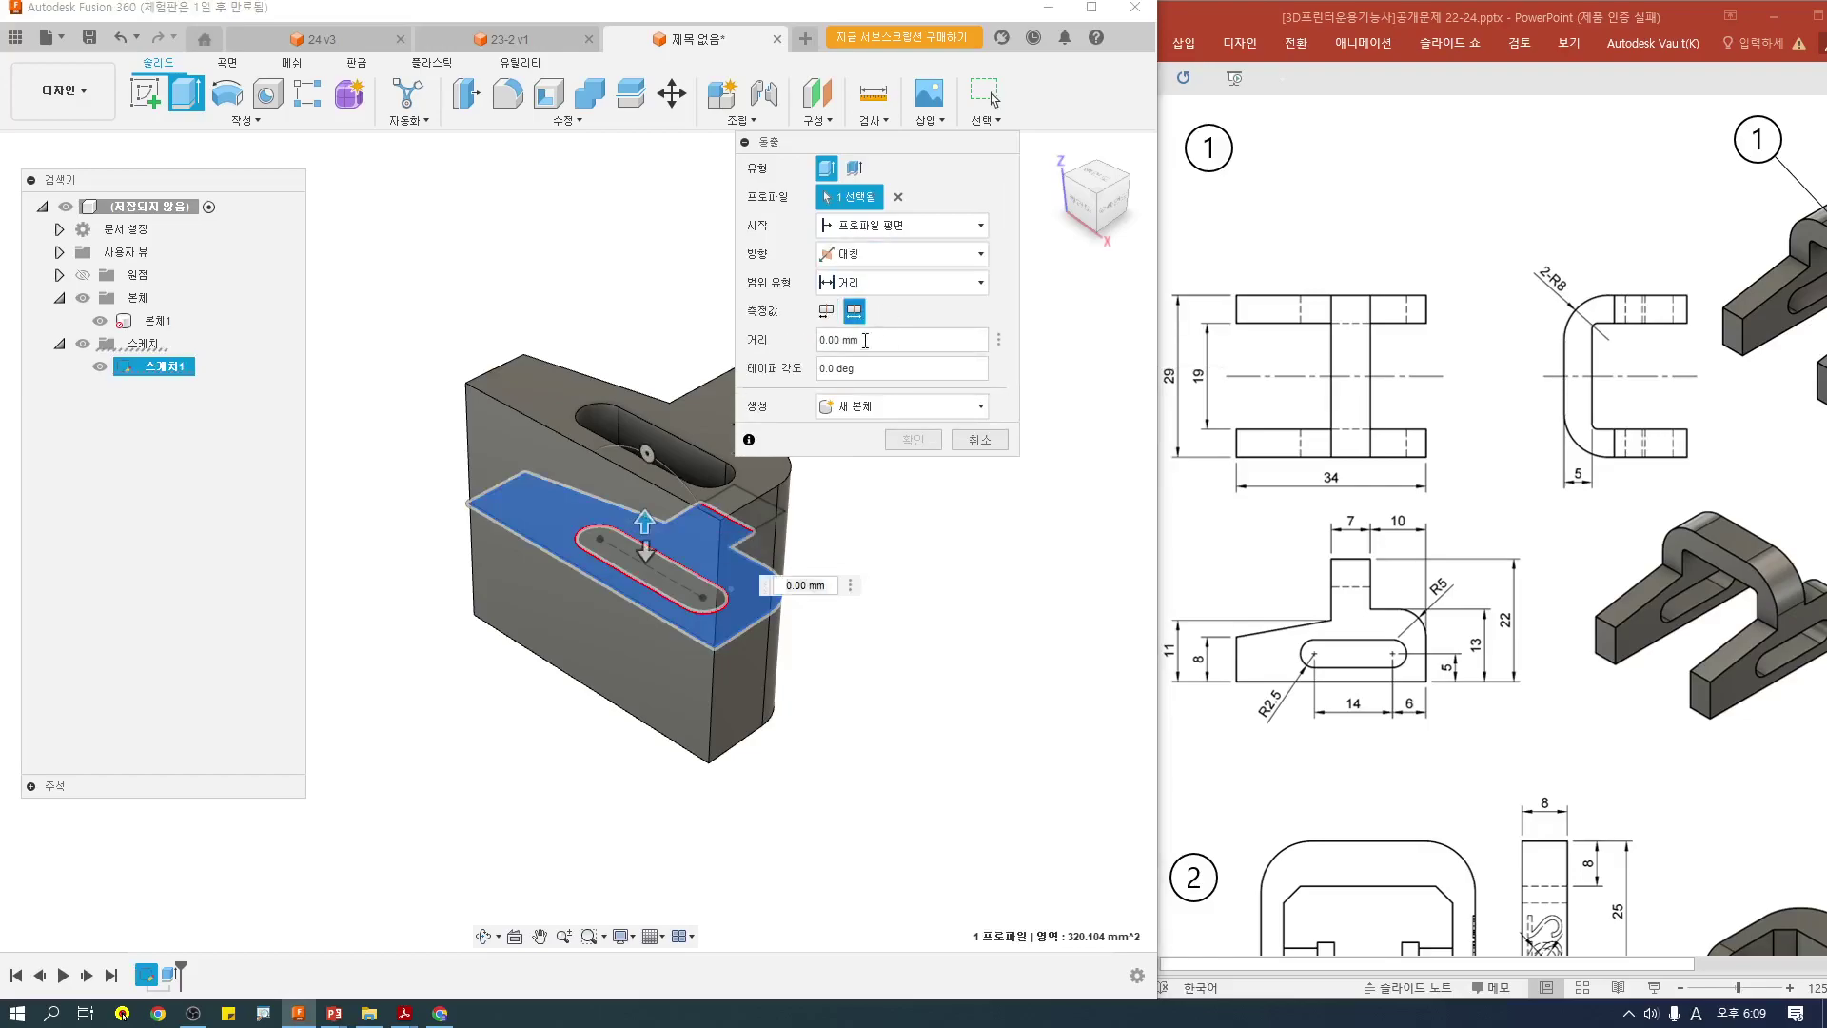
left_click(861, 339)
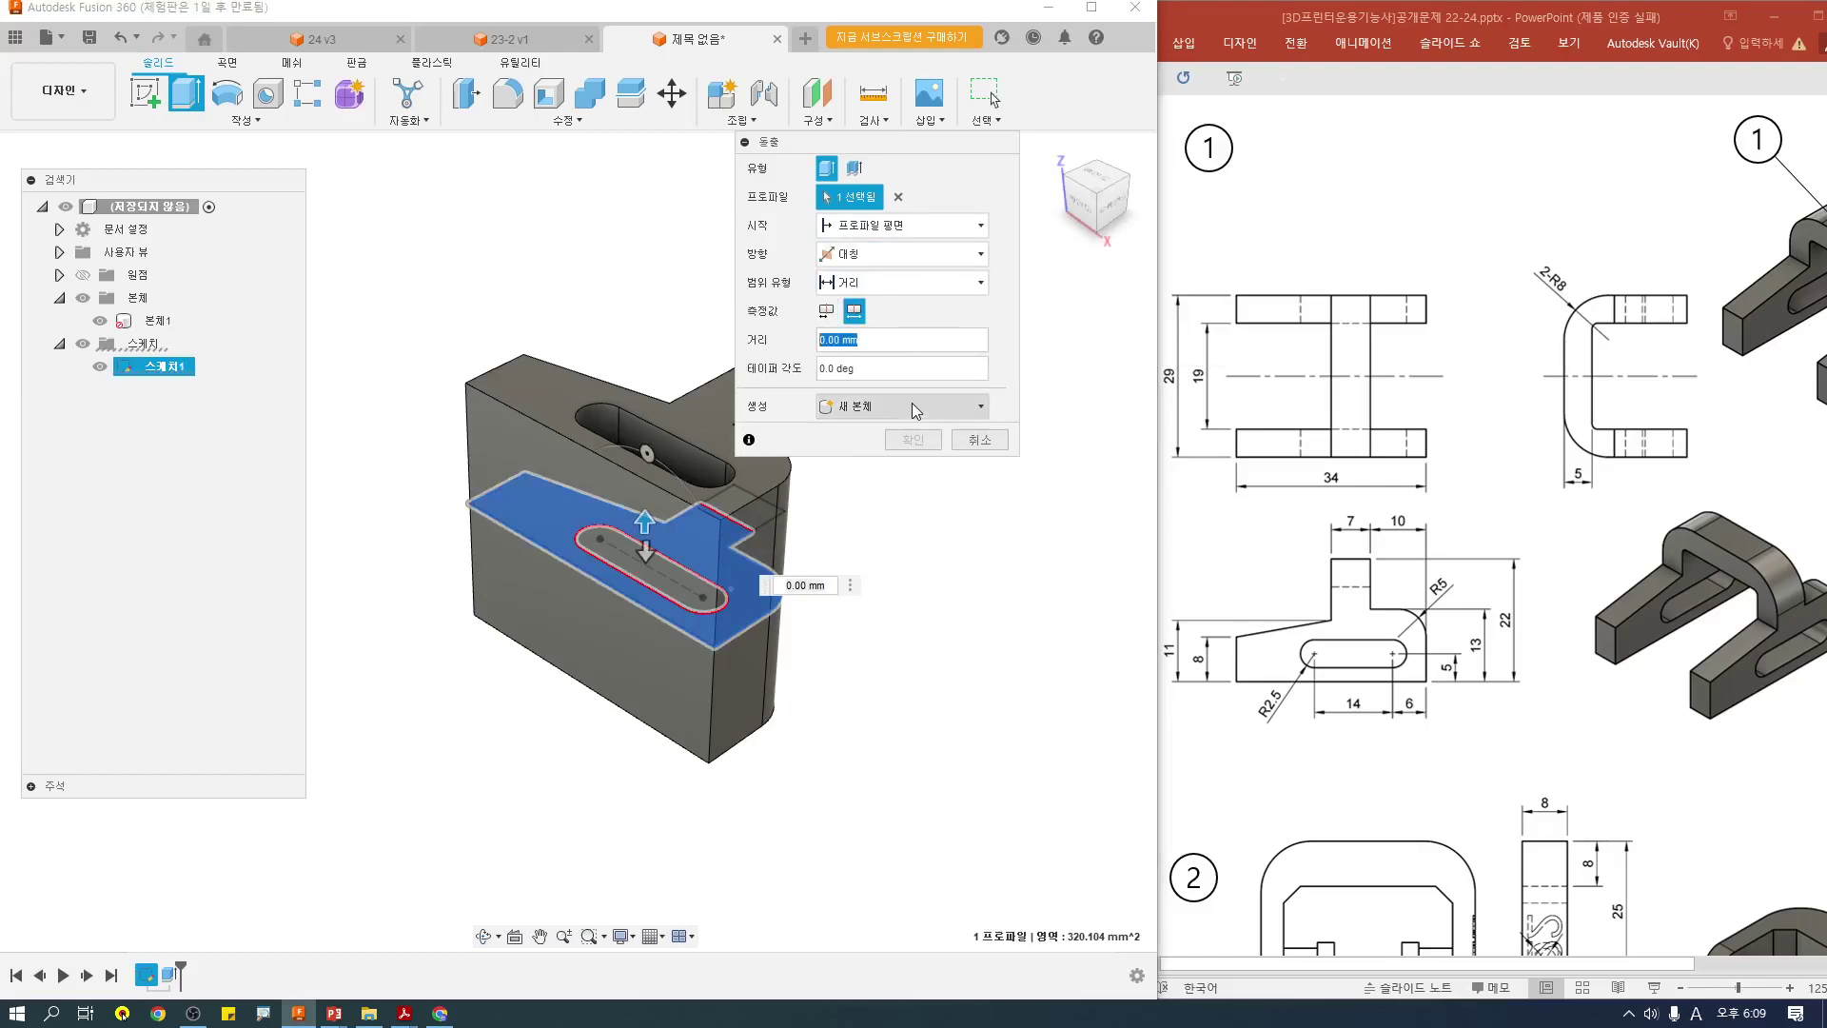
type("29")
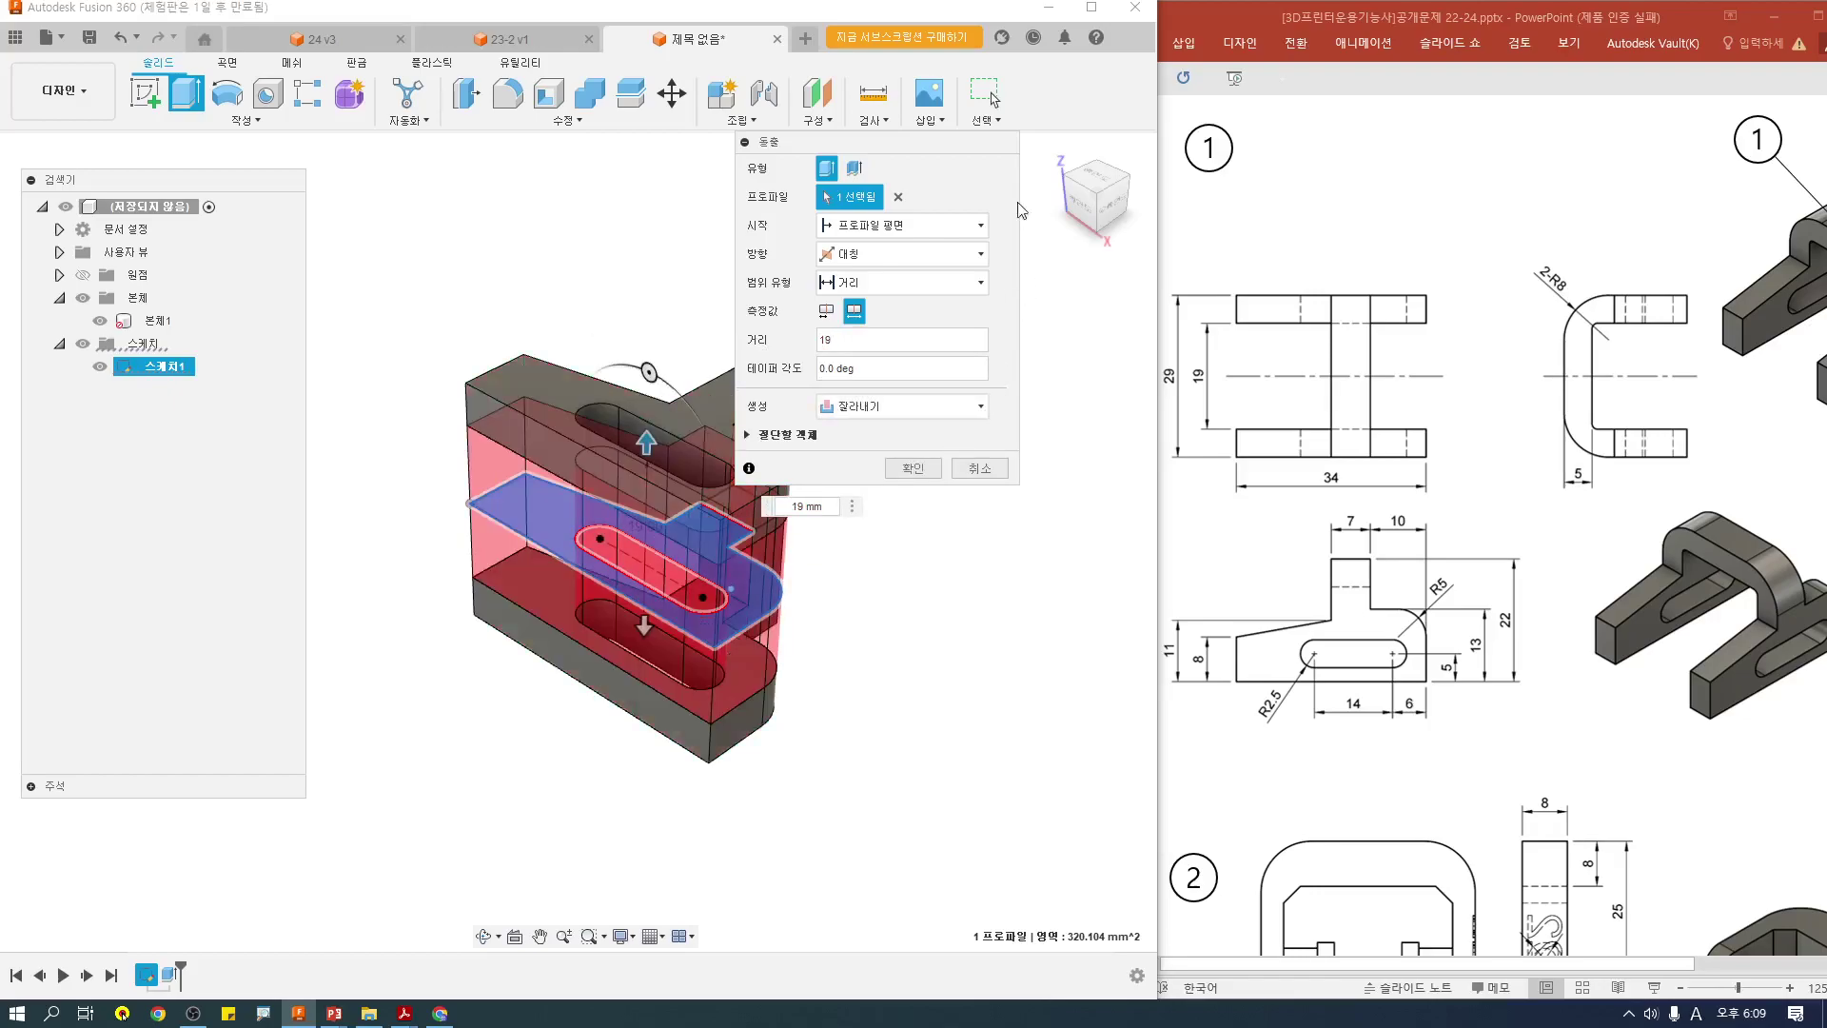
left_click_drag(945, 140, 1123, 128)
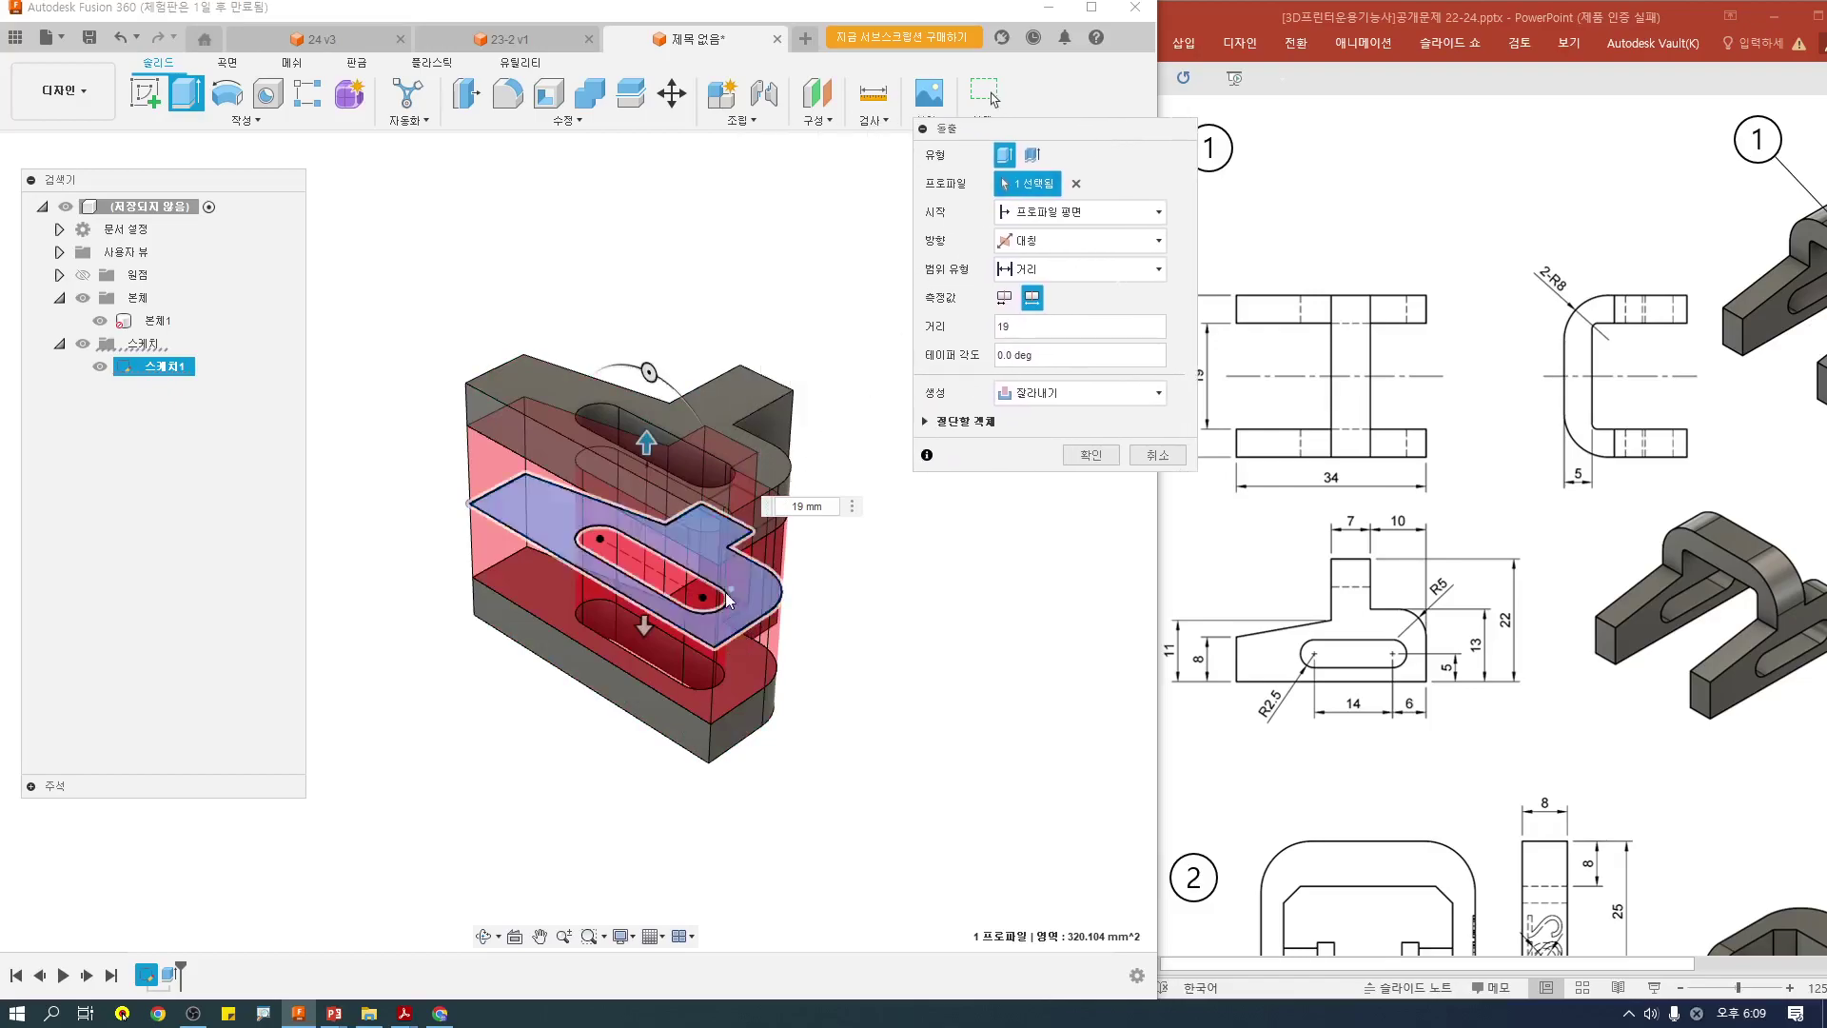
middle_click_drag(666, 497, 367, 416, "shift")
middle_click_drag(875, 614, 913, 469, "shift")
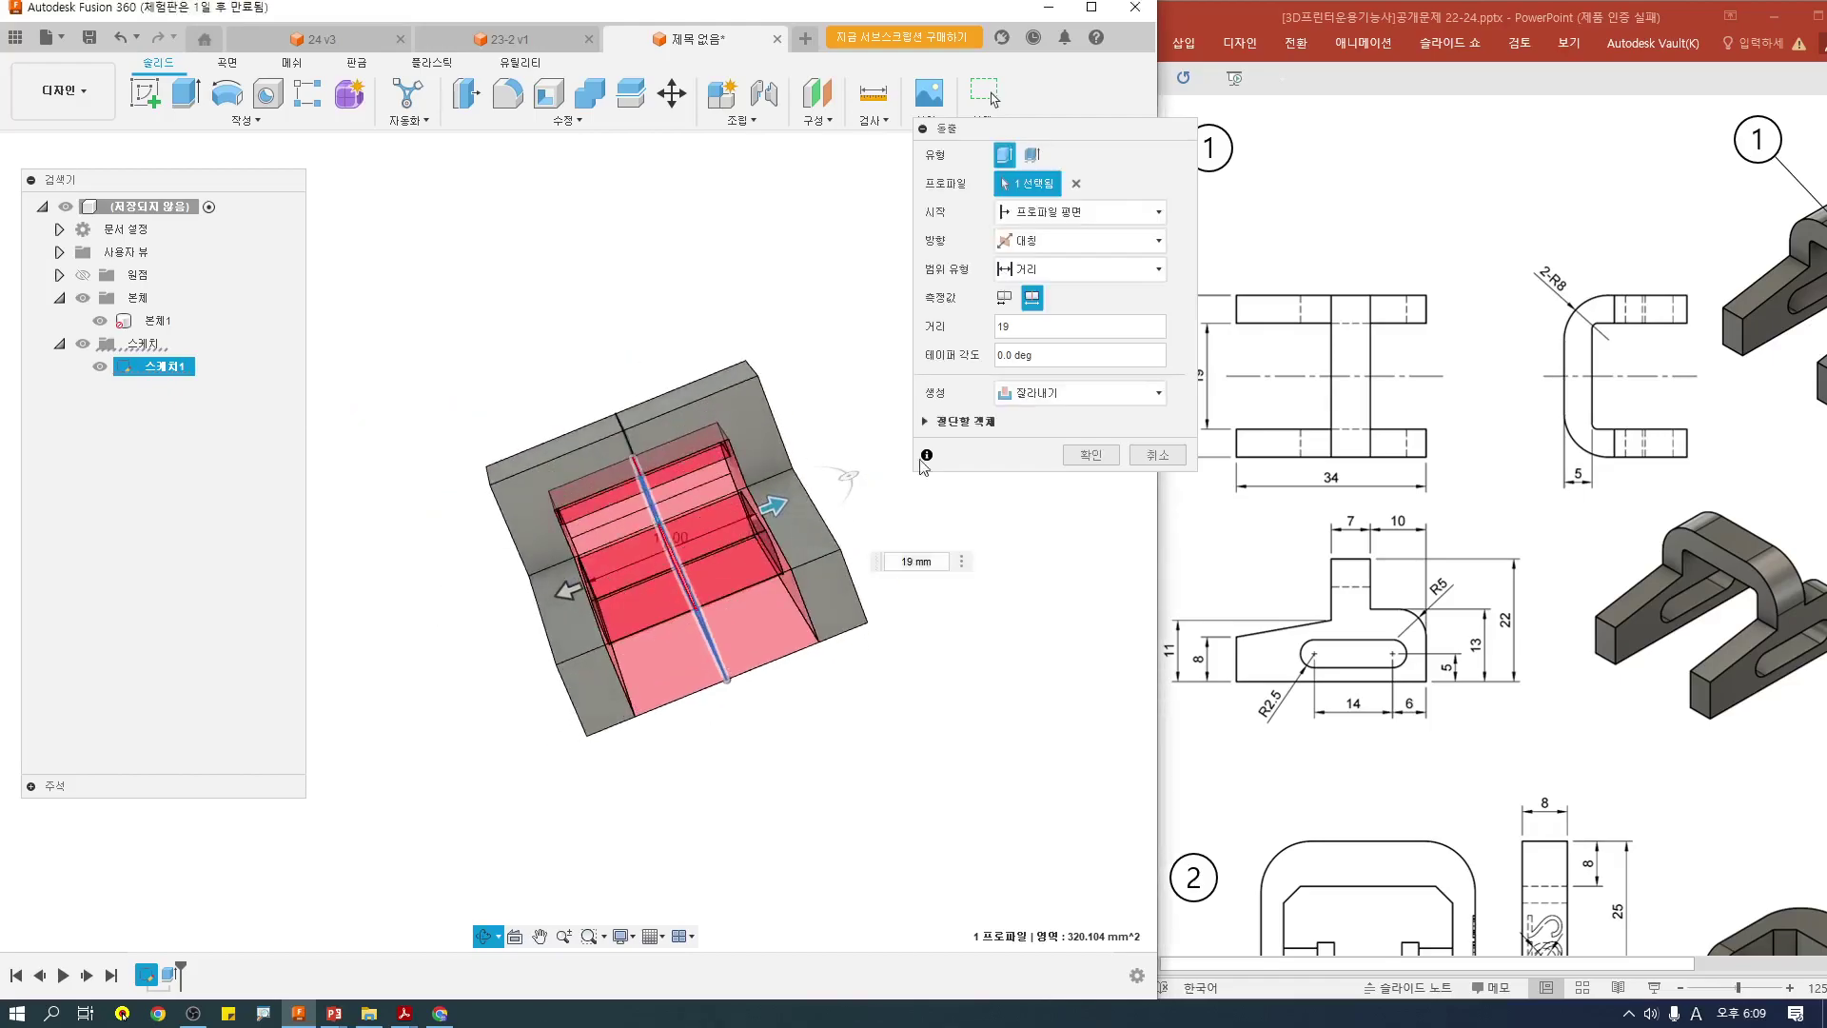
left_click(1091, 456)
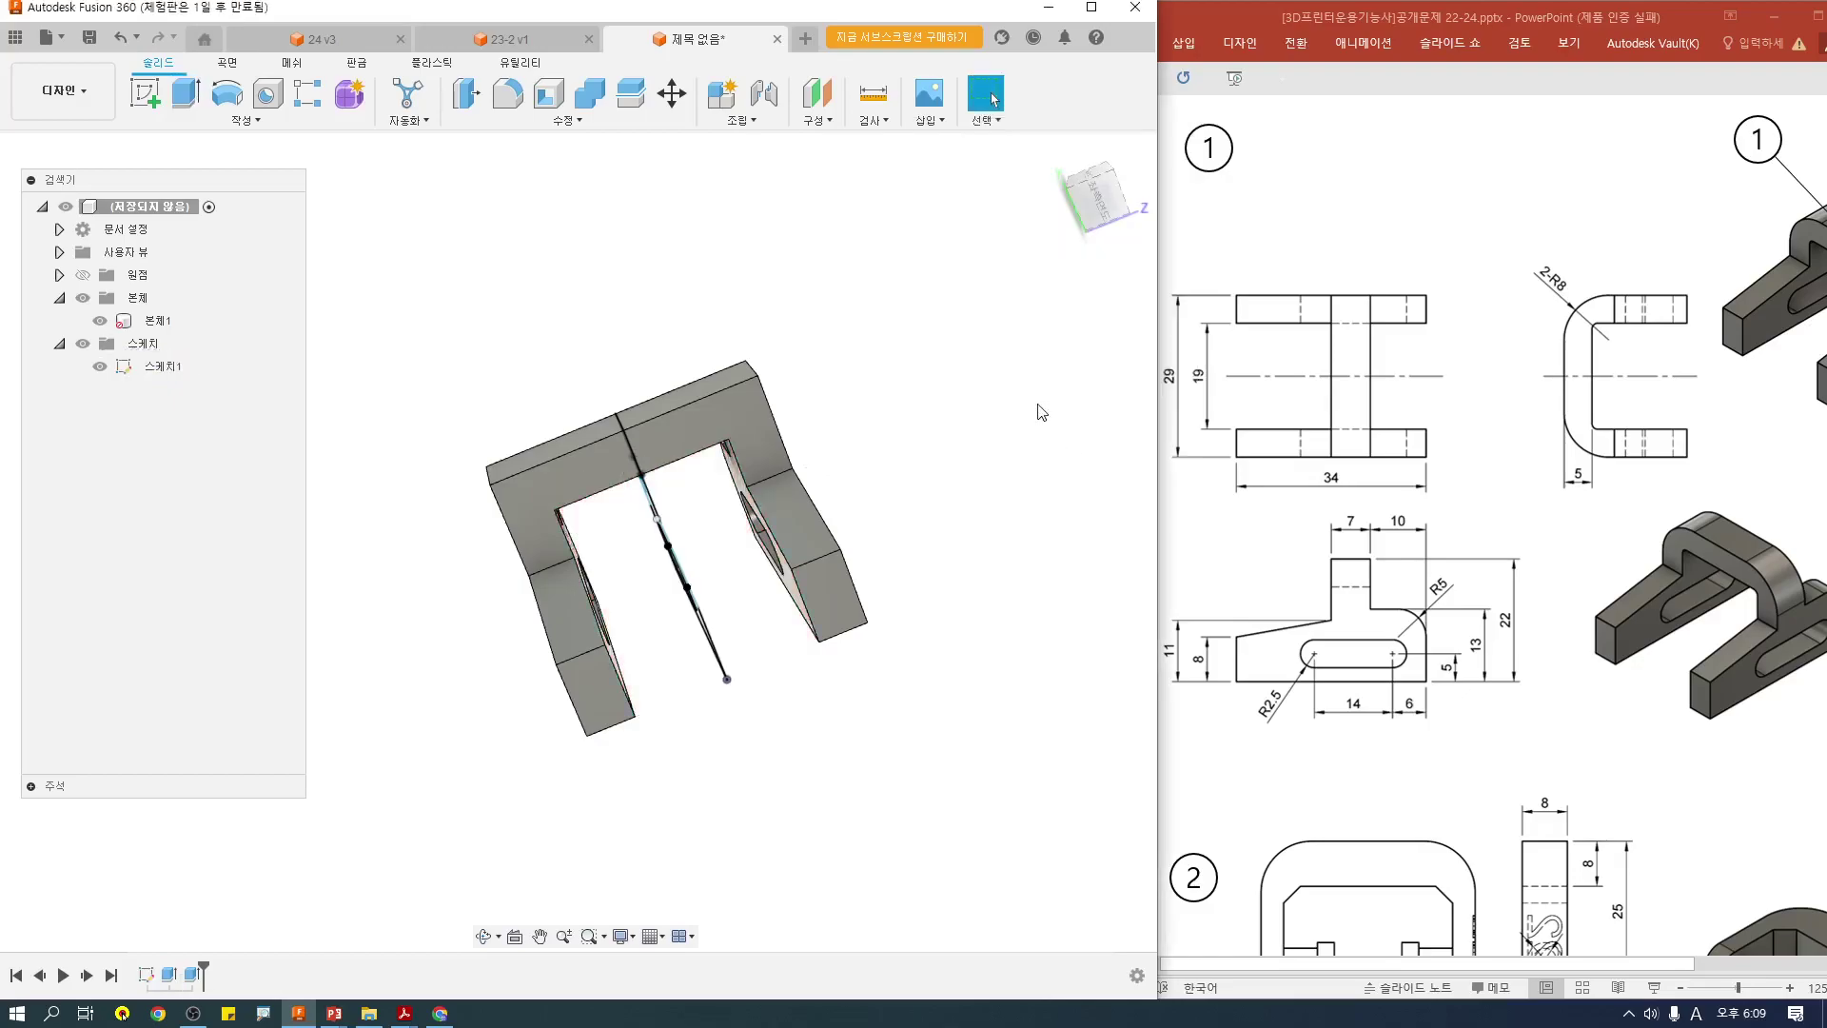
Step: Make the extruded body selectable again
left_click(1102, 186)
left_click(1117, 175)
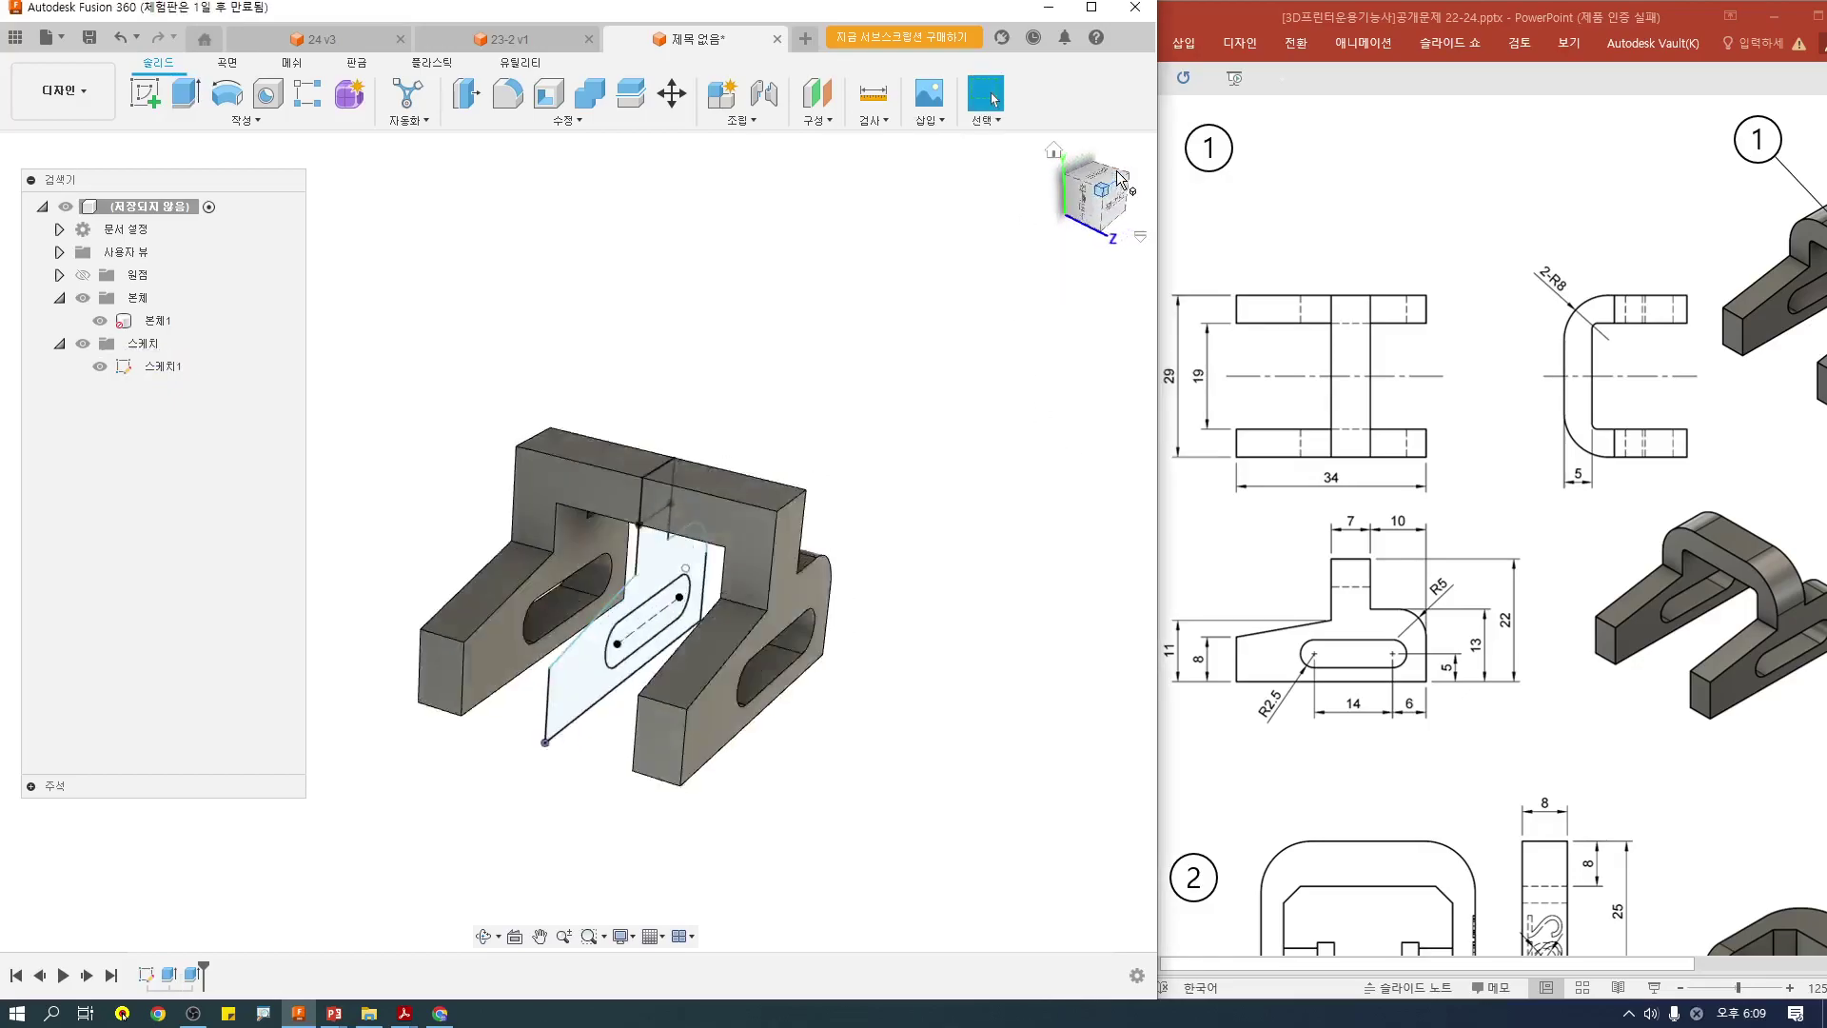
scroll(849, 614, "up", 3)
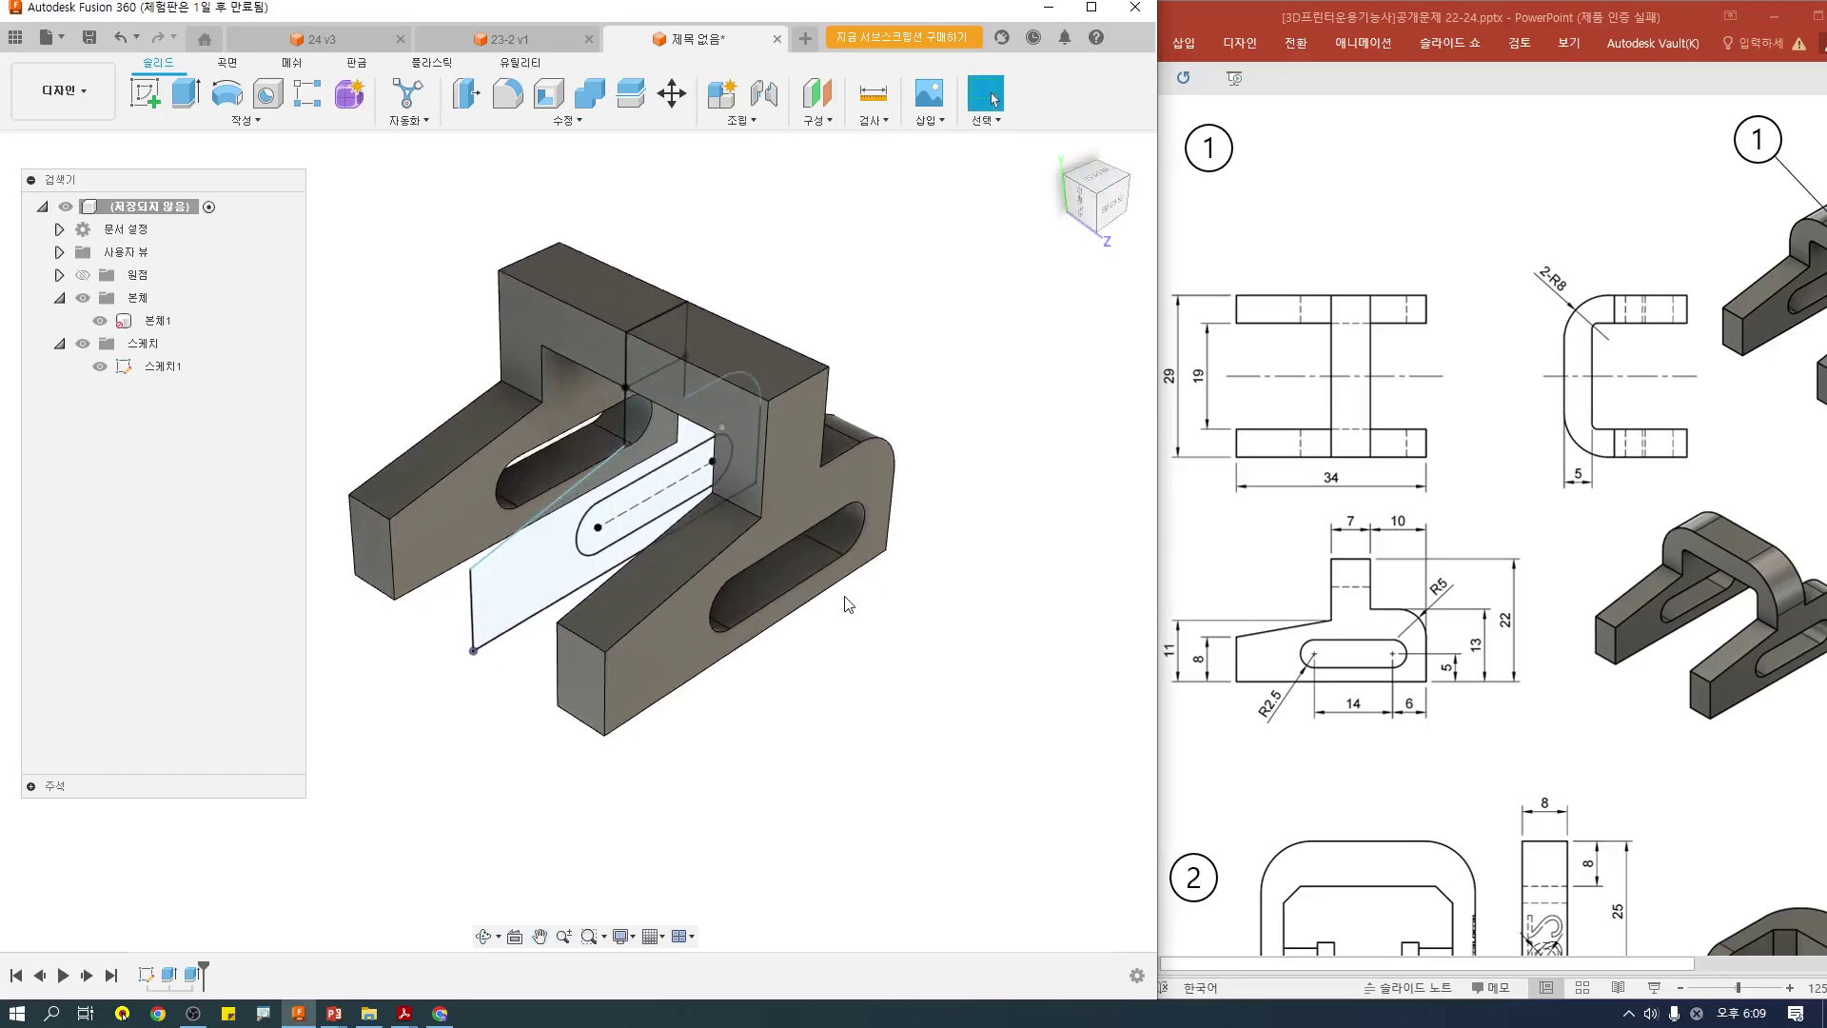
middle_click_drag(830, 653, 864, 658)
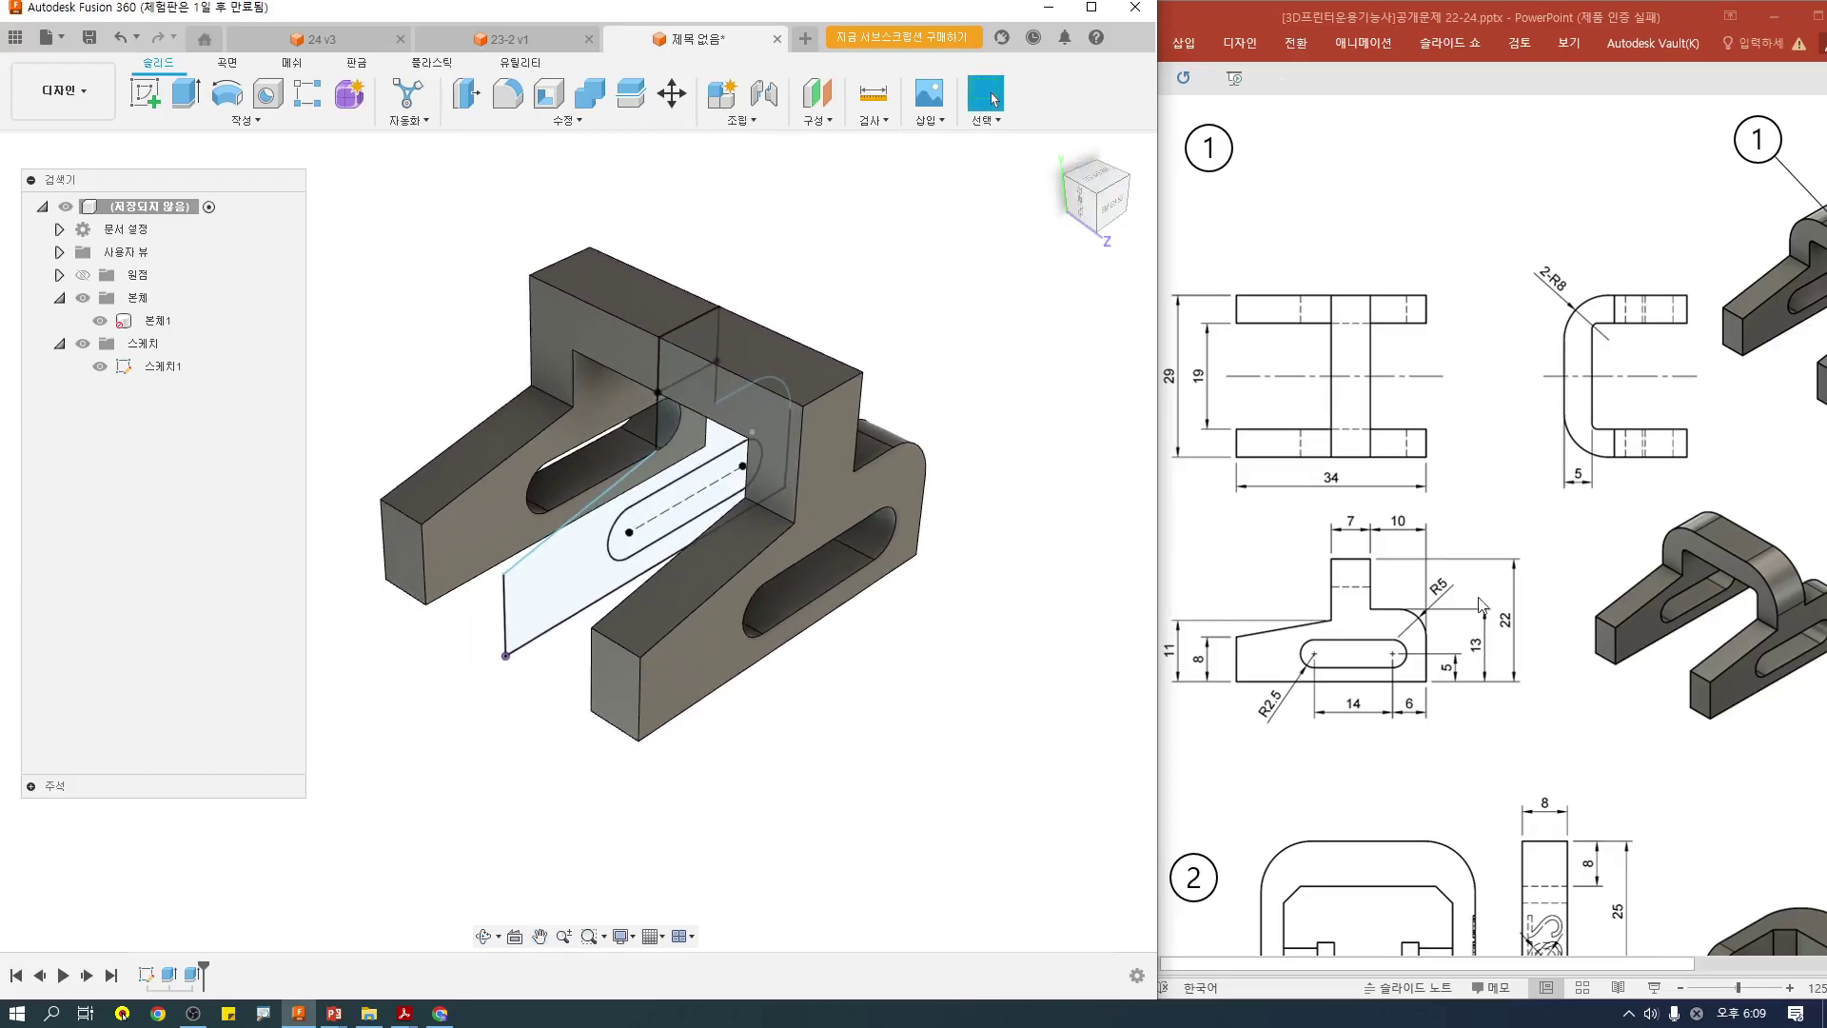
left_click_drag(1756, 560, 1790, 606)
left_click(507, 92)
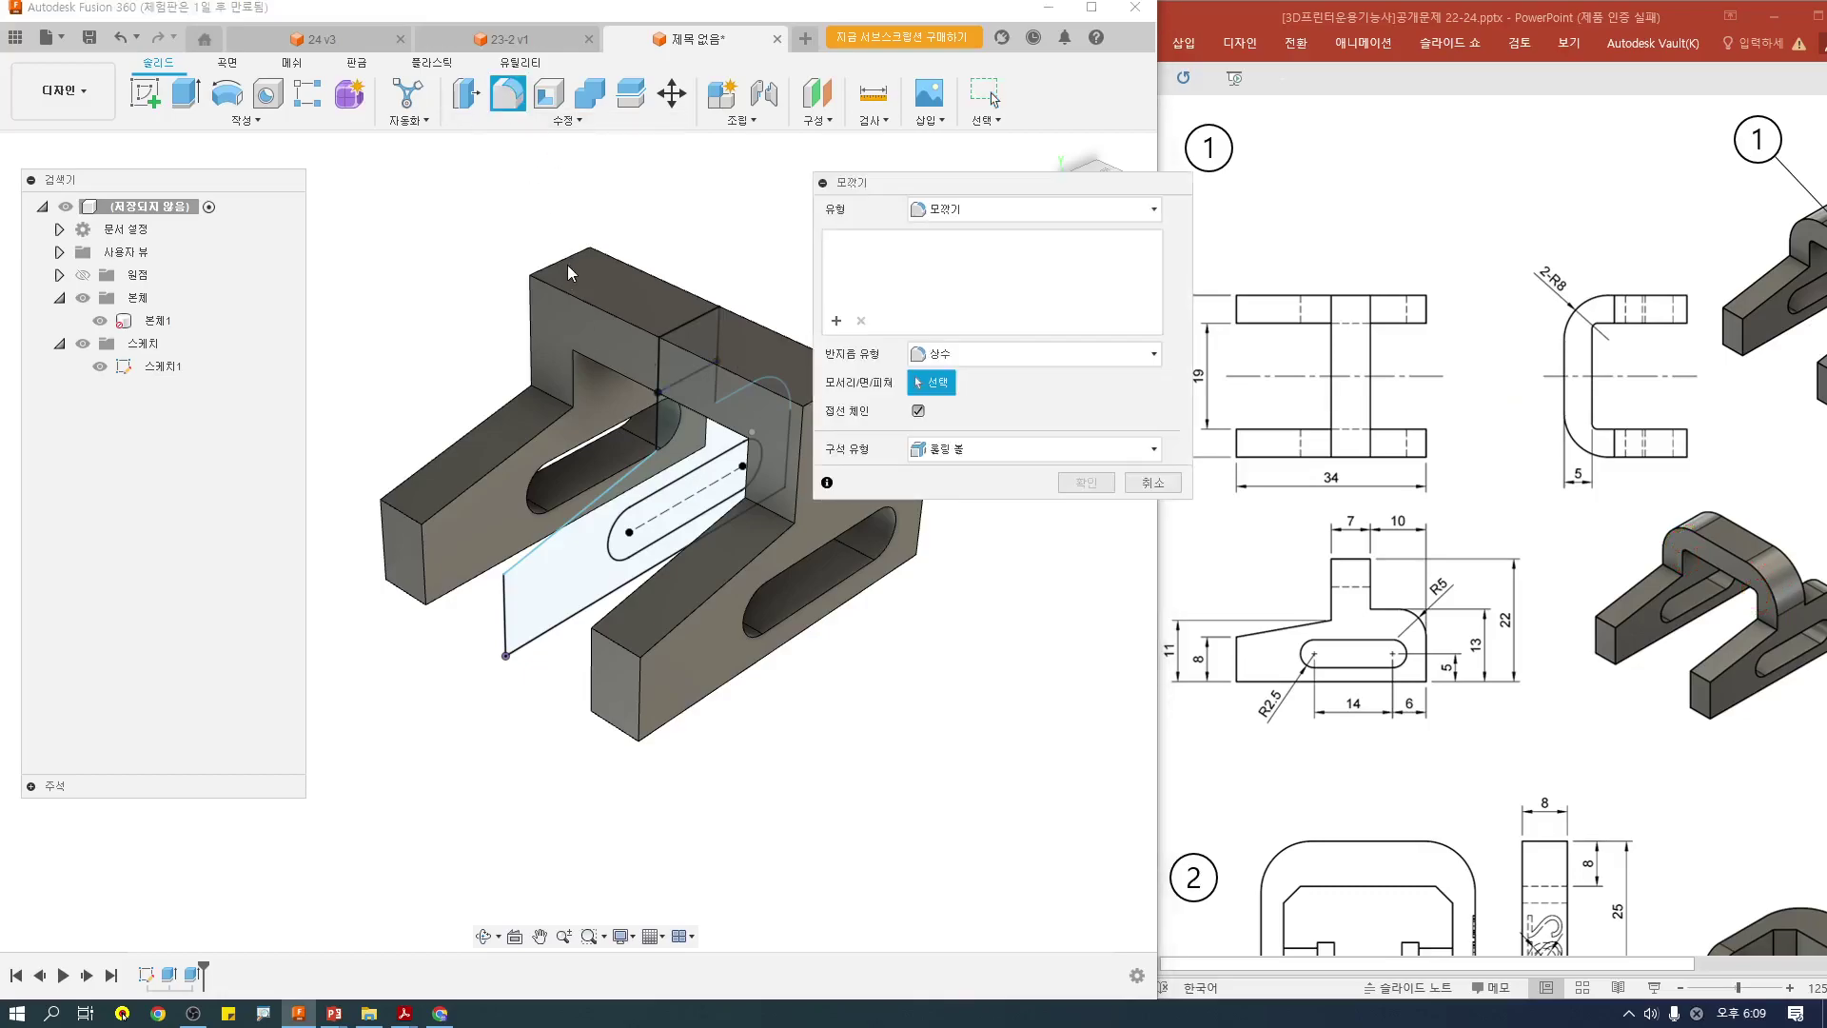
key("Escape")
right_click(153, 320)
left_click(233, 706)
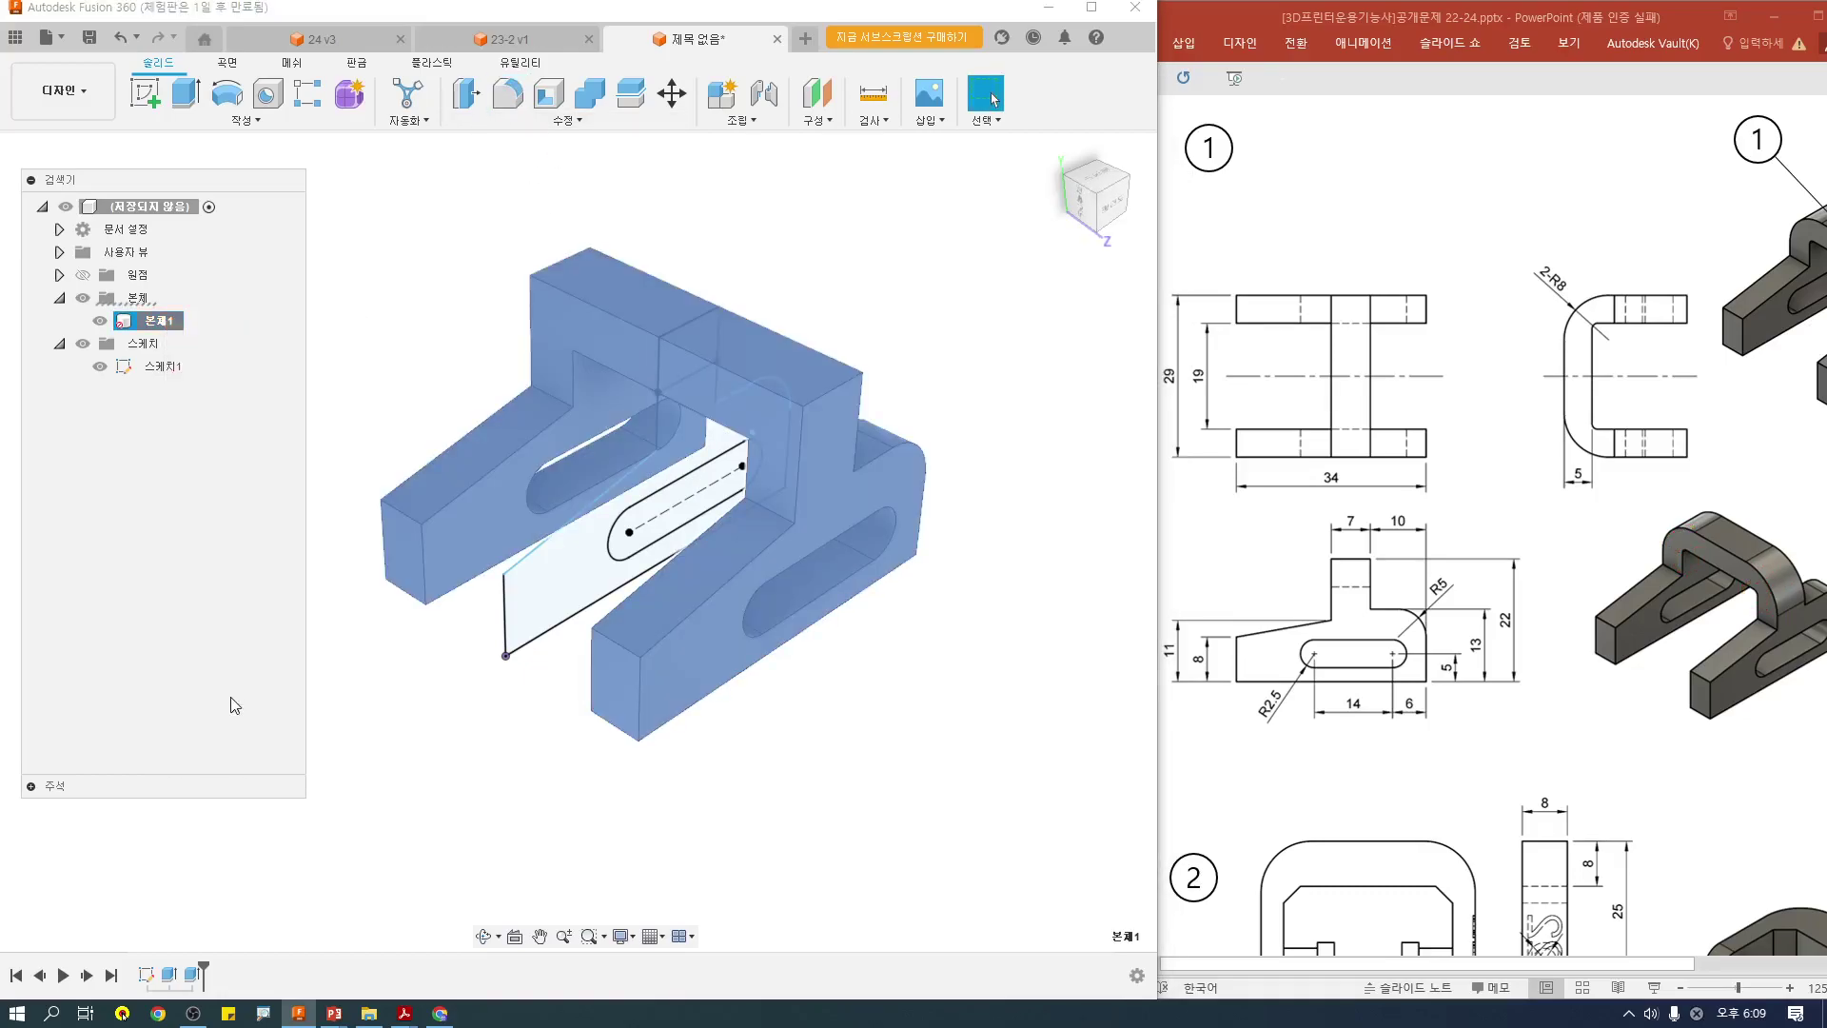
Step: Fillet the two outer top edges of the bridge with an 8 mm radius
left_click(507, 92)
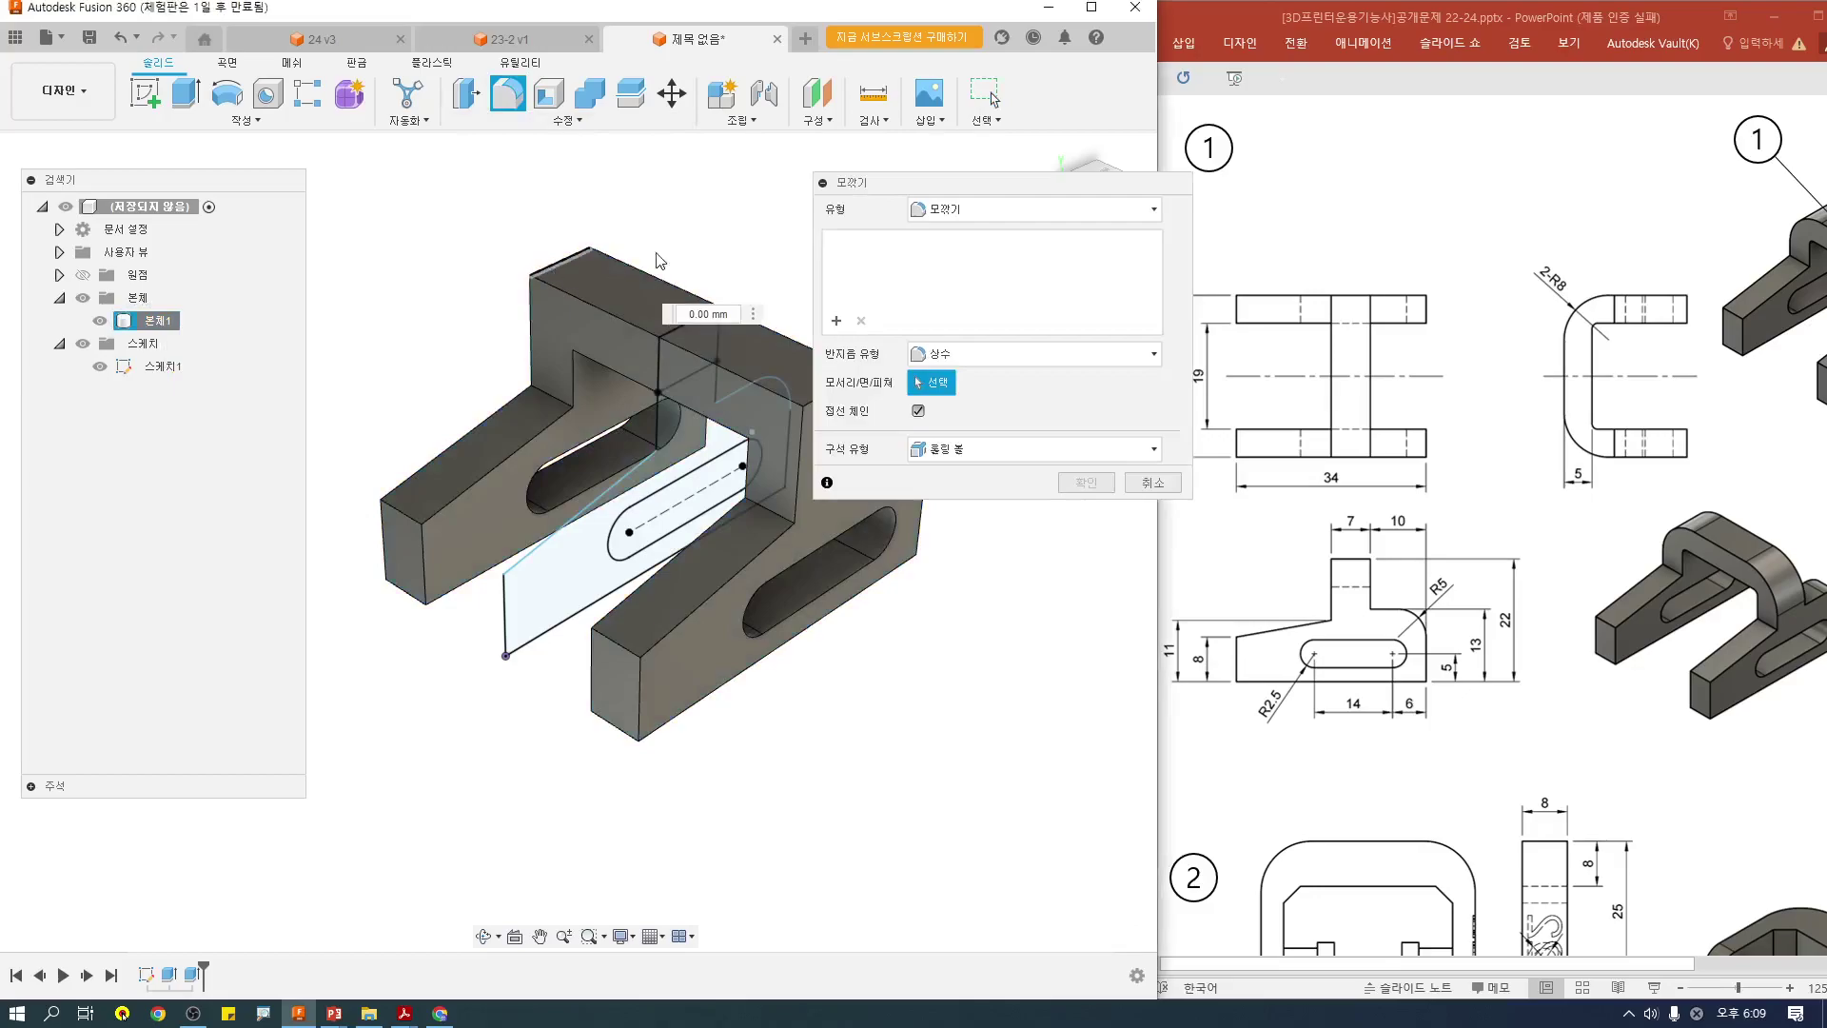
left_click(559, 263)
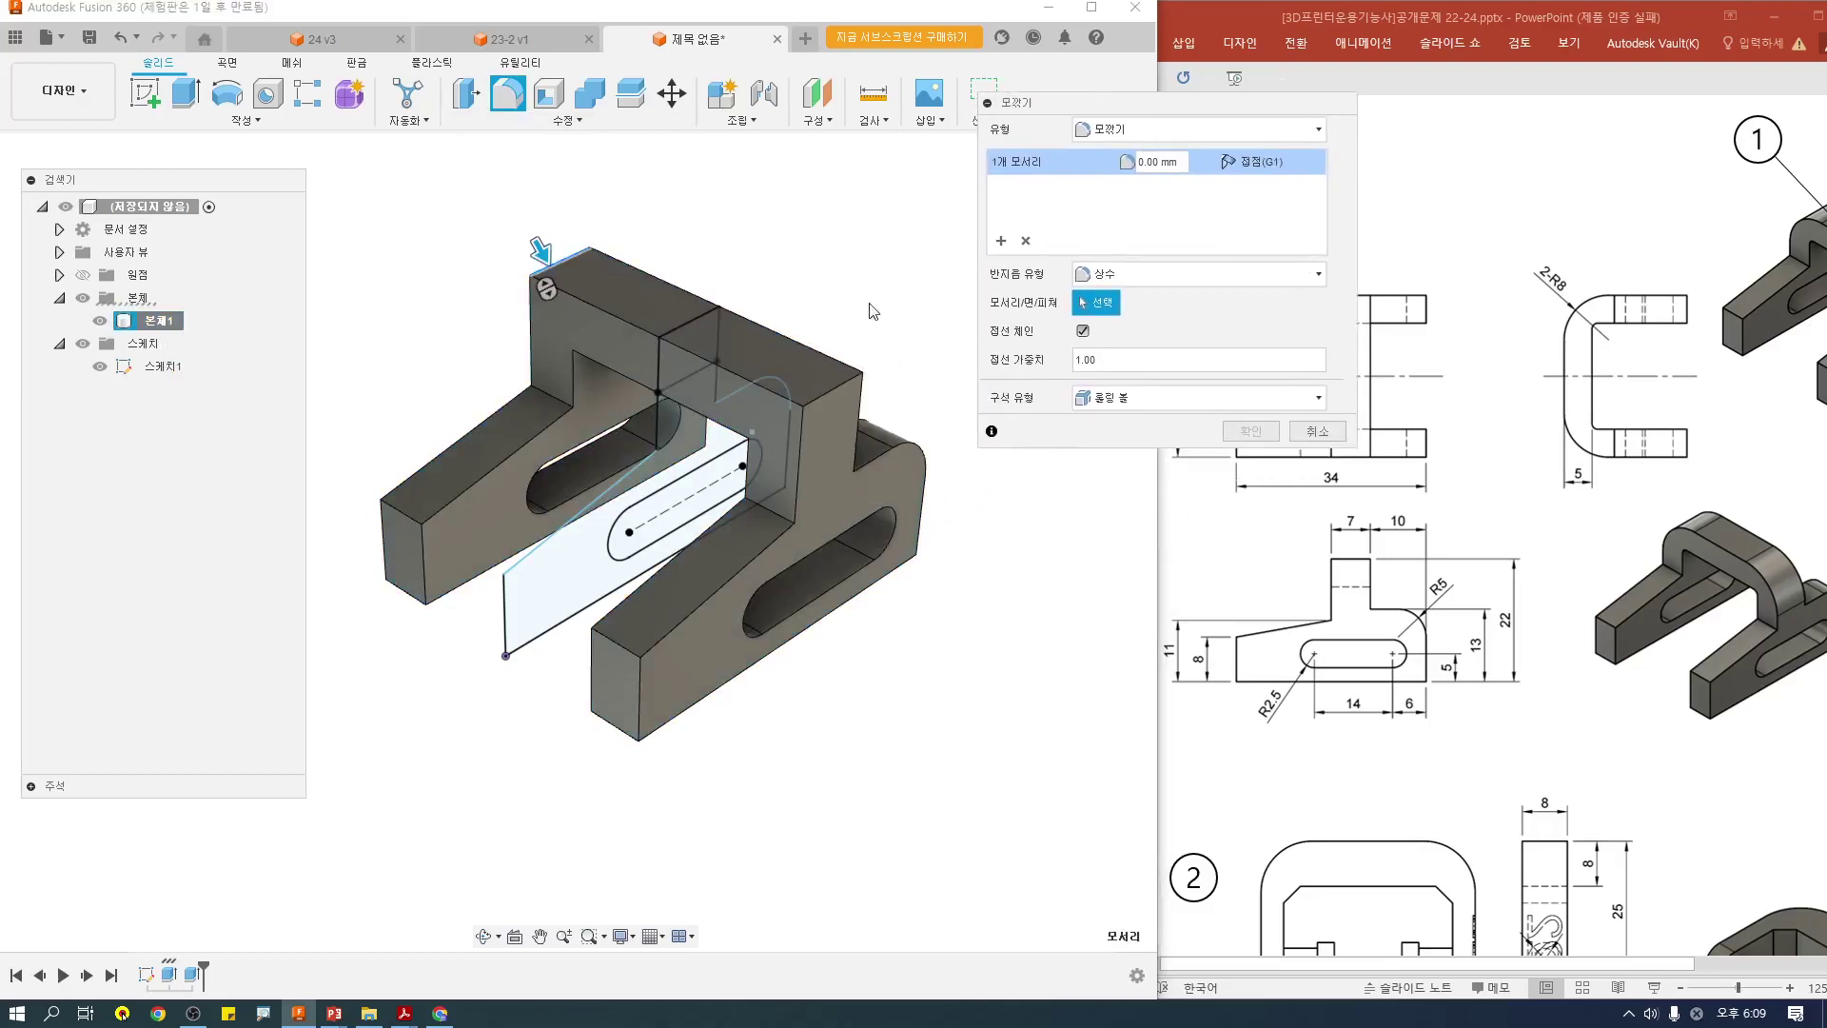
left_click(837, 379)
type("8")
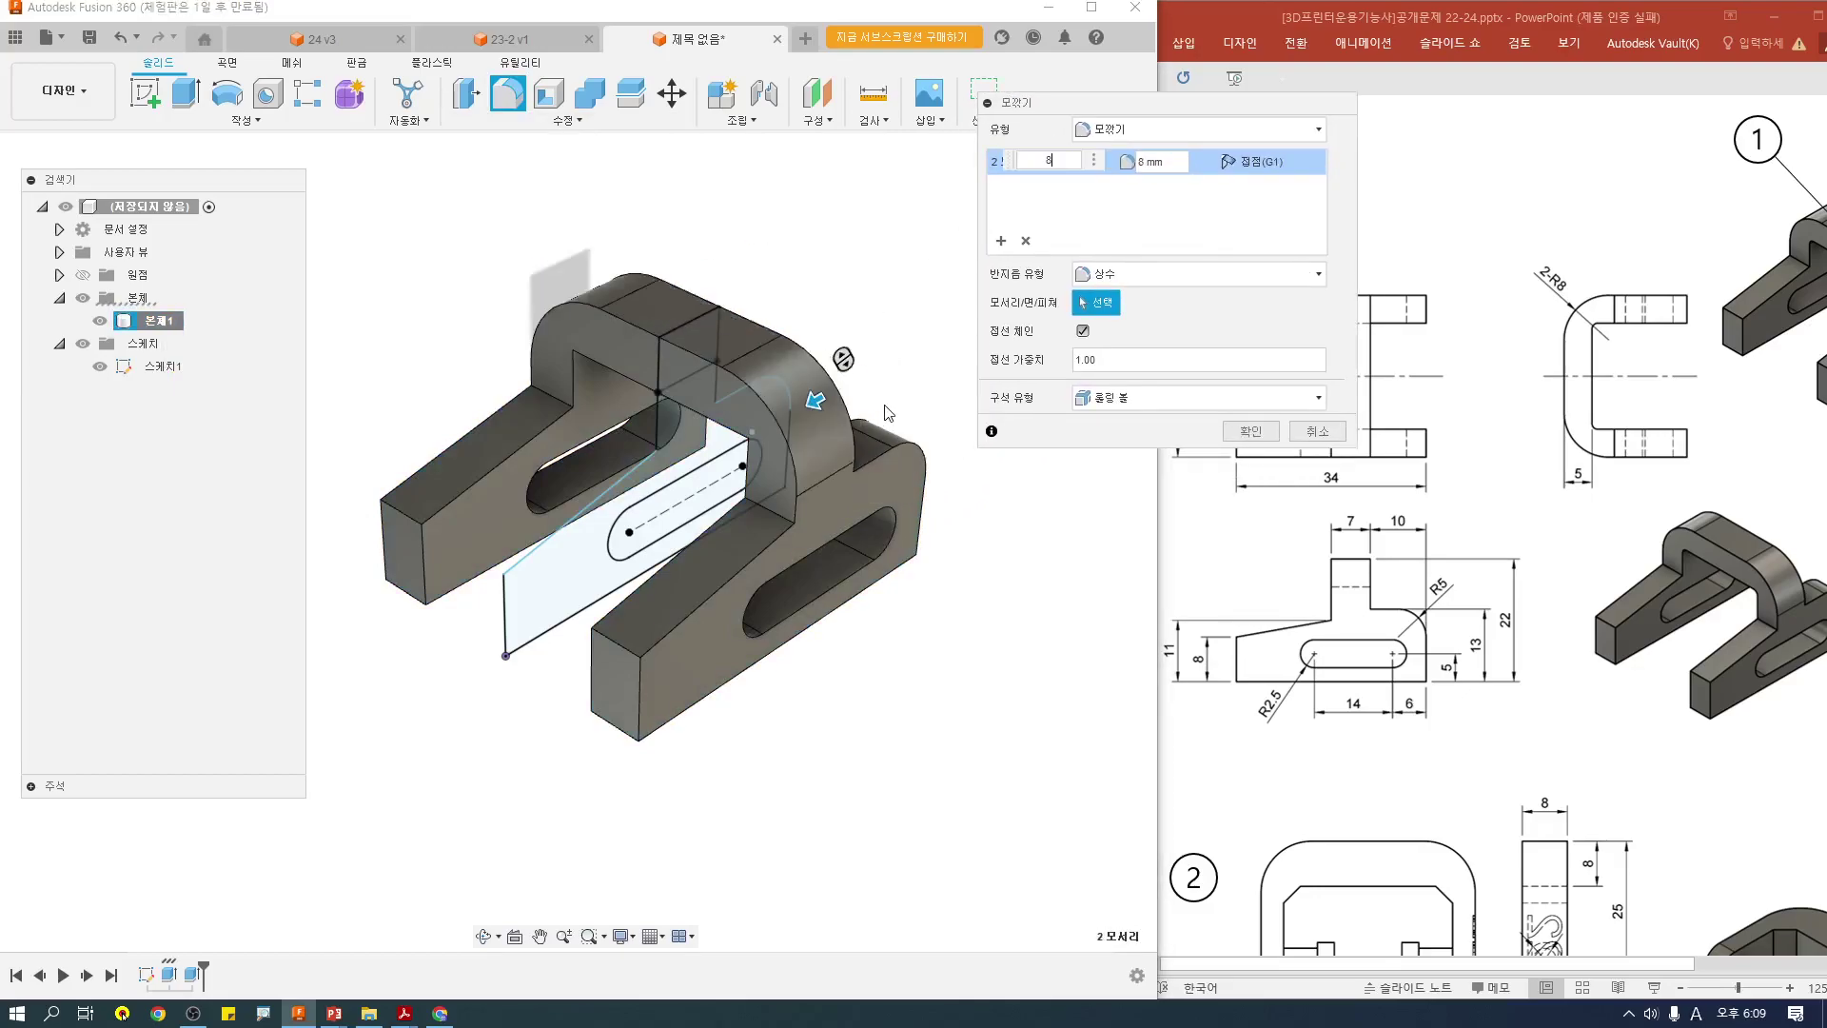
key("Return")
Step: Fillet the two inner edges under the bridge with a 1 mm radius and hide the profile sketch
key("f")
left_click(592, 341)
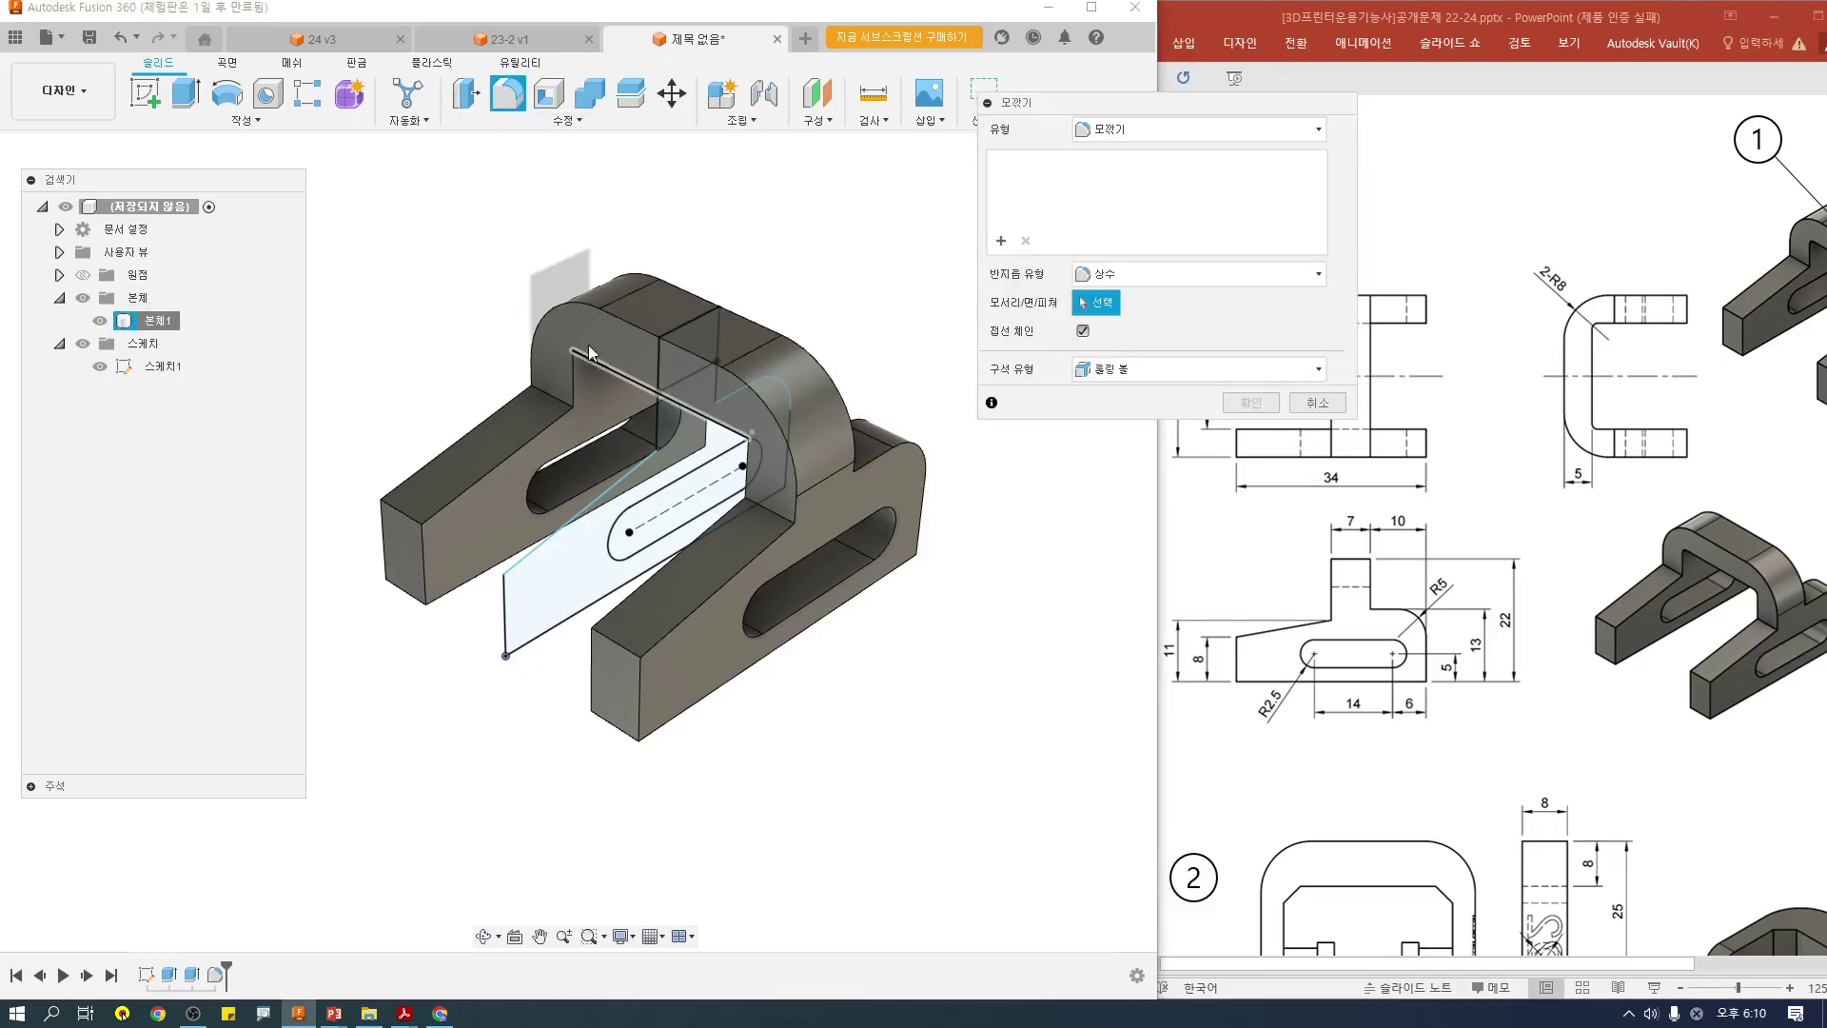
left_click(764, 435)
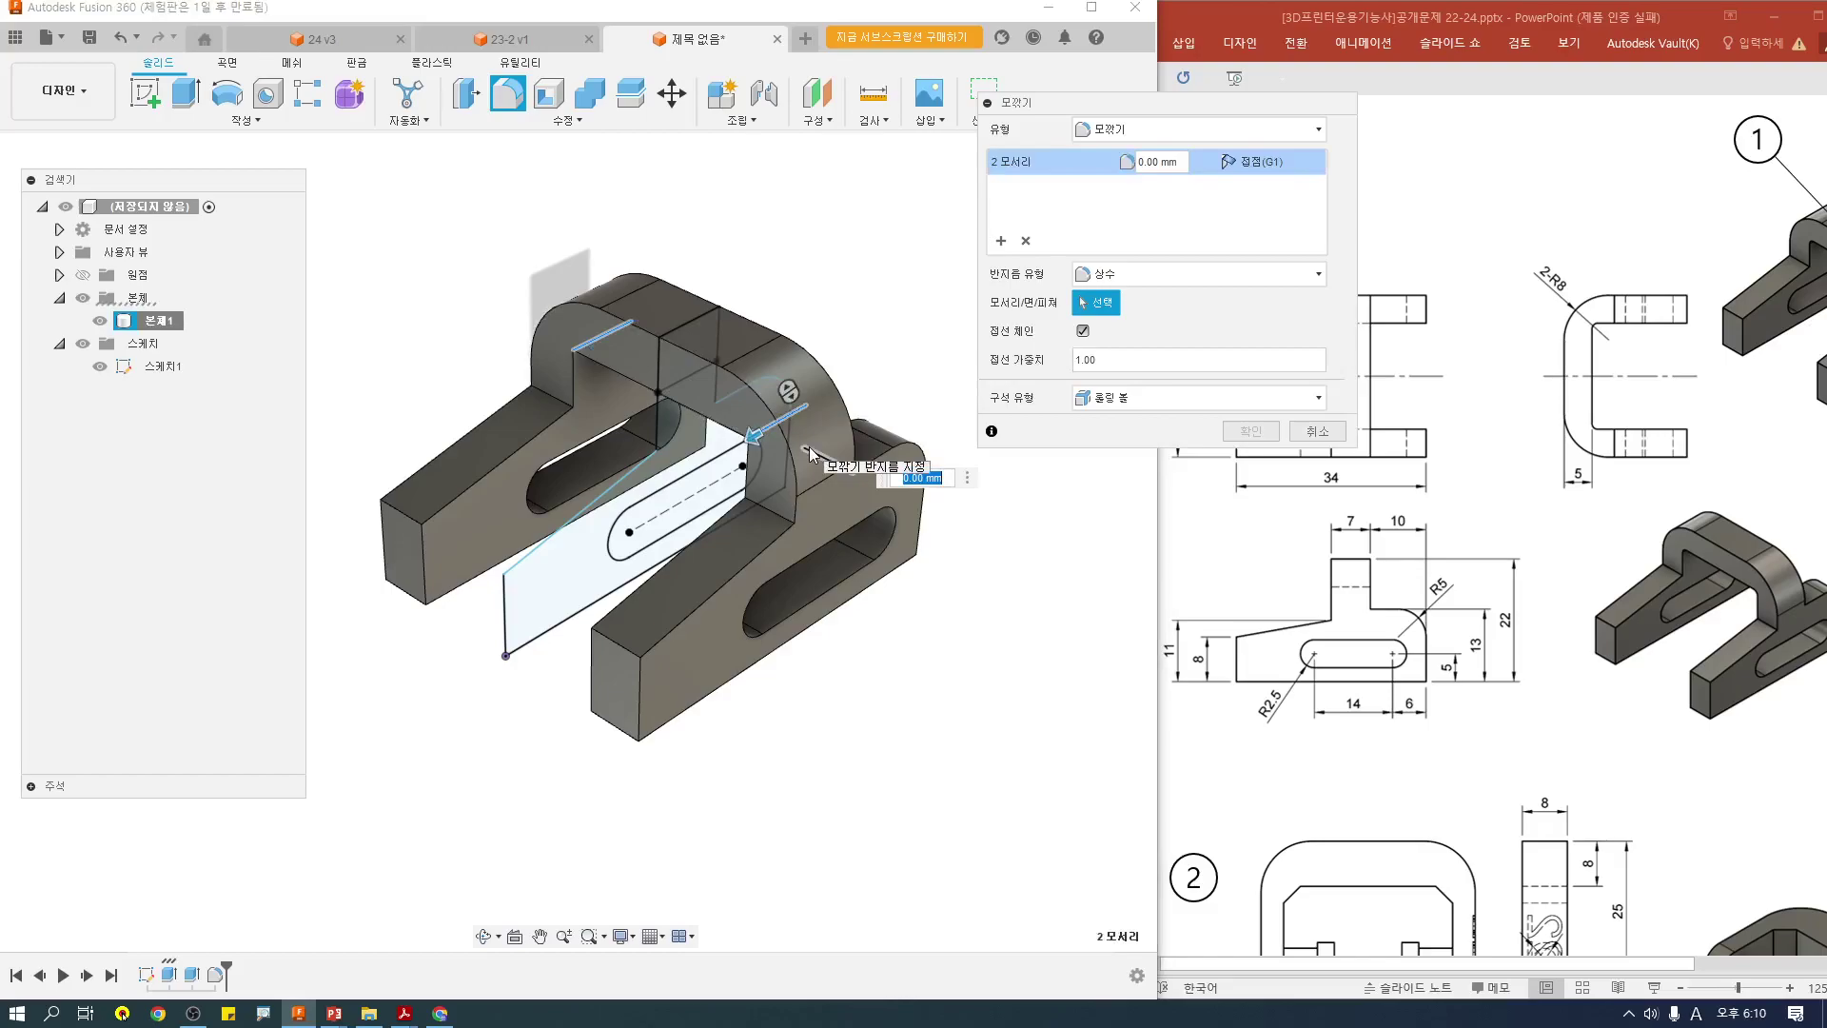
type("1")
key("Return")
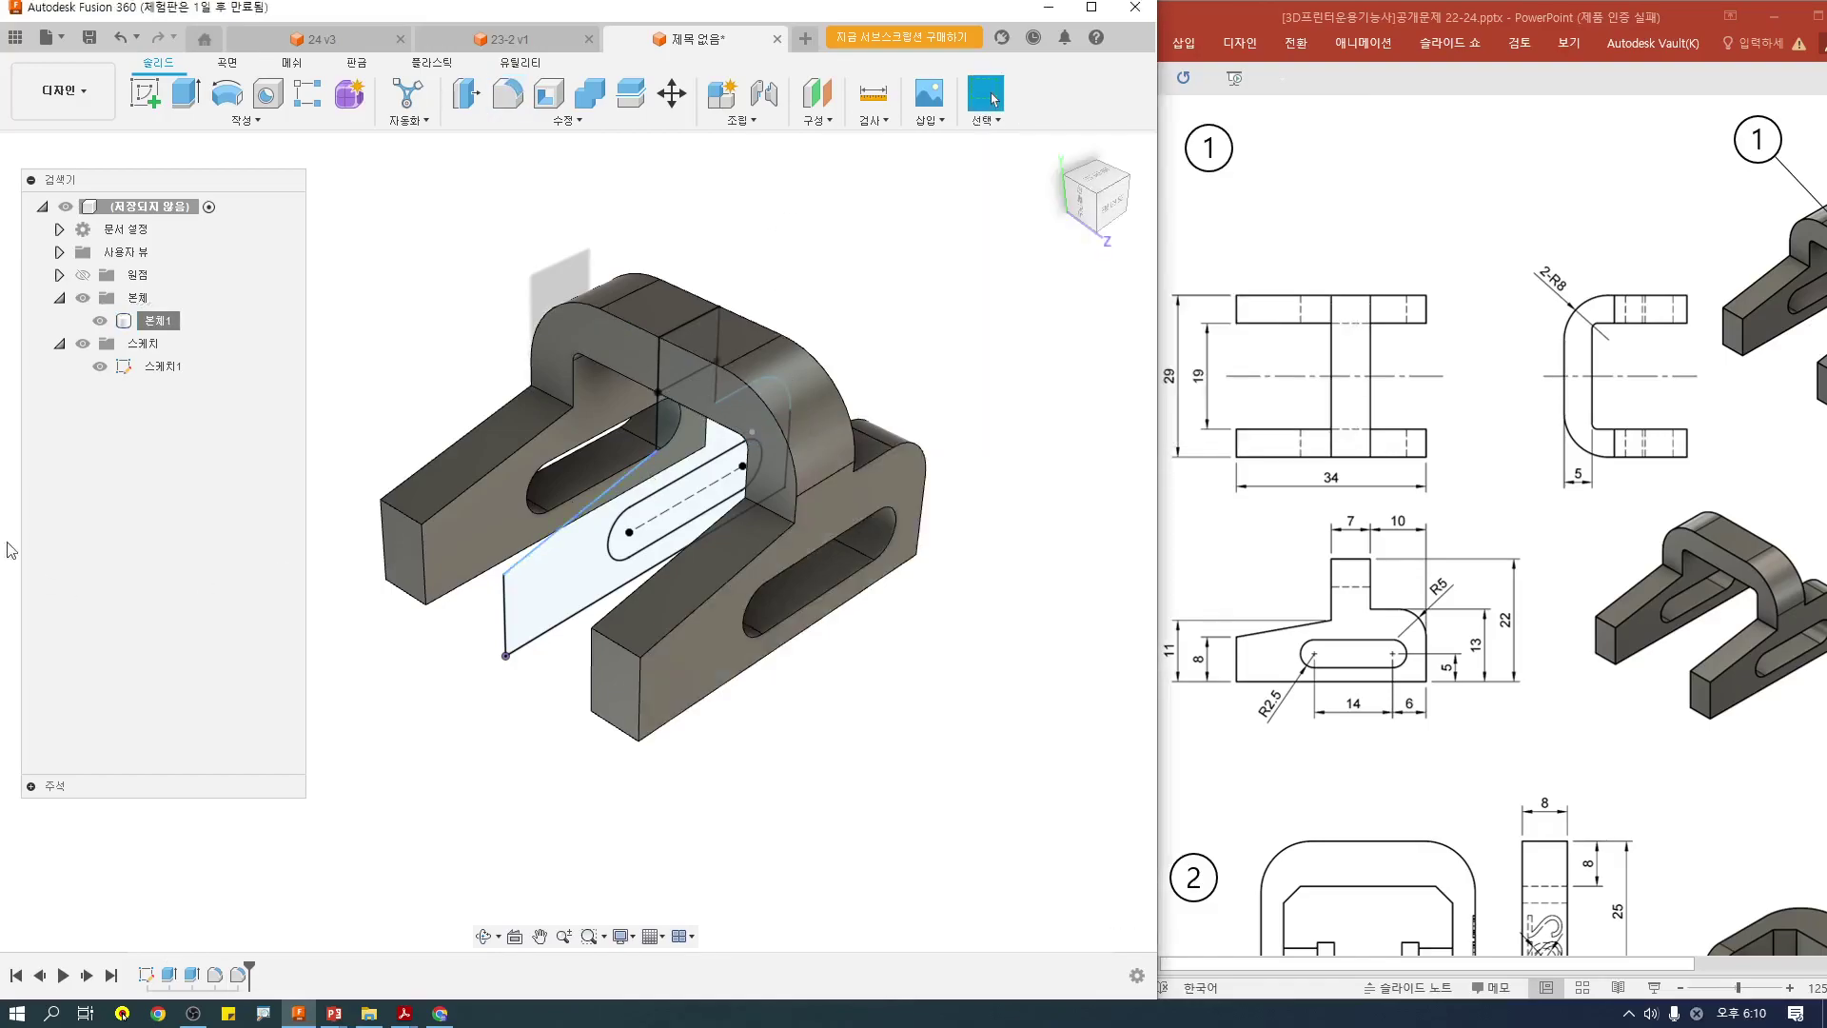
left_click(99, 367)
left_click(863, 657)
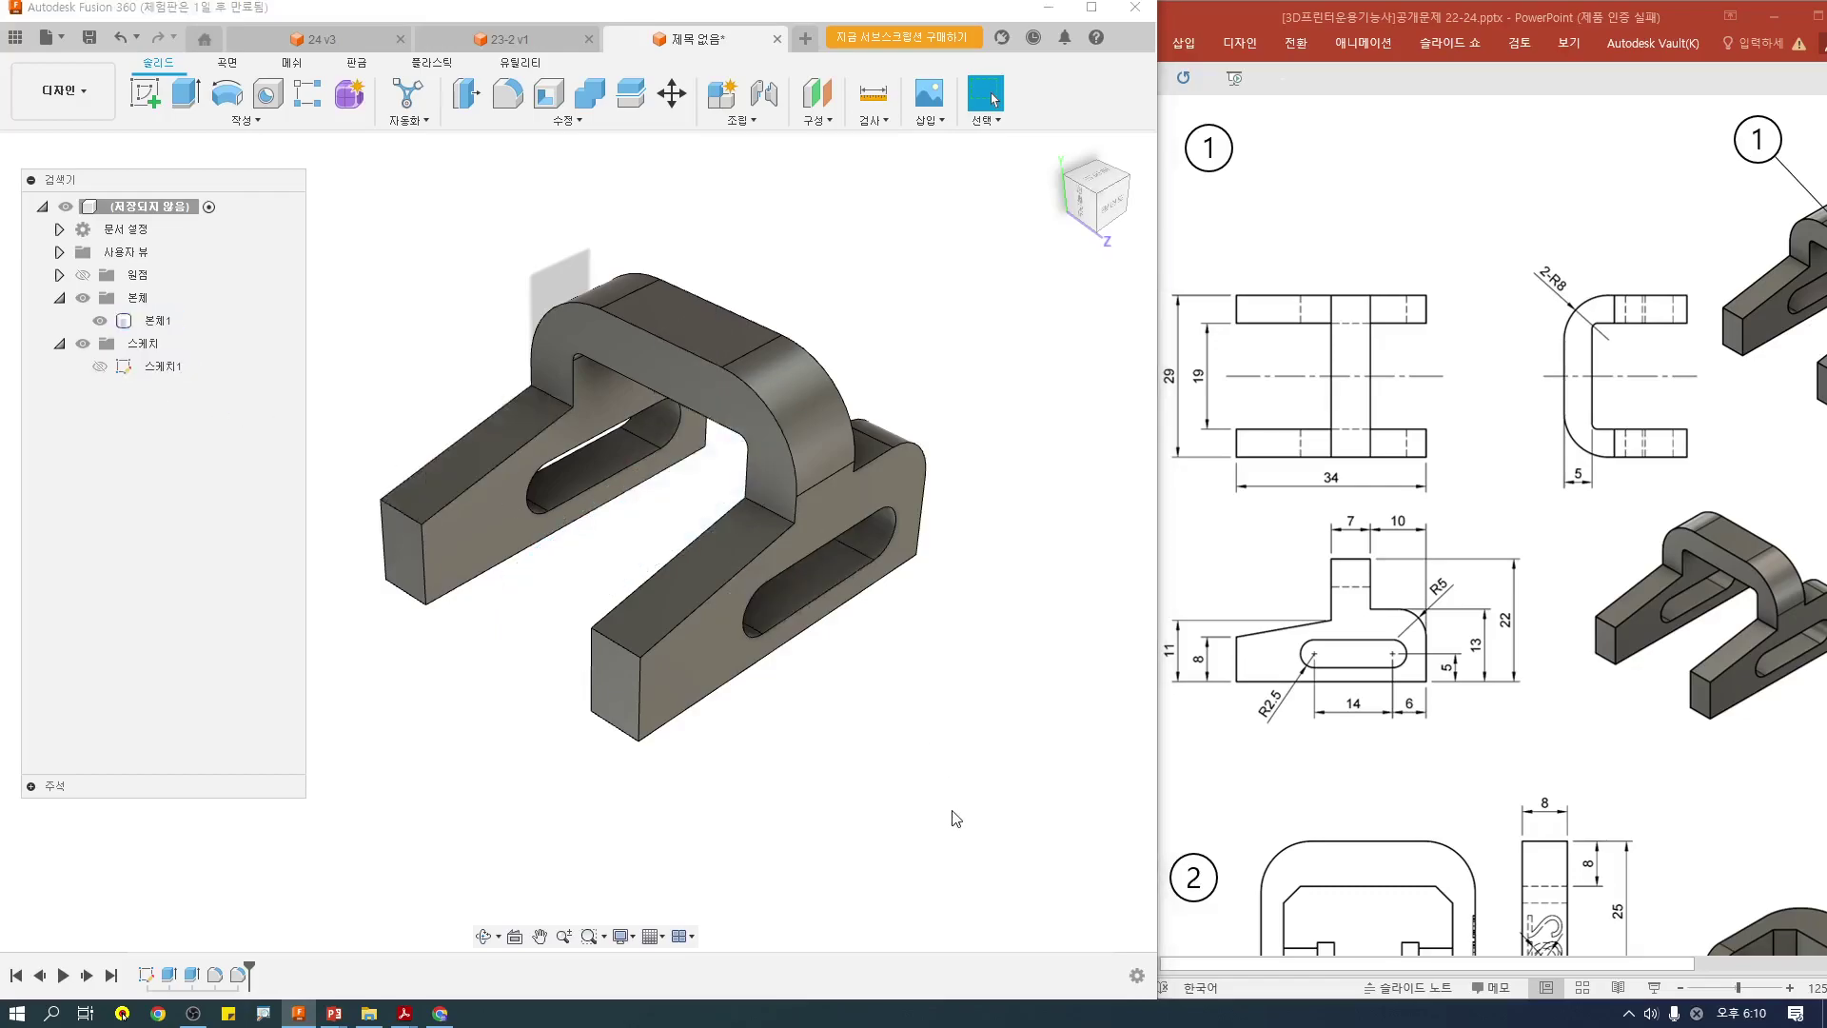
Step: Examine part 2 on the exam drawing in PowerPoint, especially its side view and dimensions
left_click(1466, 634)
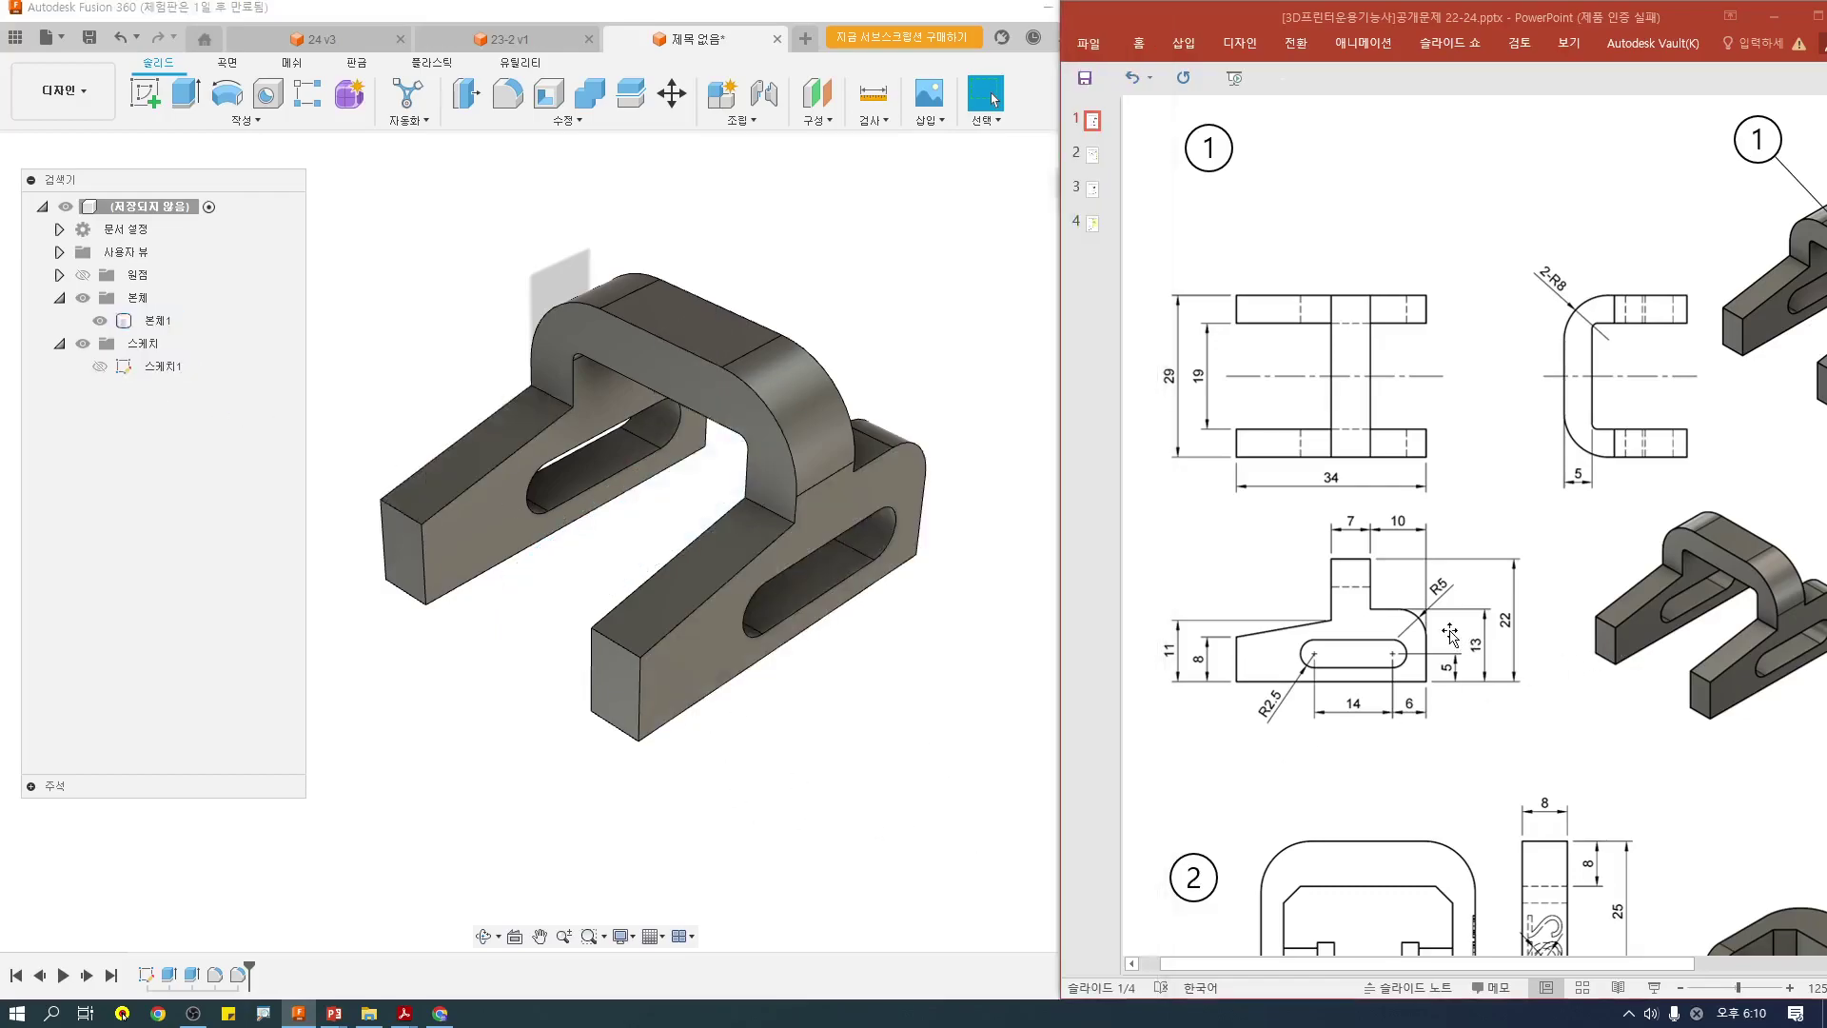
scroll(1422, 624, "down", 2, "ctrl")
scroll(1458, 702, "down", 1)
scroll(1458, 701, "down", 1)
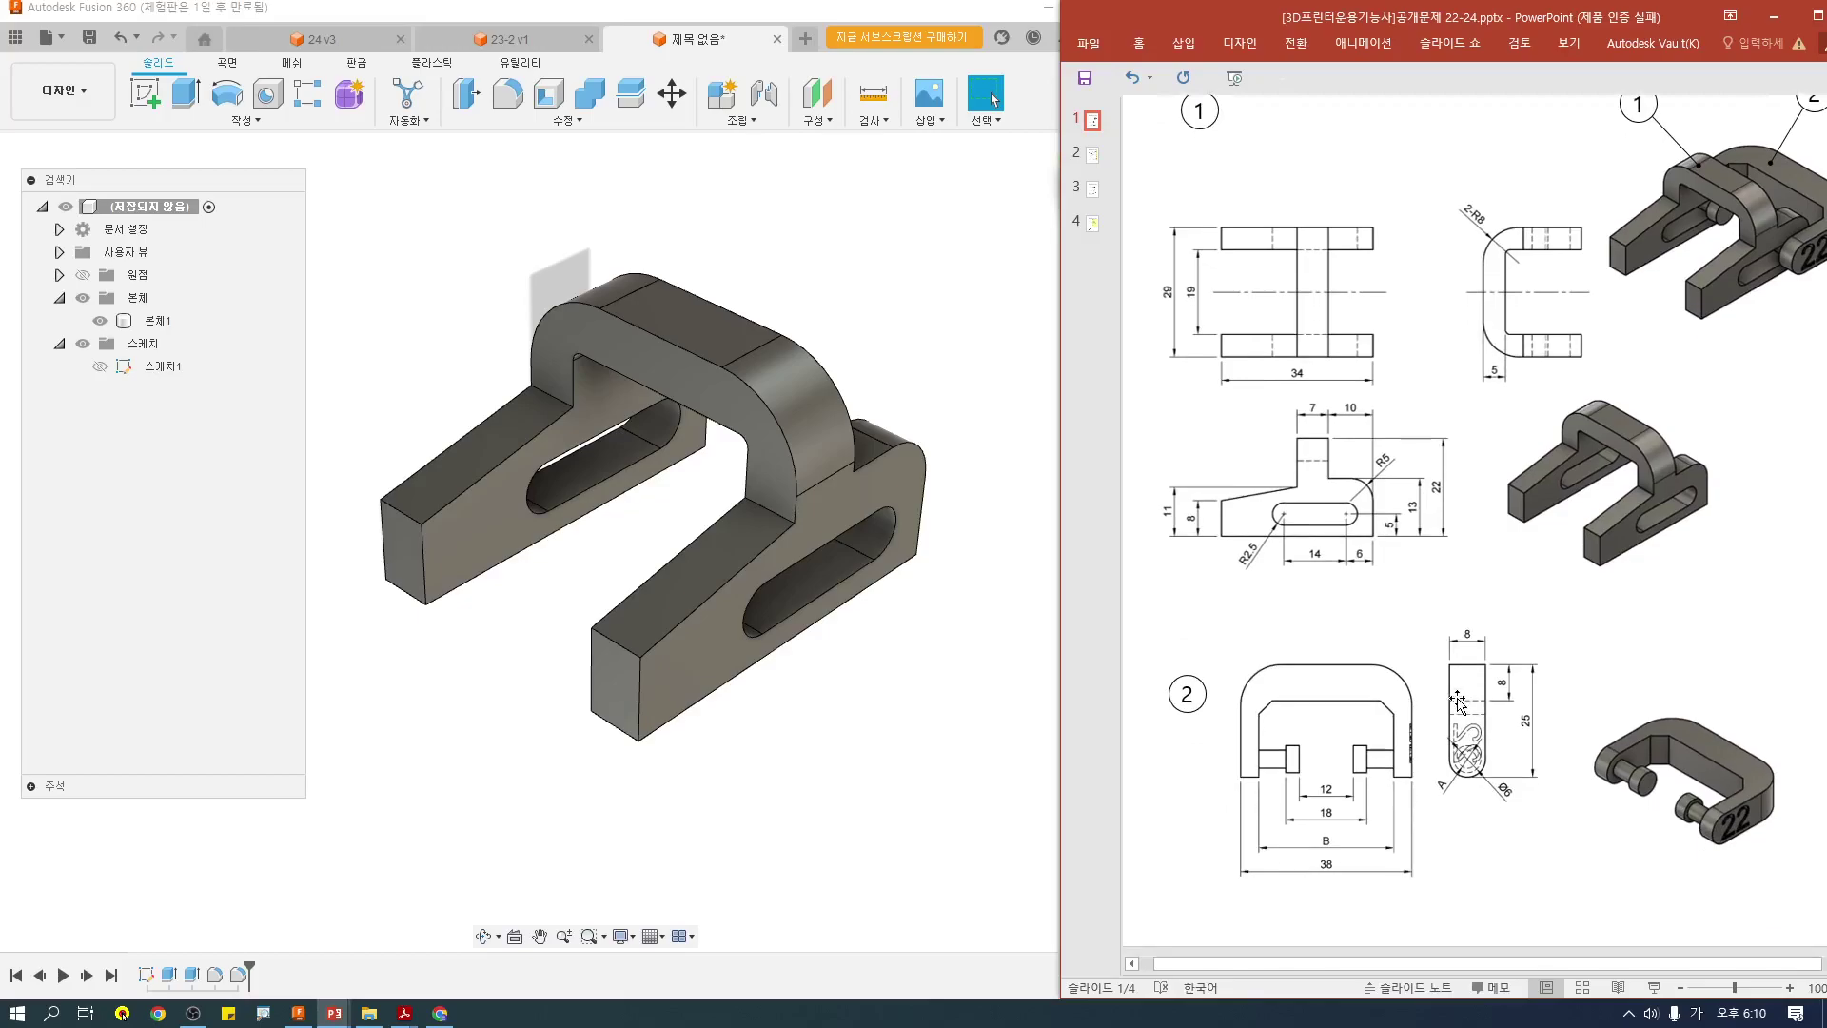
scroll(1585, 798, "up", 2, "ctrl")
scroll(1551, 838, "down", 3)
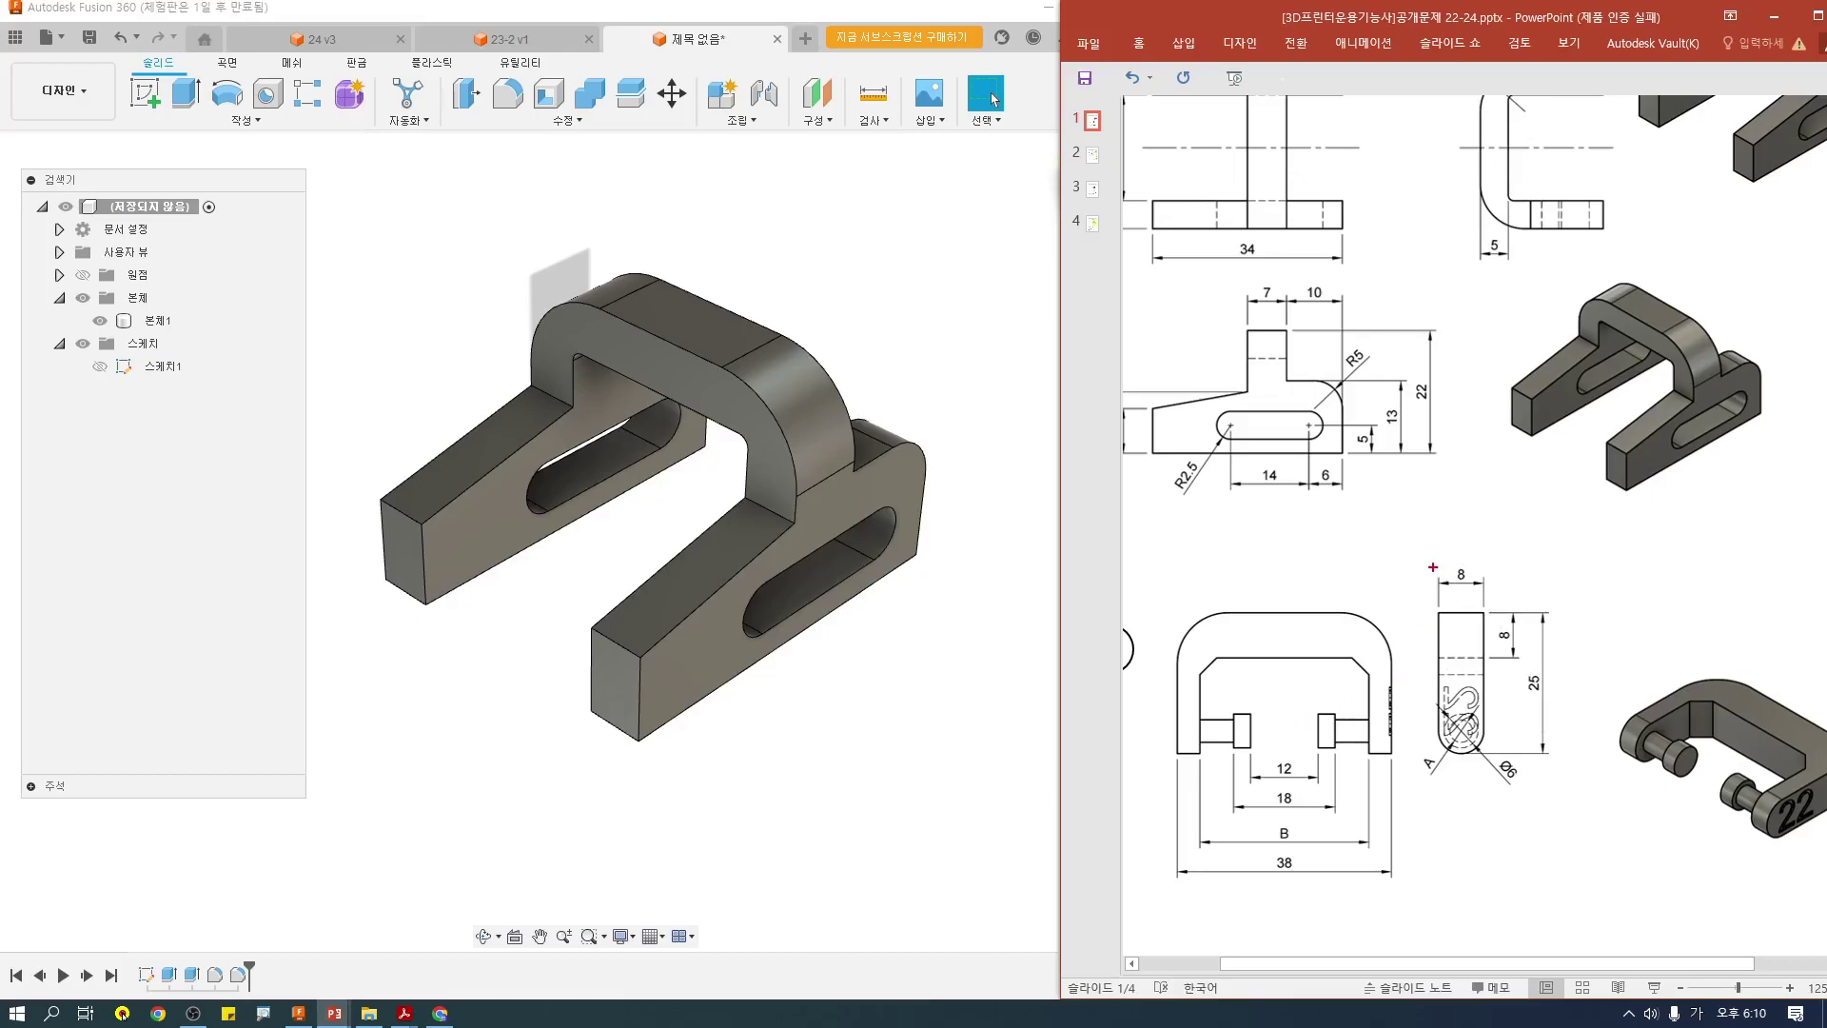
left_click_drag(1412, 547, 1568, 796)
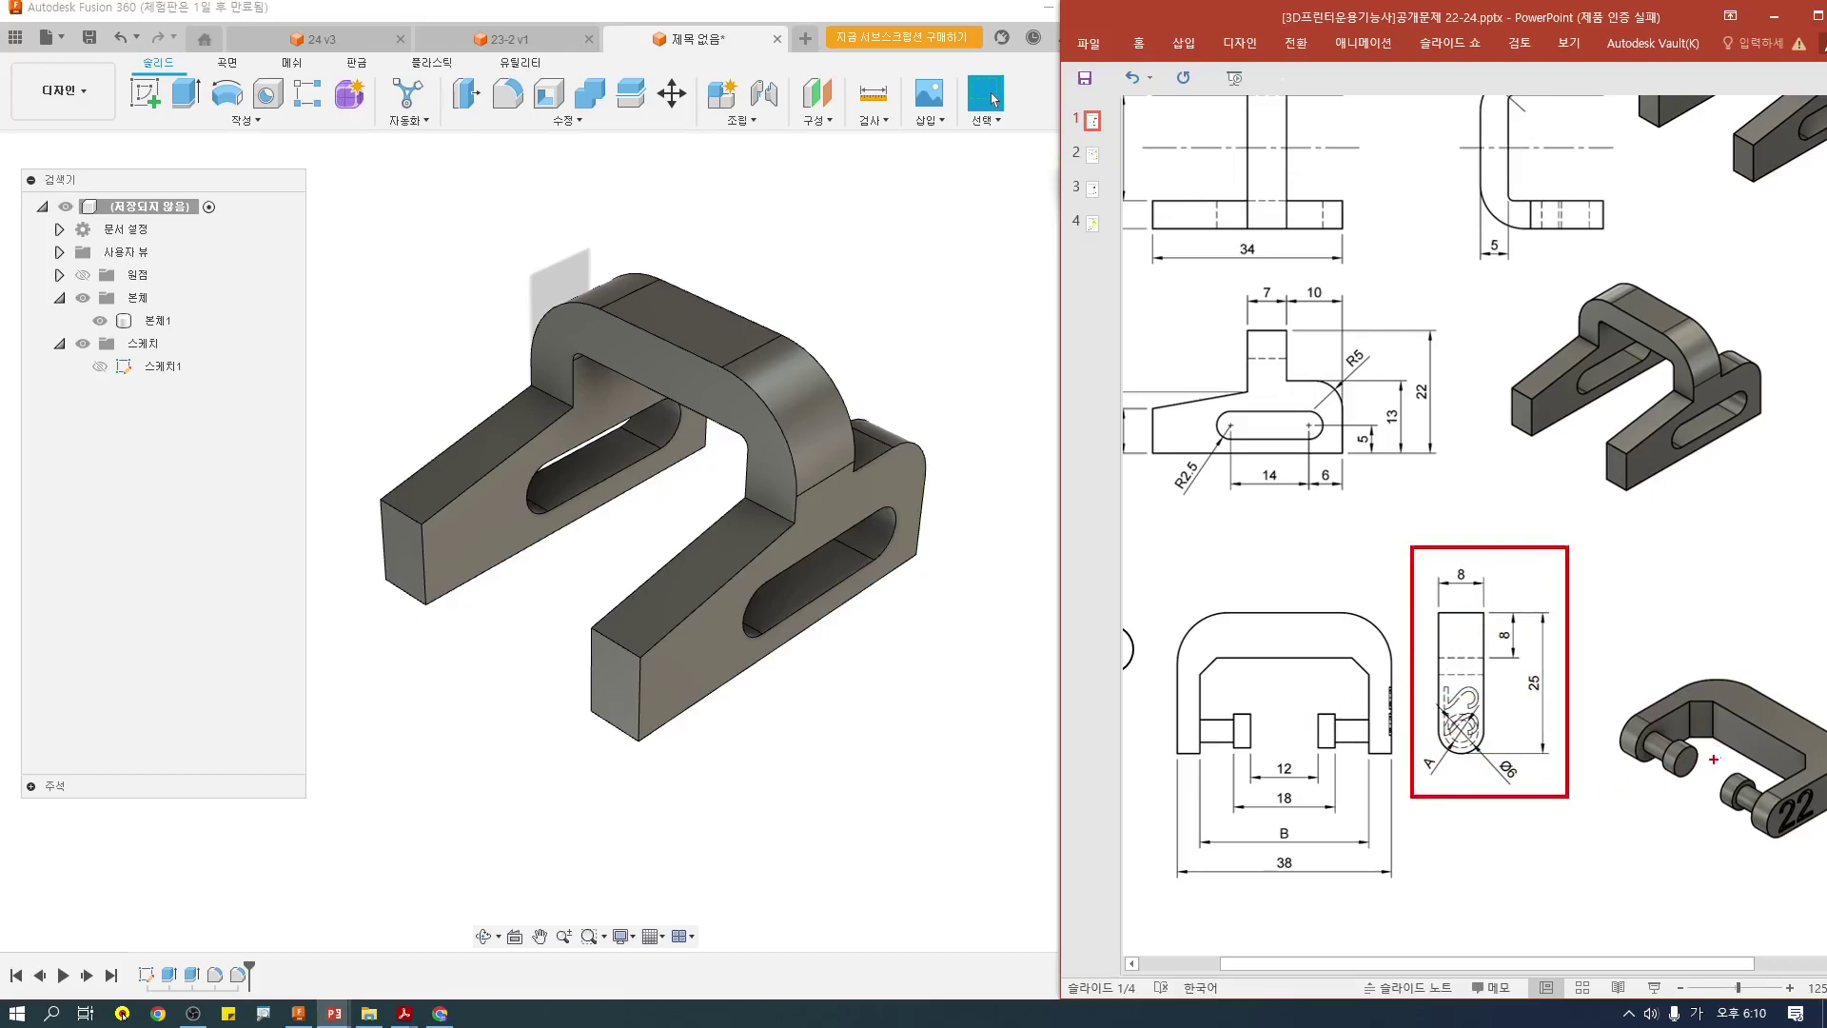
key("Escape")
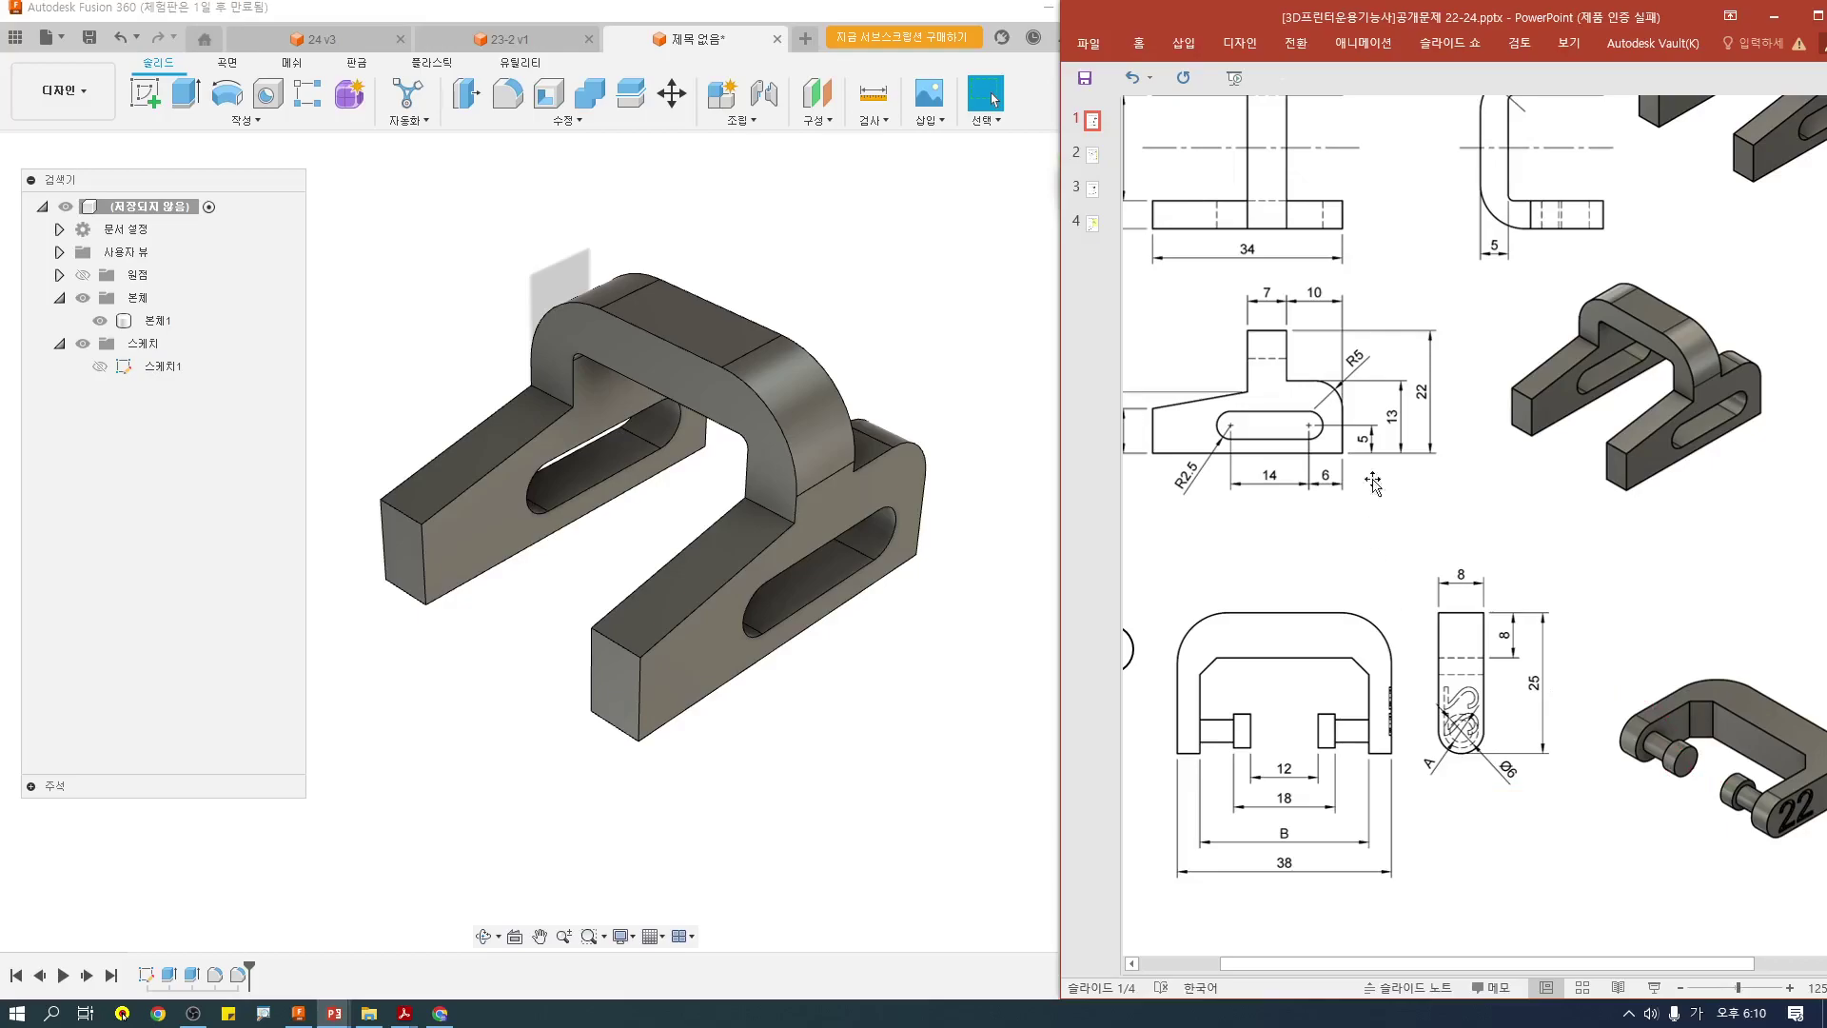
Step: Show the profile sketch in Fusion 360, start a new sketch on the same plane and hide the body
left_click(98, 370)
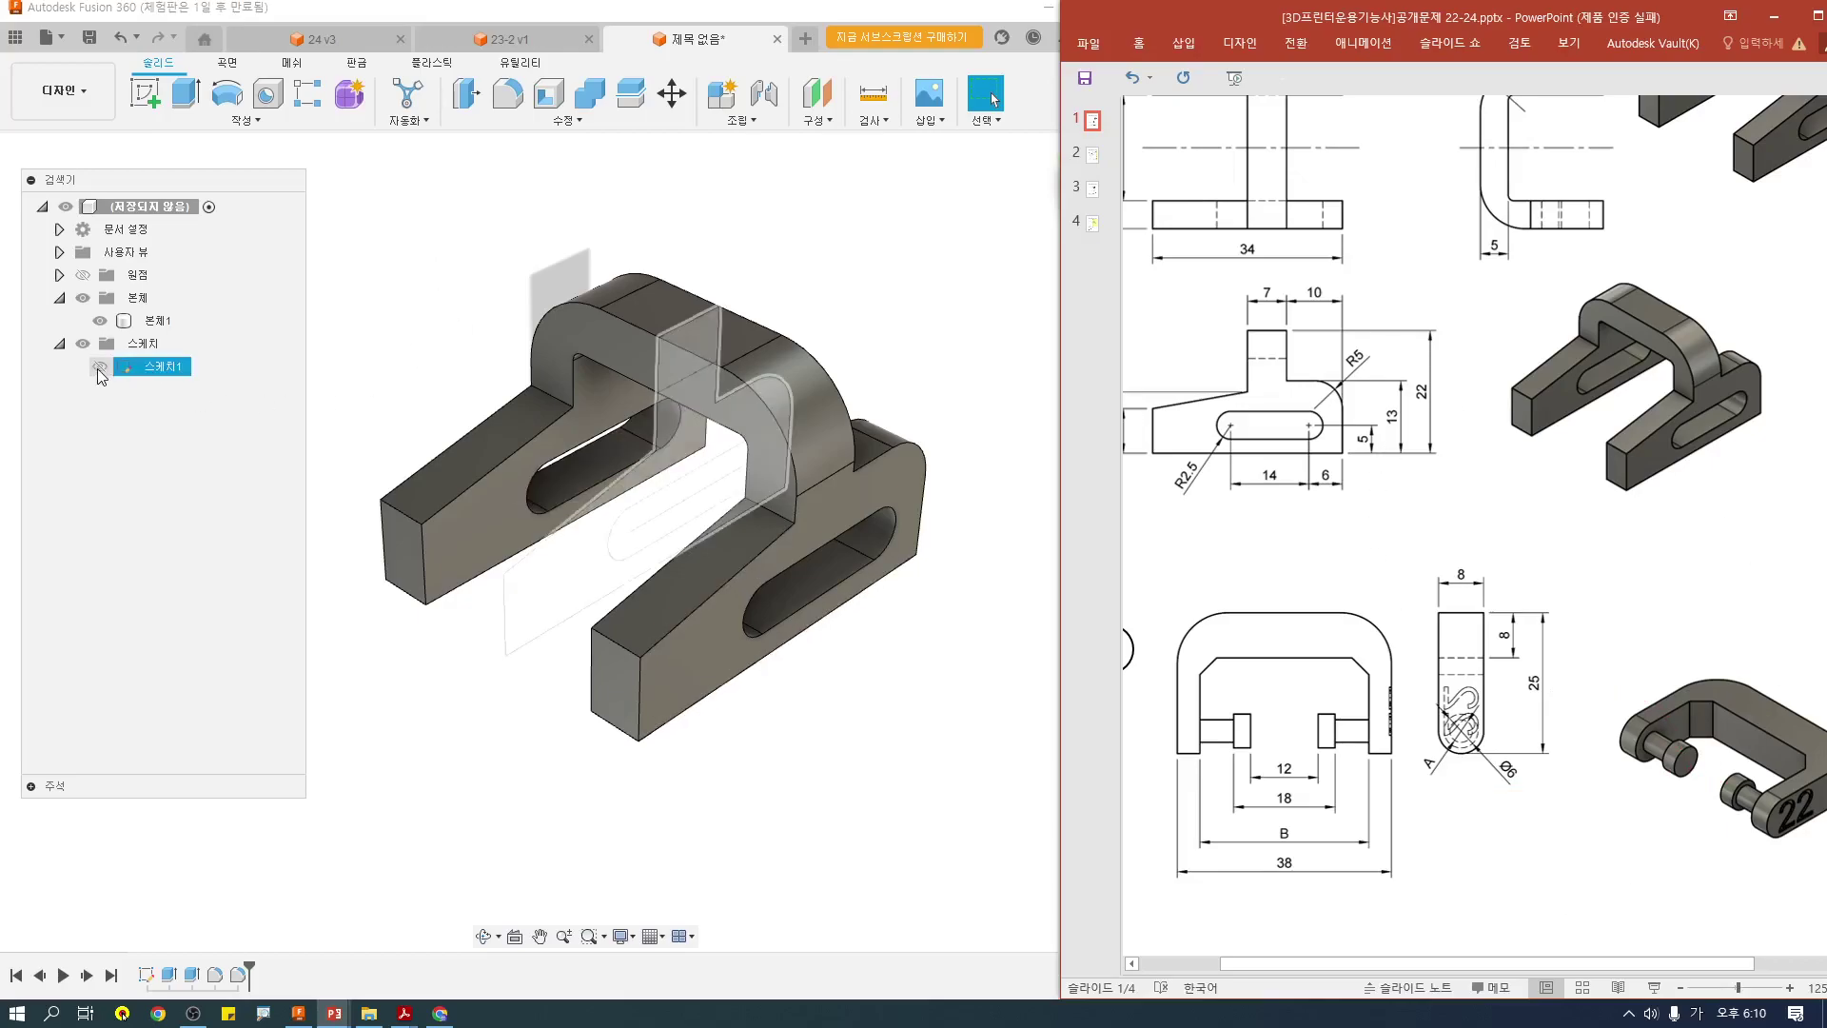
left_click(100, 367)
left_click(142, 95)
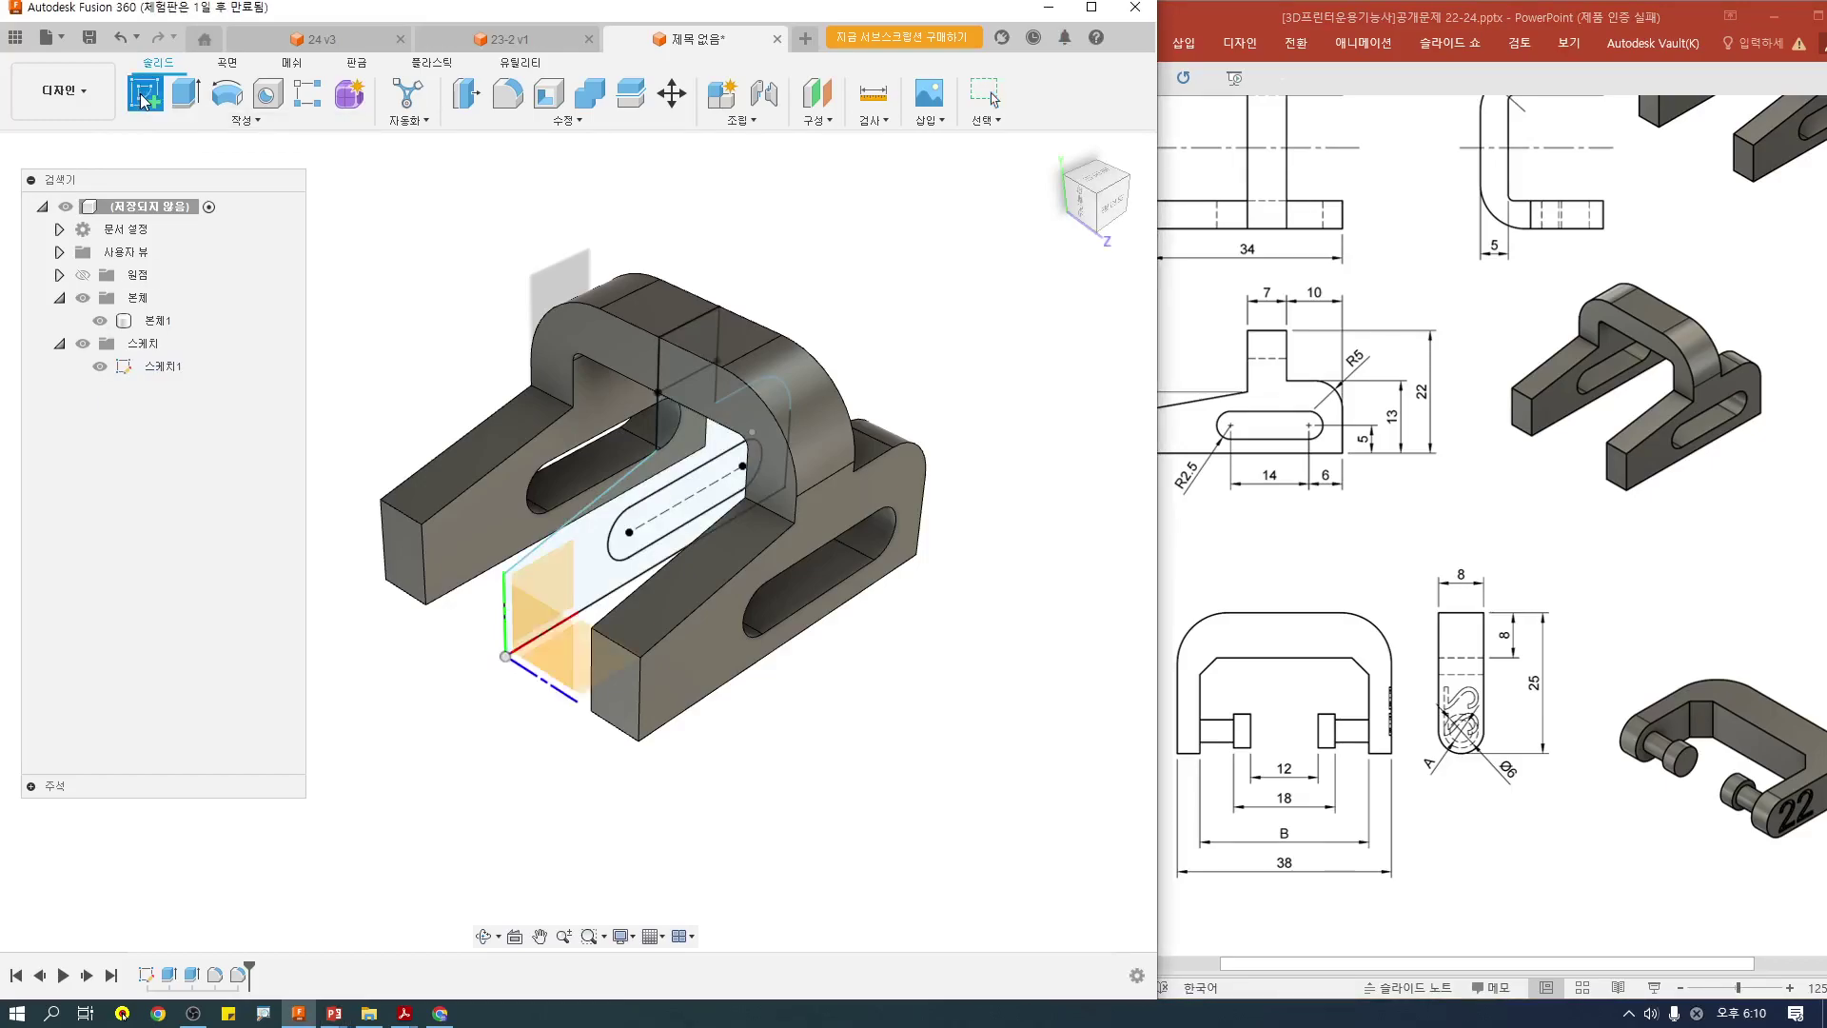
left_click(563, 585)
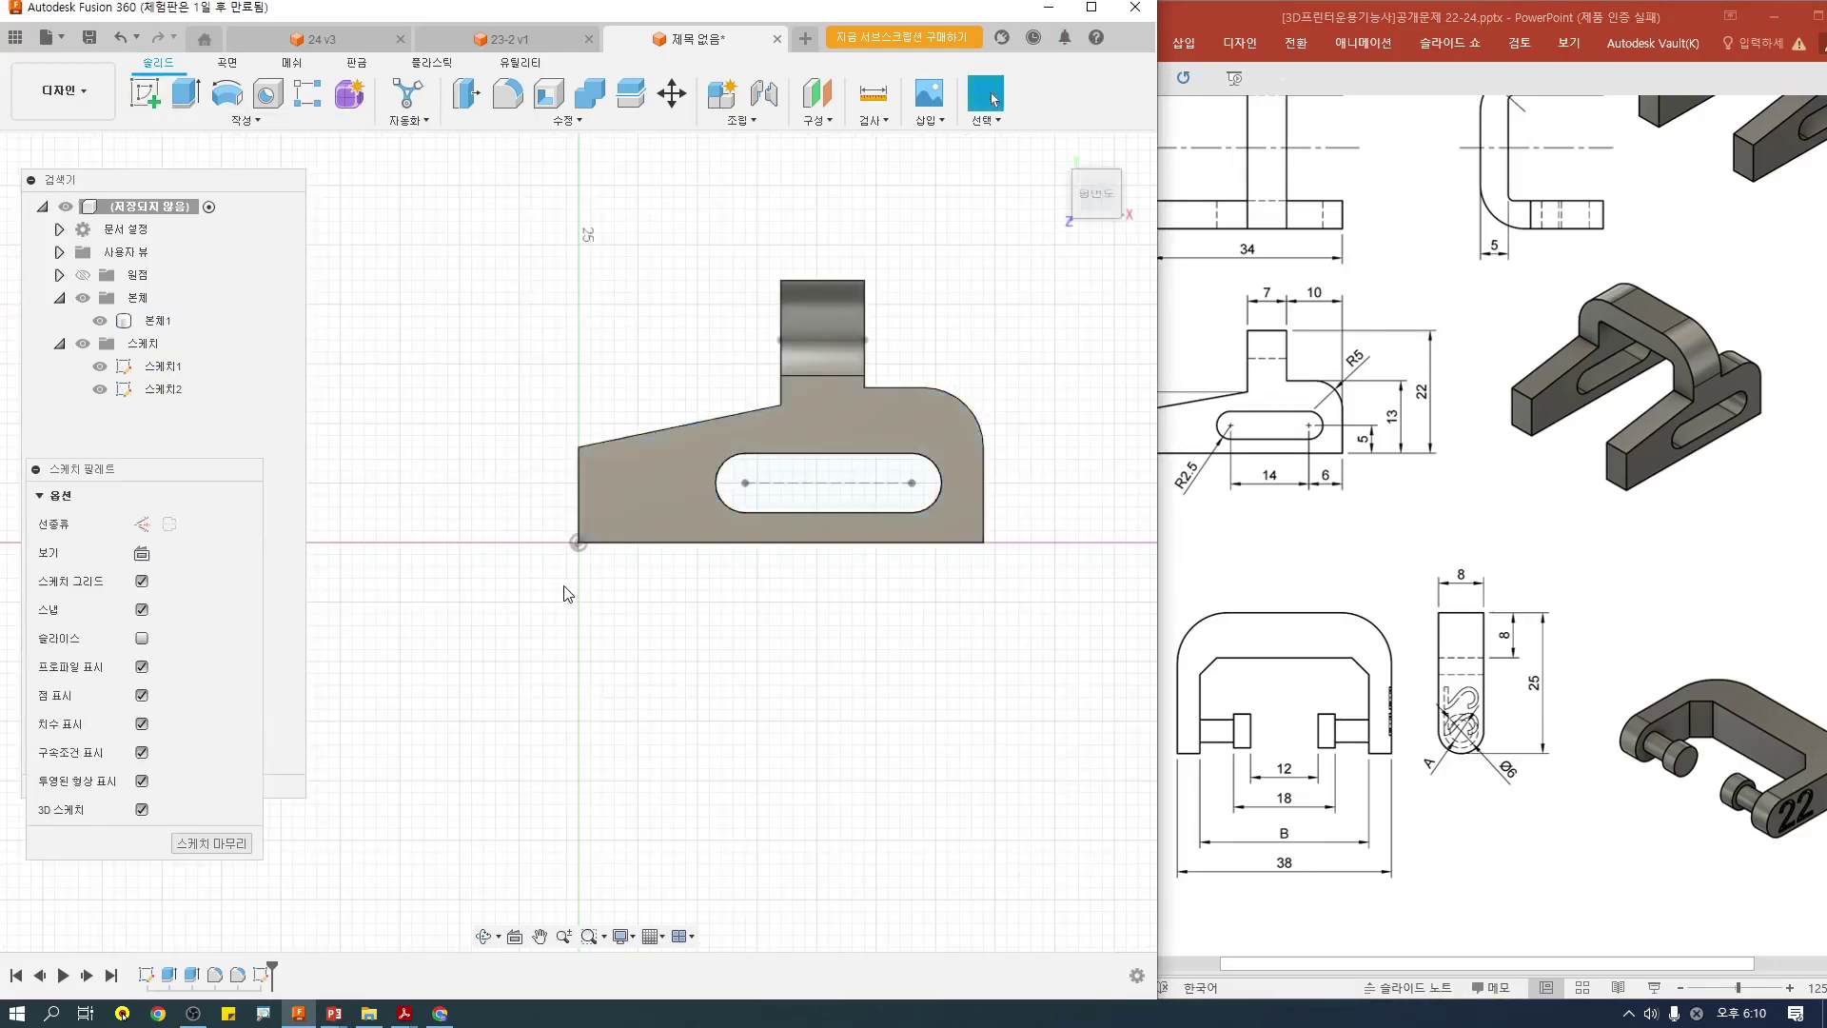
left_click(99, 321)
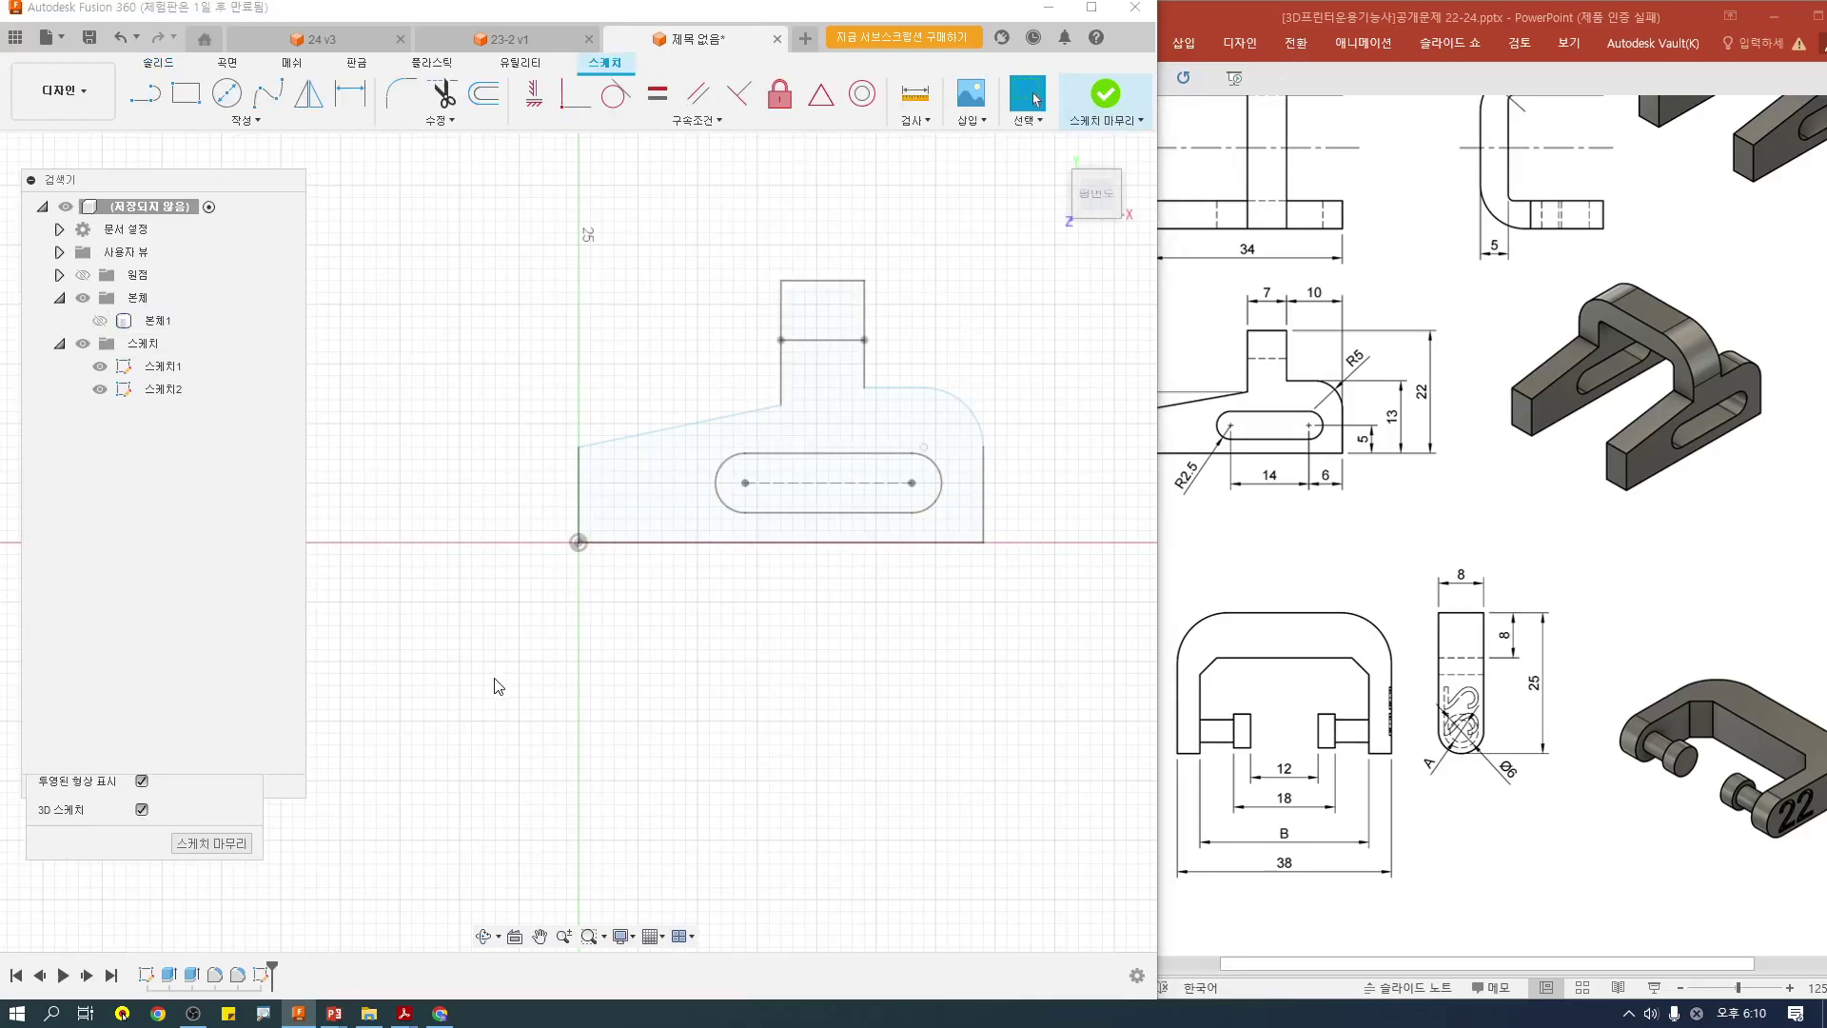
left_click(99, 366)
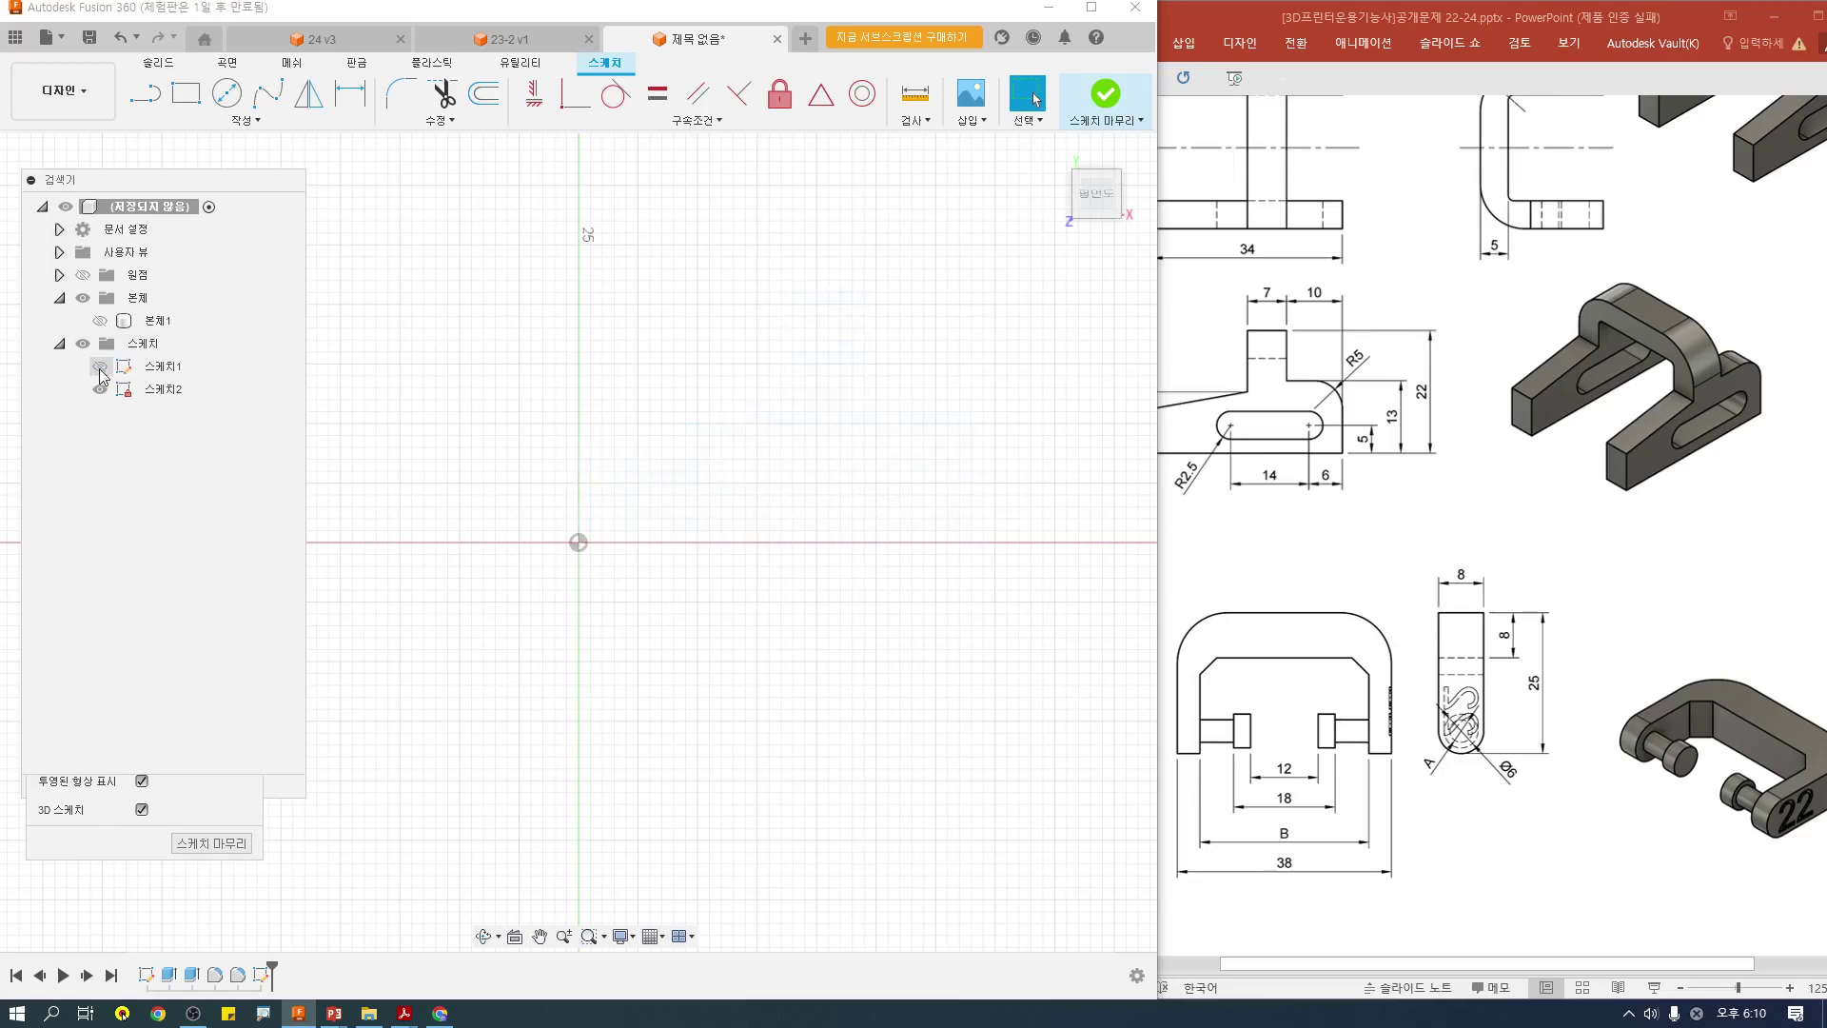
left_click(100, 370)
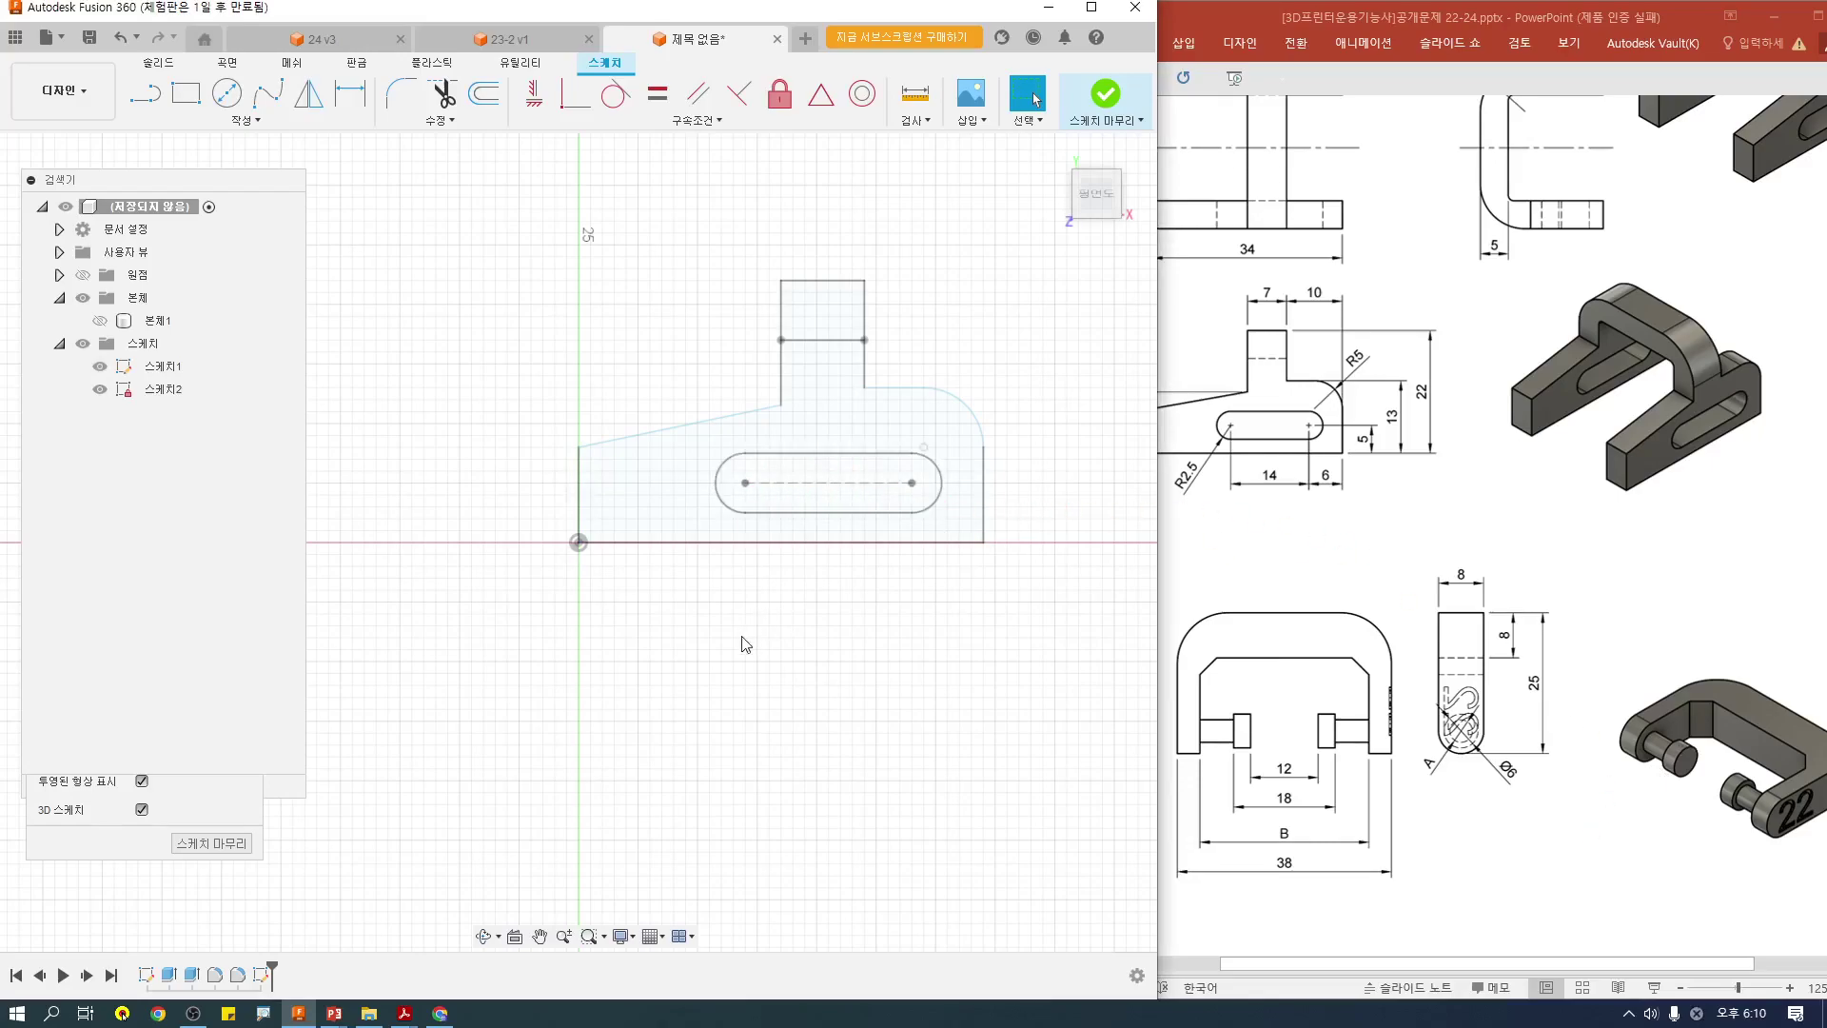
left_click(1557, 971)
scroll(1654, 647, "up", 3)
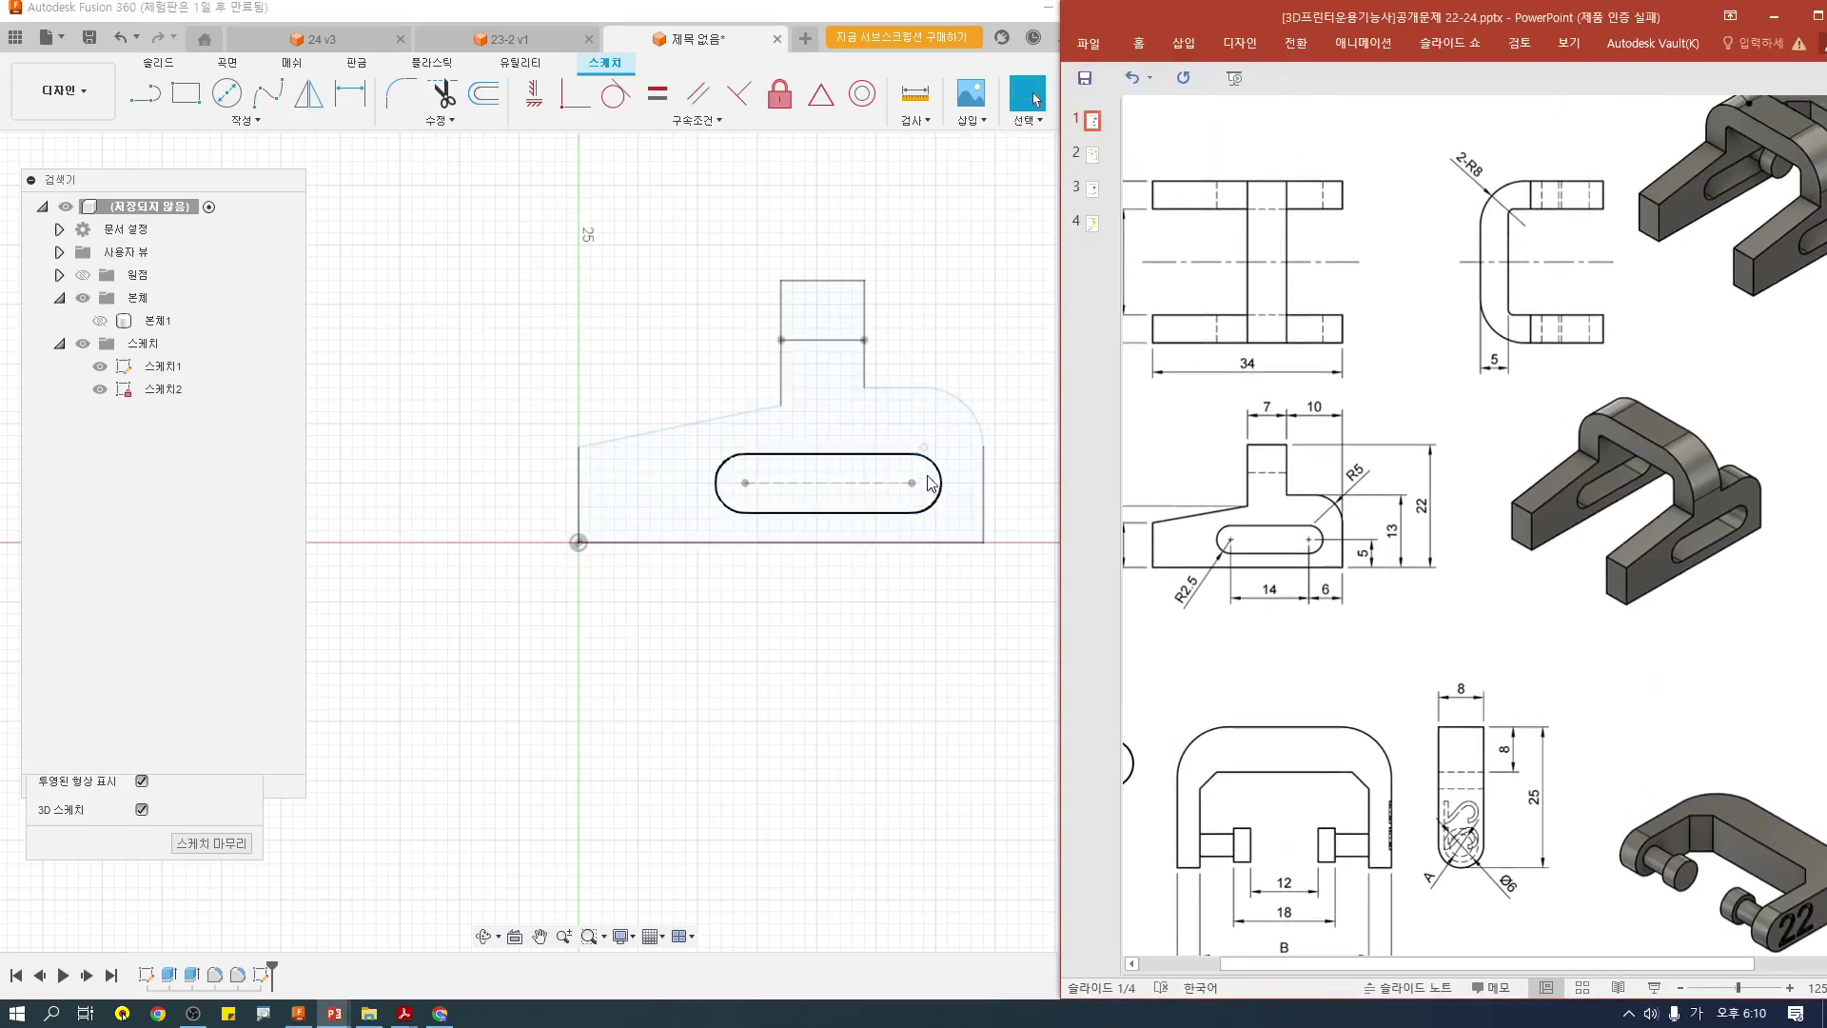
left_click(227, 92)
left_click(912, 482)
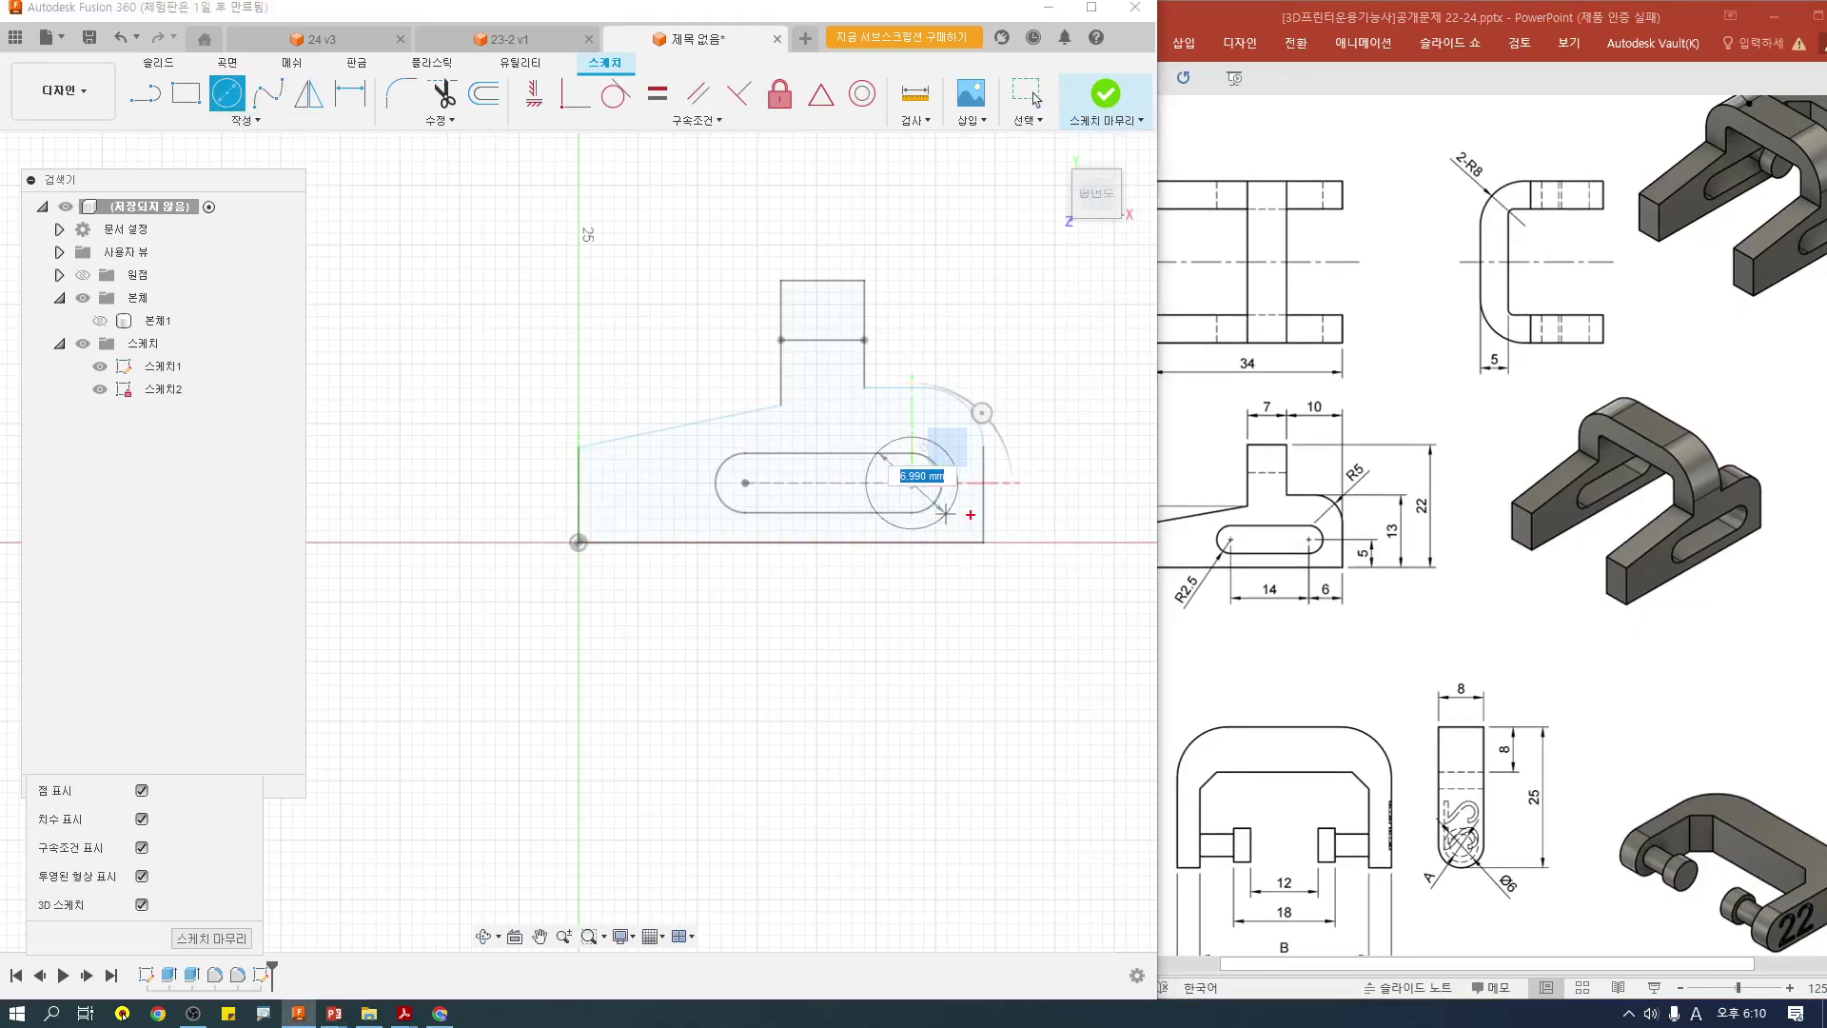
mouse_move(1387, 666)
left_mouse_down()
mouse_move(1567, 869)
mouse_move(1584, 942)
left_mouse_up()
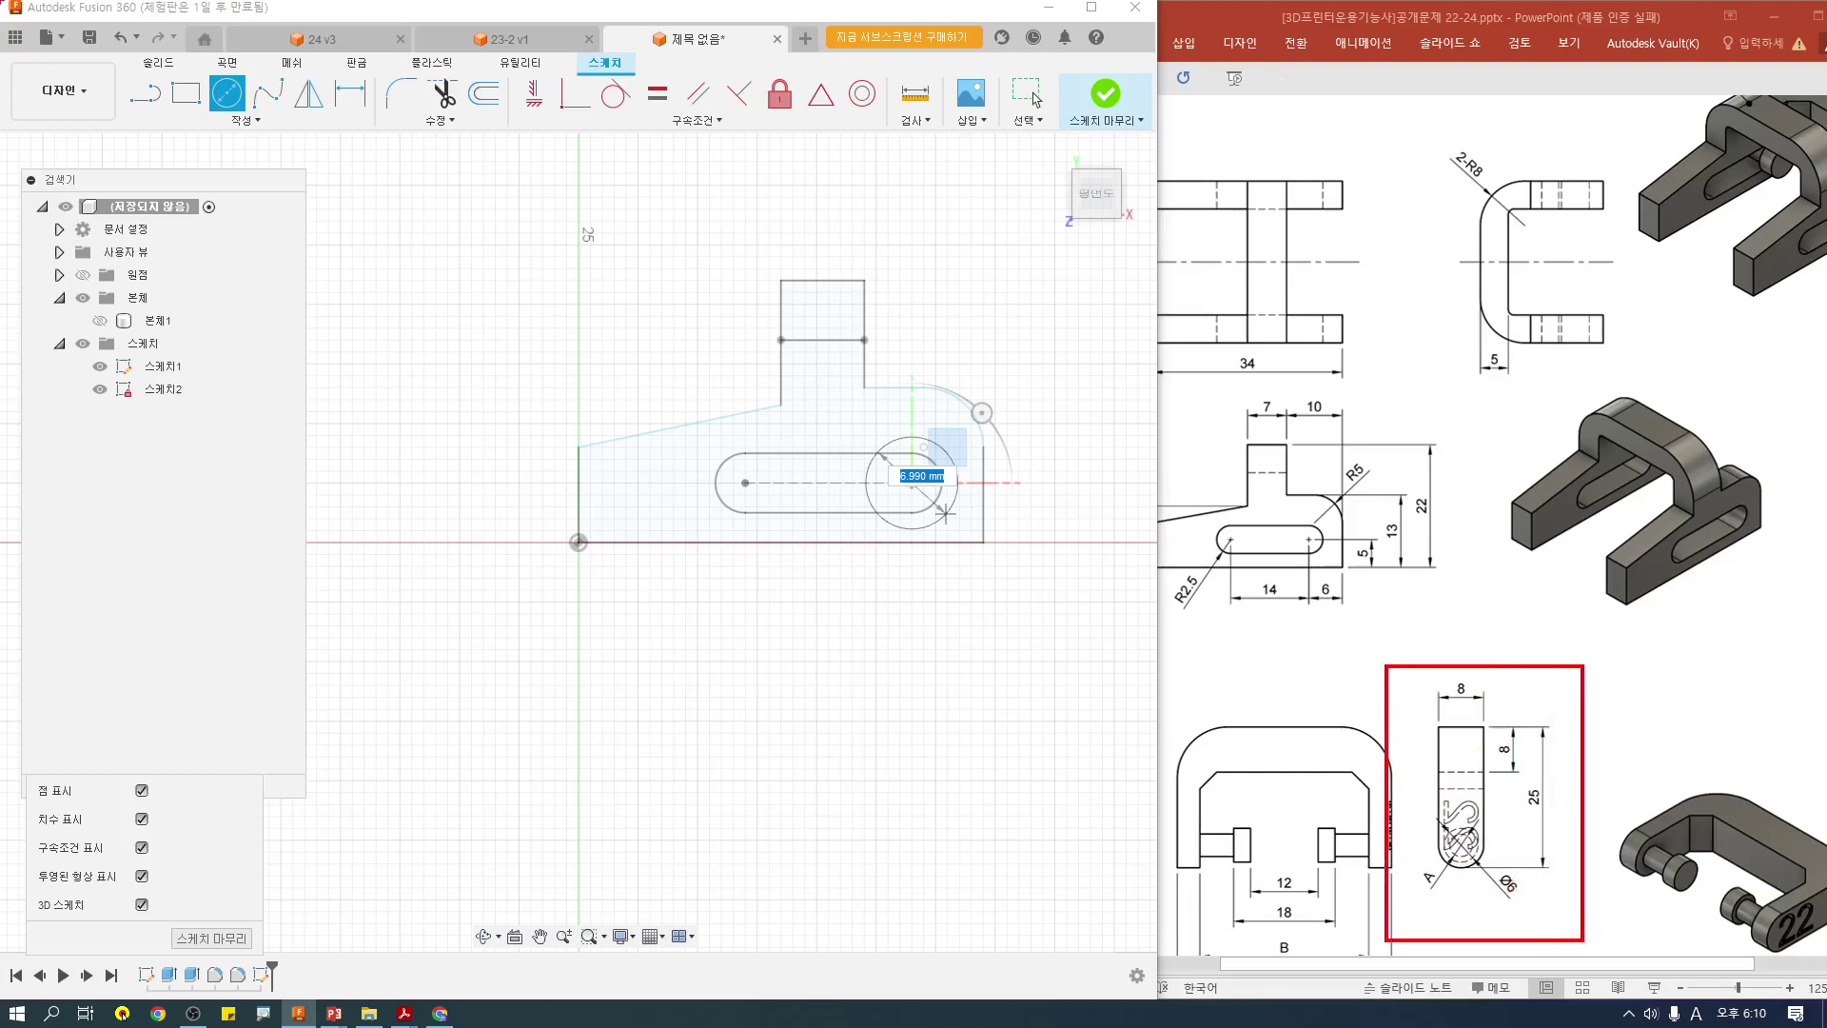
scroll(1552, 865, "up", 4, "ctrl")
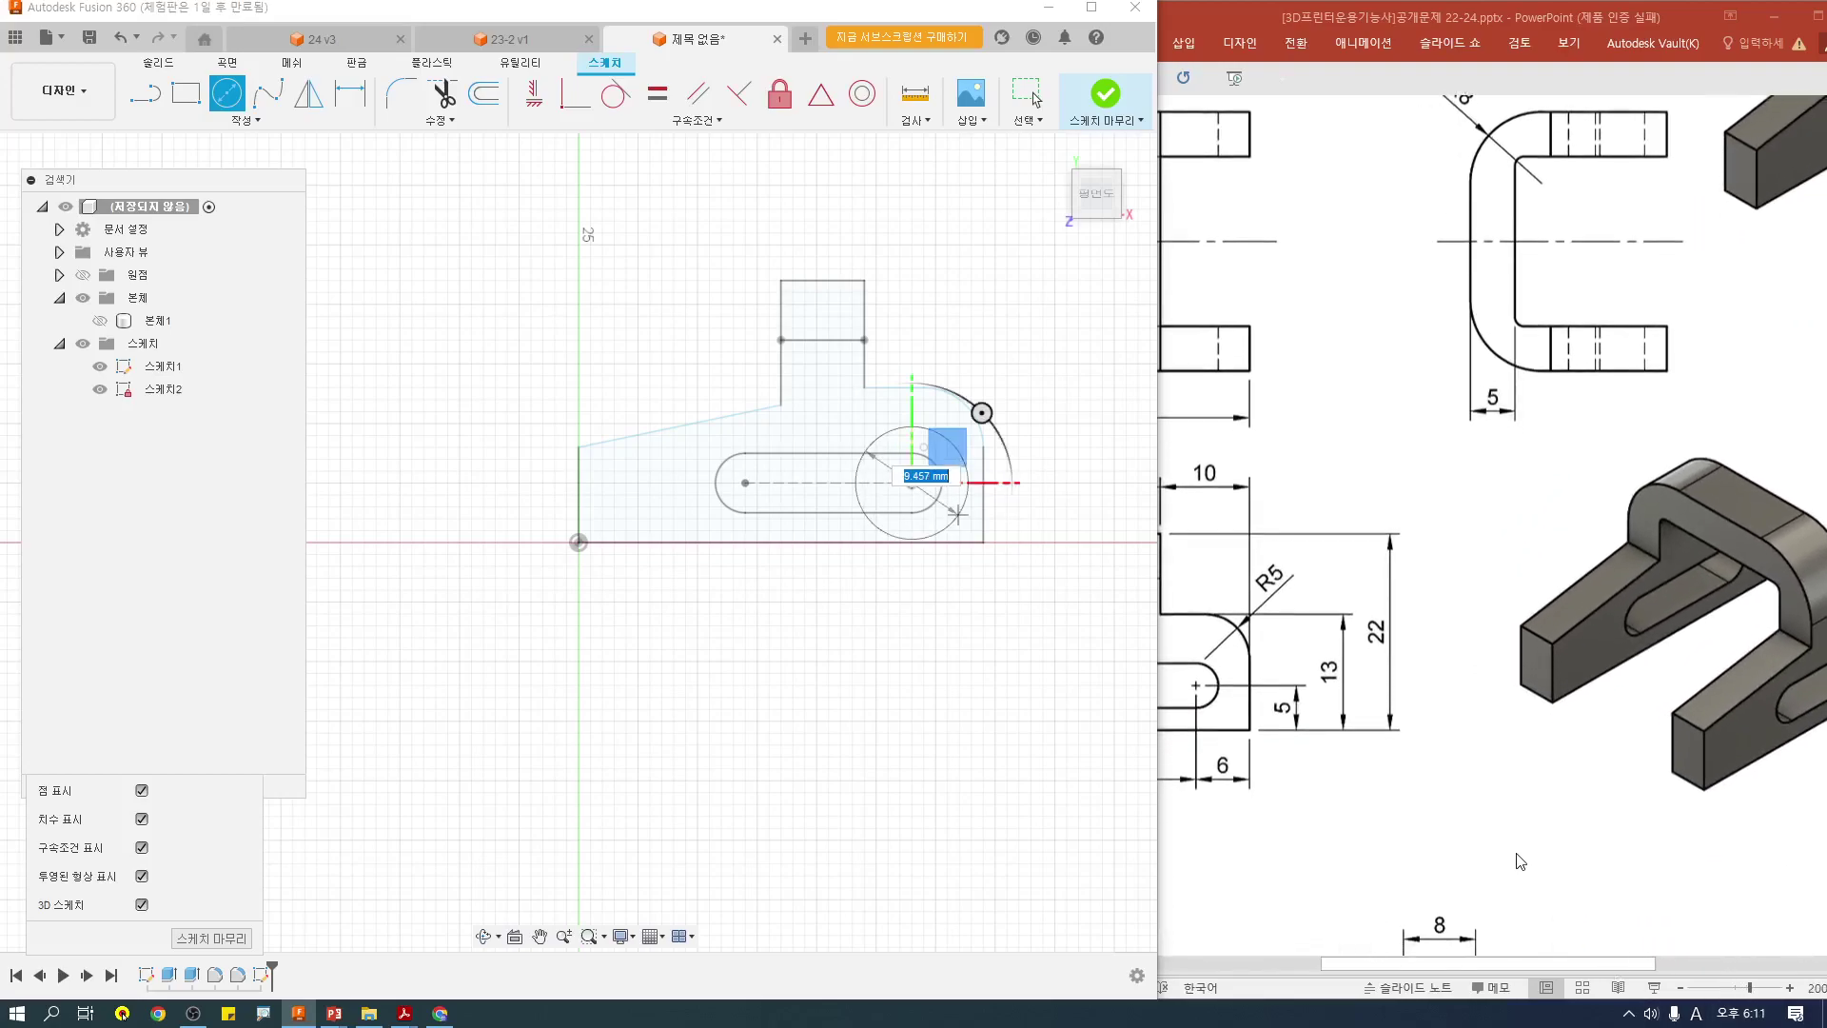
scroll(1520, 863, "down", 3)
key("Escape")
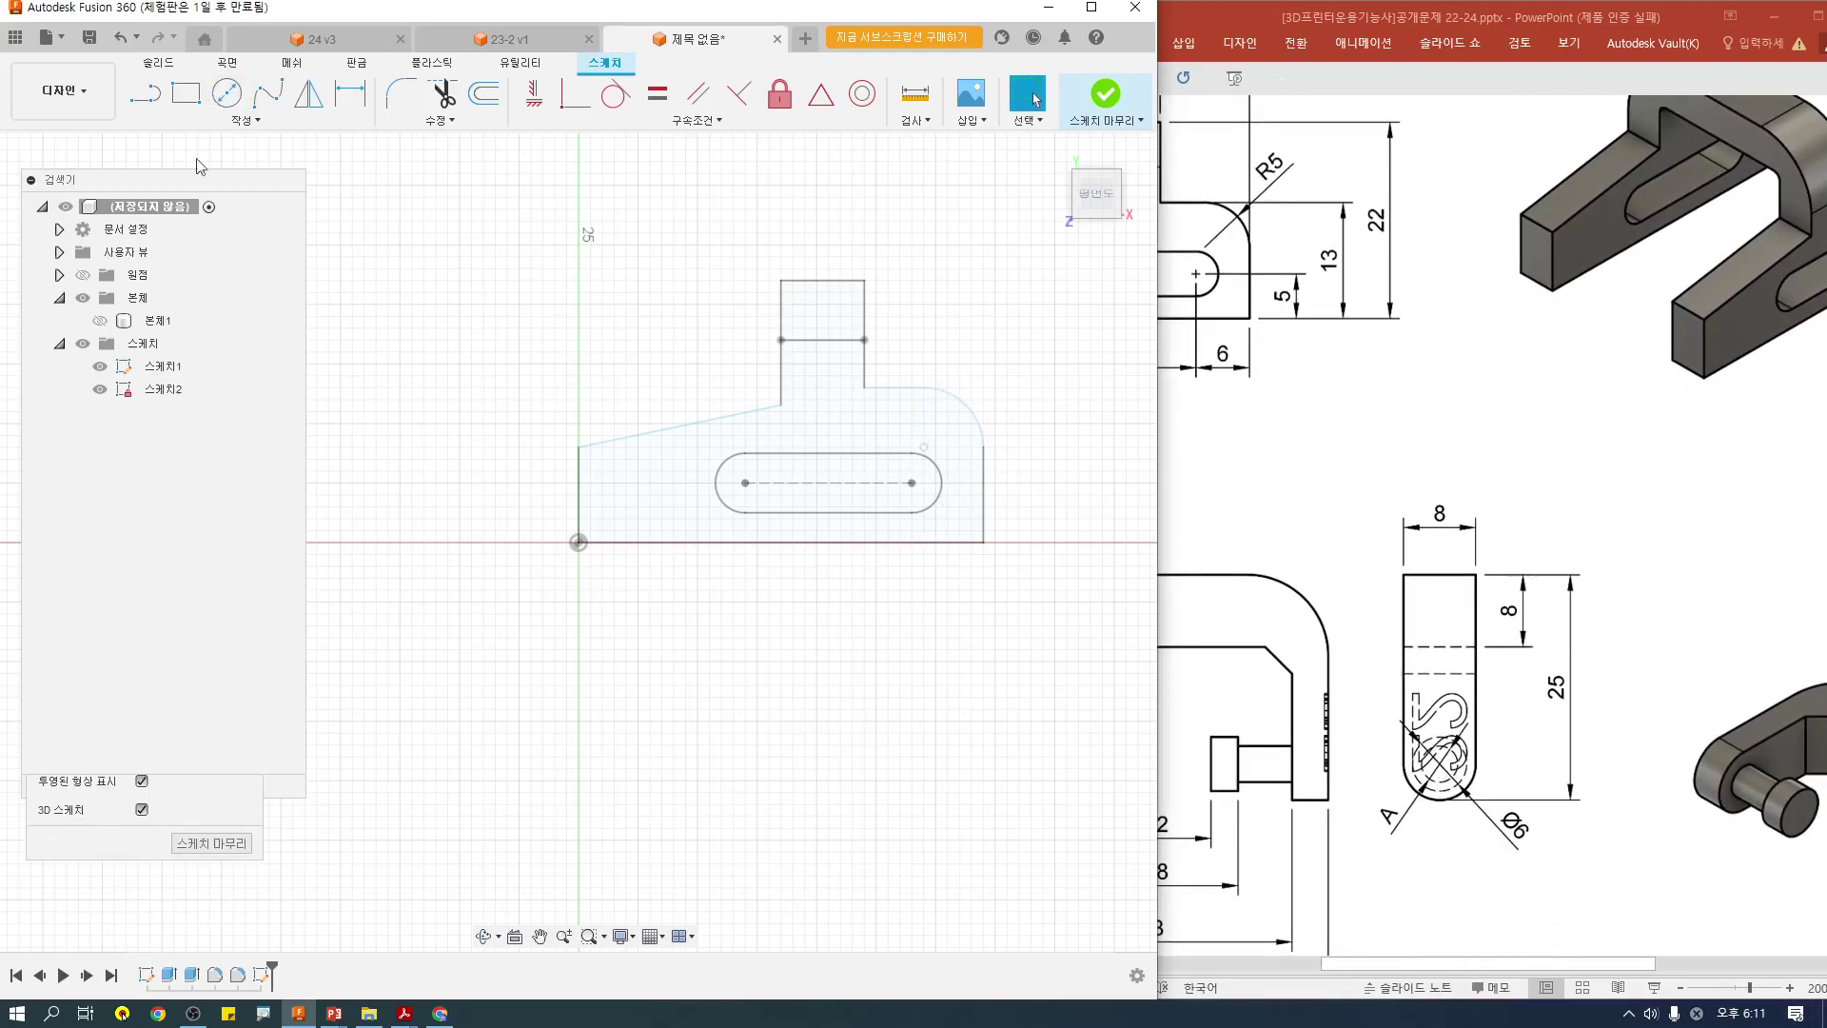
Step: Start a centre-to-centre slot from the right-hand arc centre of part 1's slot with a 25 mm centre distance
left_click(186, 123)
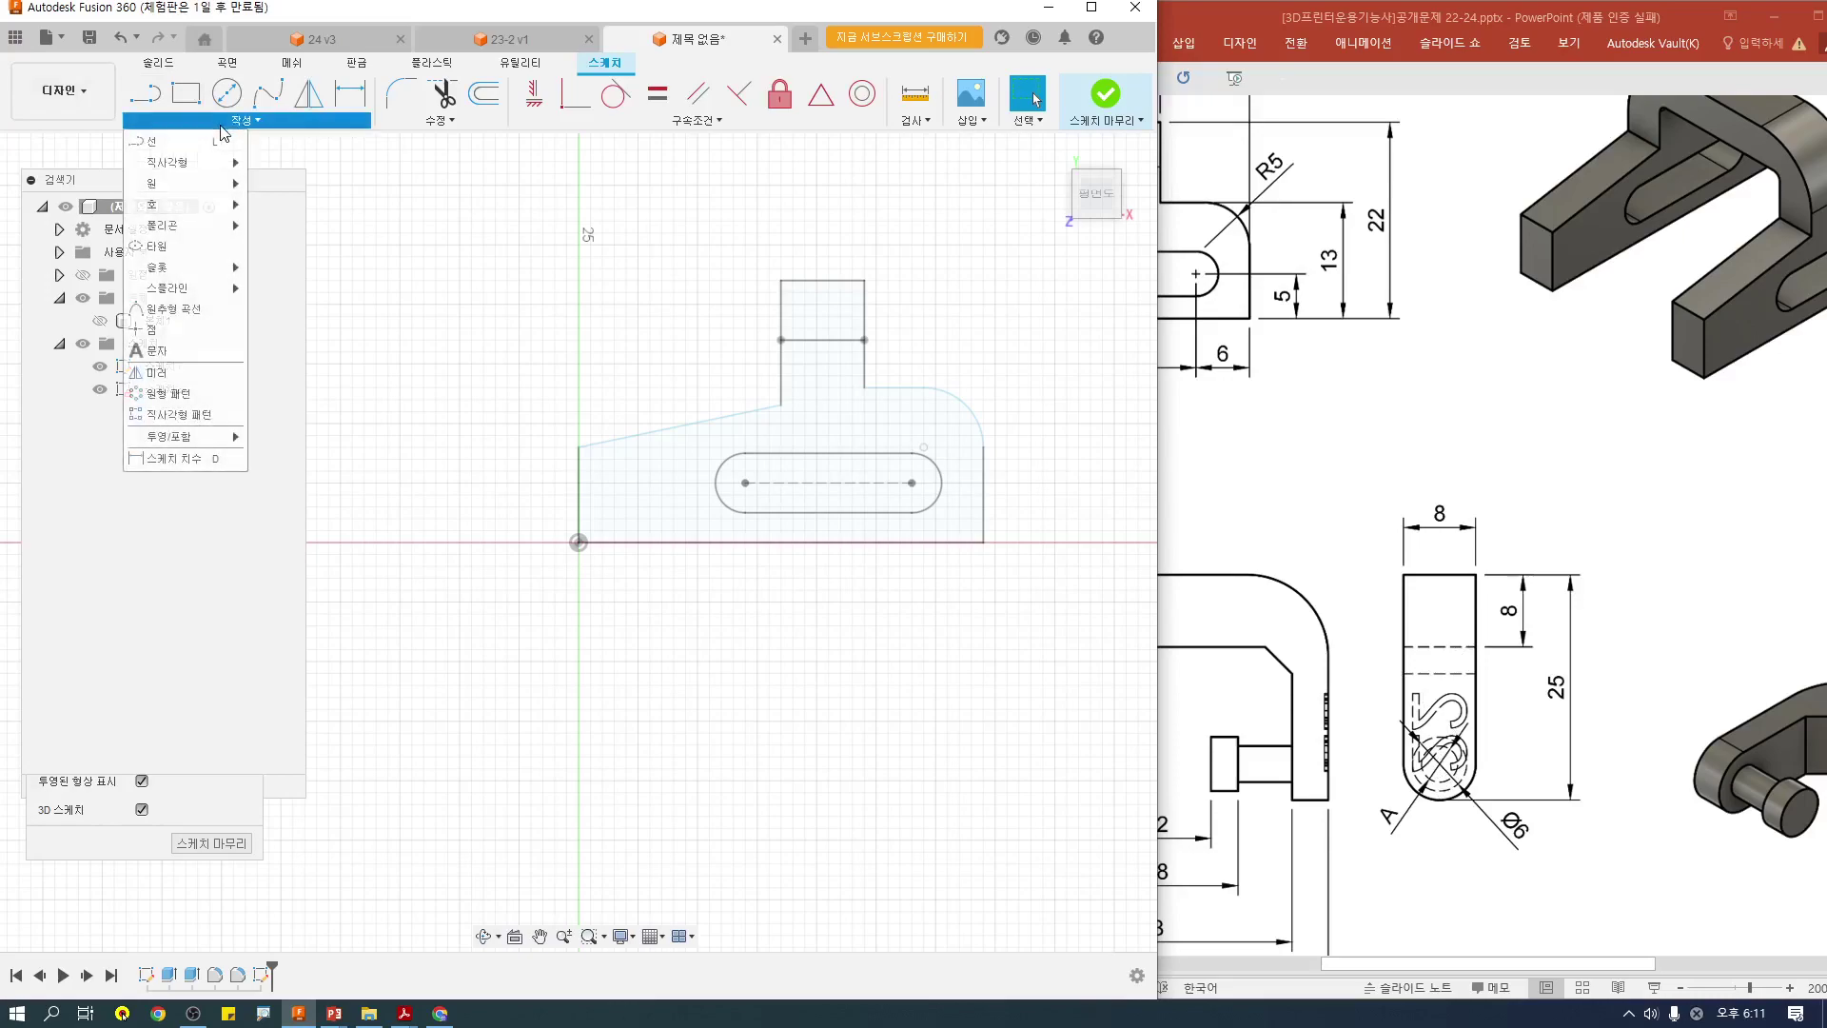
mouse_move(185, 270)
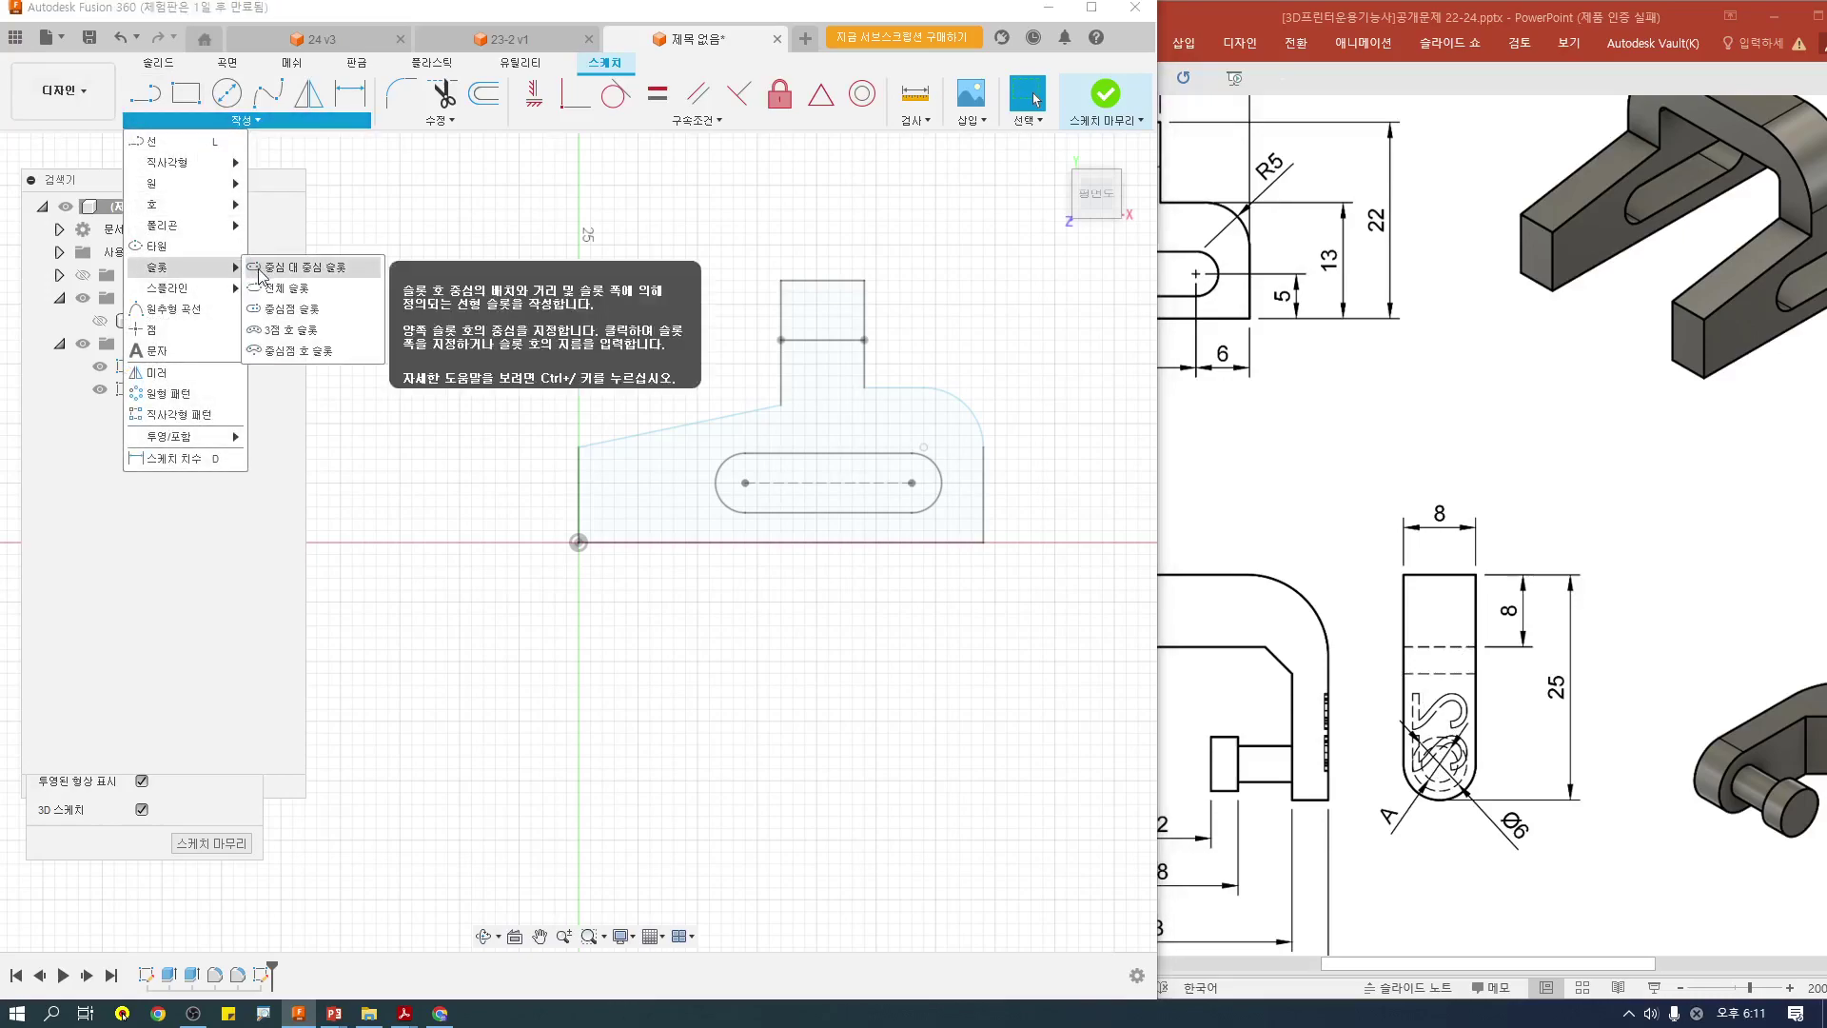
left_click(326, 285)
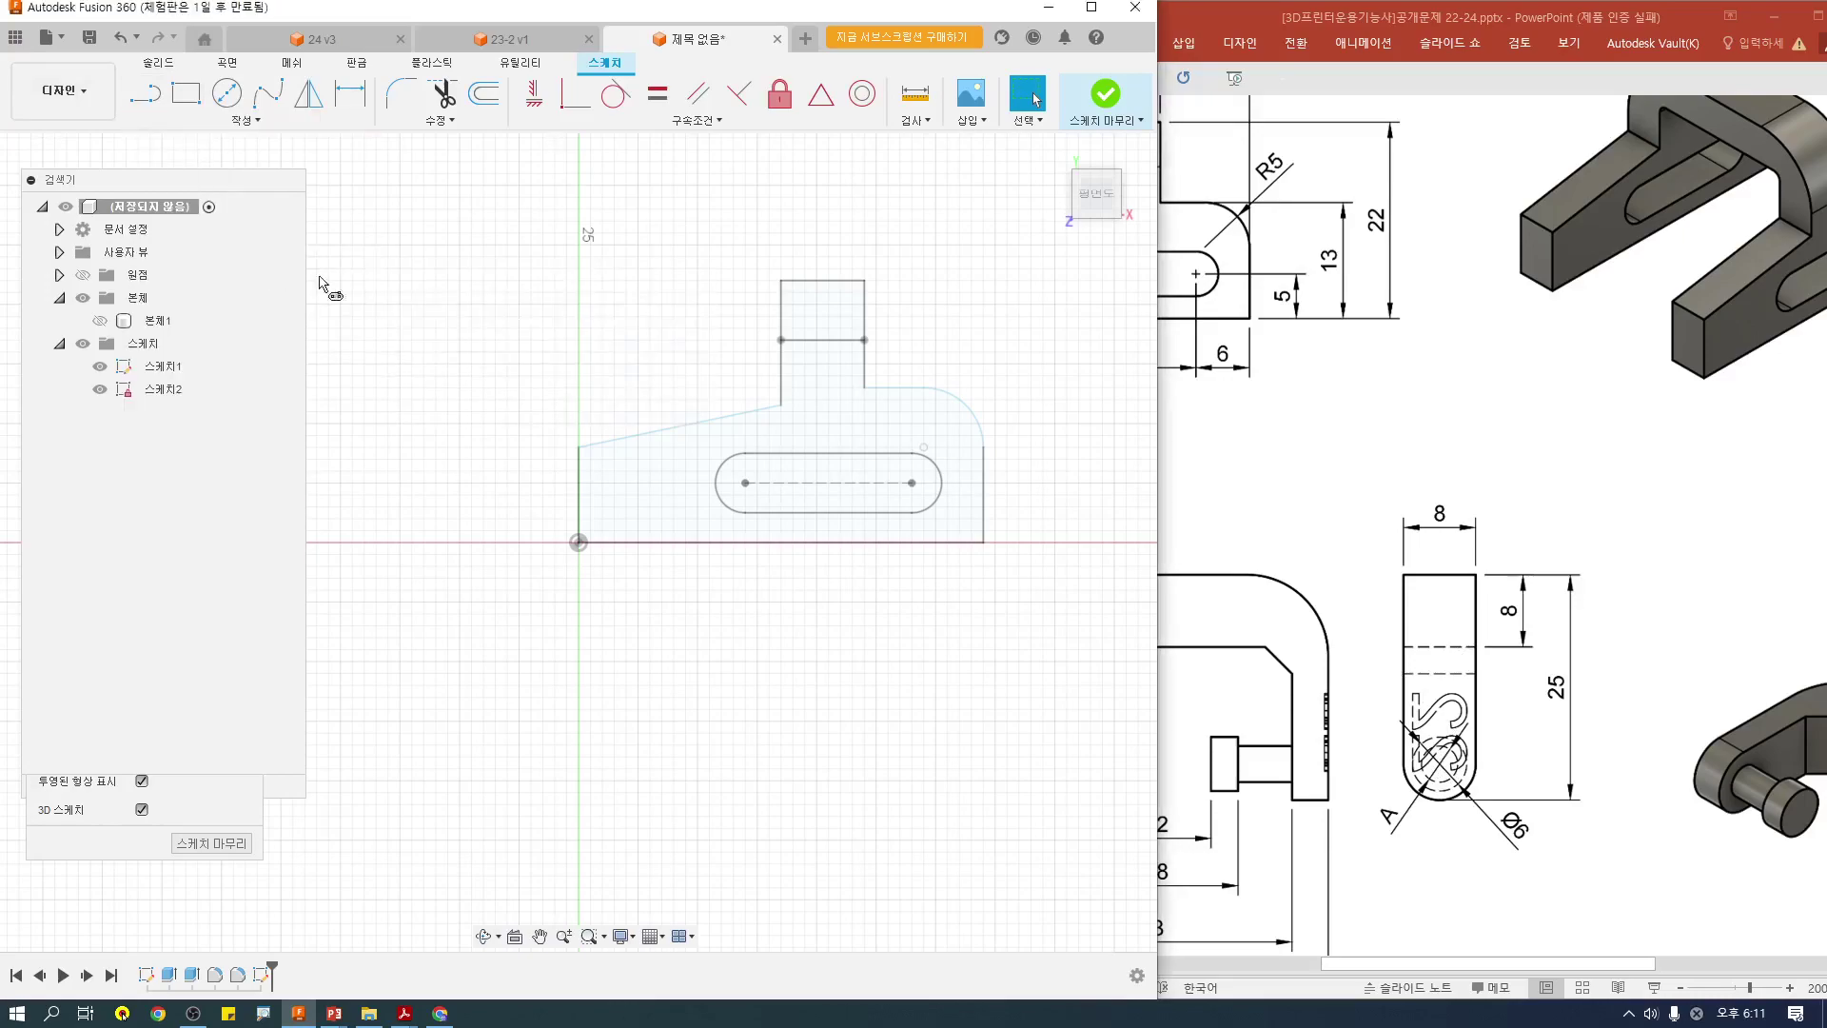
left_click(912, 484)
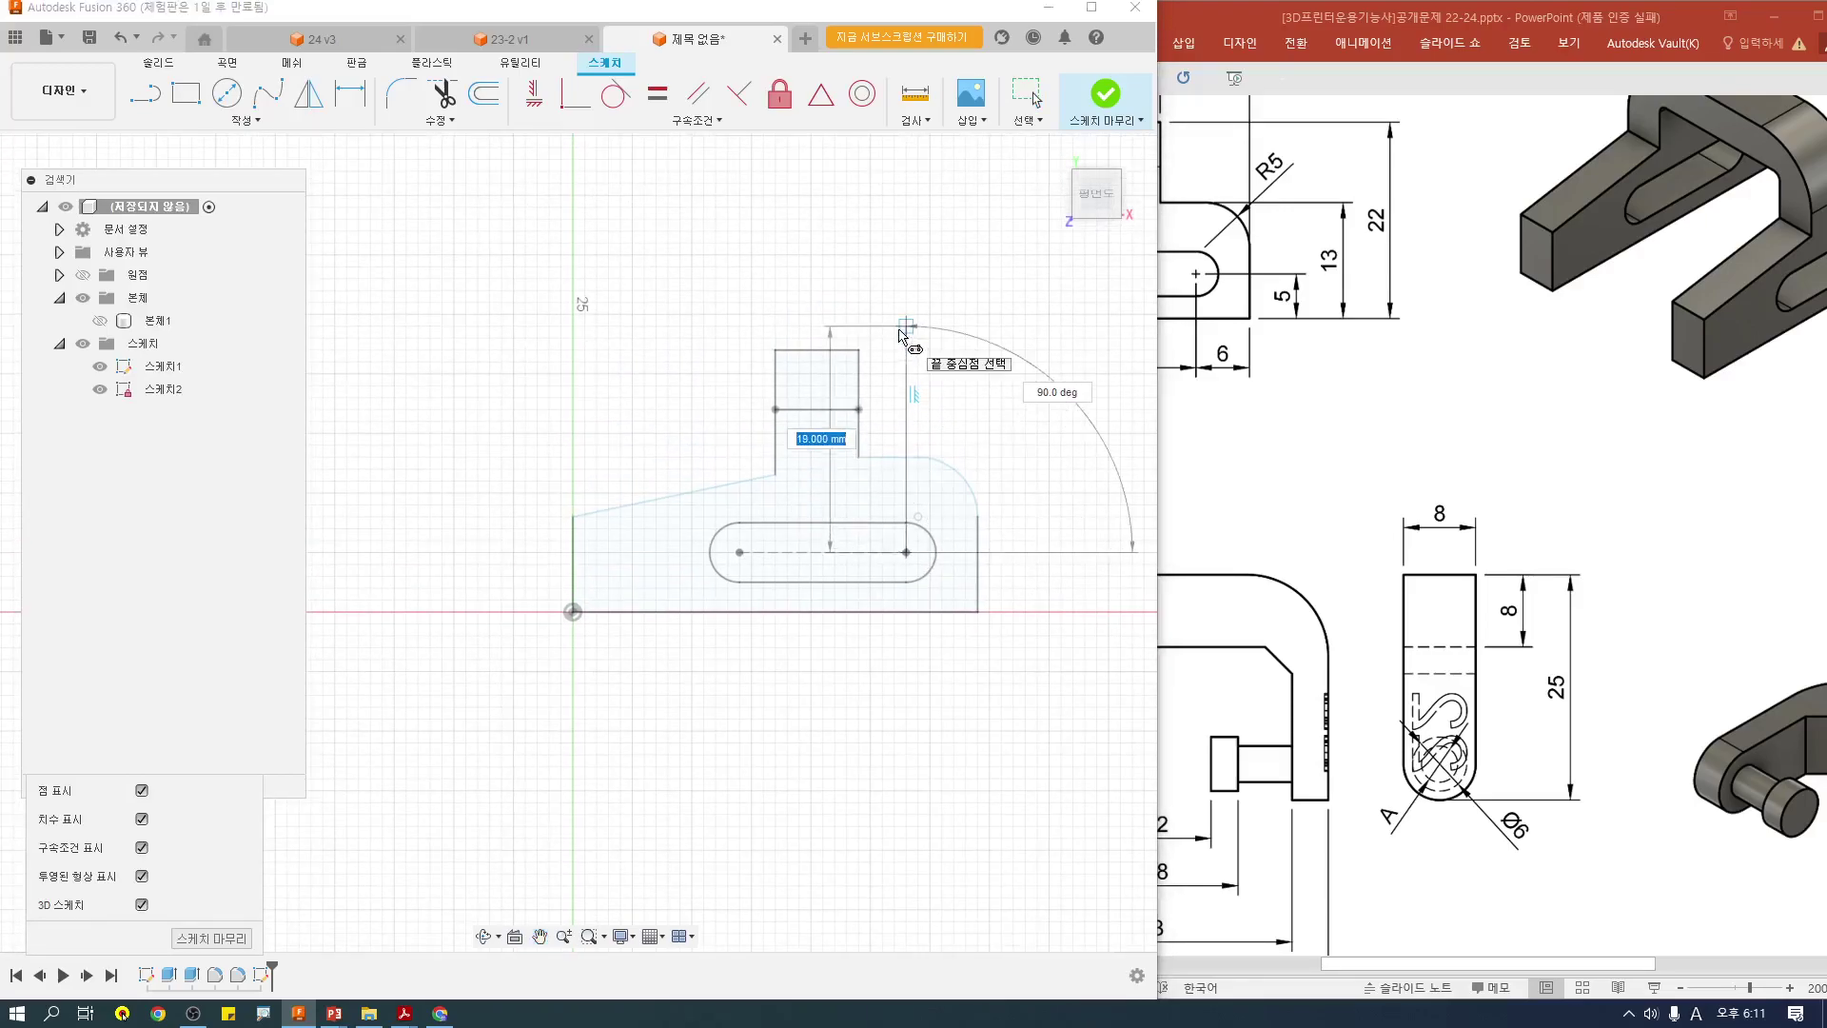
type("25")
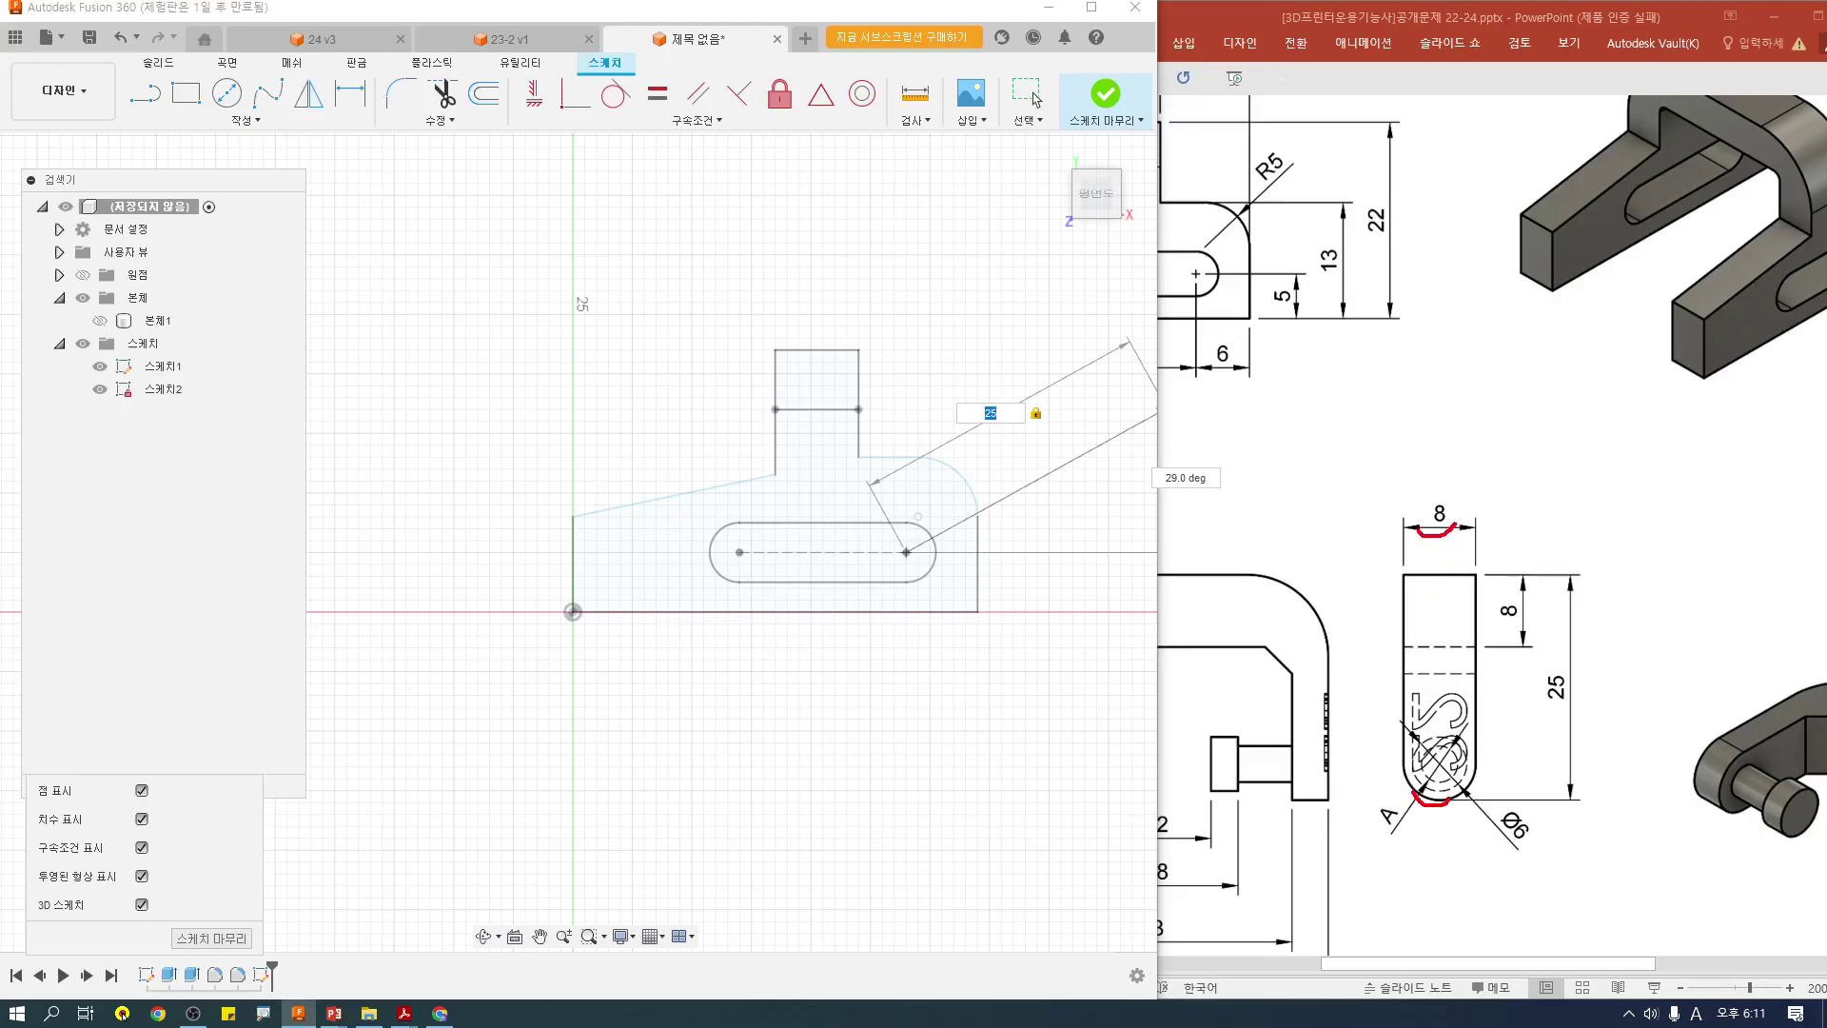
left_click_drag(1408, 764, 1514, 764)
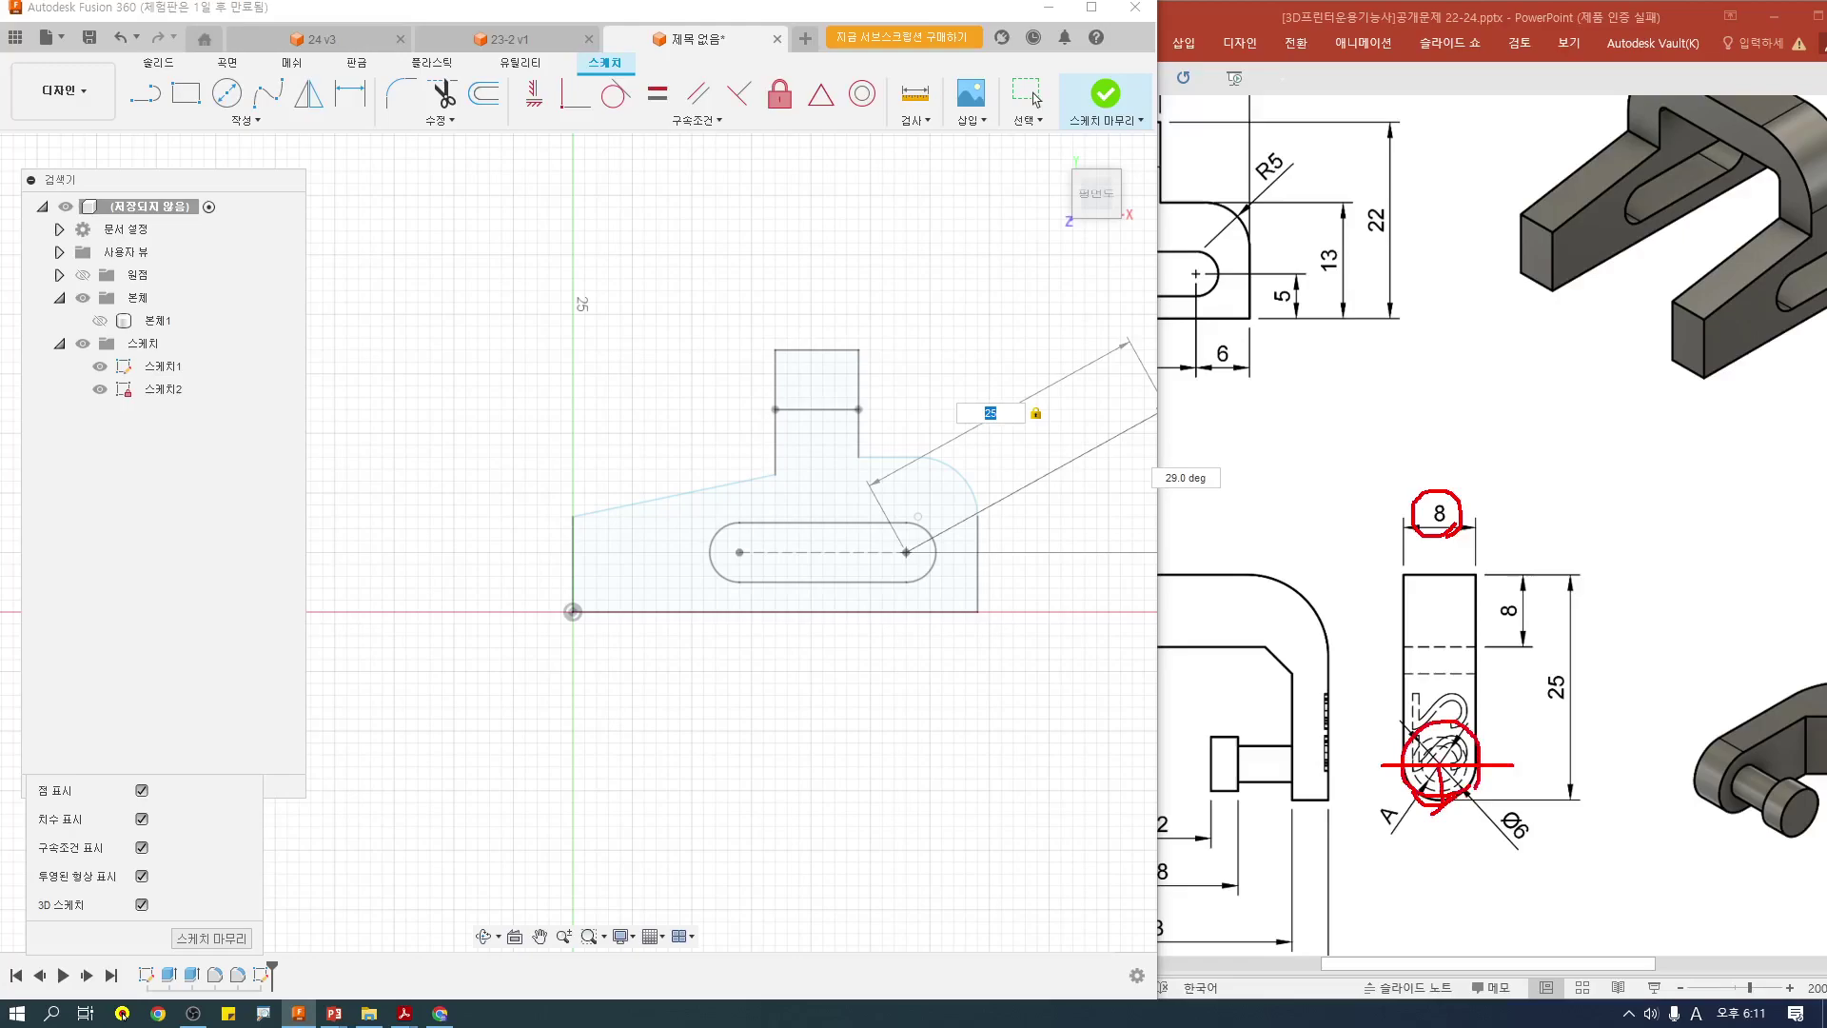
left_click_drag(1435, 587, 1441, 765)
left_click_drag(1554, 709, 1569, 660)
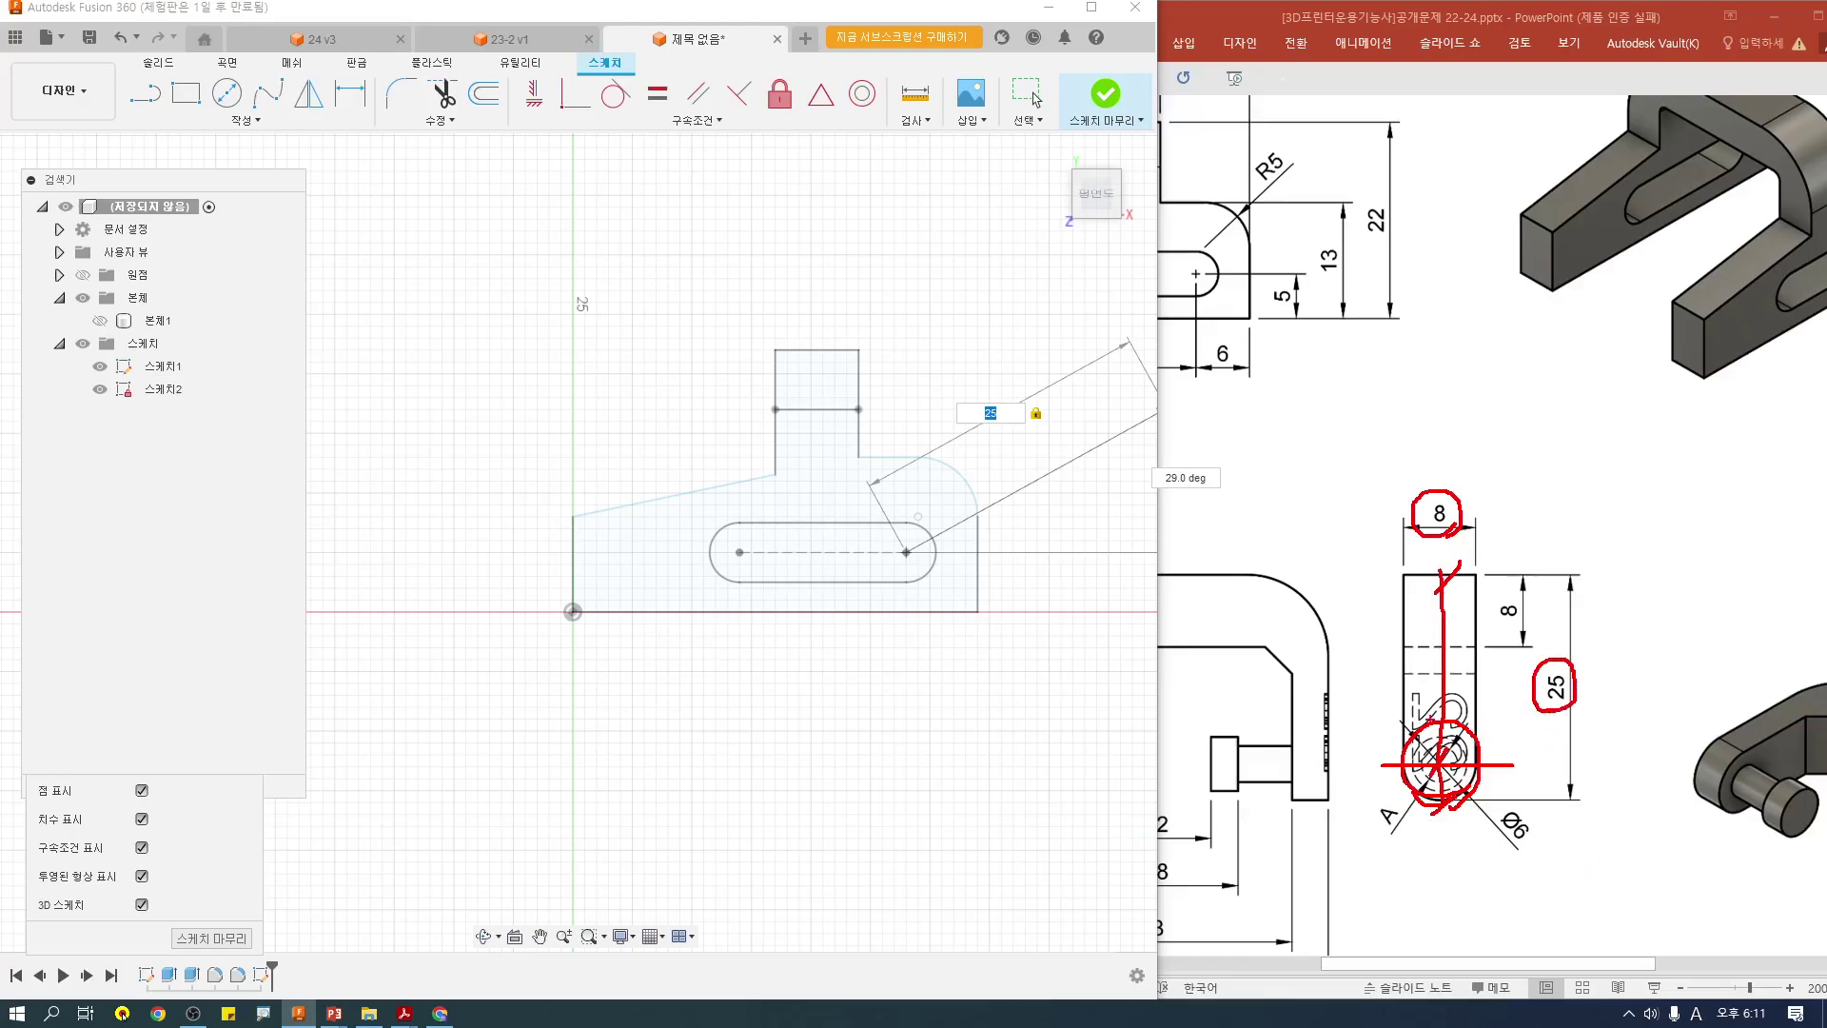
key("Escape")
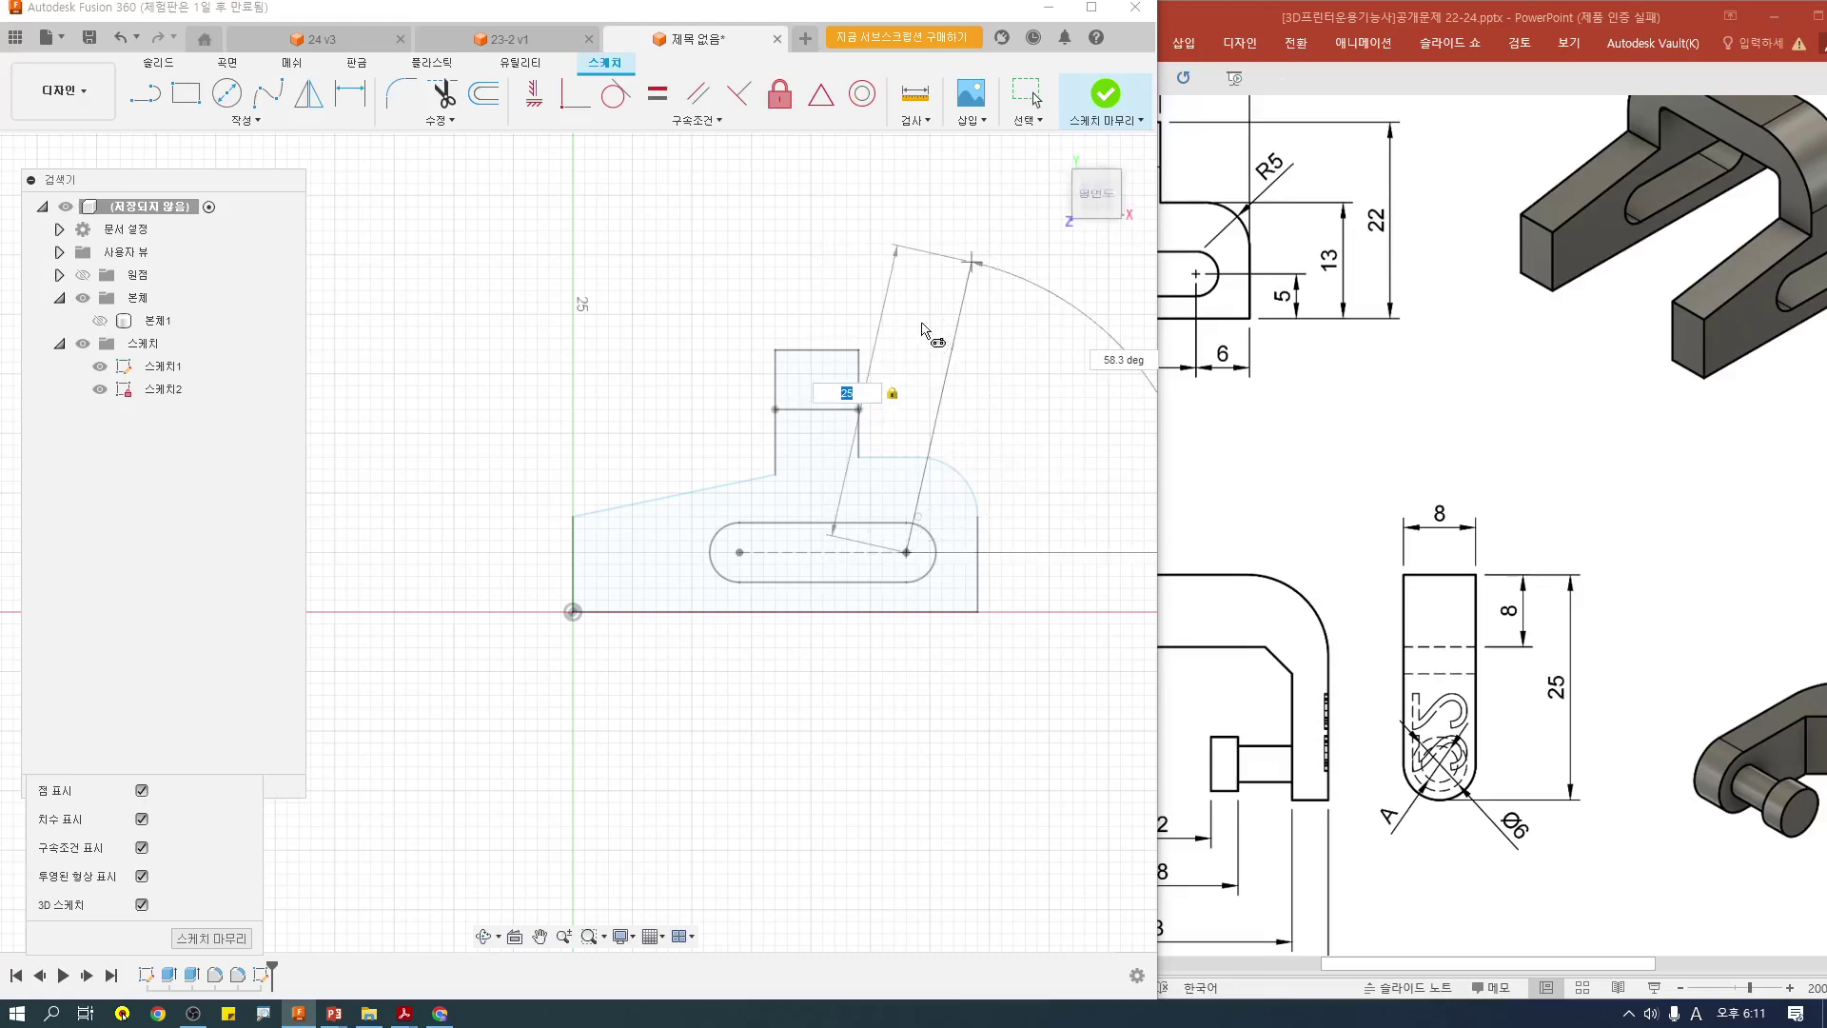
Step: Place the new slot's second centre 21 mm vertically above the first and make the slot 8 mm wide
type("1")
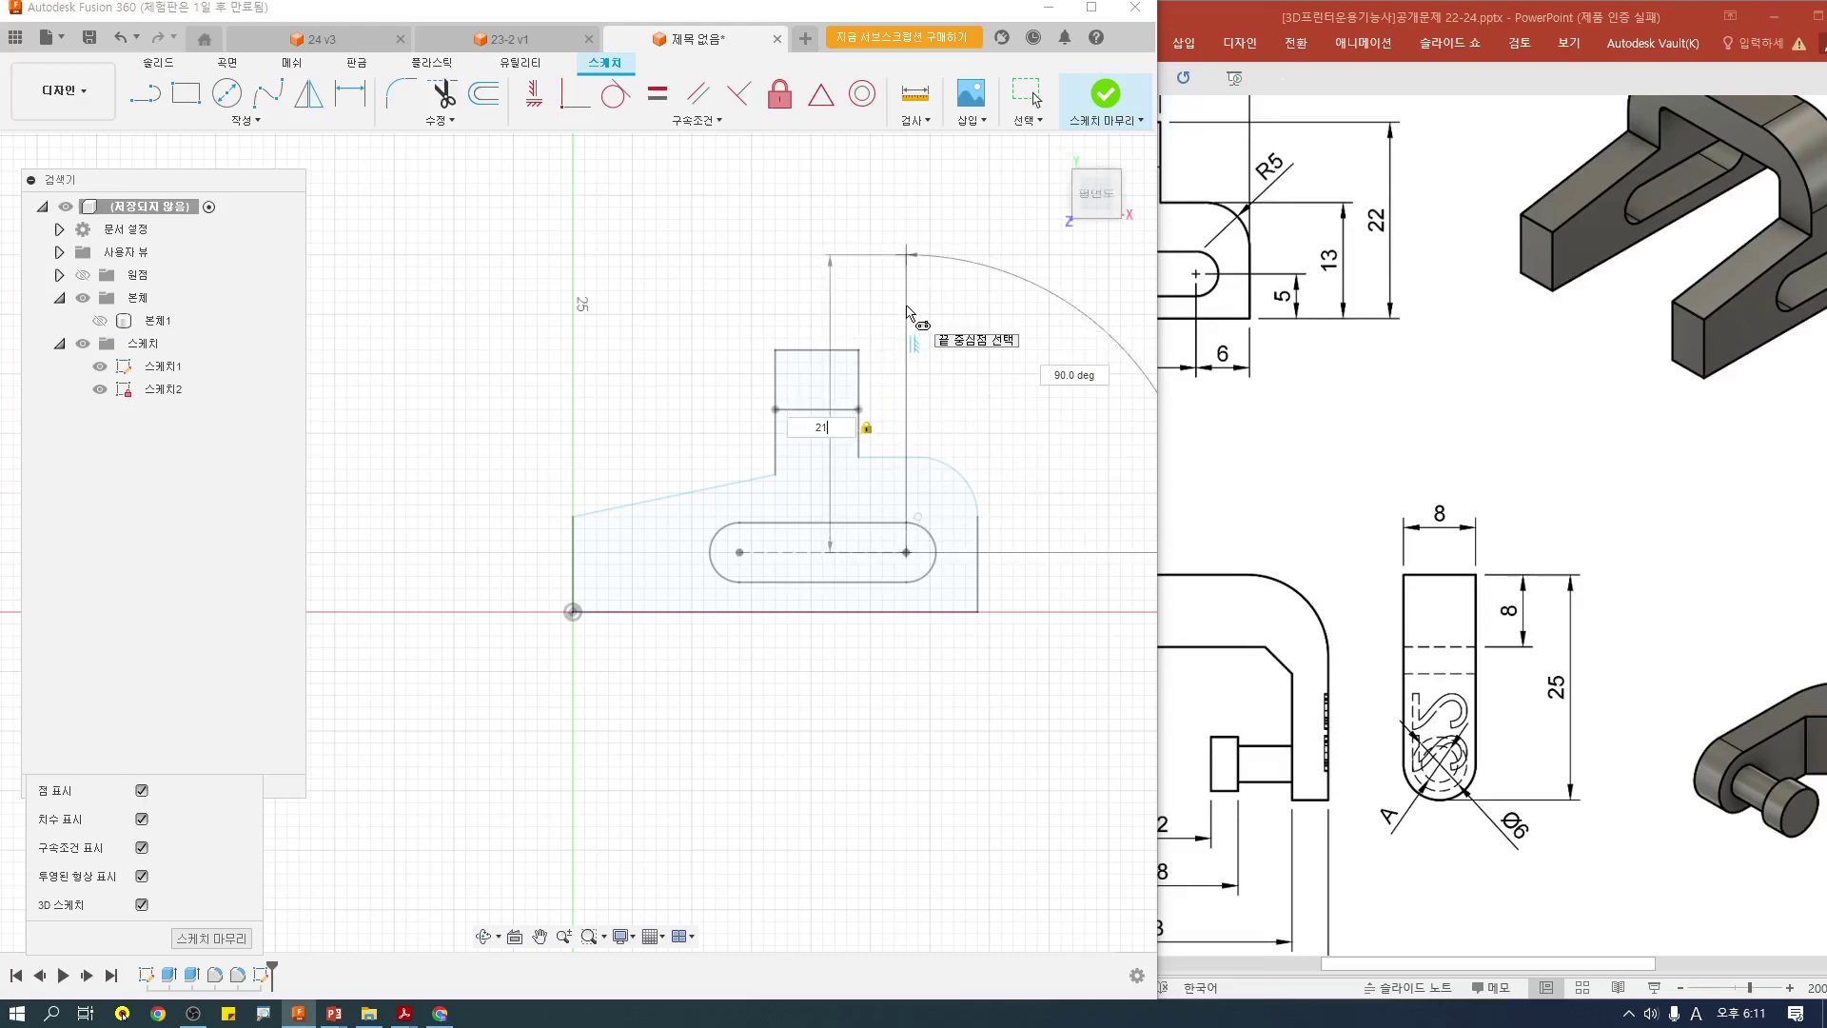
key("Tab")
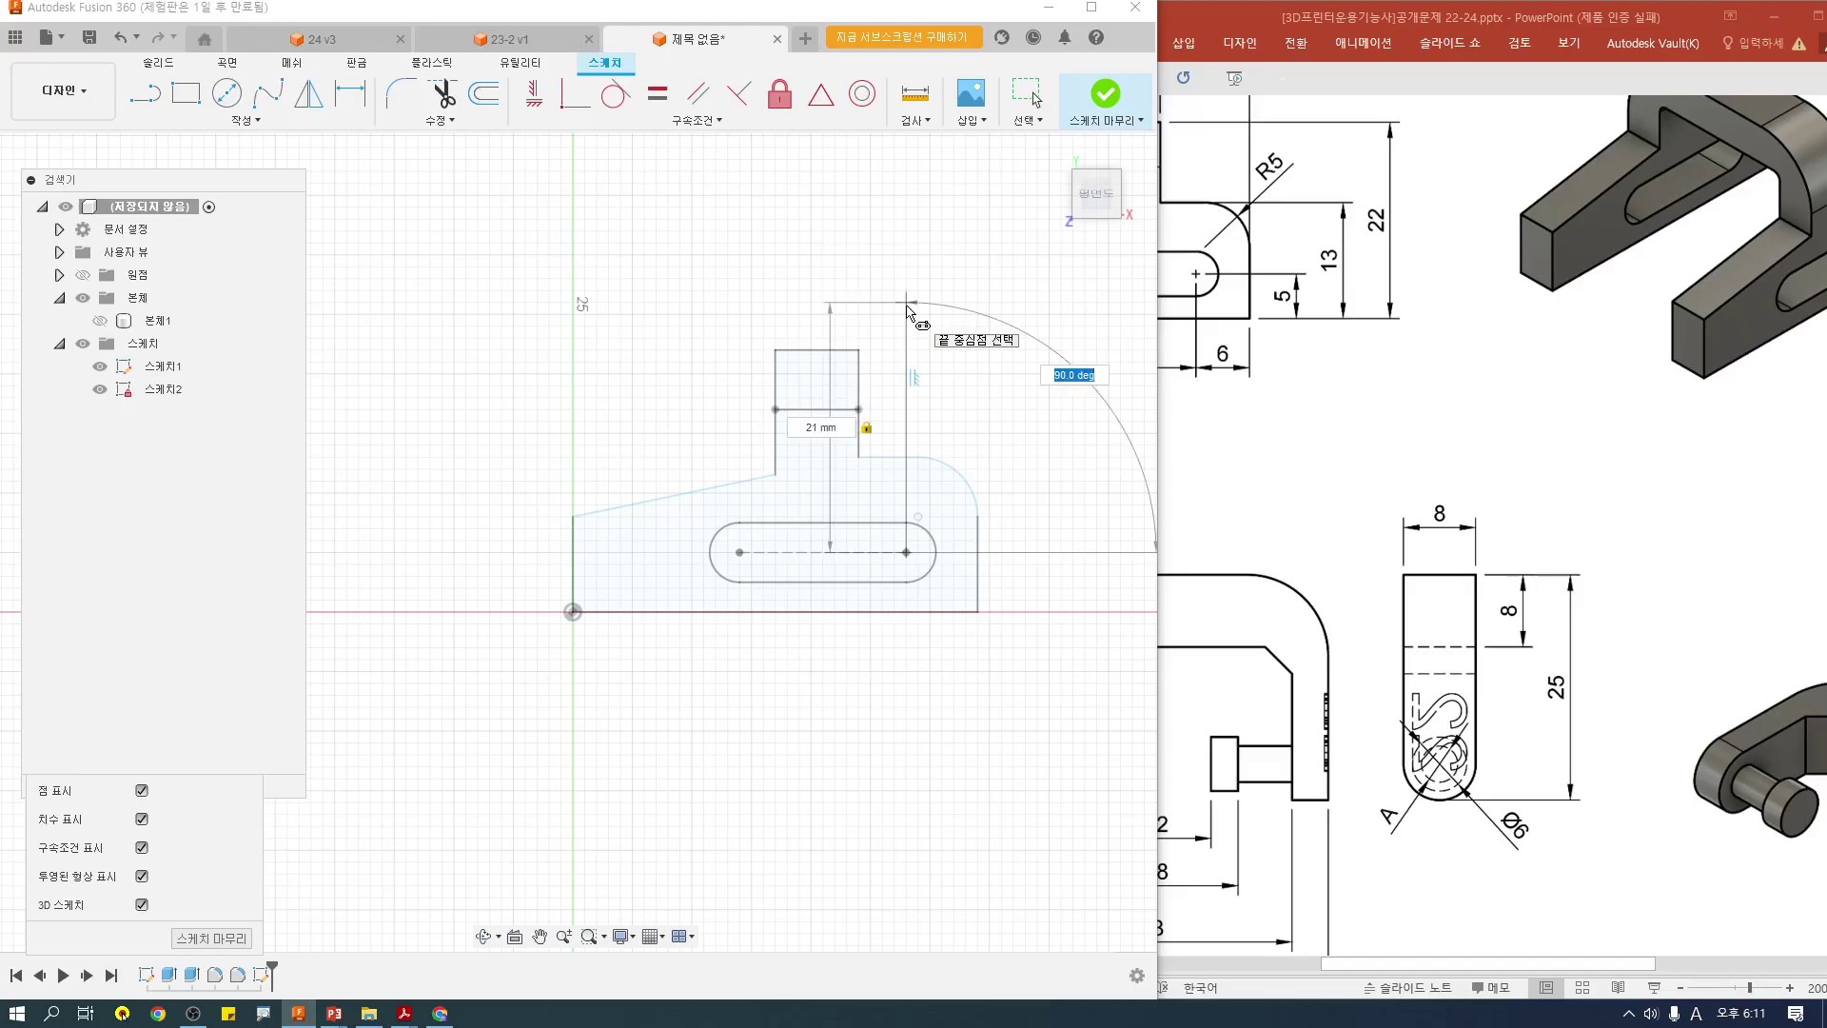
key("Tab")
key("Tab")
key("Tab")
left_click(917, 308)
left_click(909, 304)
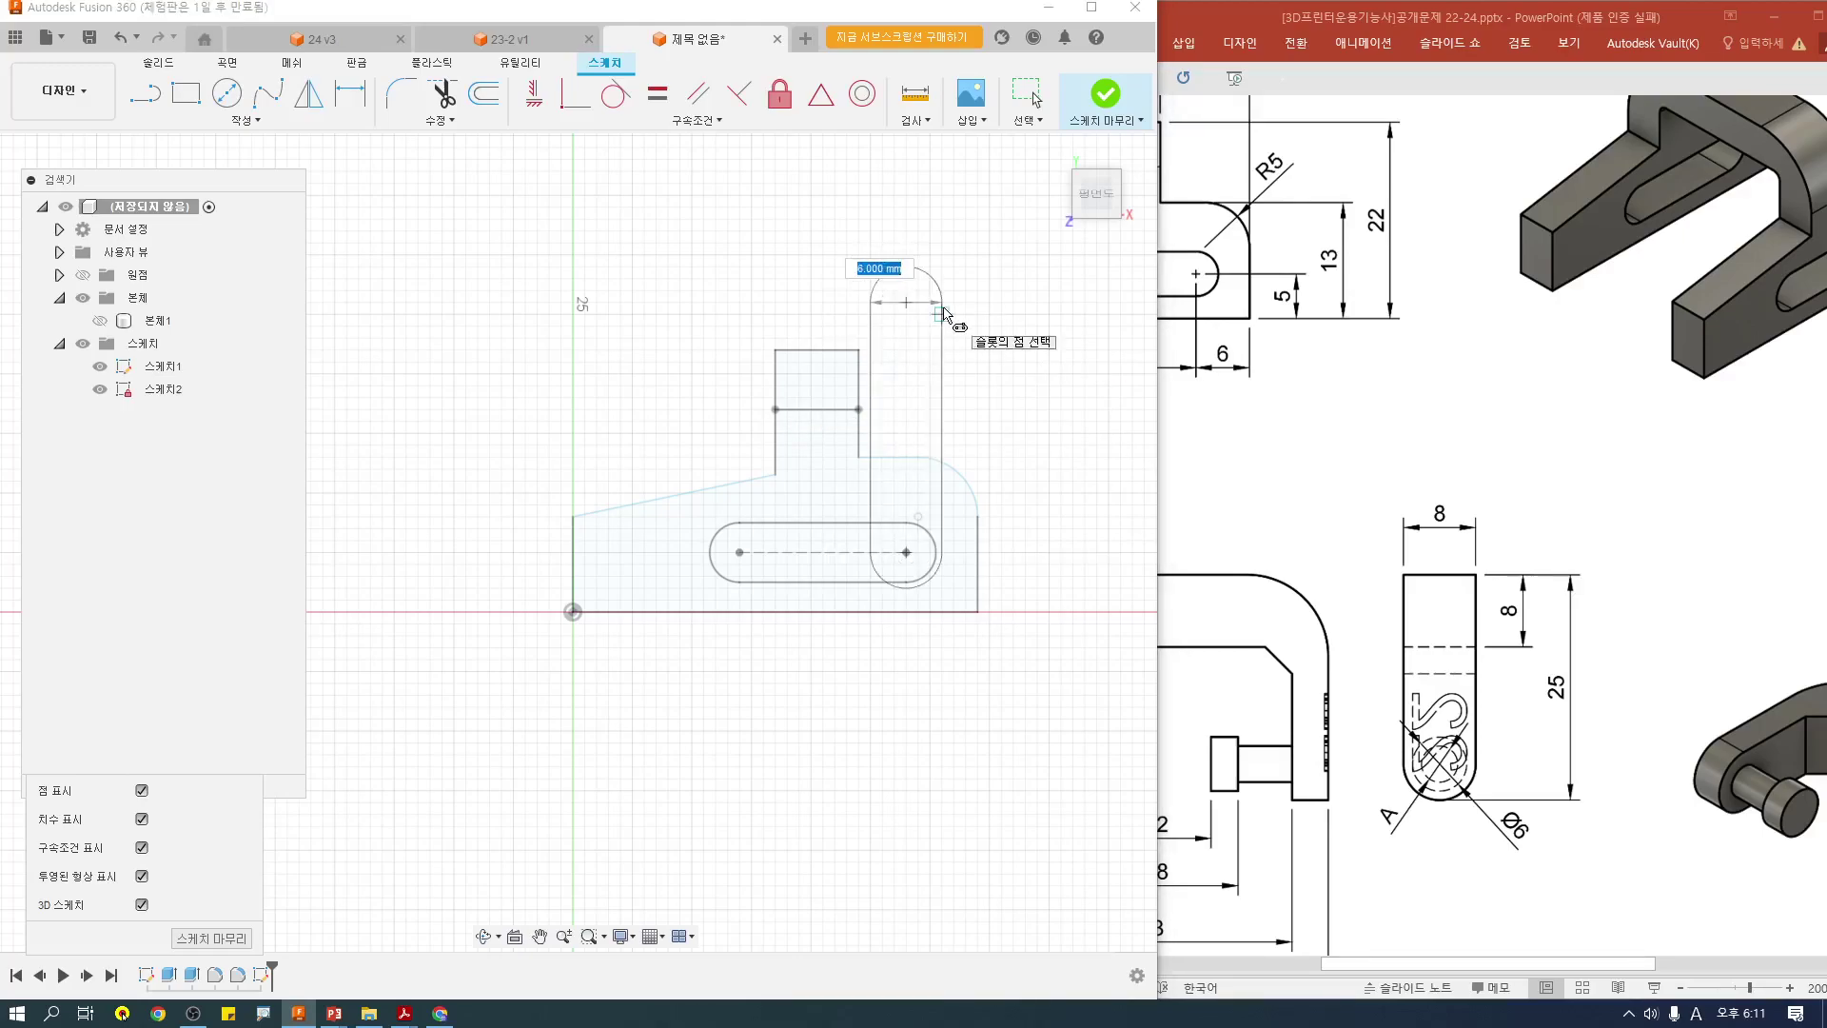
type("8")
key("Return")
key("Escape")
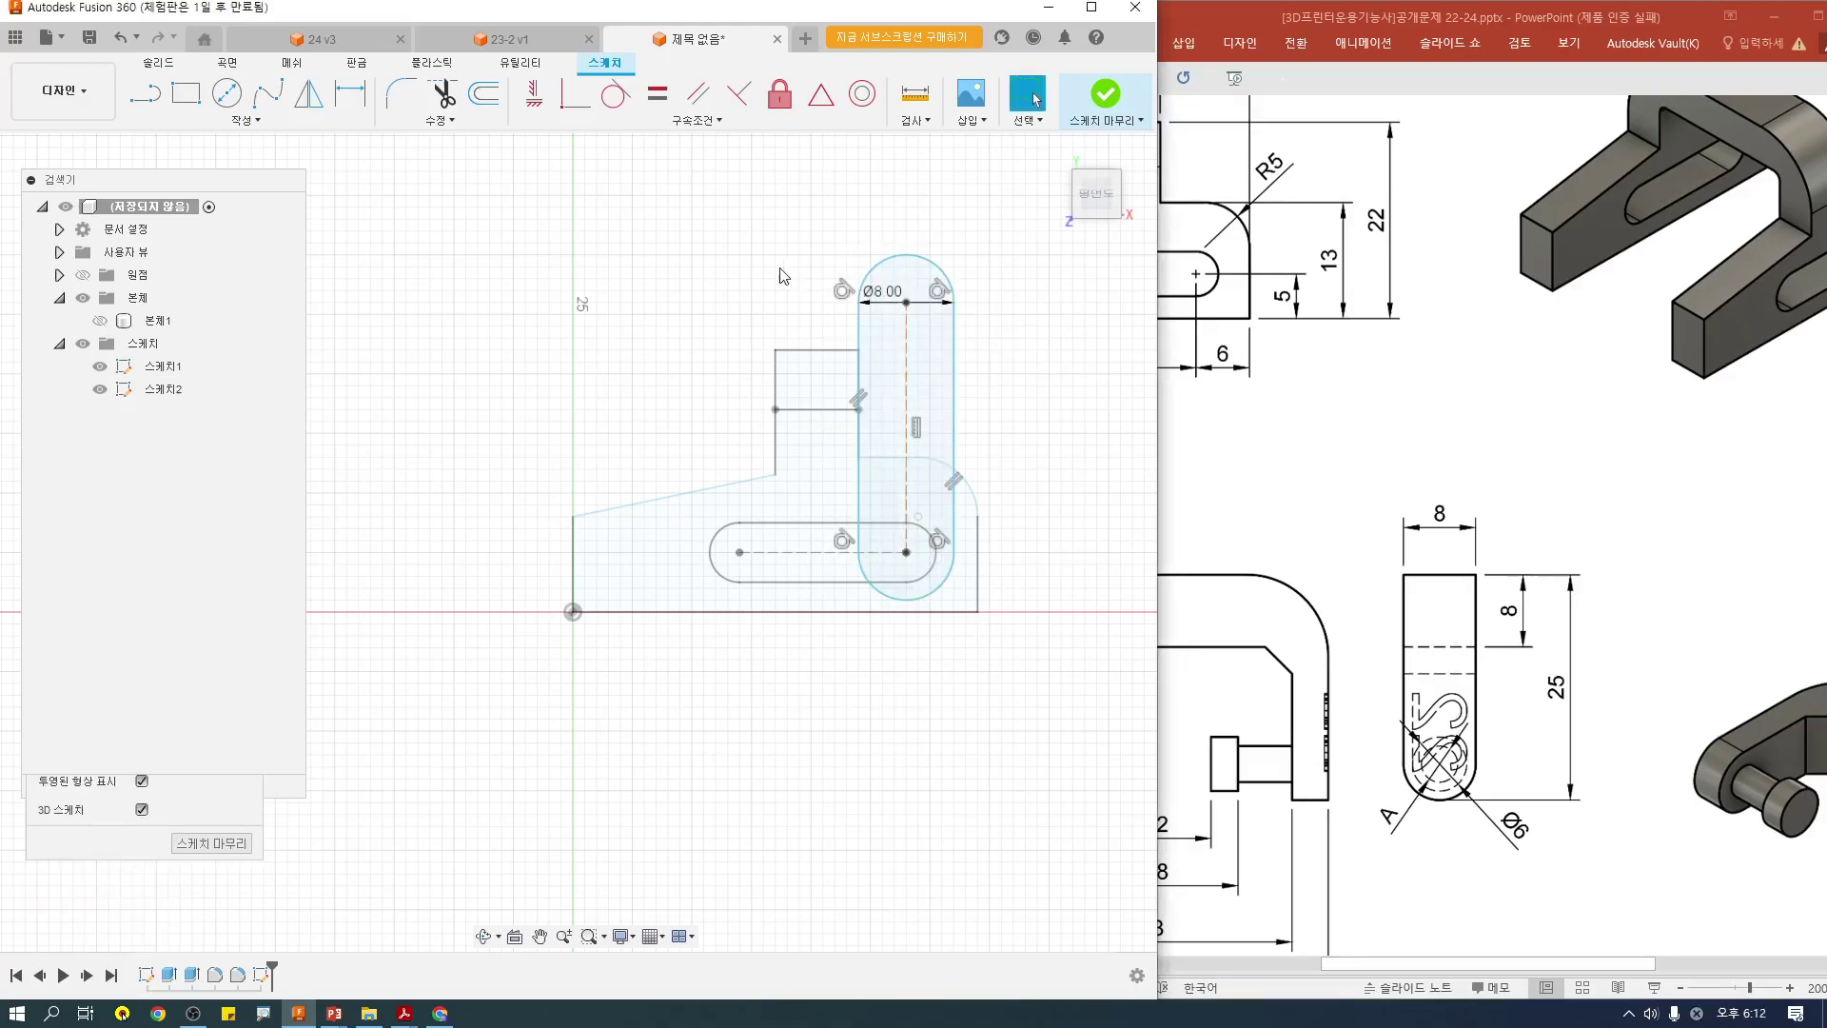
key("l")
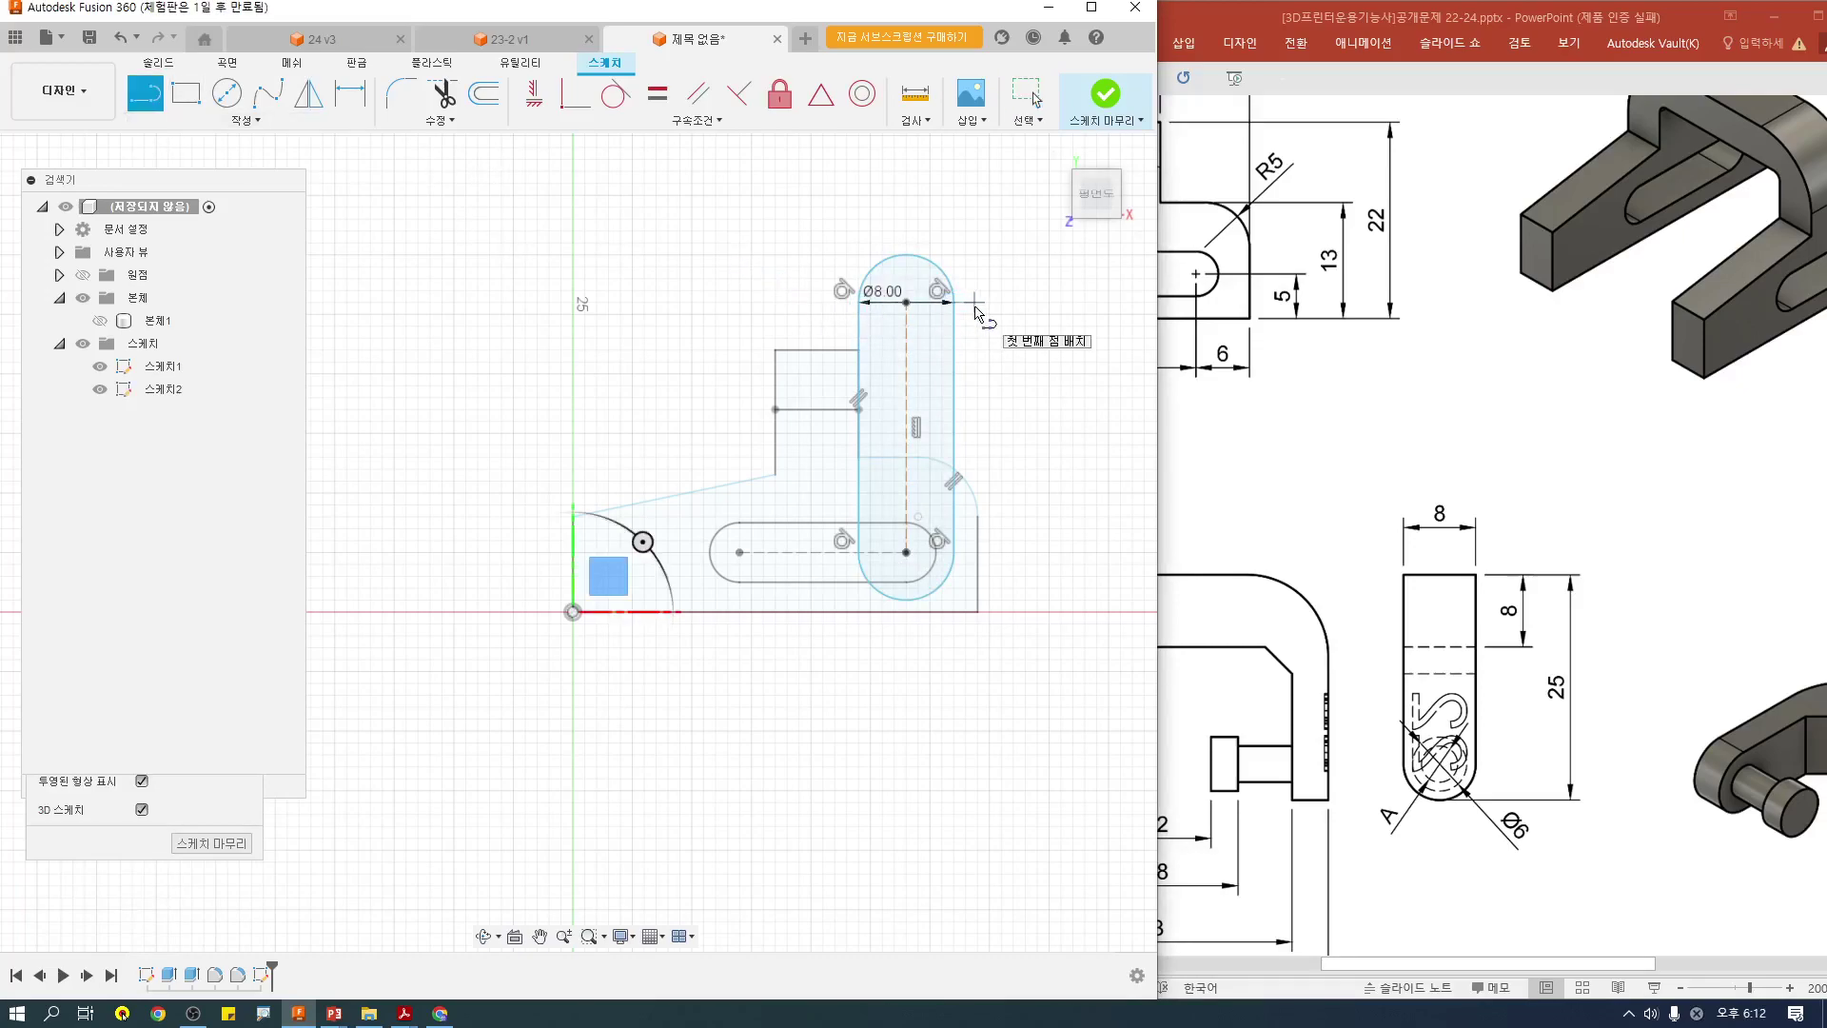
left_click(861, 303)
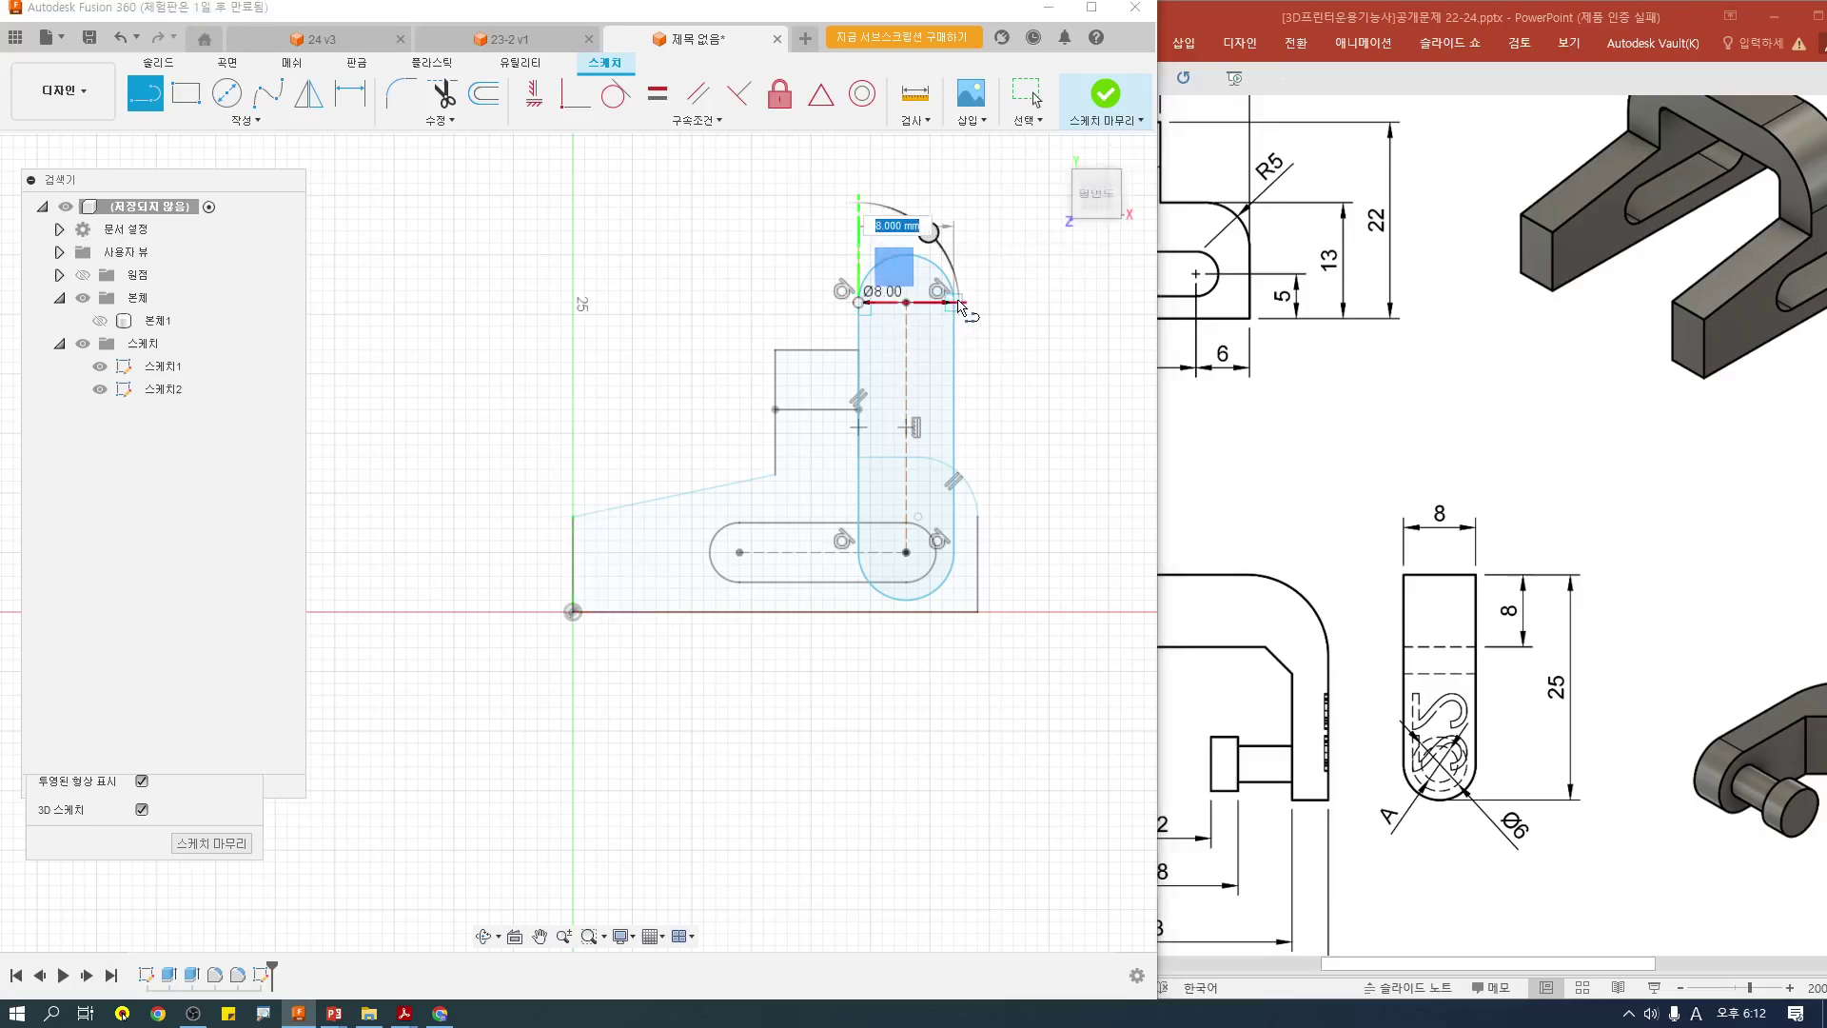
key("Escape")
Step: Draw a horizontal line across the new slot at its upper arc centre and trim away the arc above it
scroll(886, 302, "up", 5)
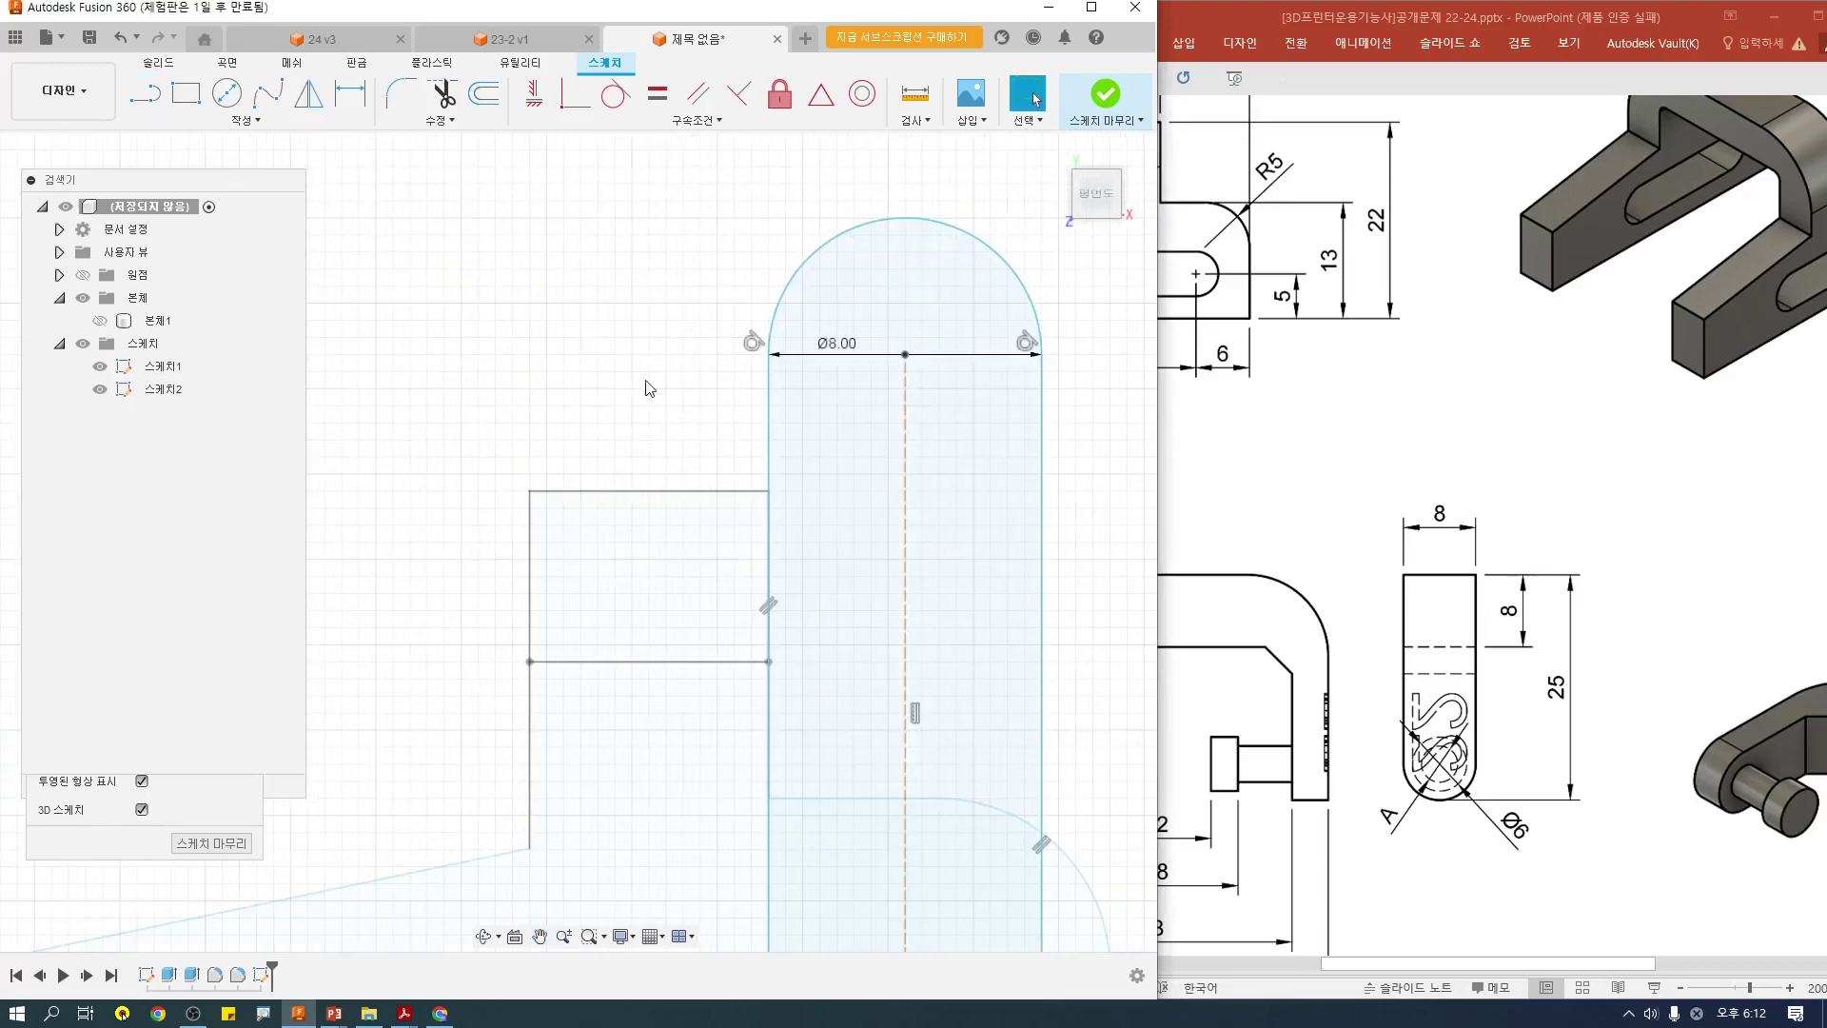
left_click(144, 93)
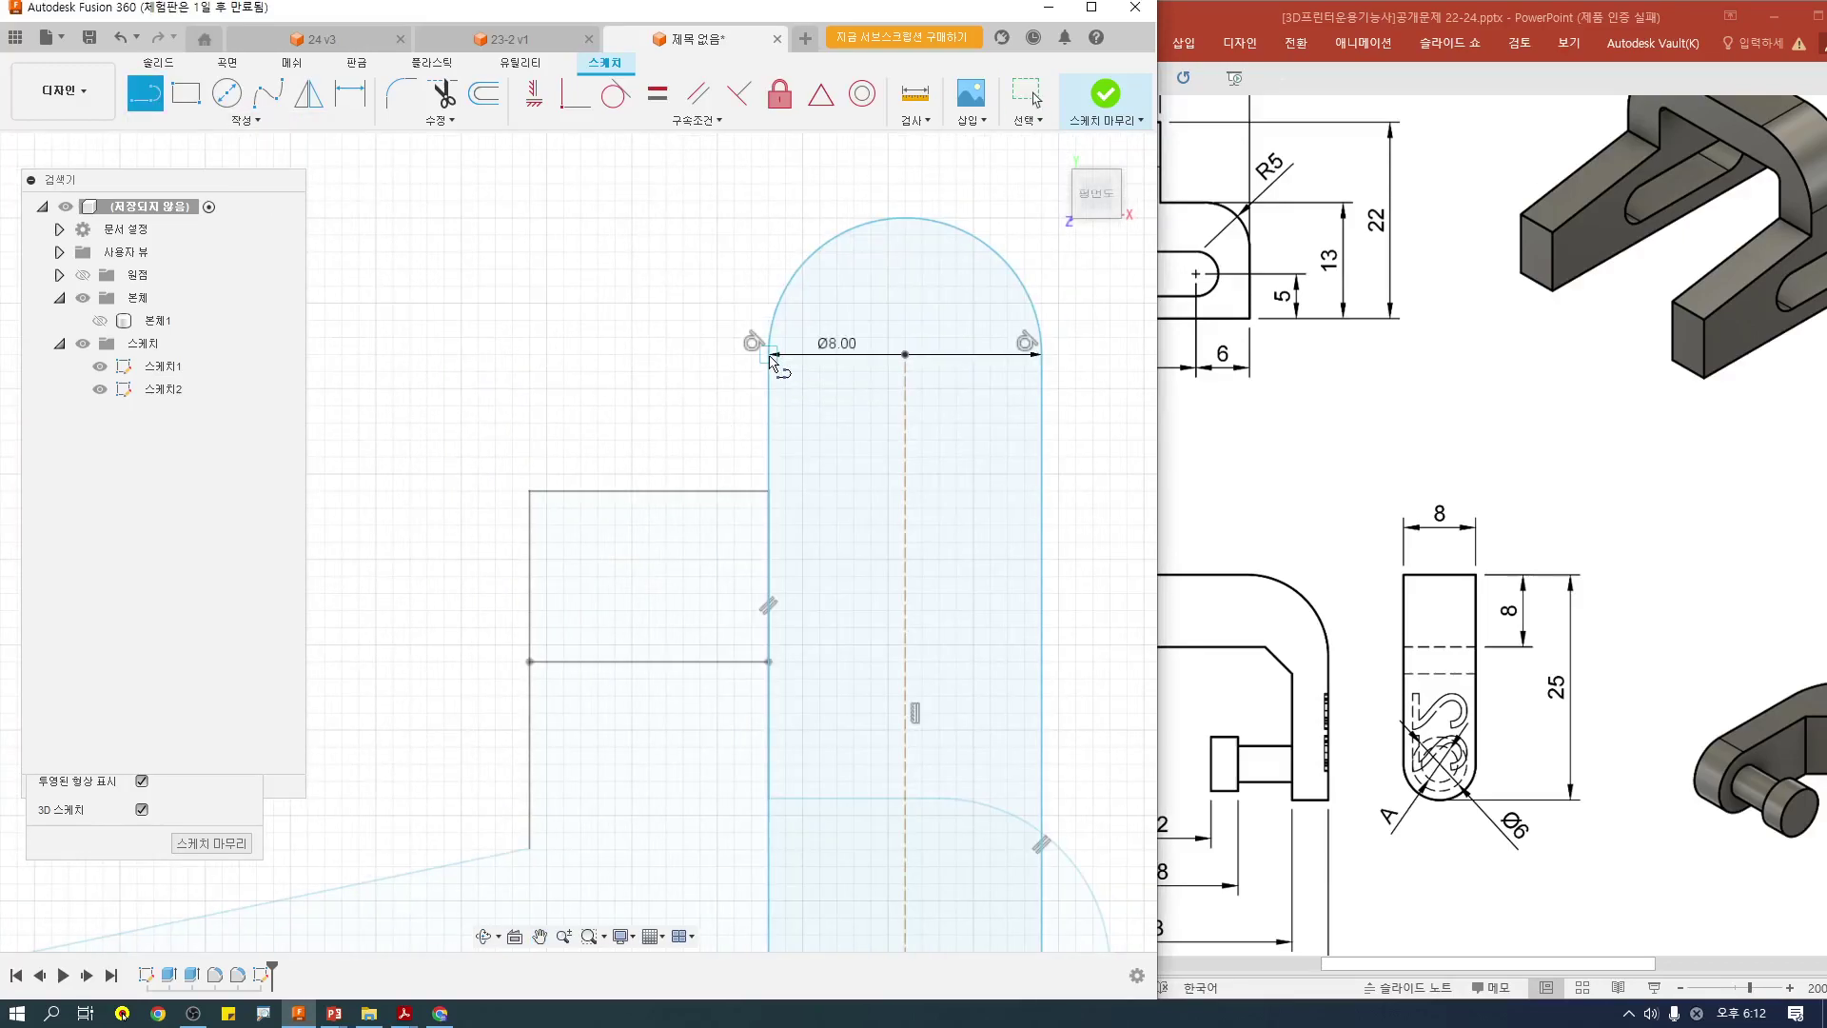
left_click(770, 355)
left_click(1041, 354)
scroll(871, 426, "down", 3)
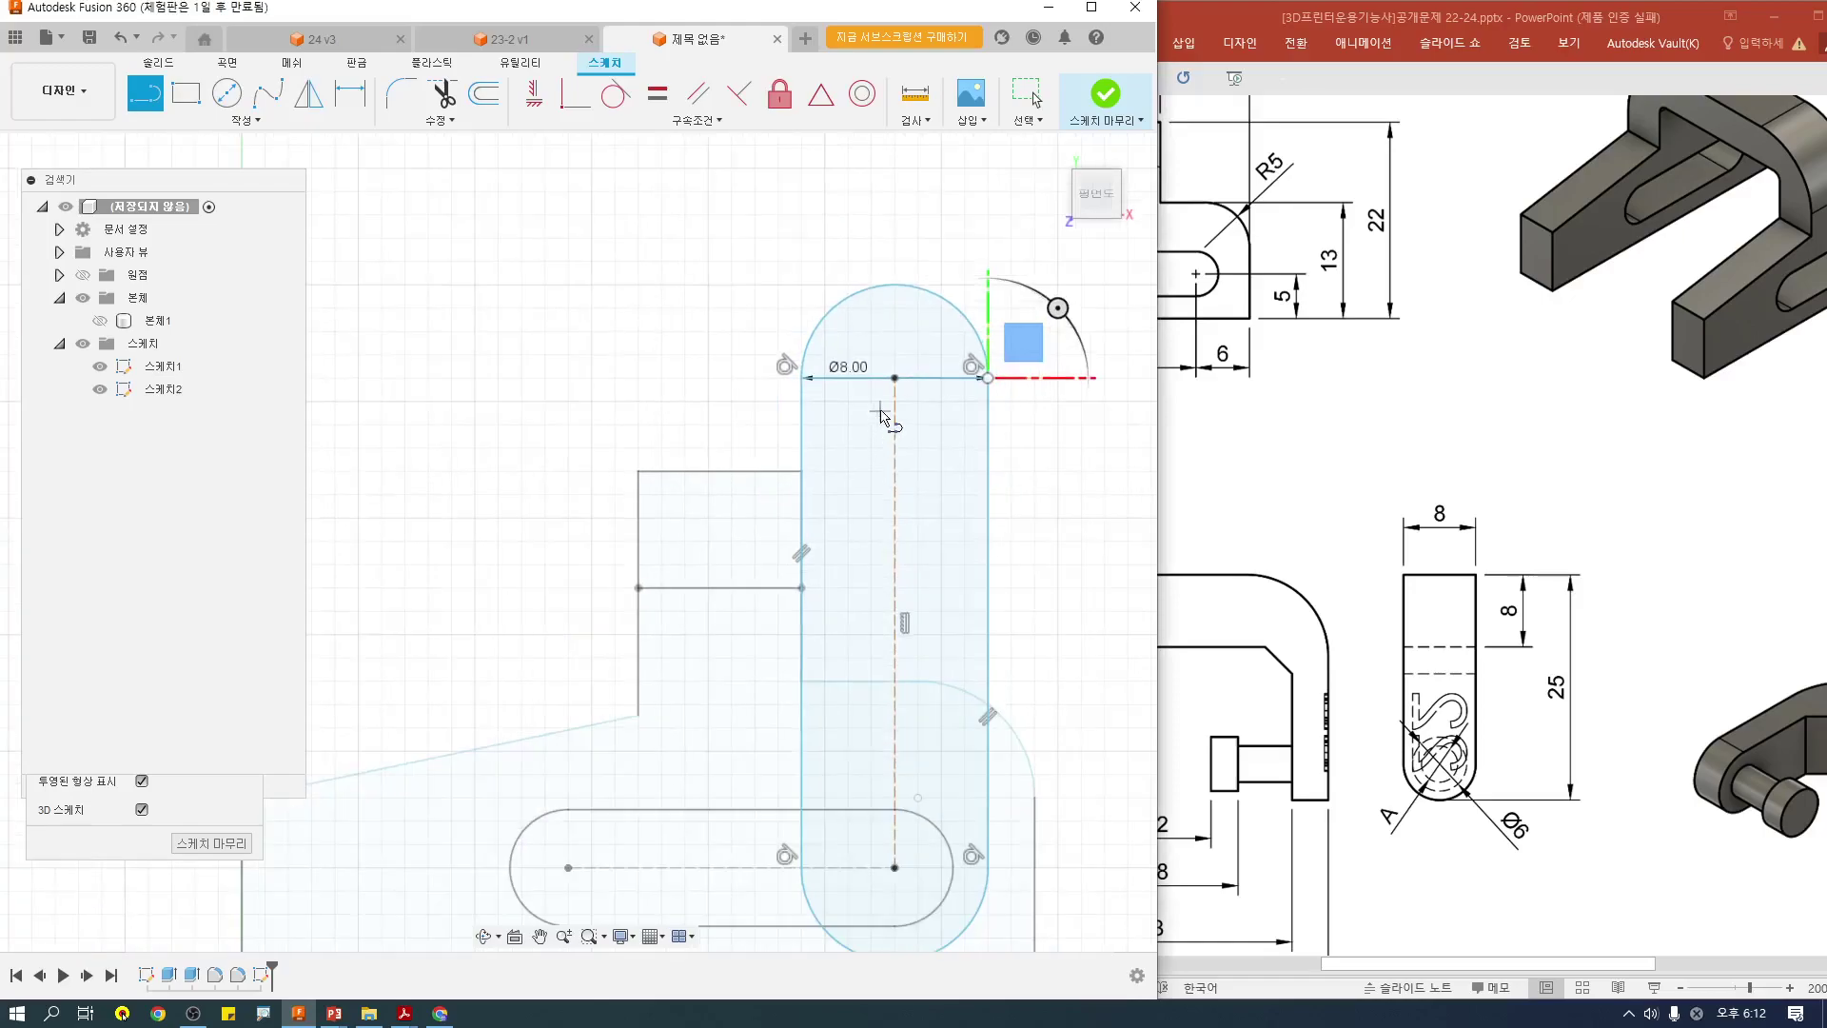
key("t")
left_click(898, 287)
scroll(920, 395, "down", 3)
middle_click_drag(954, 427, 840, 339)
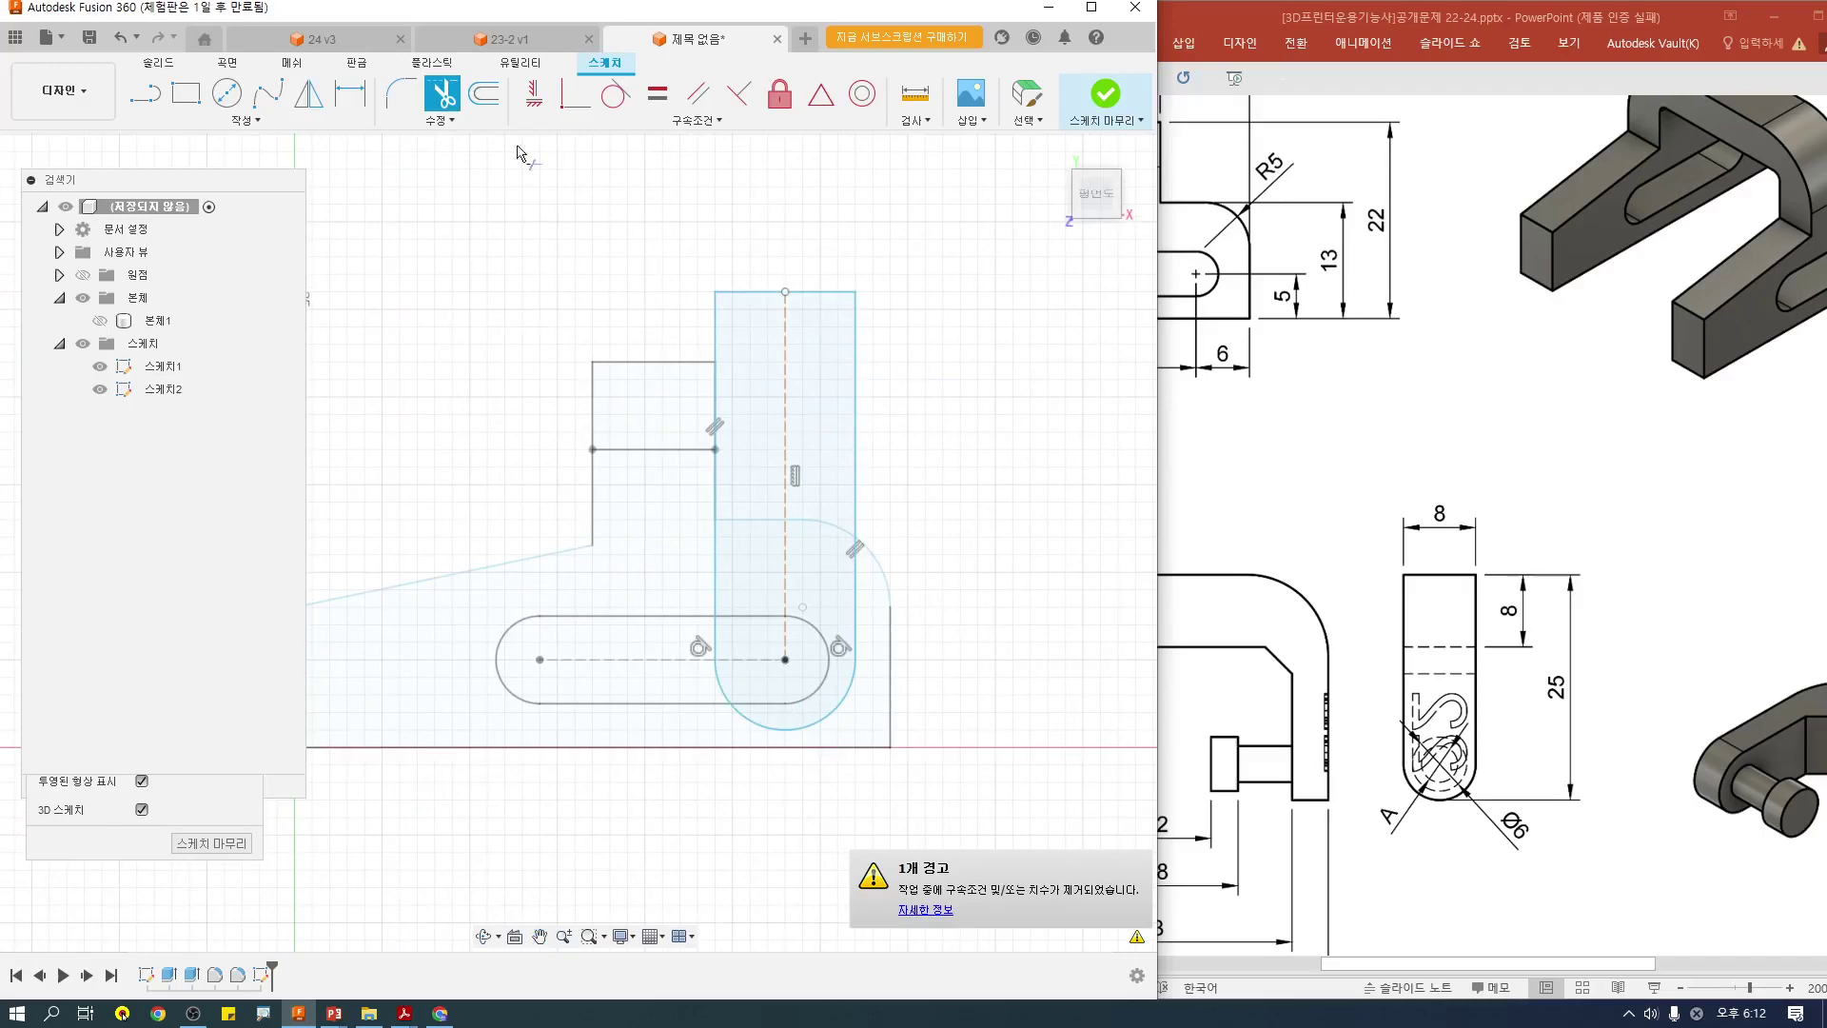
Step: Offset the profile's top edge 8 mm downward, with chain selection off
left_click(484, 92)
left_click(747, 295)
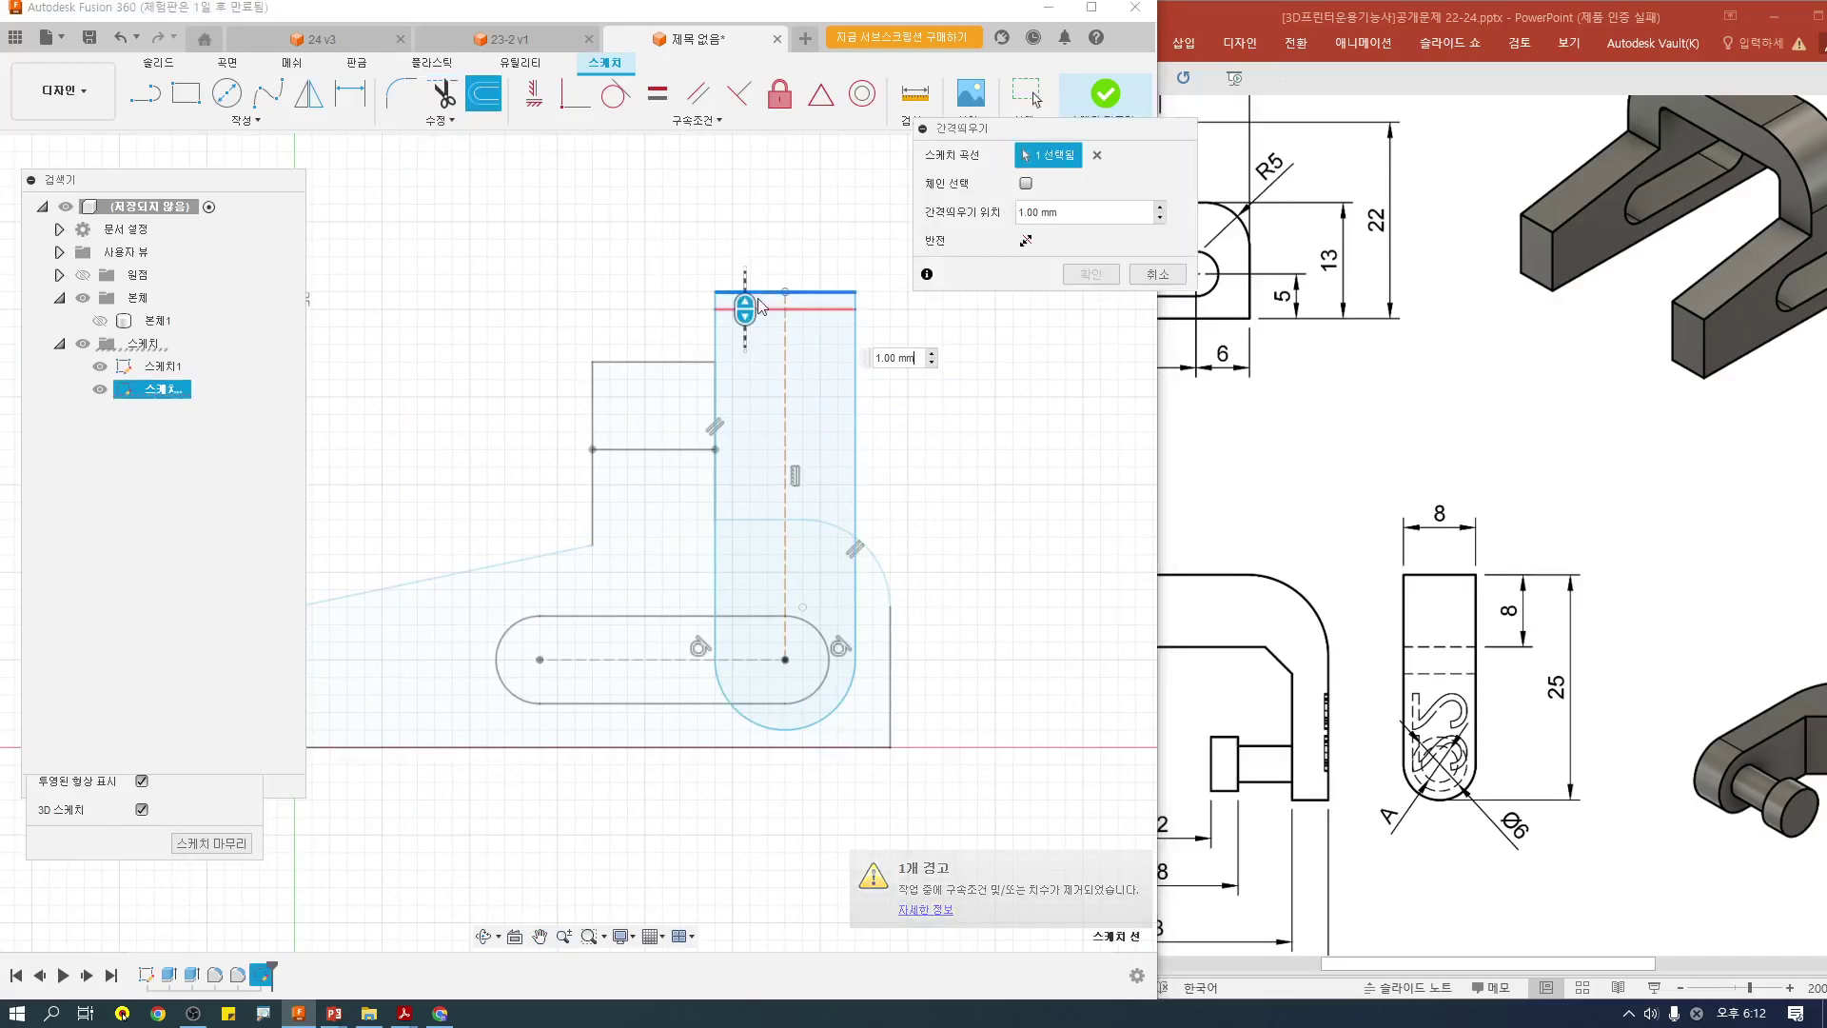
left_click_drag(738, 306, 746, 386)
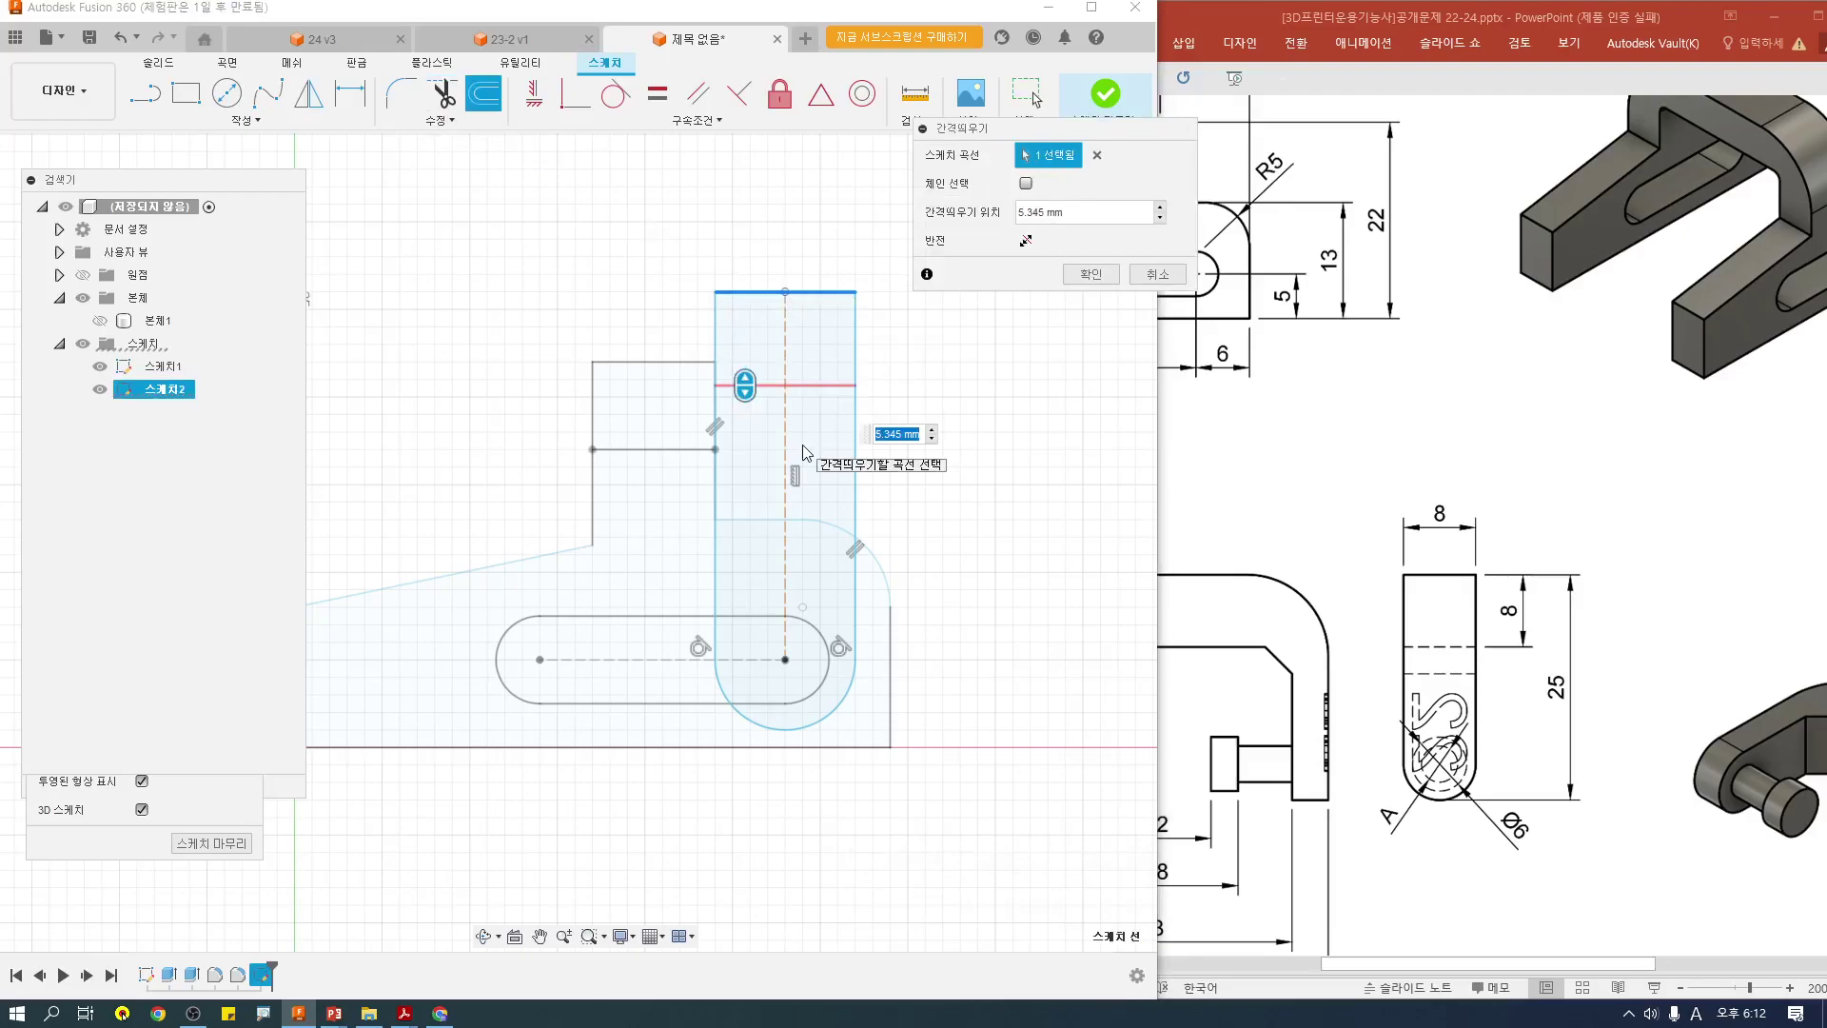
type("8")
left_click(1081, 278)
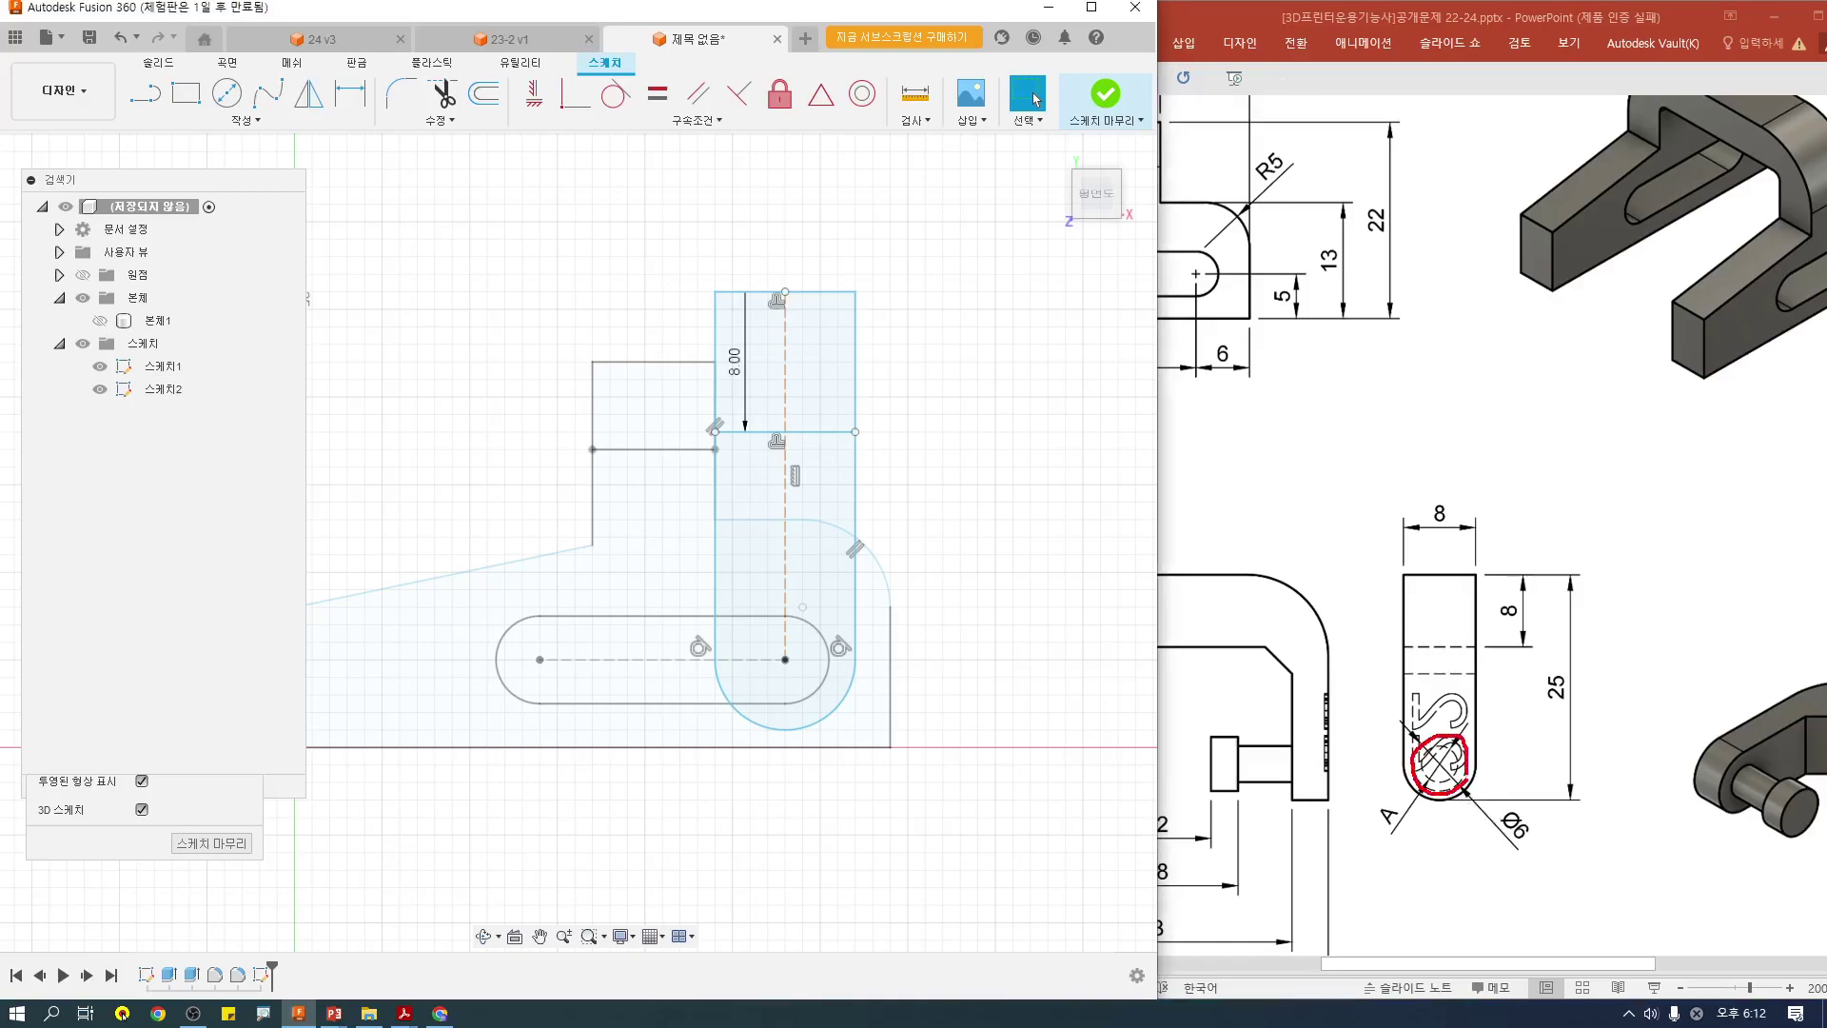
Step: Examine part 1's slot radius and part 2's side view on the exam drawing in PowerPoint to determine dimension A
key("Escape")
left_click(1604, 968)
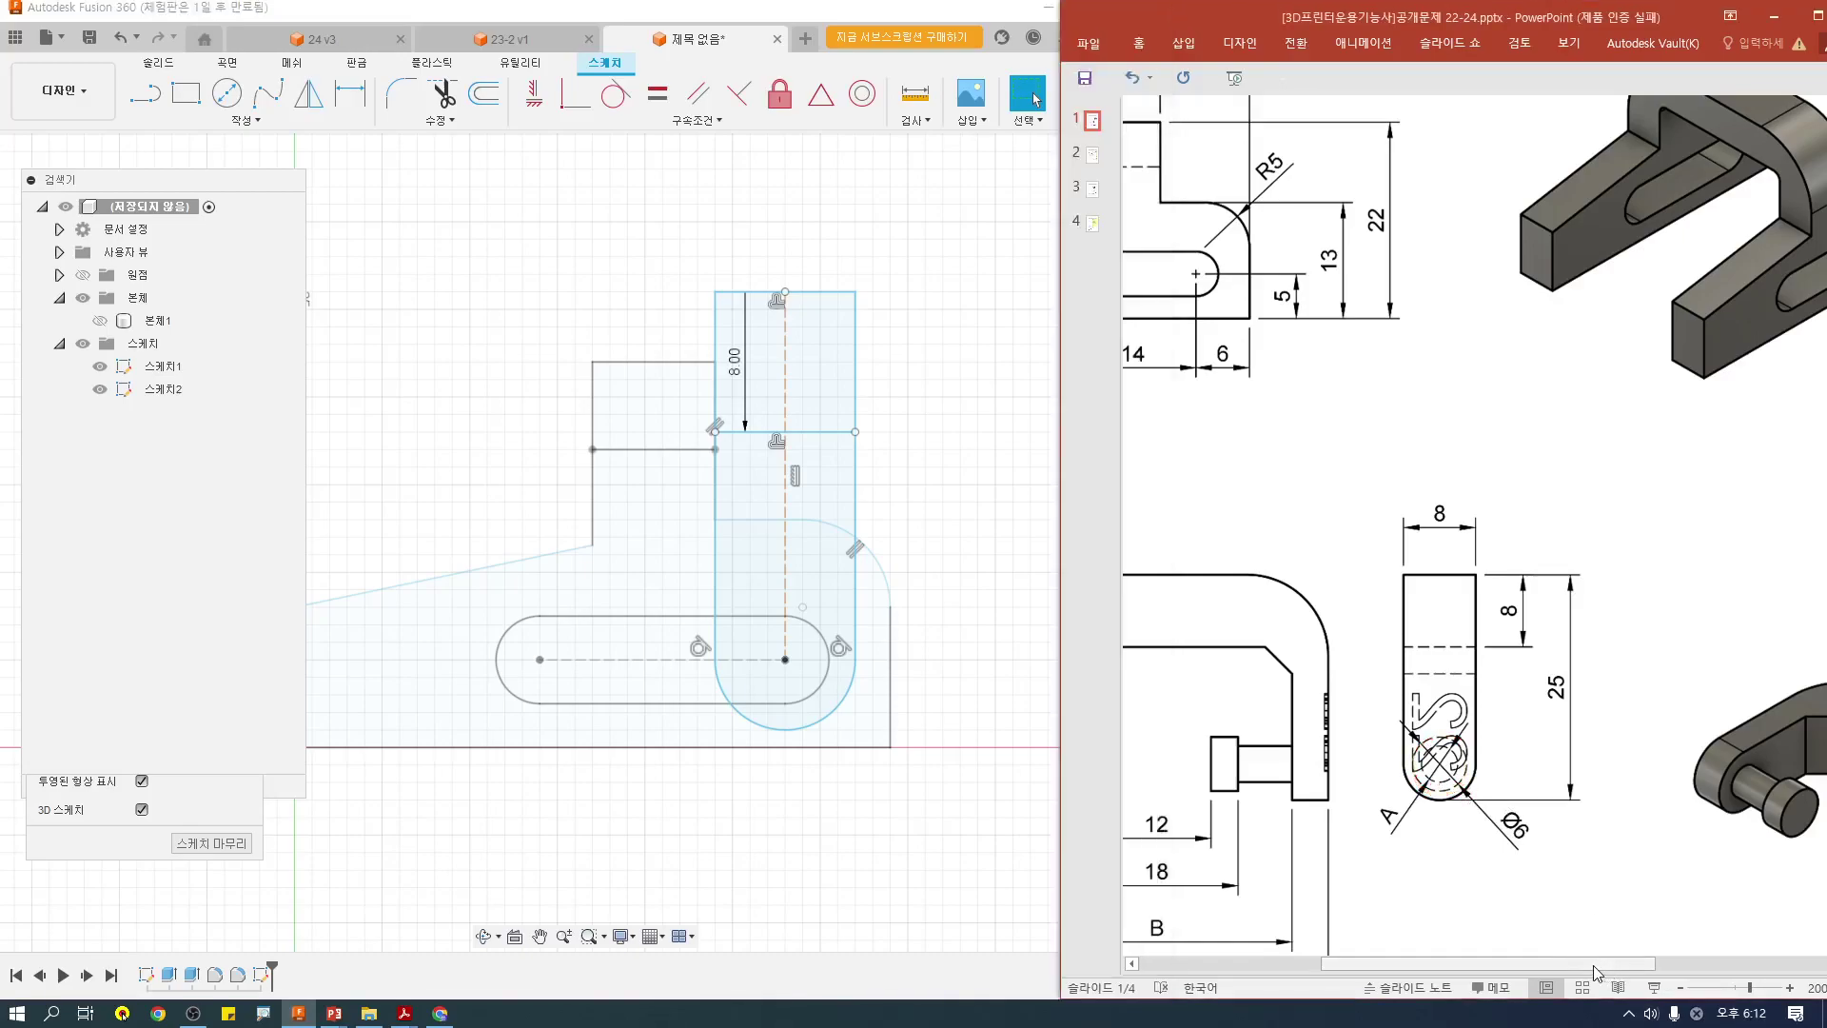
scroll(1294, 643, "down", 10, "ctrl")
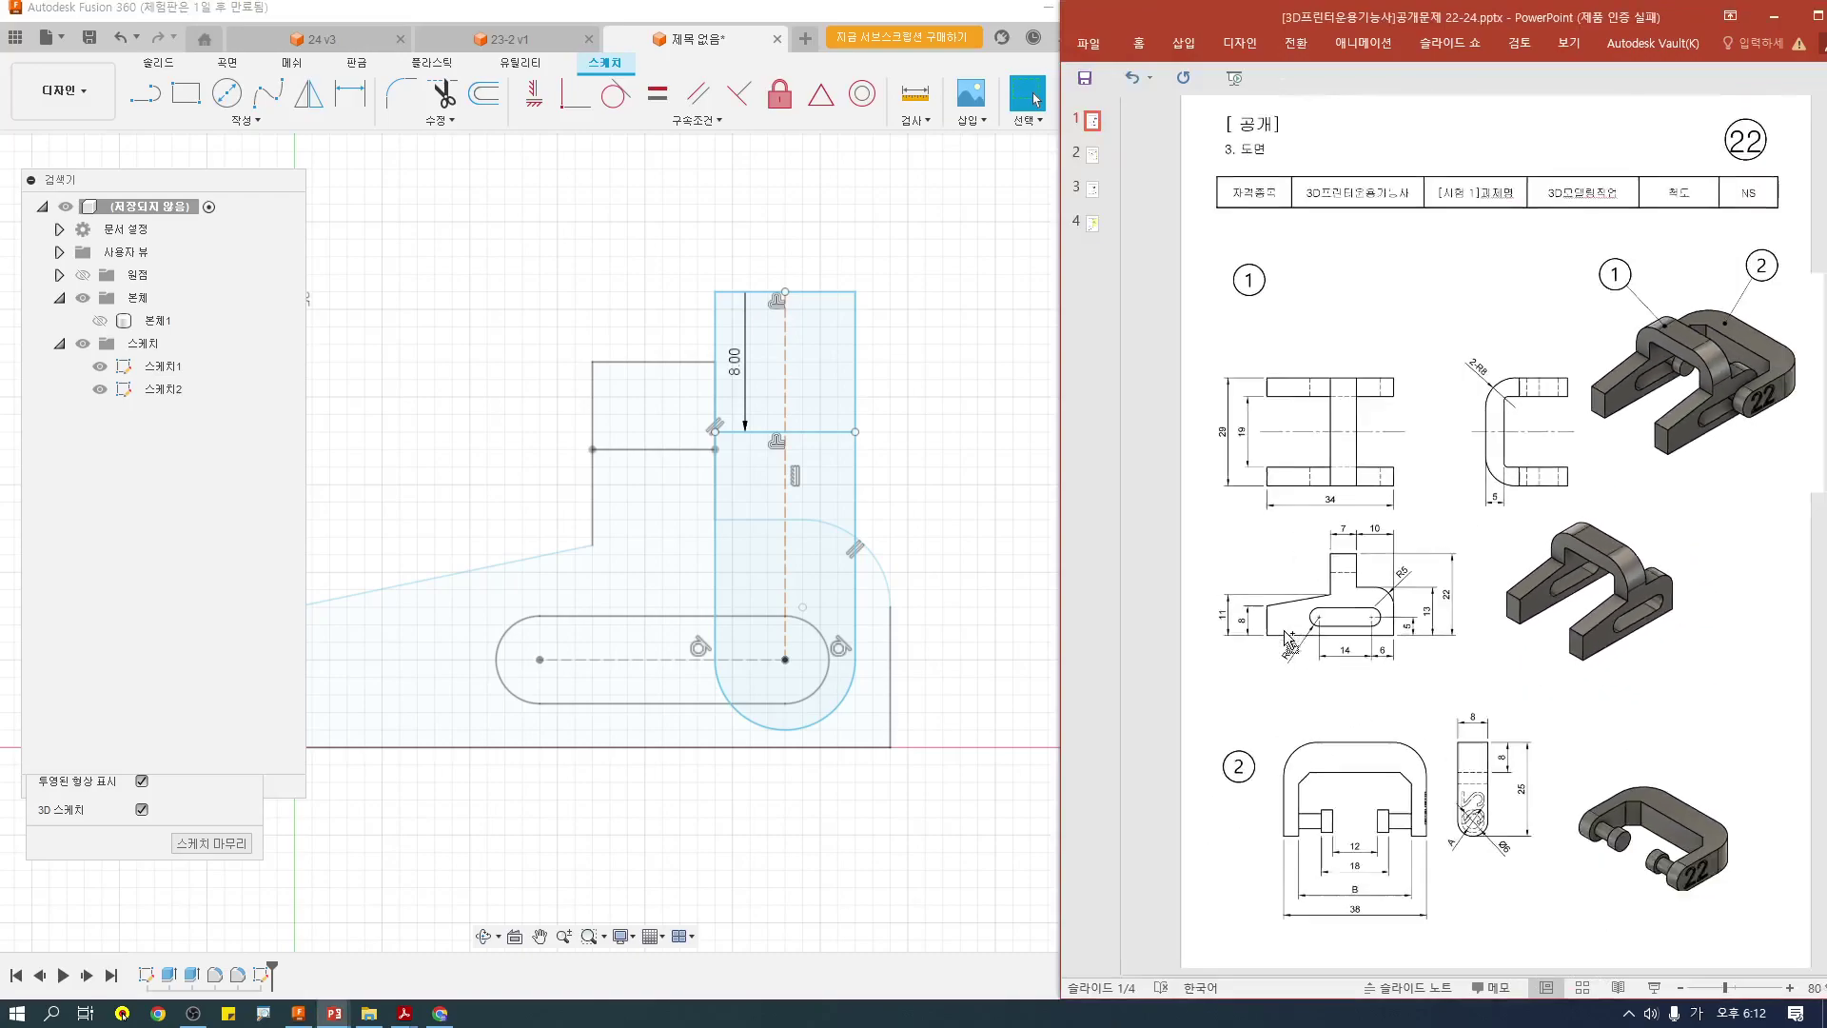
scroll(1323, 647, "up", 5, "ctrl")
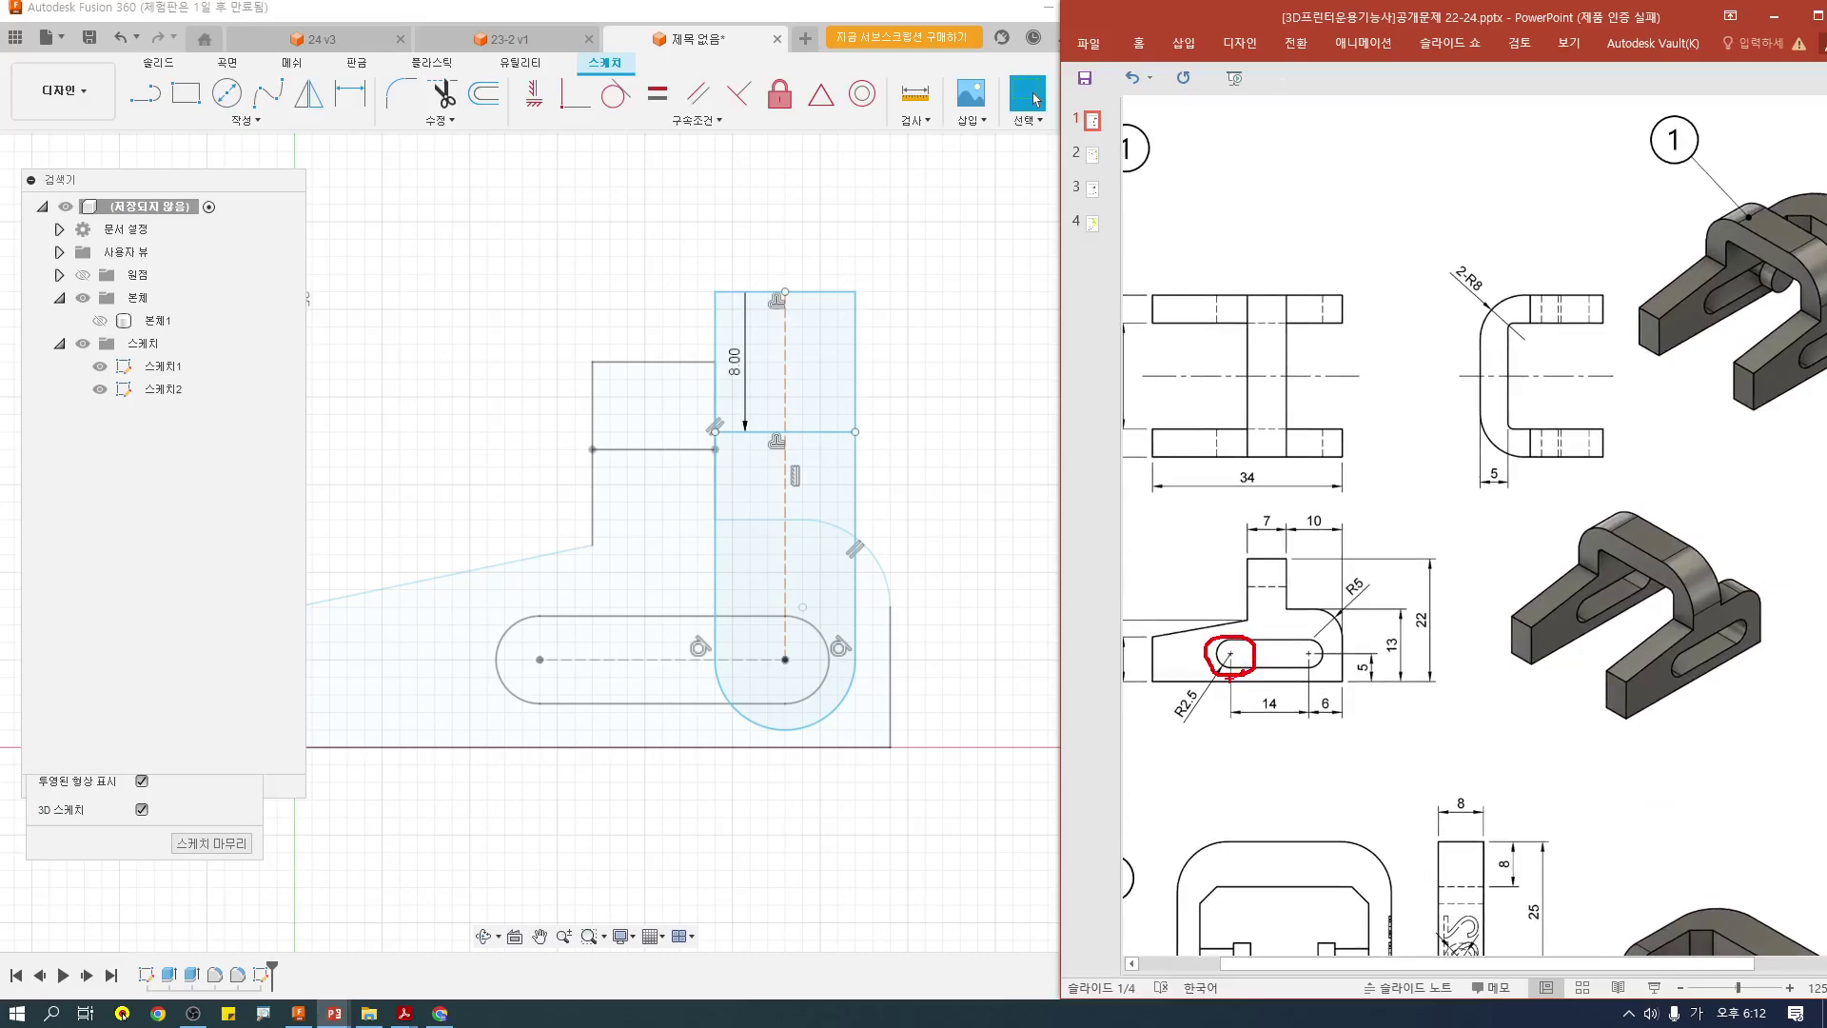
key("Escape")
scroll(1465, 857, "down", 3)
key("ctrl+2")
mouse_move(1423, 863)
left_mouse_down()
mouse_move(1401, 901)
mouse_move(1473, 898)
mouse_move(1452, 921)
left_mouse_up()
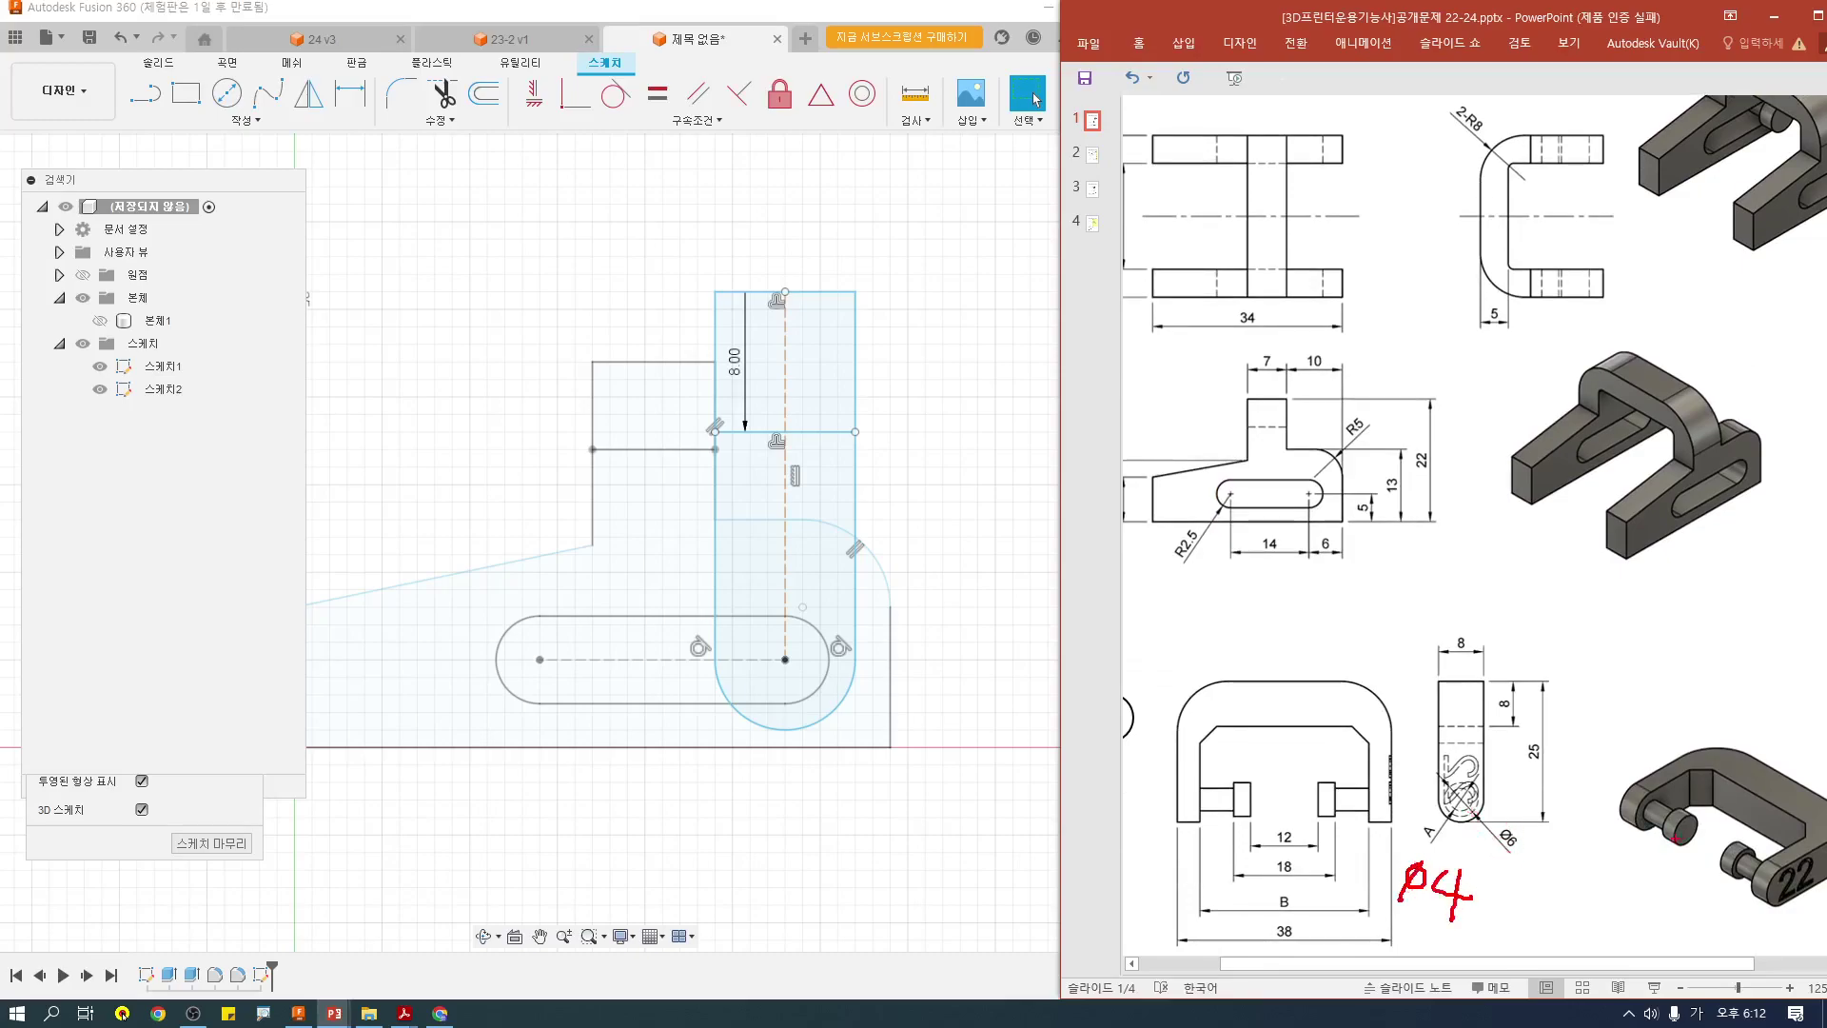
key("Escape")
Step: In Fusion 360, hide part 1's profile sketch and draw a 4 mm diameter circle at the centre of part 2's lower arc
scroll(790, 699, "up", 1)
scroll(791, 692, "up", 1)
middle_click_drag(786, 688, 752, 658)
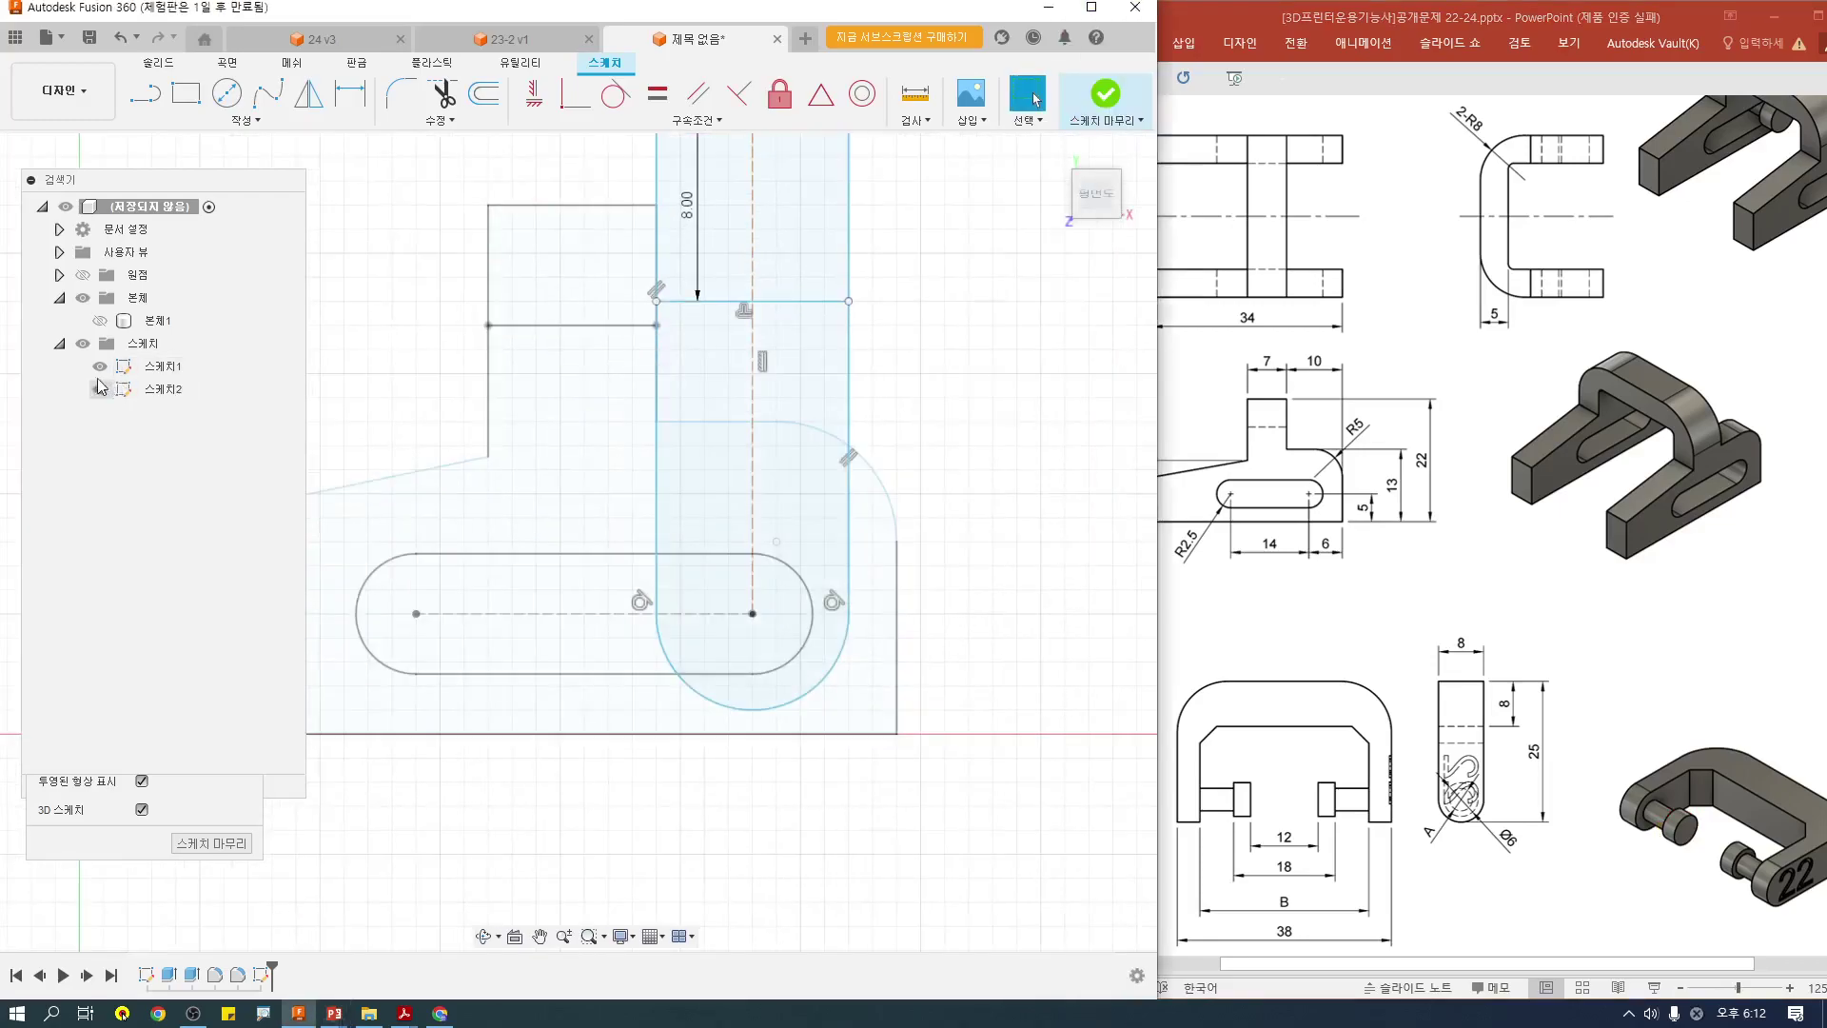
left_click(100, 366)
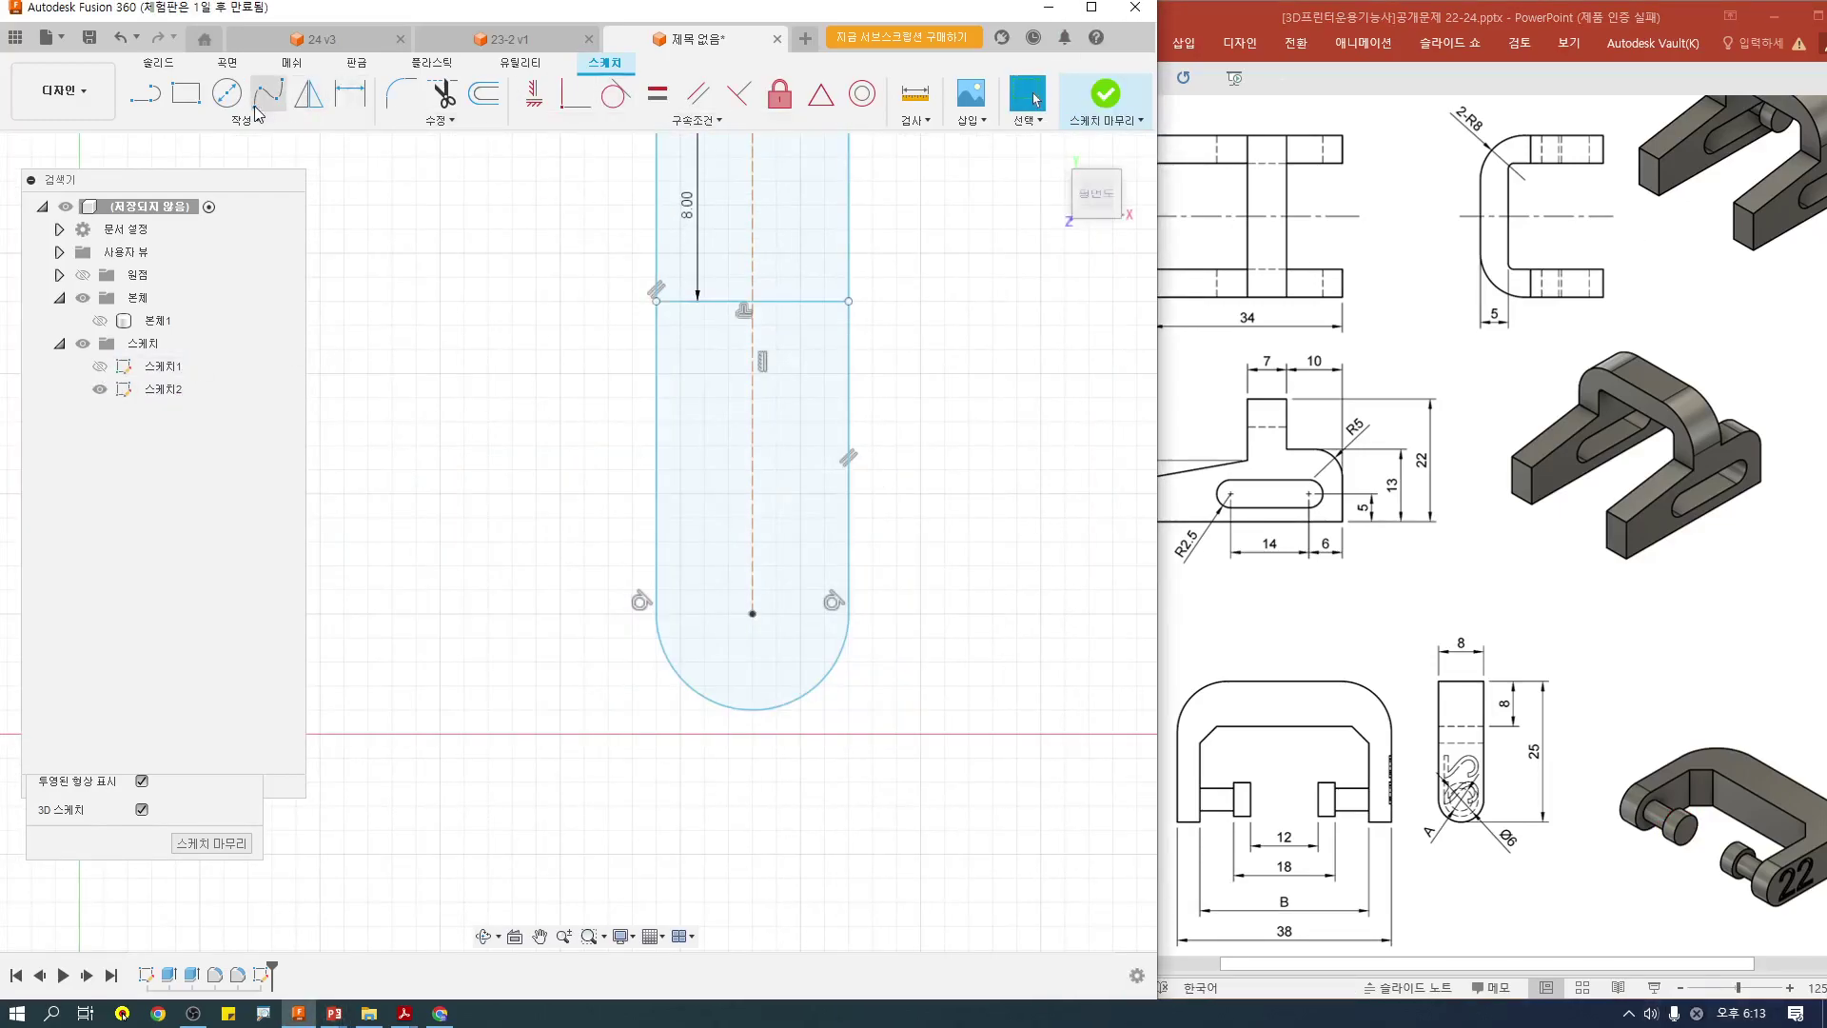
left_click(227, 92)
left_click(752, 614)
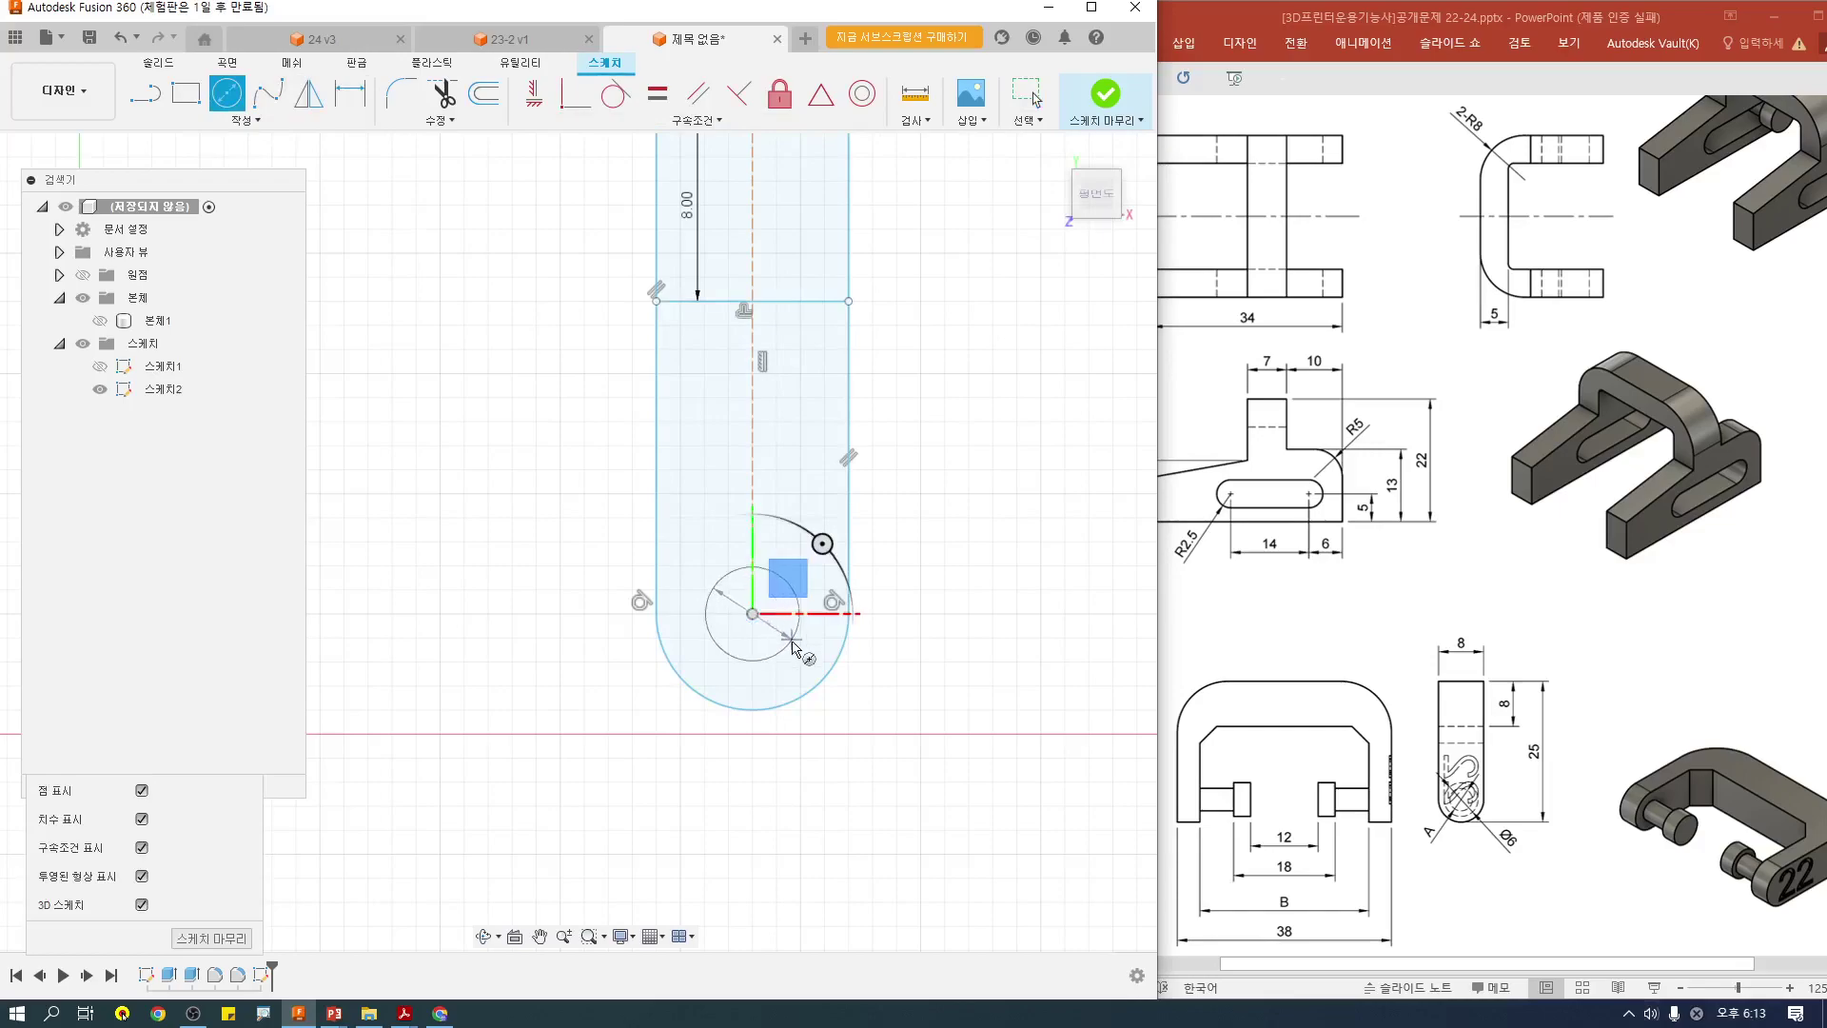
type("4")
key("Return")
key("Escape")
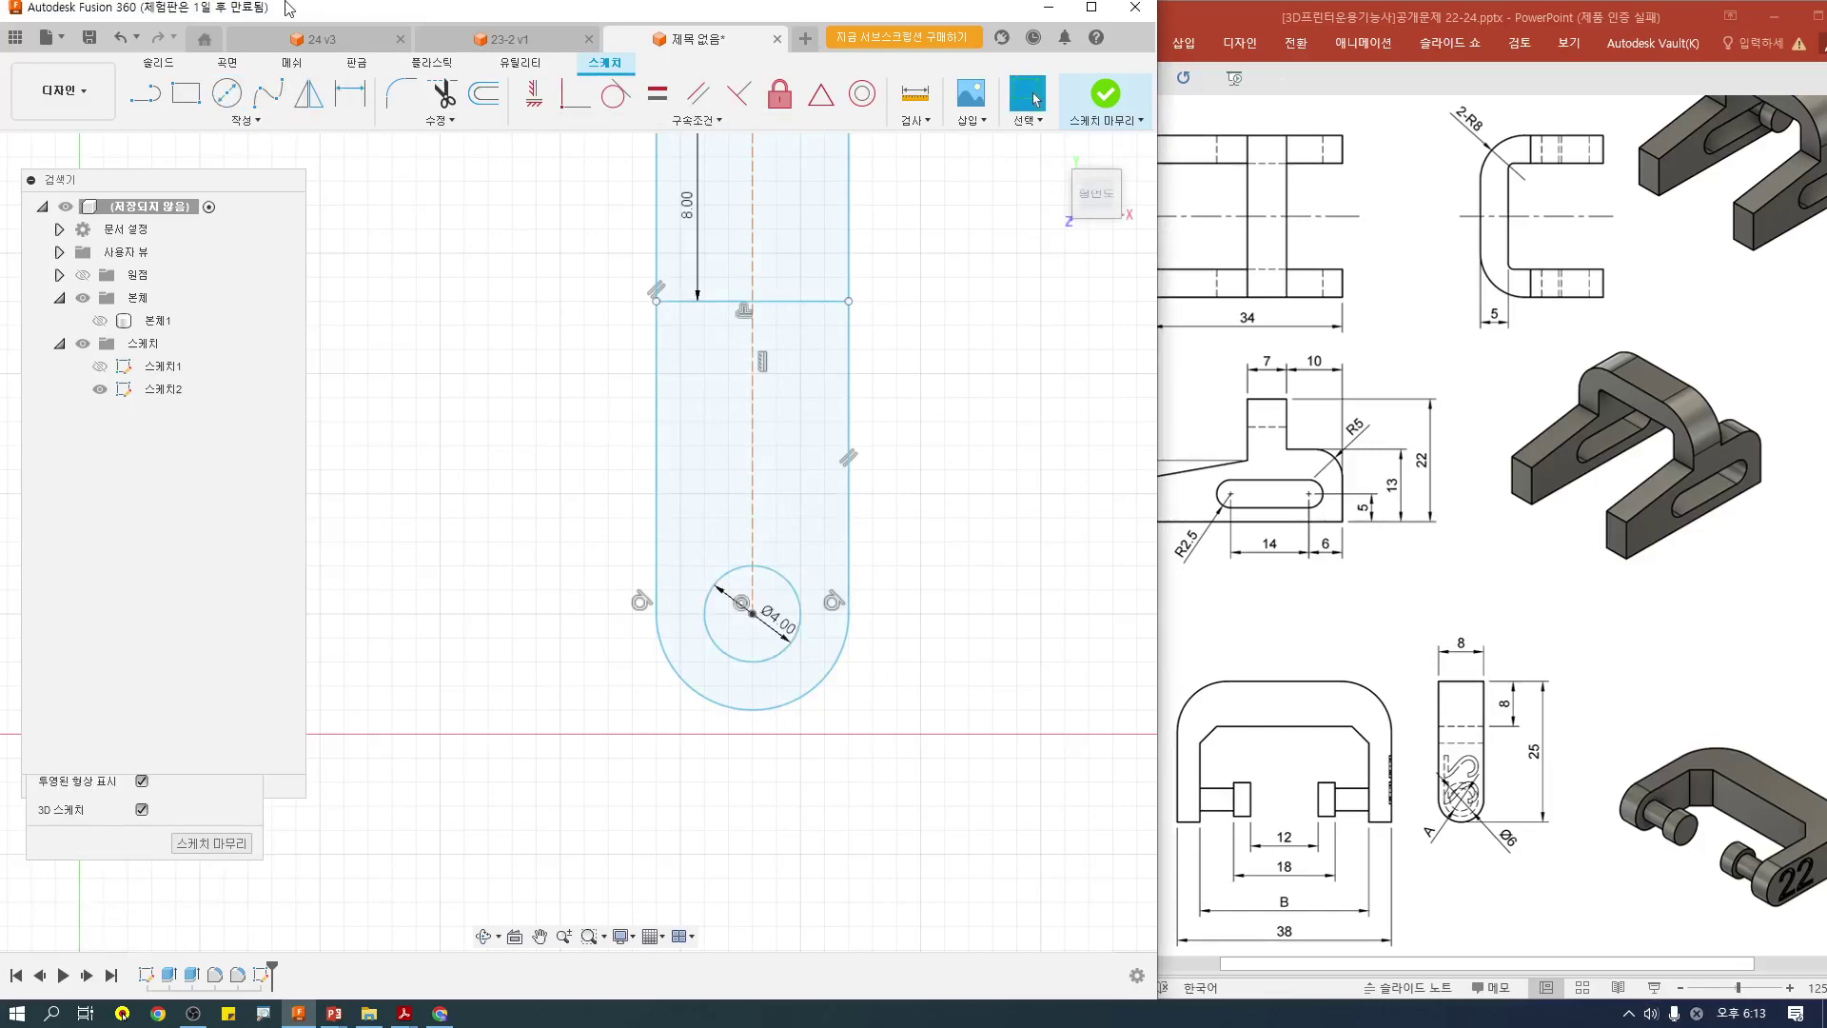
Step: Add a concentric 6 mm diameter circle at the lower arc's centre and finish the sketch
left_click(227, 92)
left_click(751, 614)
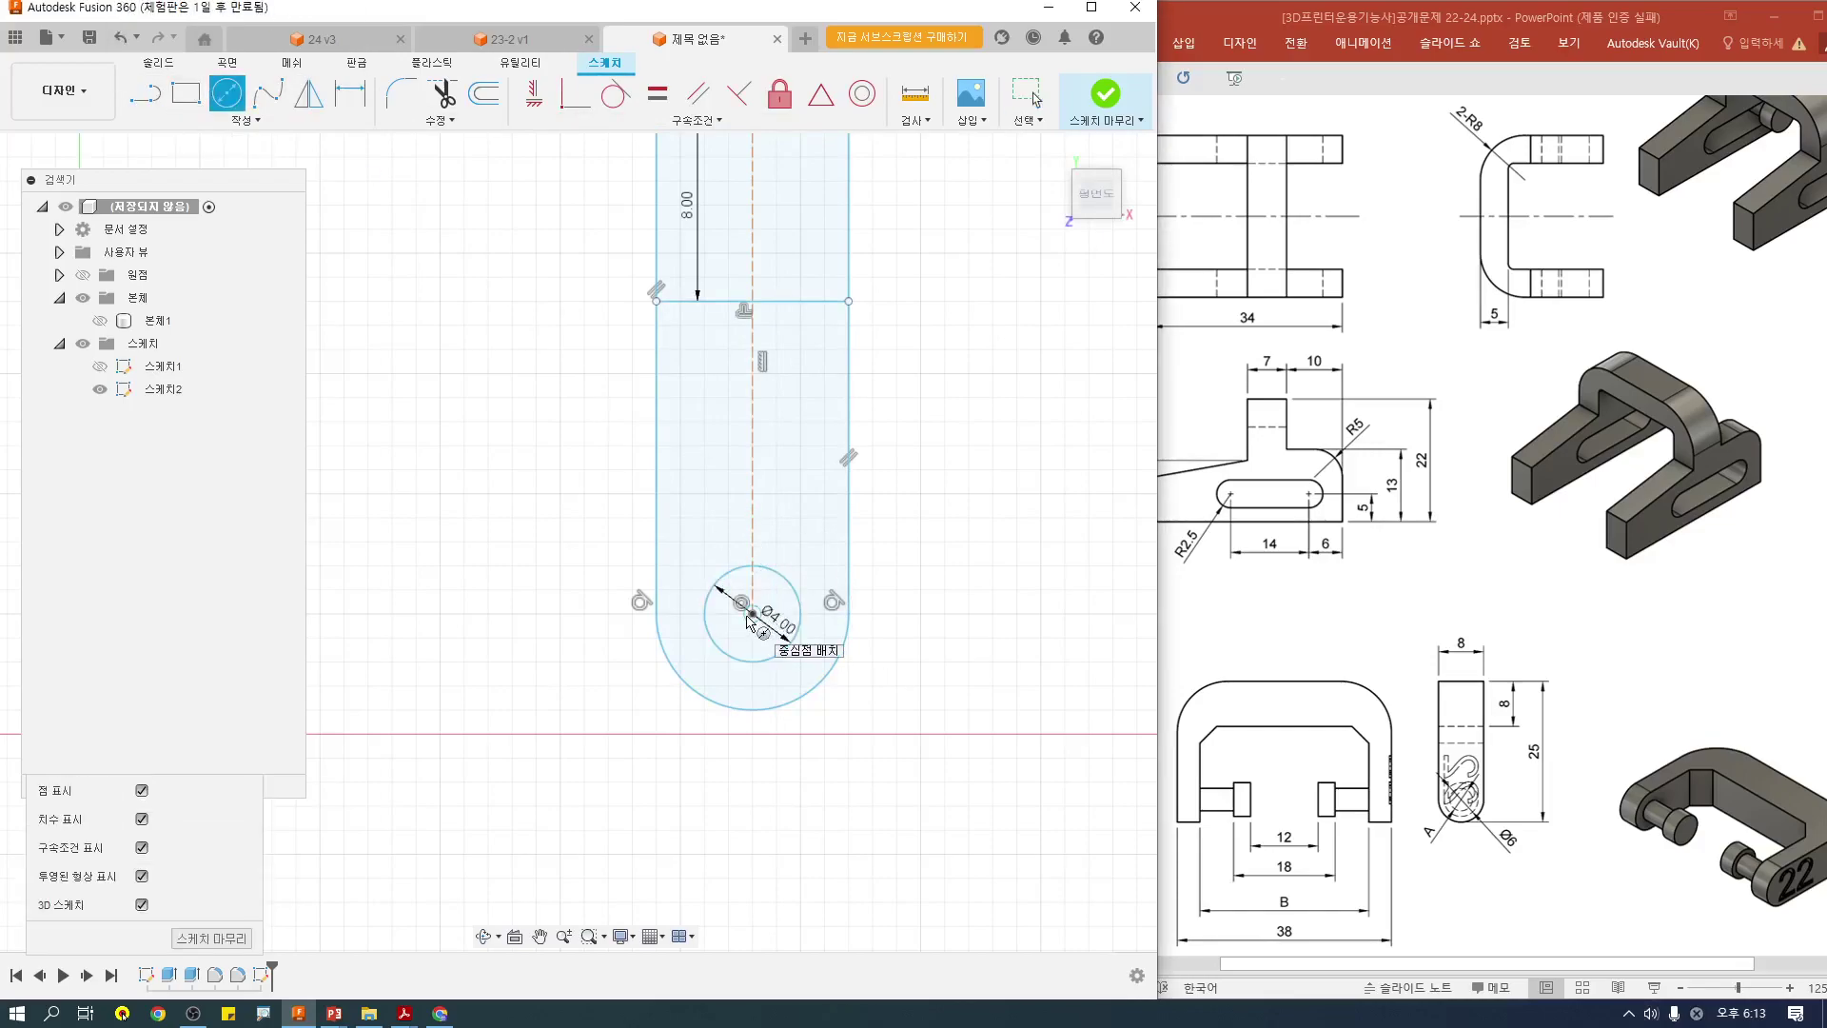
type("6")
key("Return")
key("Escape")
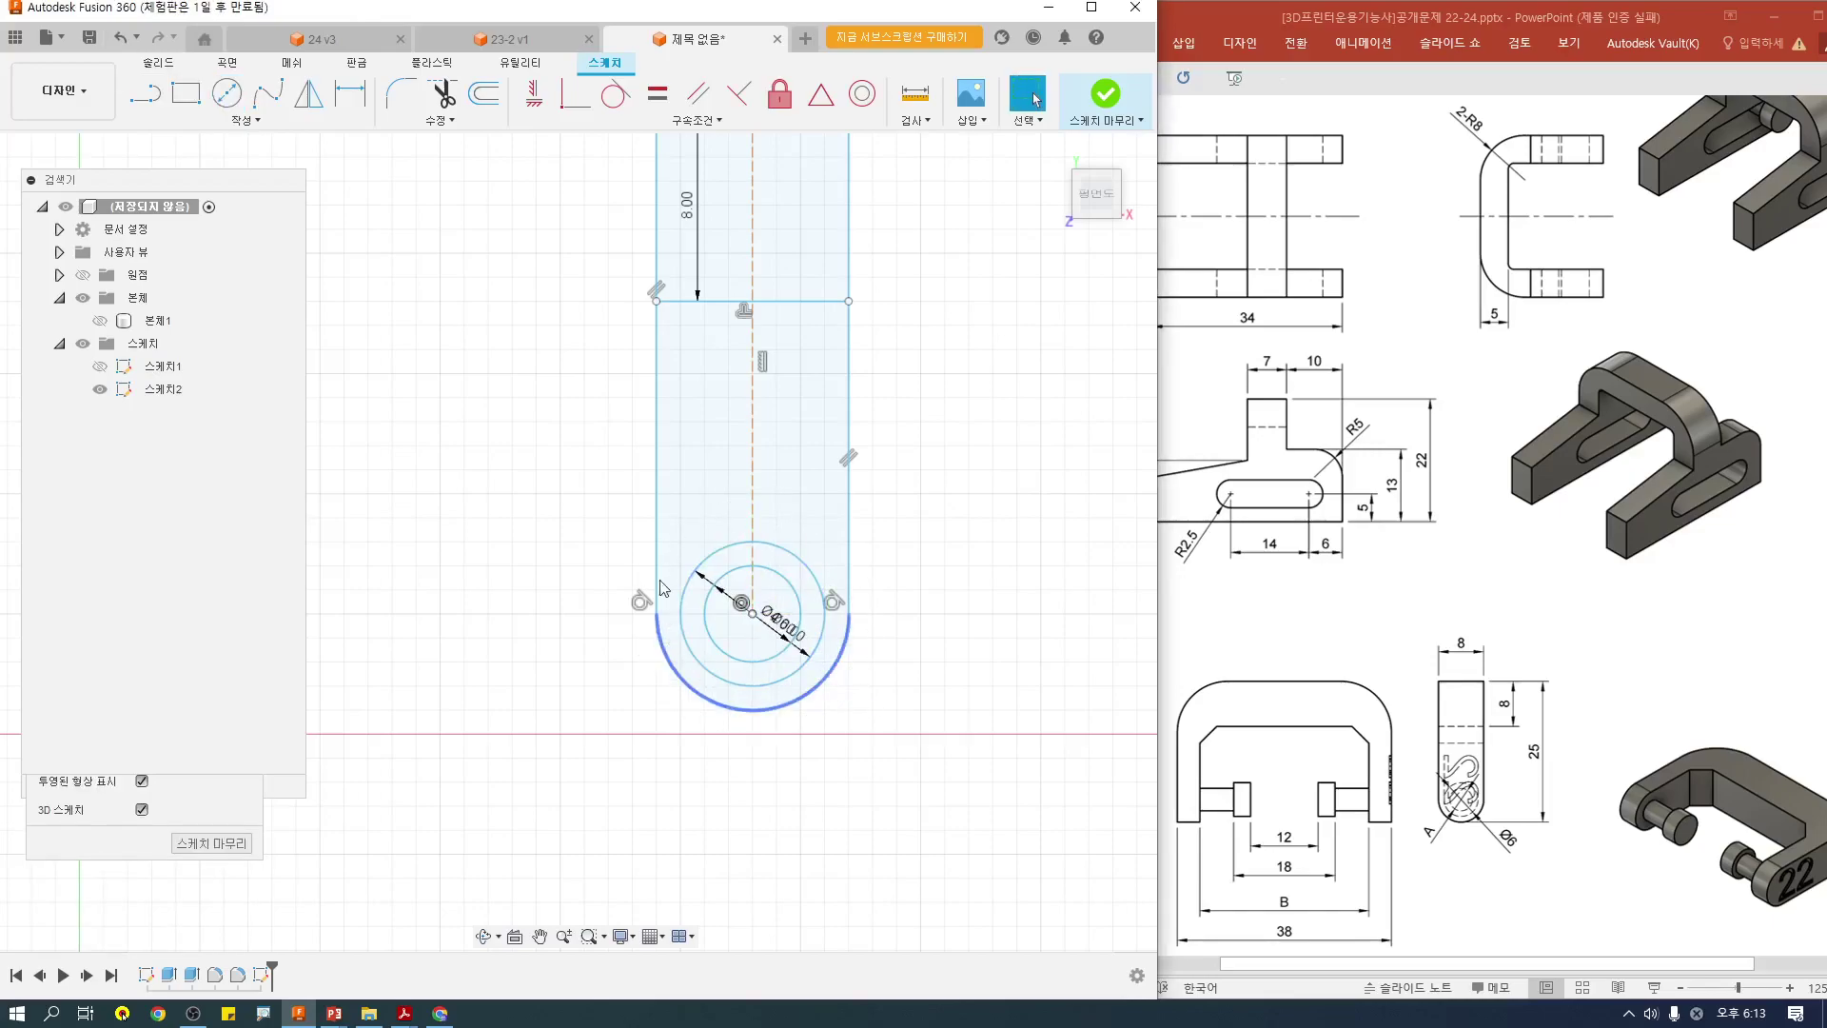
scroll(803, 452, "down", 1)
scroll(801, 381, "down", 1)
middle_click_drag(799, 348, 802, 427)
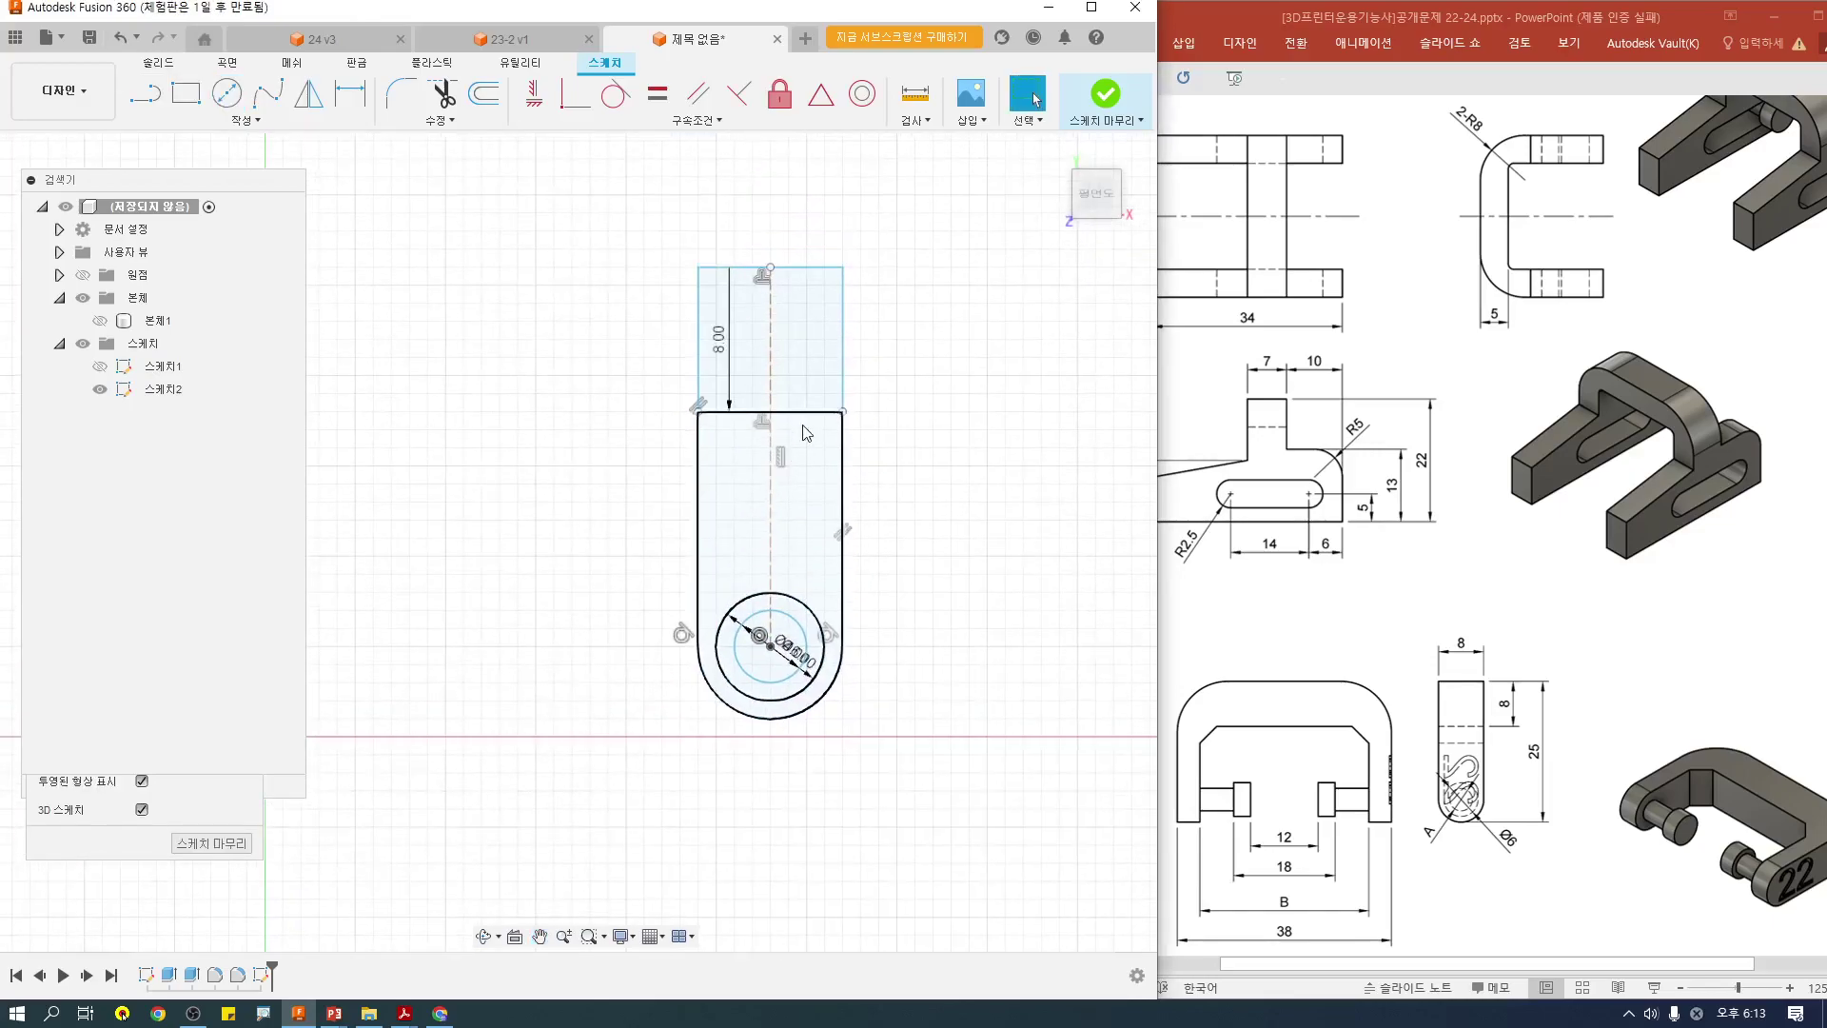
left_click(1102, 103)
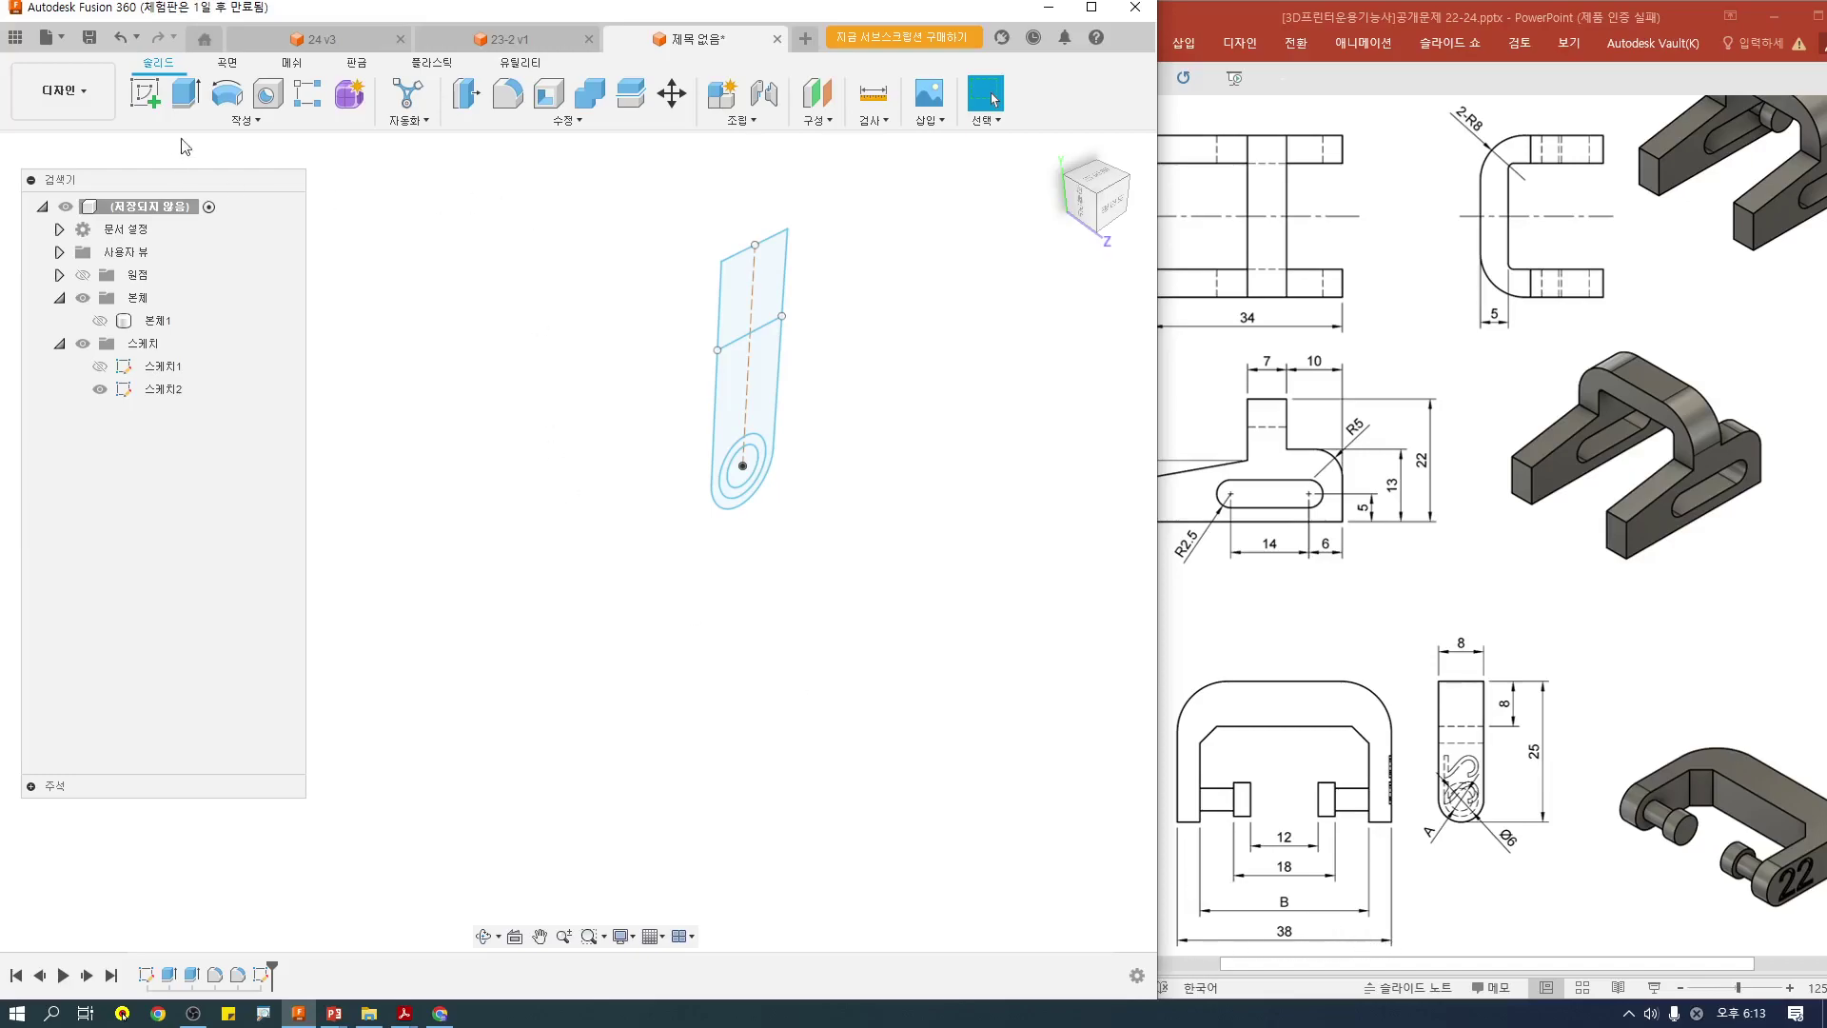
Step: Extrude all four regions of part 2's side profile symmetrically as a new body with a whole length of 38 mm
left_click(185, 96)
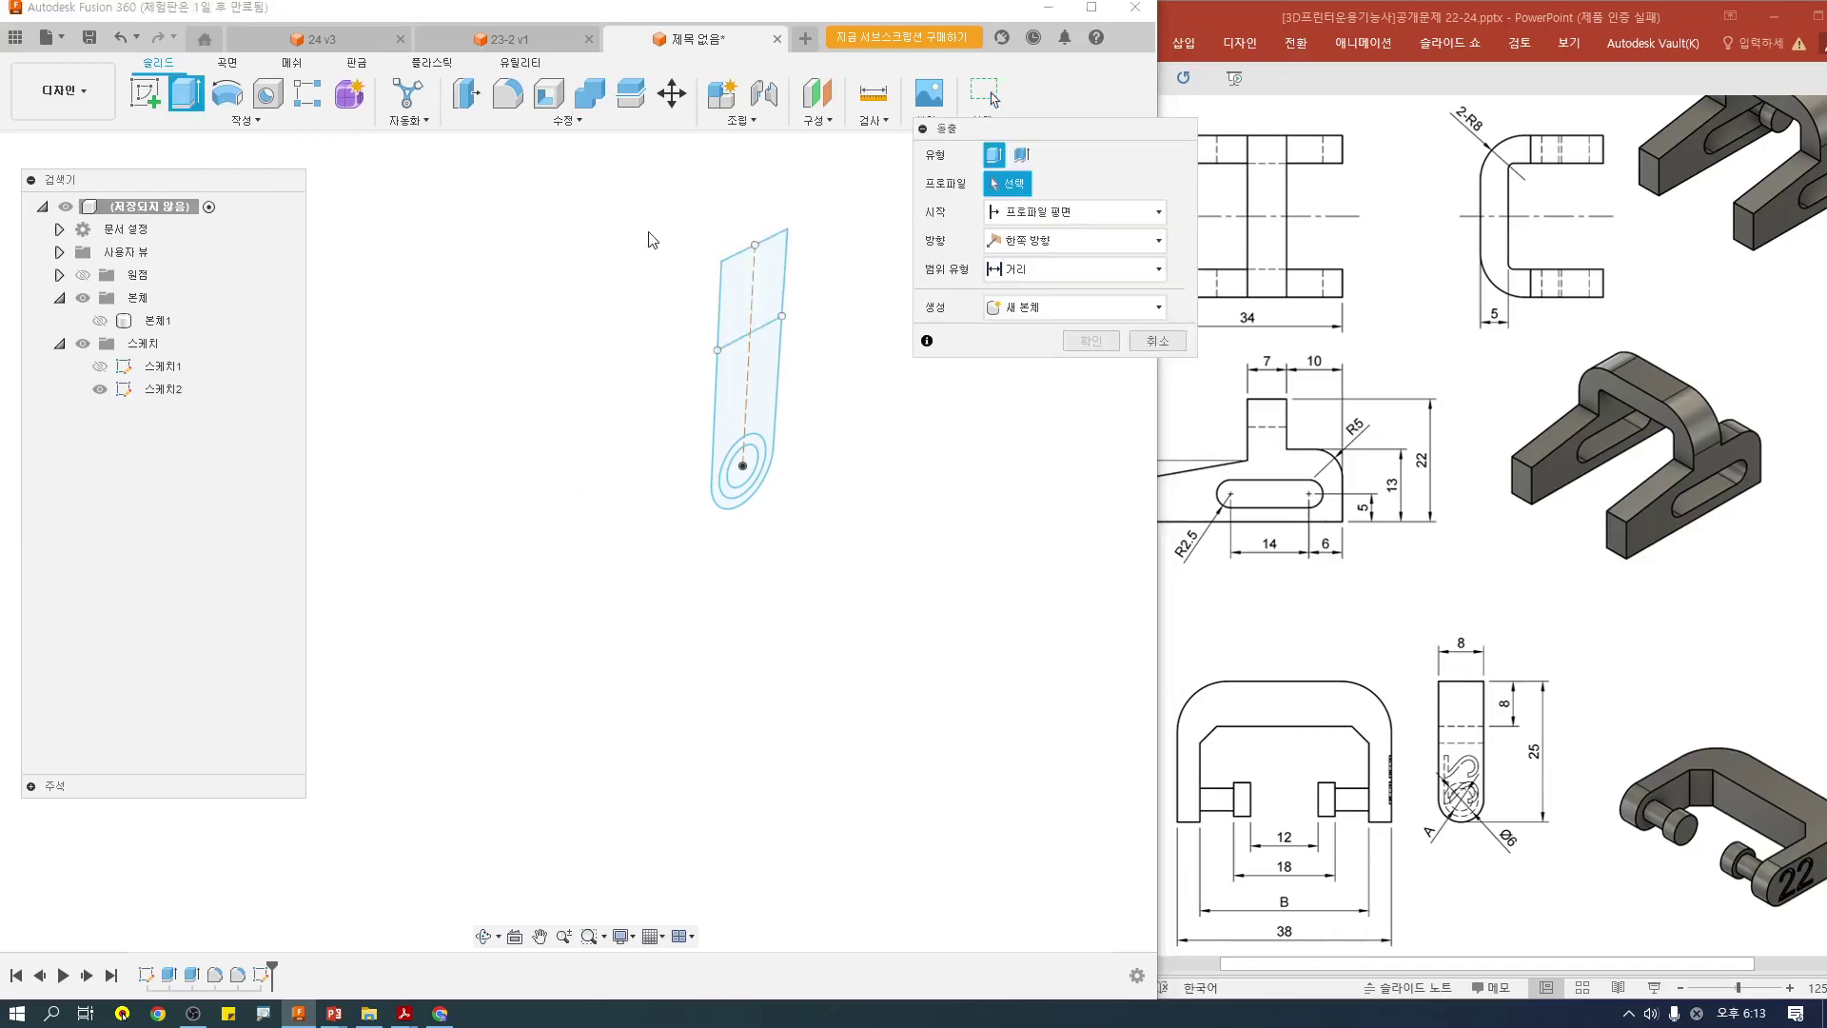
left_click(748, 309)
left_click(748, 409)
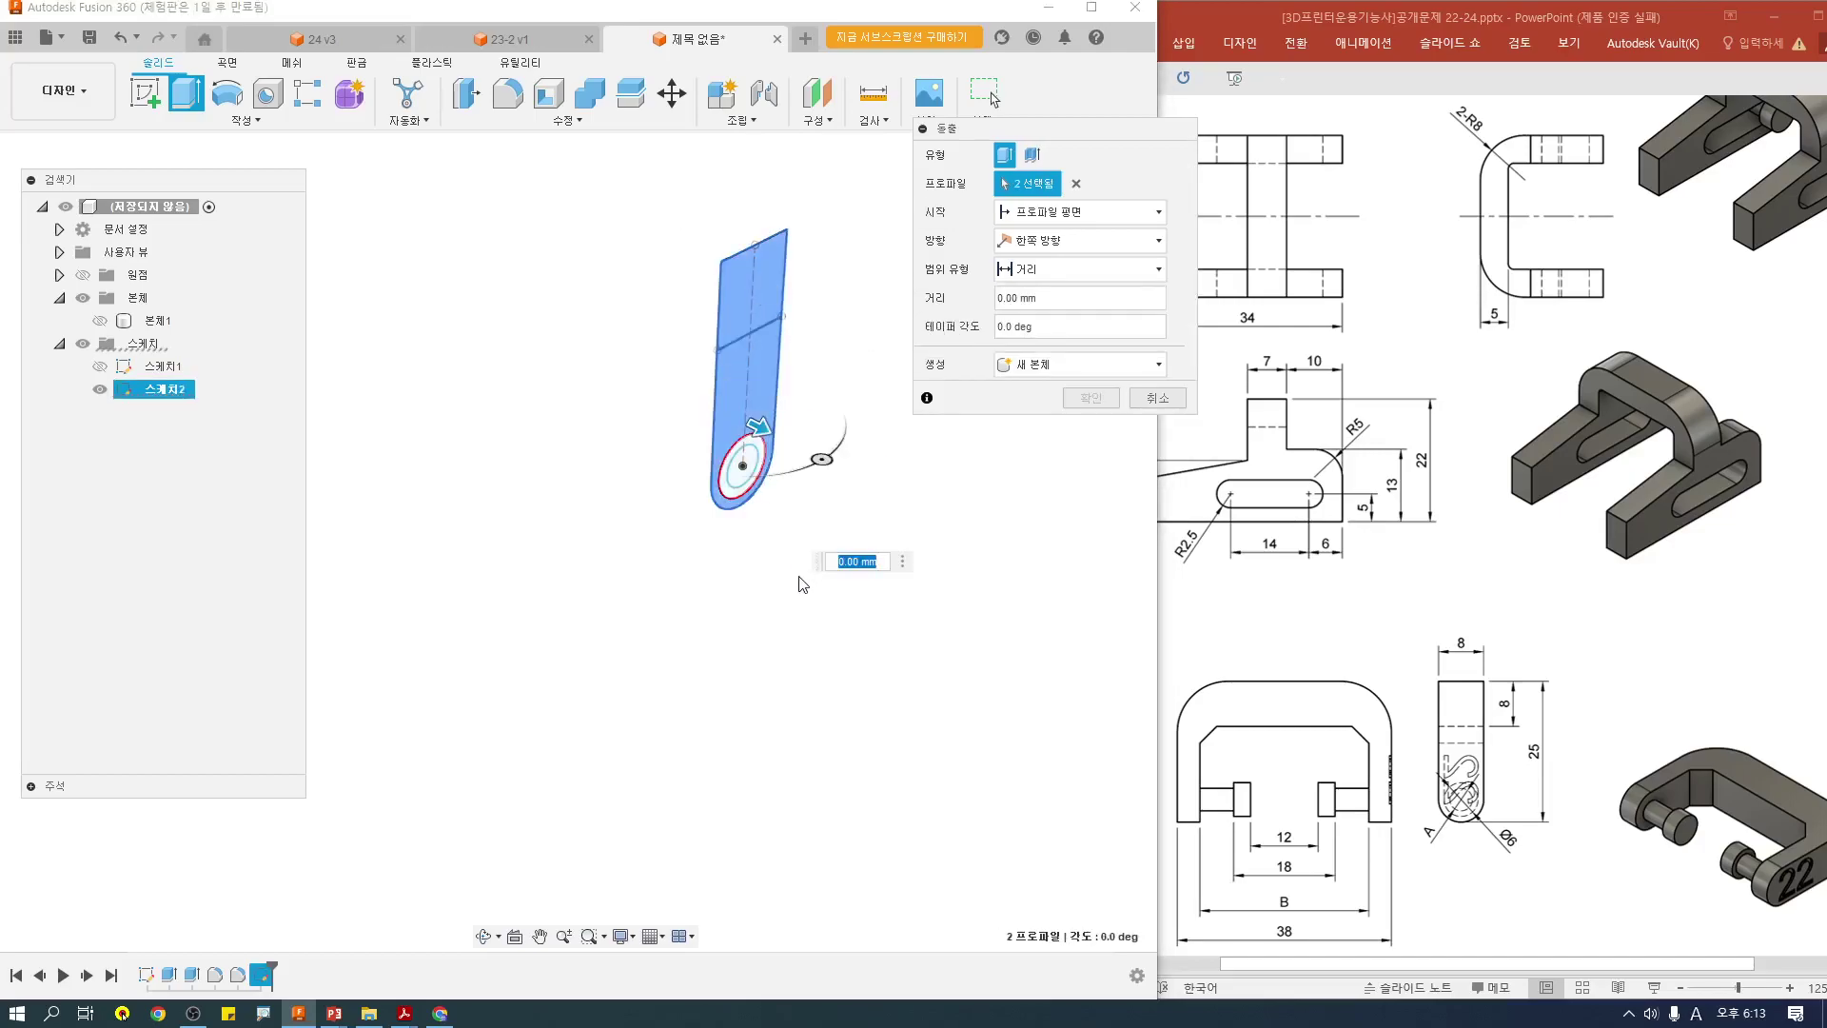
left_click(1078, 240)
left_click(1043, 305)
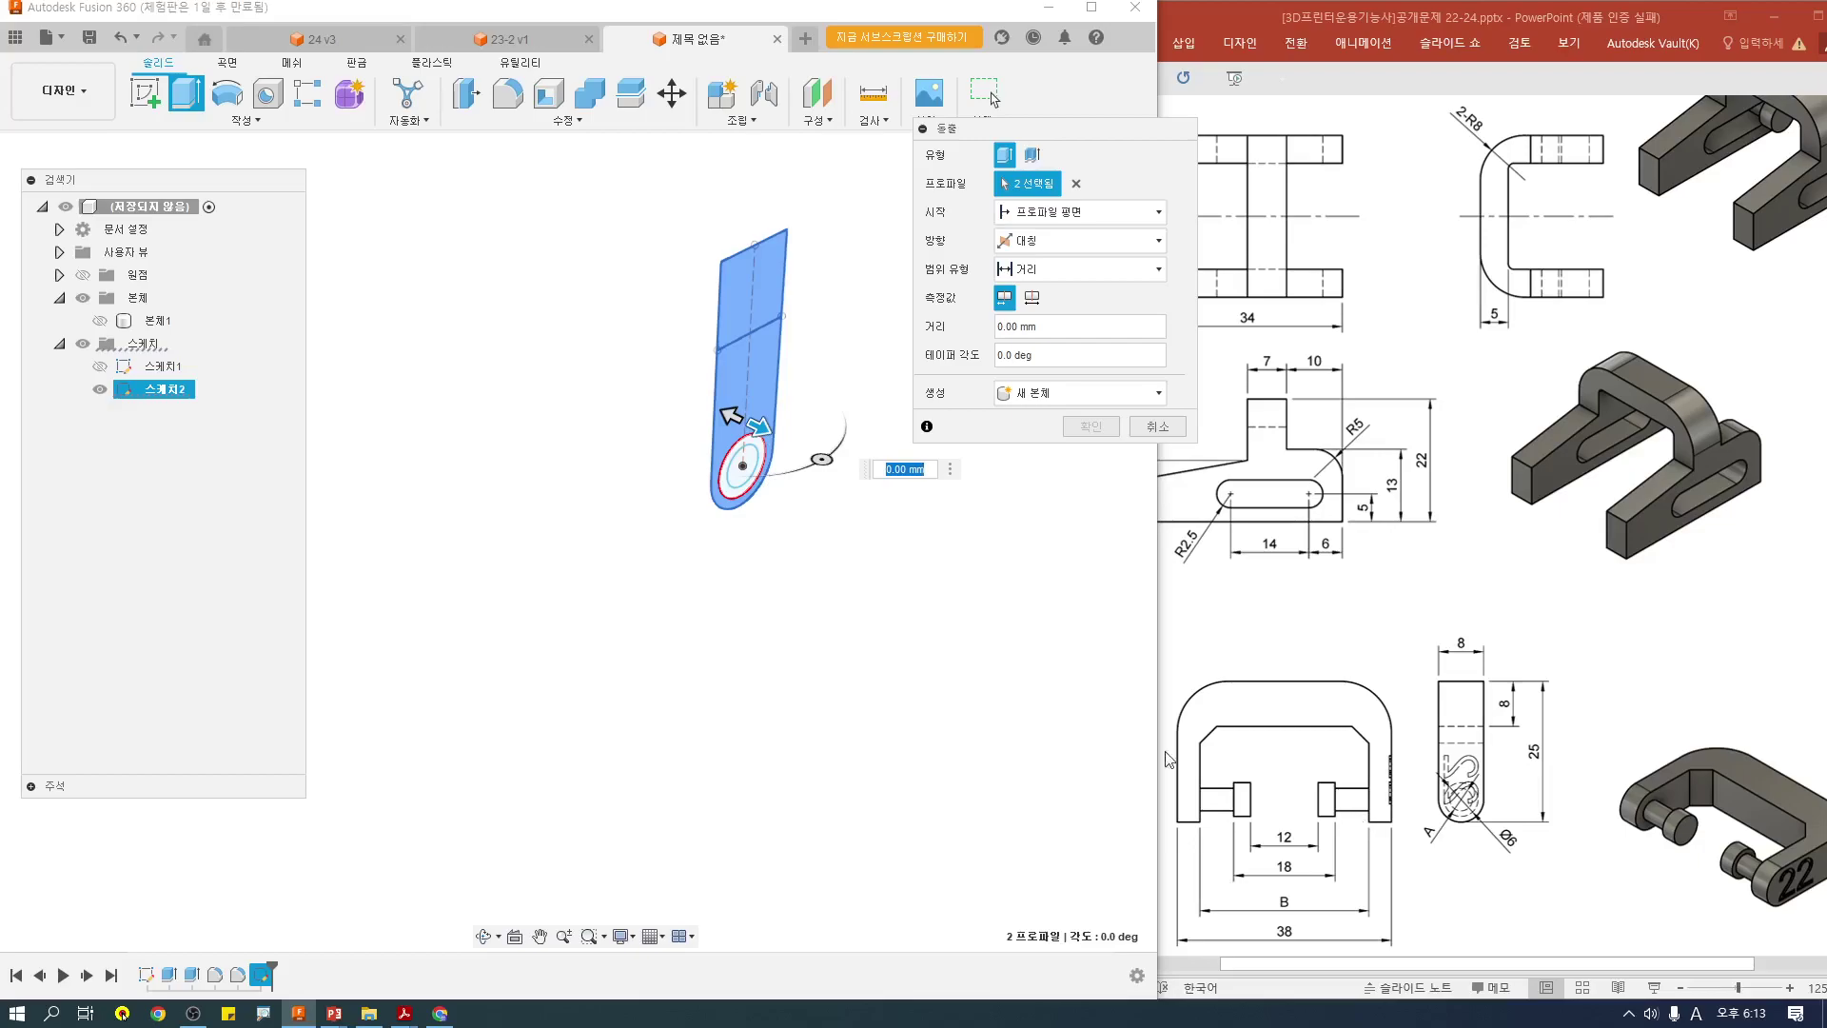
left_click(1032, 298)
left_click(1042, 327)
type("38")
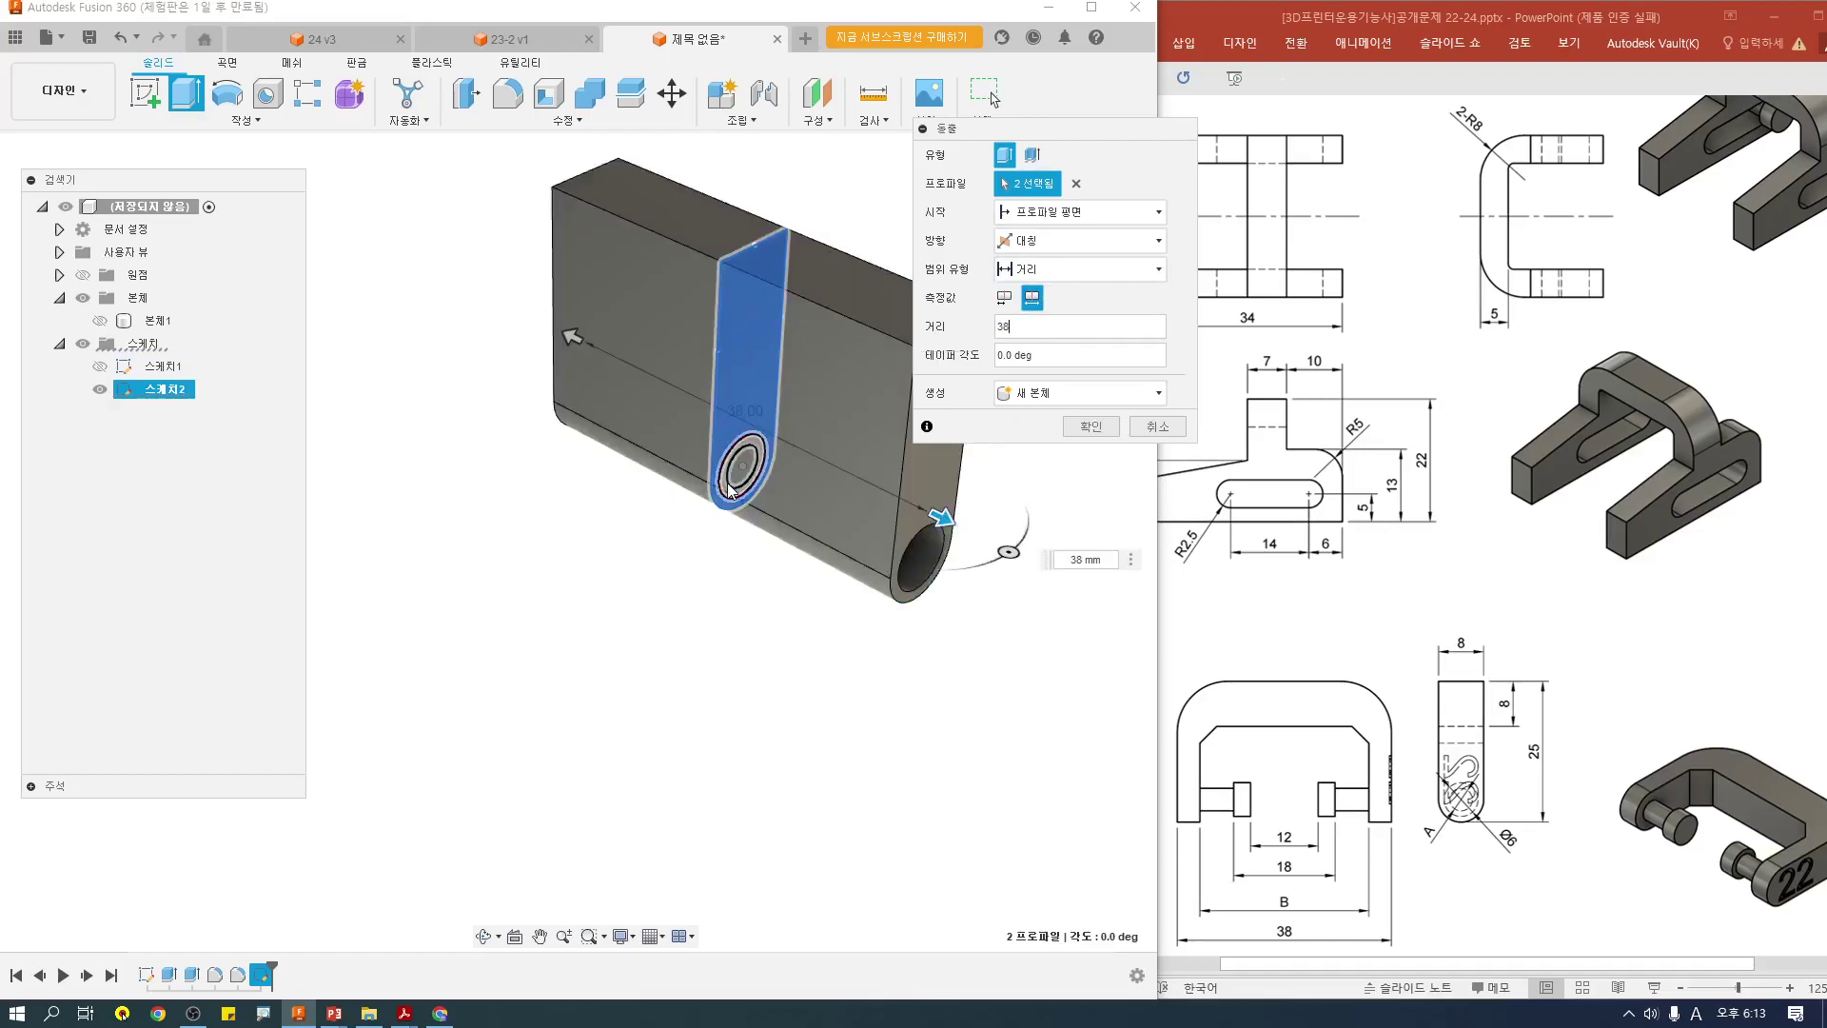
left_click_drag(657, 407, 781, 571)
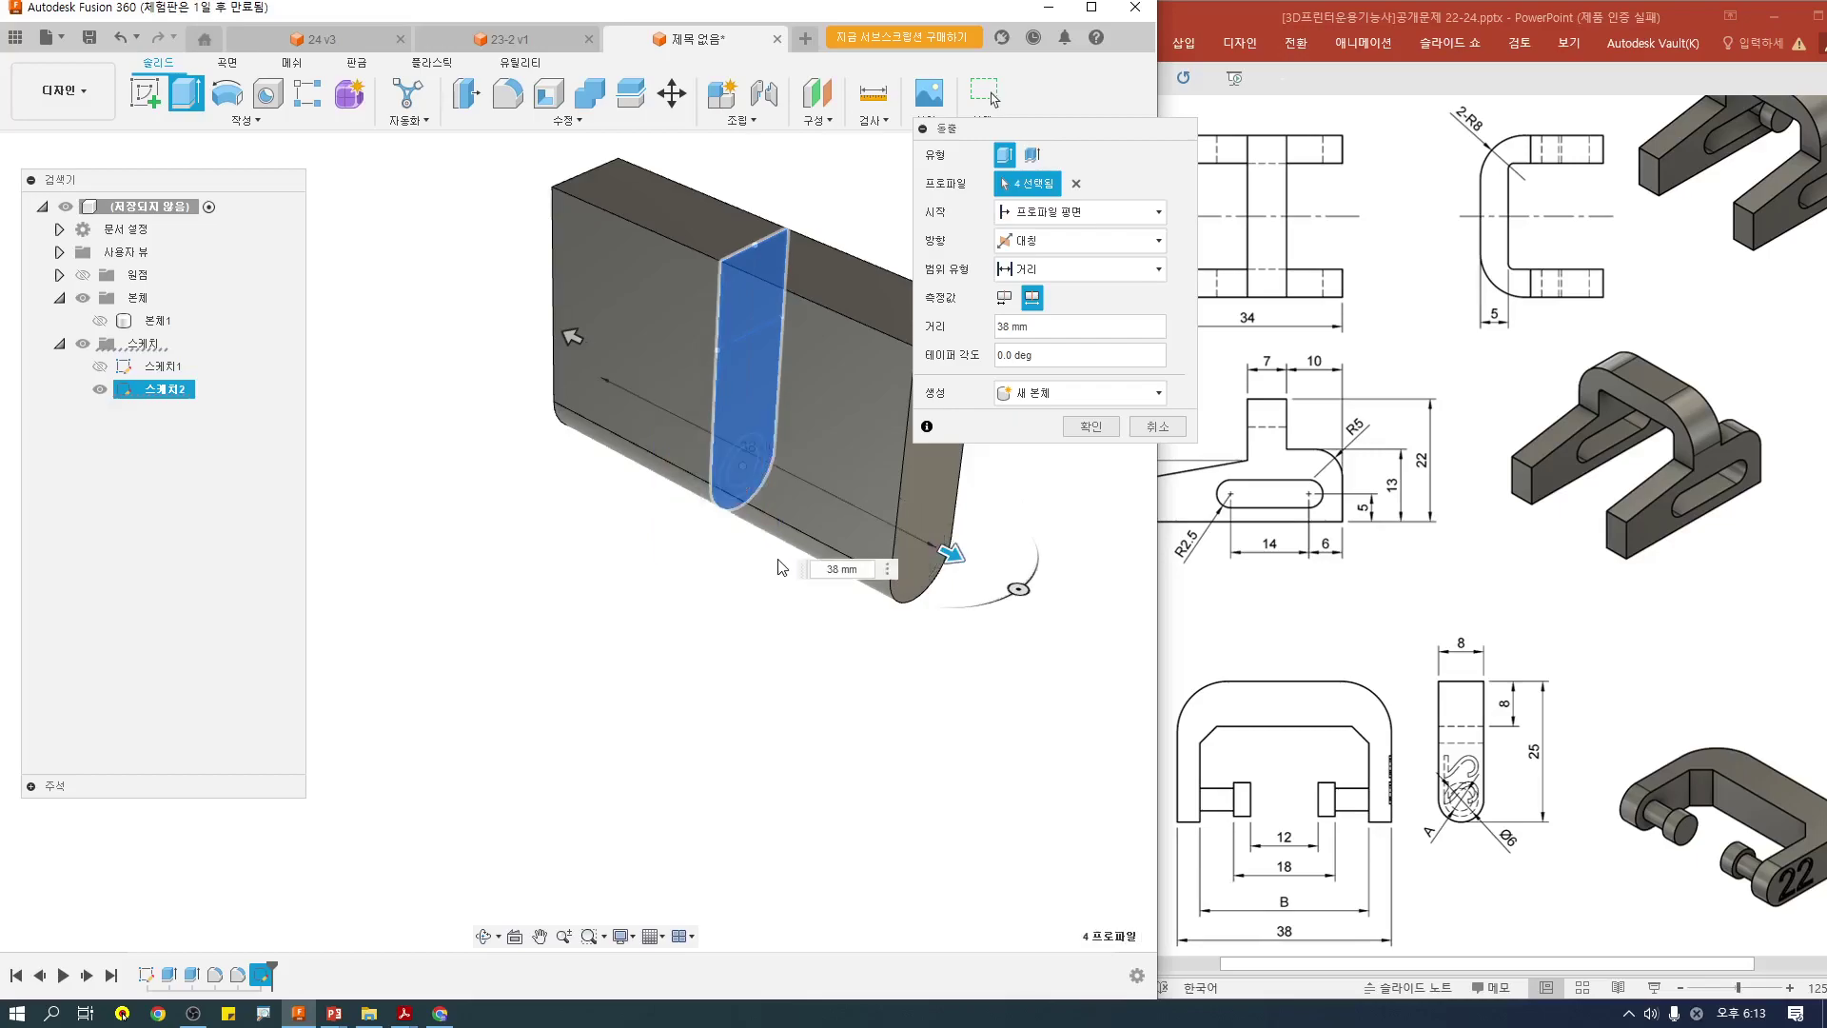
left_click(1090, 427)
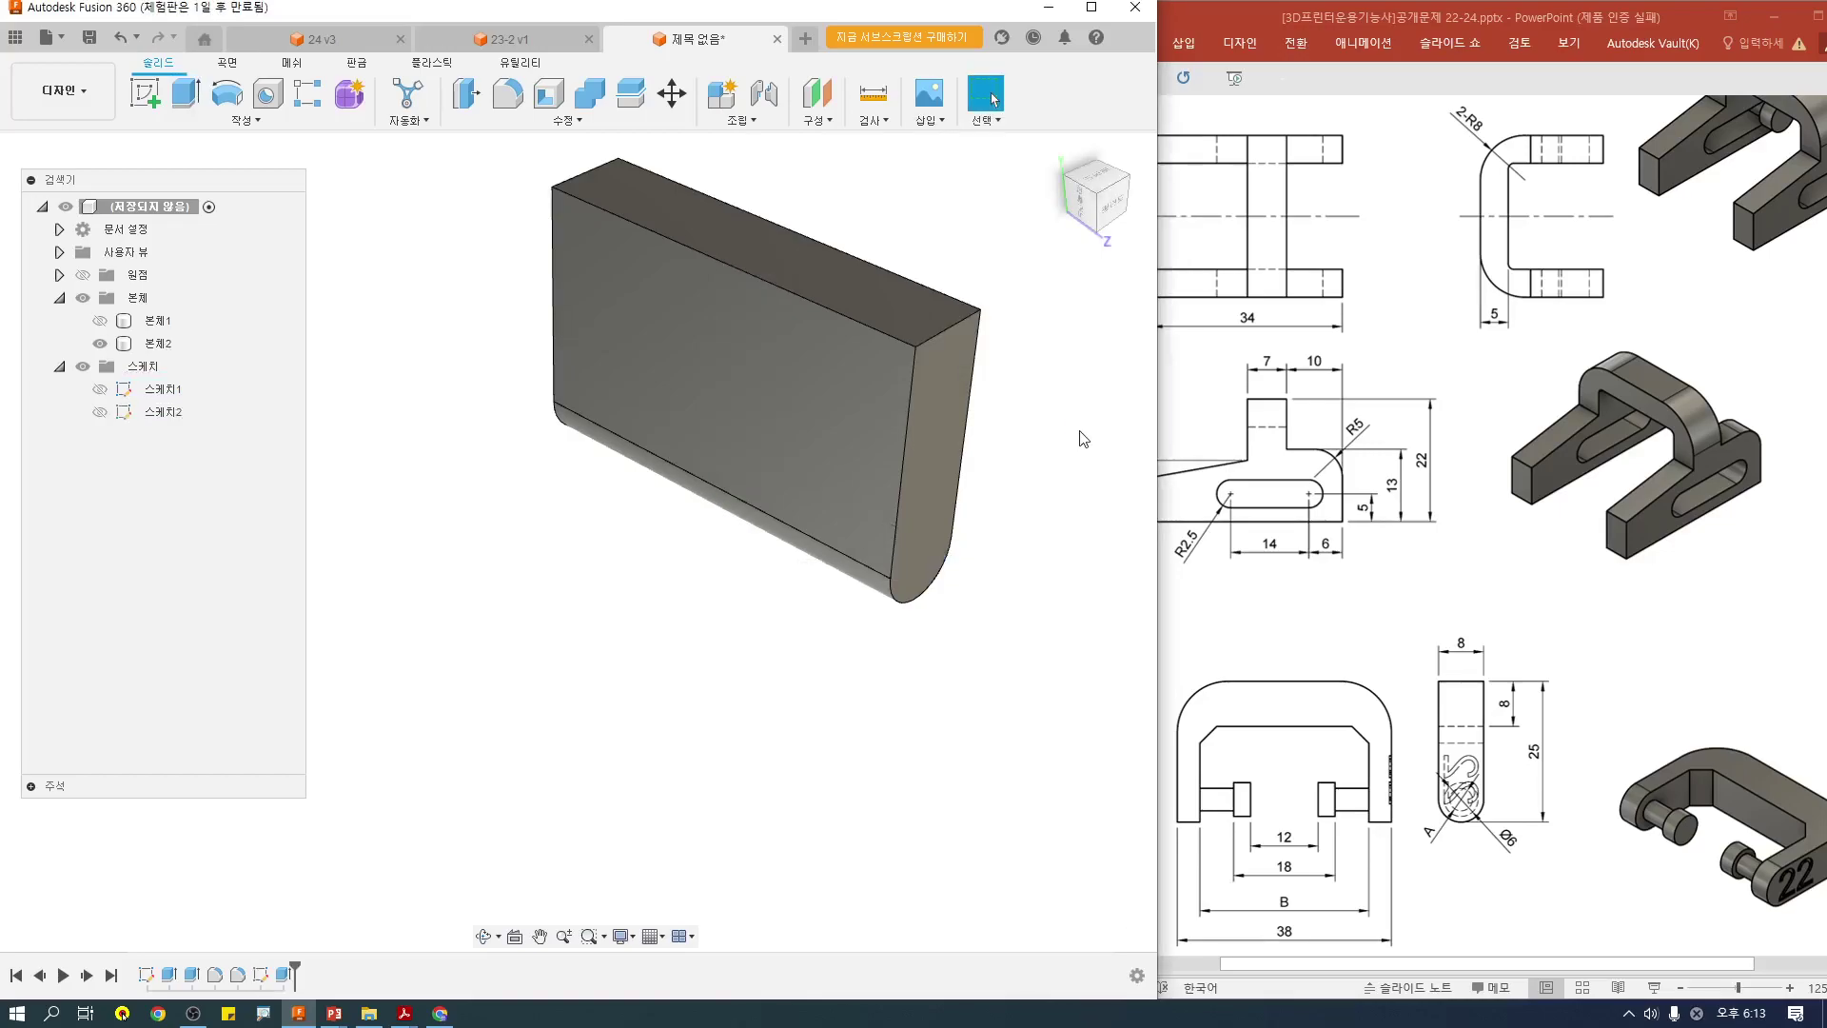
Step: Show part 2's profile sketch again and make the new body unselectable
left_click(100, 411)
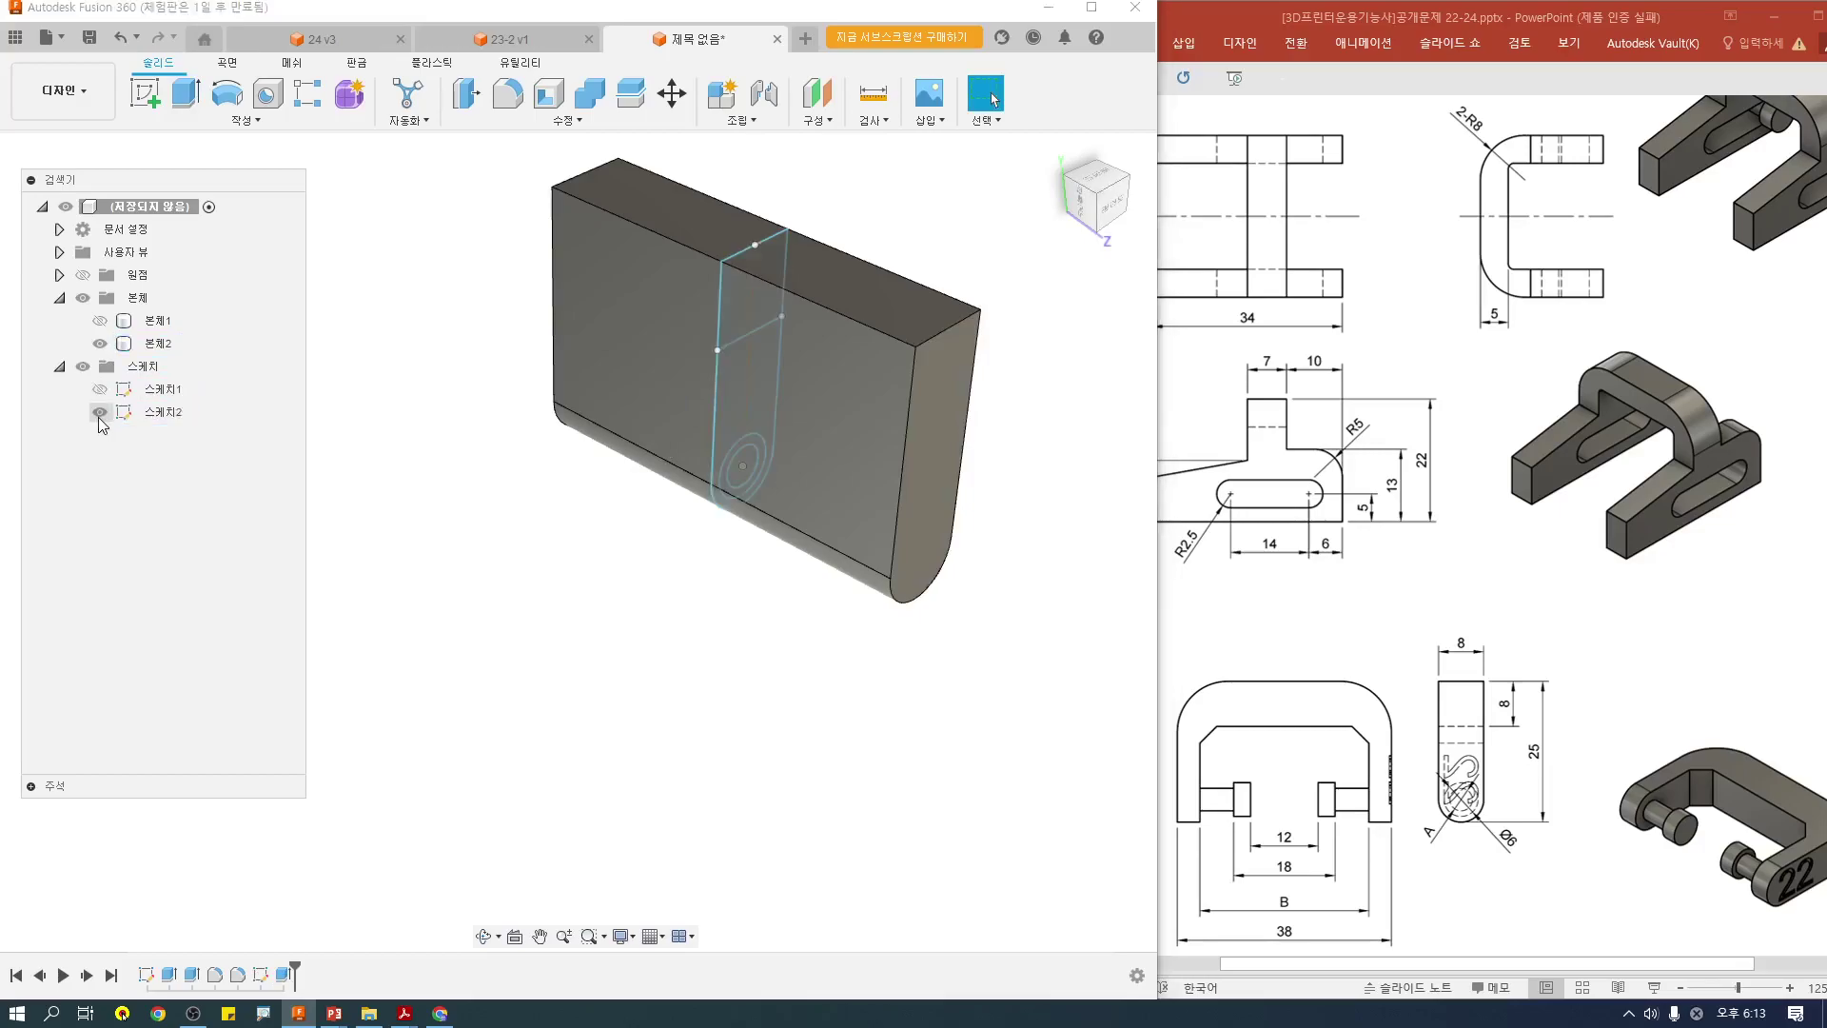
left_click(148, 345)
right_click(147, 345)
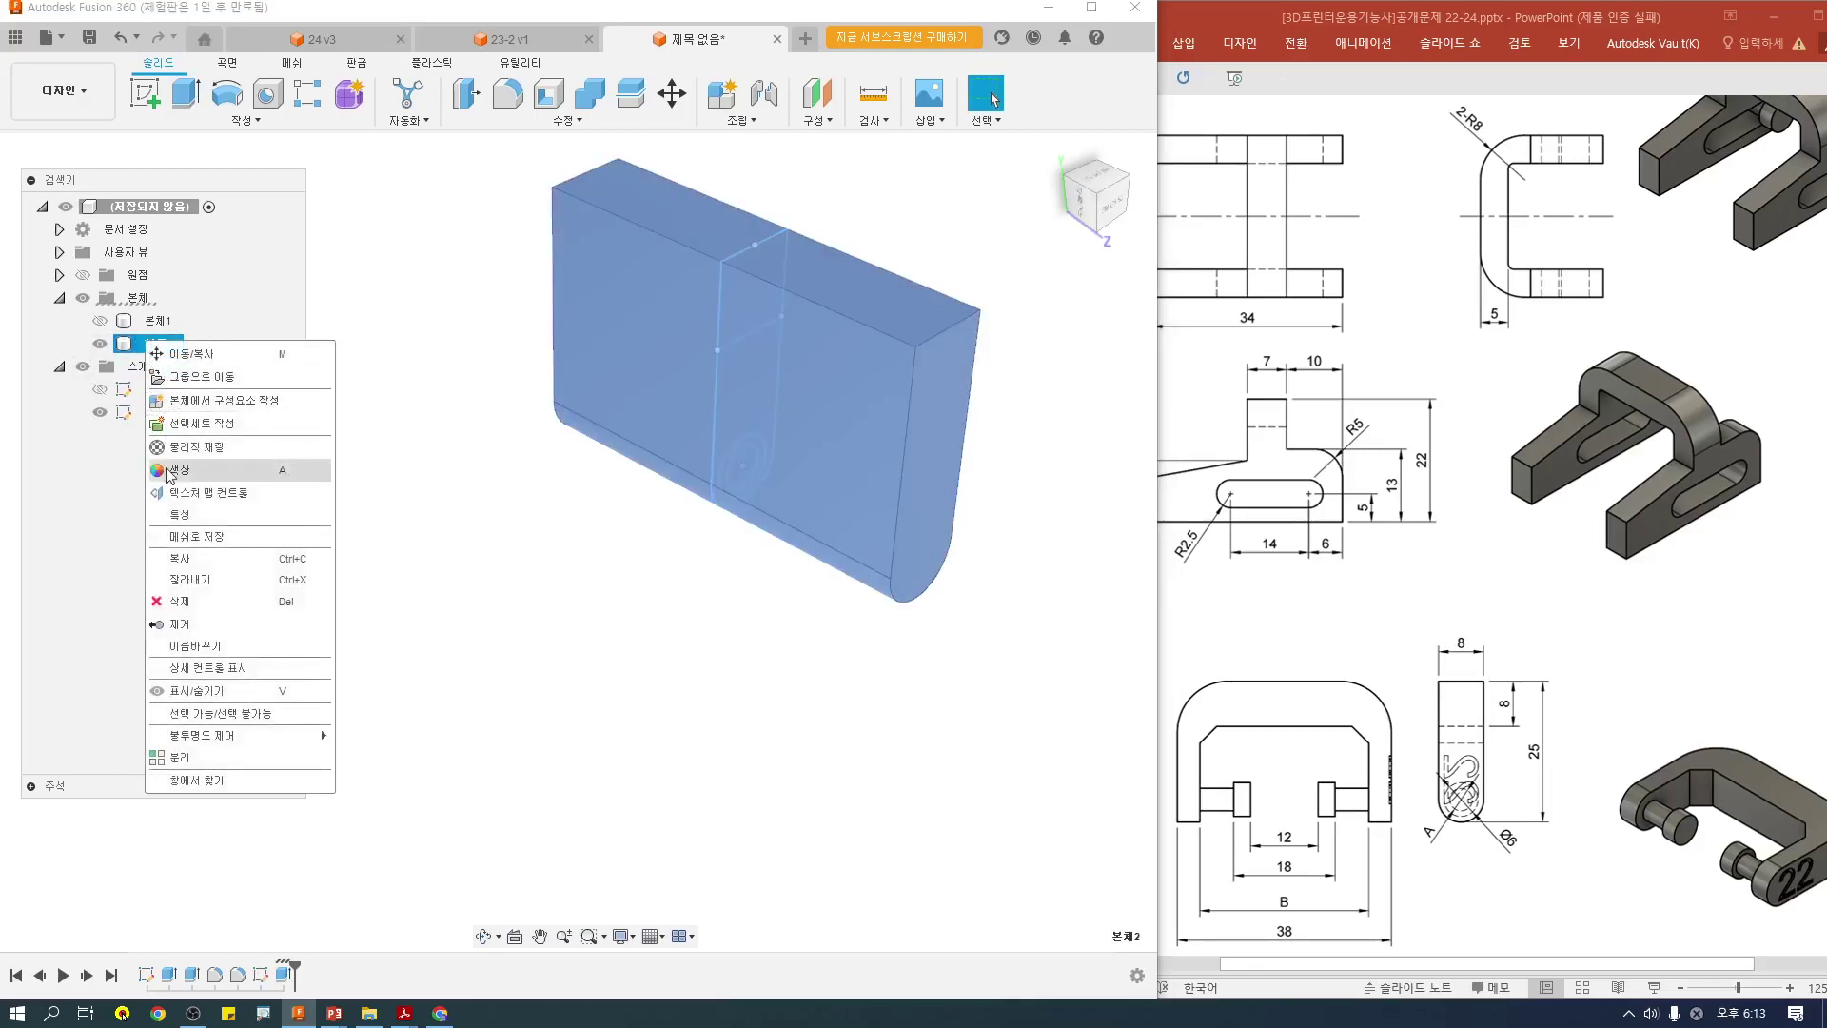
left_click(213, 714)
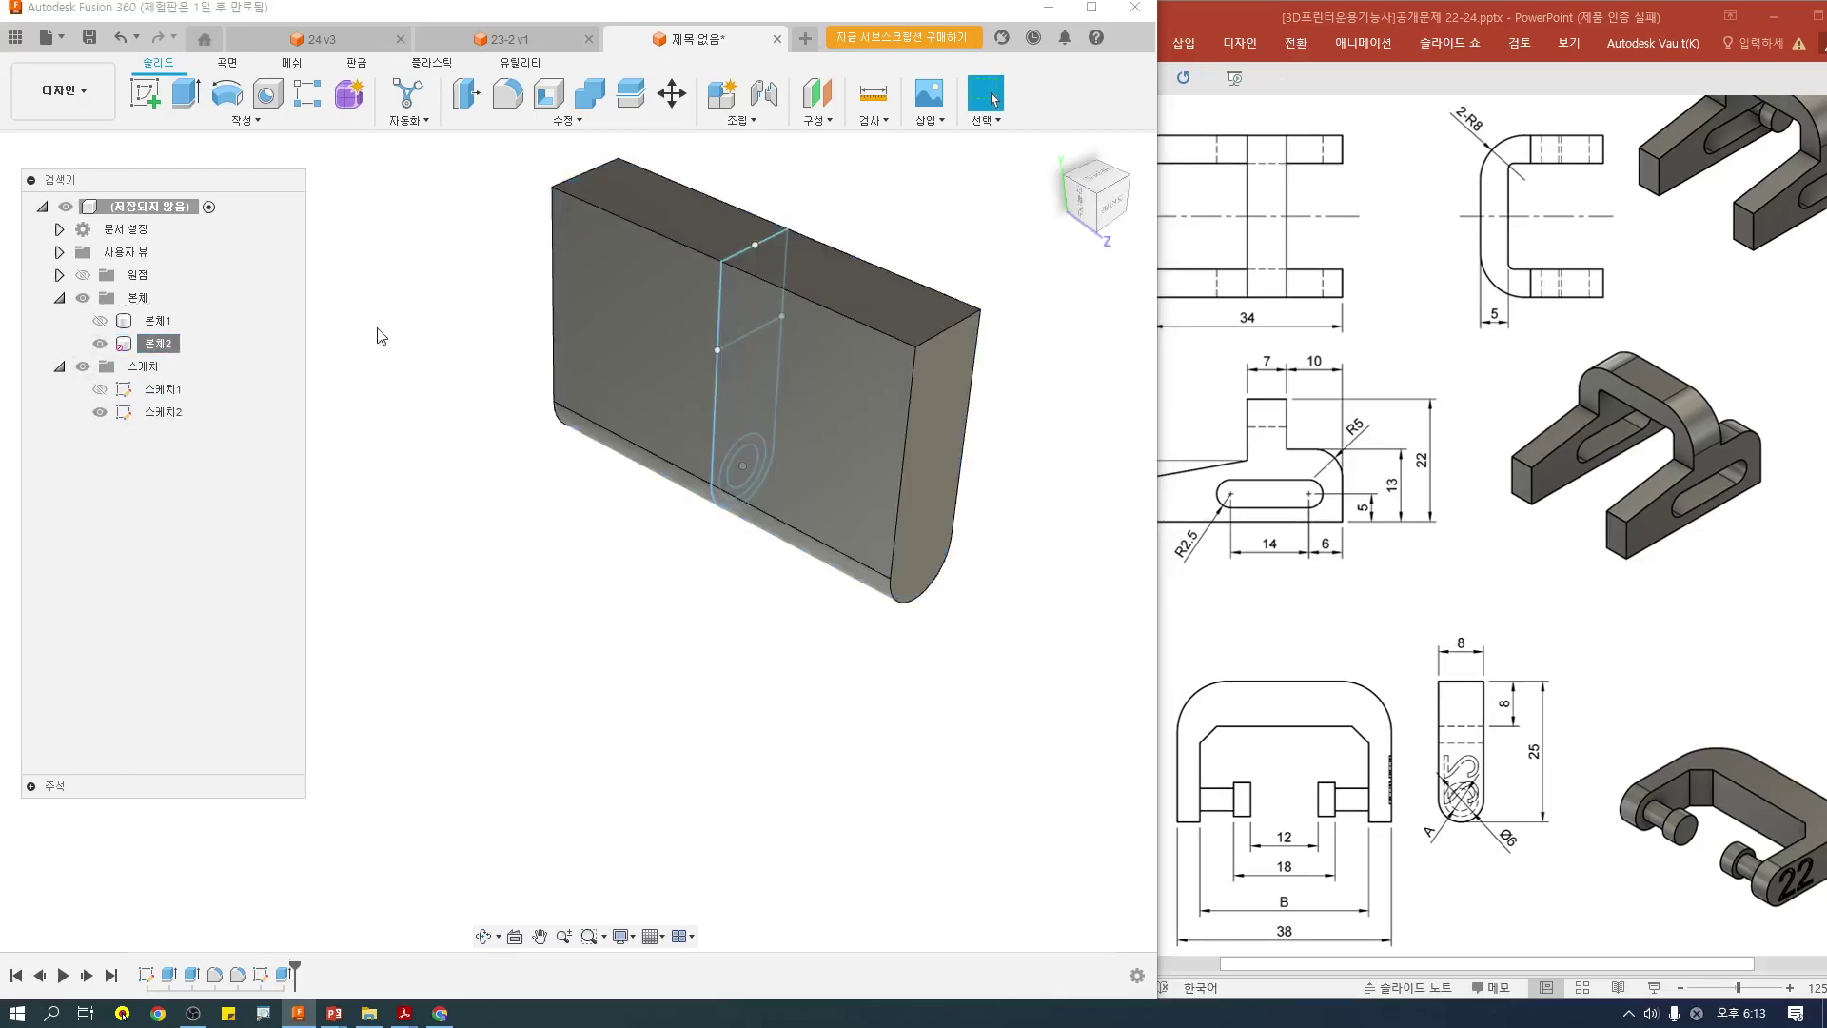
Step: Start an extrusion of the three profile regions below the 8 mm offset line, with symmetric direction
left_click(186, 96)
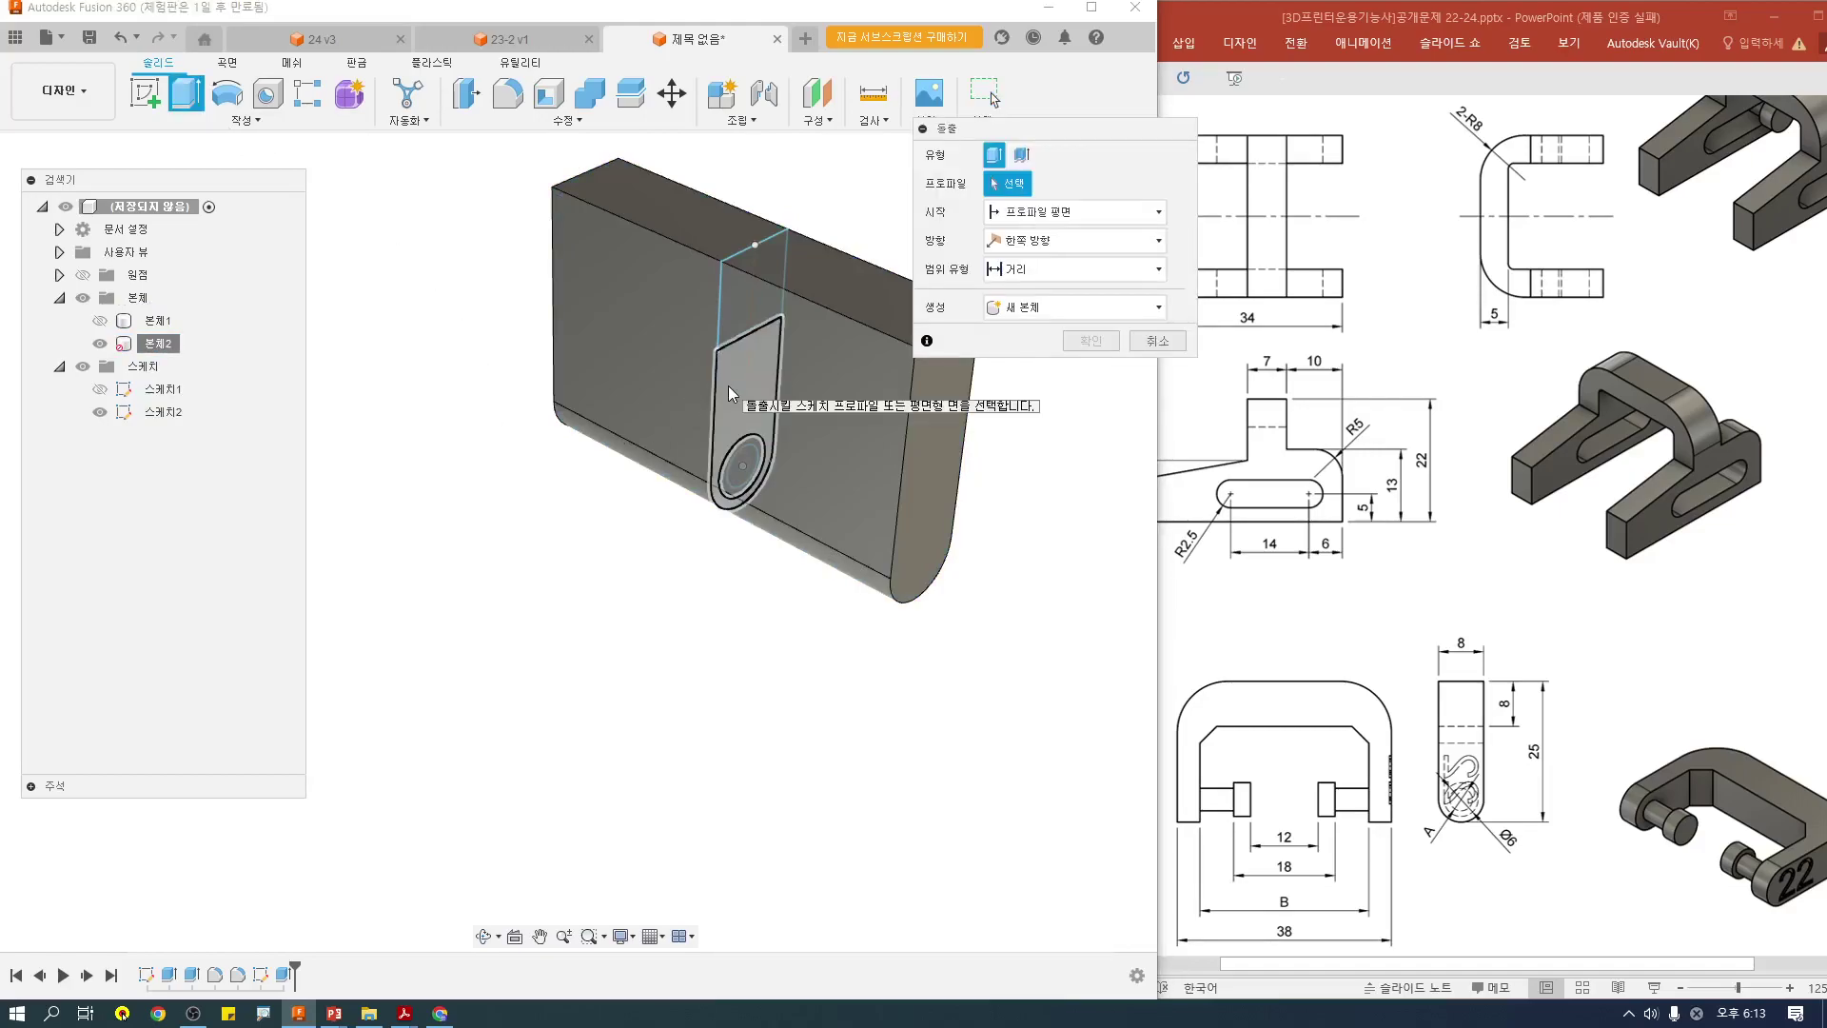
left_click_drag(666, 313, 821, 607)
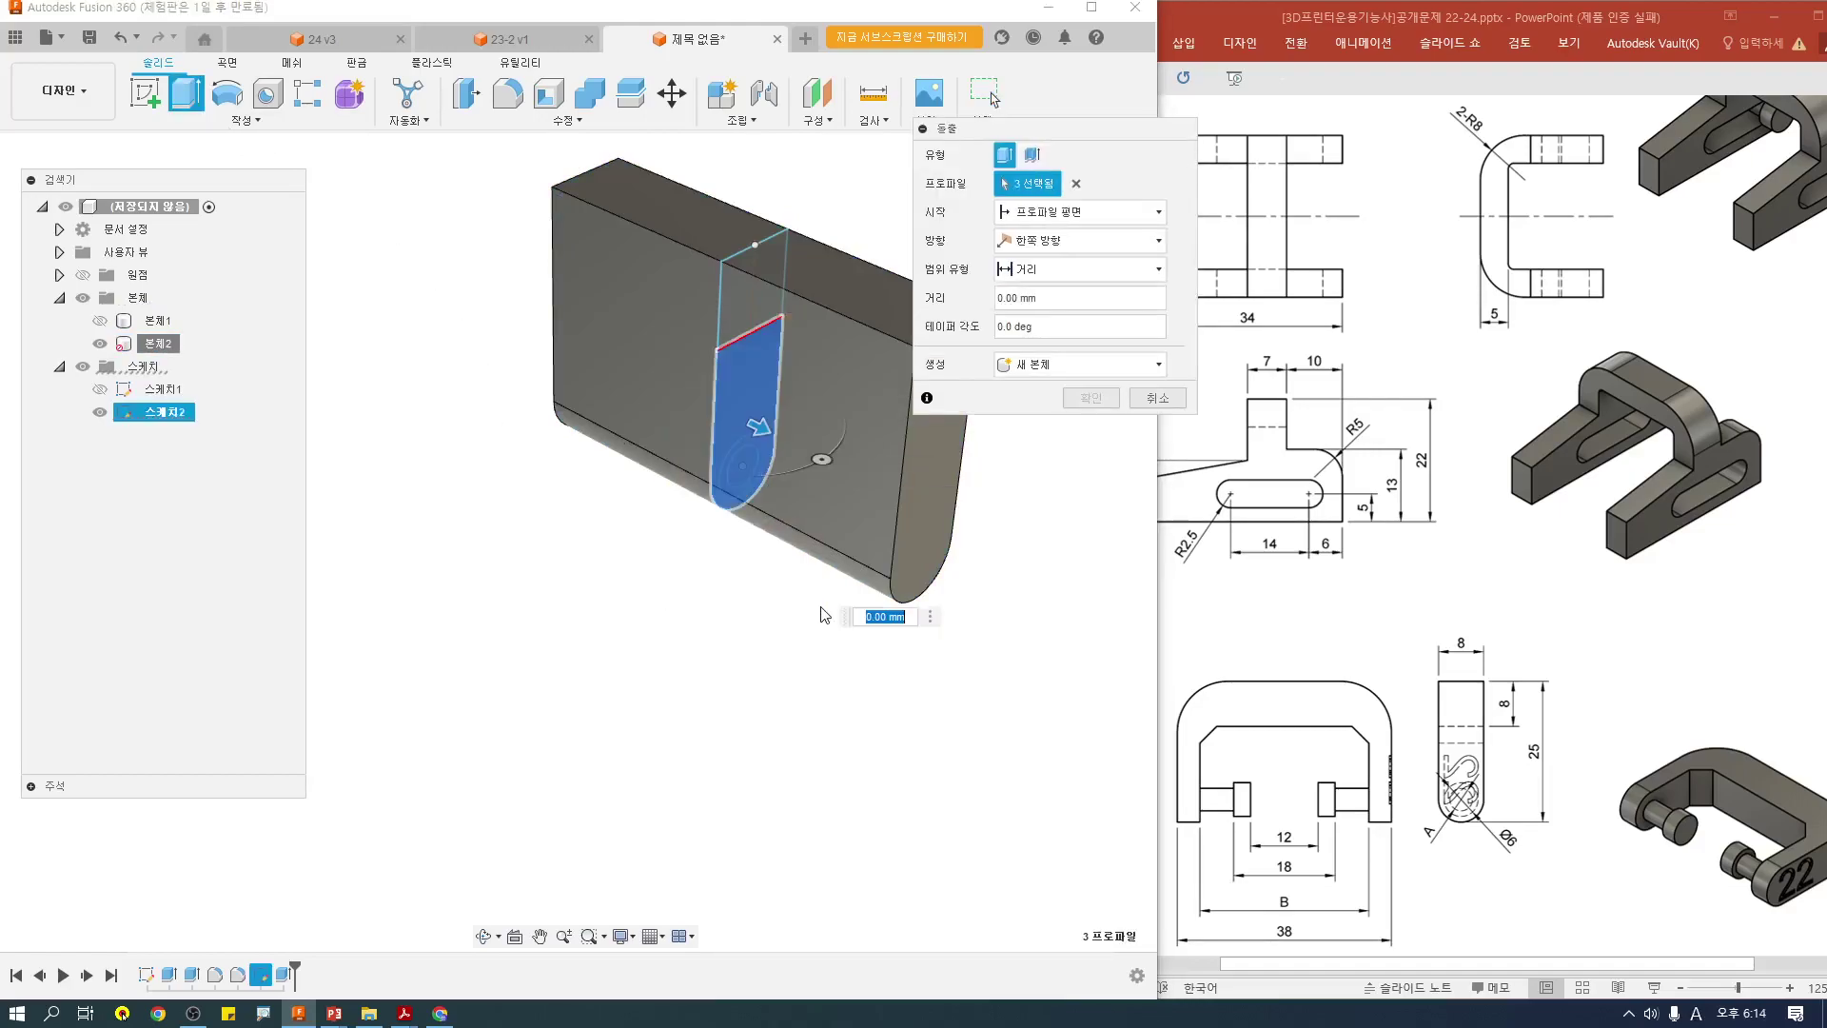
left_click(1054, 249)
left_click(1033, 306)
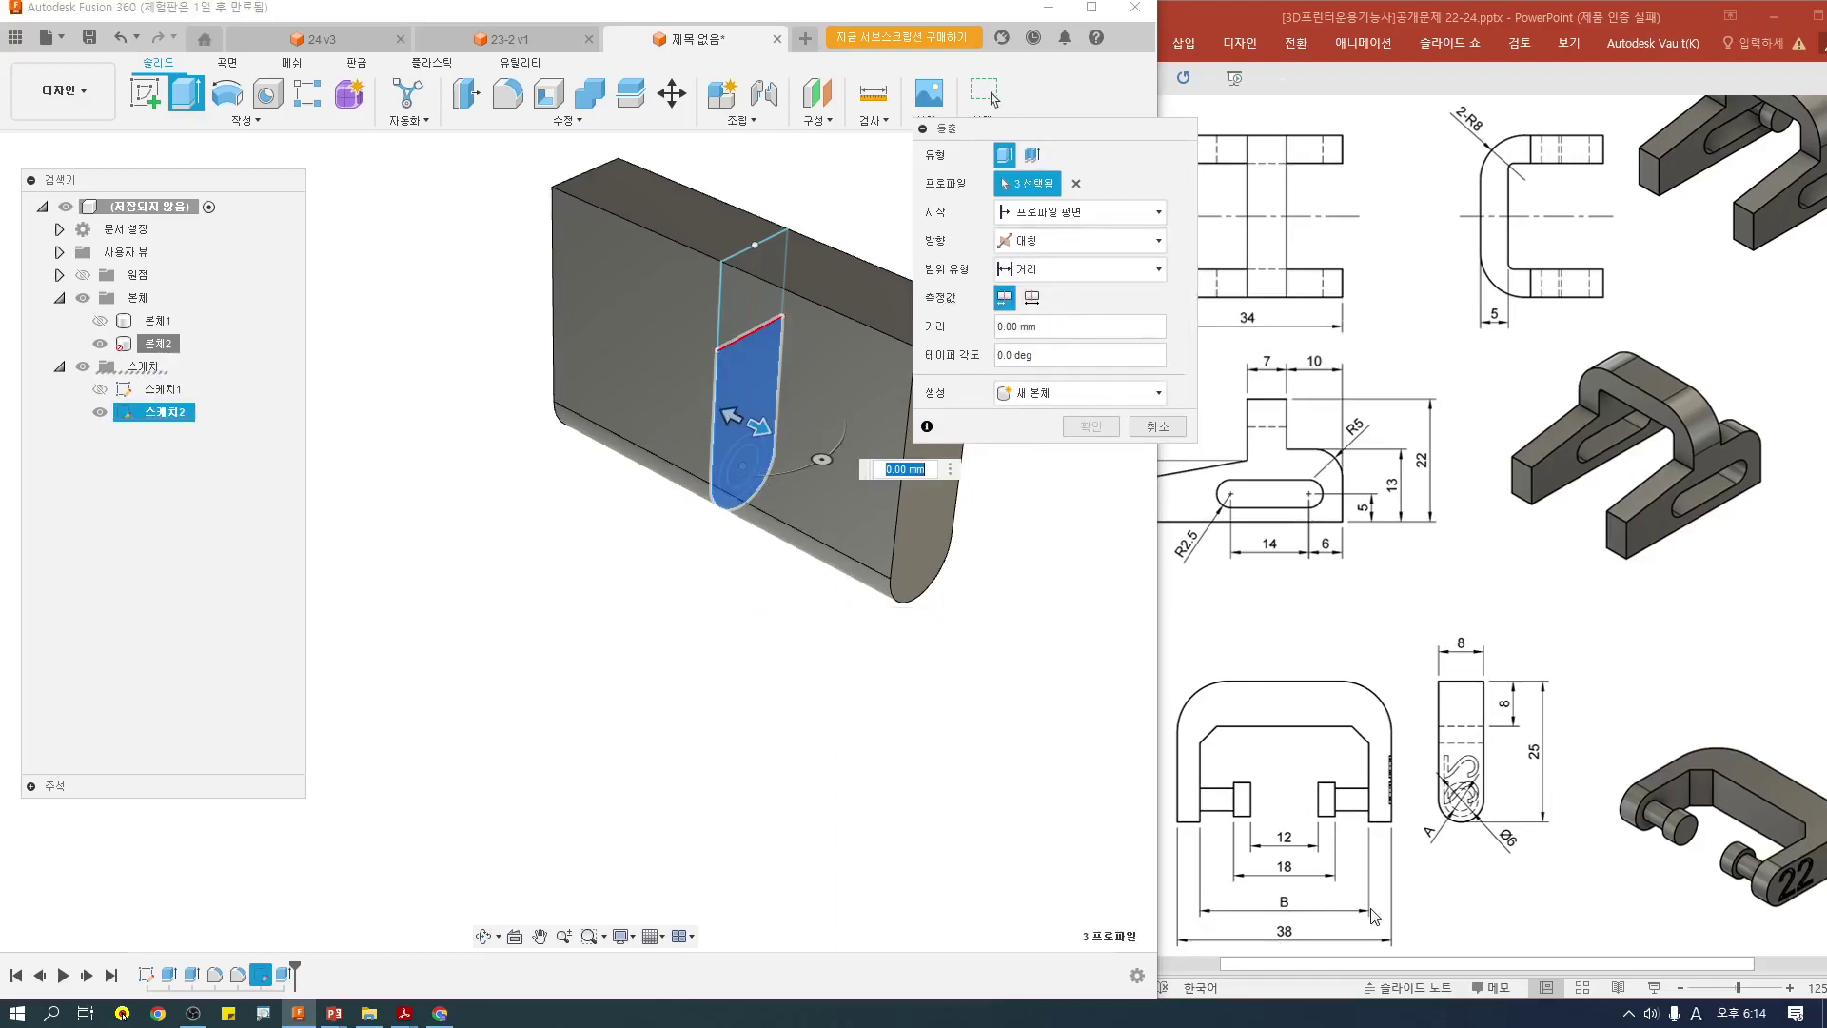
Step: Switch to PowerPoint and examine the assembly view and part 1's 29 mm width to determine part 2's dimension B
left_click(1542, 976)
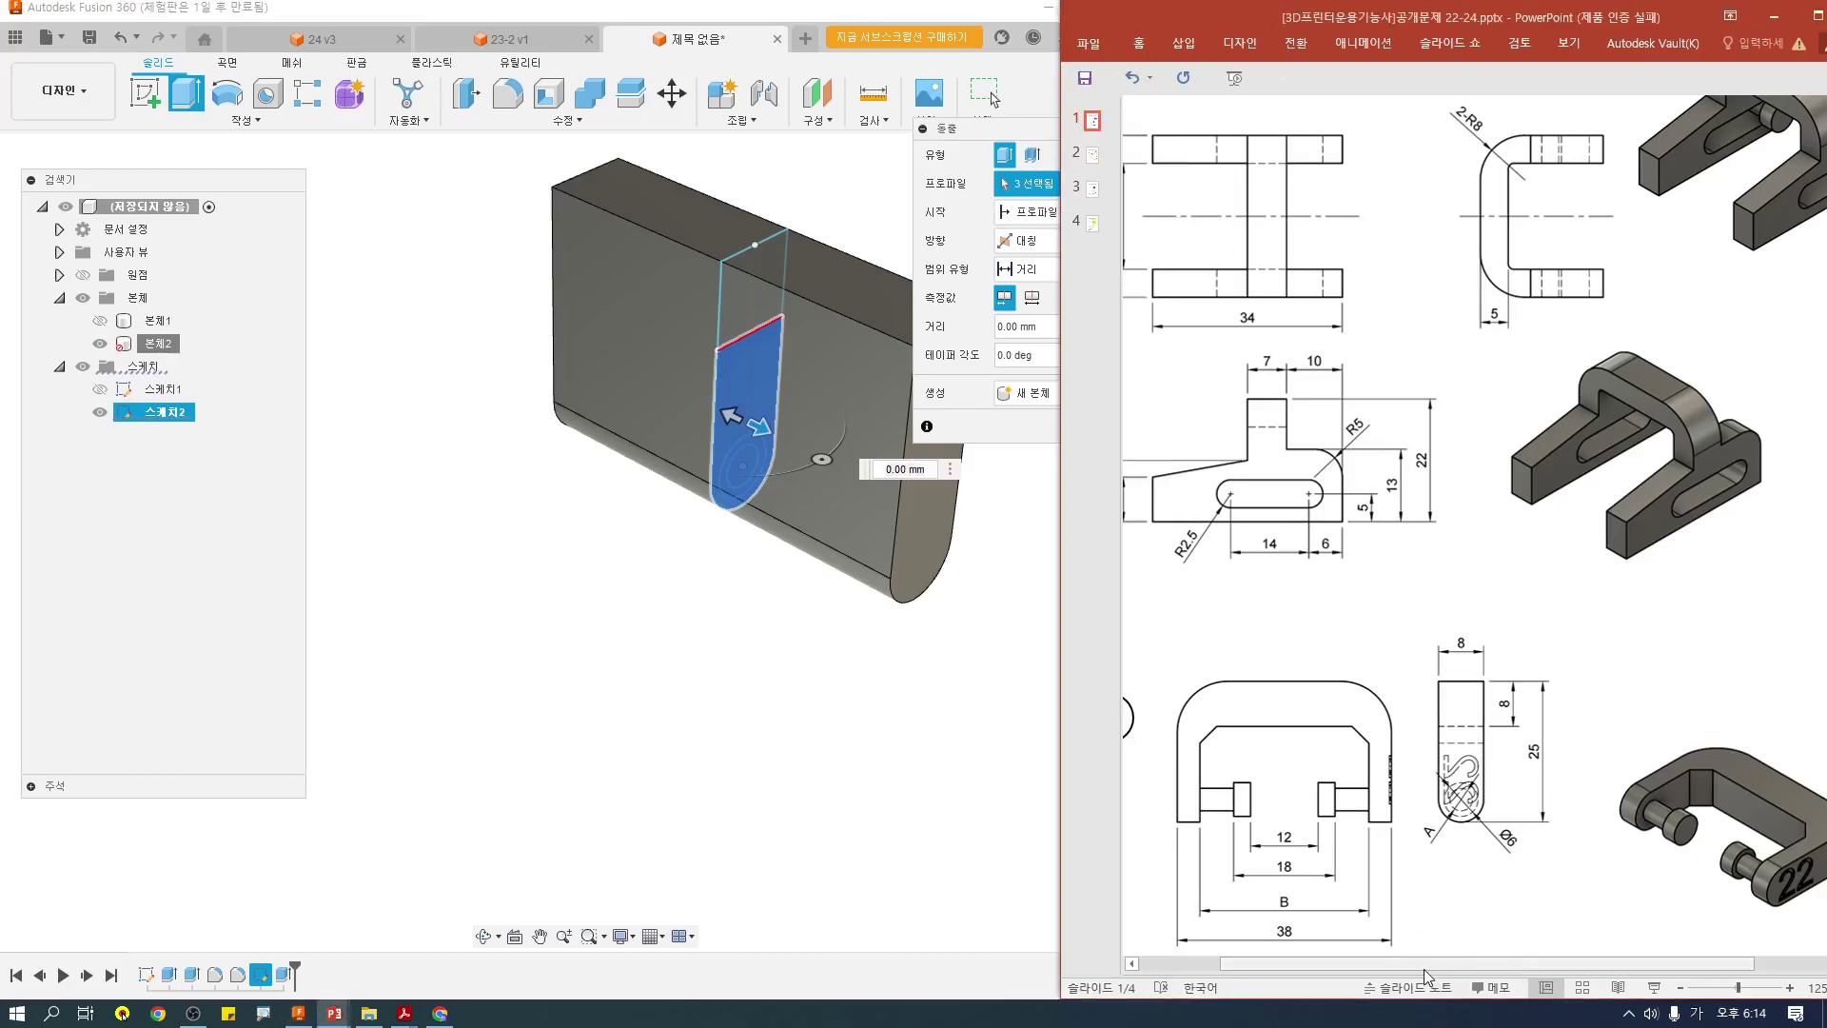
key("ctrl+s")
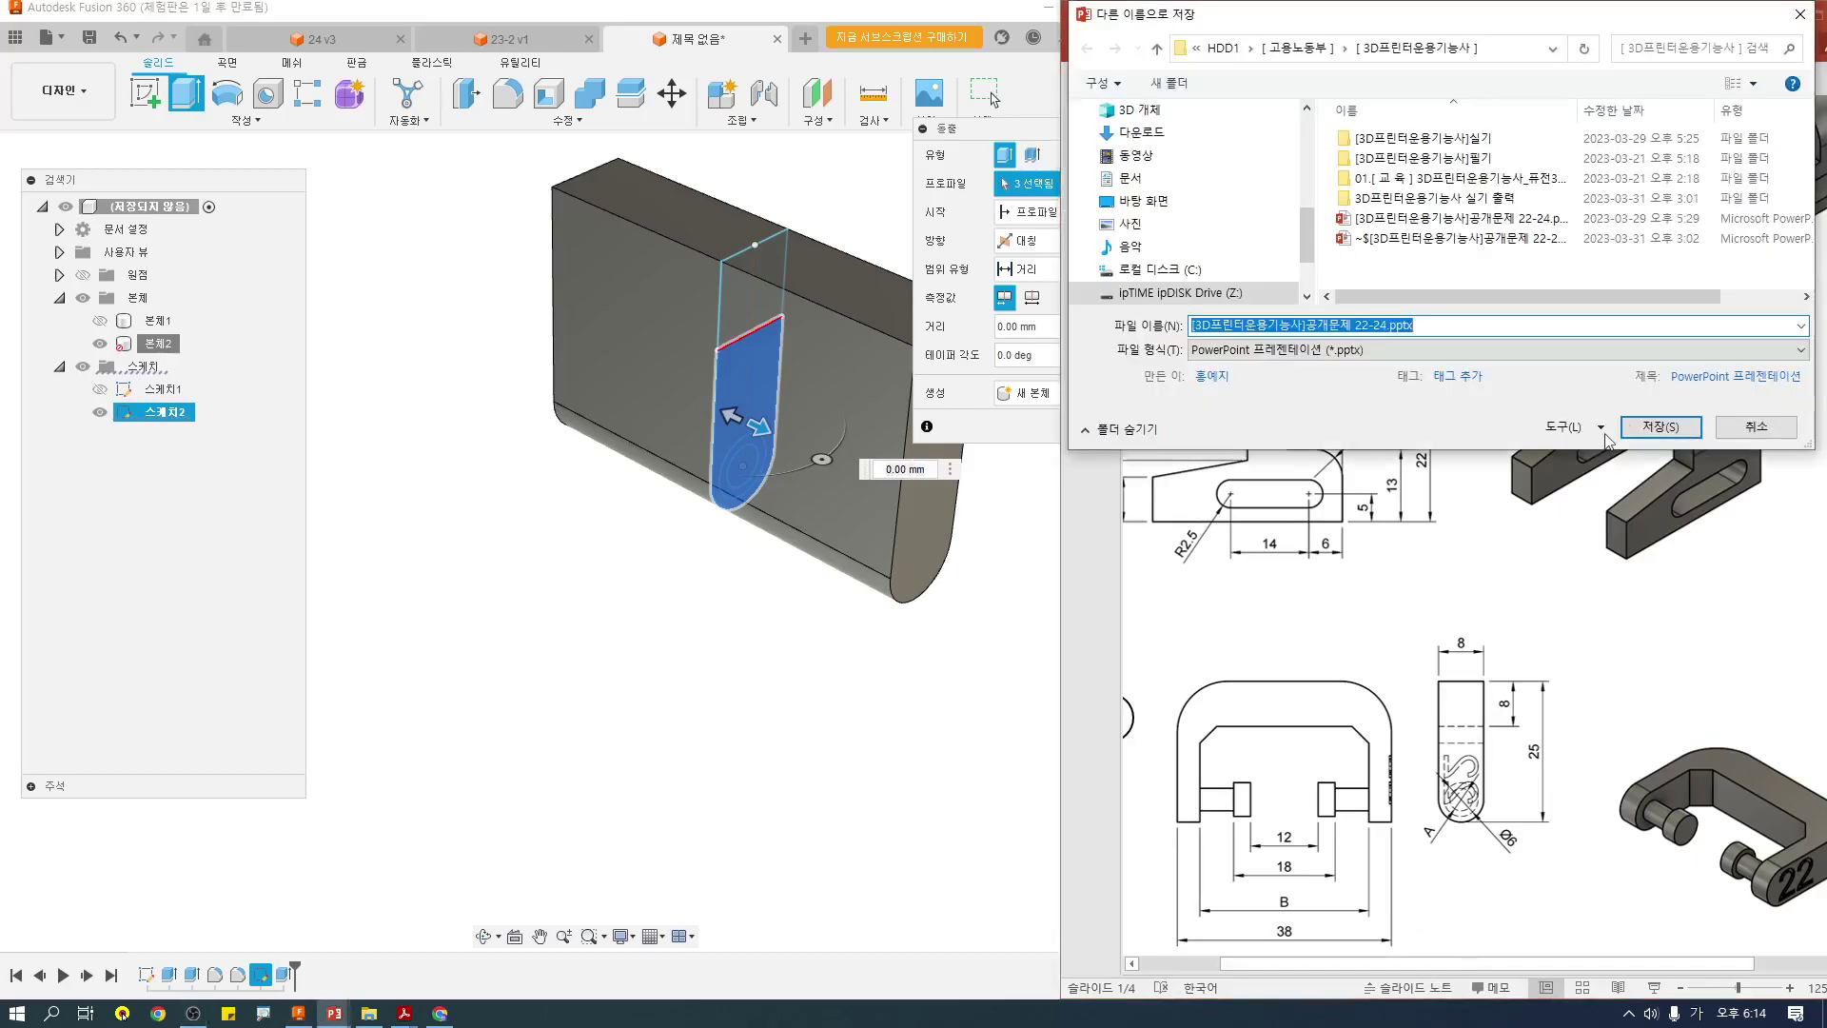
left_click(1761, 422)
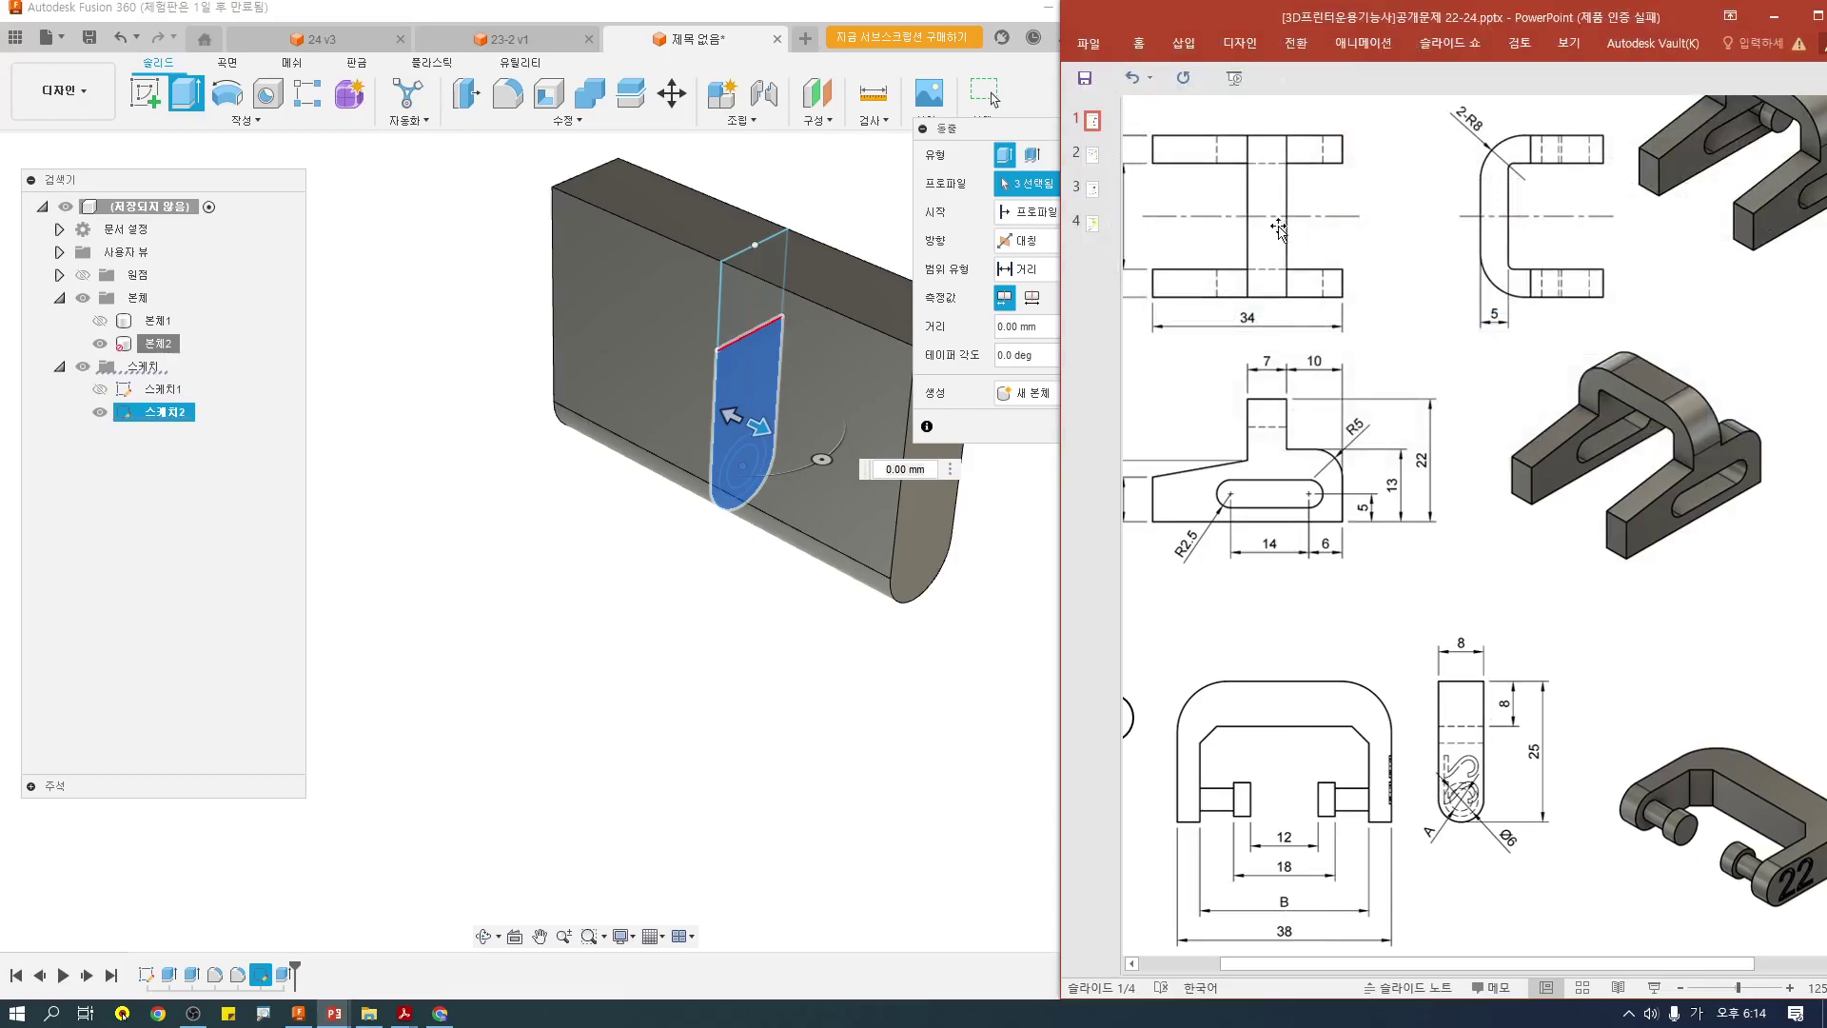
left_click_drag(1465, 972, 1397, 972)
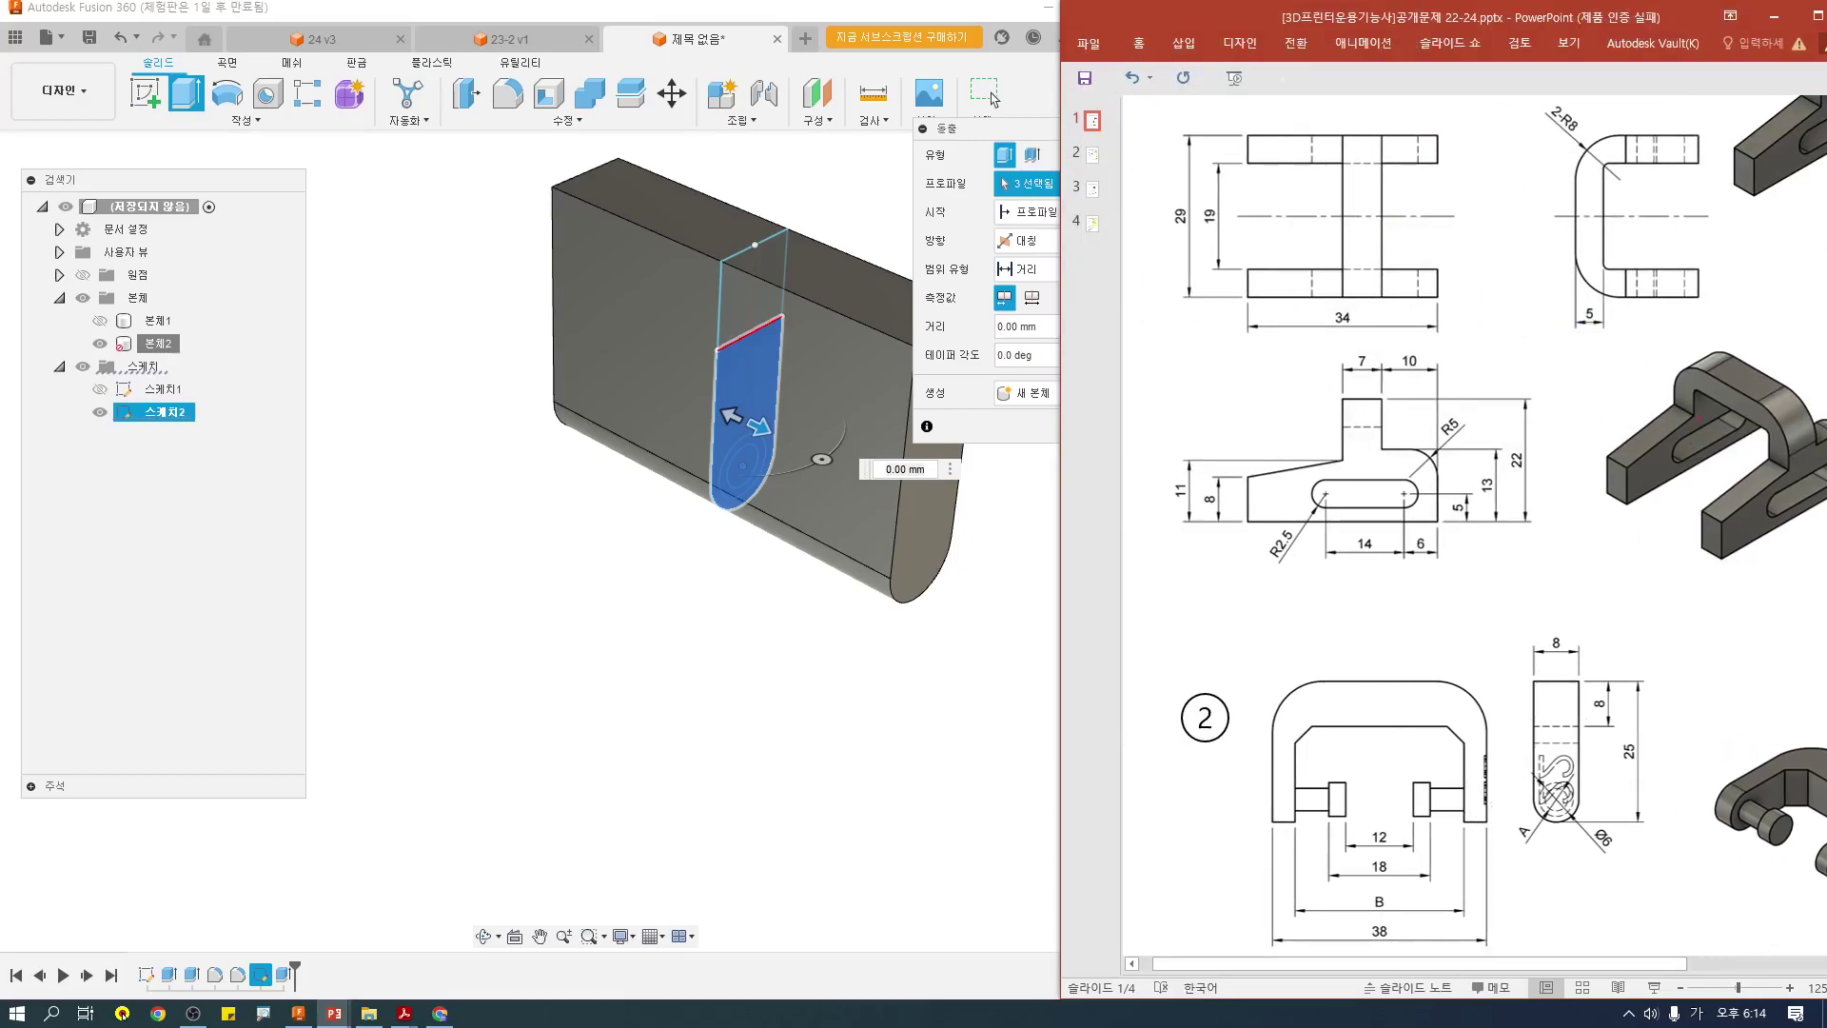
scroll(1684, 438, "down", 4, "ctrl")
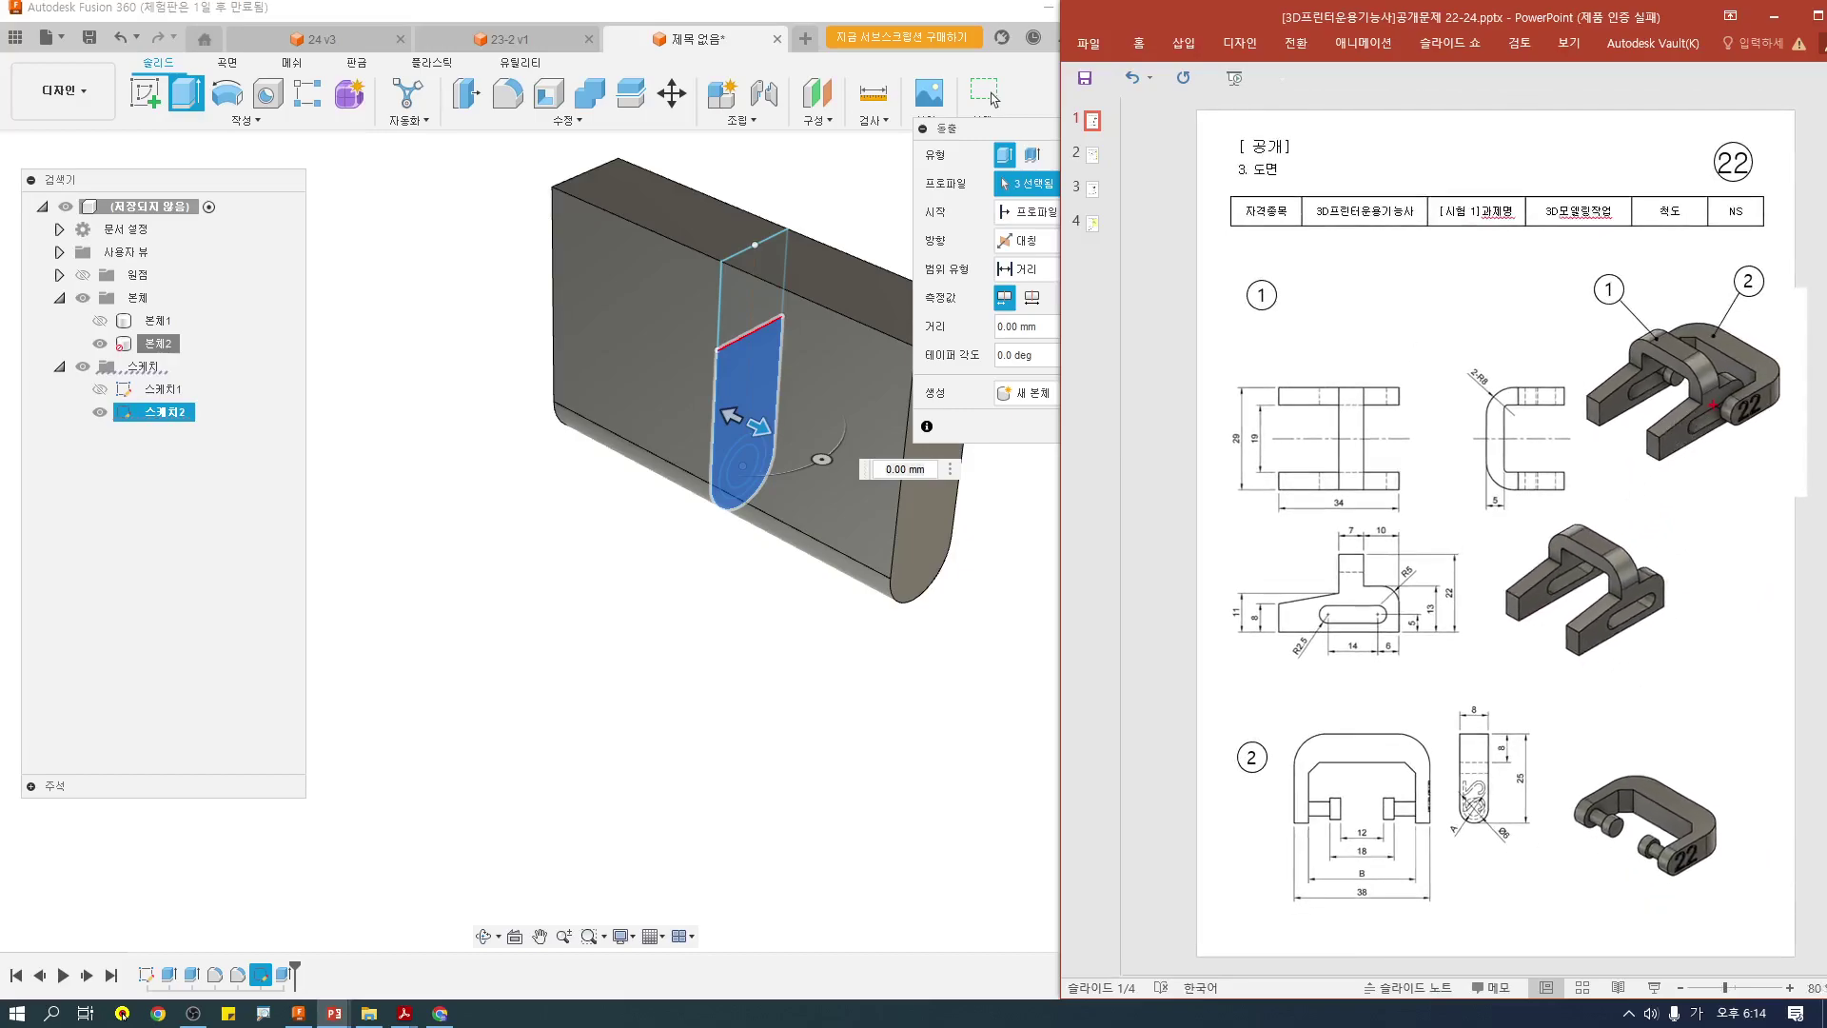
left_click_drag(1250, 382, 1282, 472)
key("Escape")
scroll(1452, 831, "up", 2, "ctrl")
scroll(1447, 814, "down", 1)
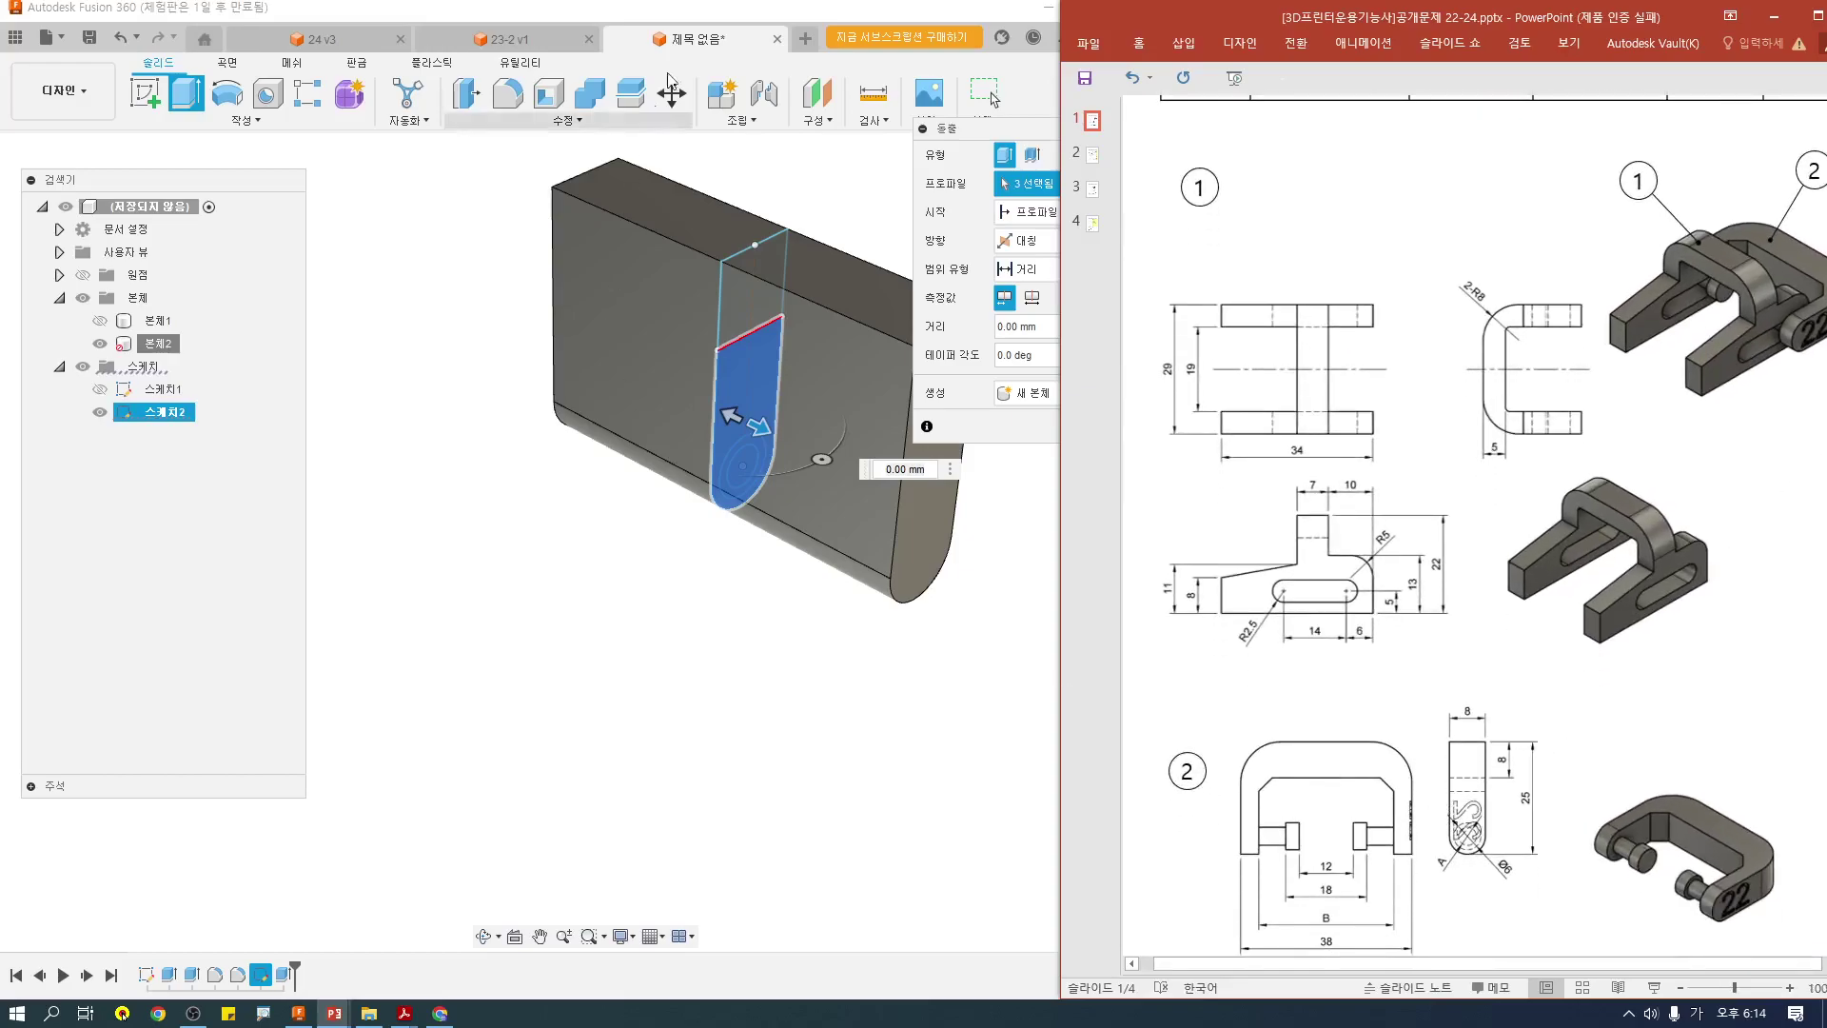
Step: Back in Fusion 360, cut the selected regions out of part 2 with a symmetric whole length of 30 mm
left_click_drag(969, 128, 622, 439)
left_click(685, 608)
type("30")
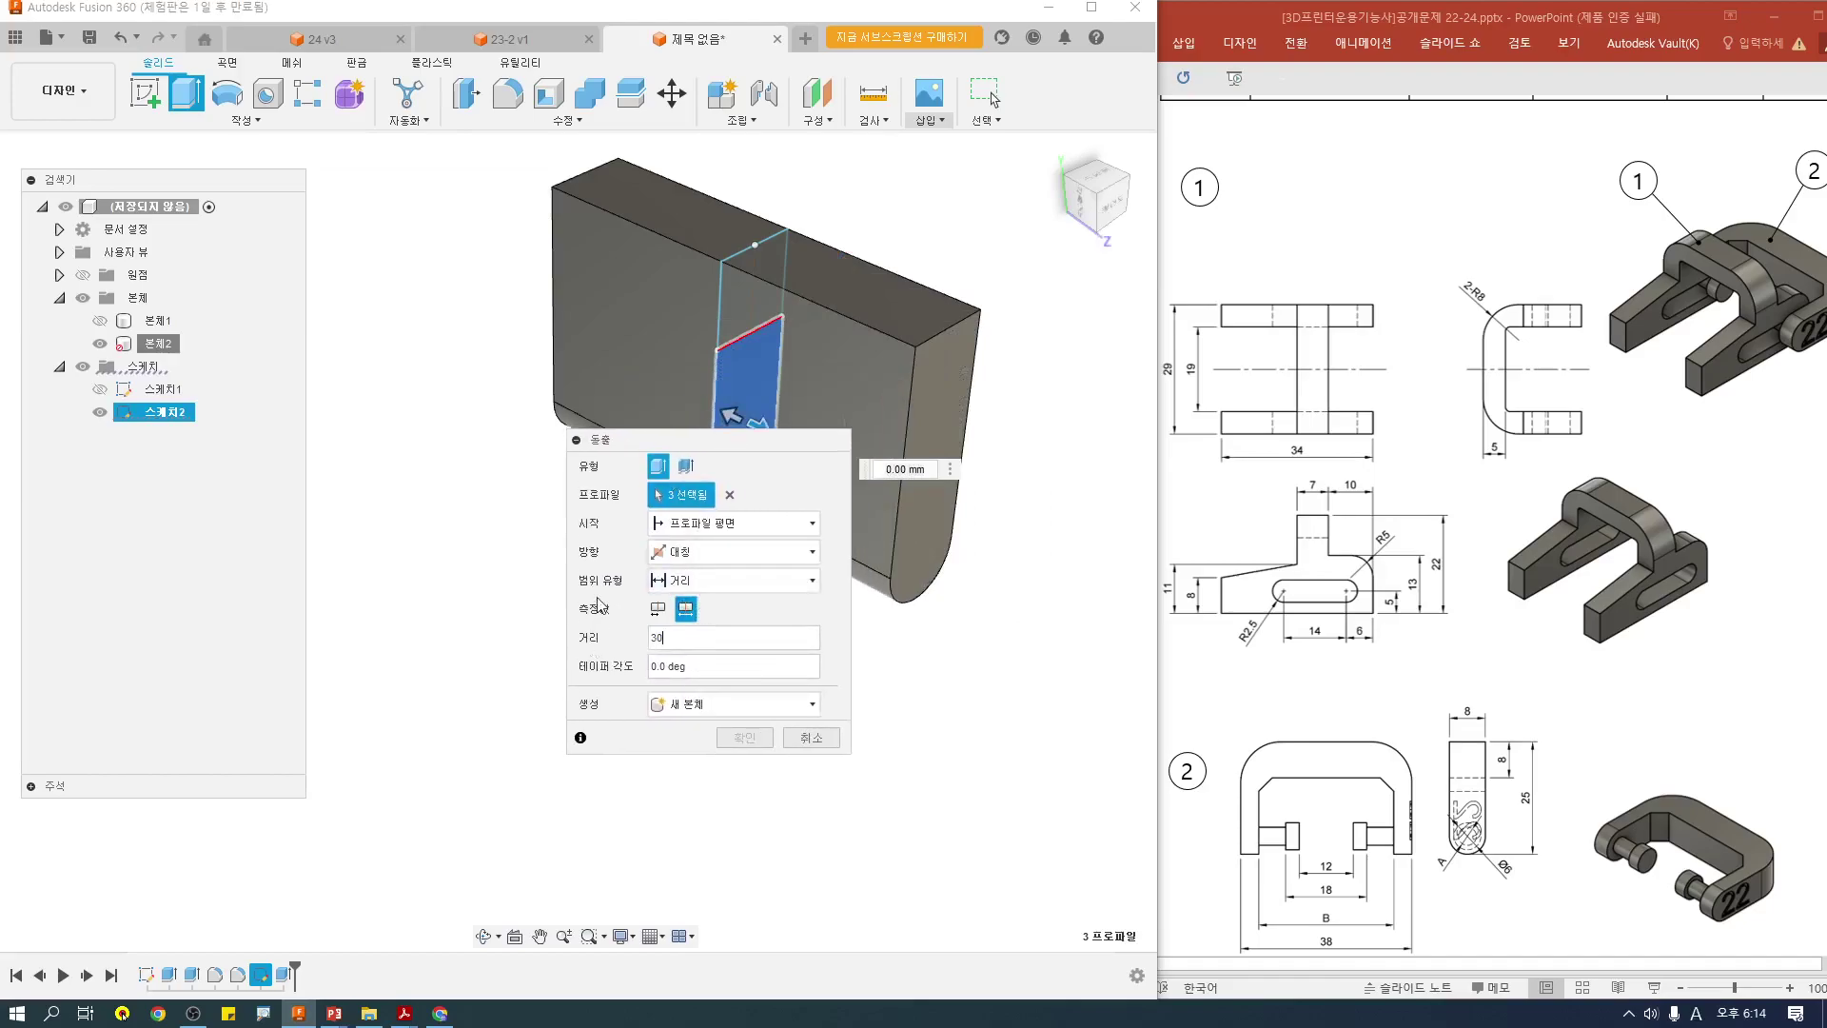
left_click_drag(759, 443, 449, 405)
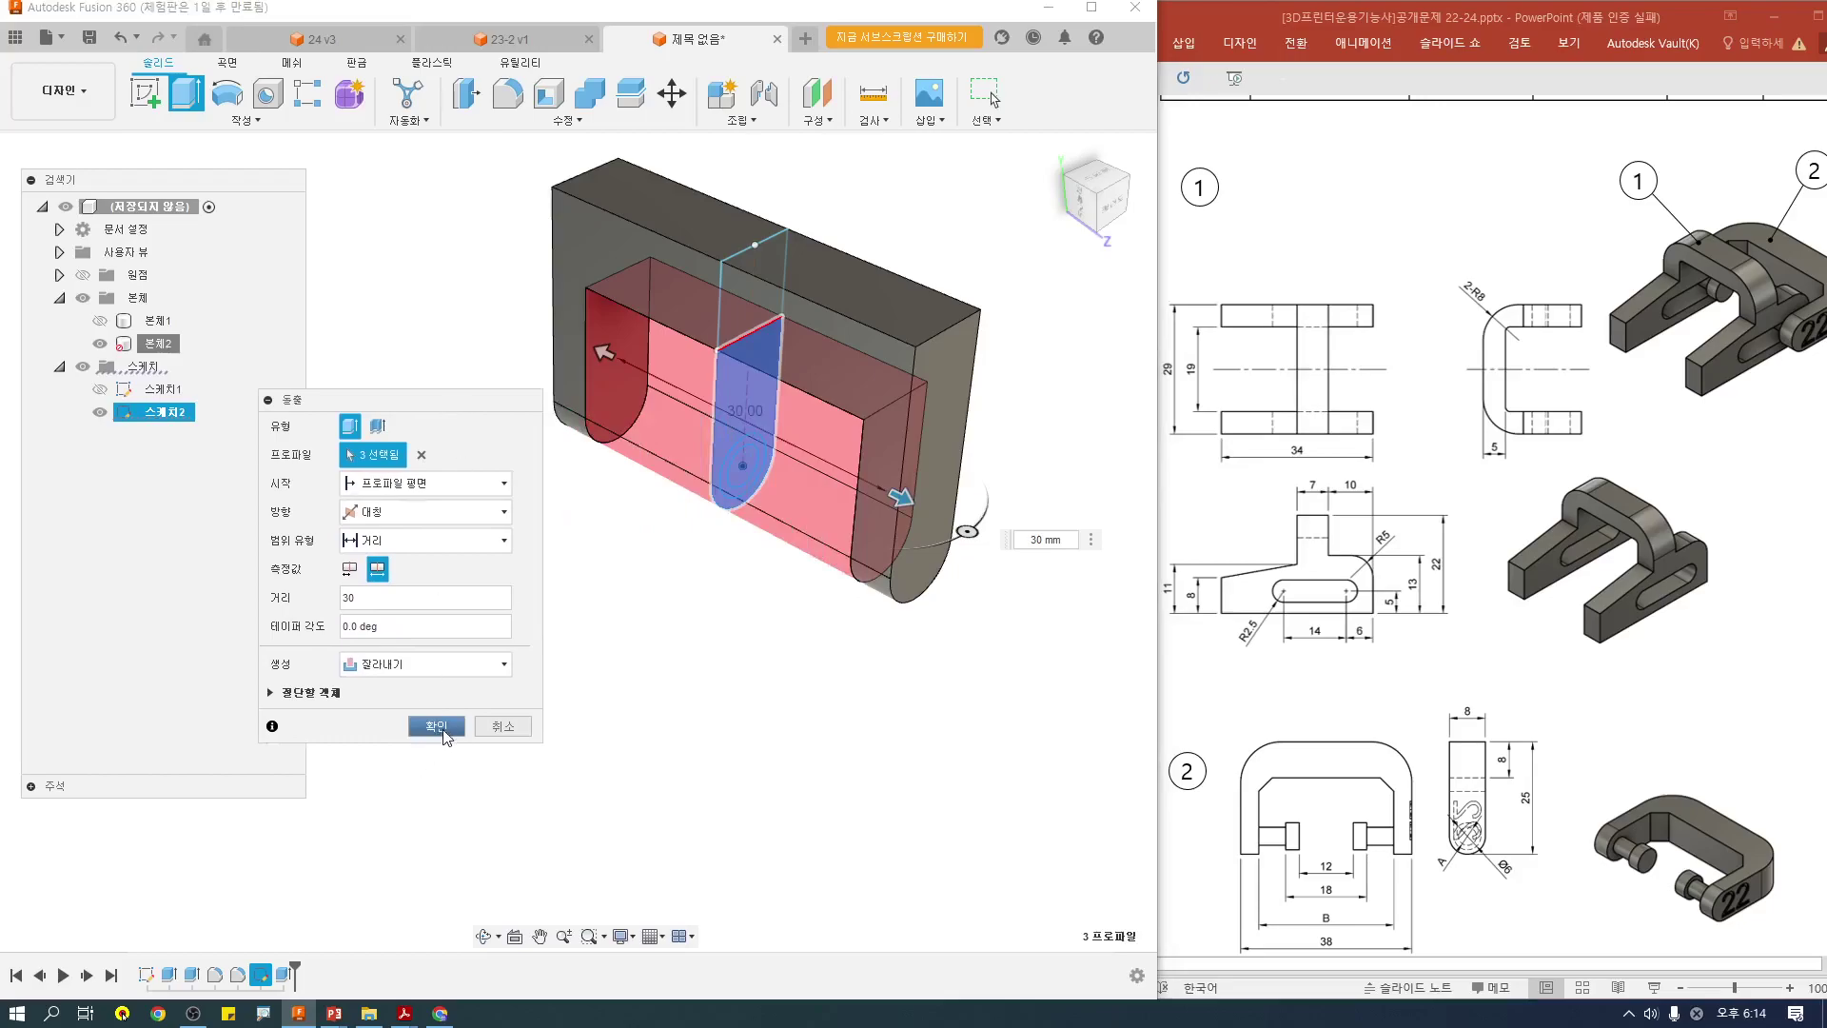
left_click(444, 731)
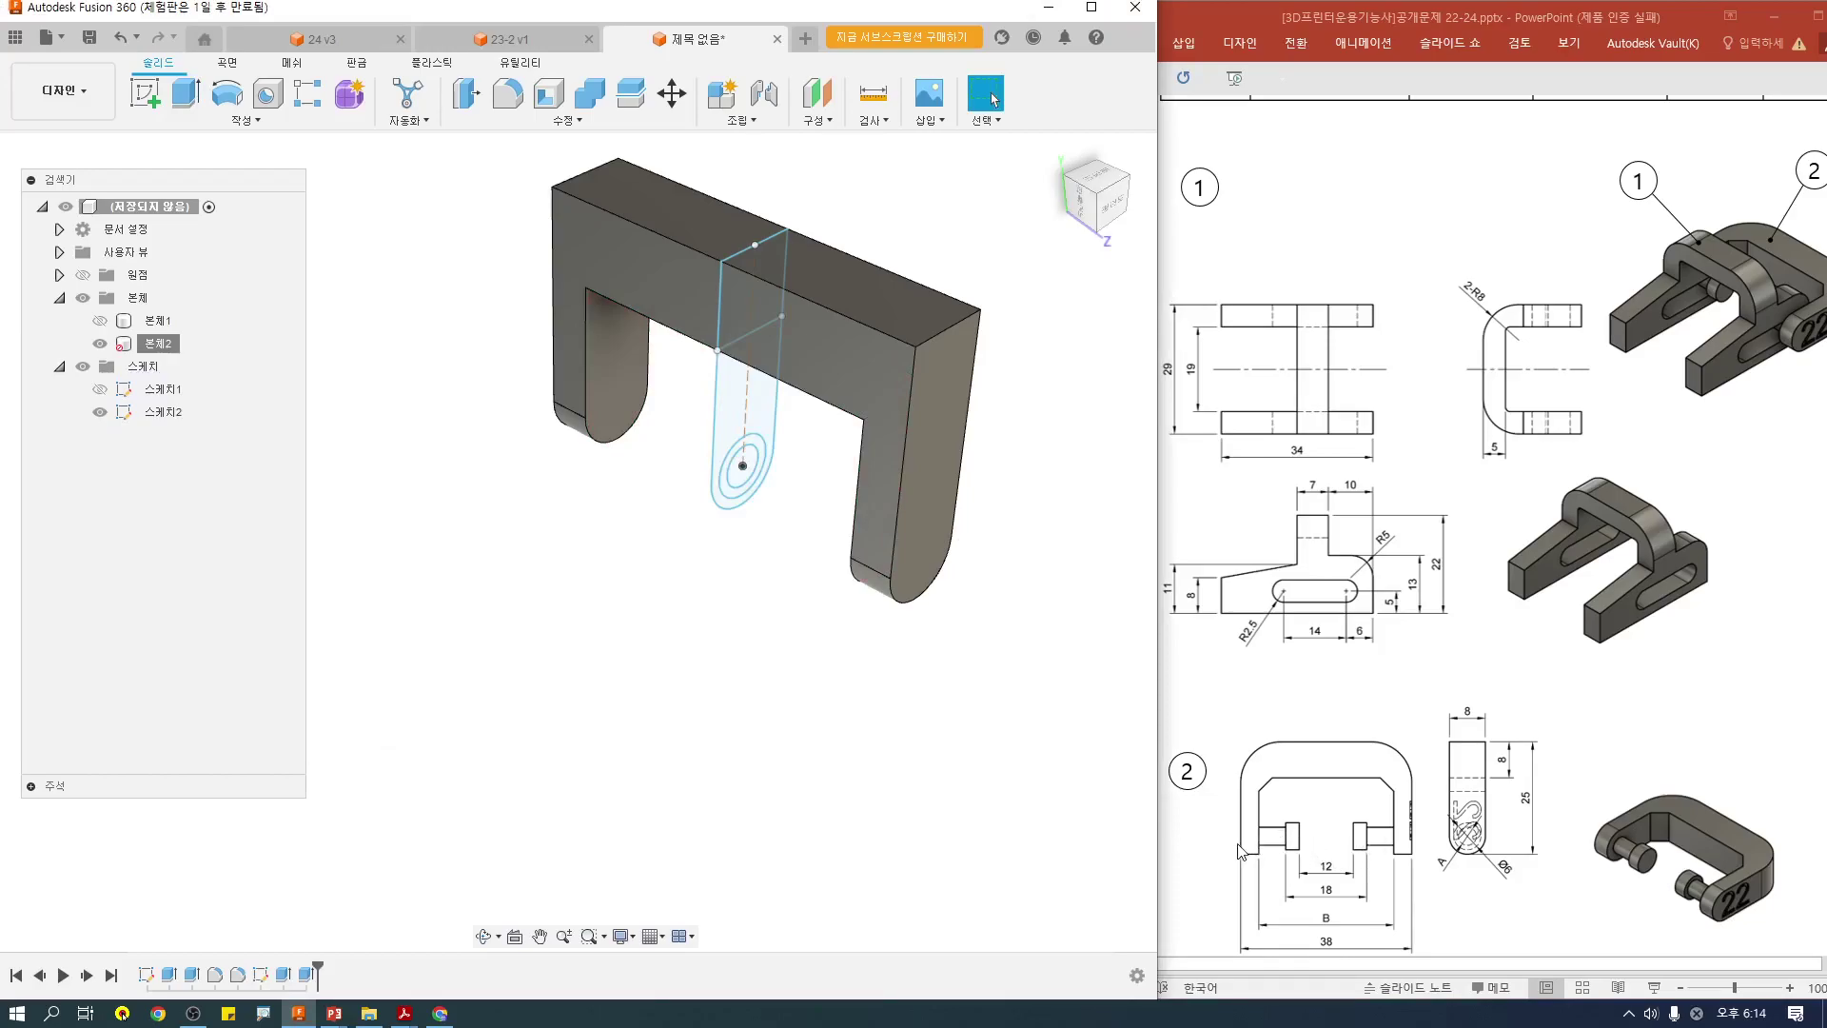
Step: Check dimension B on part 2's front view, then start an extrusion of the inner 4 mm circle
left_click_drag(1322, 781, 1322, 838)
left_click_drag(1323, 917, 1321, 917, "shift")
key("e")
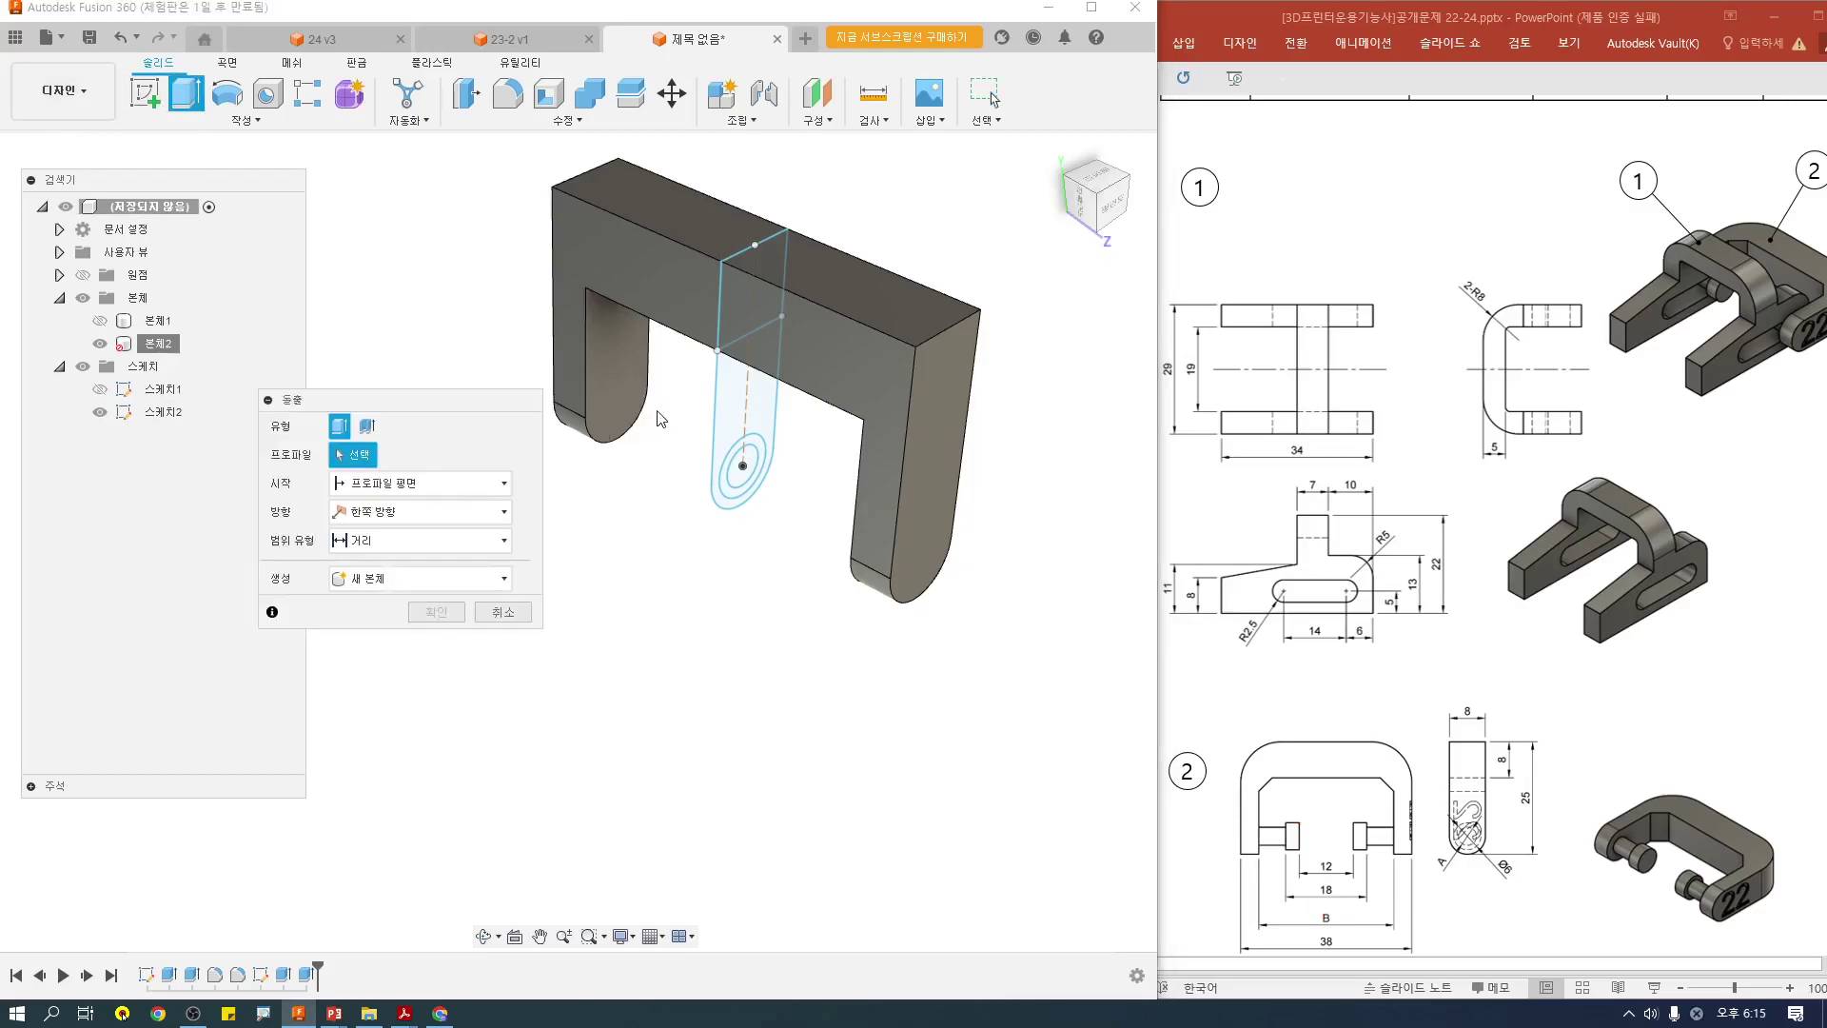
scroll(723, 457, "up", 3)
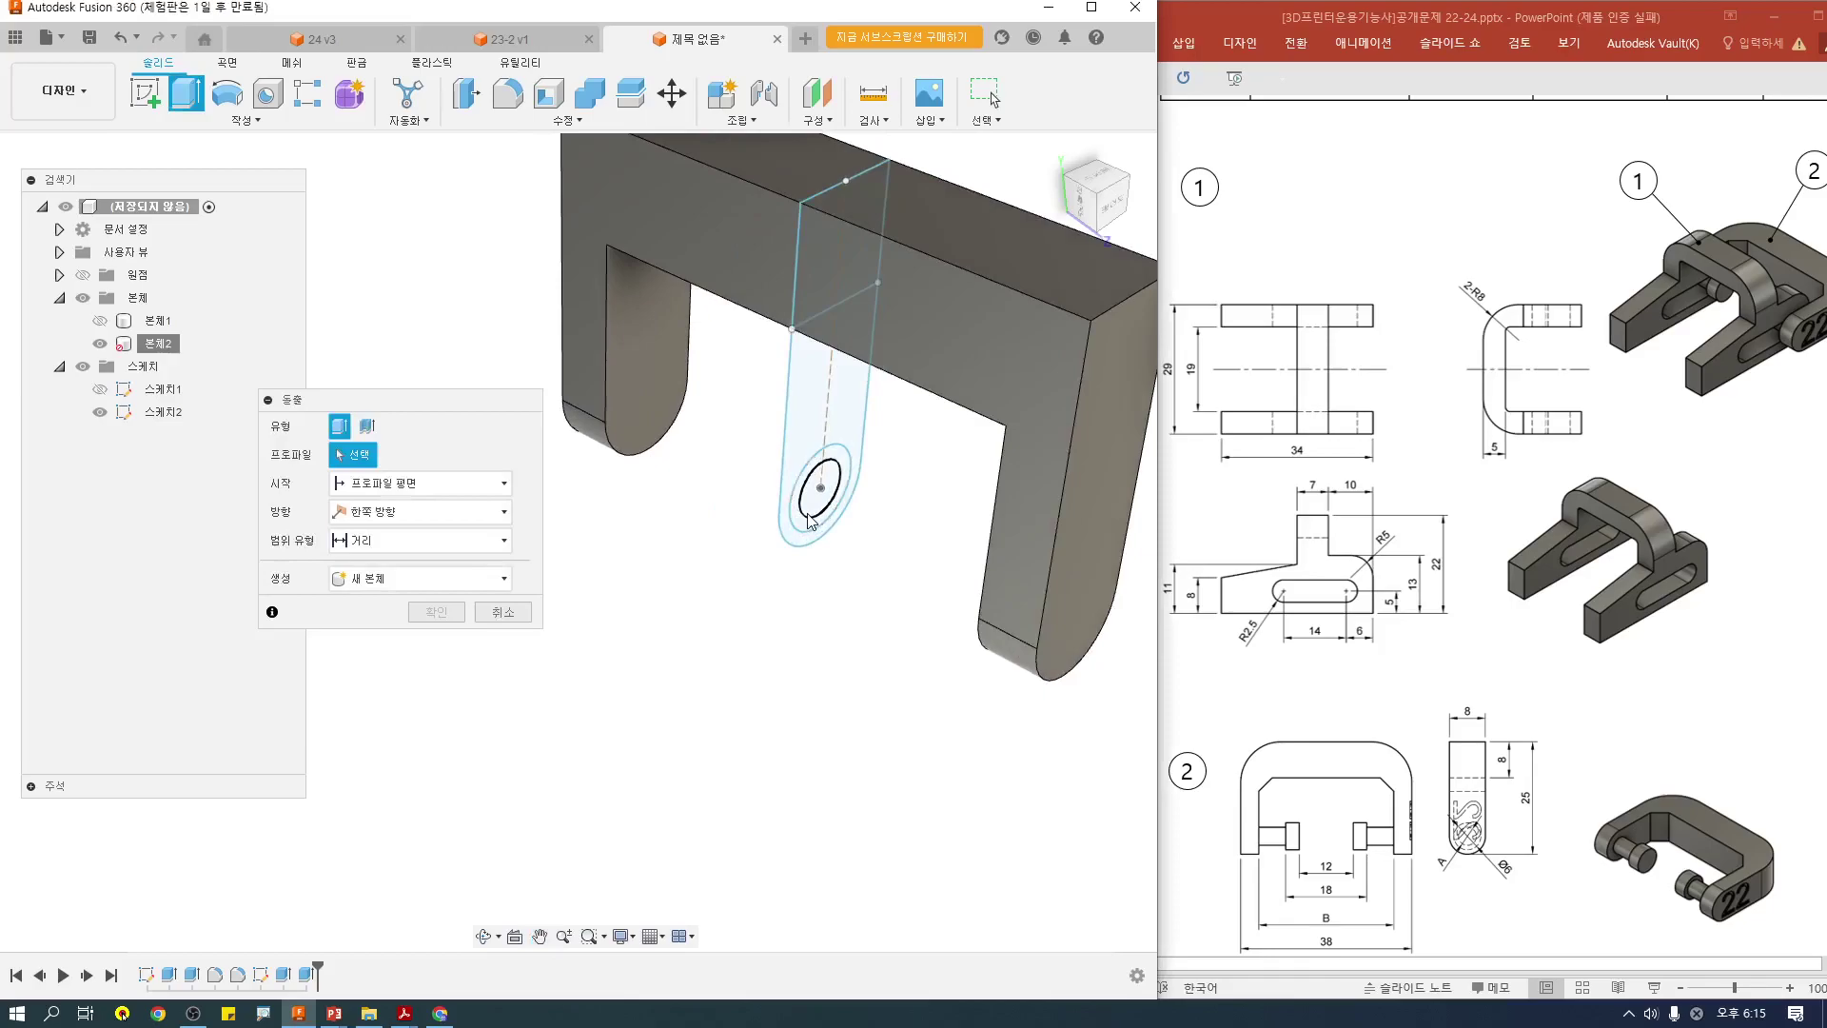
scroll(810, 519, "up", 1)
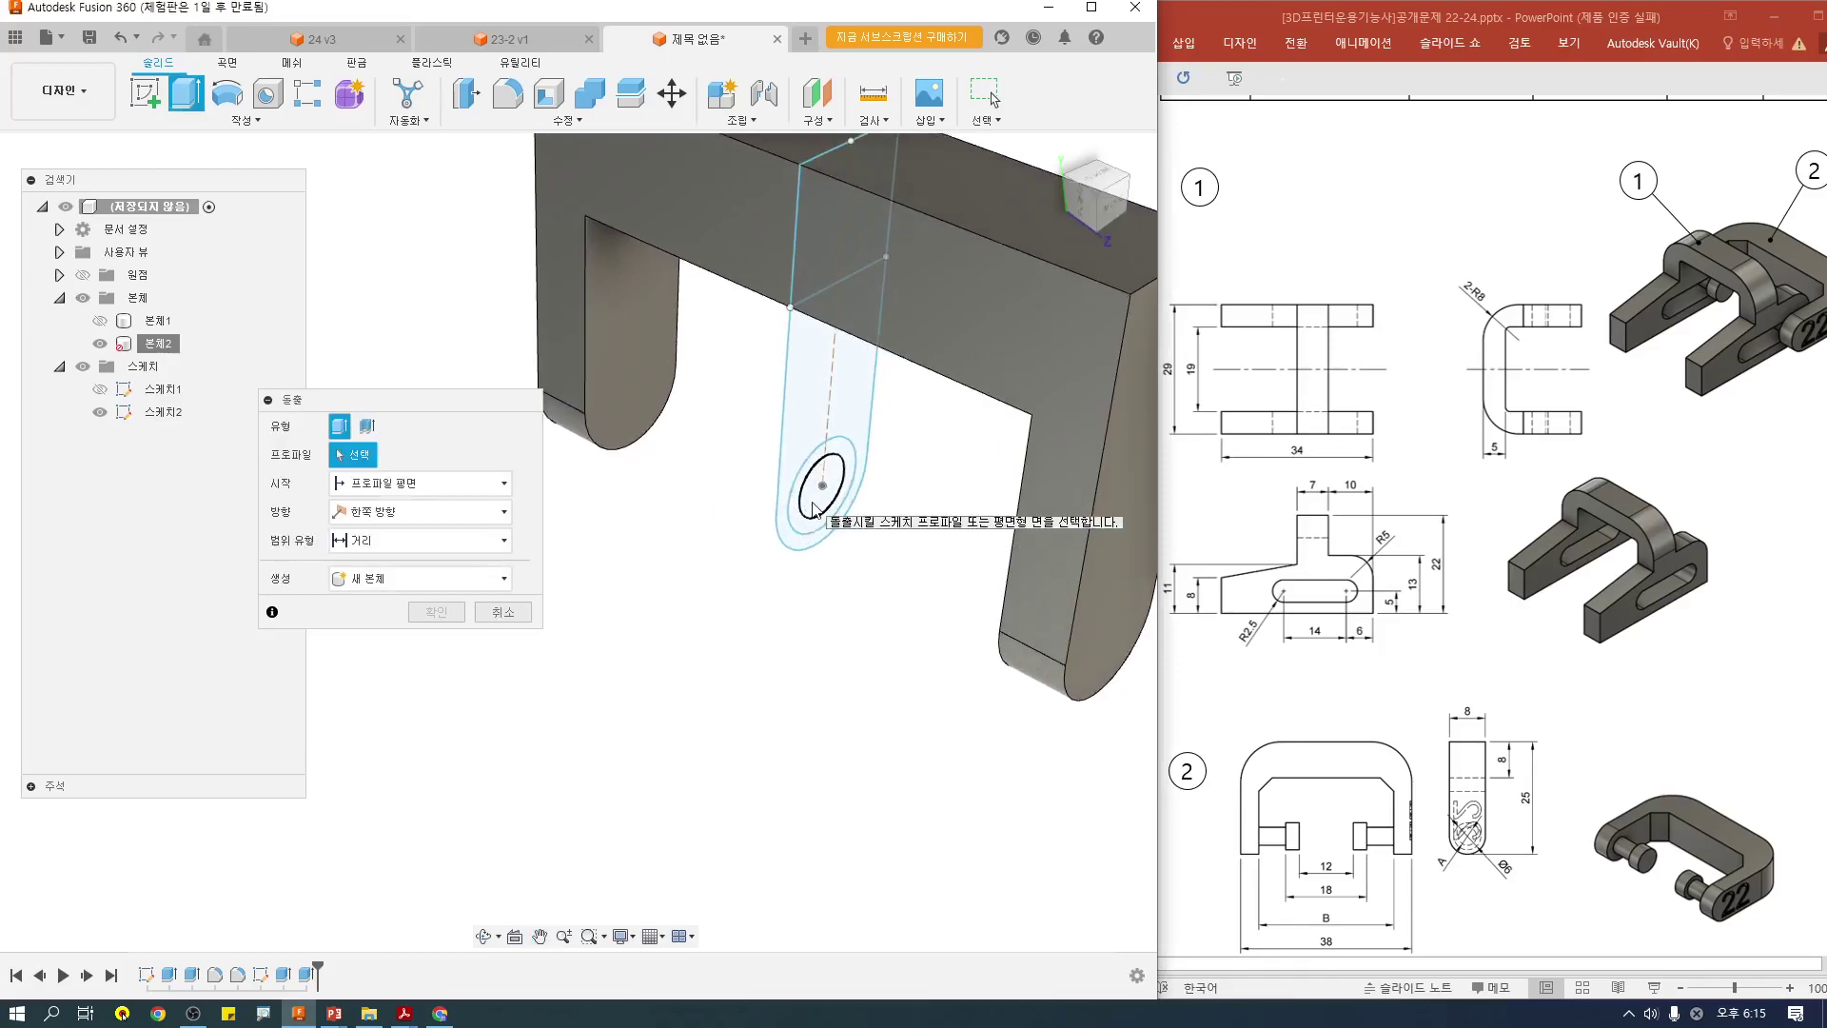
left_click(814, 506)
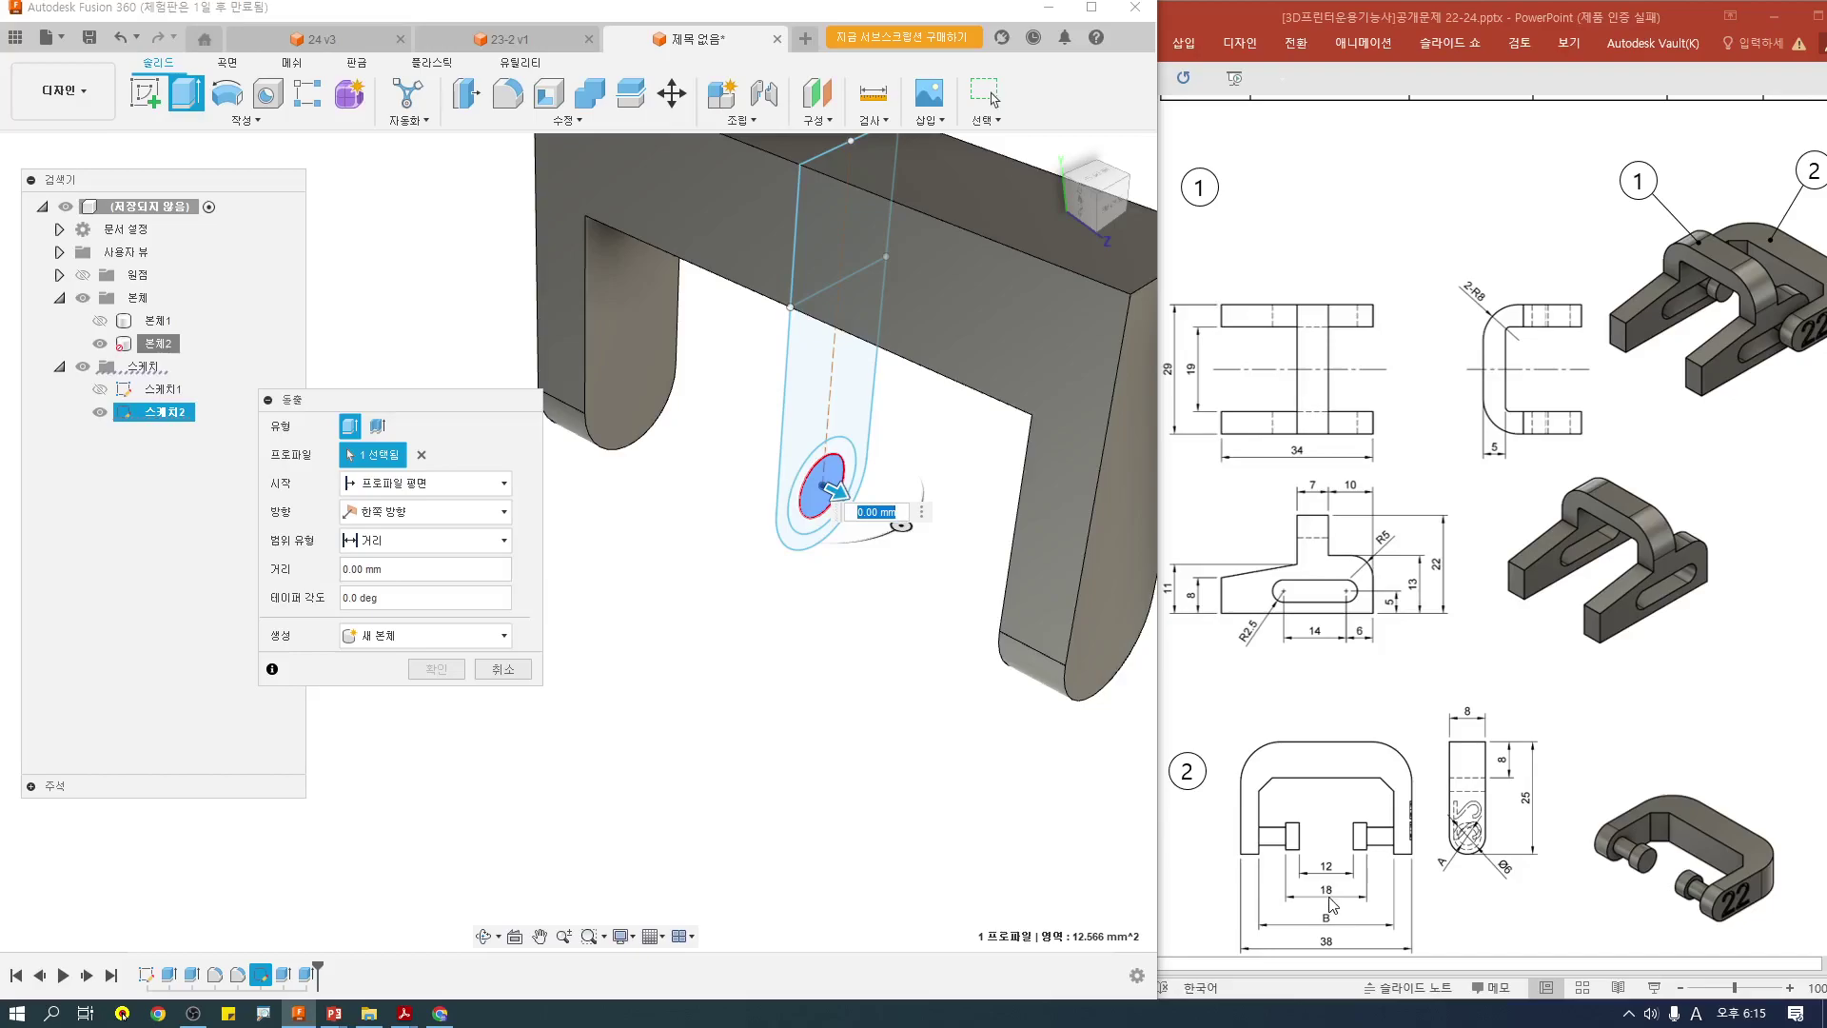
Step: Examine the 18 mm and B dimensions on part 2's front view to work out the pin's start offset and length
mouse_move(1311, 878)
left_mouse_down()
mouse_move(1355, 924)
mouse_move(1342, 900)
left_mouse_up()
key("Escape")
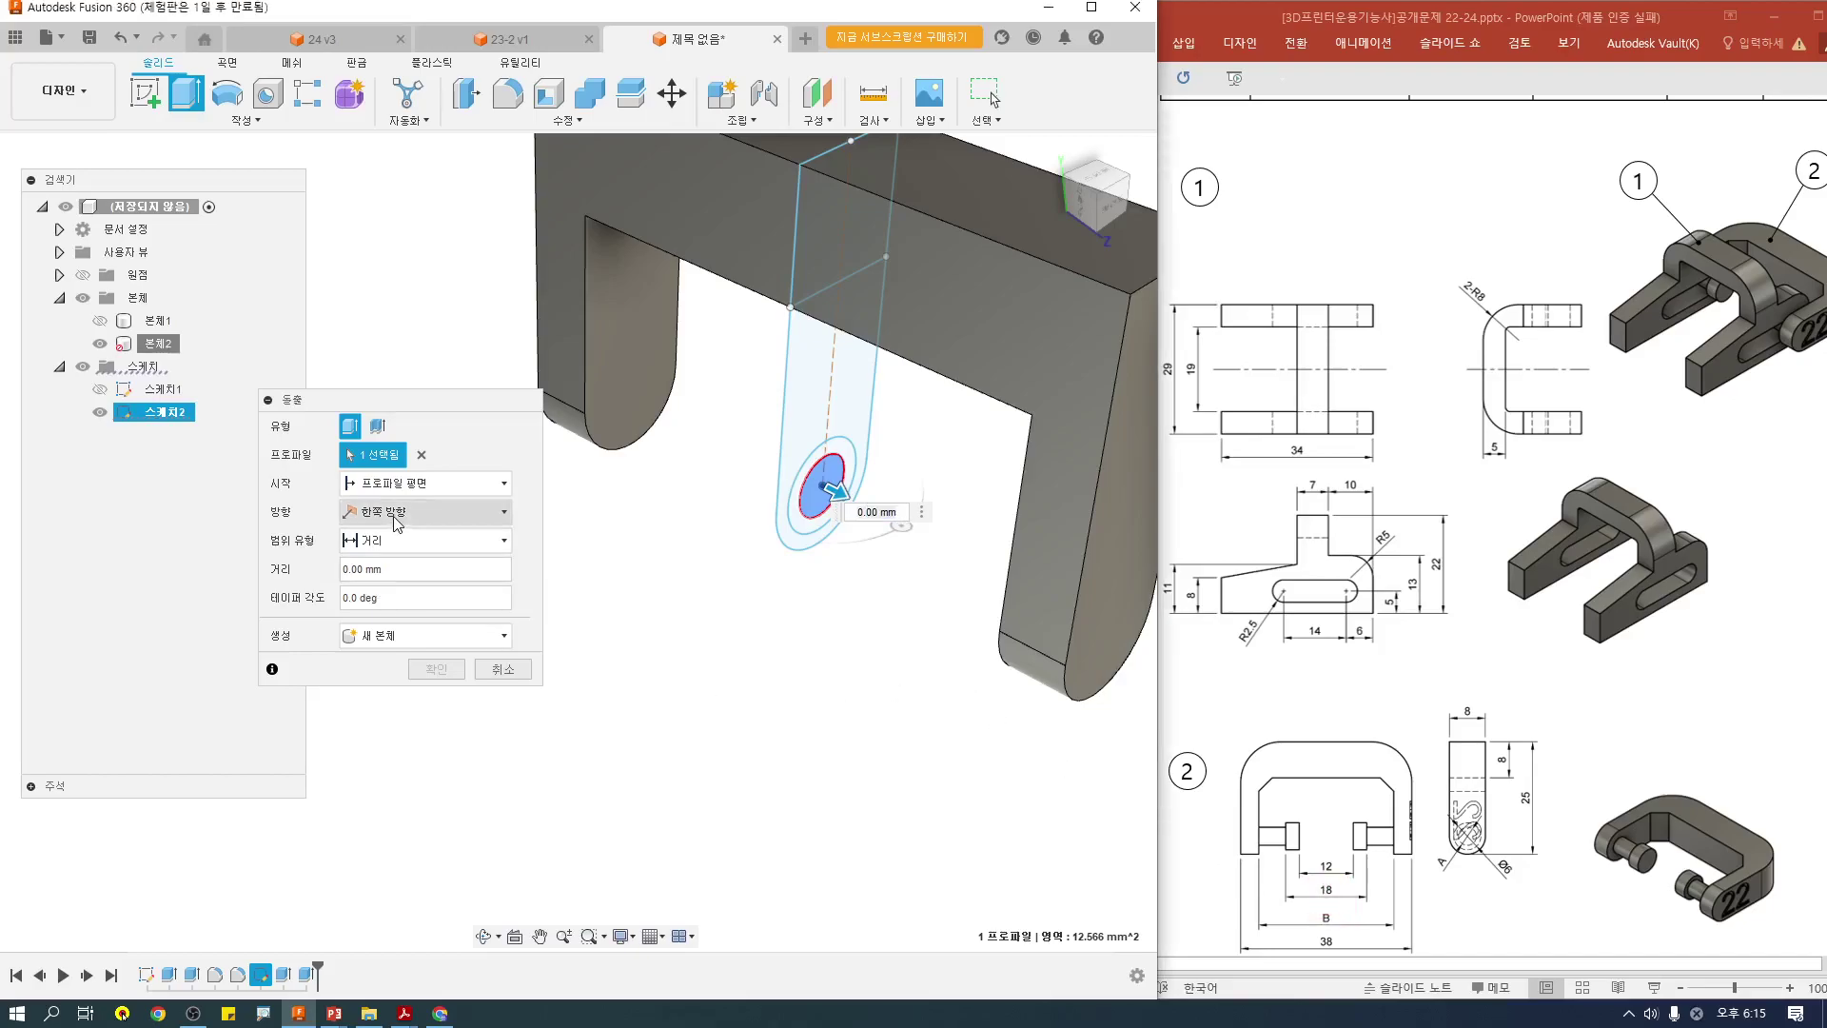
left_click_drag(1363, 824, 1396, 847)
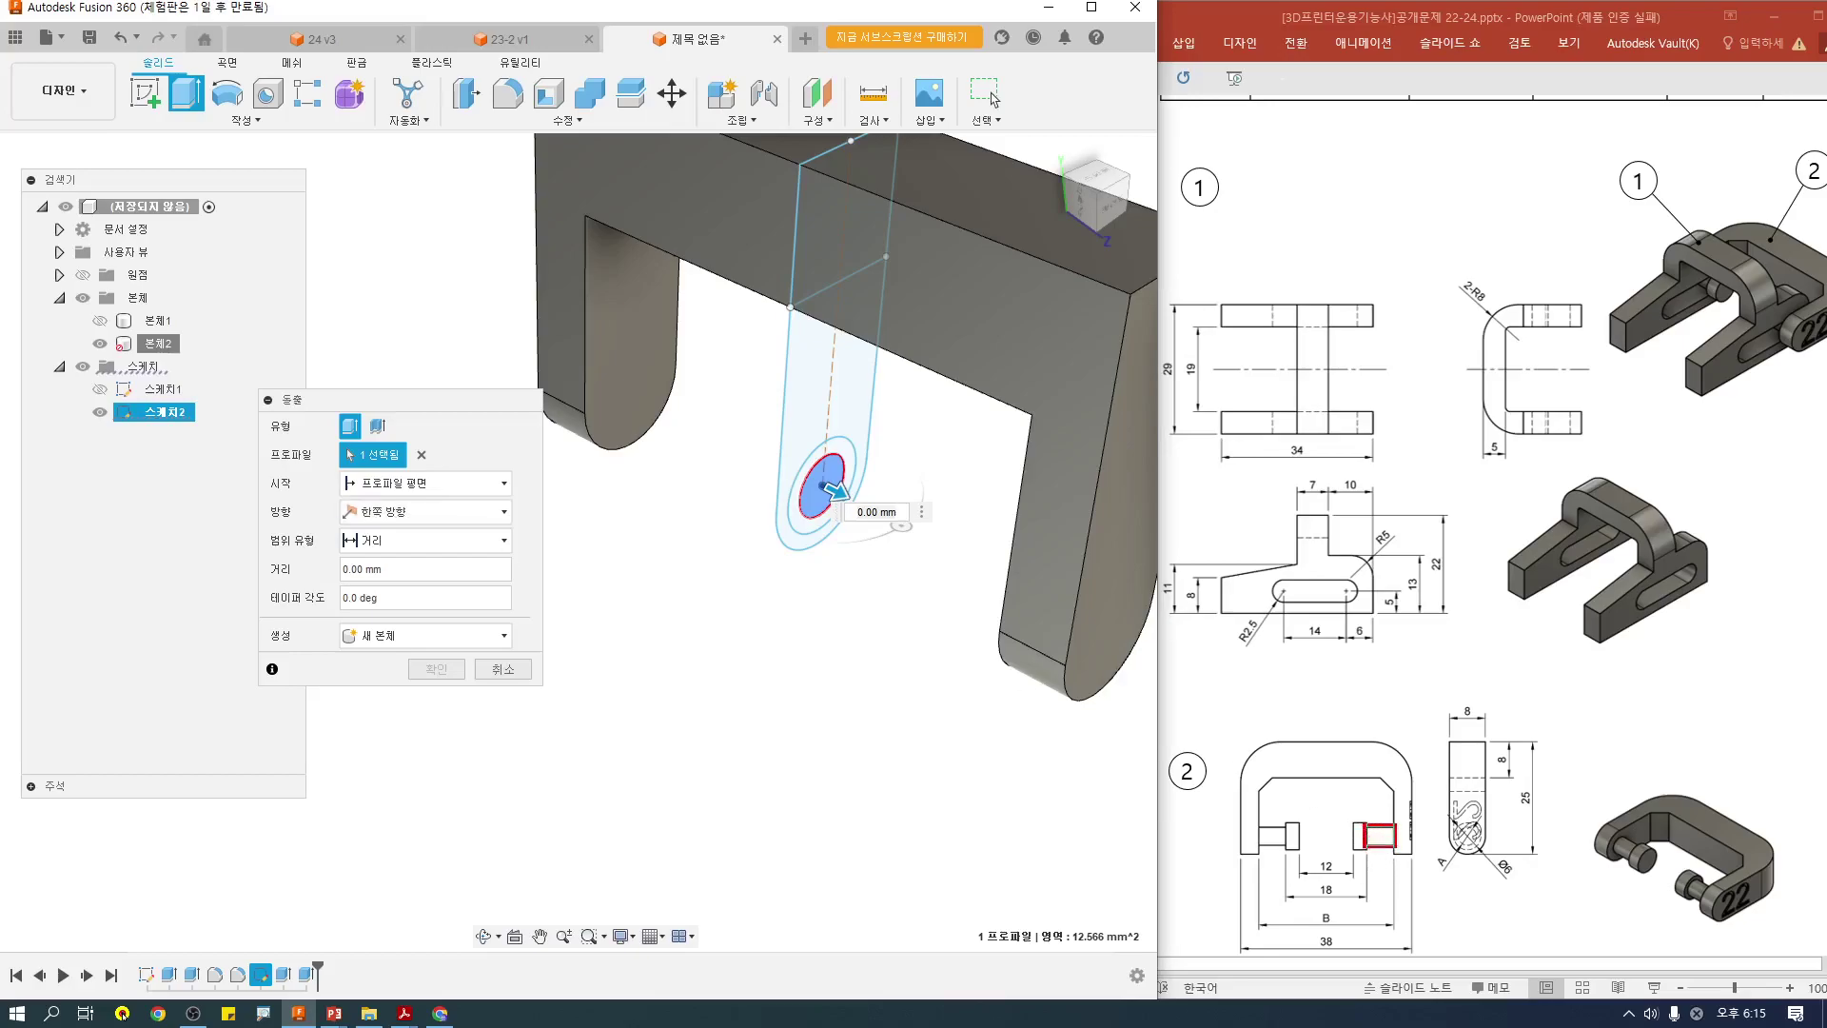
left_click_drag(1322, 721, 1330, 982)
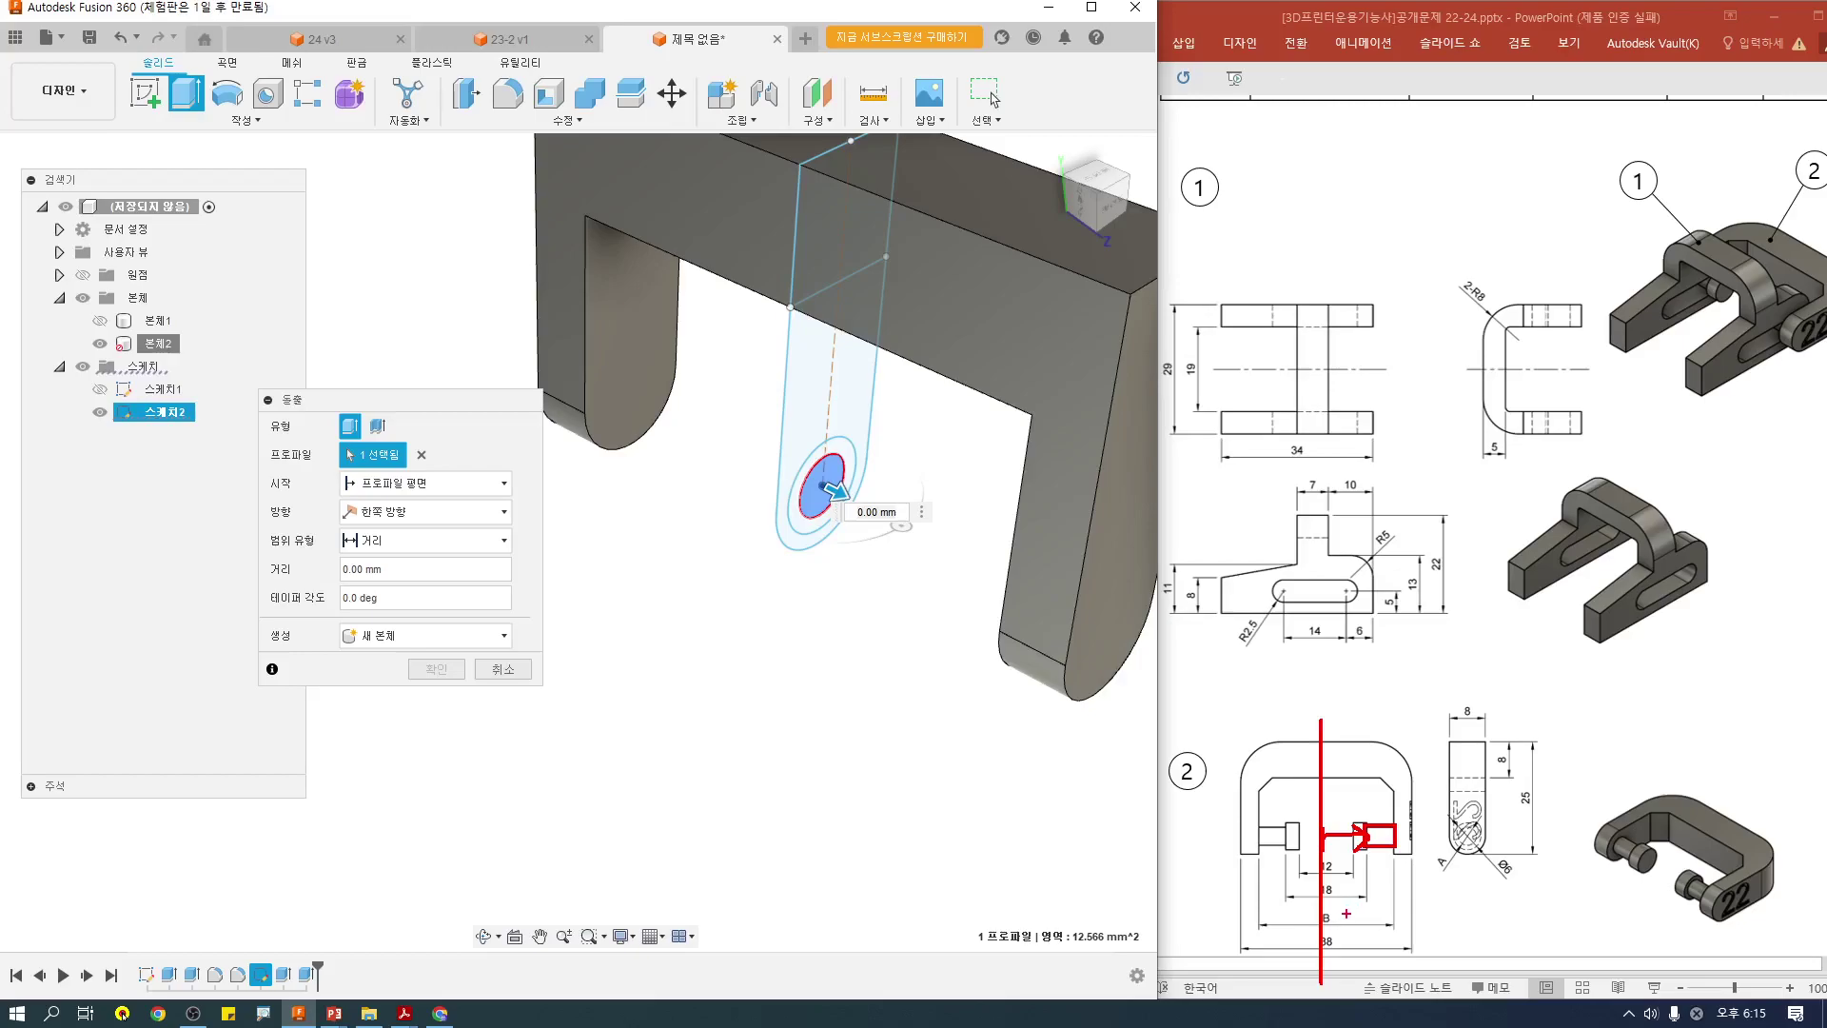
key("Escape")
left_click_drag(1312, 876, 1339, 899)
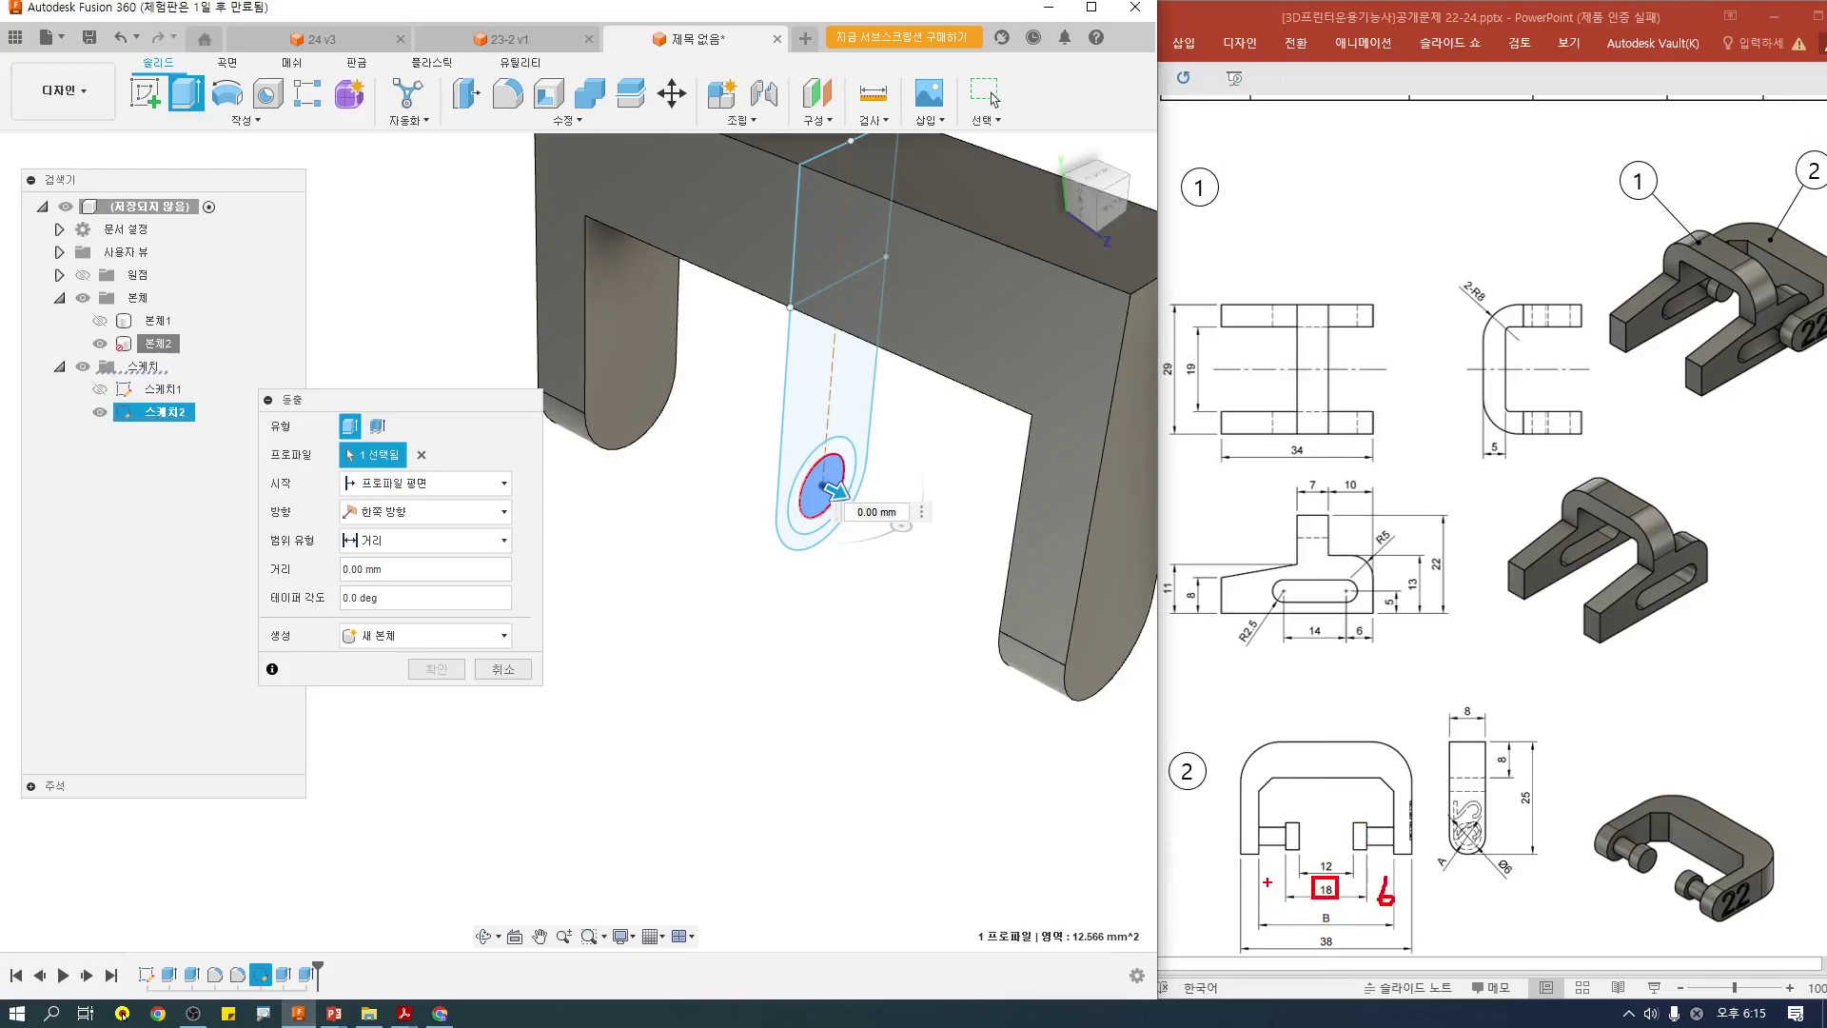
left_click_drag(1334, 927, 1330, 915)
left_click_drag(1393, 815, 1393, 854)
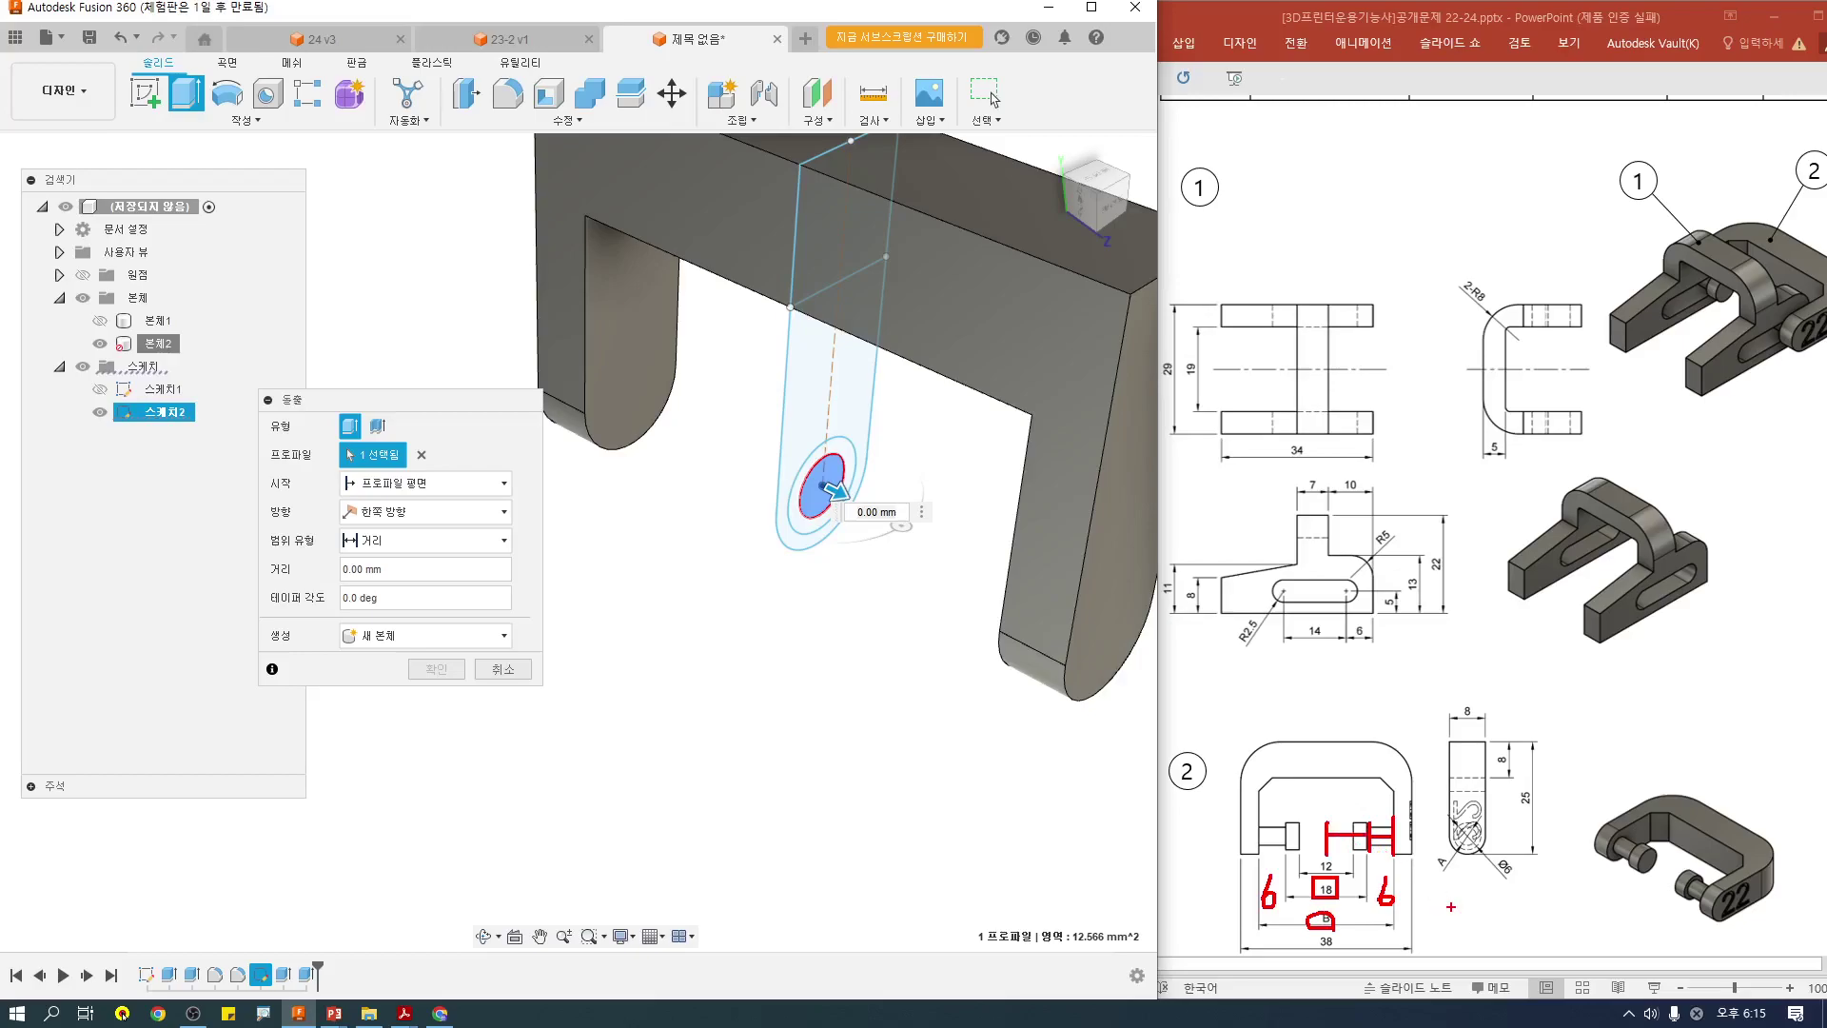
key("Escape")
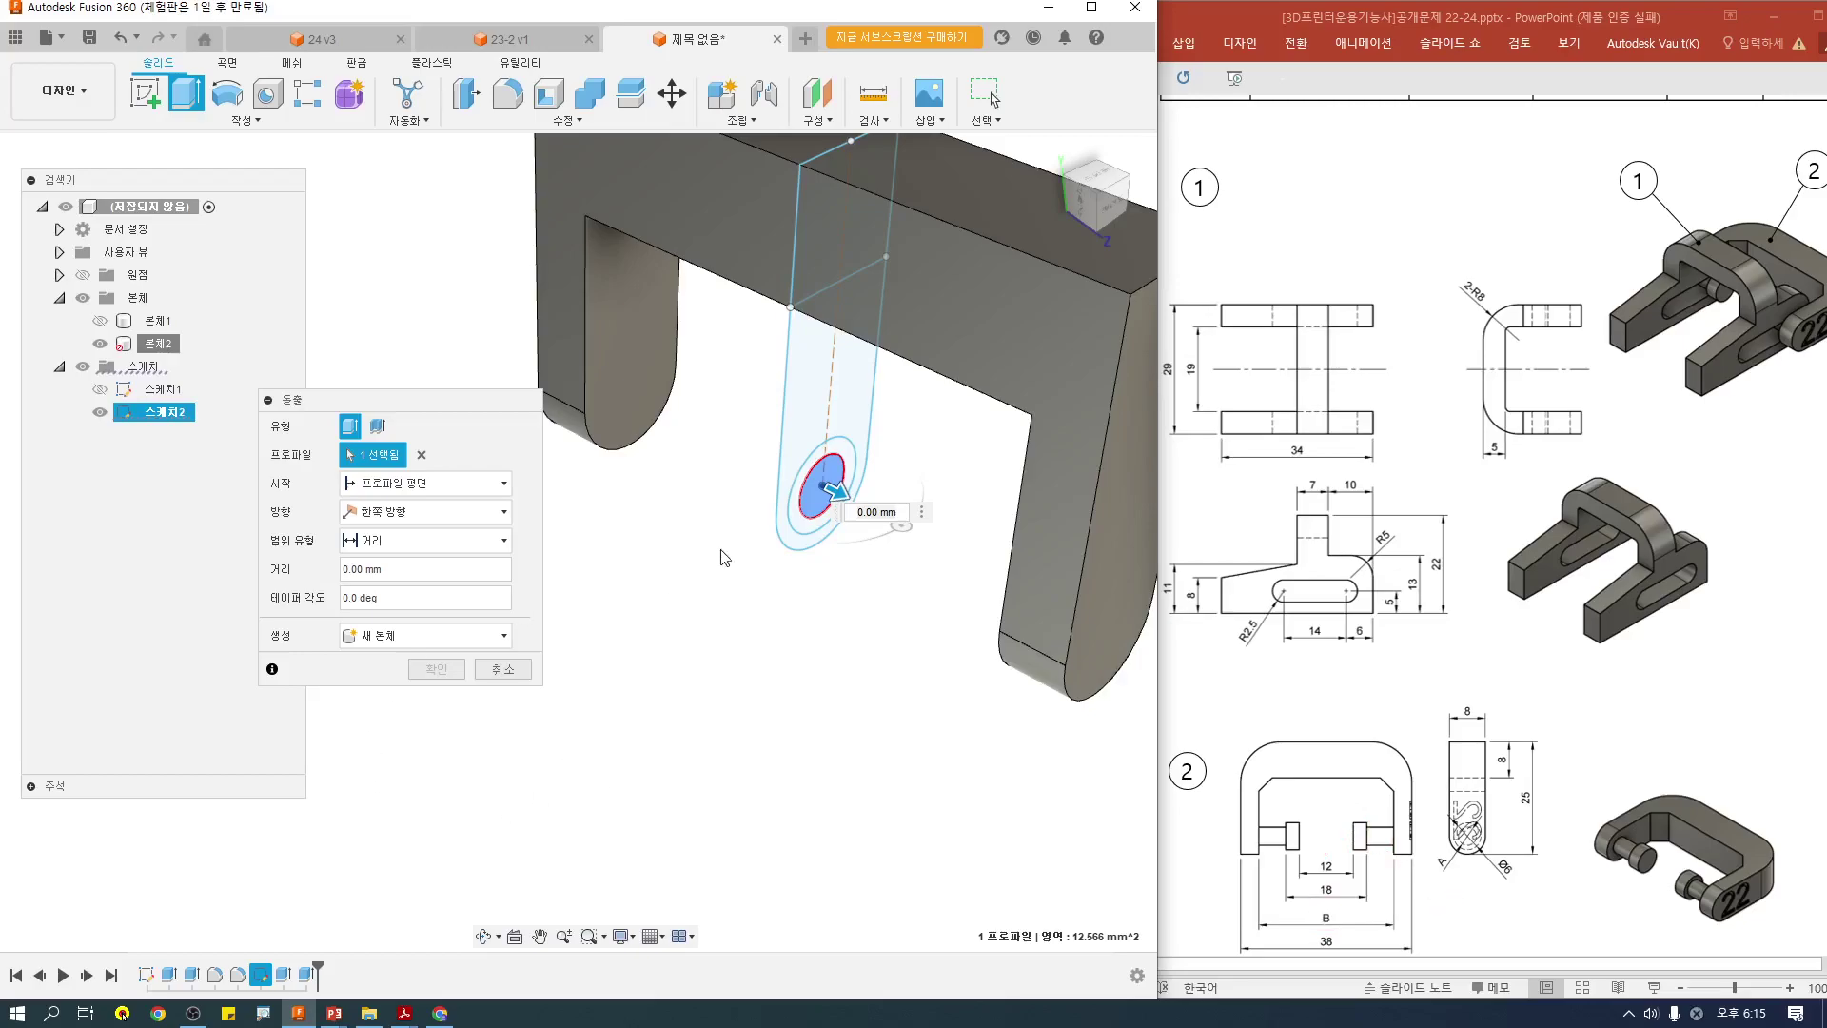
Step: Extrude the inner 4 mm circle from a 9 mm start offset by 6 mm, joined to part 2's leg
left_click(428, 483)
left_click(418, 530)
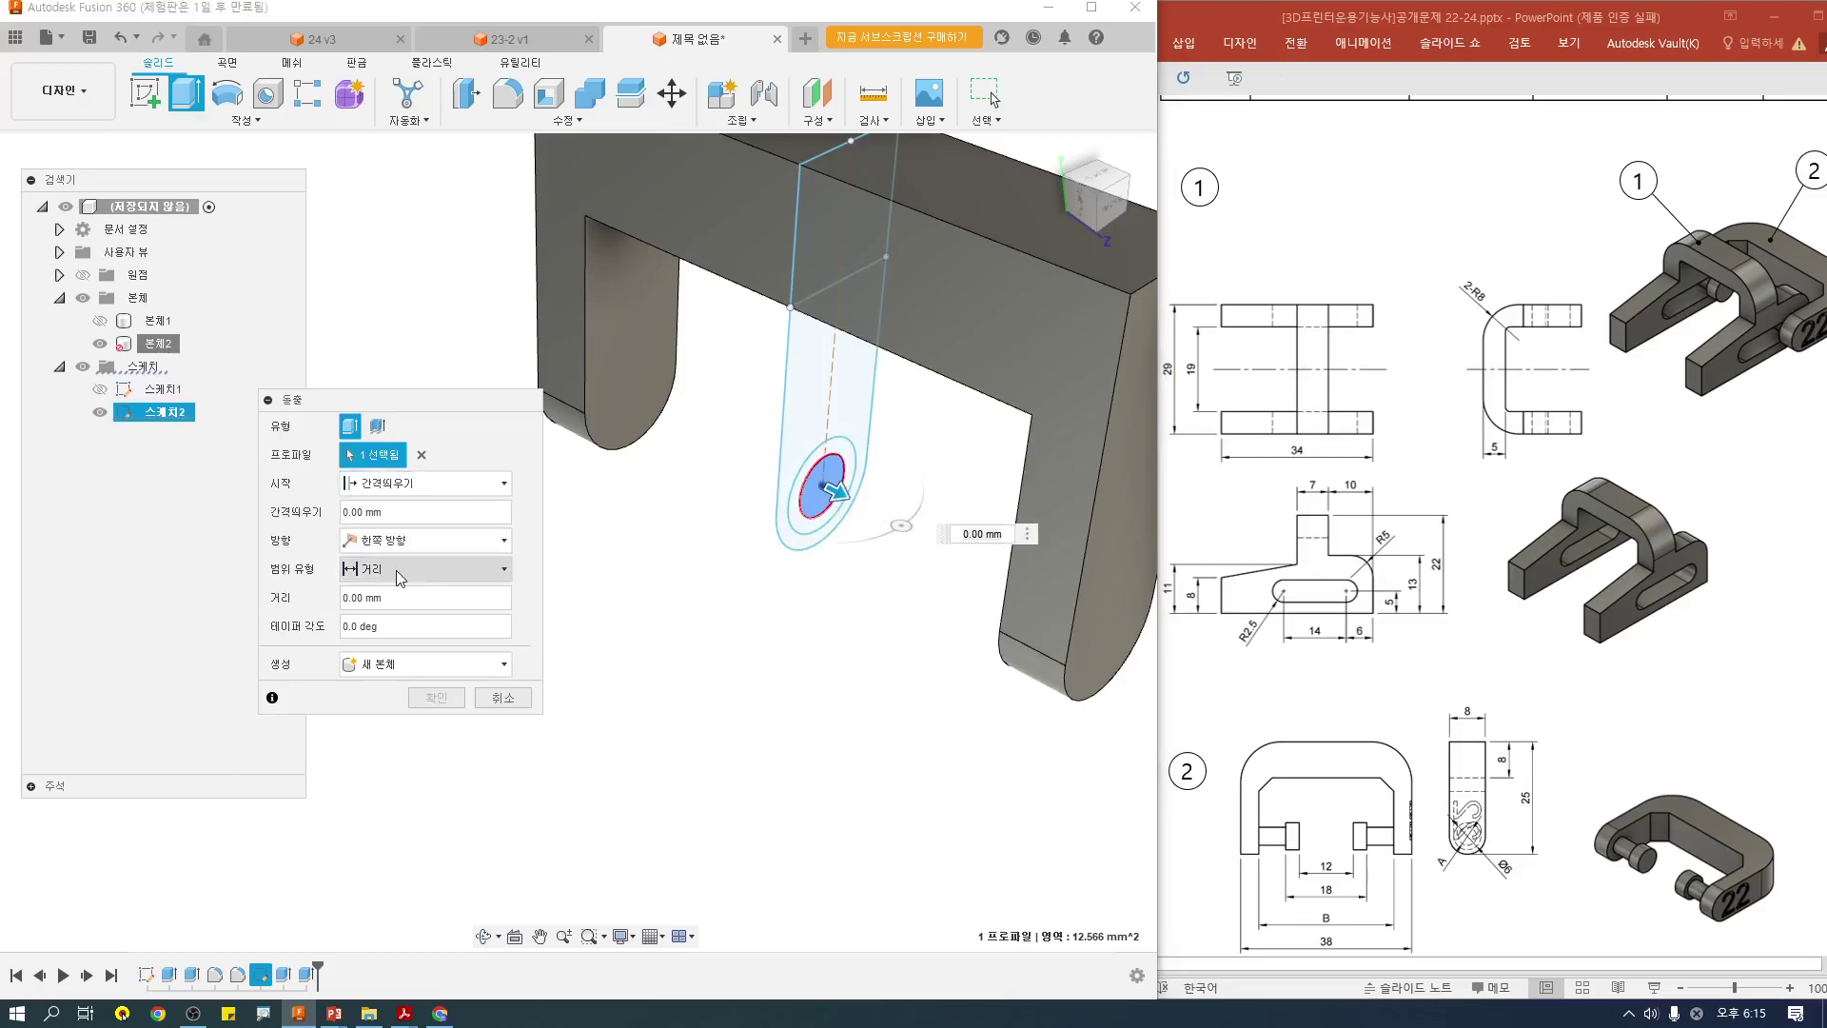
left_click(409, 512)
type("9")
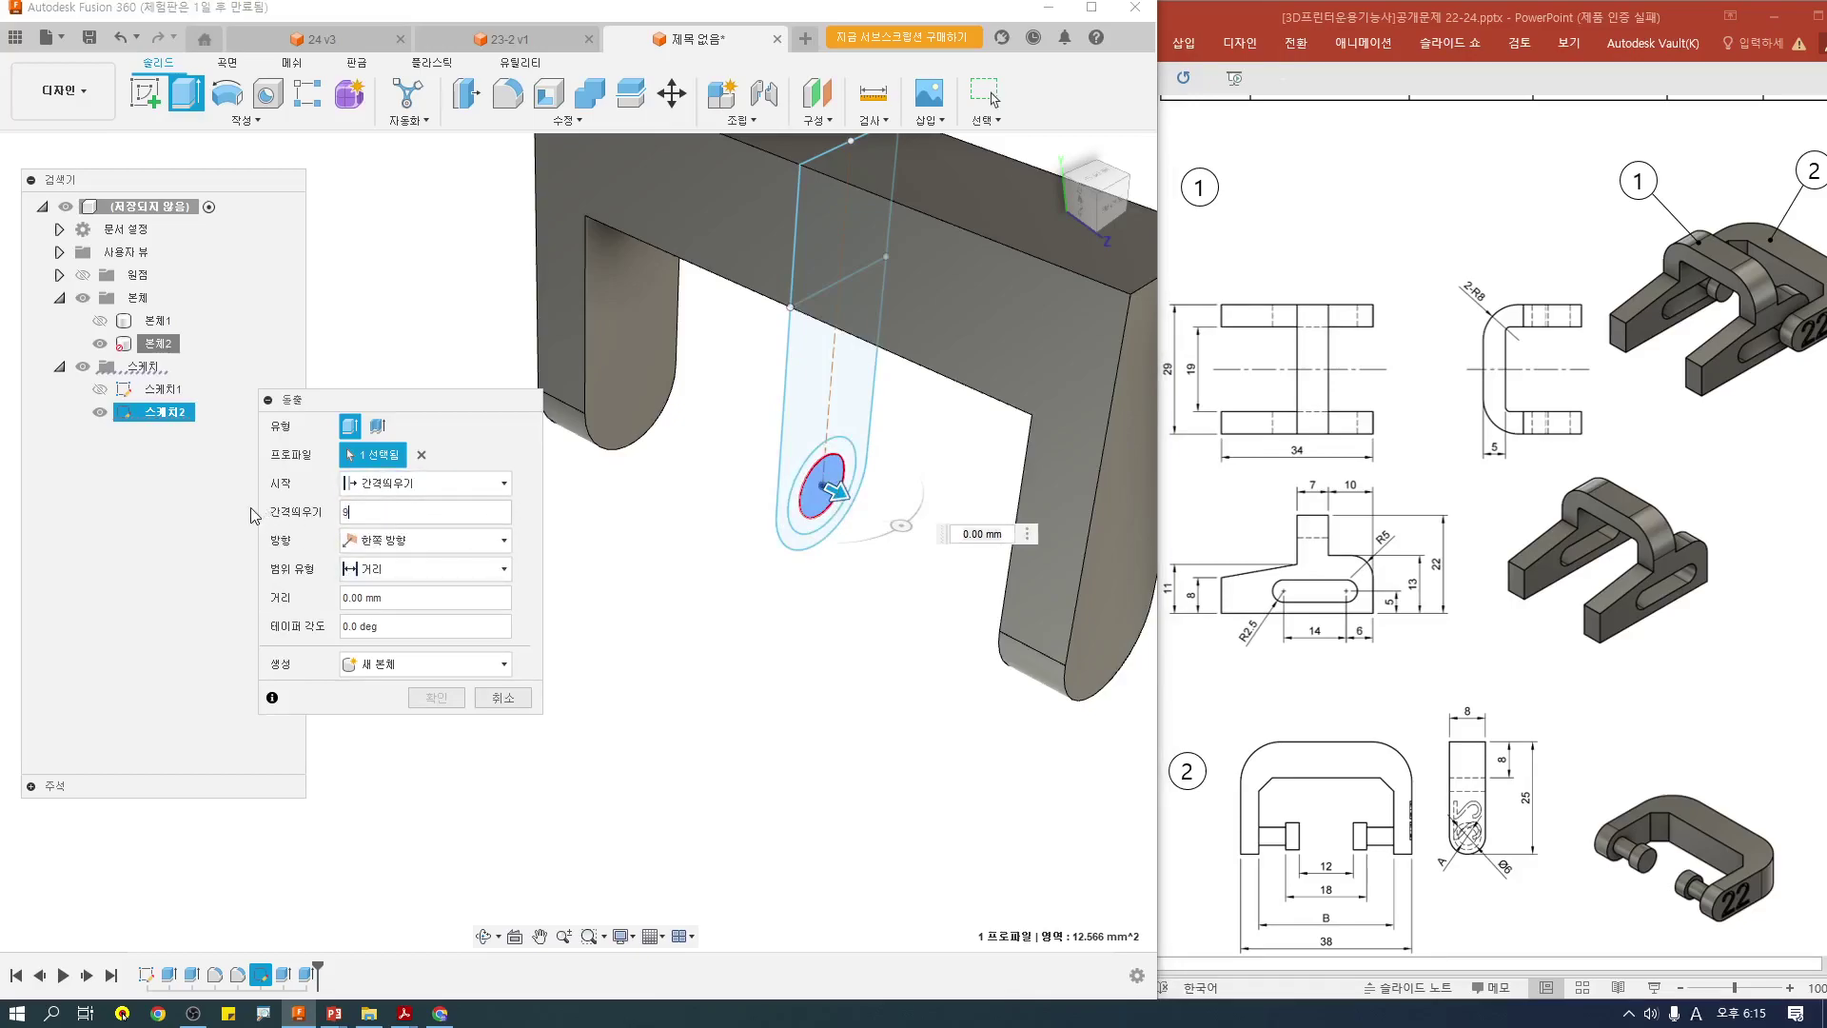
left_click(384, 600)
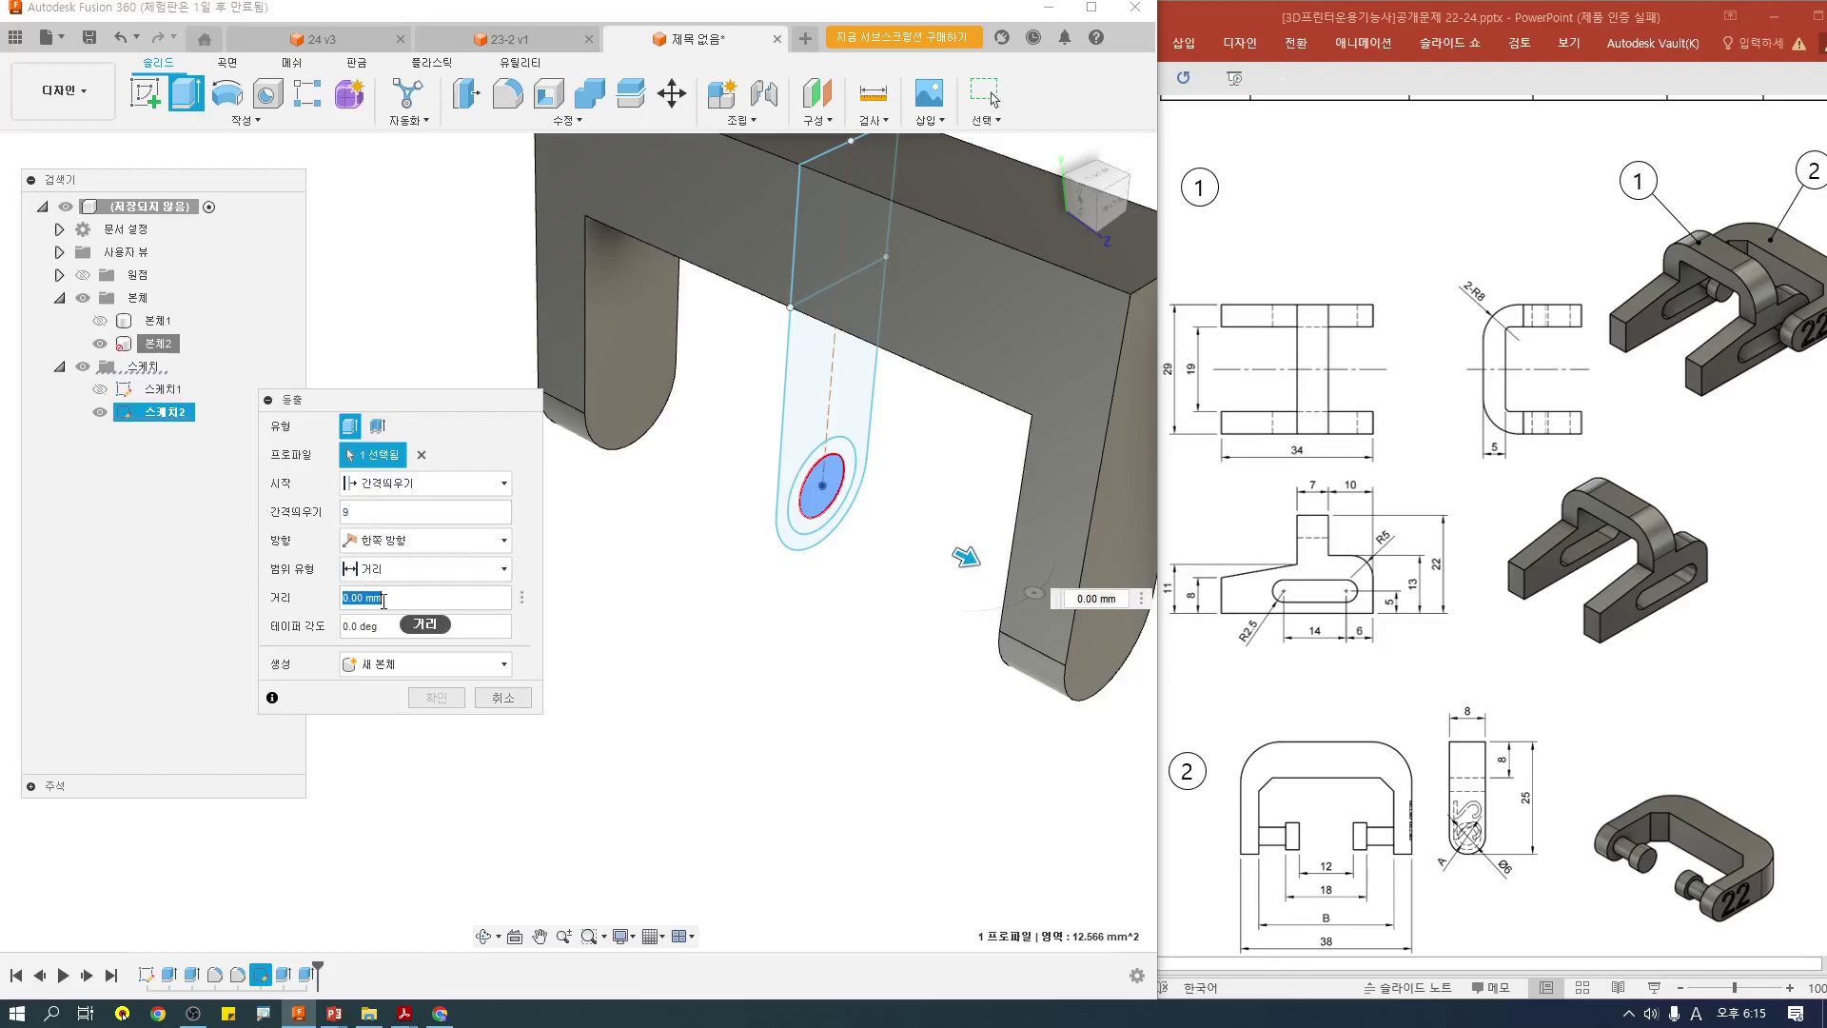
type("6")
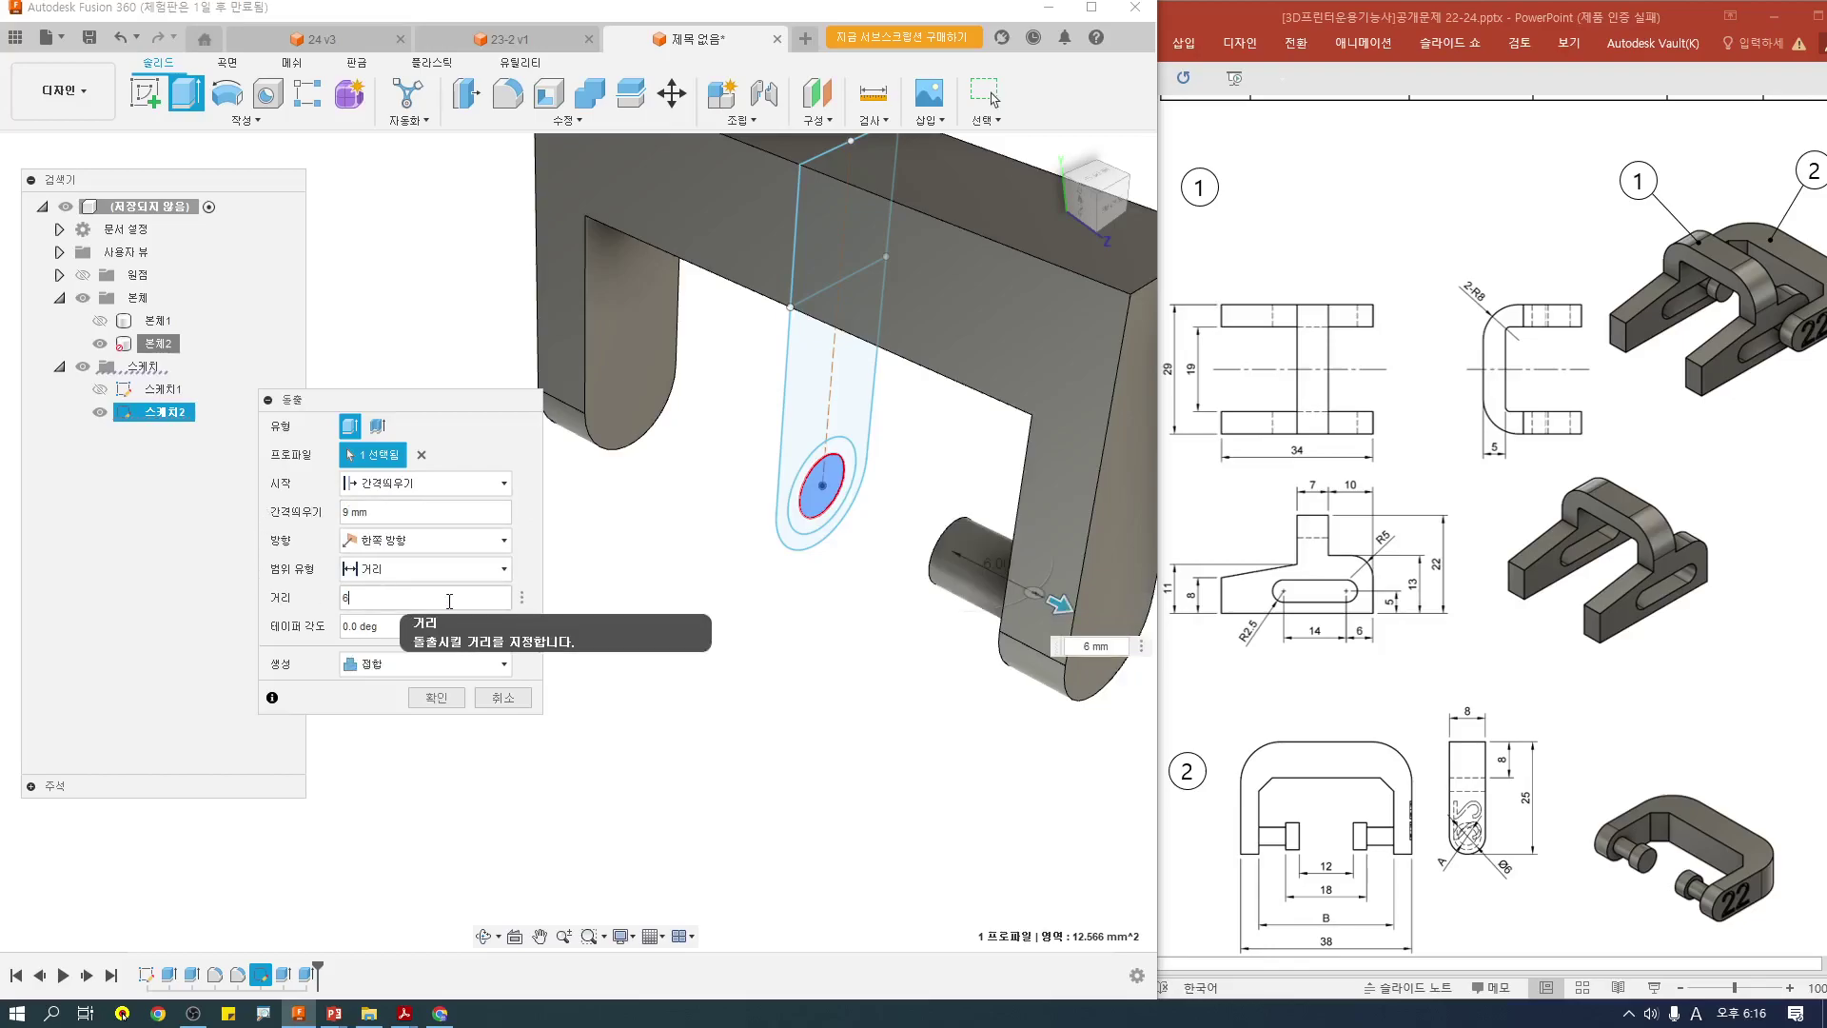
left_click(434, 700)
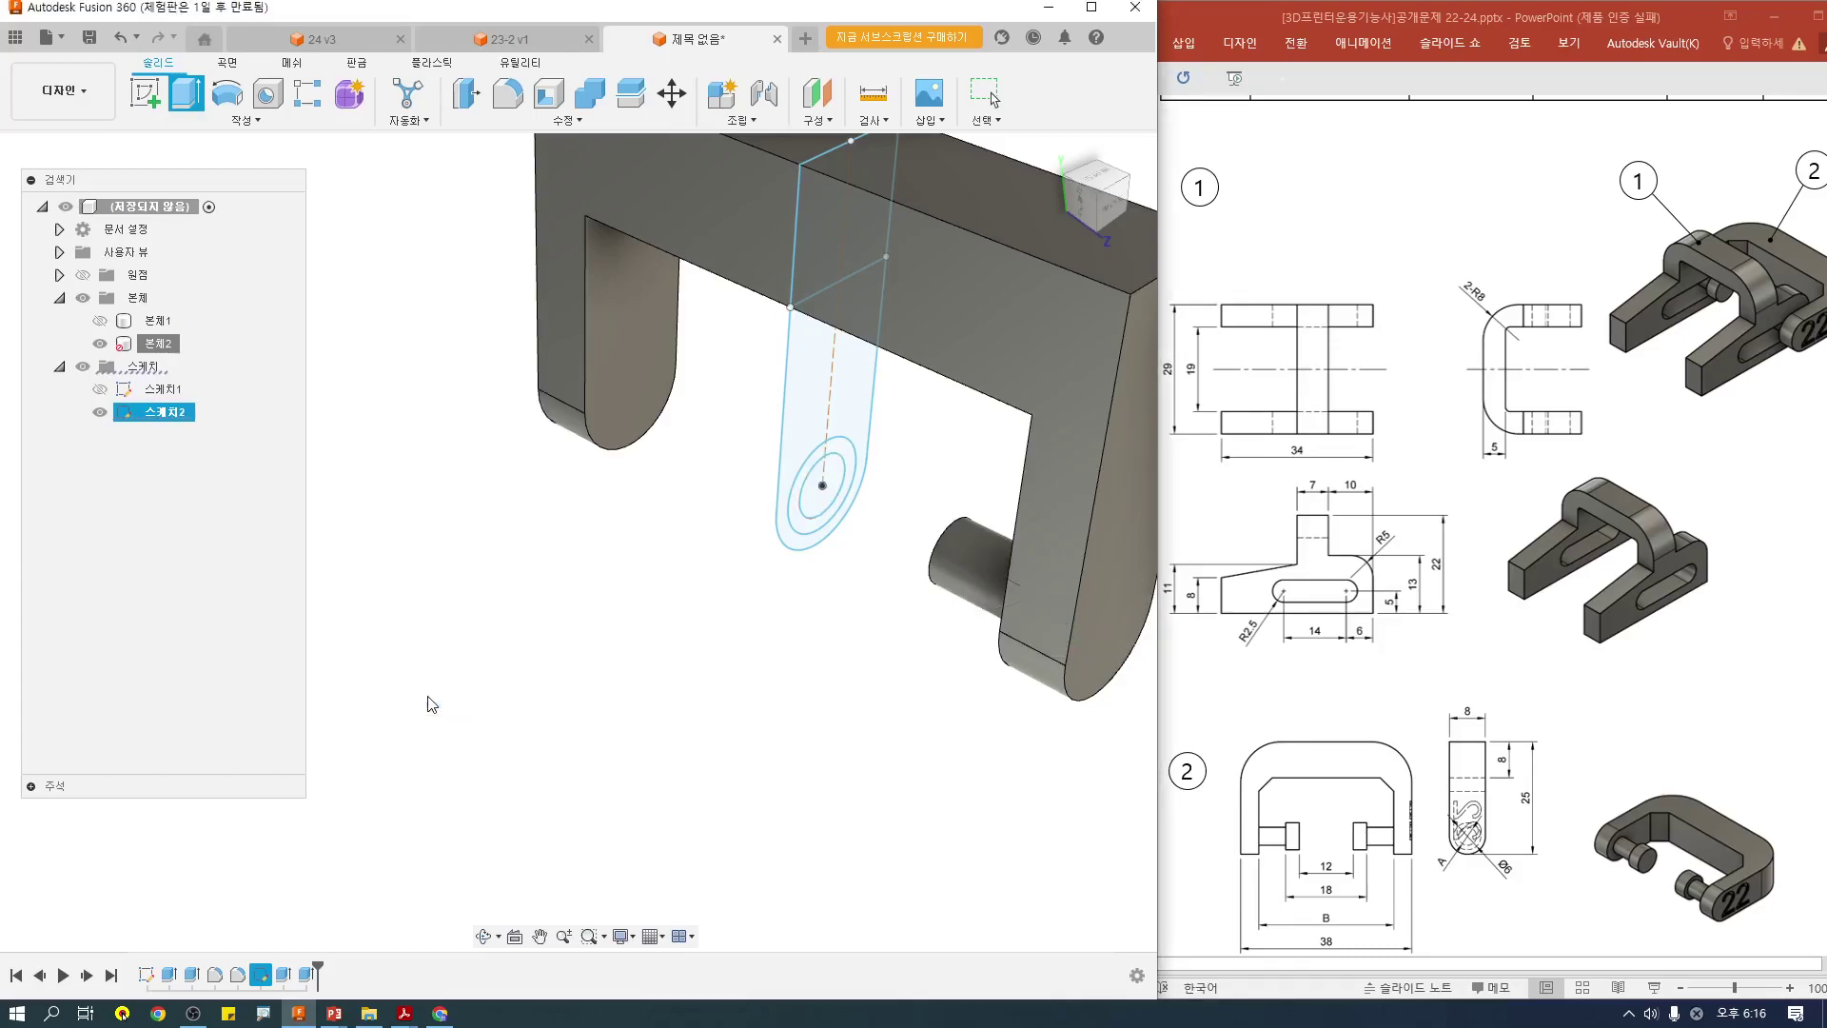
Step: Extrude the inner 4 mm circle toward the opposite leg from a -9 mm start offset by -6 mm, joined to part 2
left_click(184, 95)
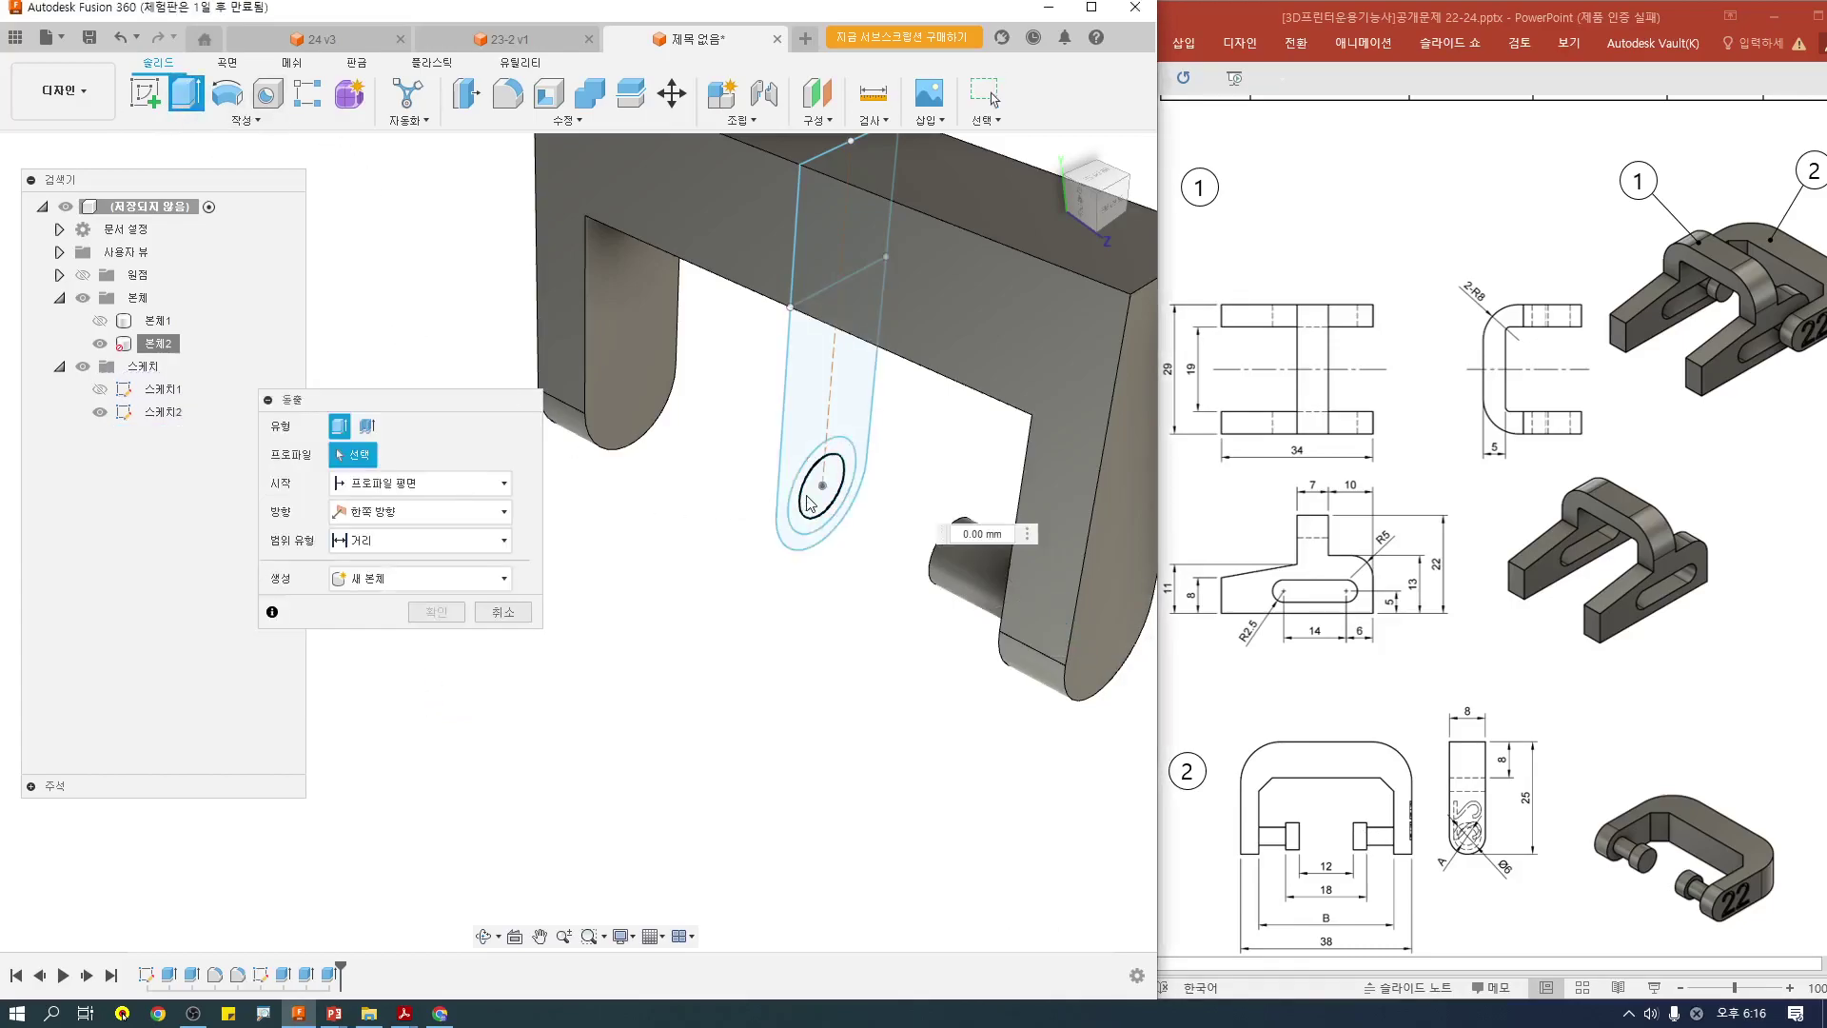
type("-9")
key("Return")
left_click(425, 483)
left_click(419, 504)
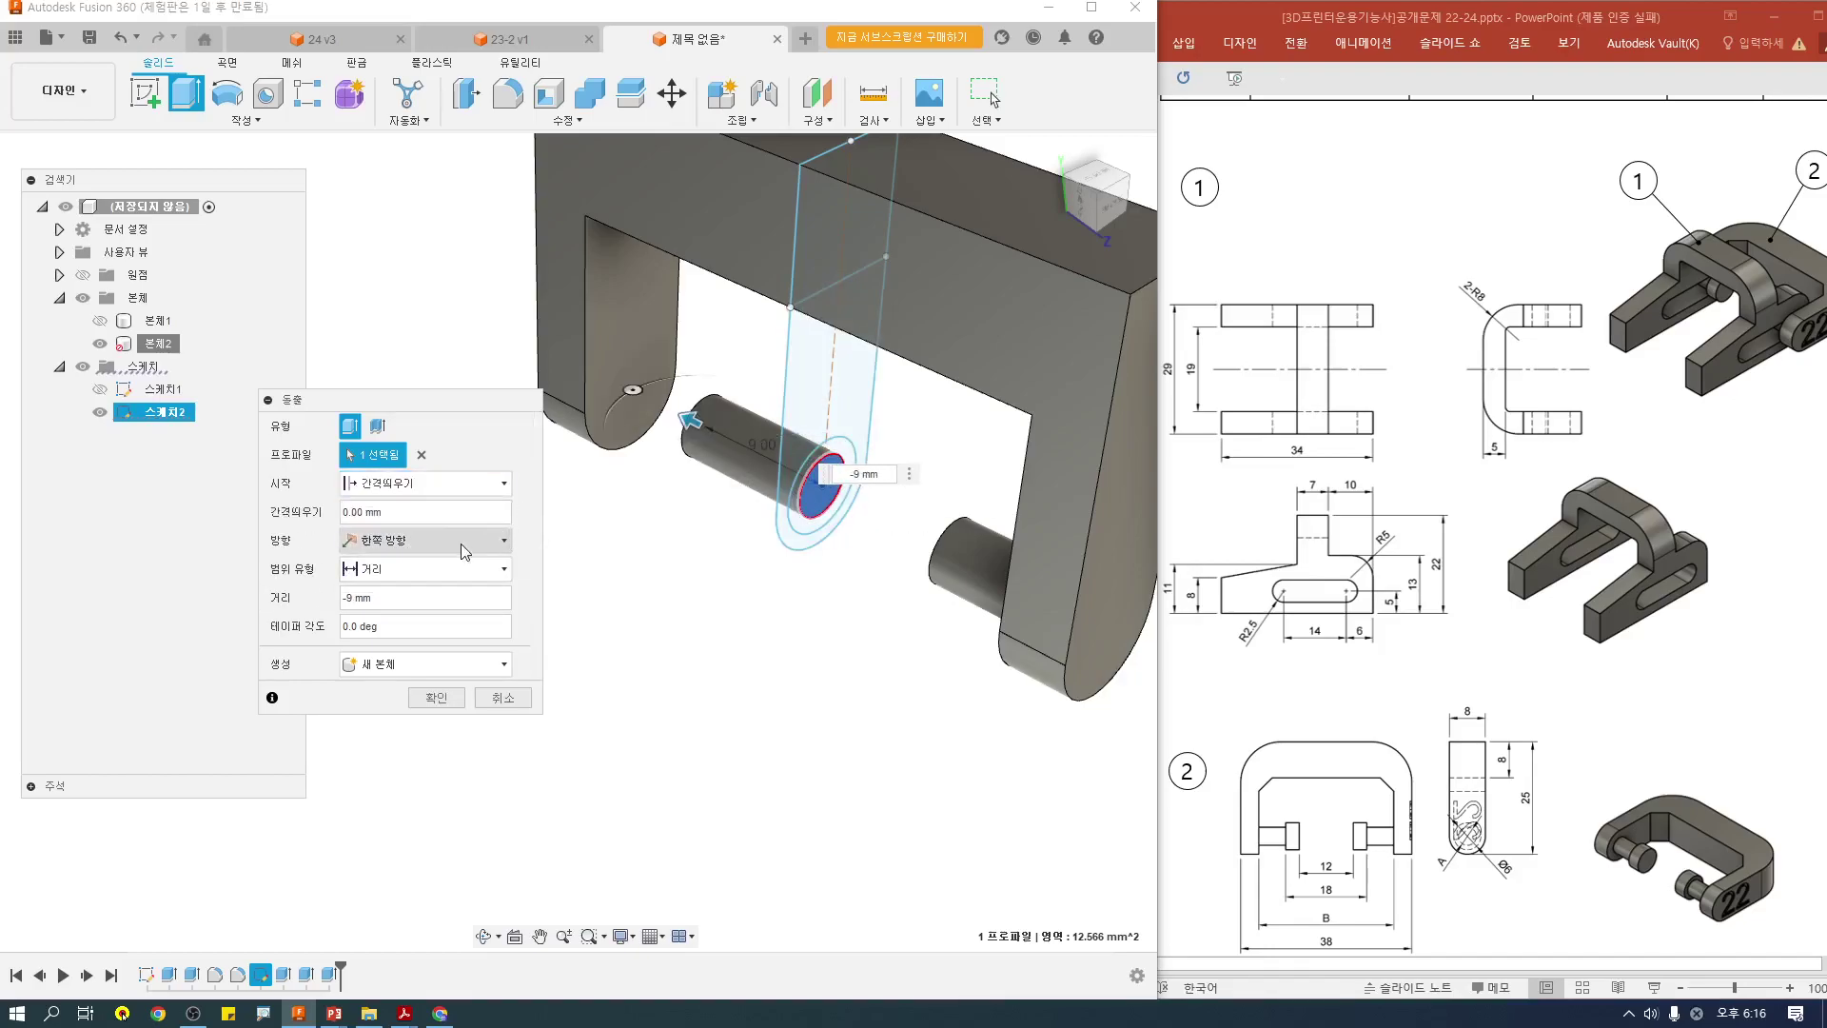
left_click(390, 512)
type("-9")
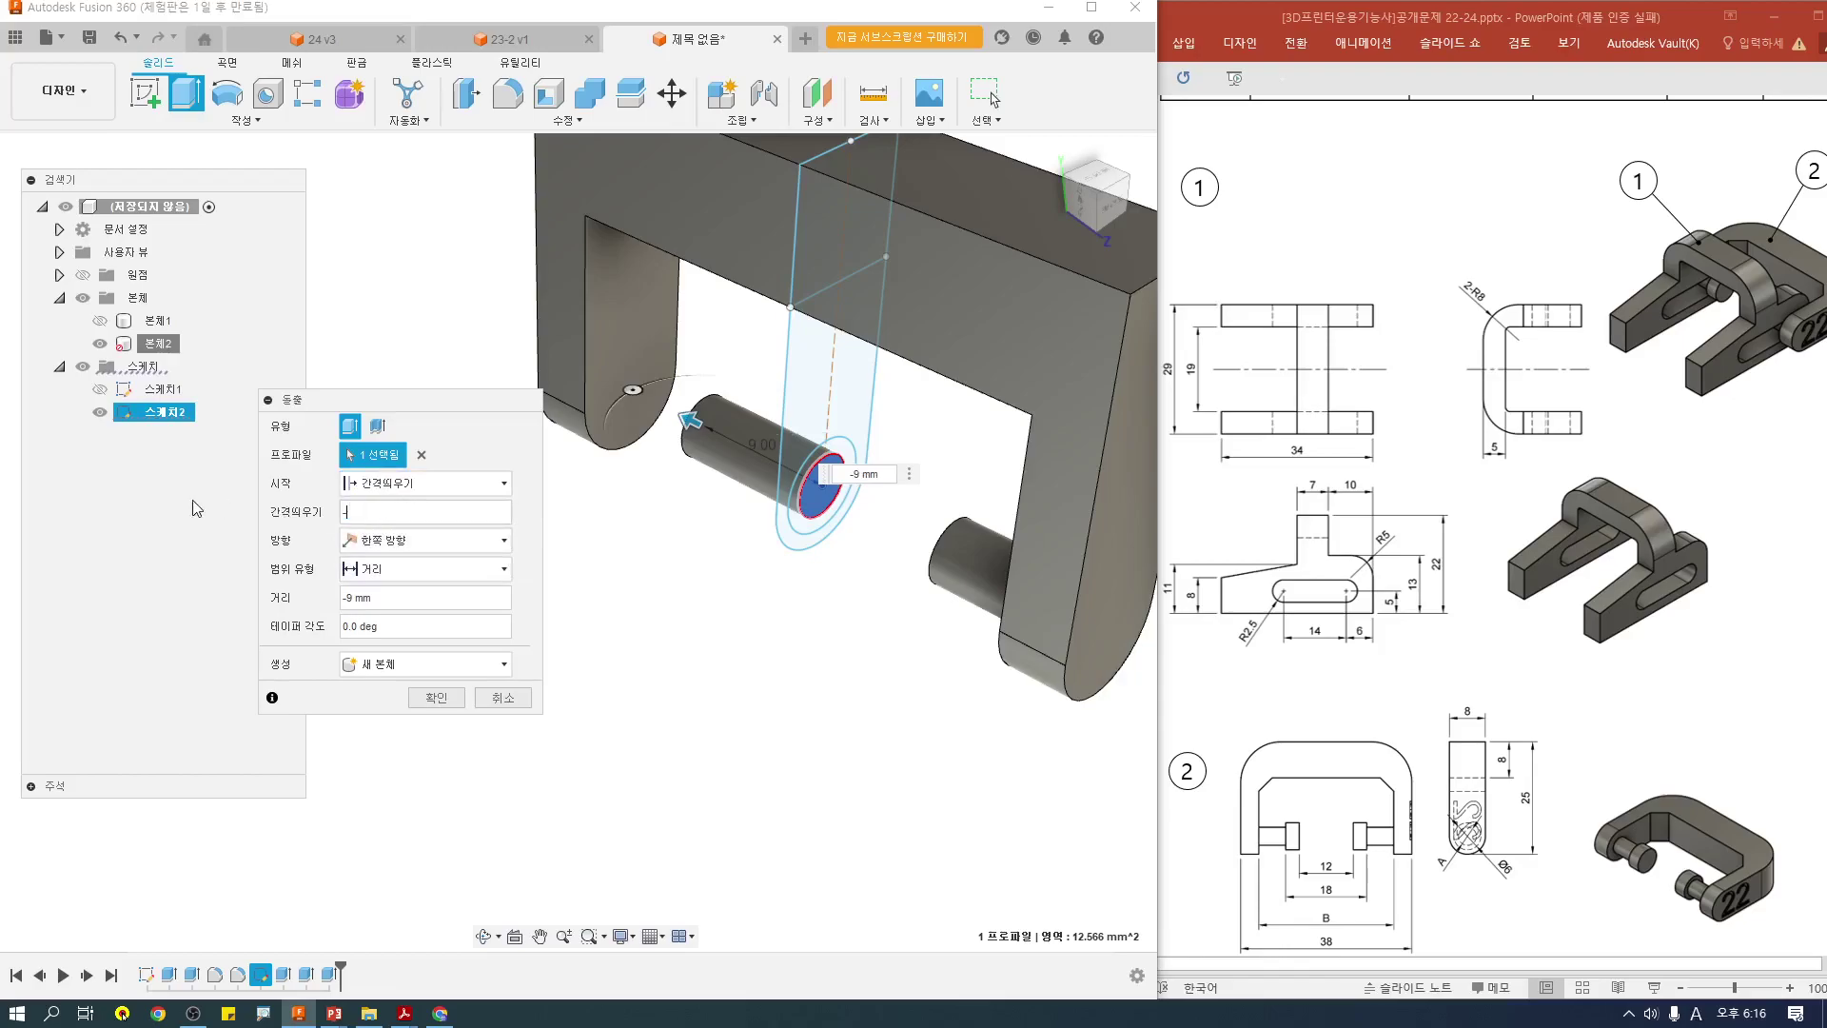
key("Tab")
type("-6")
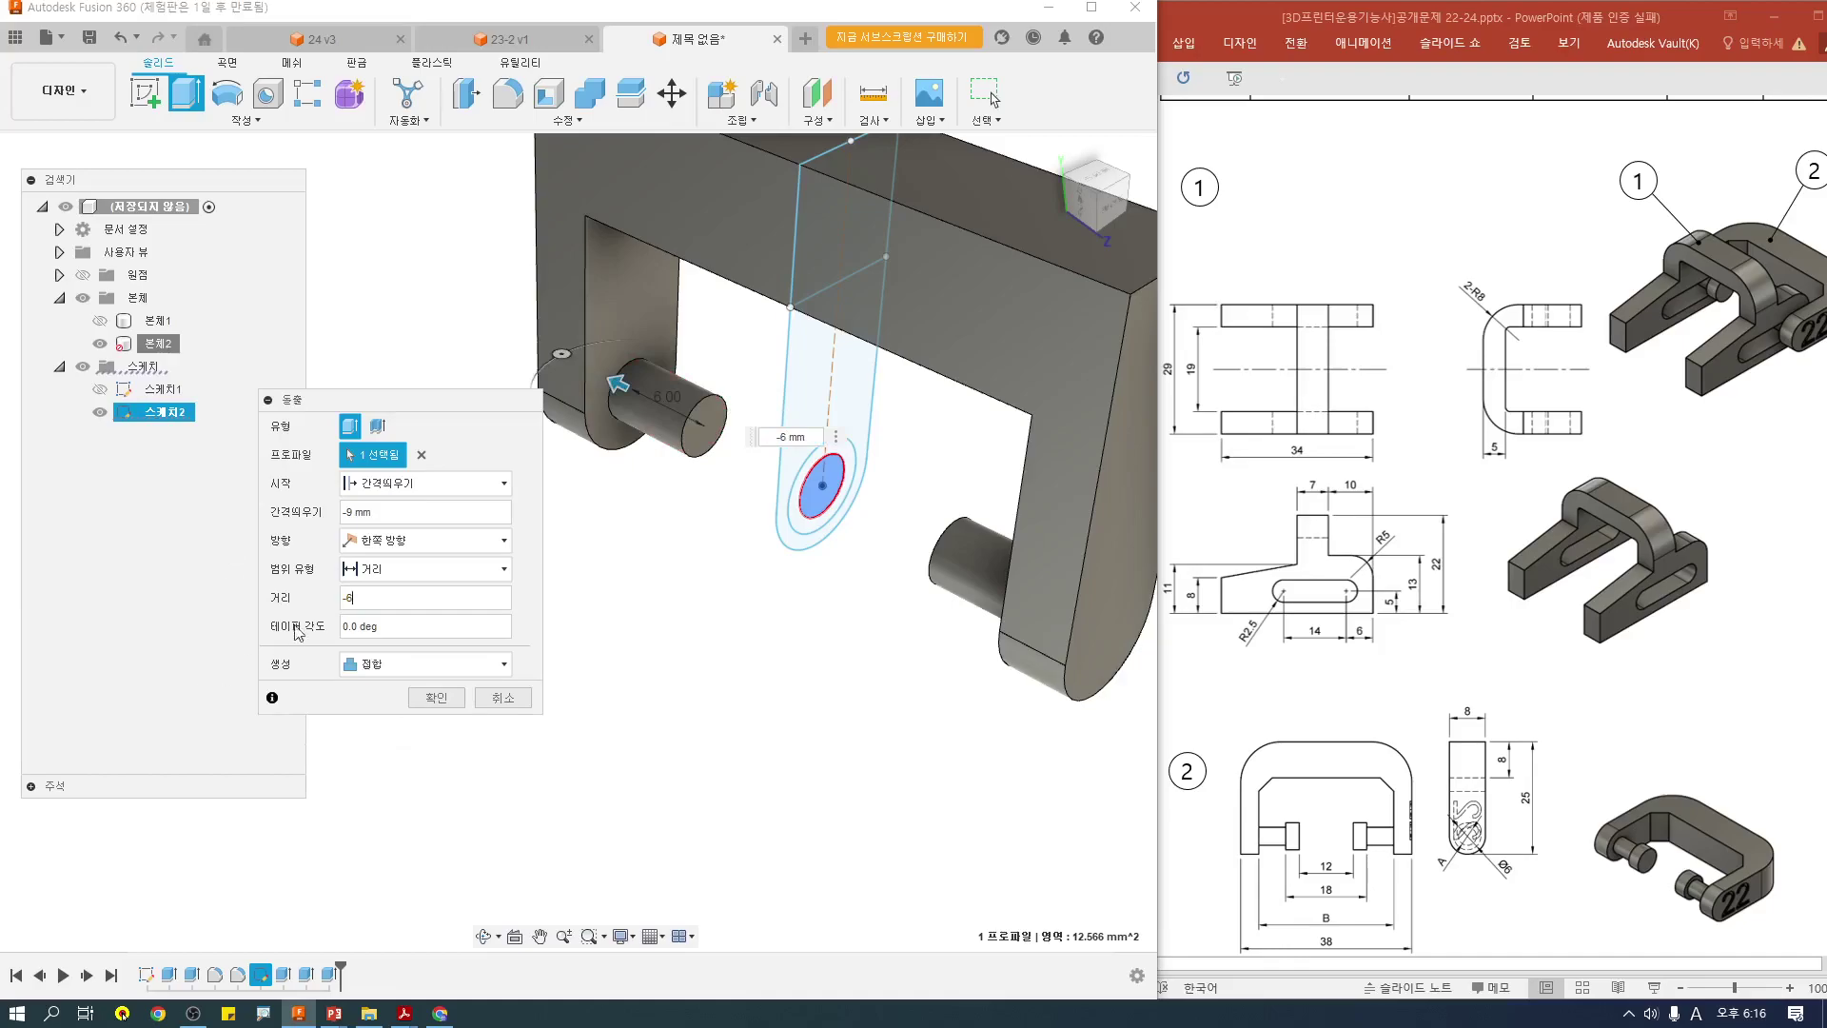
left_click(435, 698)
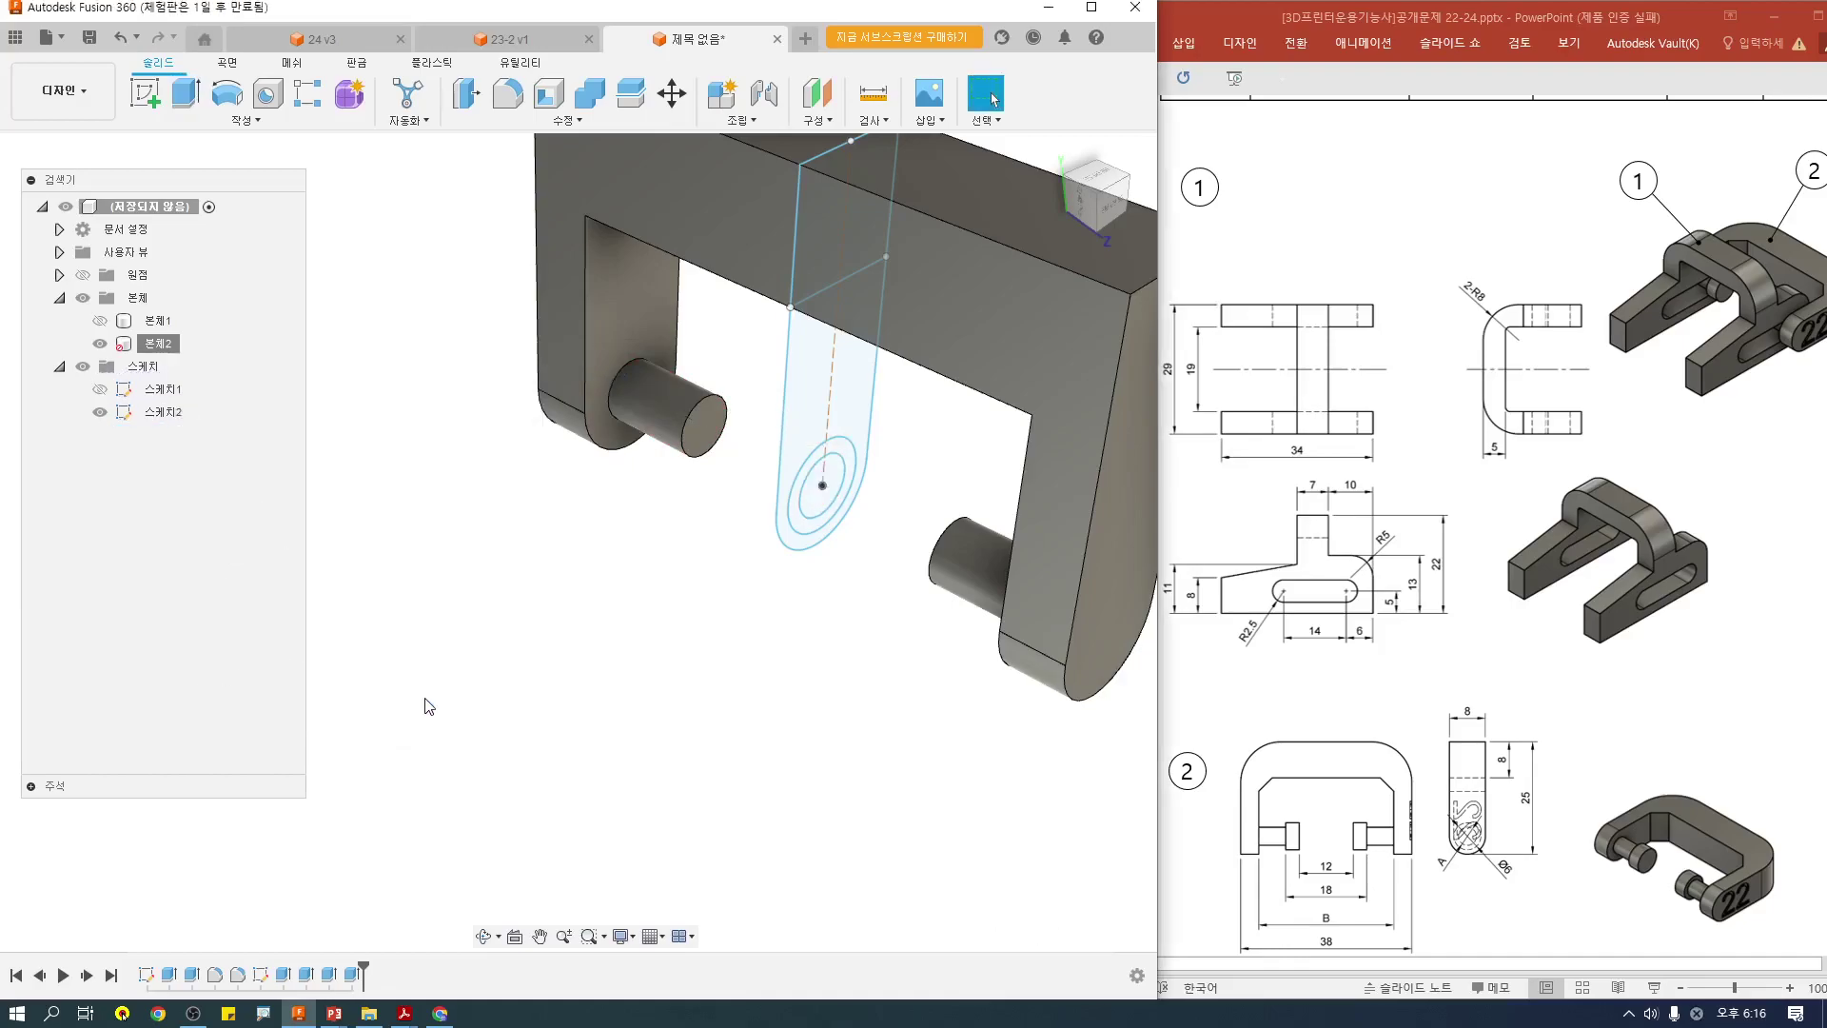
Step: Extrude both pin circle regions from a 6 mm start offset by 3 mm, joined as the first pin's head
left_click(195, 99)
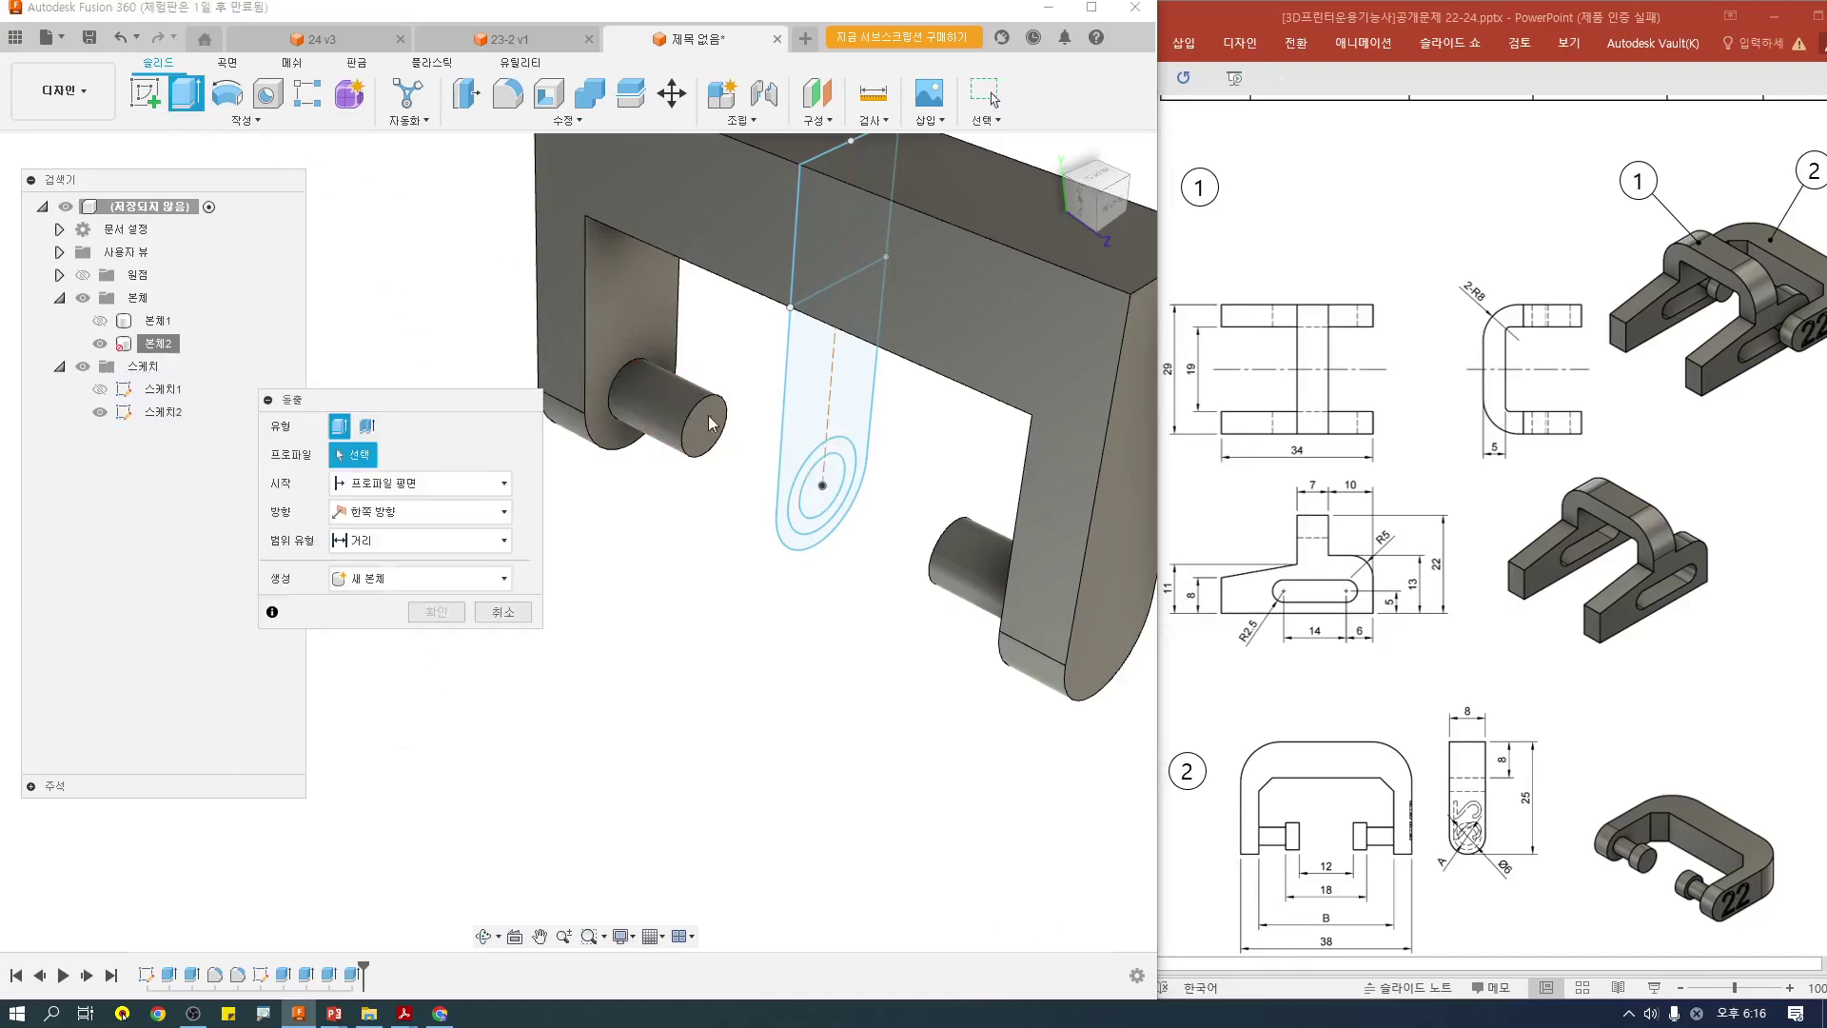
left_click(815, 496)
left_click(802, 527)
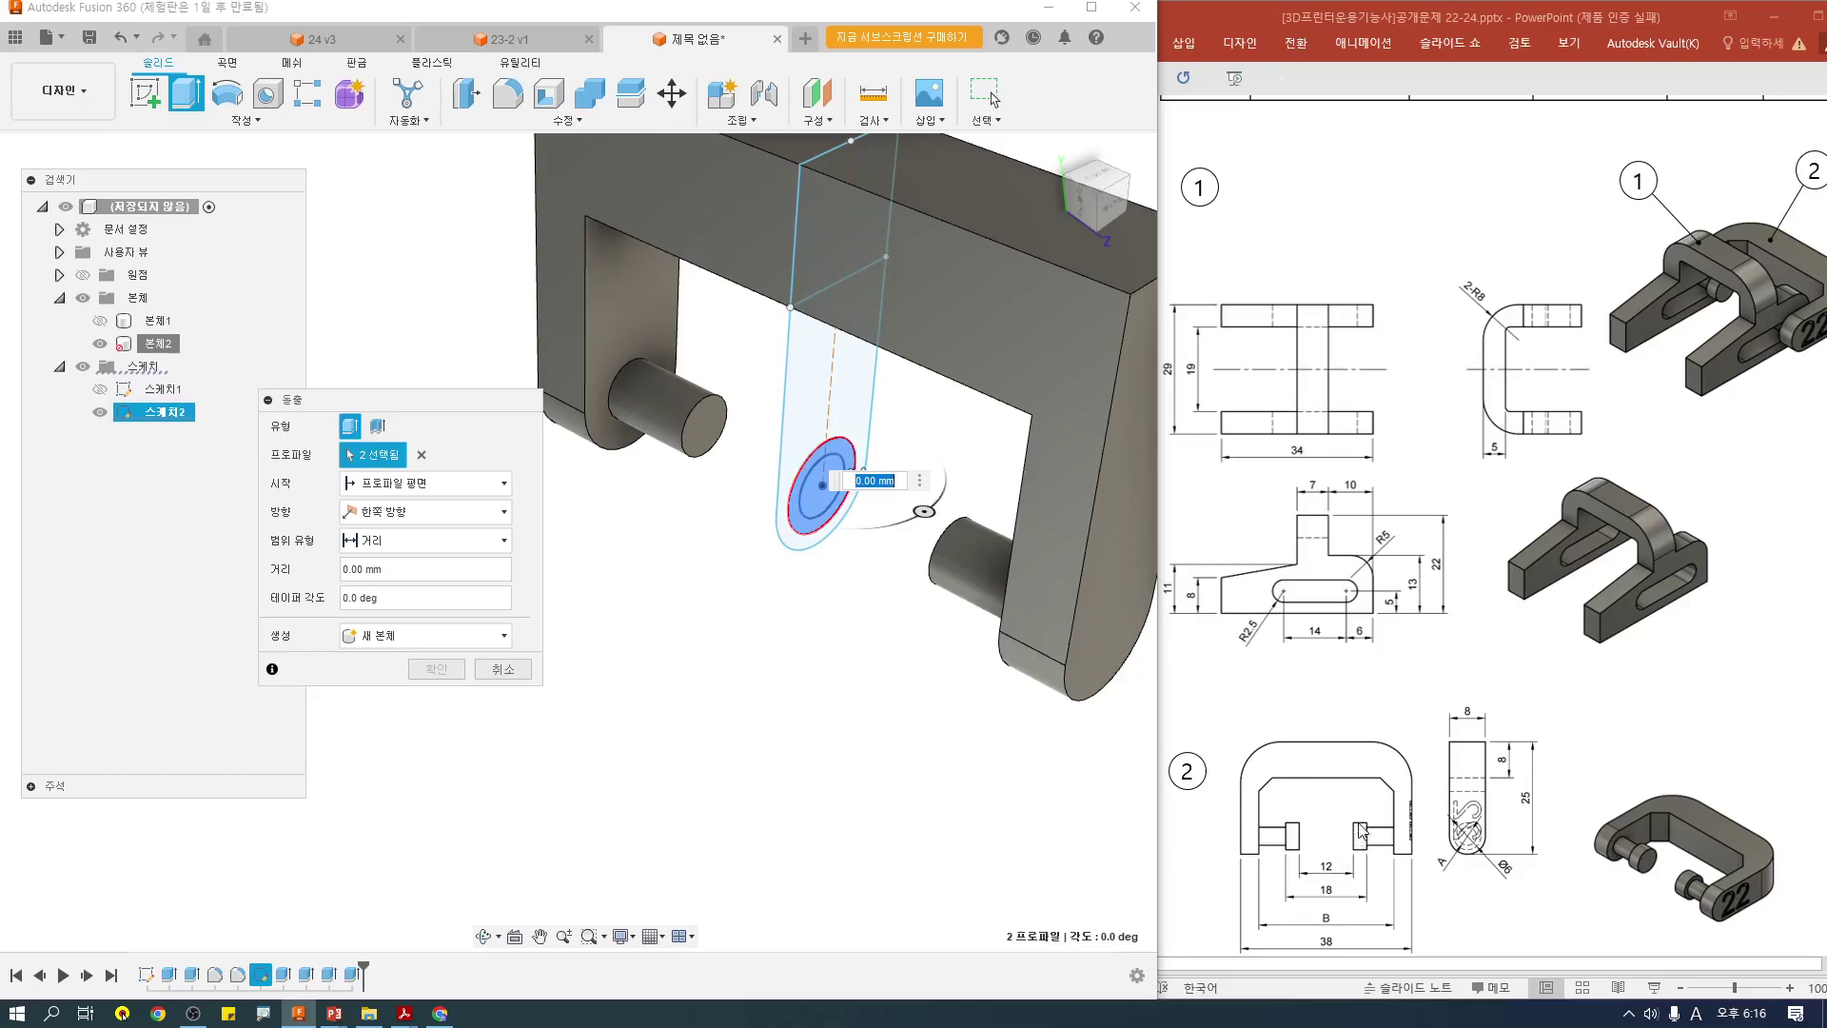
key("ctrl+2")
mouse_move(1352, 820)
left_mouse_down("ctrl")
mouse_move(1366, 854)
mouse_move(1299, 854)
left_mouse_up("ctrl")
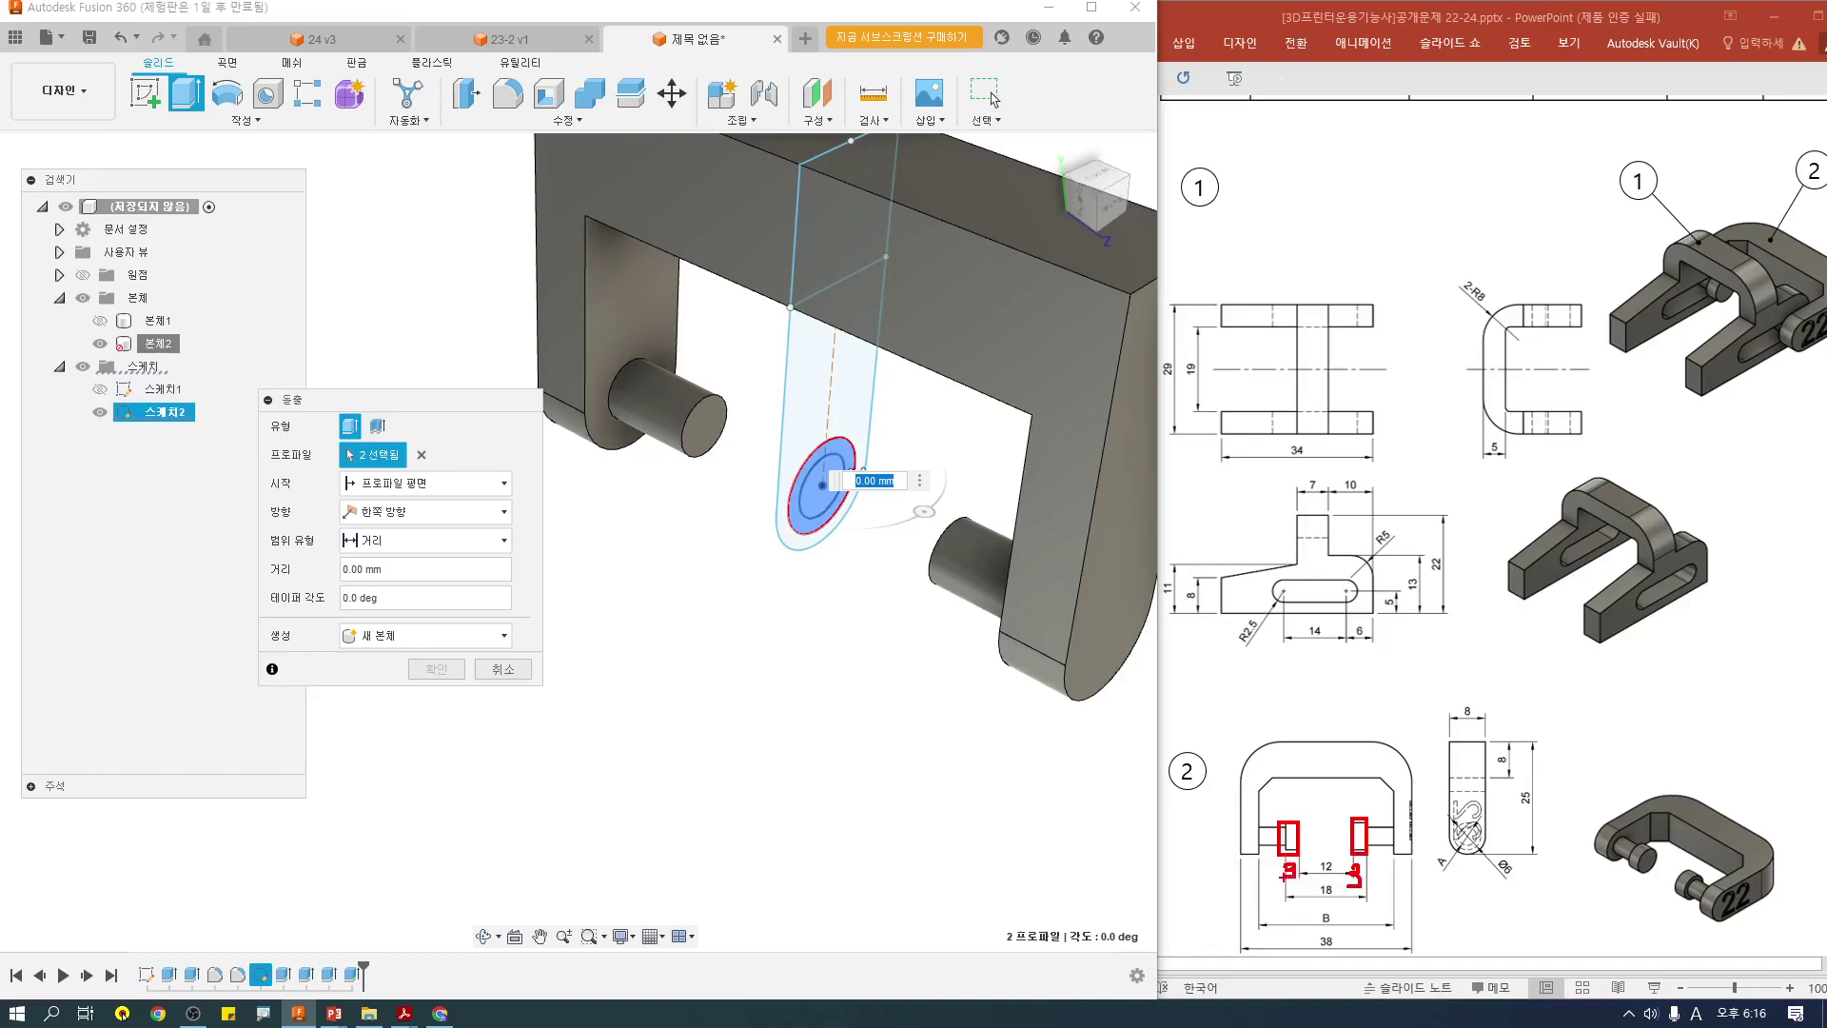
mouse_move(1353, 793)
left_mouse_down()
mouse_move(1370, 811)
mouse_move(1330, 852)
left_mouse_up()
left_click_drag(1330, 834, 1351, 834)
key("Escape")
left_click(410, 483)
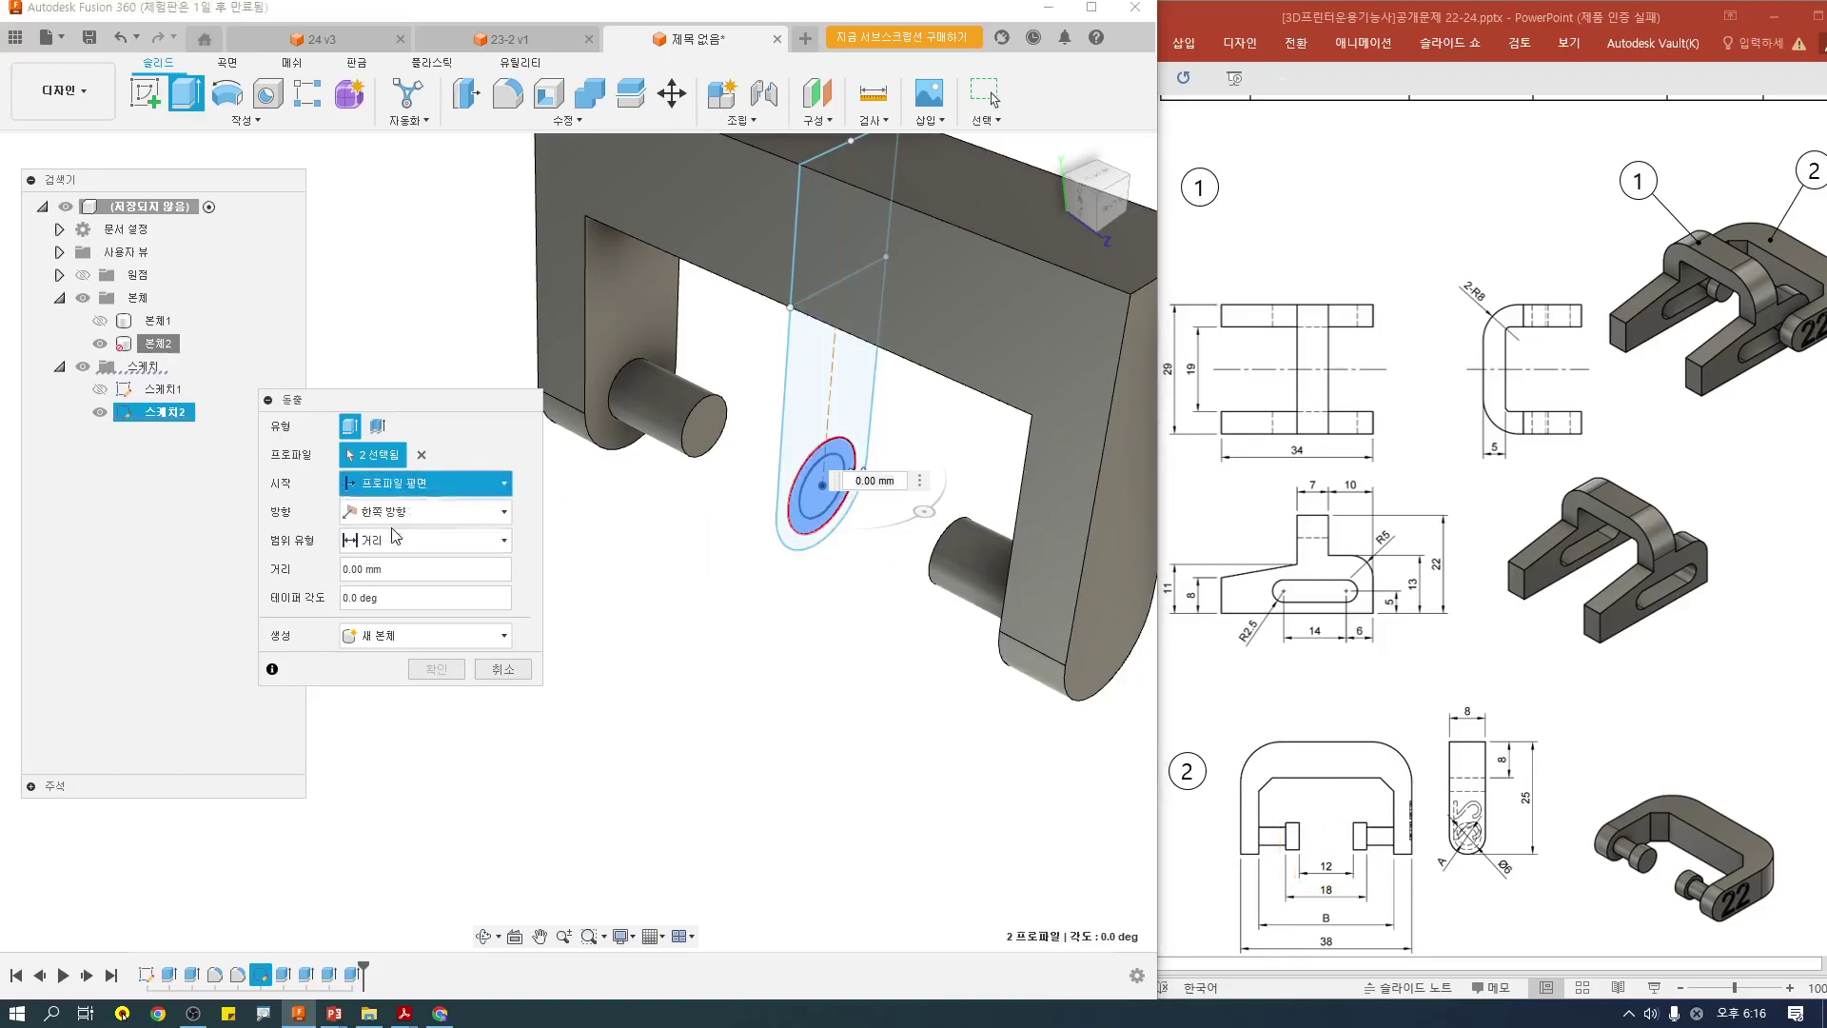
left_click(390, 529)
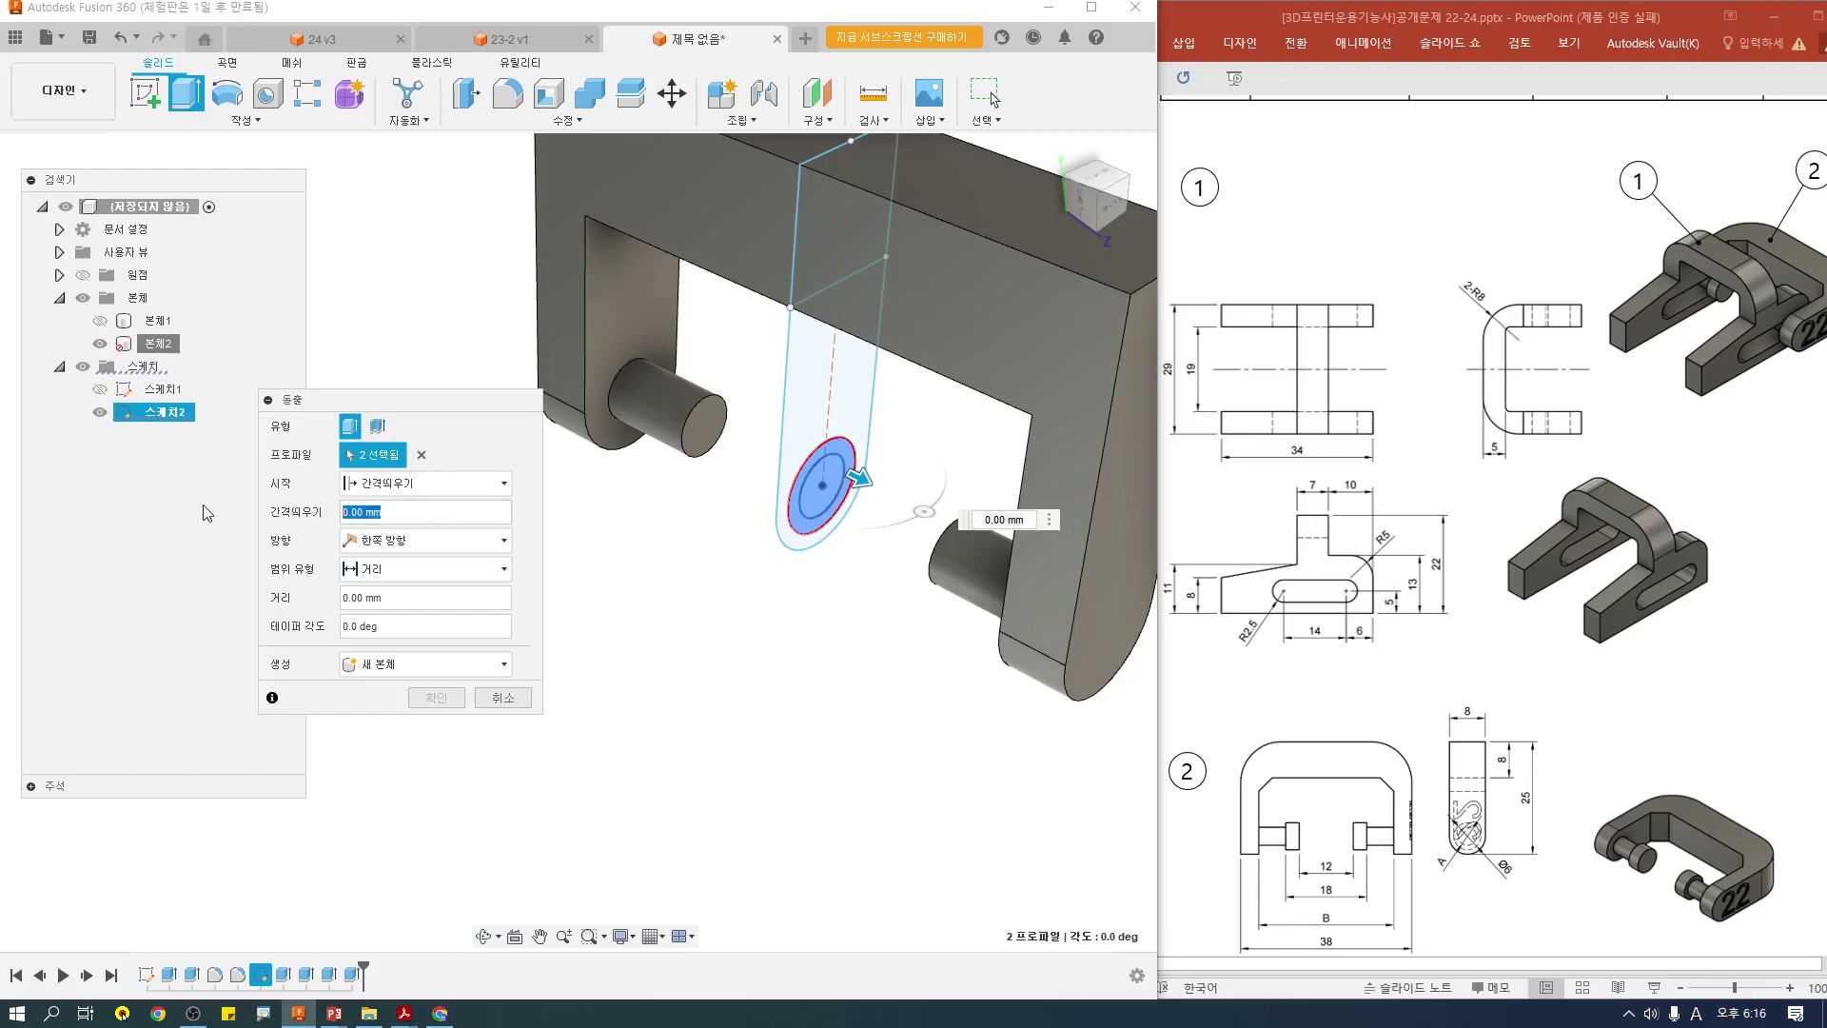
type("6")
key("Tab")
type("3")
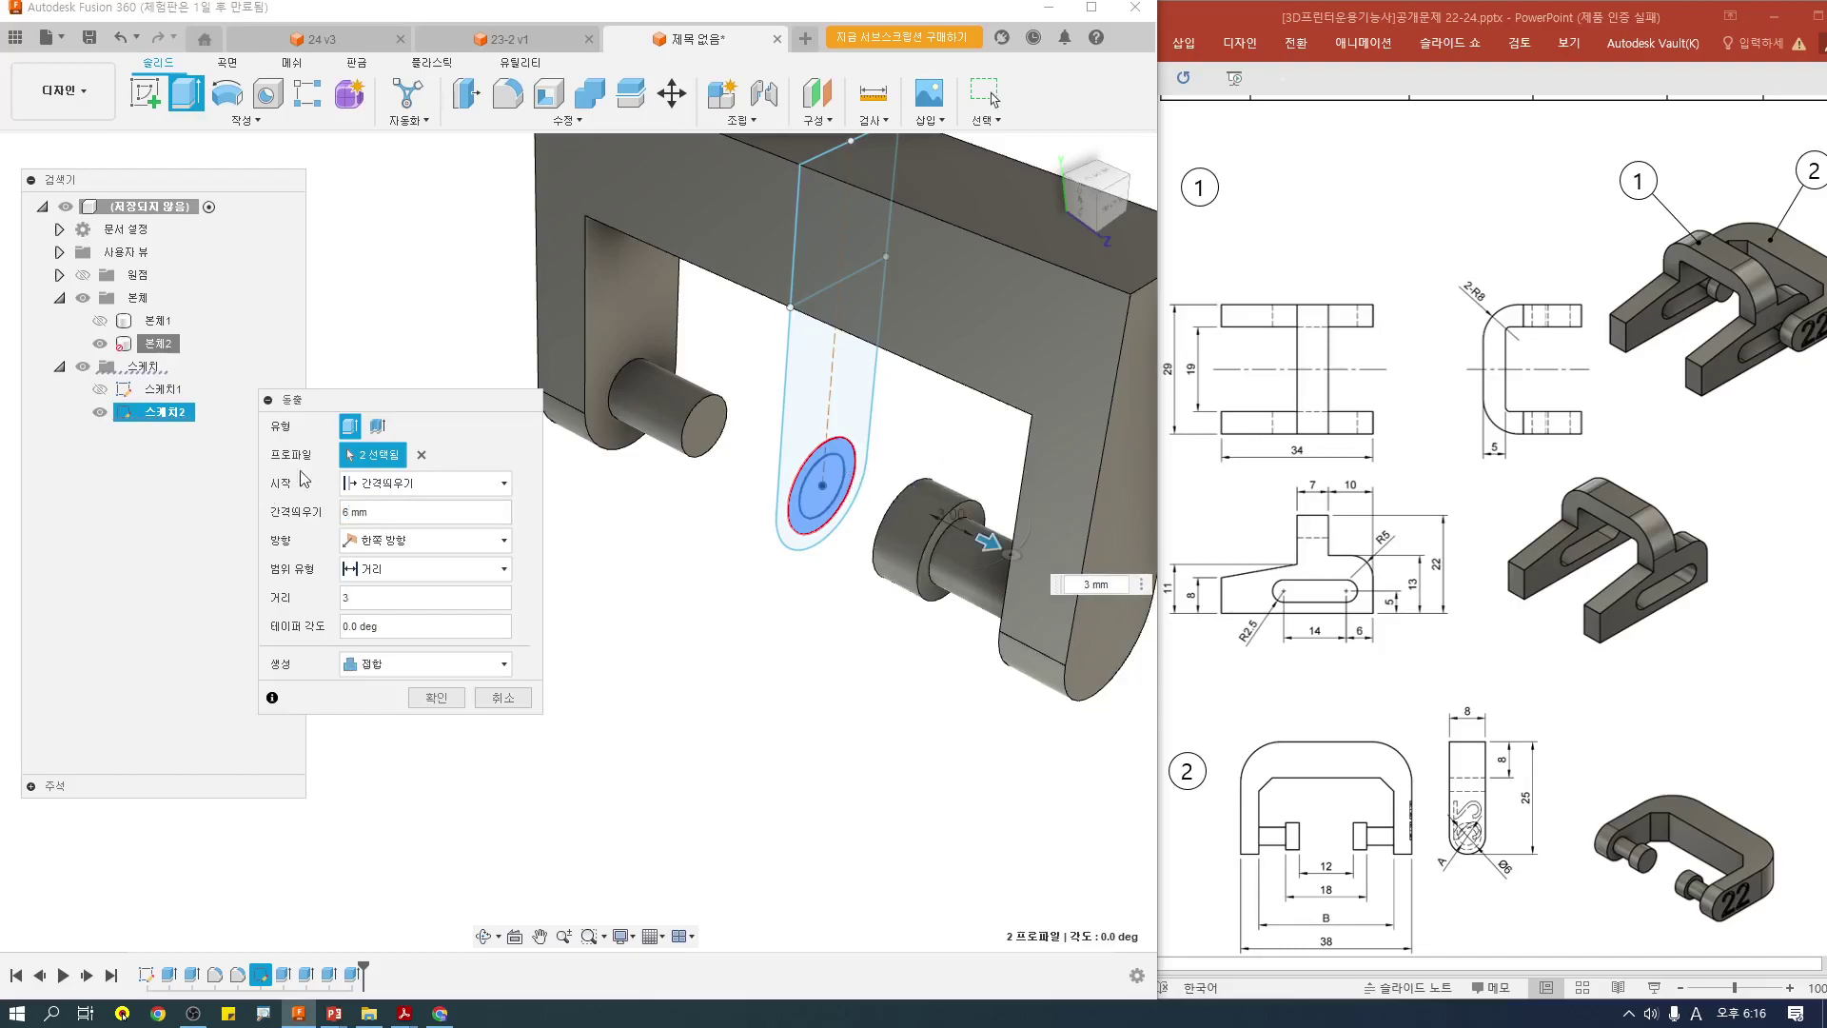
left_click(434, 705)
Step: Extrude both pin circle regions from a -6 mm start offset by -3 mm, joined as the opposite pin's head
left_click(186, 92)
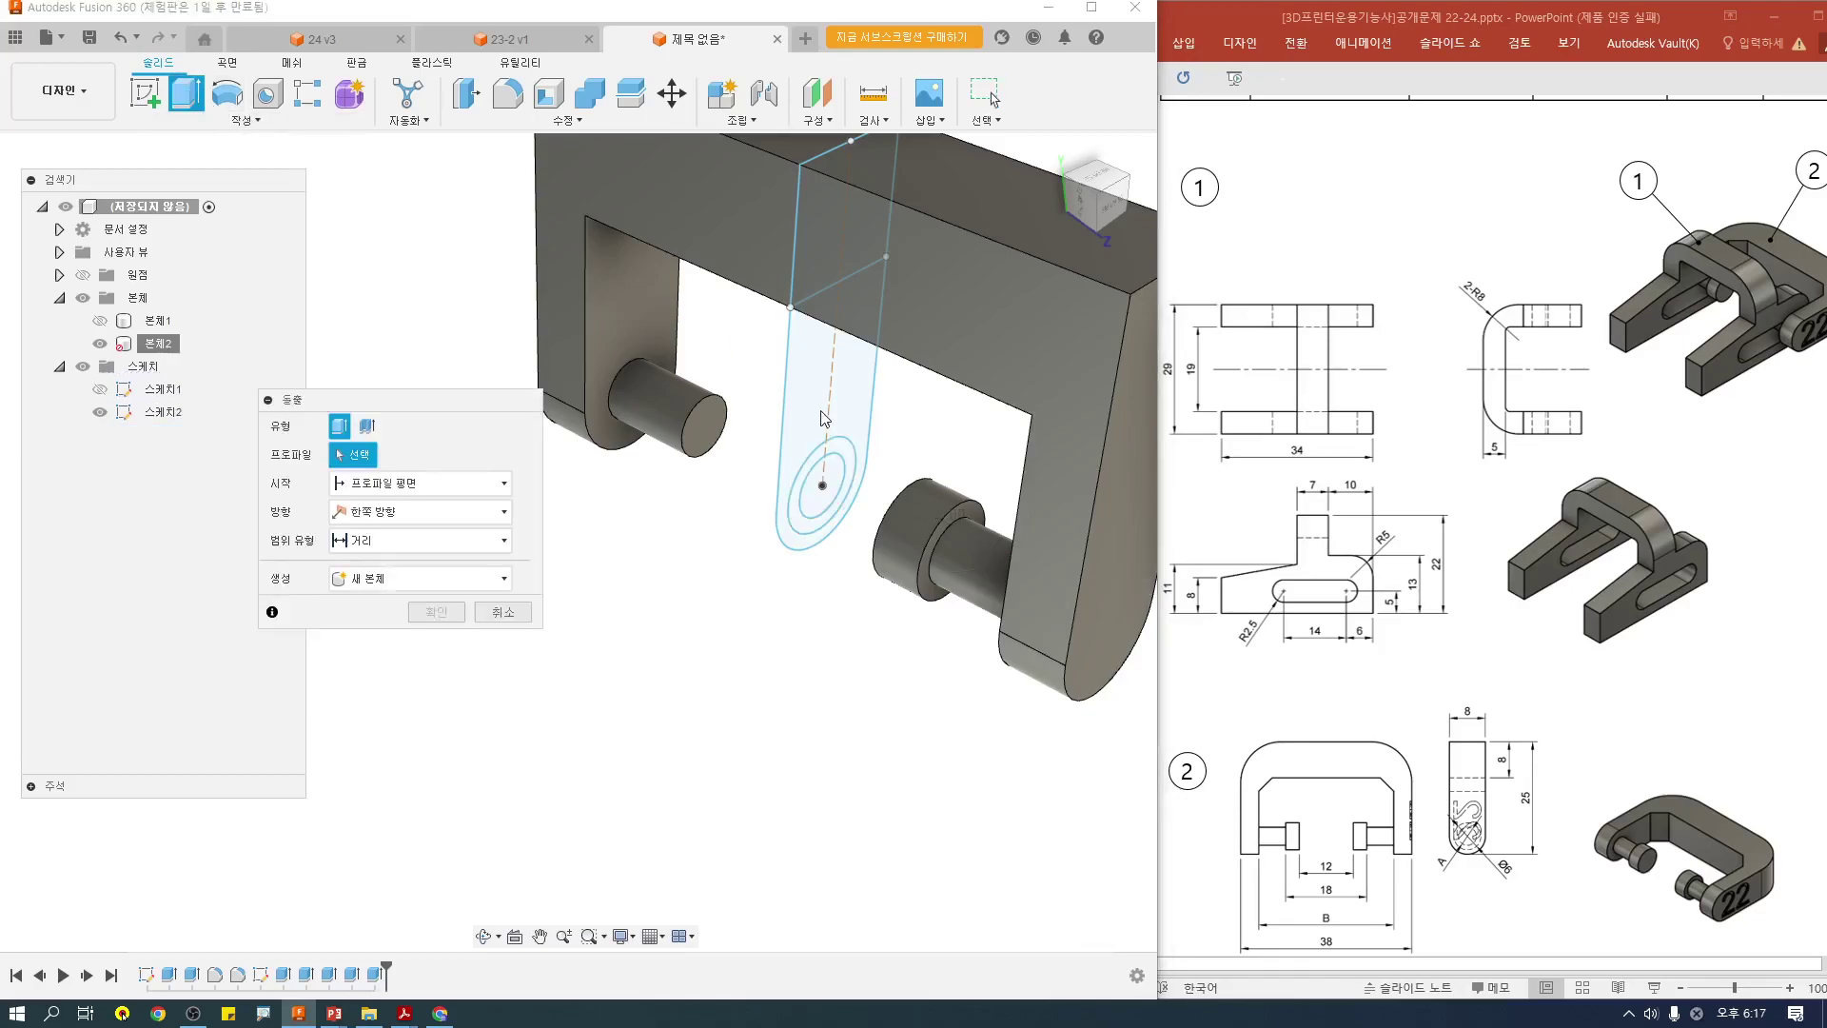
left_click_drag(755, 421, 866, 548)
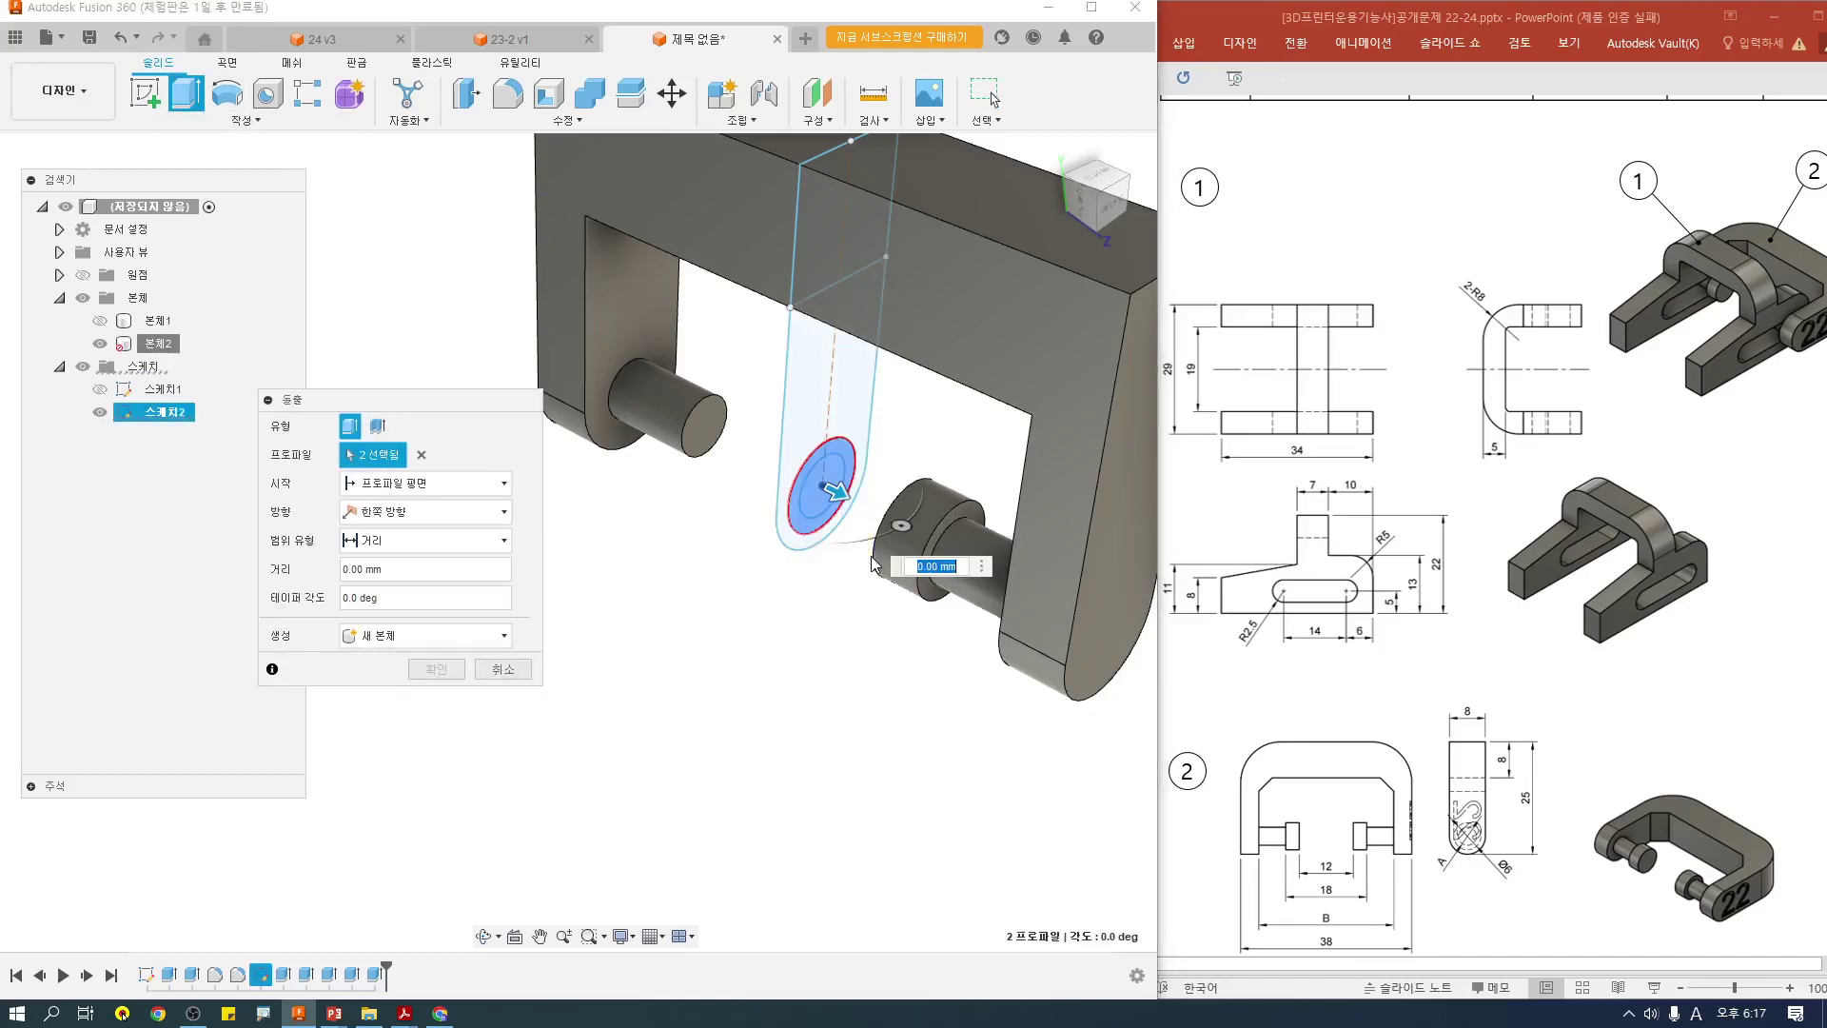
left_click(400, 483)
left_click(397, 529)
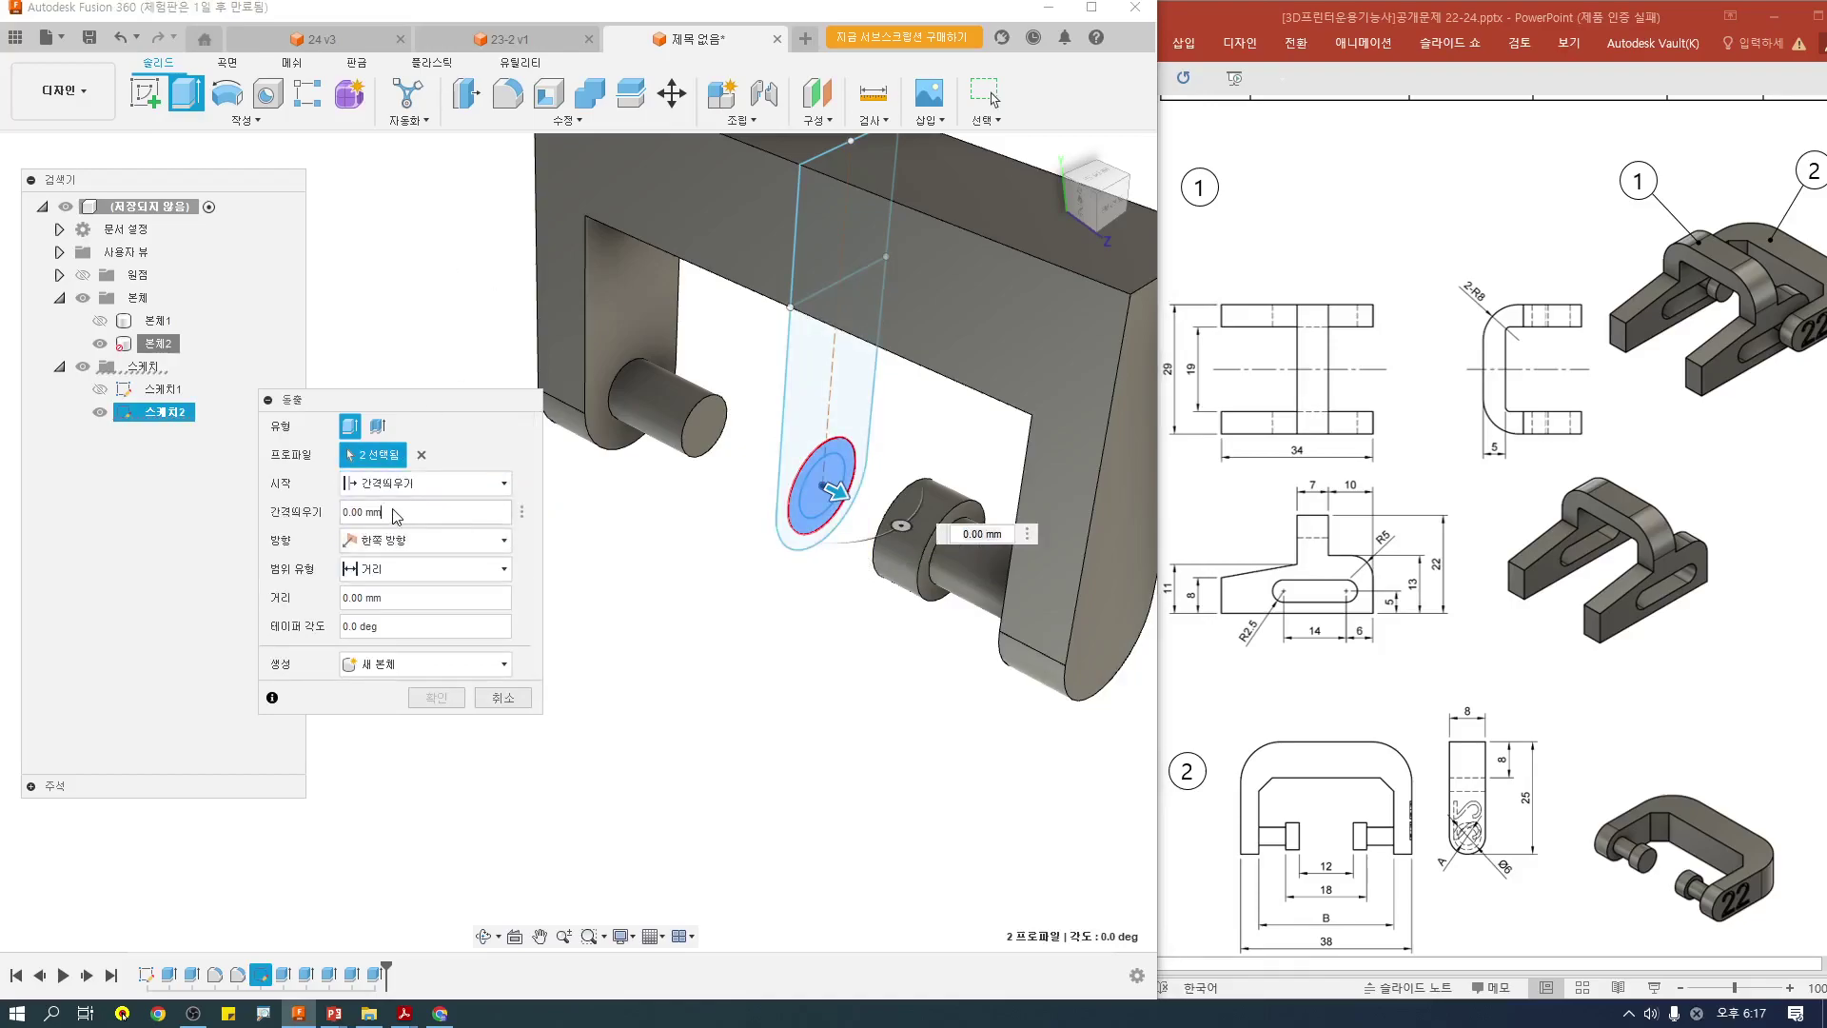
type("-6")
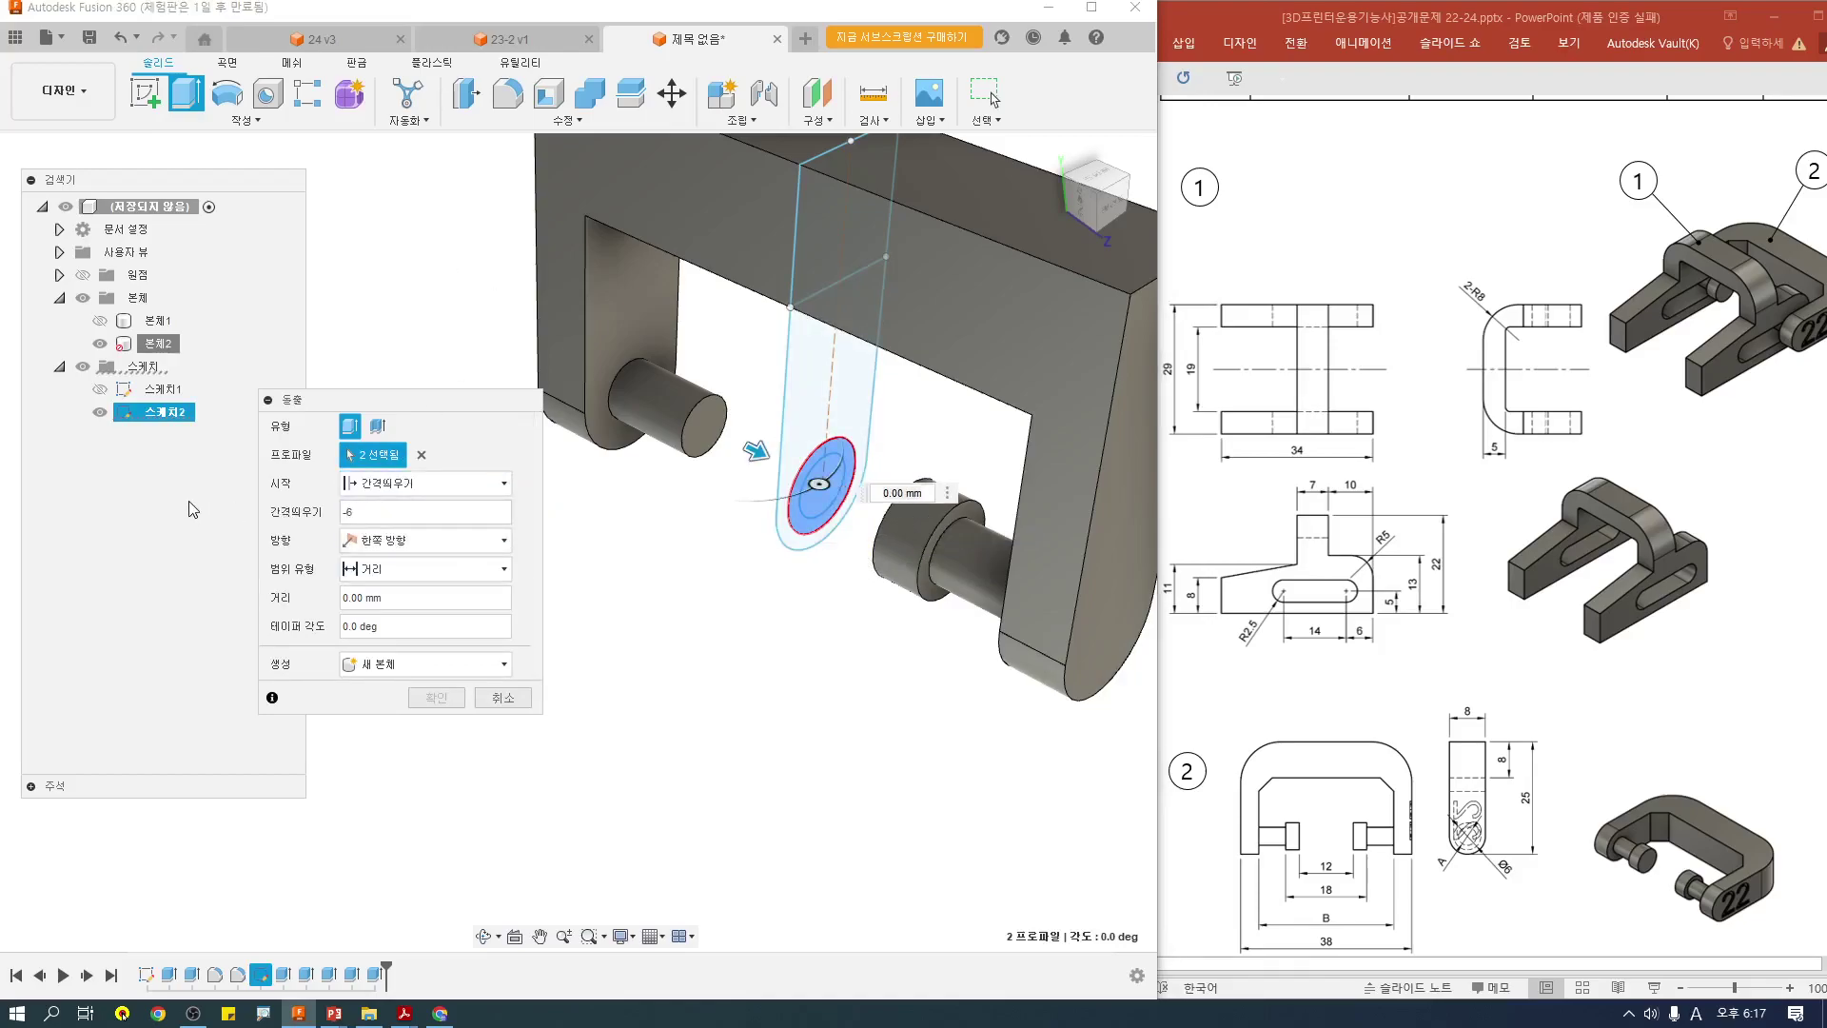
key("Tab")
type("-3")
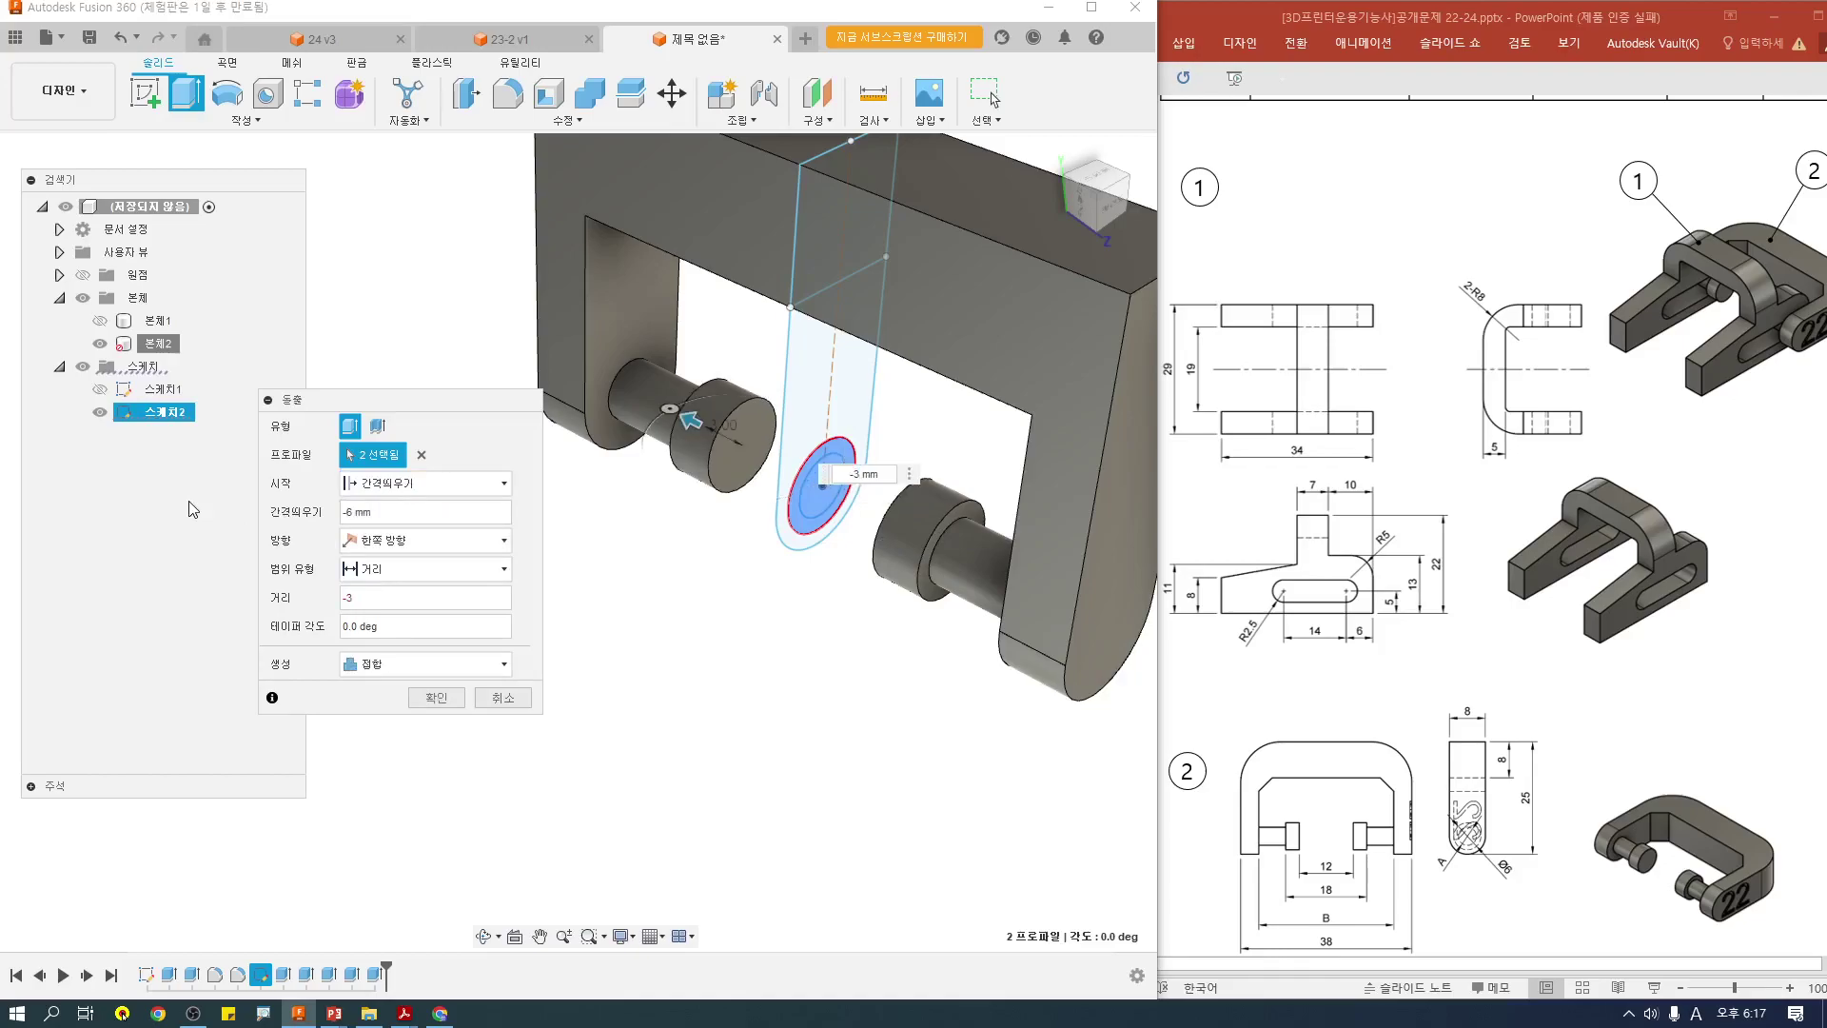
left_click(436, 698)
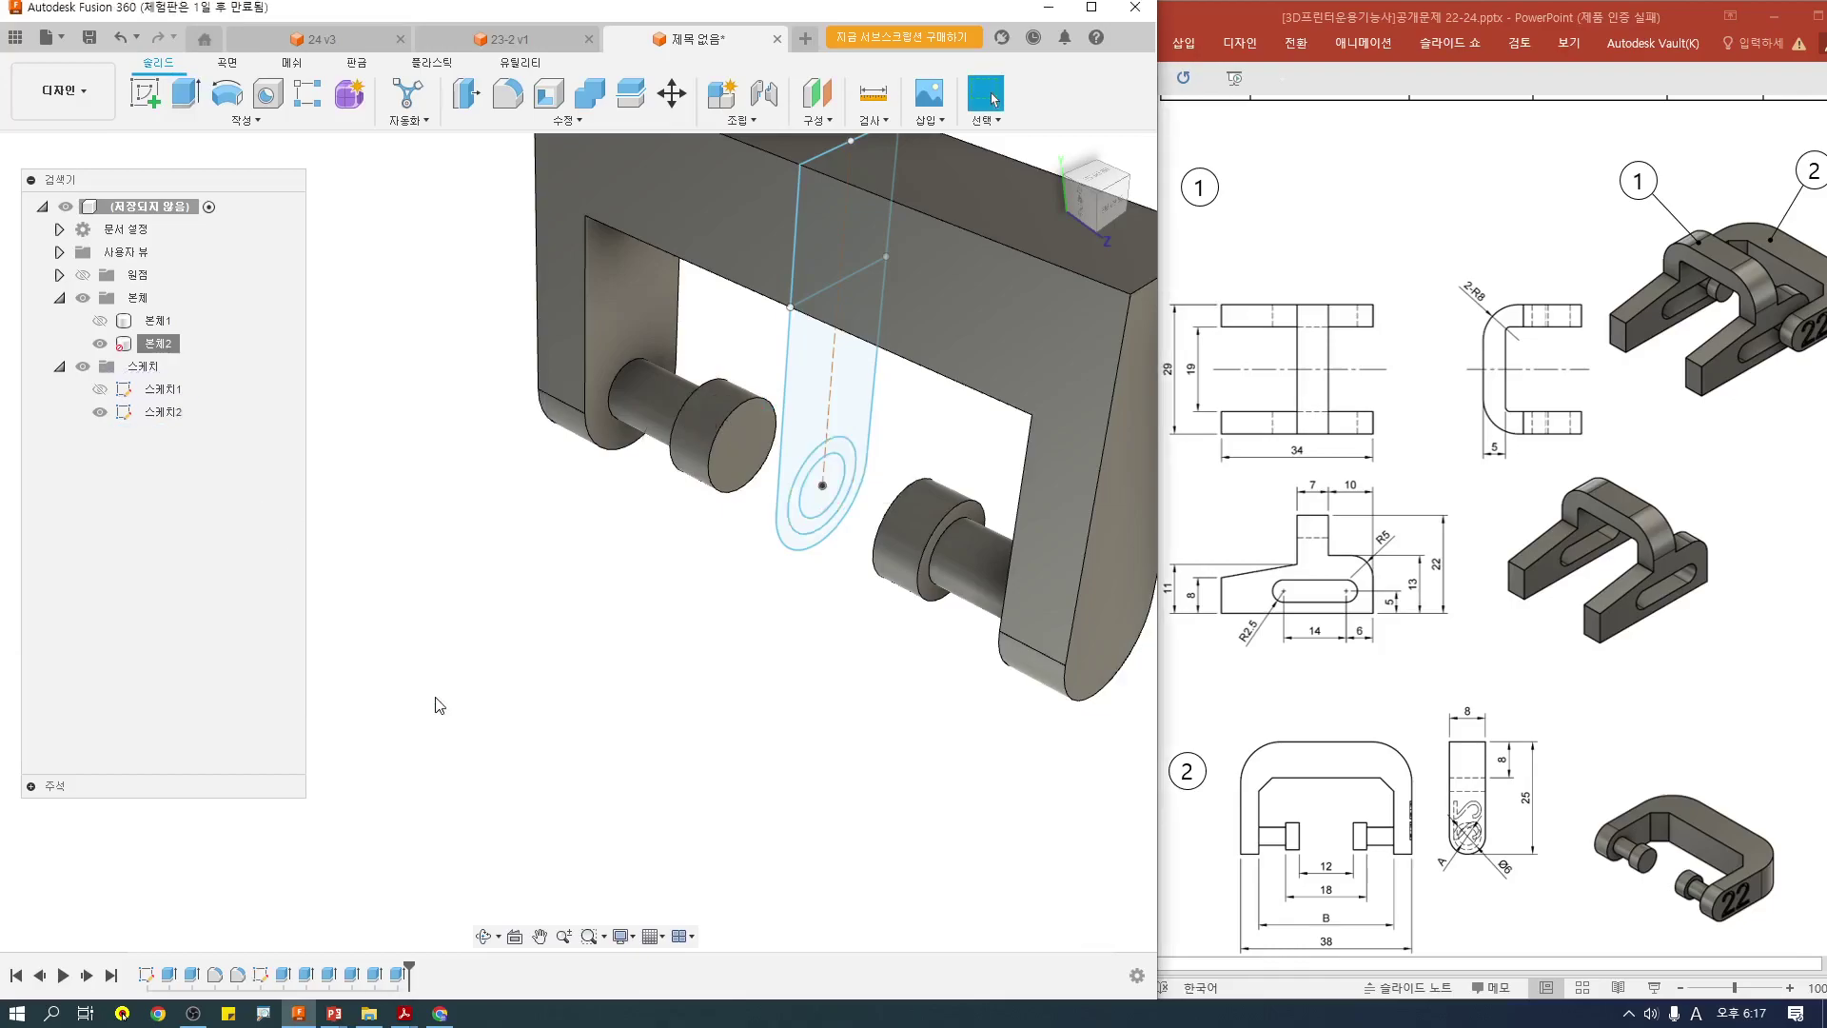
Step: Make part 2's body selectable again
left_click(1053, 150)
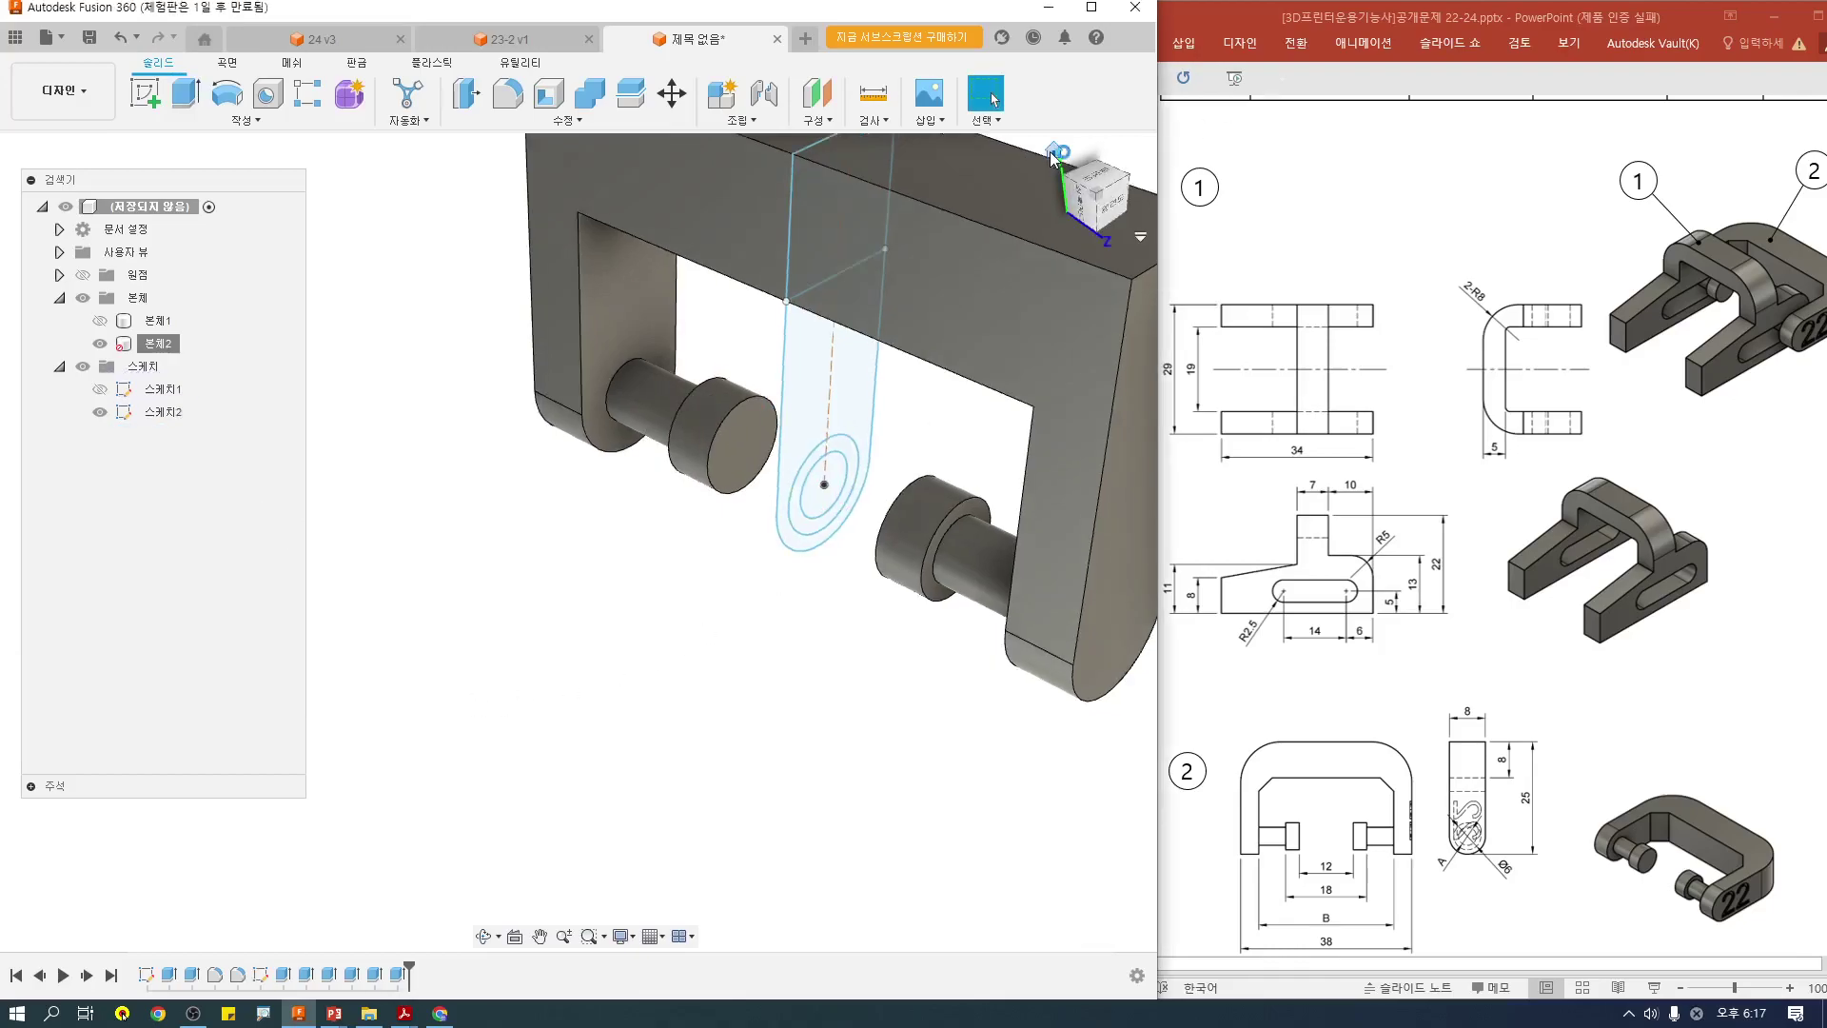
scroll(822, 495, "down", 2)
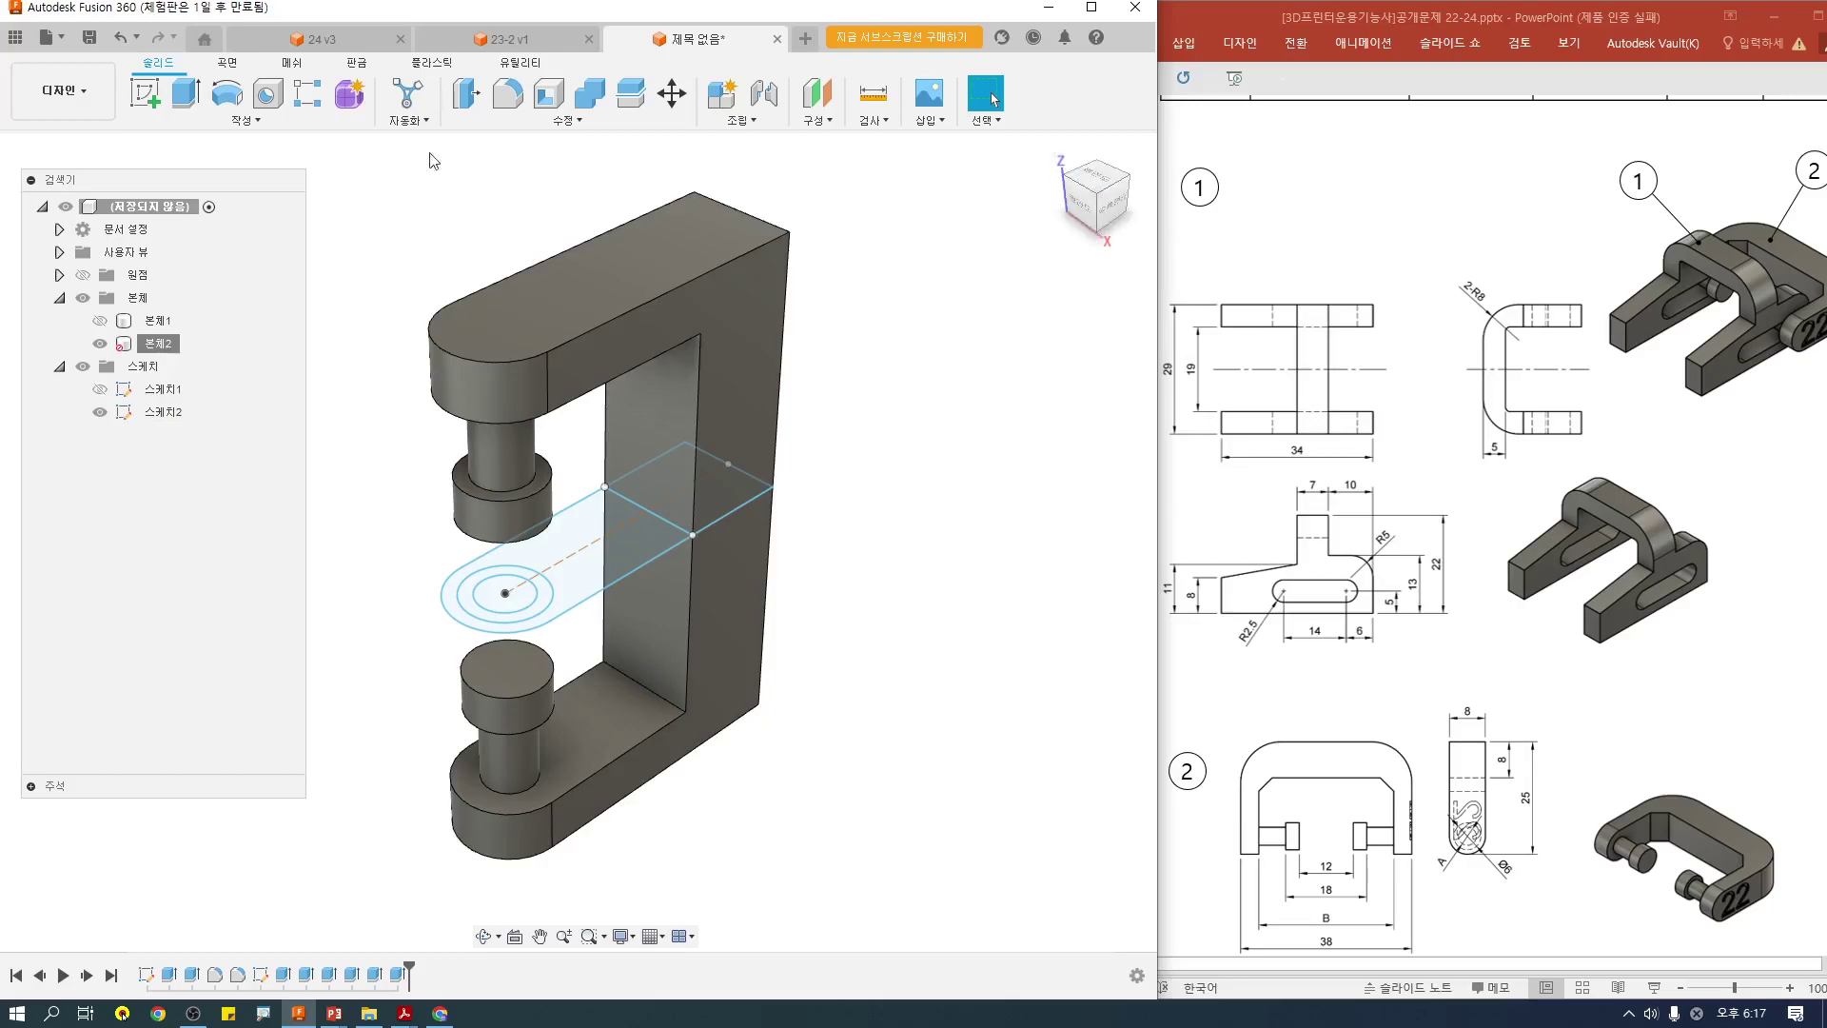
left_click(509, 93)
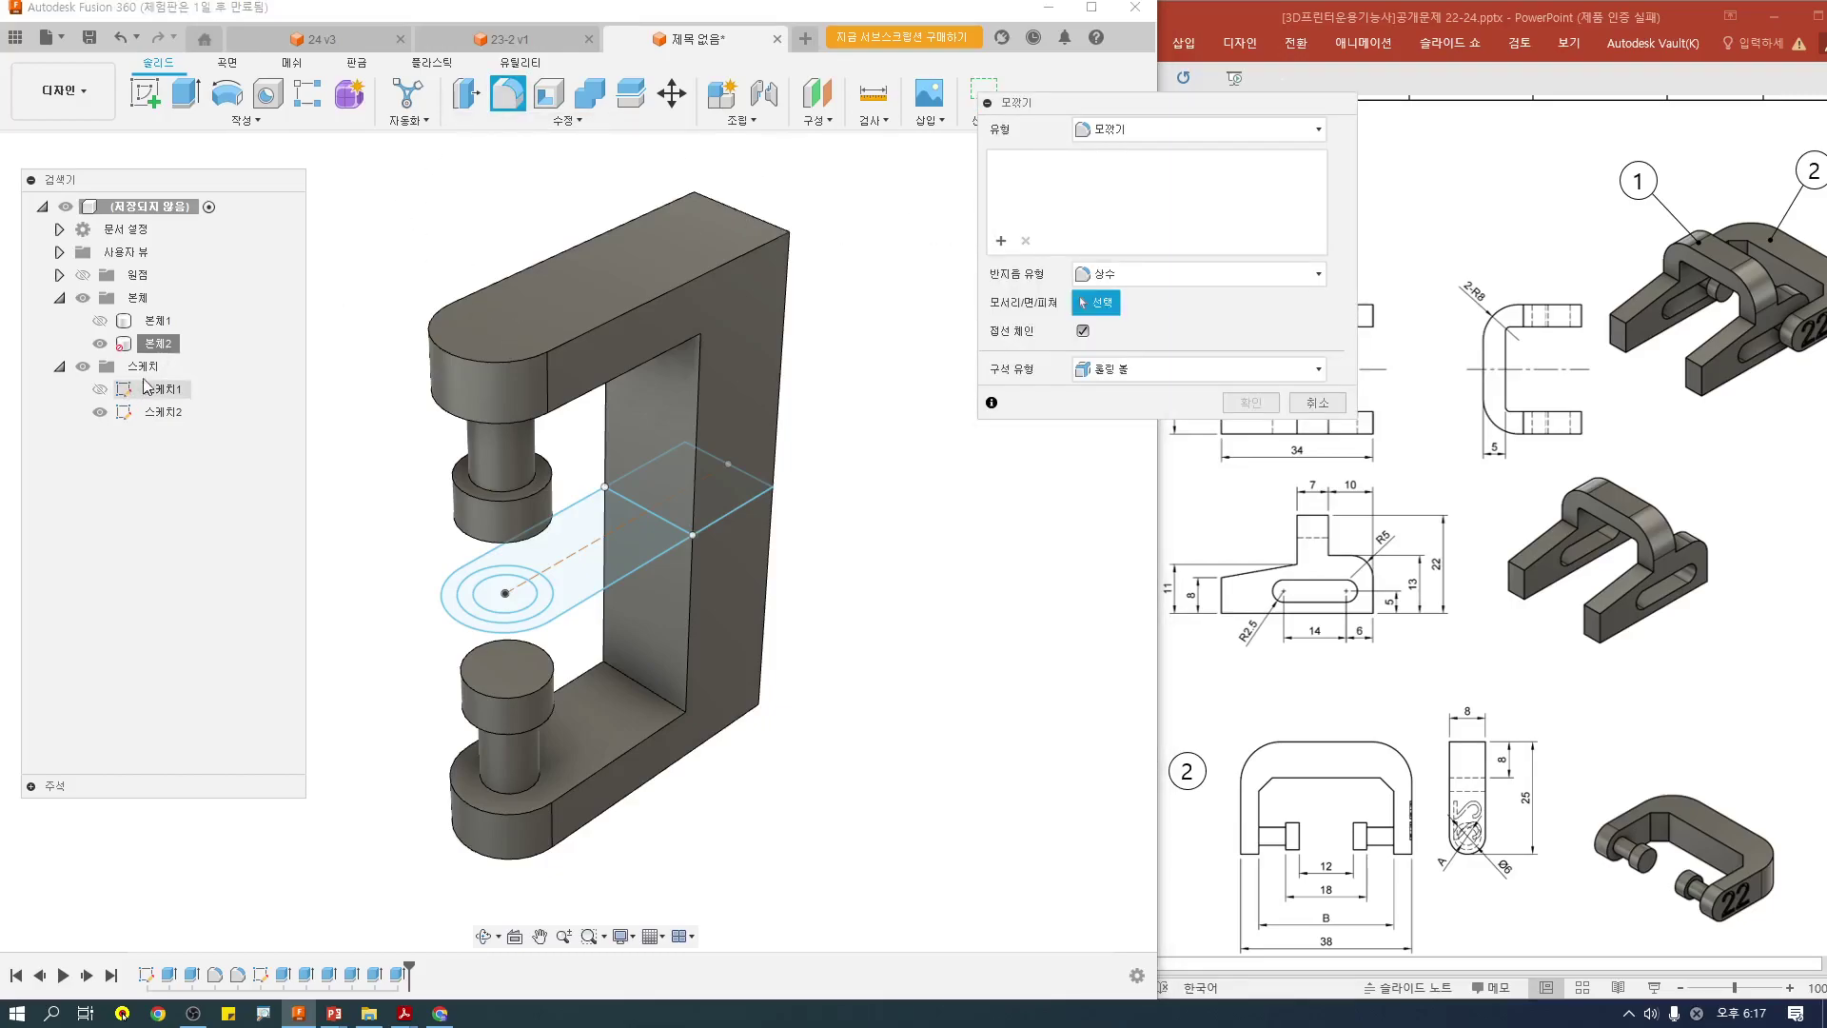
key("Escape")
right_click(159, 349)
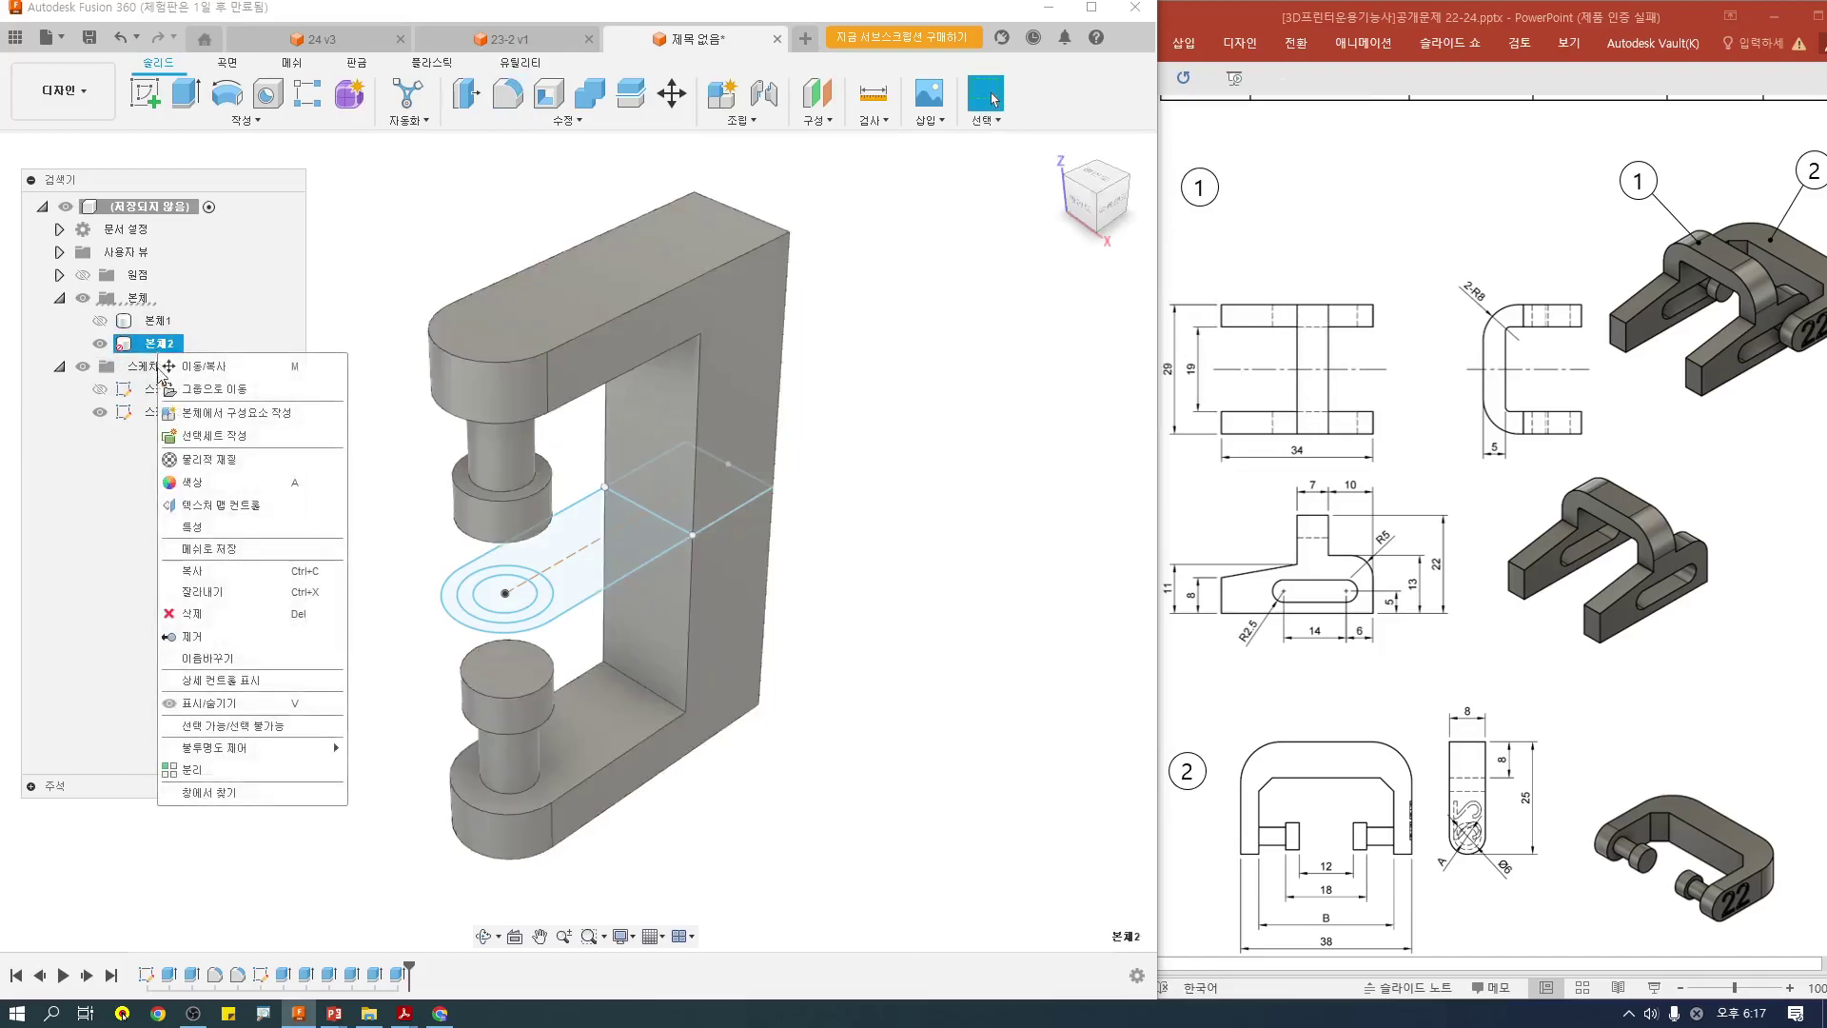
left_click(198, 706)
Step: Fillet the two outer corner edges on the back of part 2's U-shaped body with a 9 mm radius
left_click(508, 93)
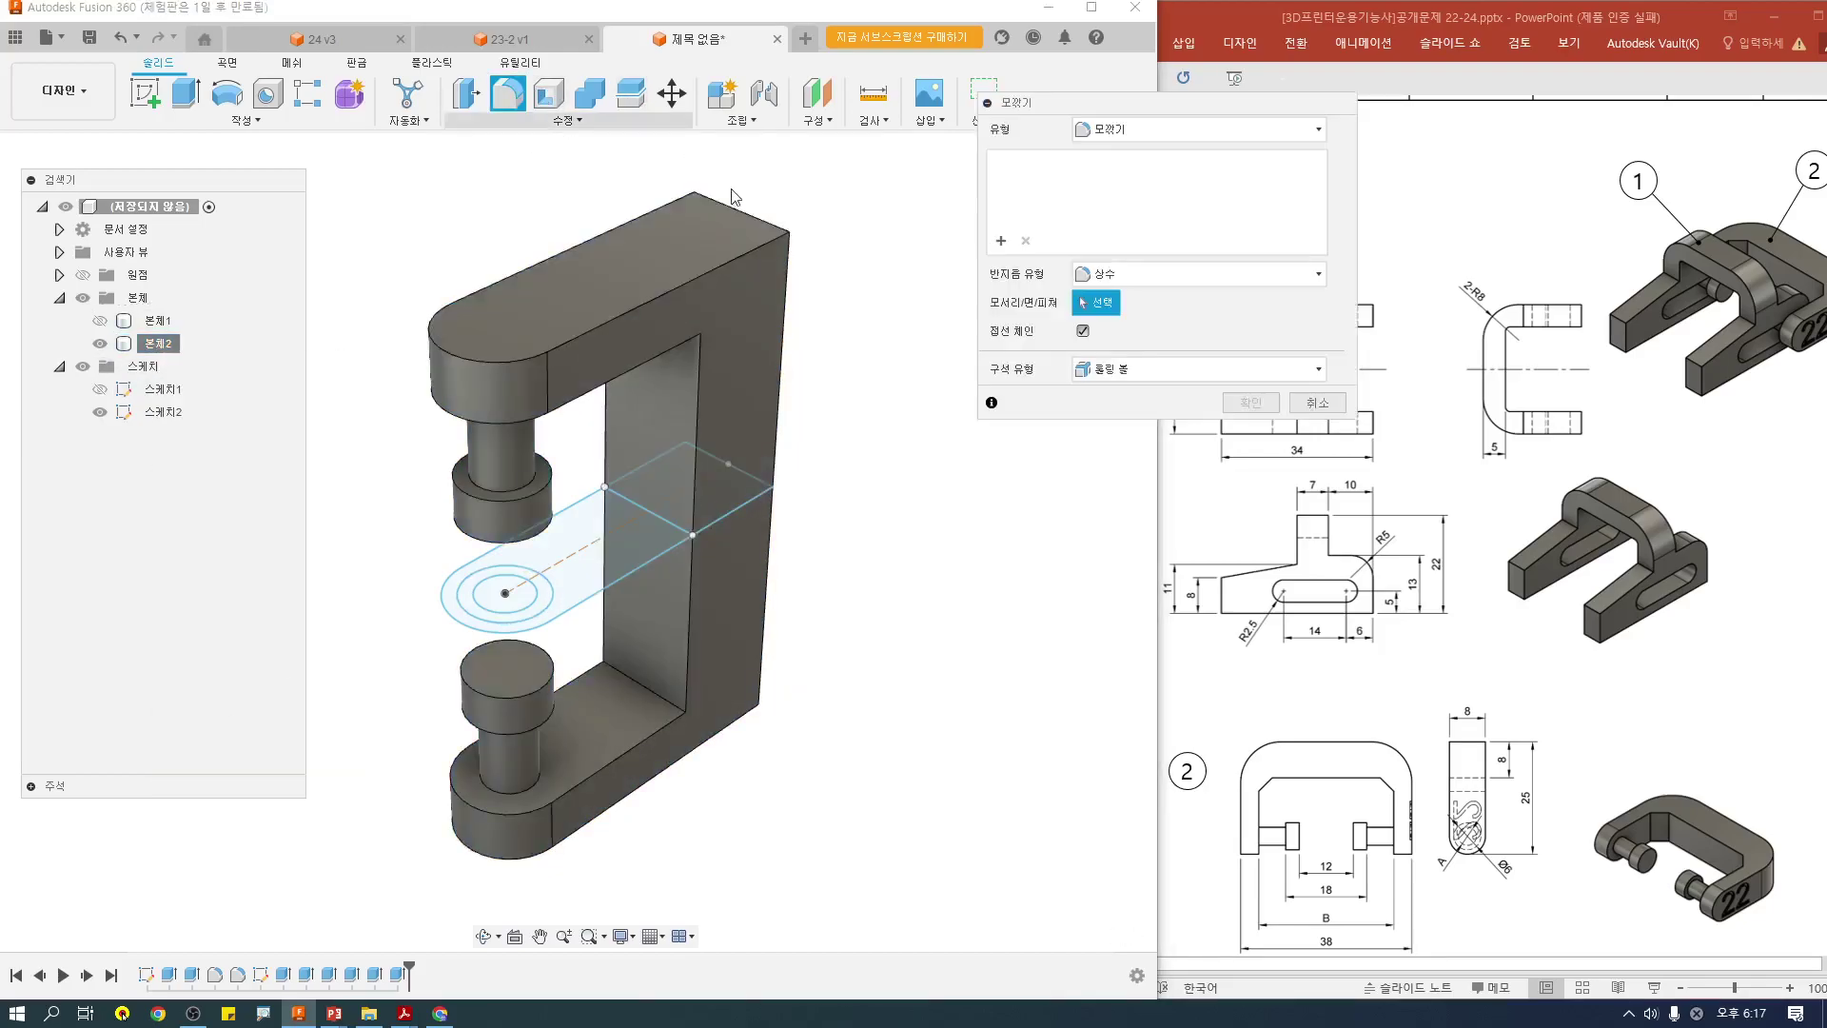
left_click(731, 209)
middle_click_drag(754, 747, 742, 809, "shift")
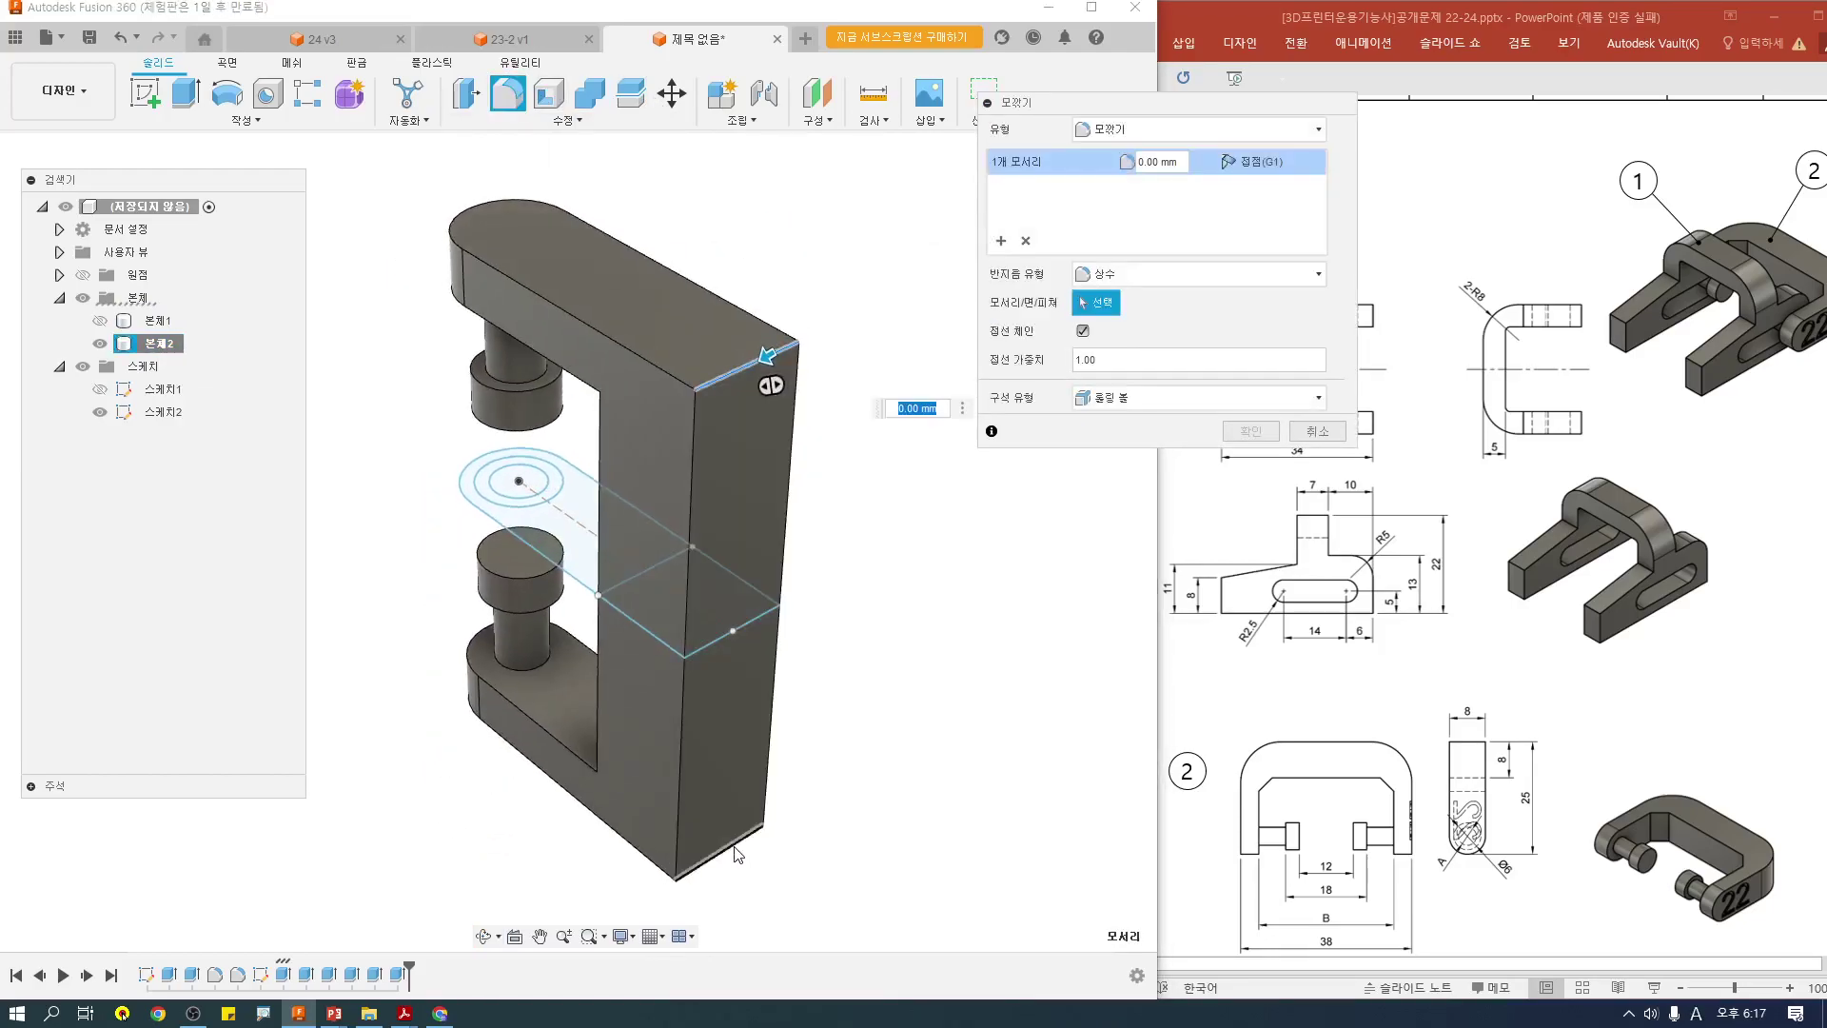
left_click(734, 845)
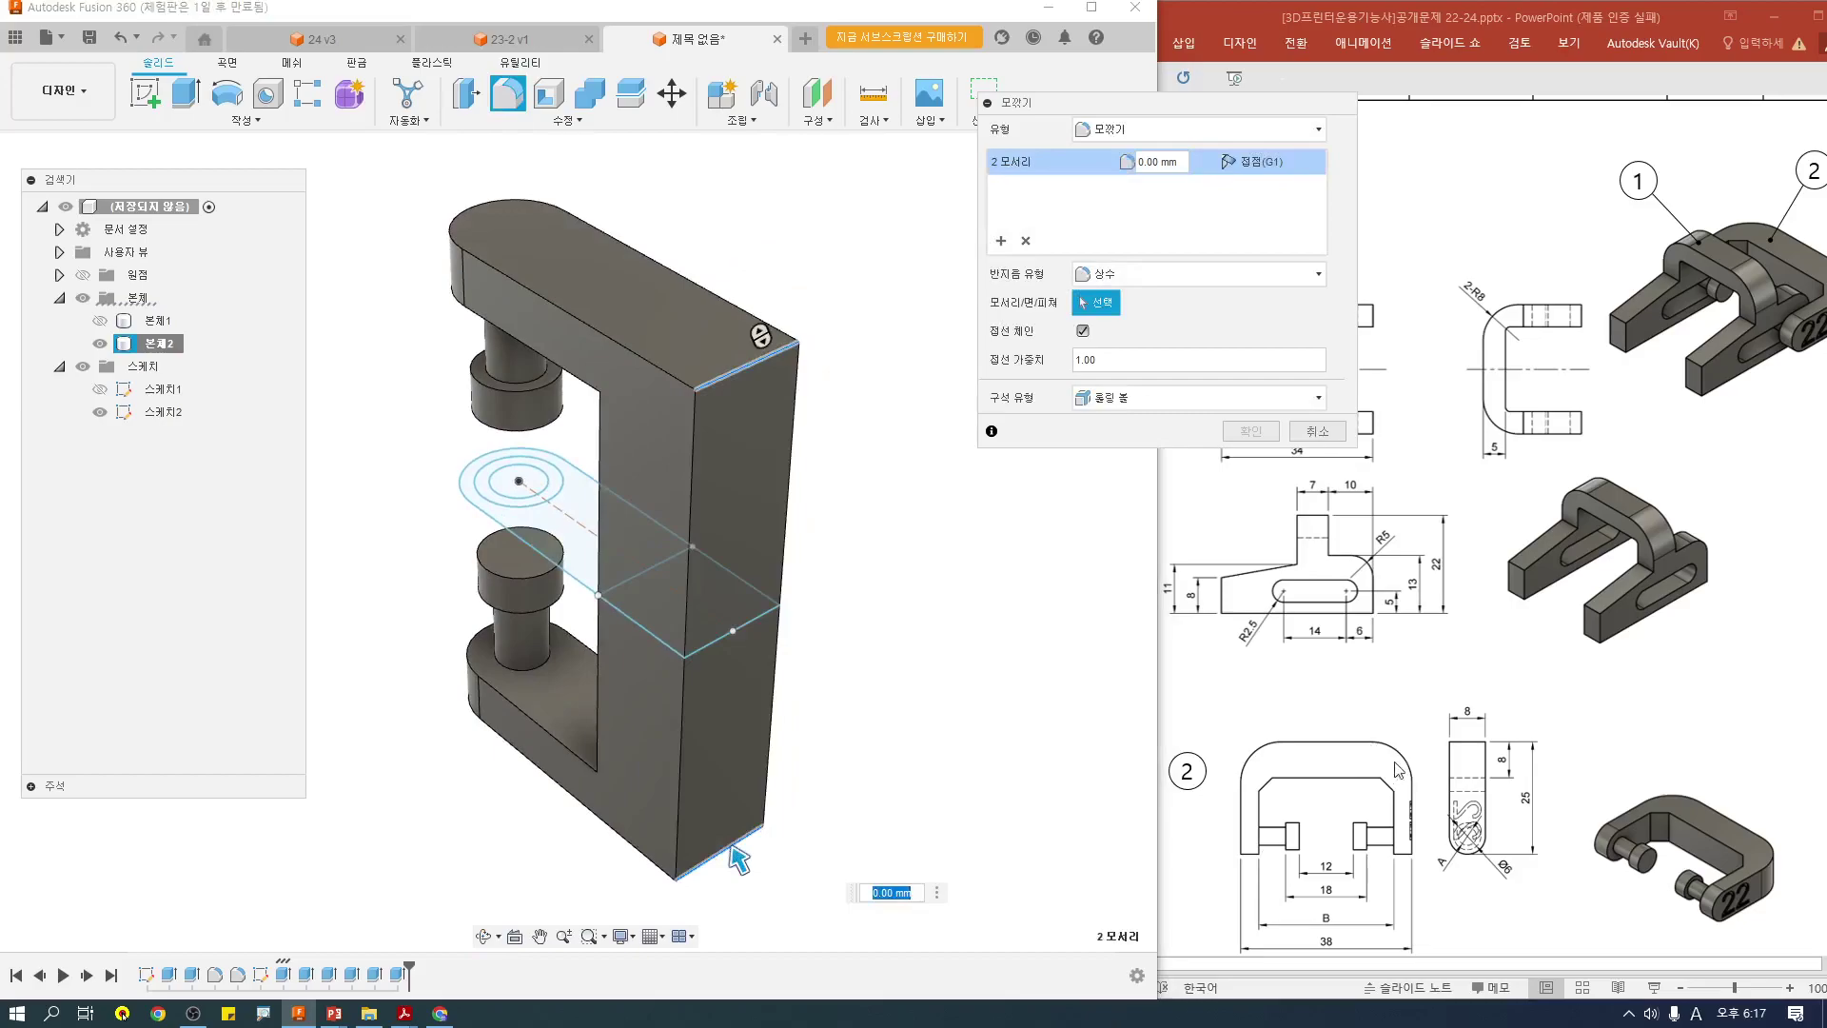
left_click_drag(1201, 110, 968, 117)
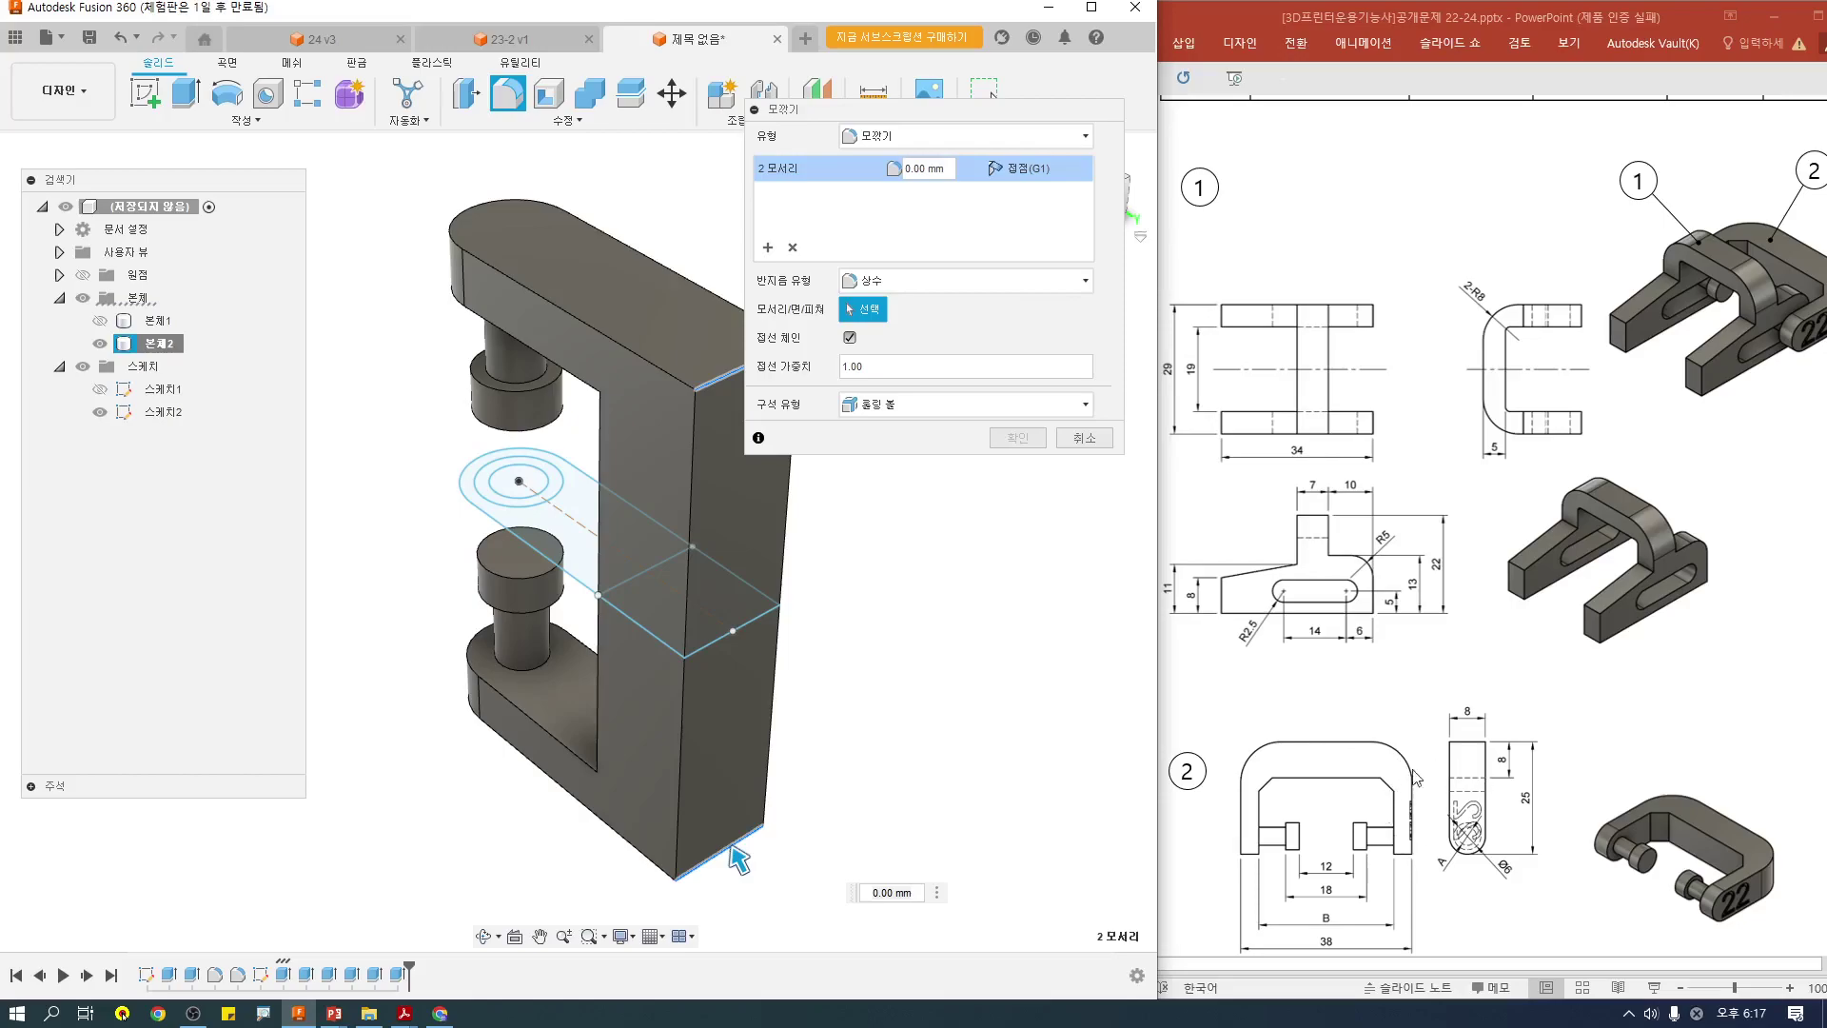
left_click(1347, 771)
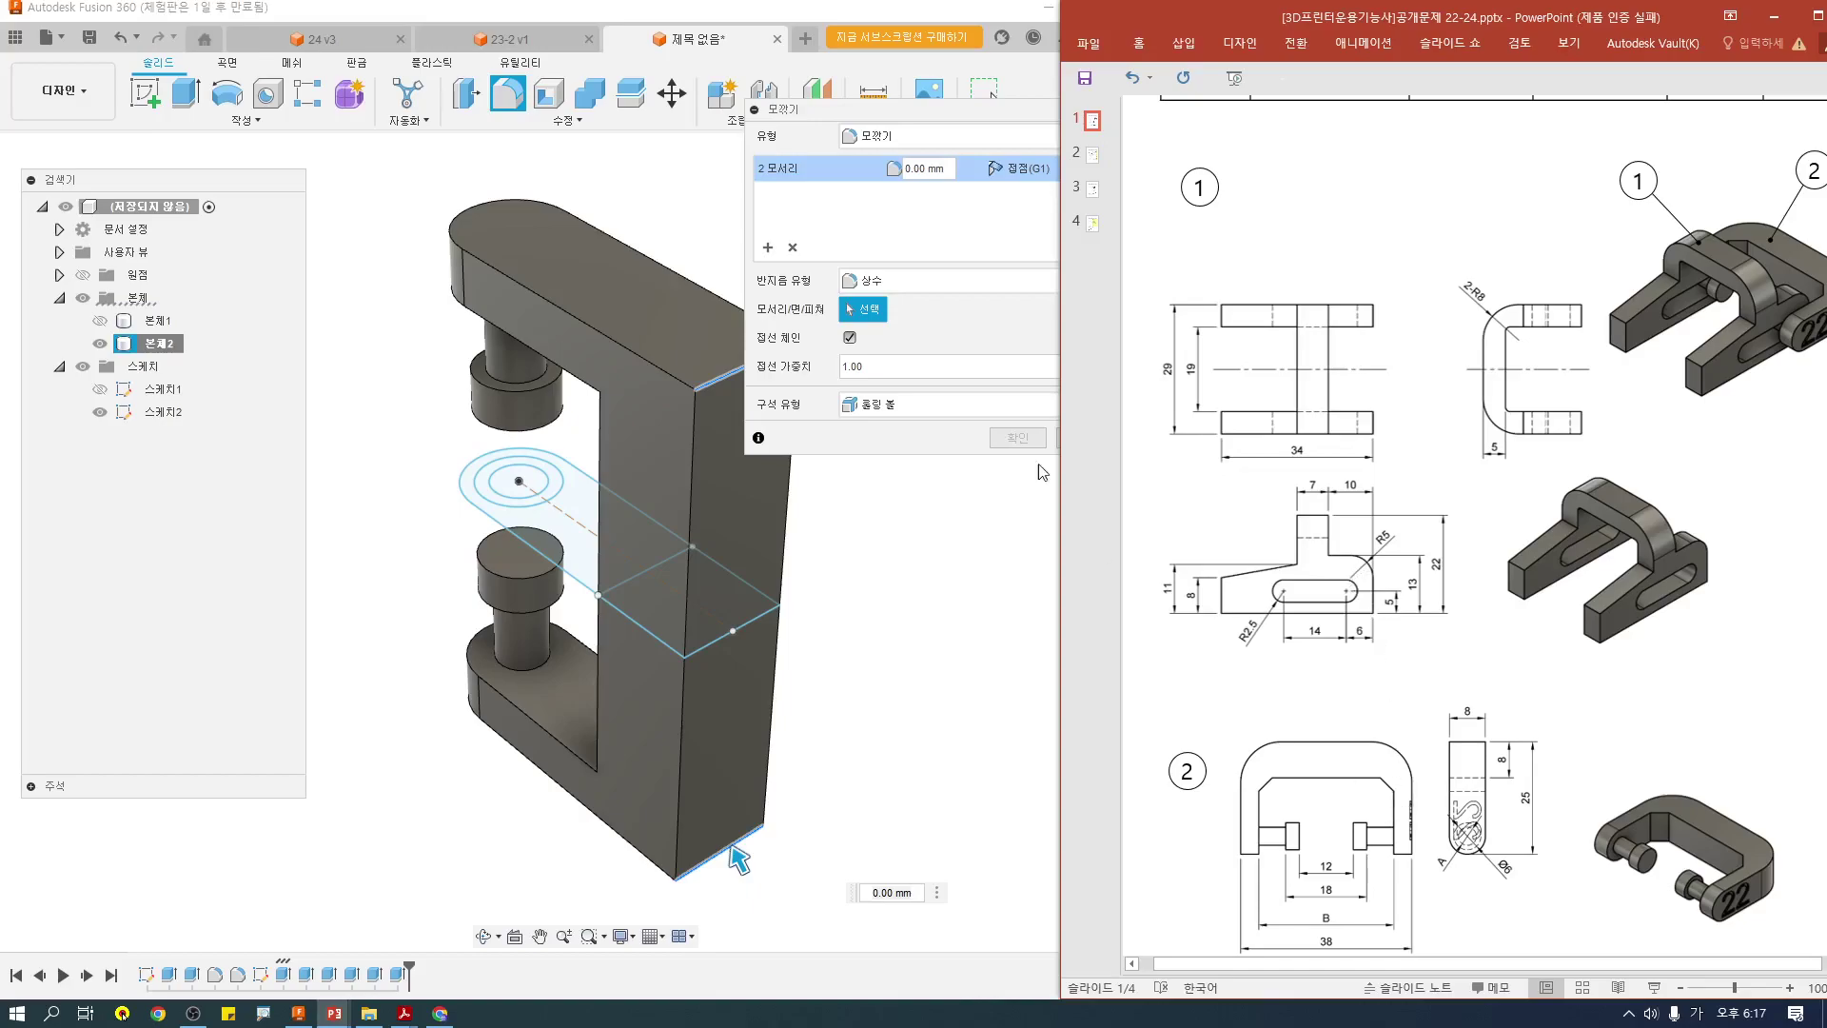
left_click(933, 170)
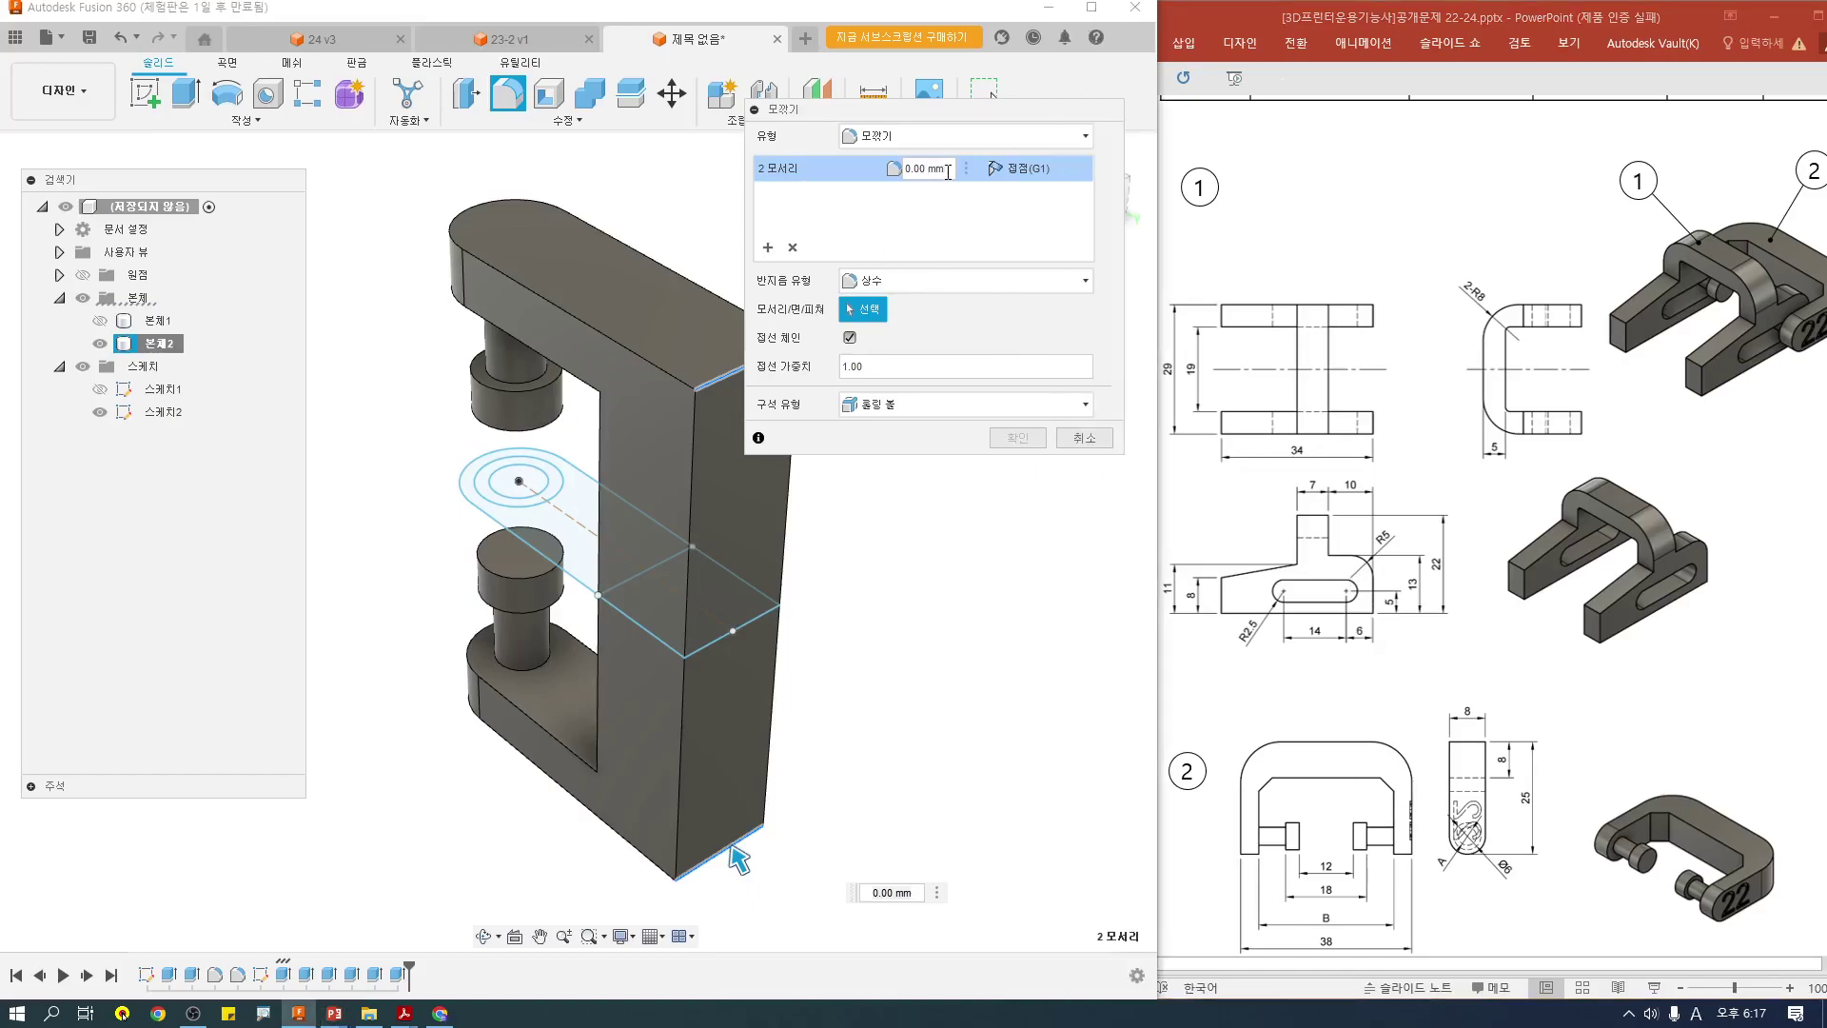
type("9")
key("Tab")
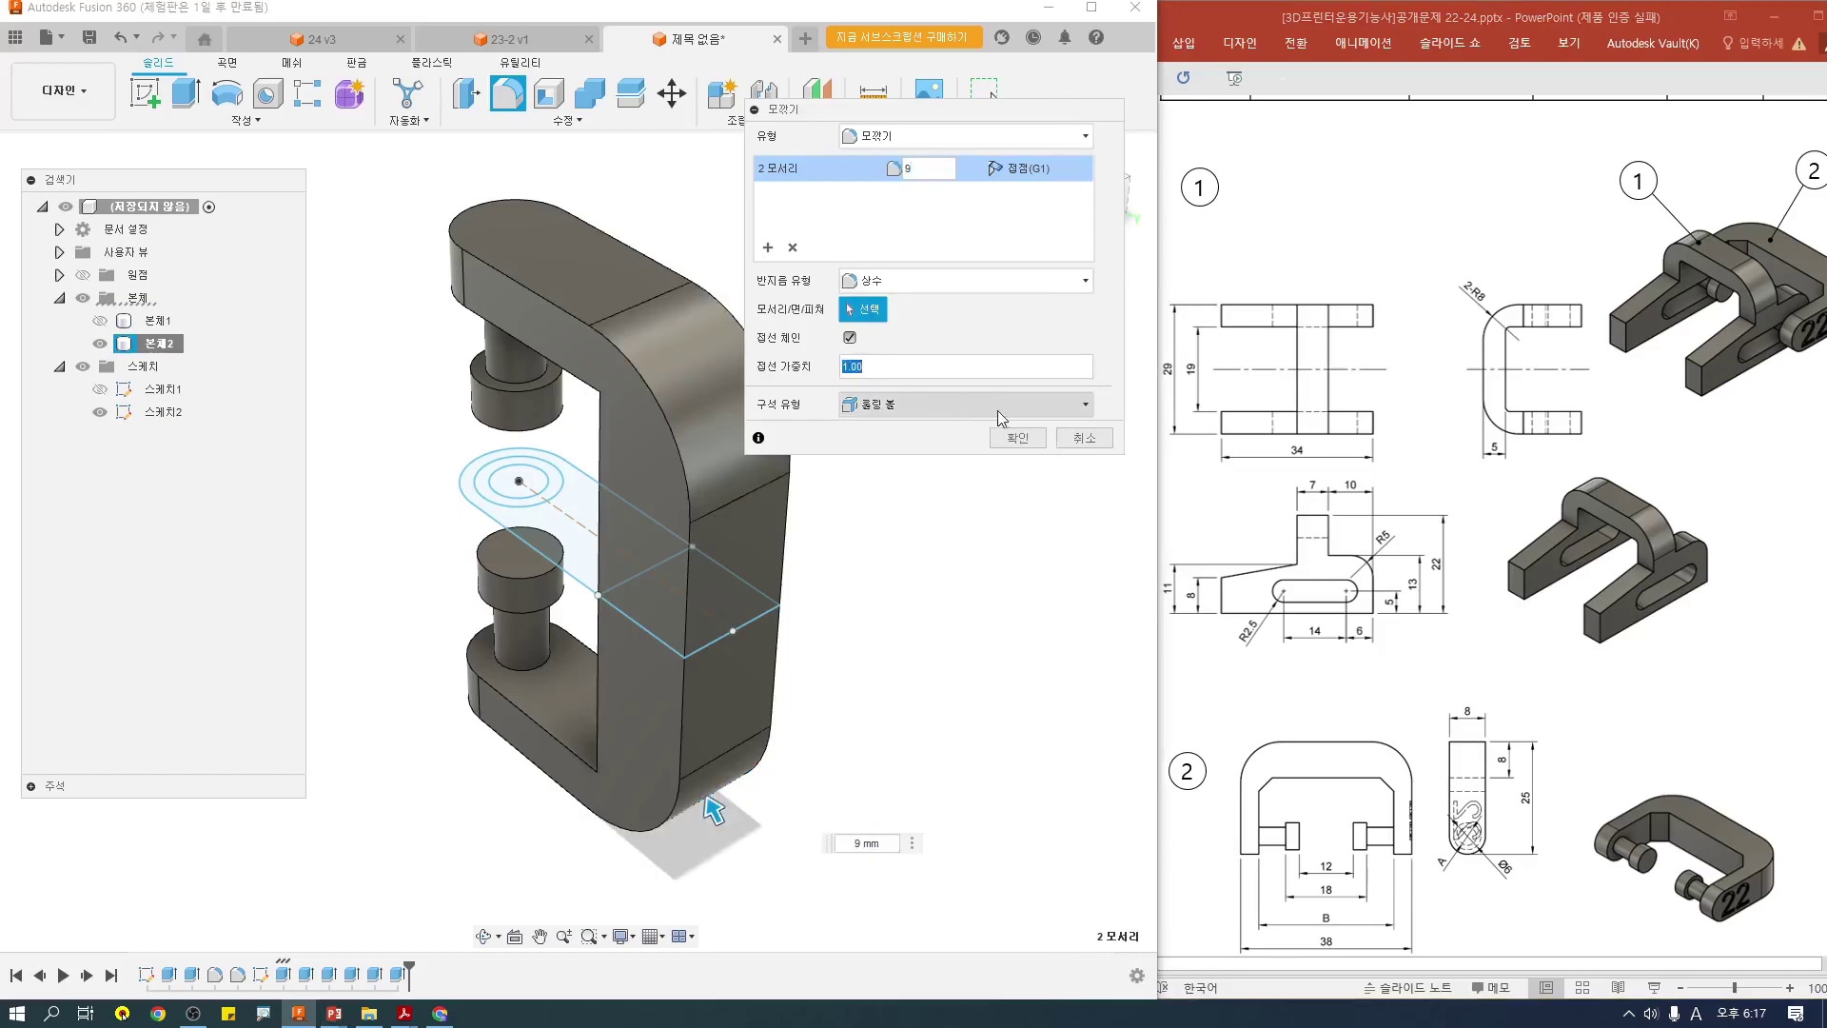
left_click(1016, 446)
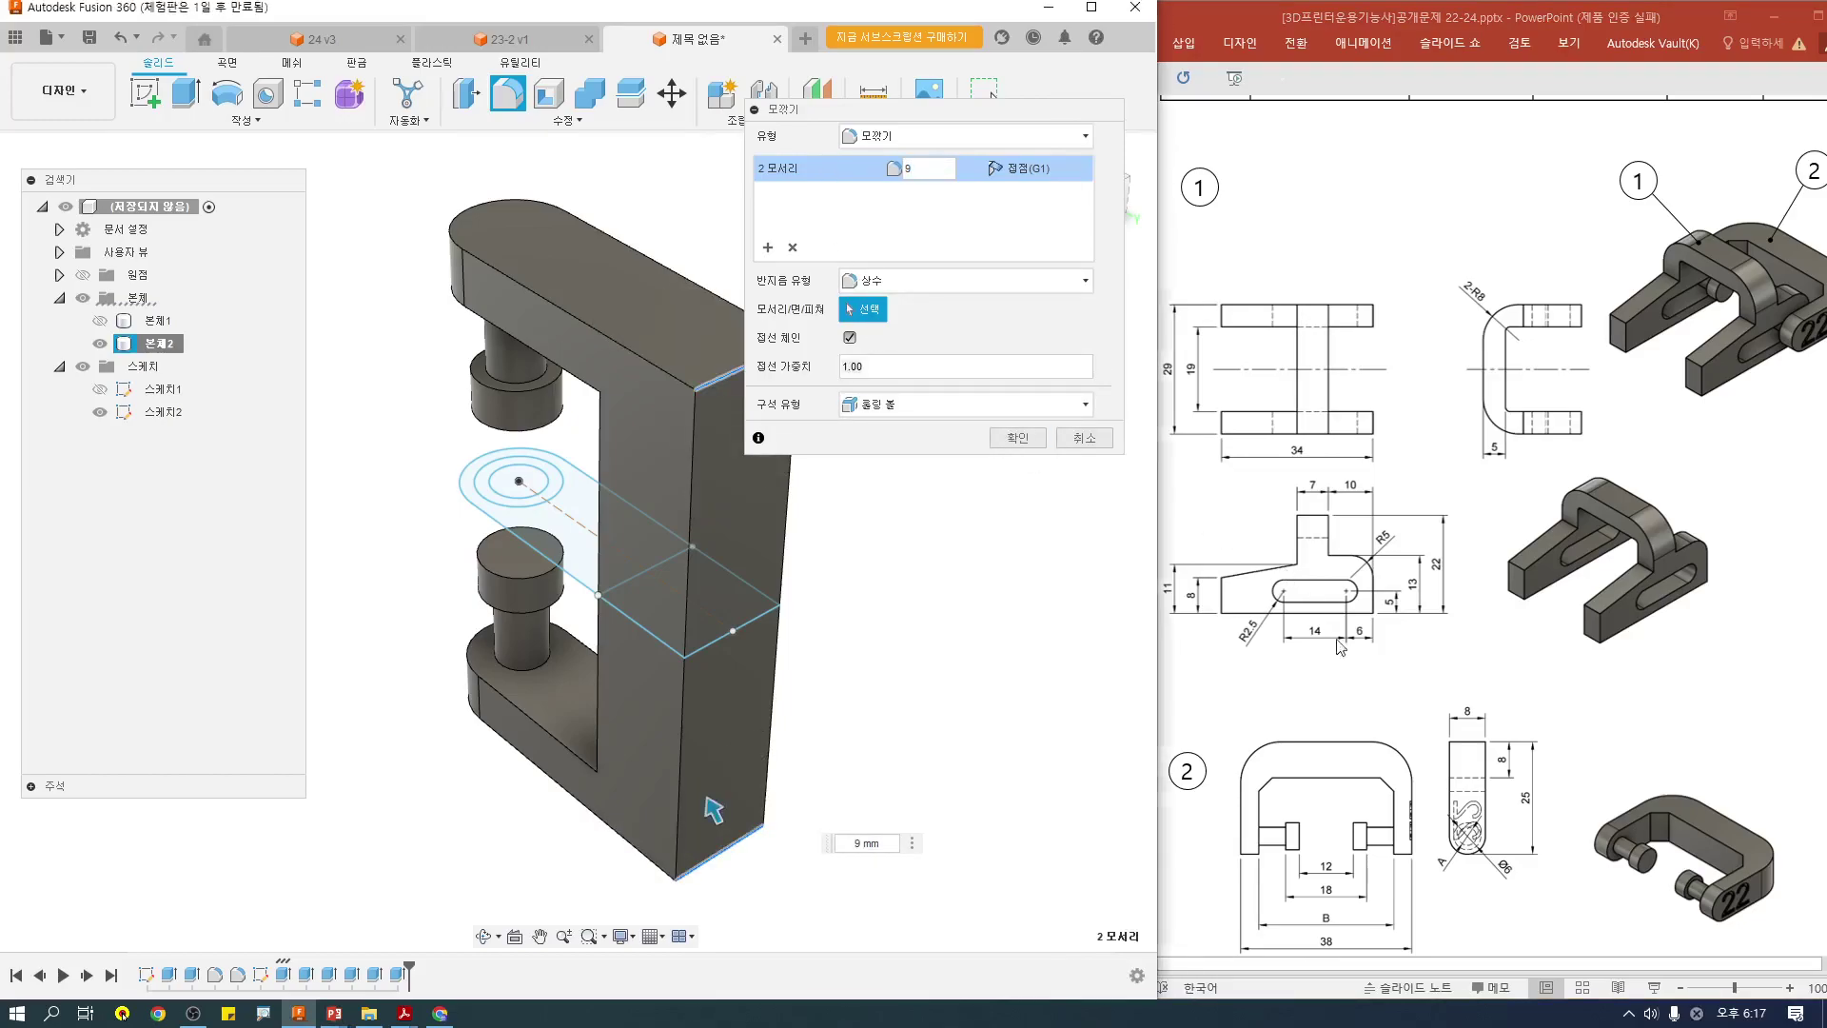
left_click_drag(1418, 704, 1385, 737)
left_click_drag(1434, 666, 1437, 712)
left_click_drag(1436, 669, 1523, 720)
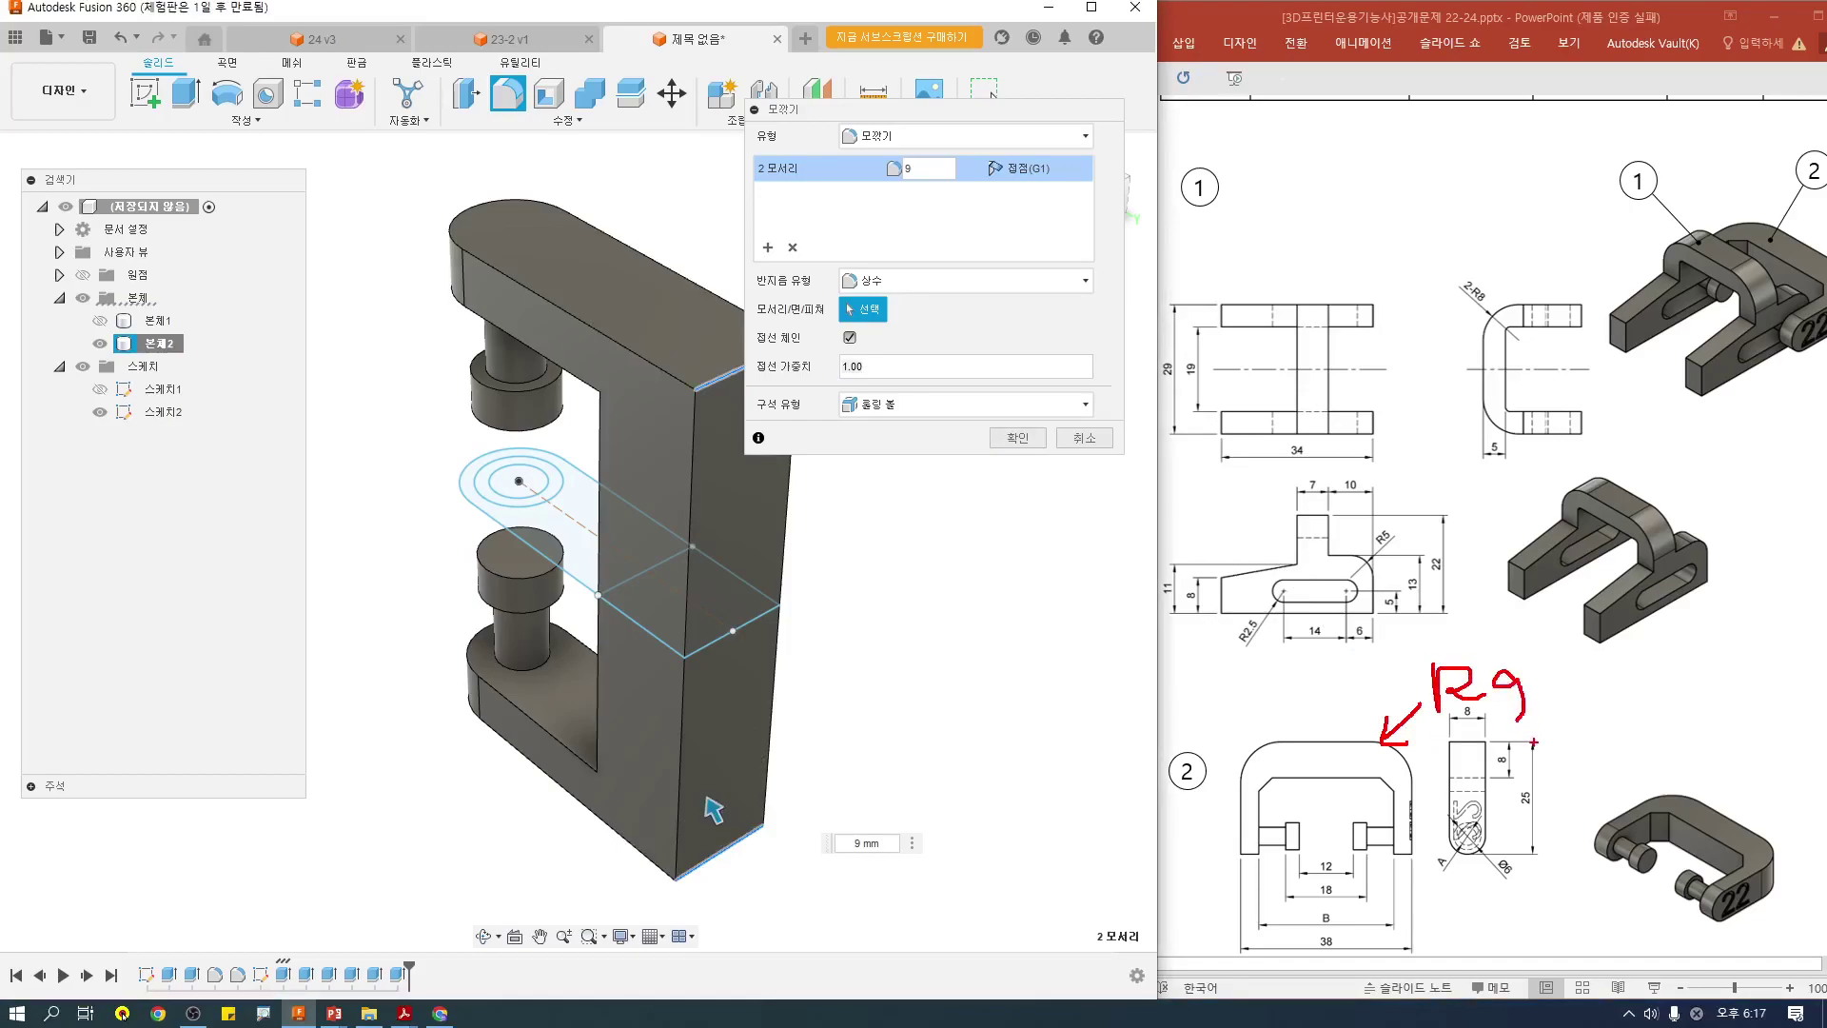
Step: Apply the 9 mm fillet to the two outer corner edges of part 2's U-shaped body
key("Escape")
left_click(1011, 442)
left_click(1013, 441)
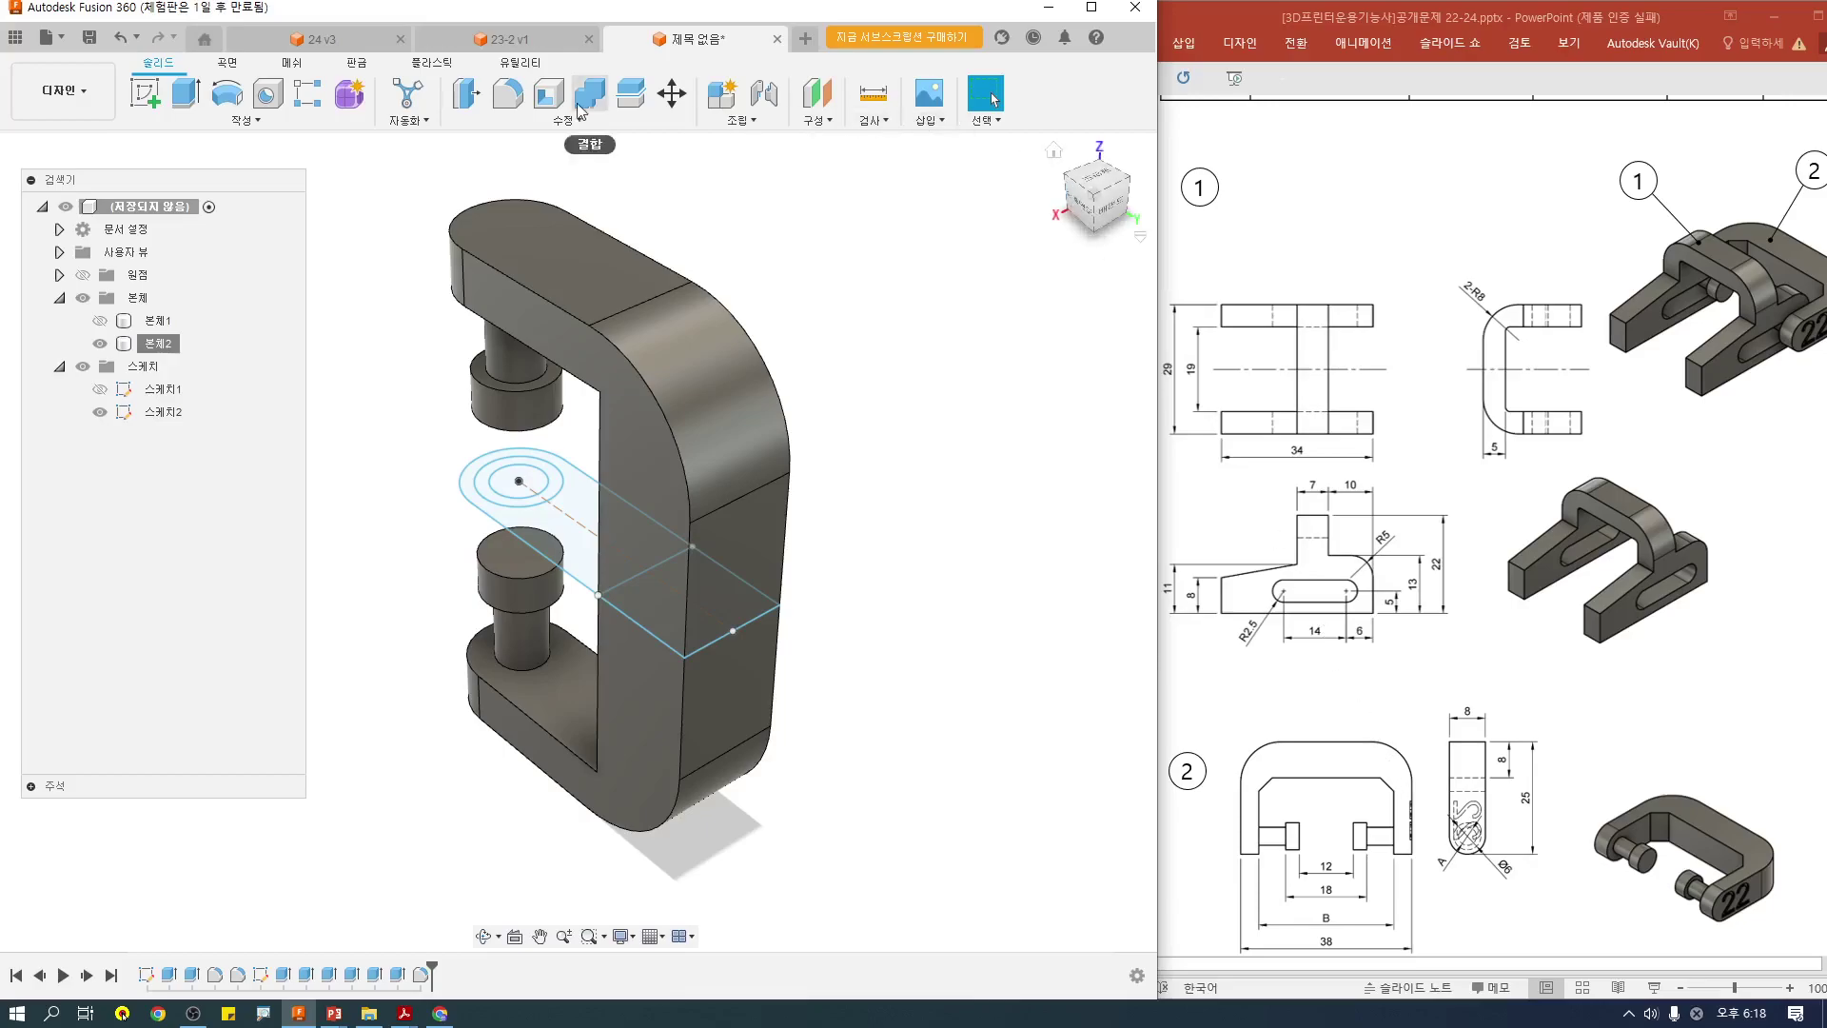
Step: Chamfer the two inner corner edges of part 2's U-shaped body with an equal distance of 3 mm
left_click(522, 120)
left_click(514, 190)
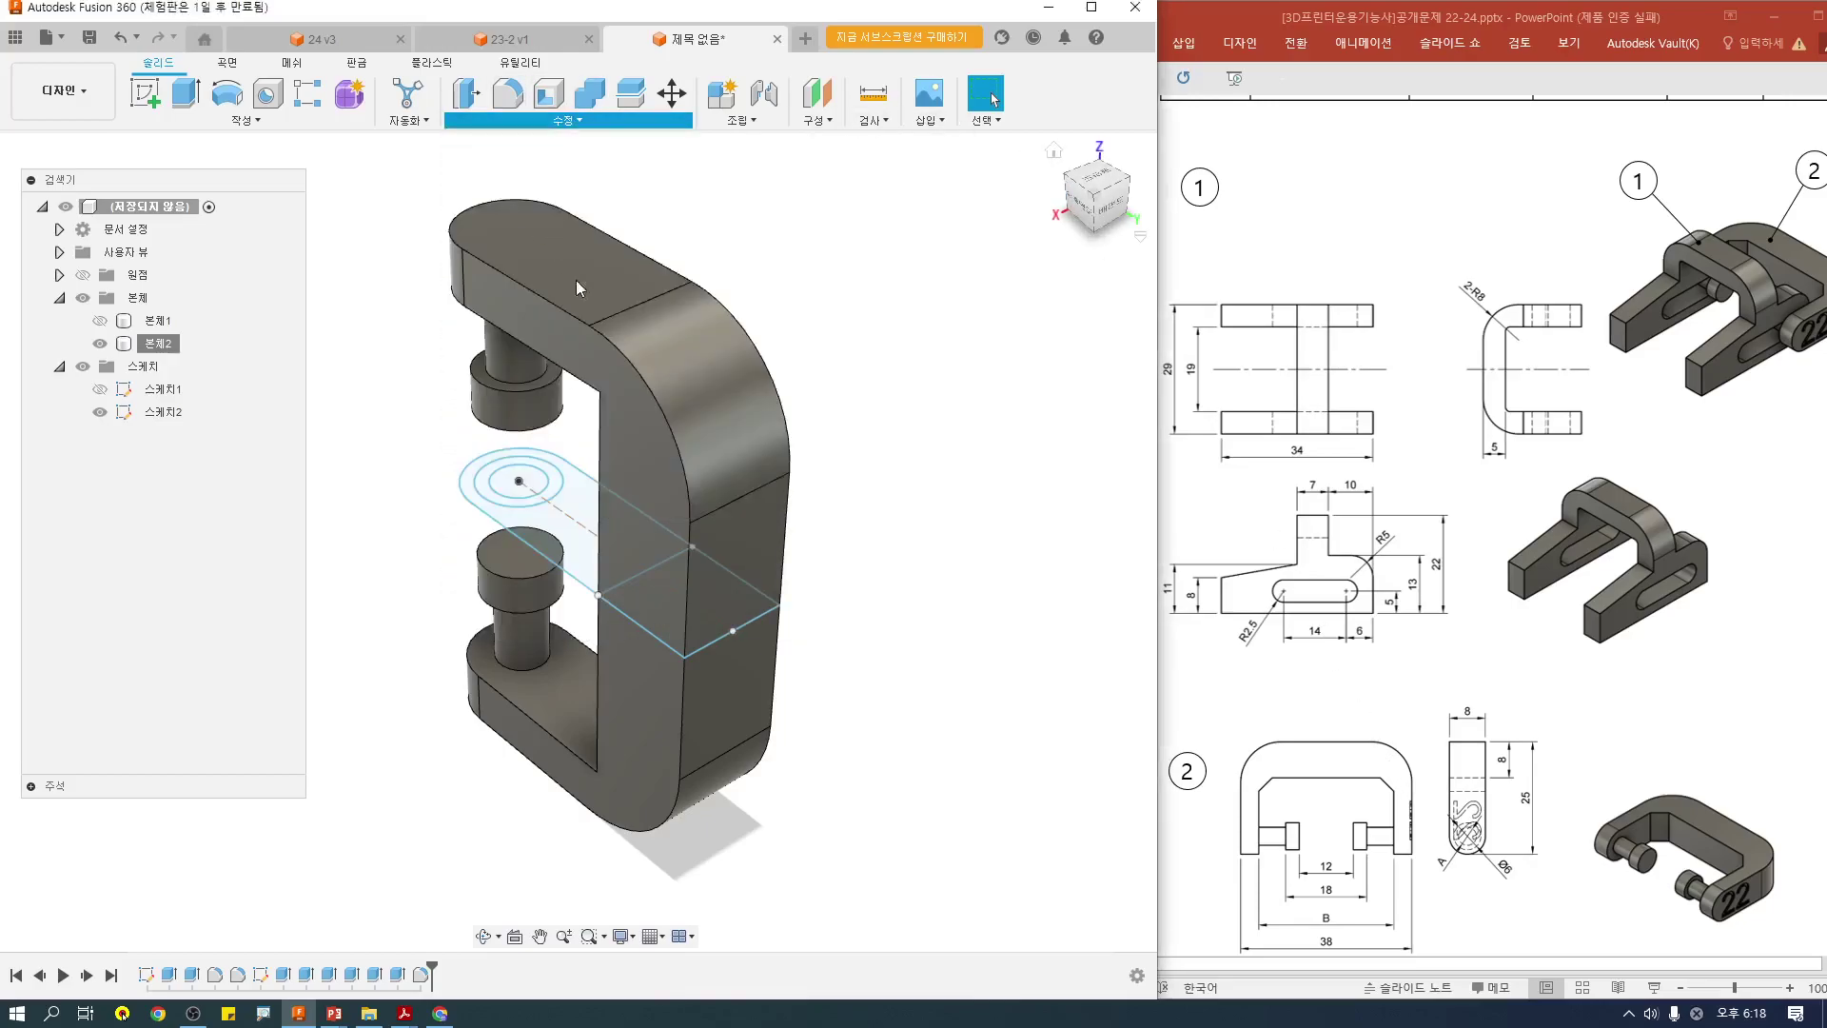
left_click(619, 384)
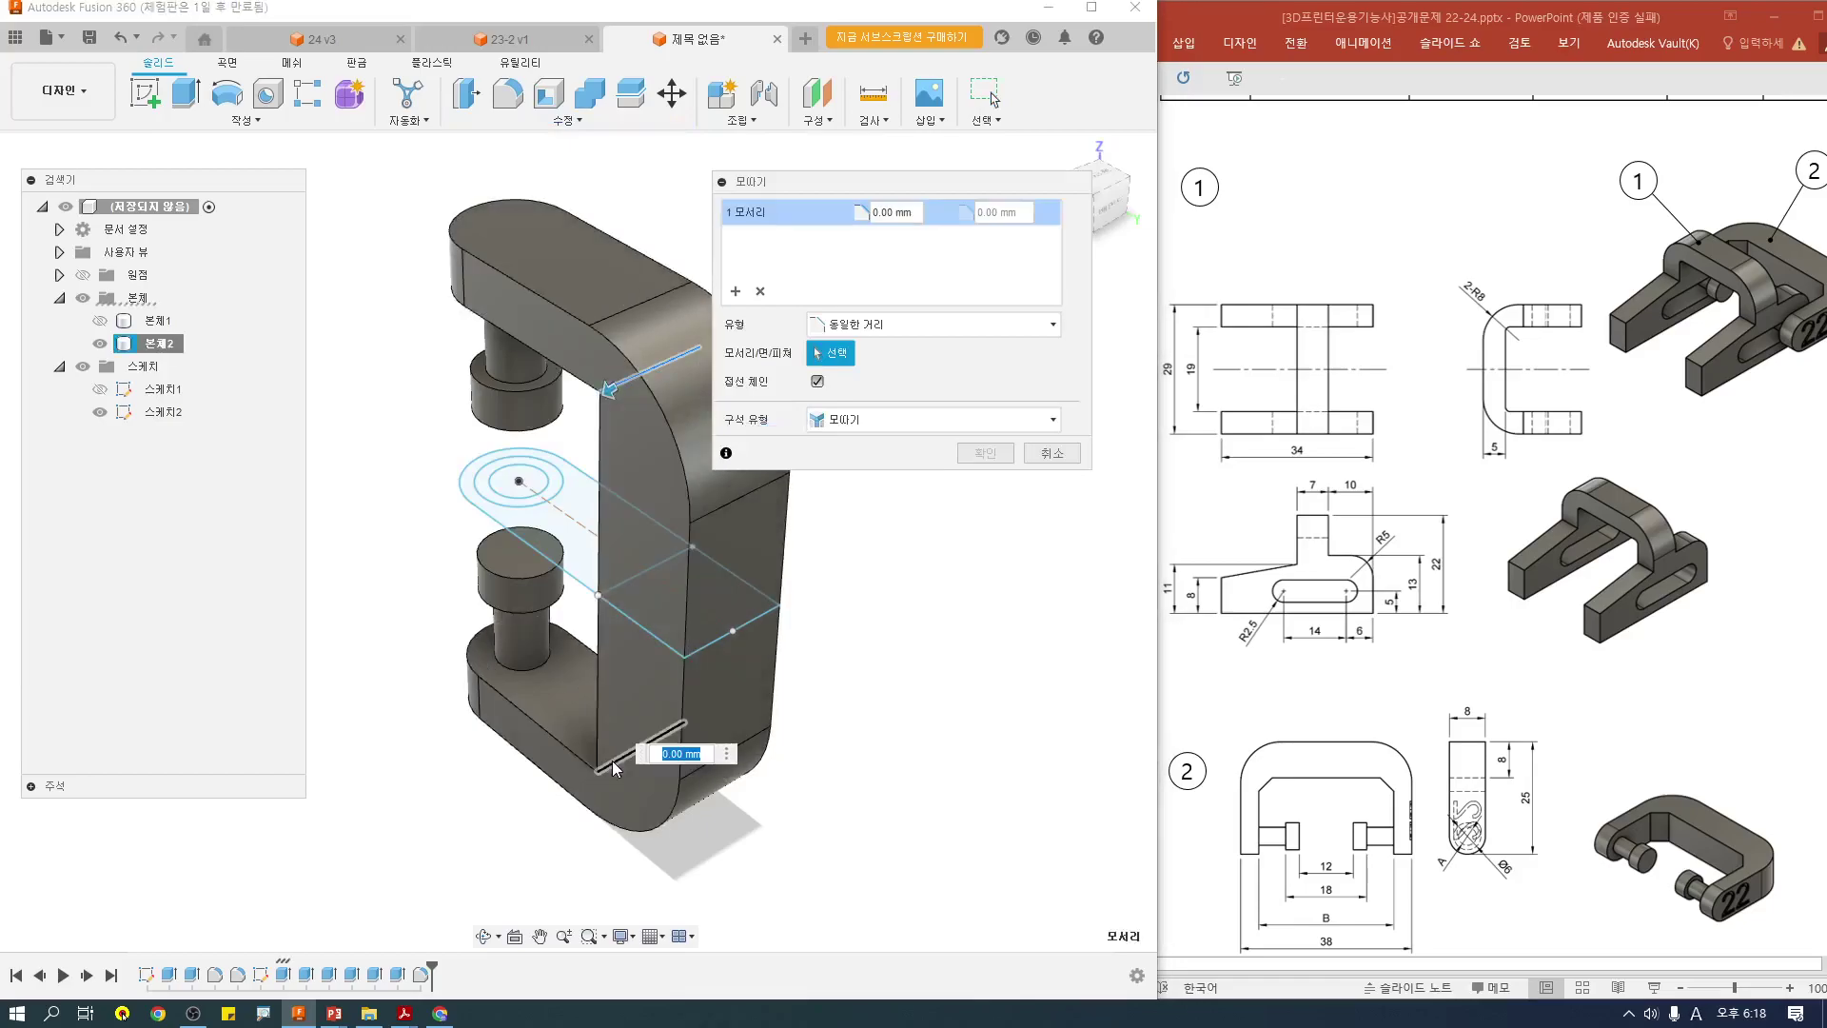
left_click(619, 757)
type("3")
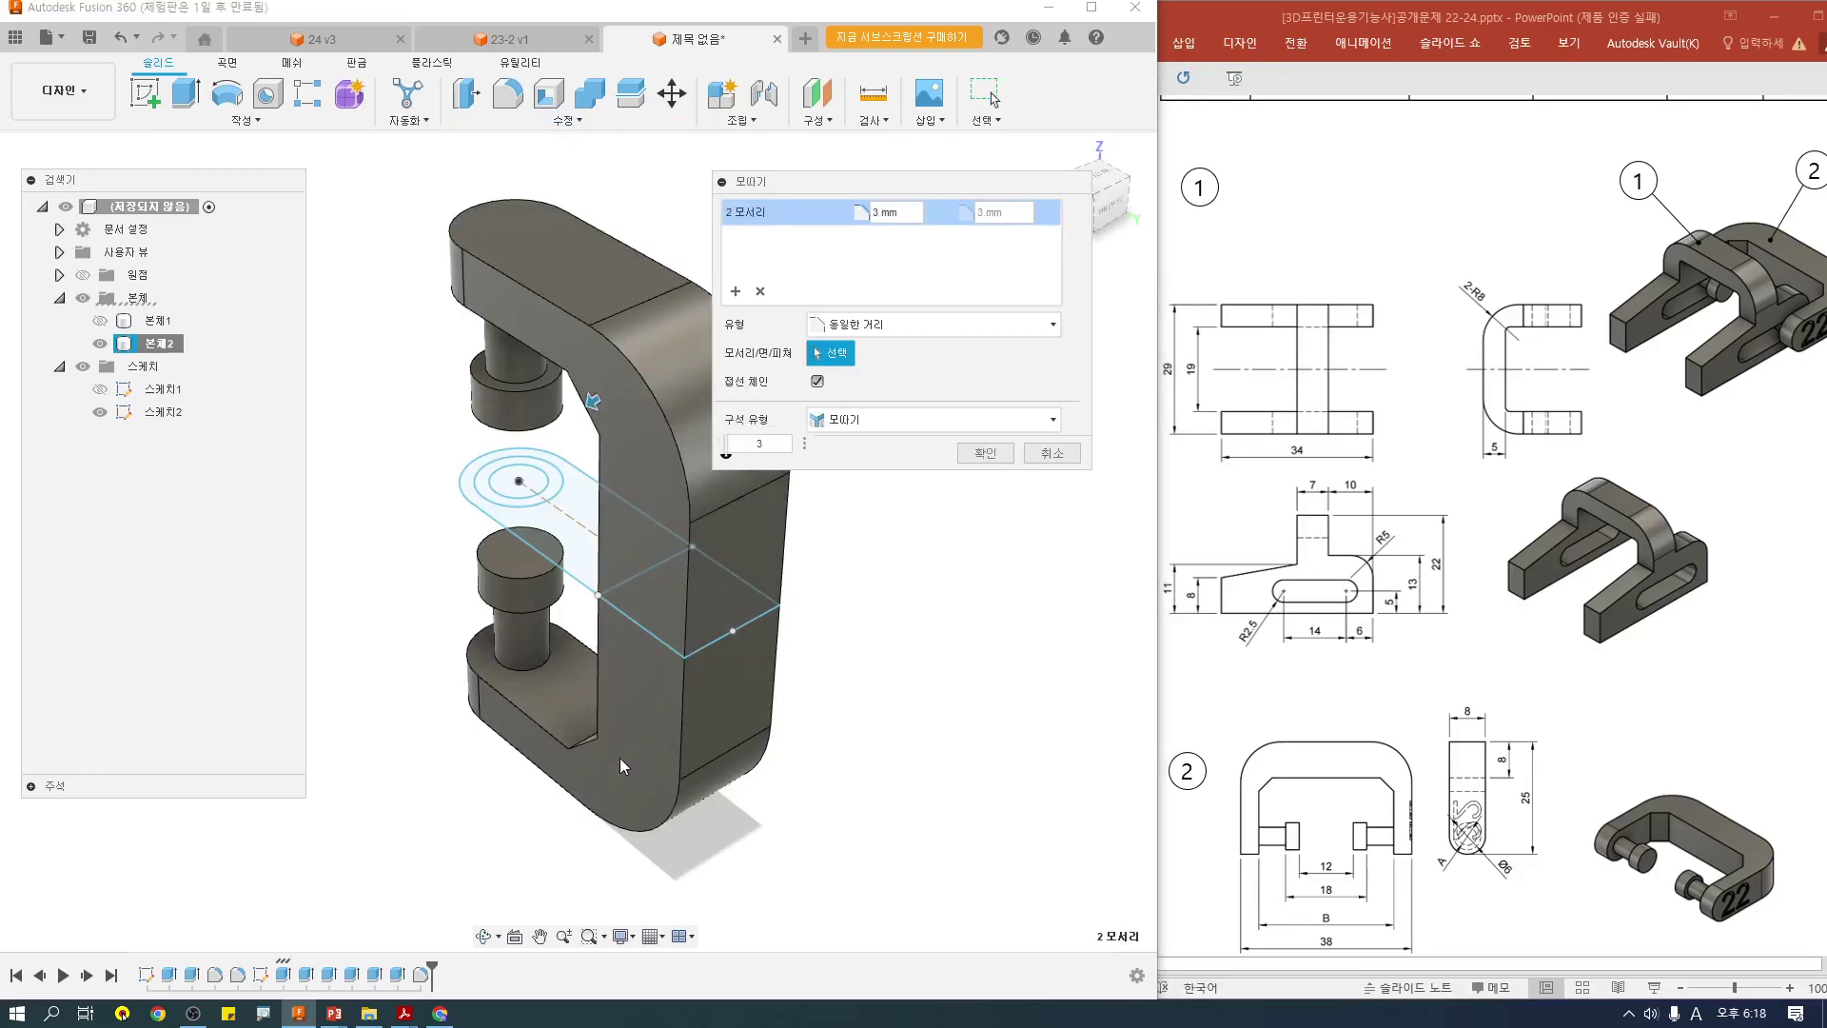
key("Return")
left_click(978, 422)
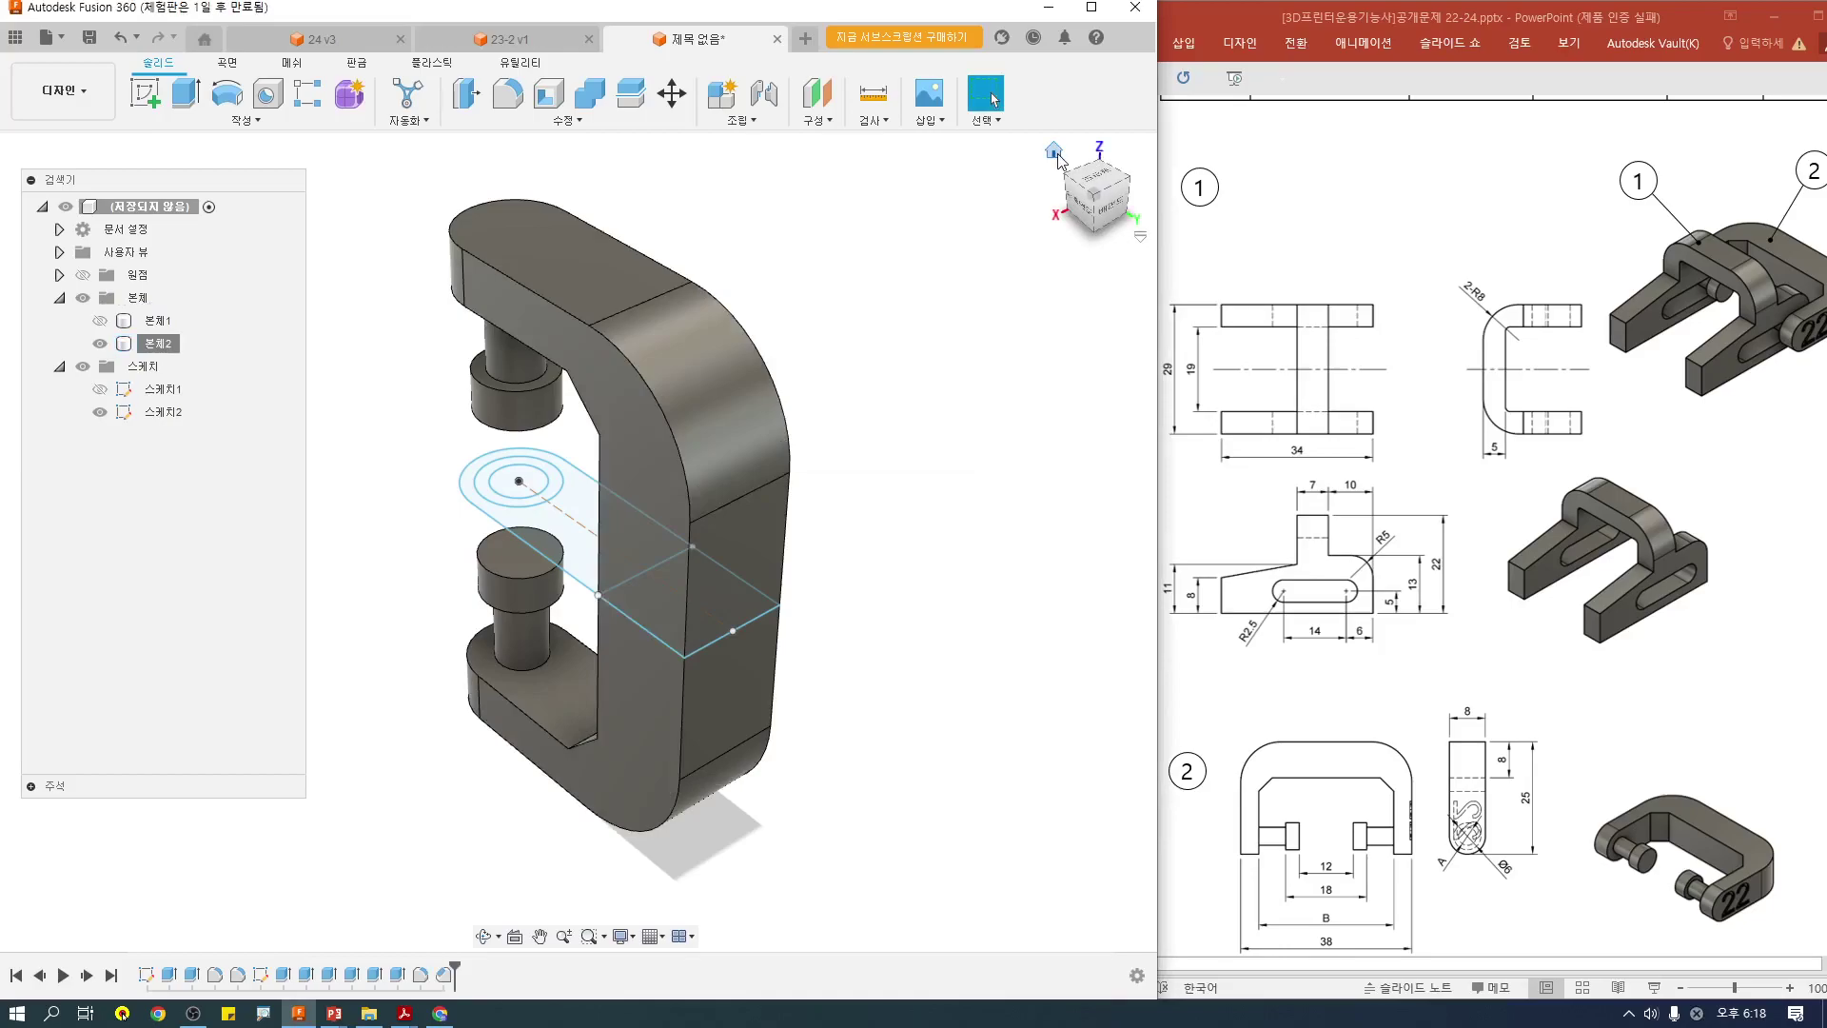
Step: Hide all sketches and start a new sketch on the flat outer face of part 2's arm, turned so the arm lies horizontally
left_click(1083, 214)
left_click(1098, 228)
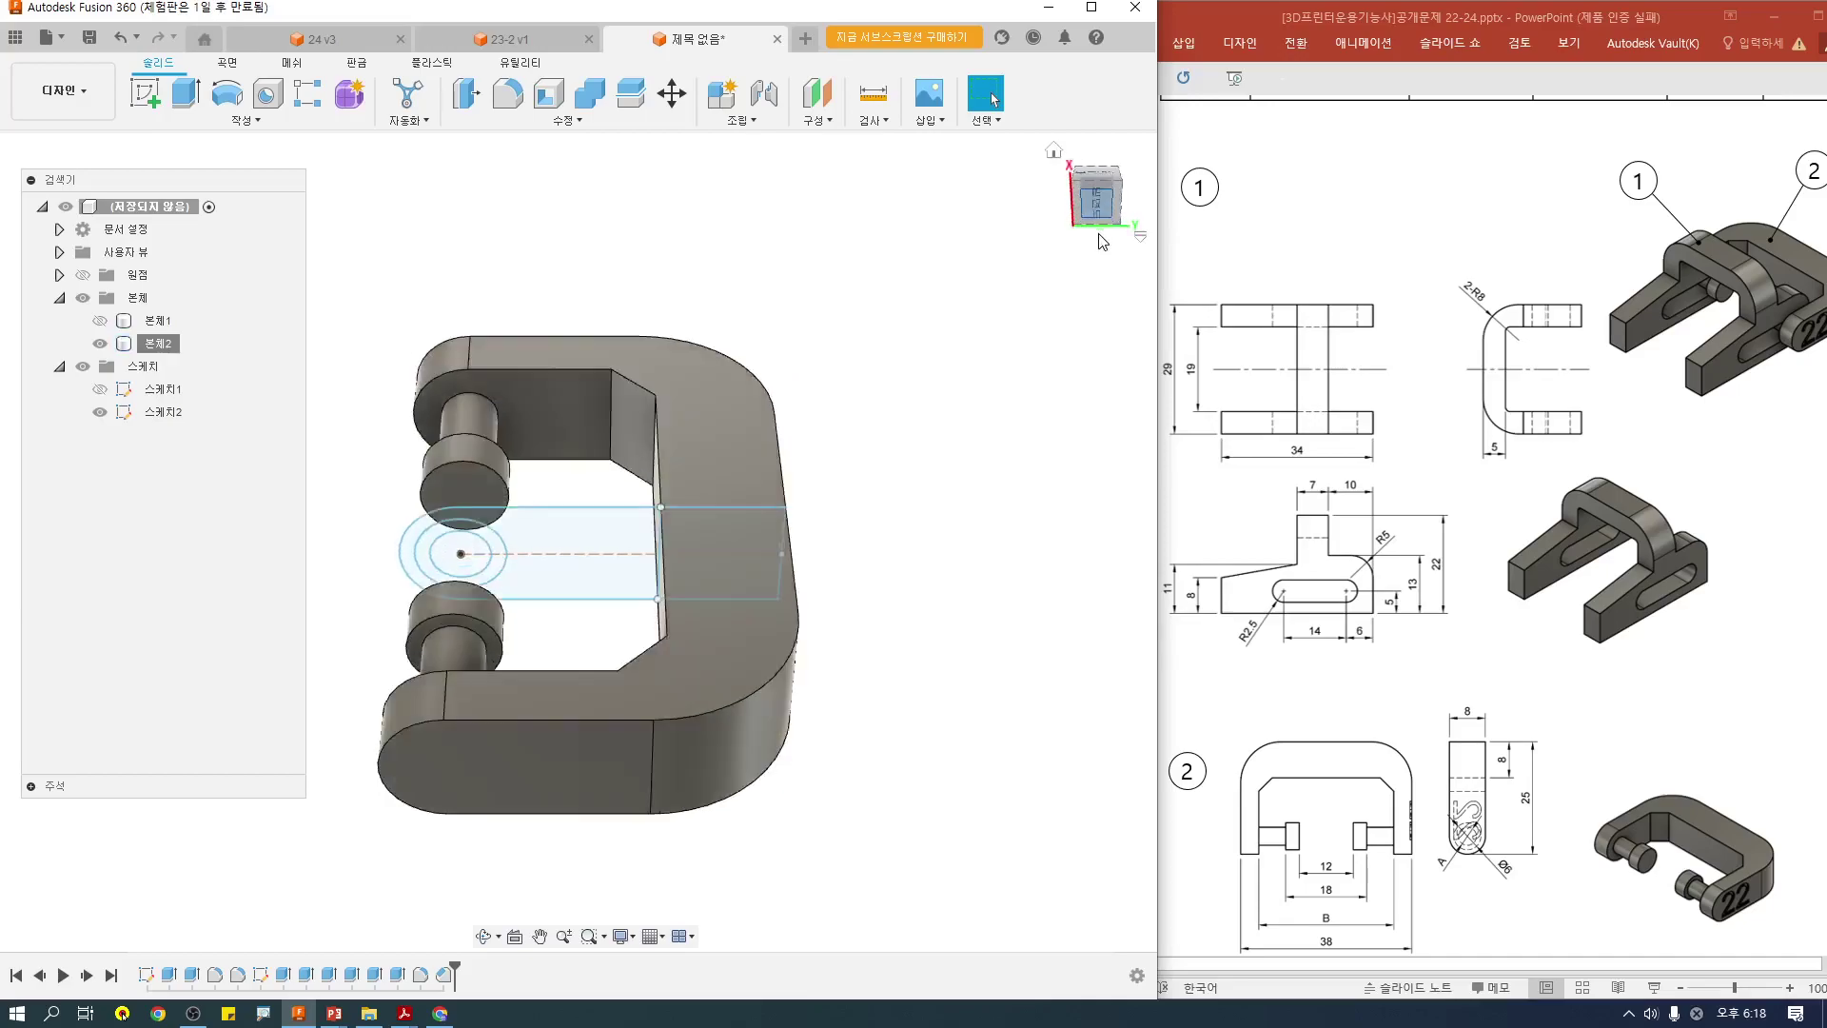
middle_click_drag(523, 673, 617, 709, "shift")
left_click(83, 366)
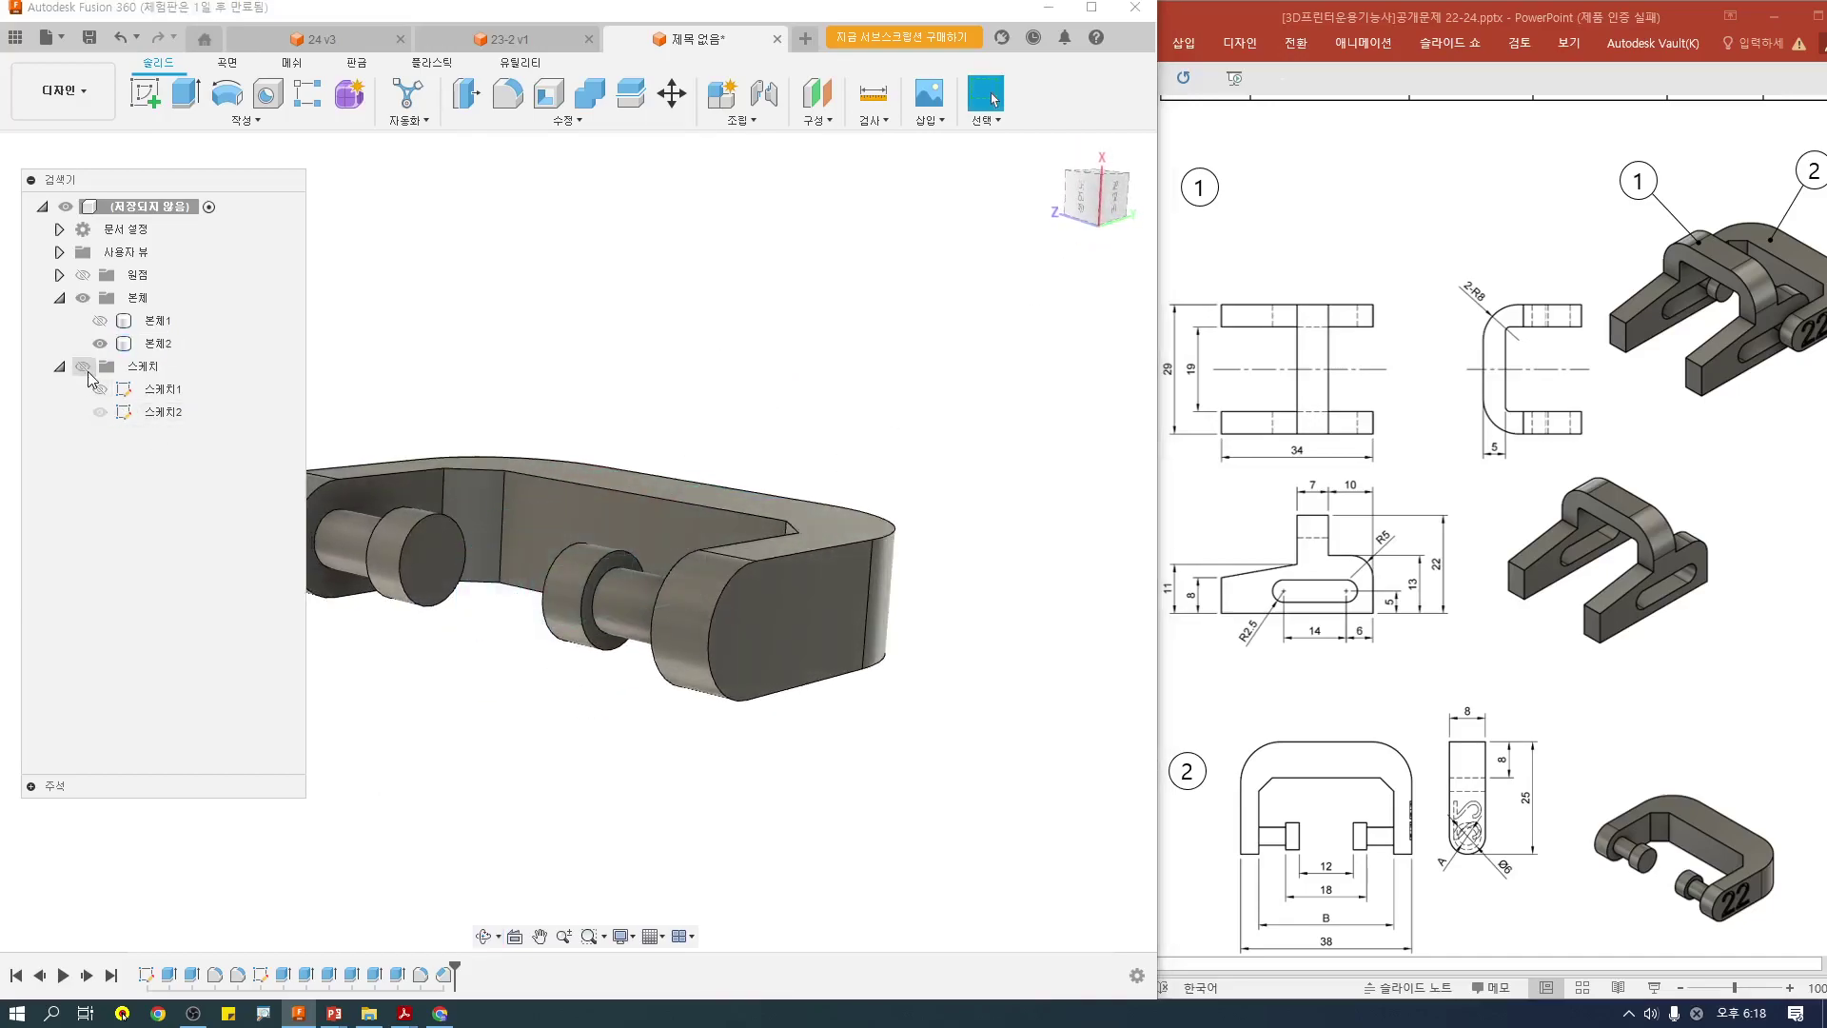
left_click(823, 636)
right_click(823, 637)
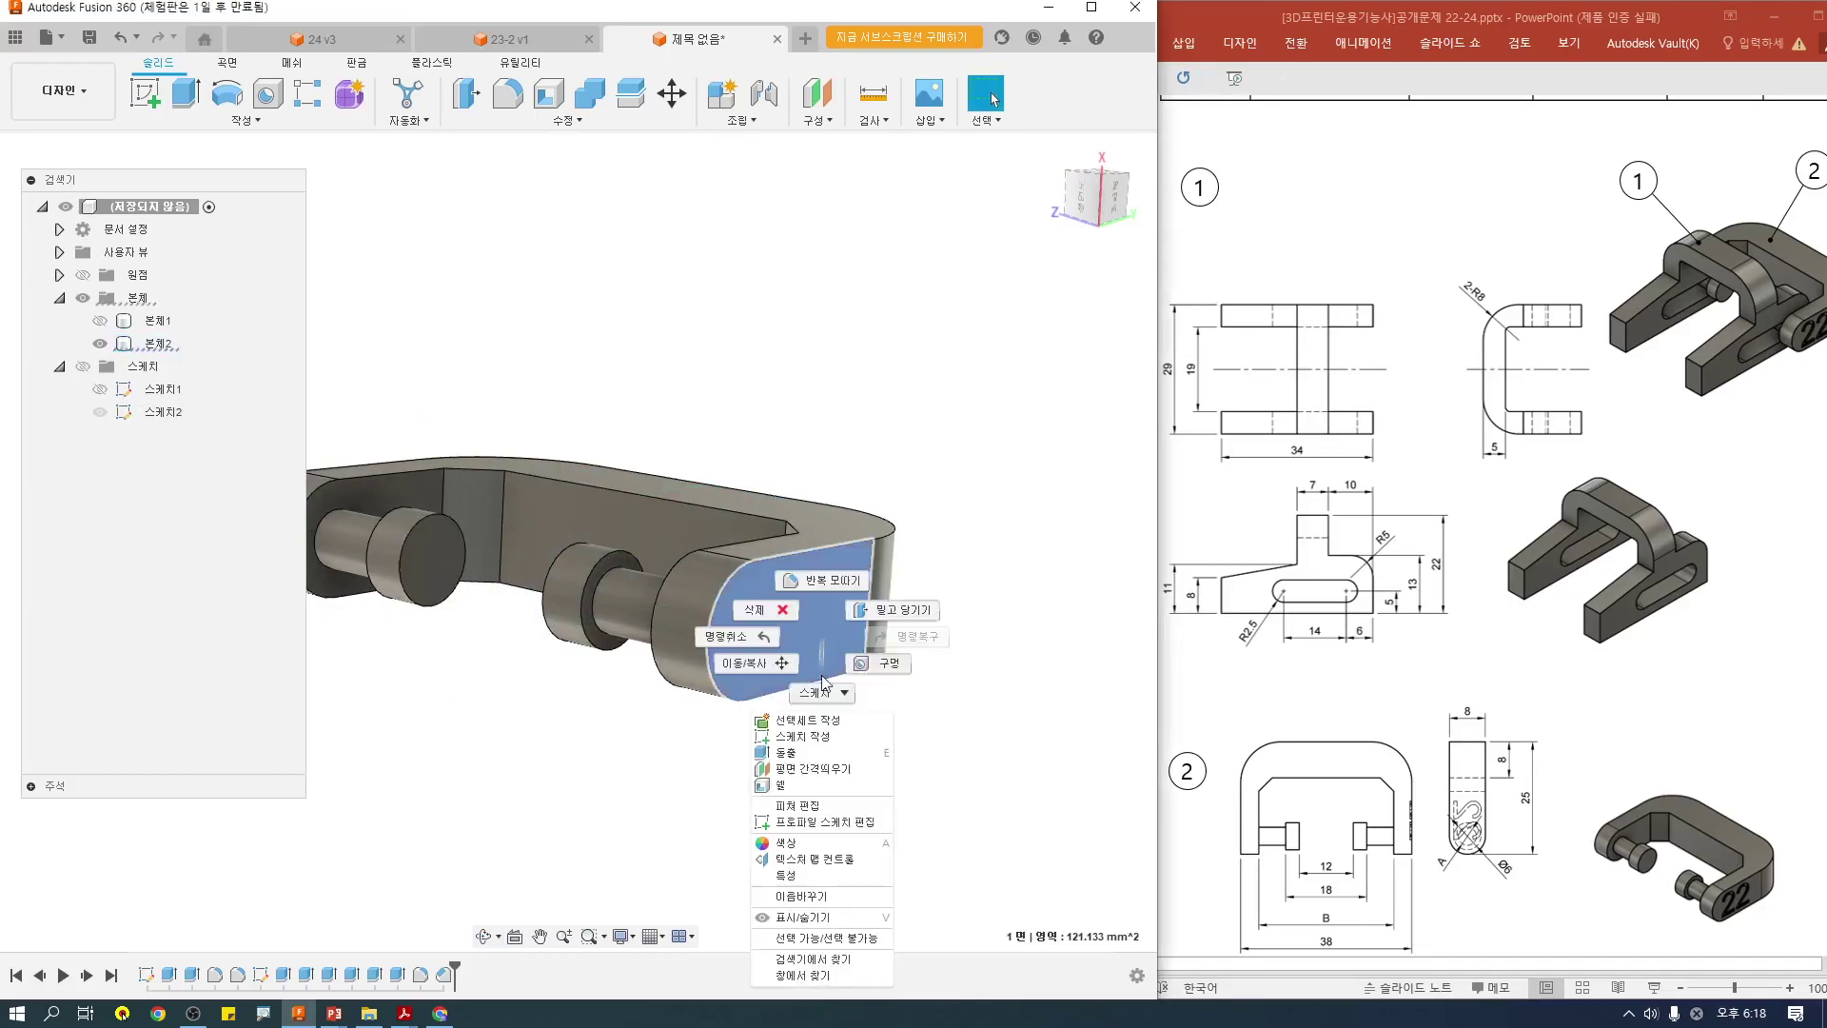
left_click(814, 692)
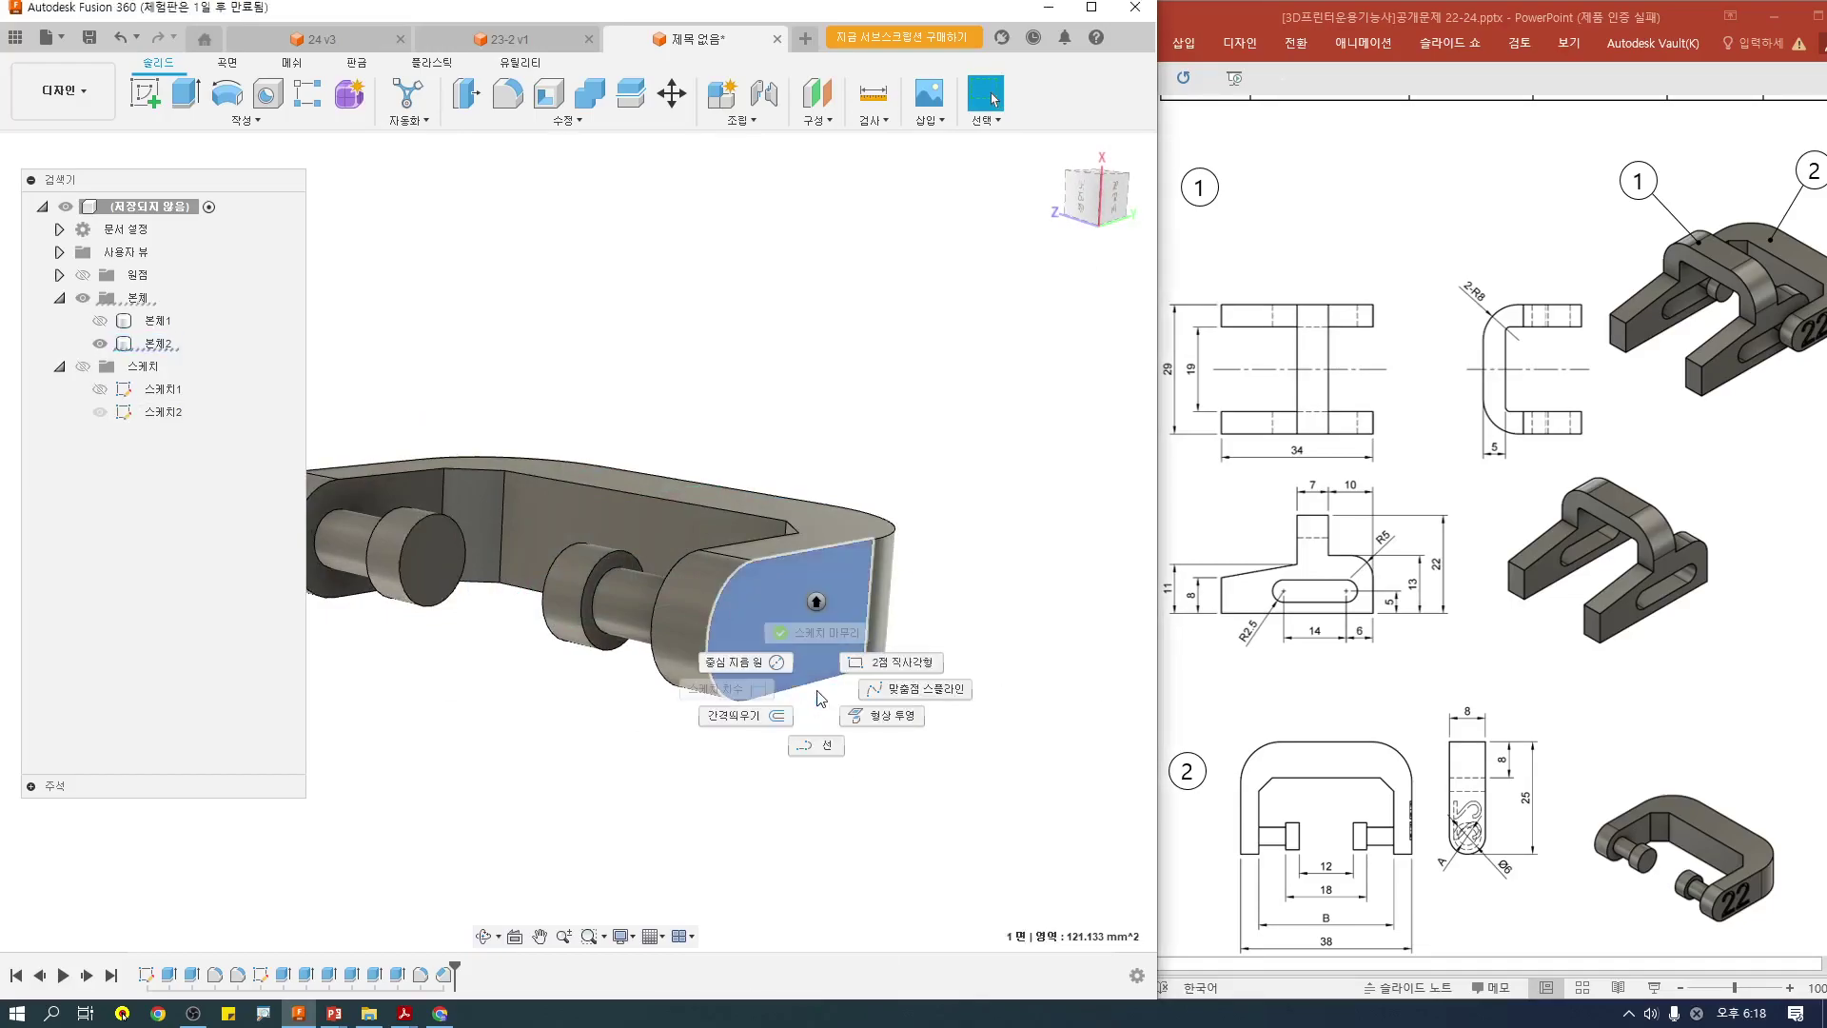
left_click(804, 757)
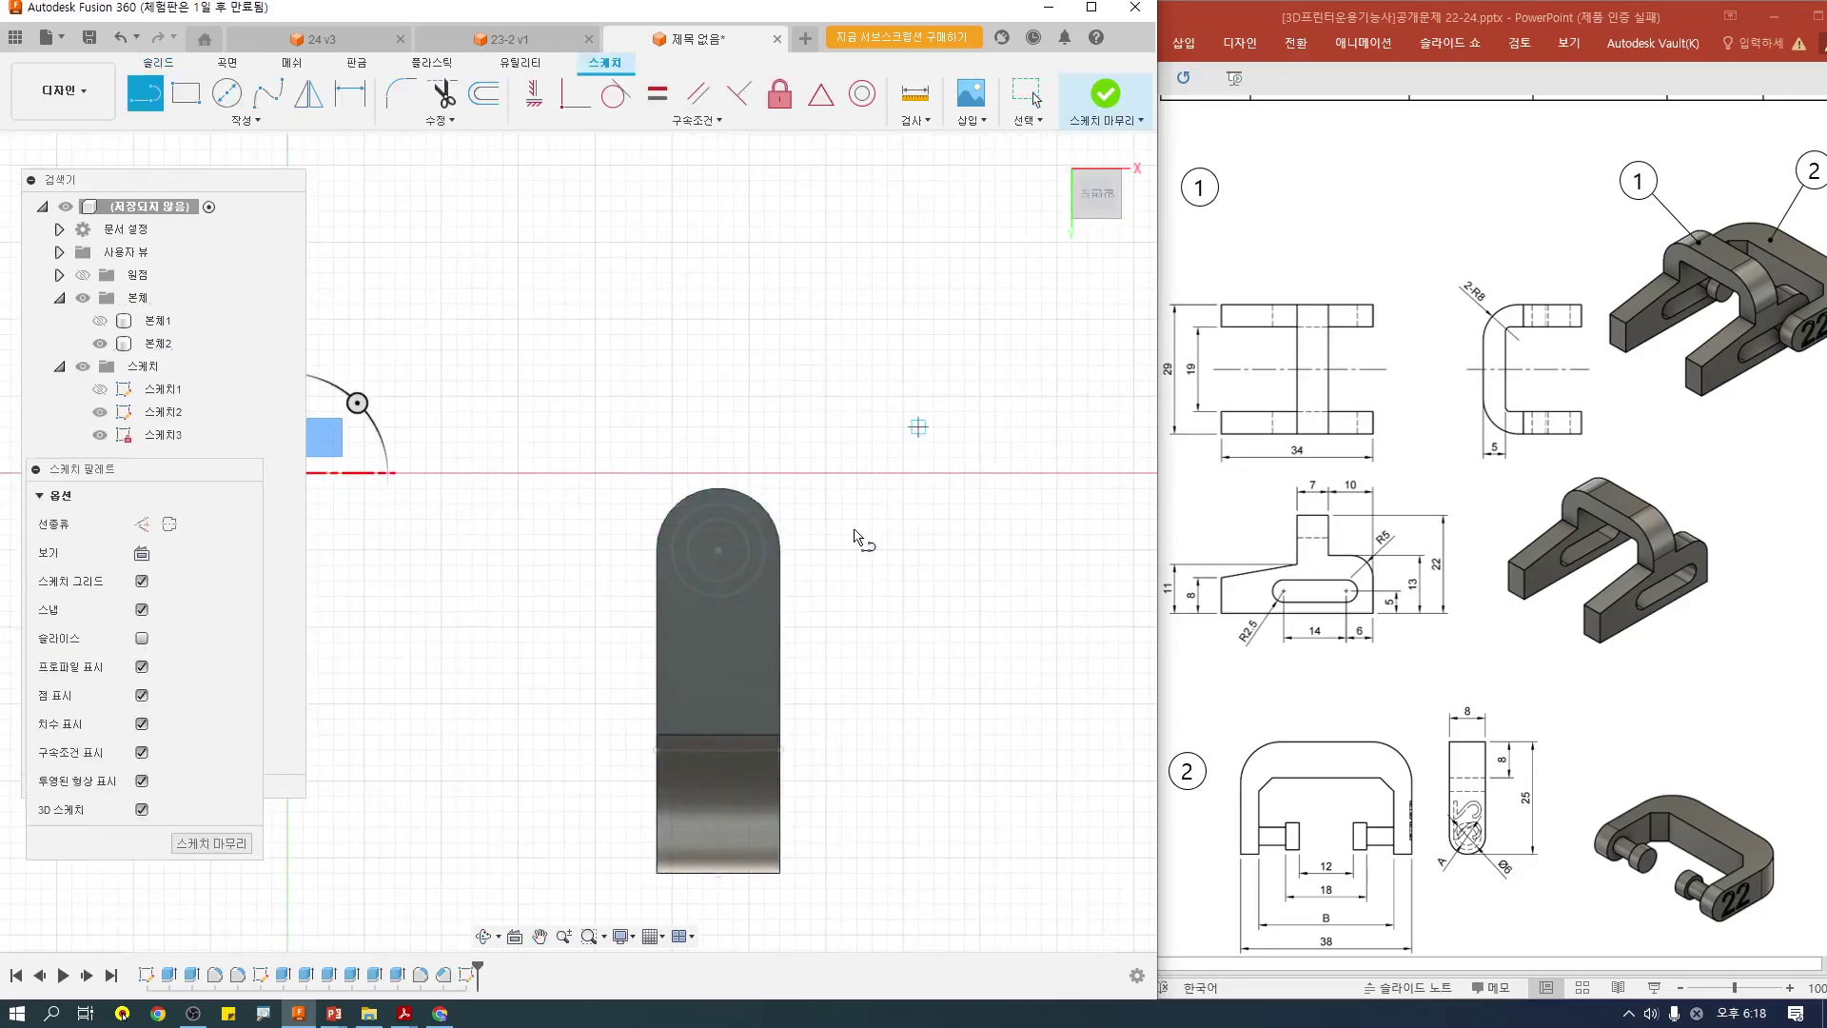
left_click(1120, 154)
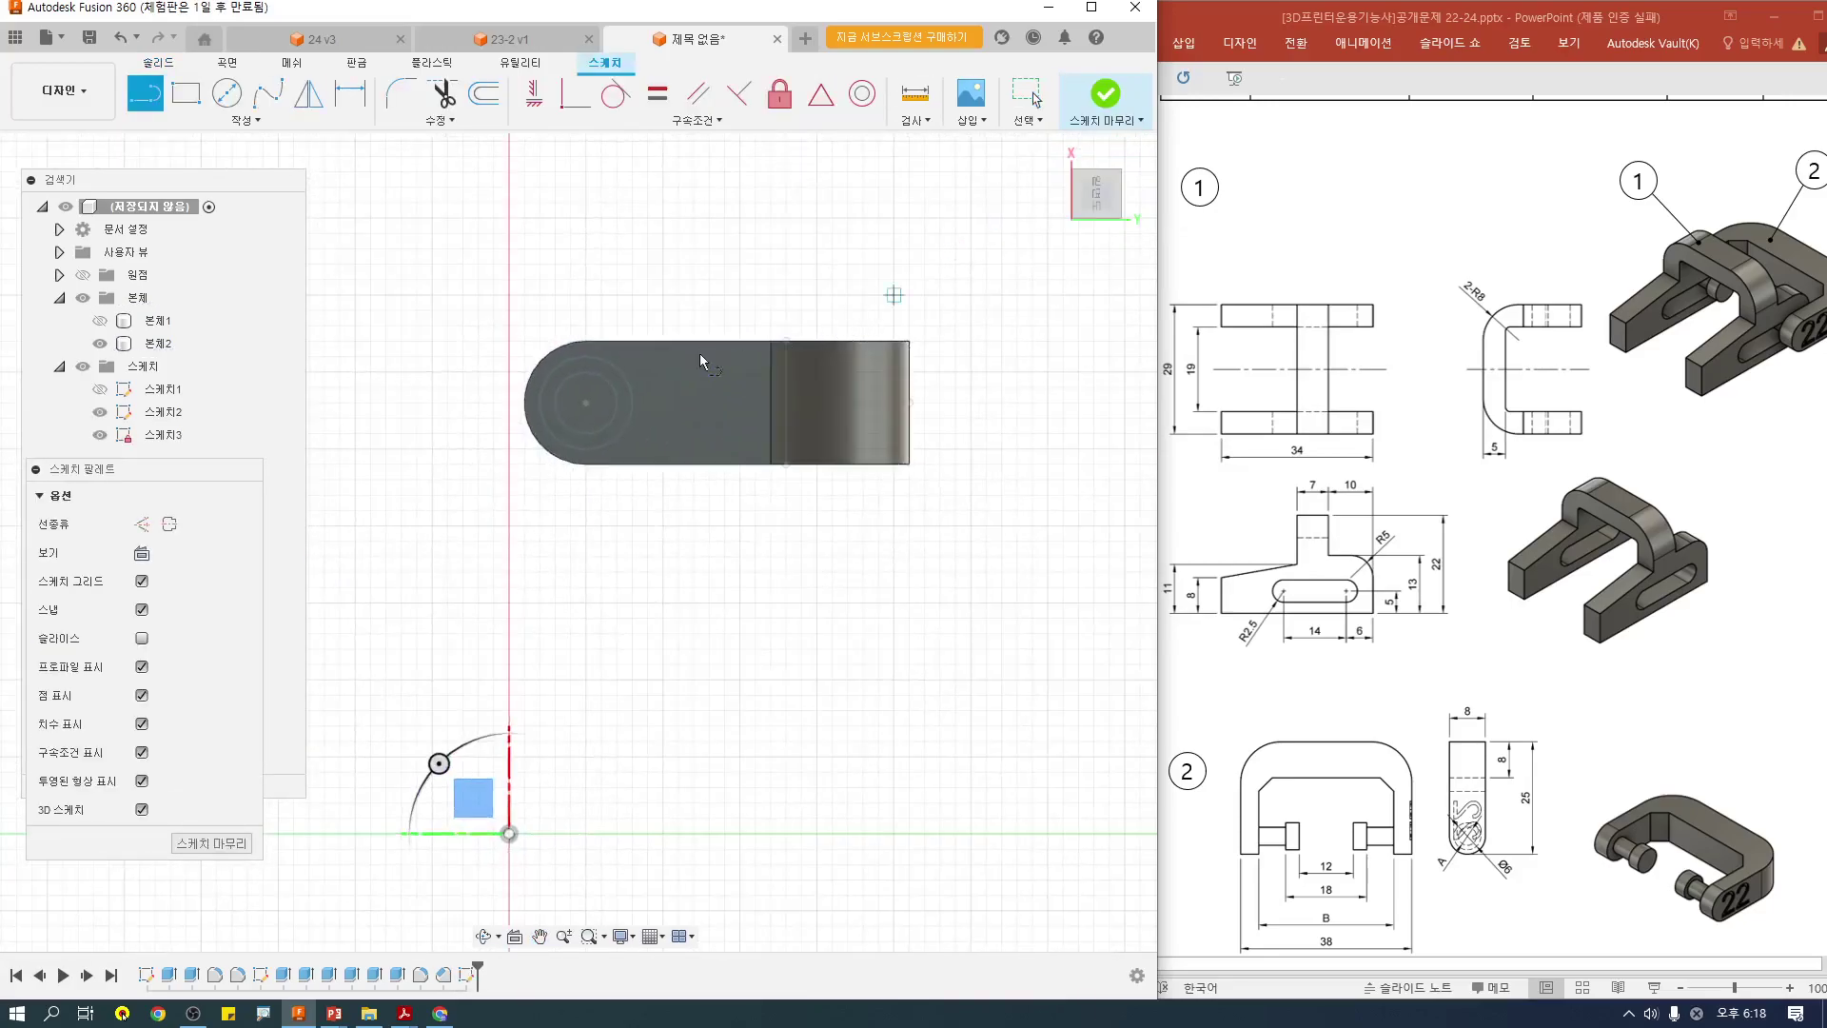
Step: Add a sketch text frame on the arm's outer face with the text 22
left_click(244, 120)
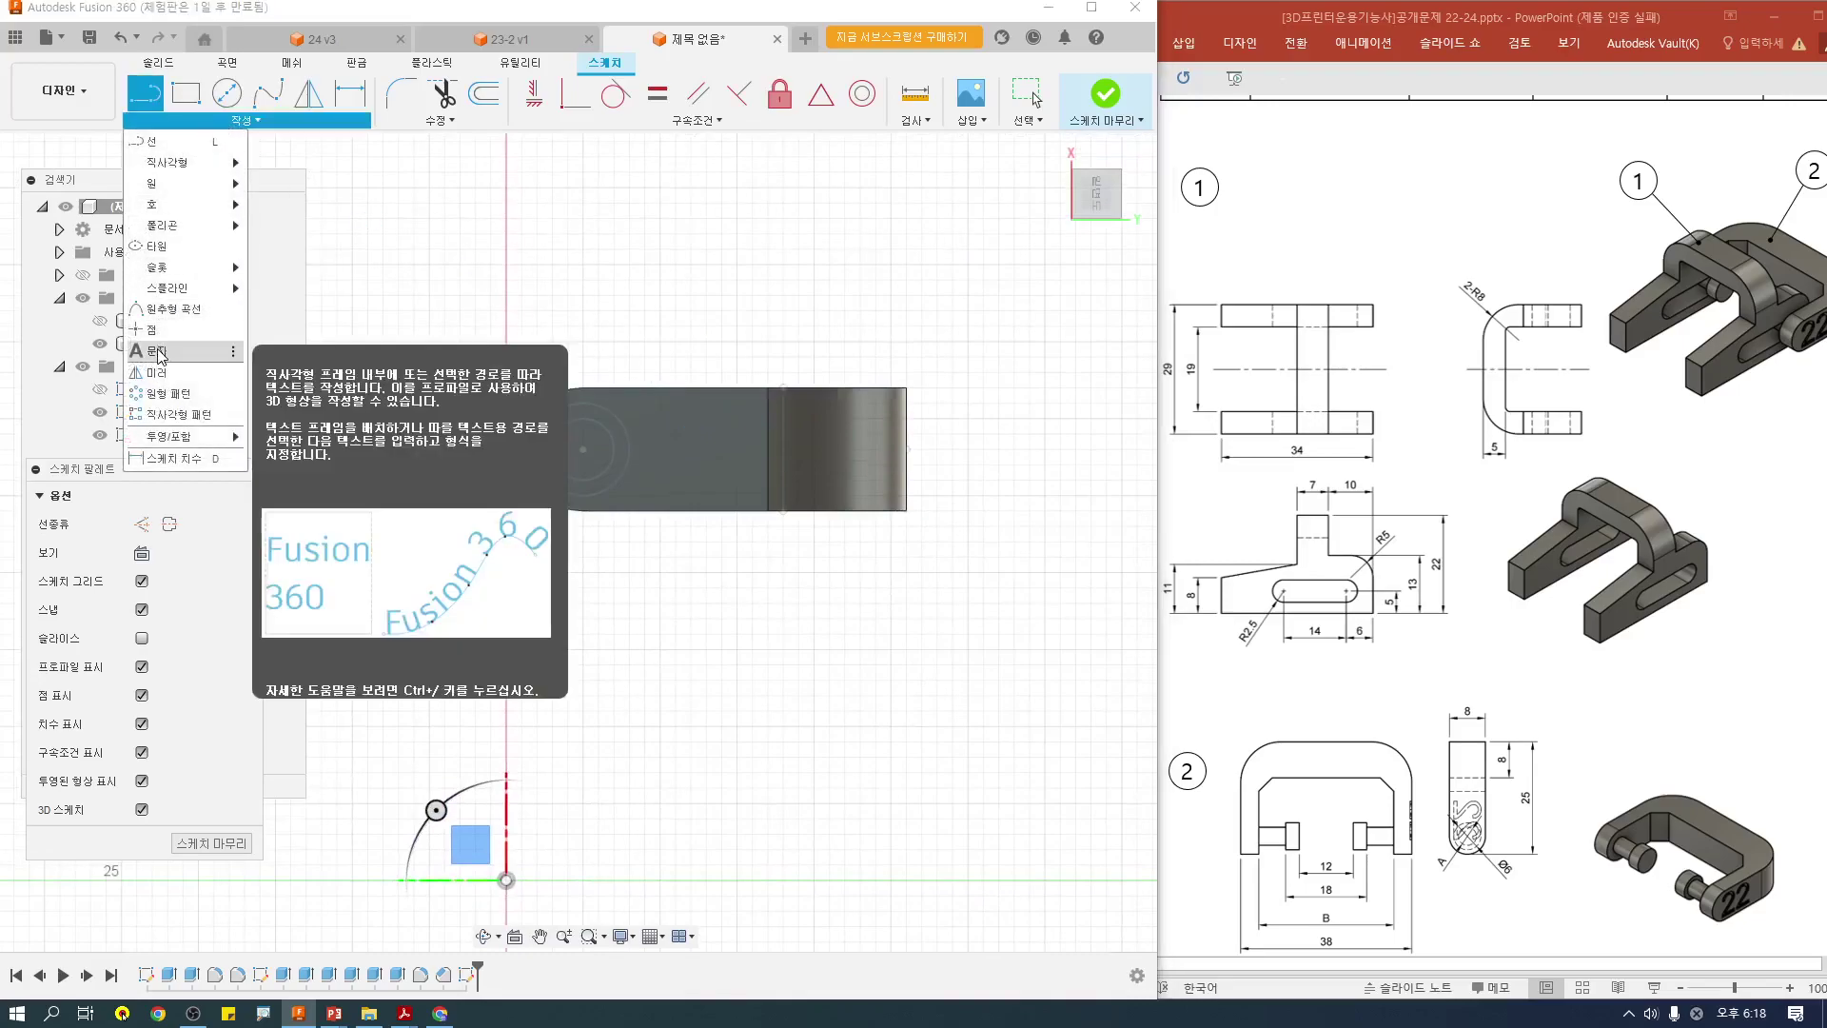
left_click(156, 352)
key("Escape")
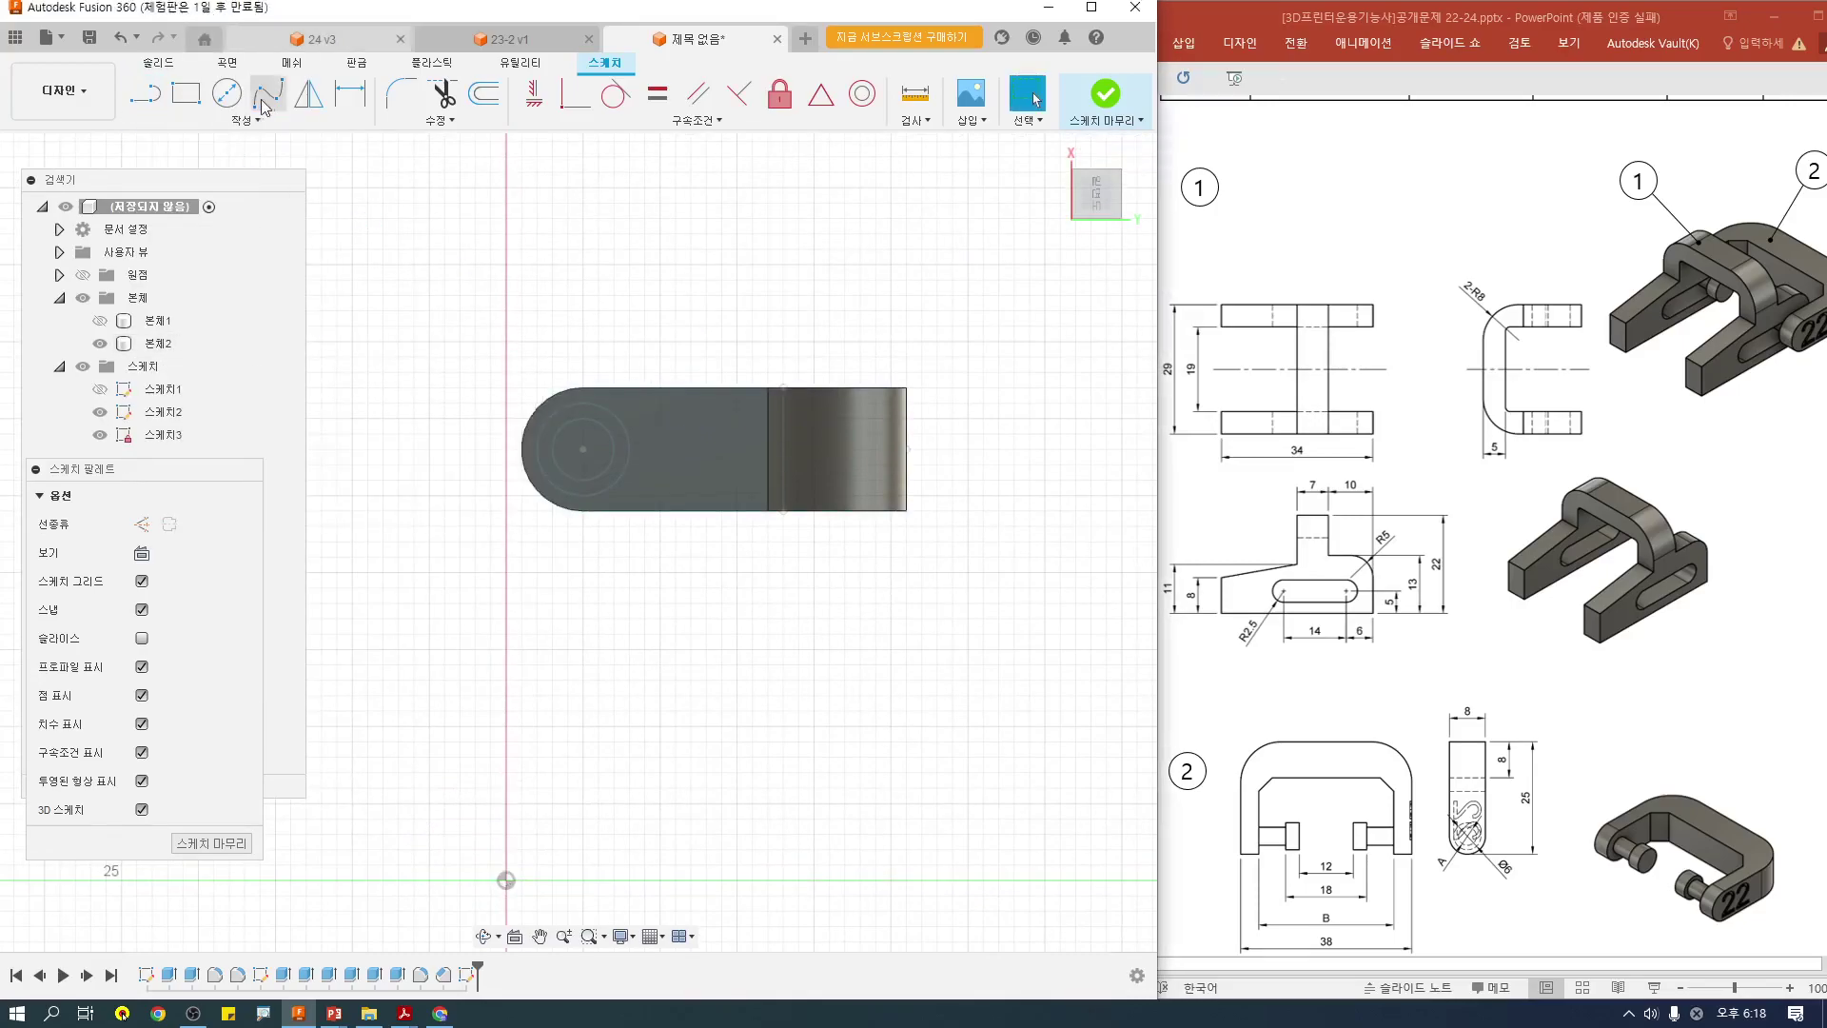
left_click(248, 121)
left_click(196, 347)
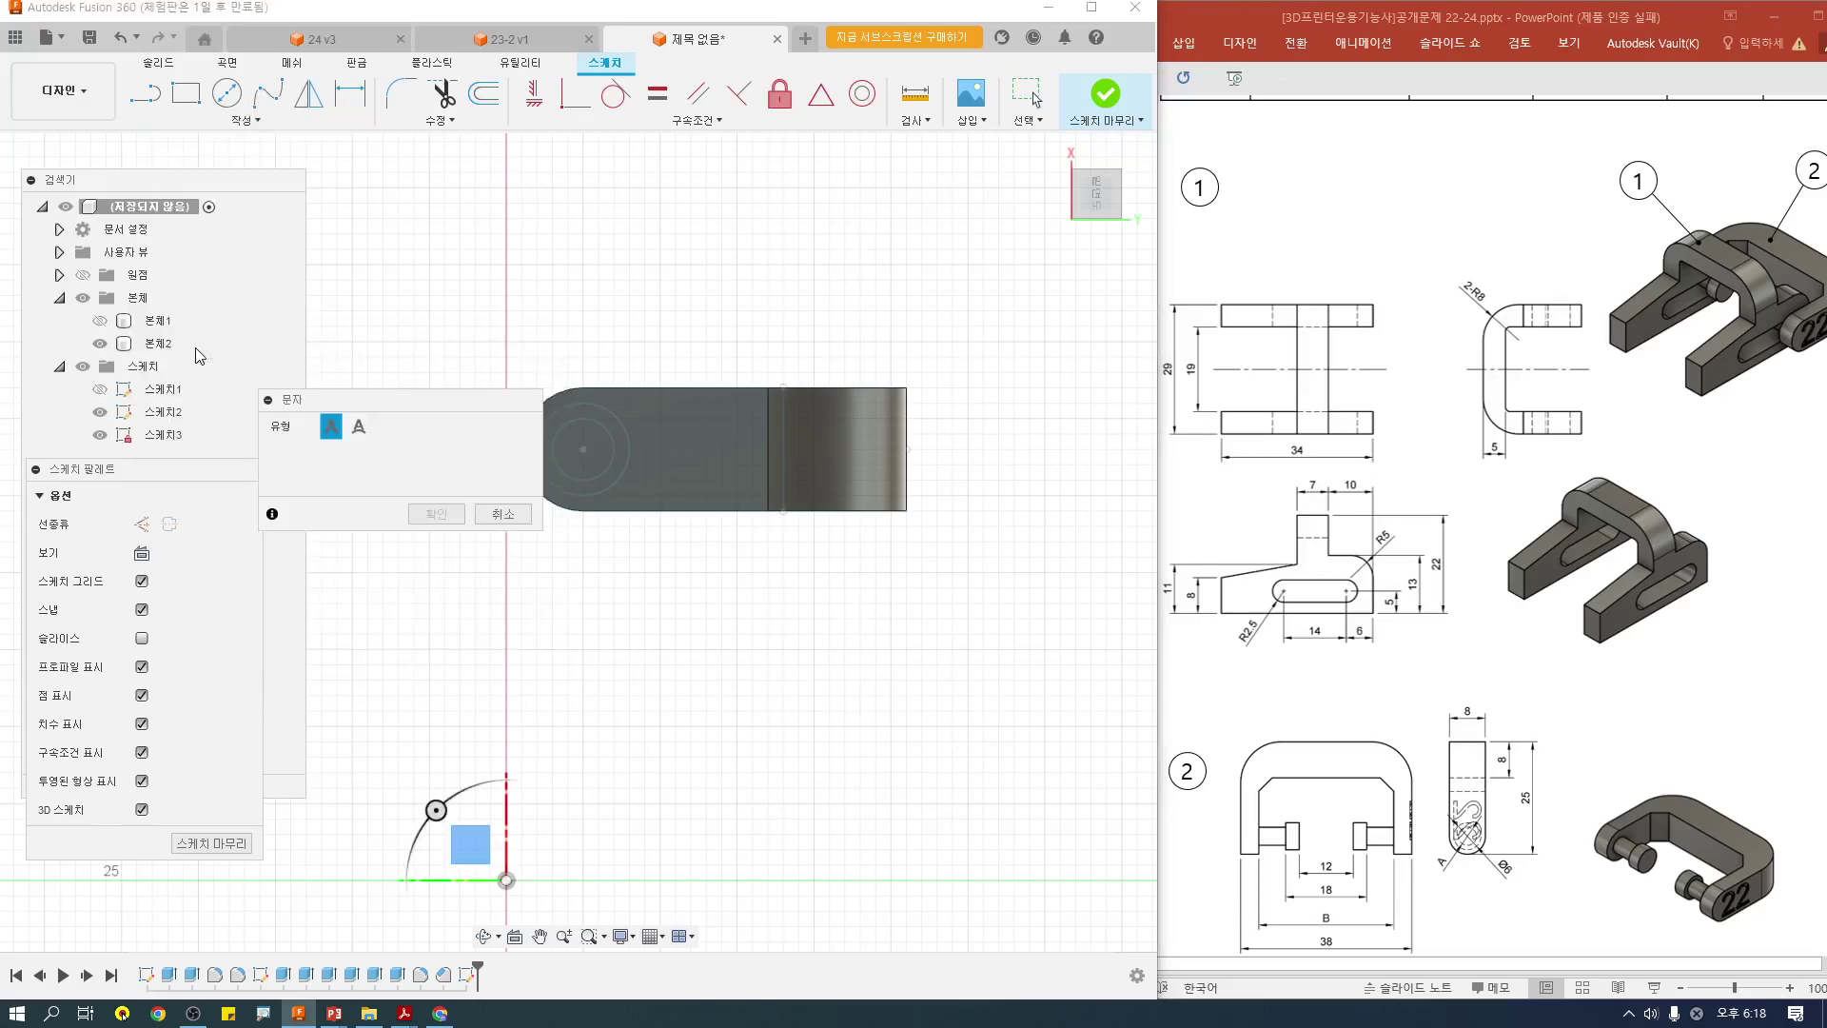
left_click(613, 404)
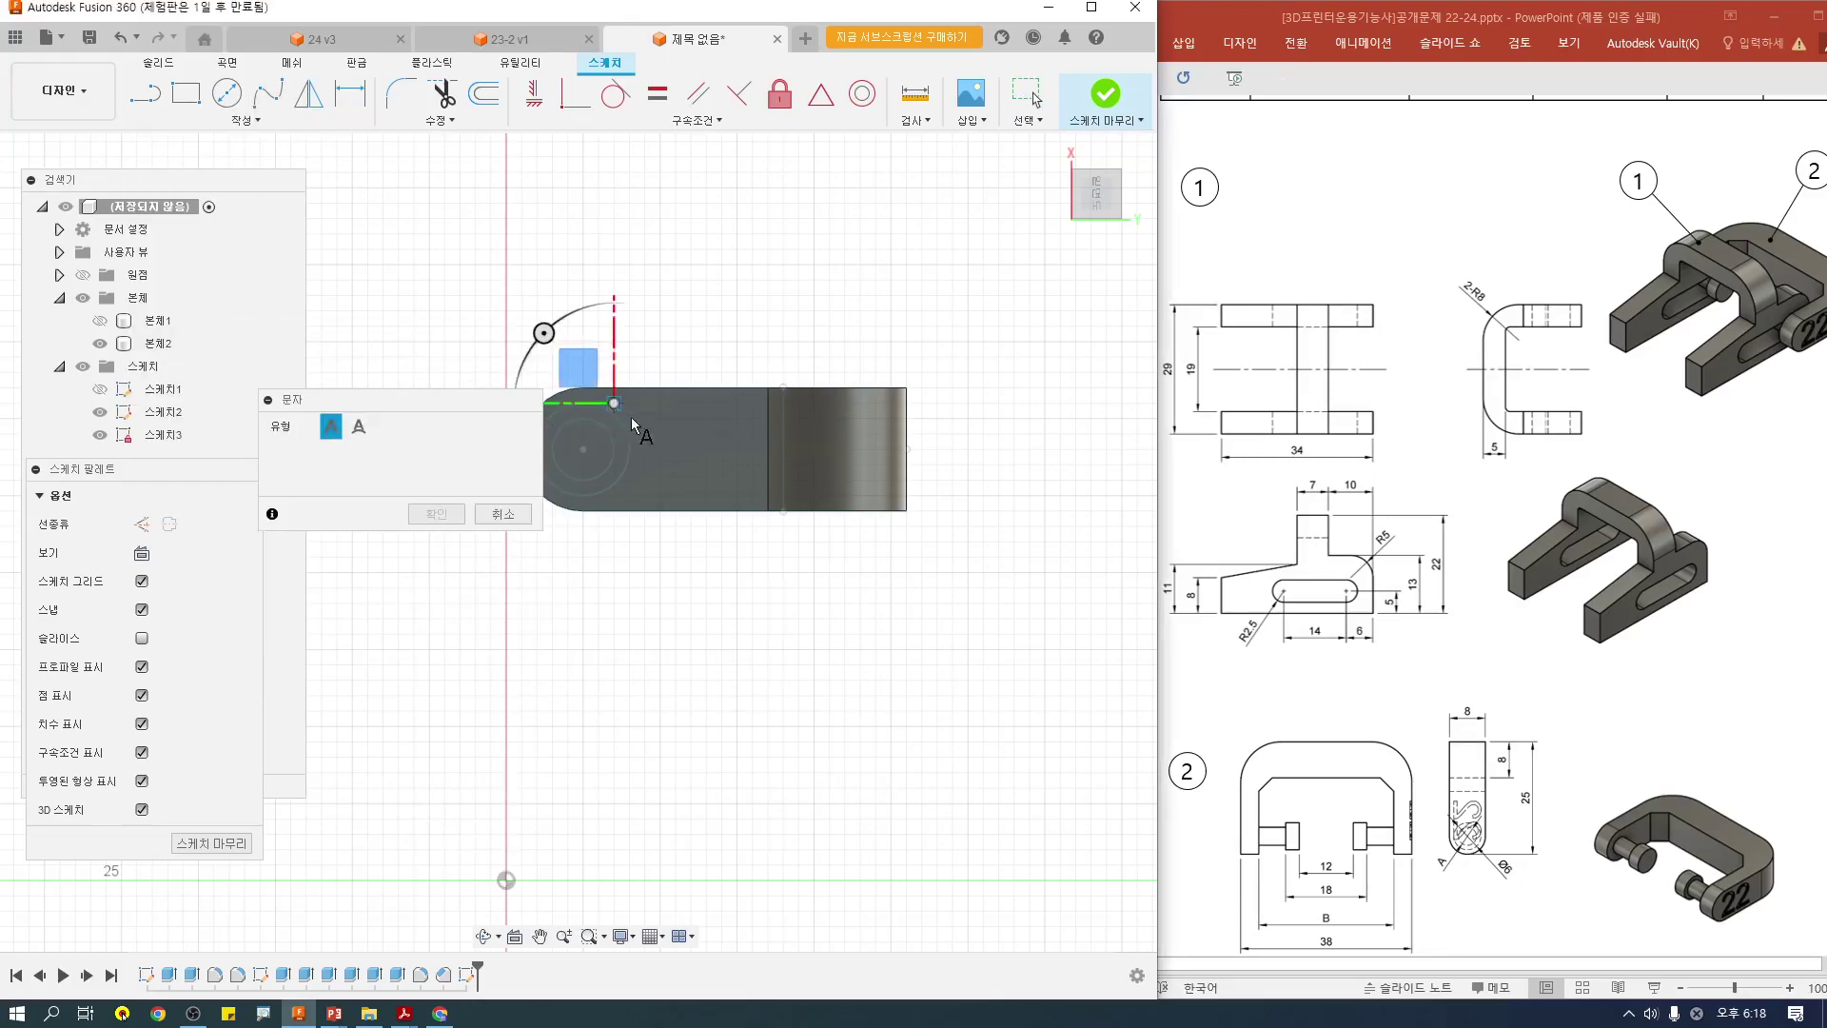
left_click(737, 495)
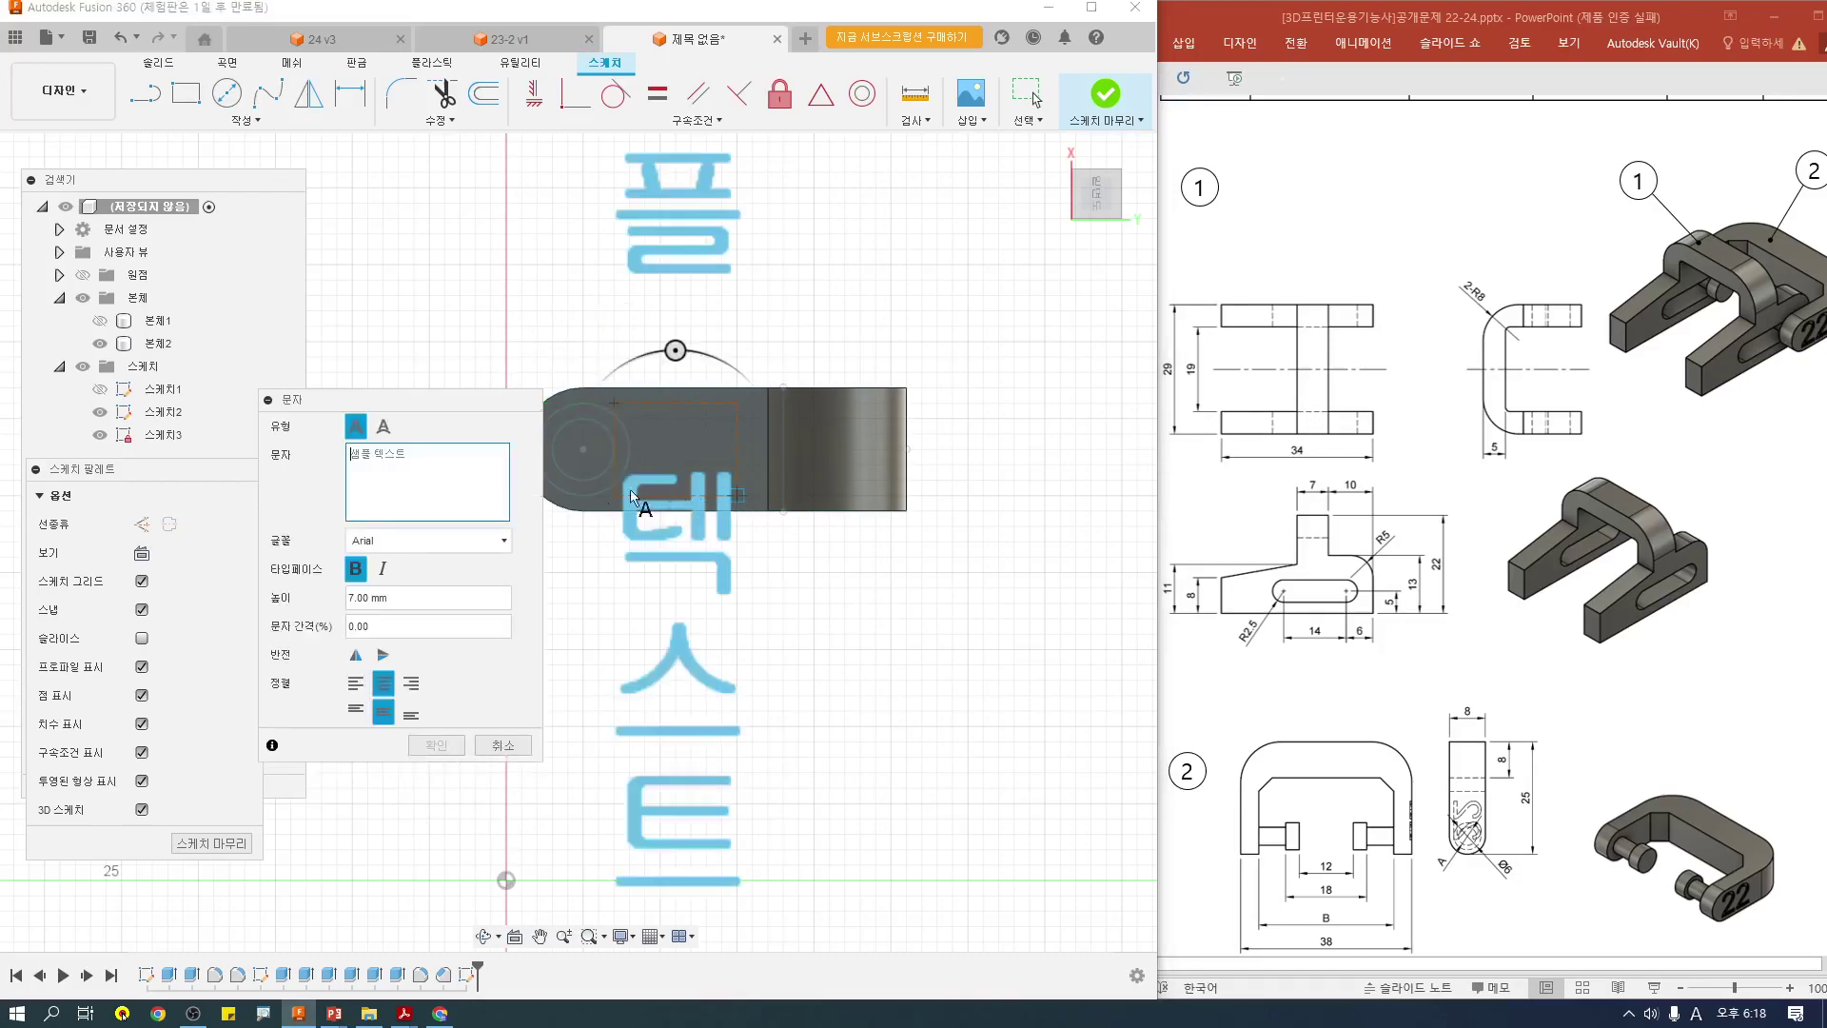
type("22")
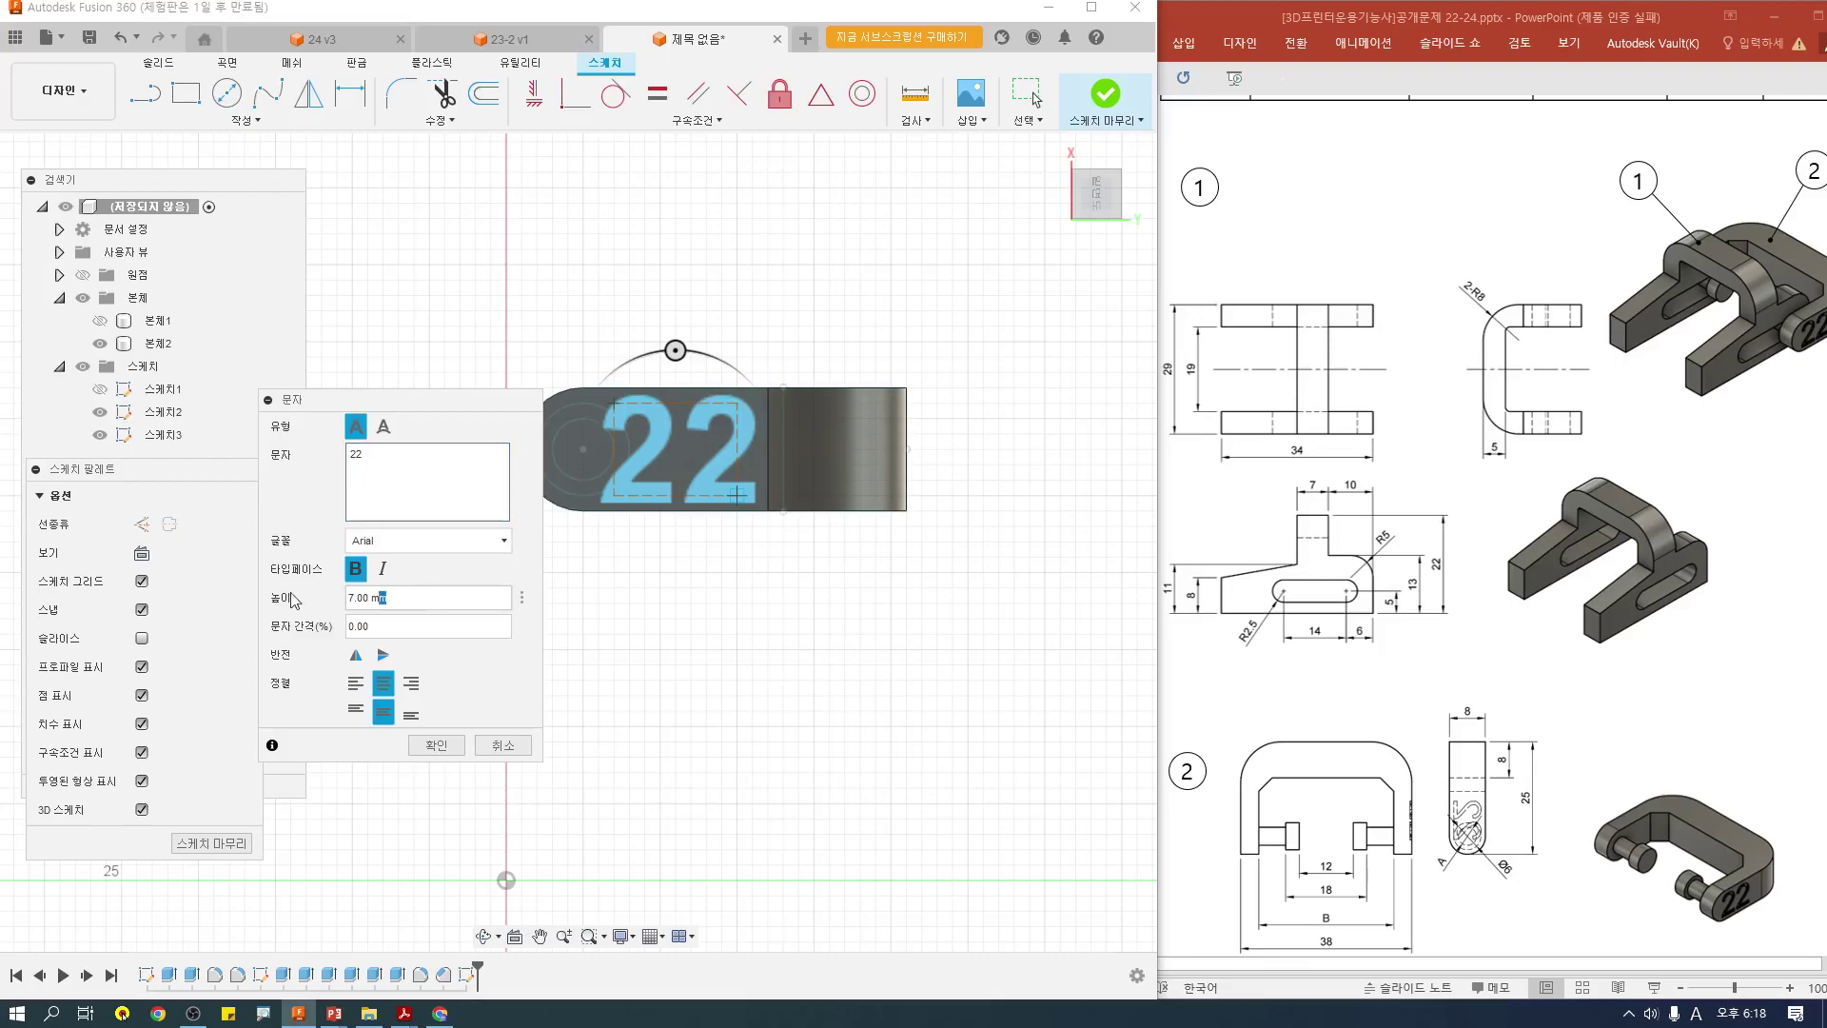
Step: Set the height of the 22 text to 6 mm and finish the sketch
left_click(354, 597)
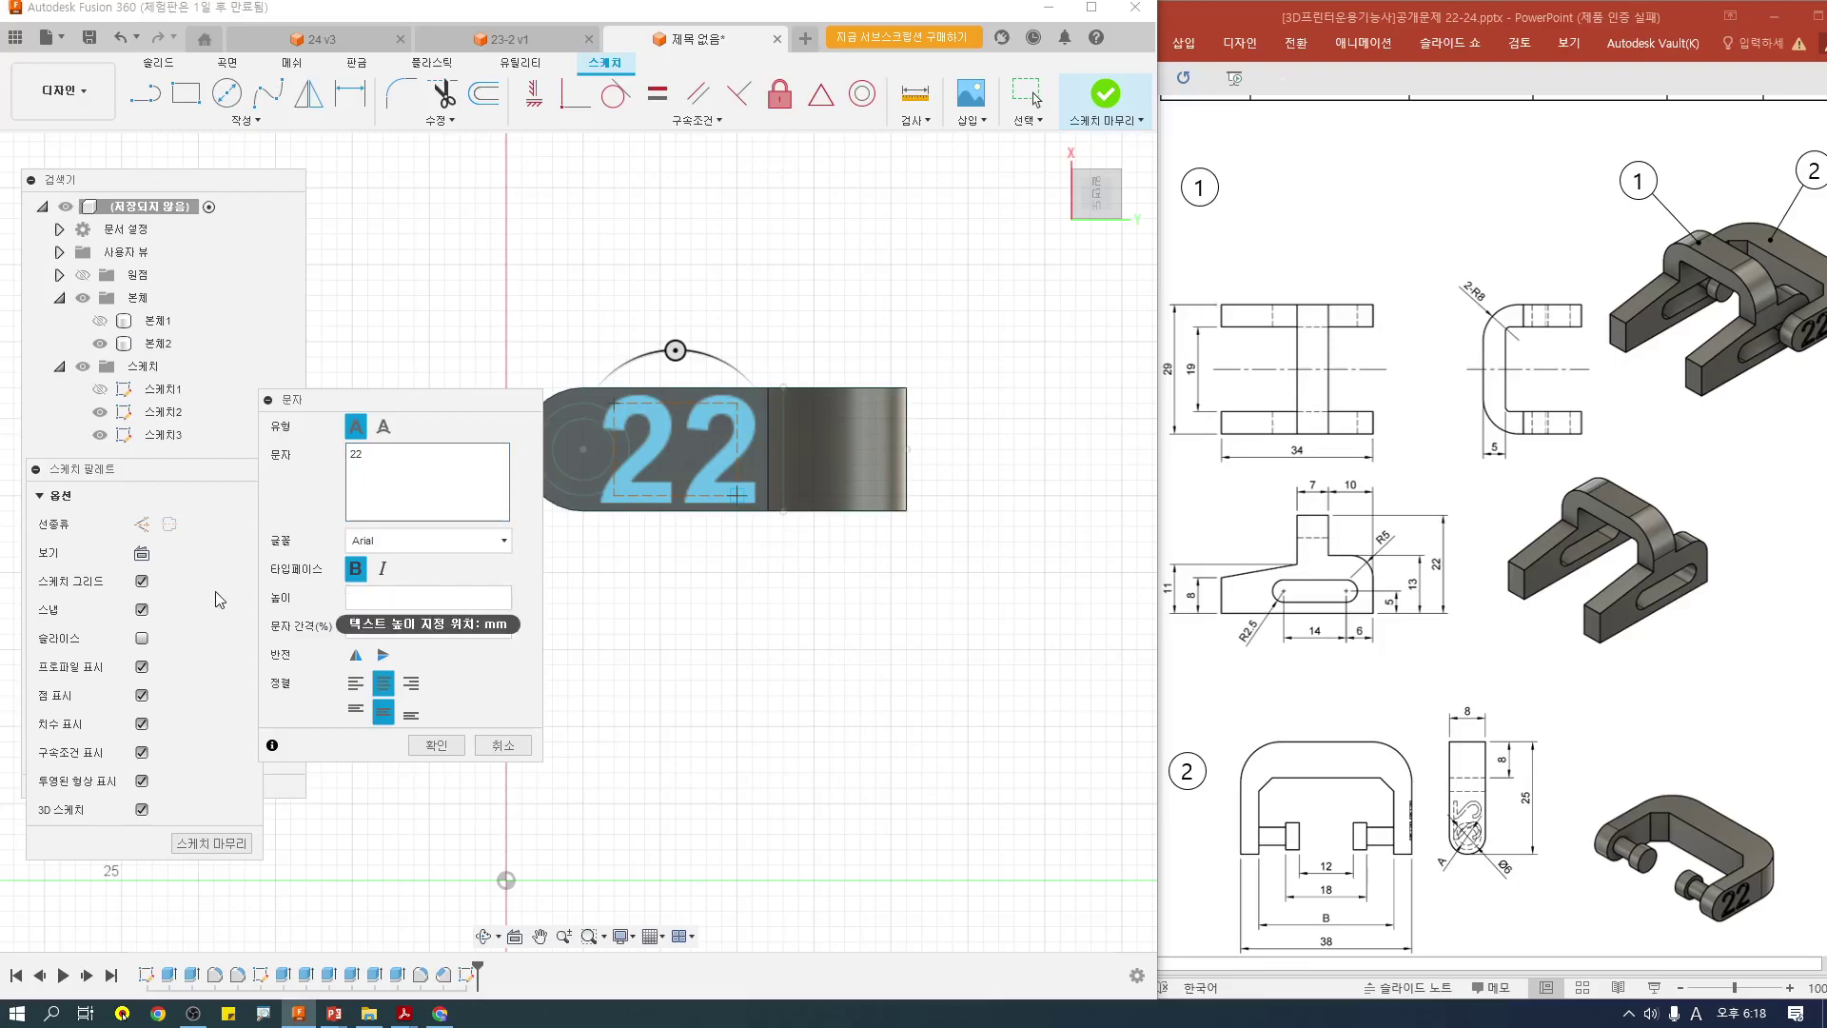
type("9")
key("BackSpace")
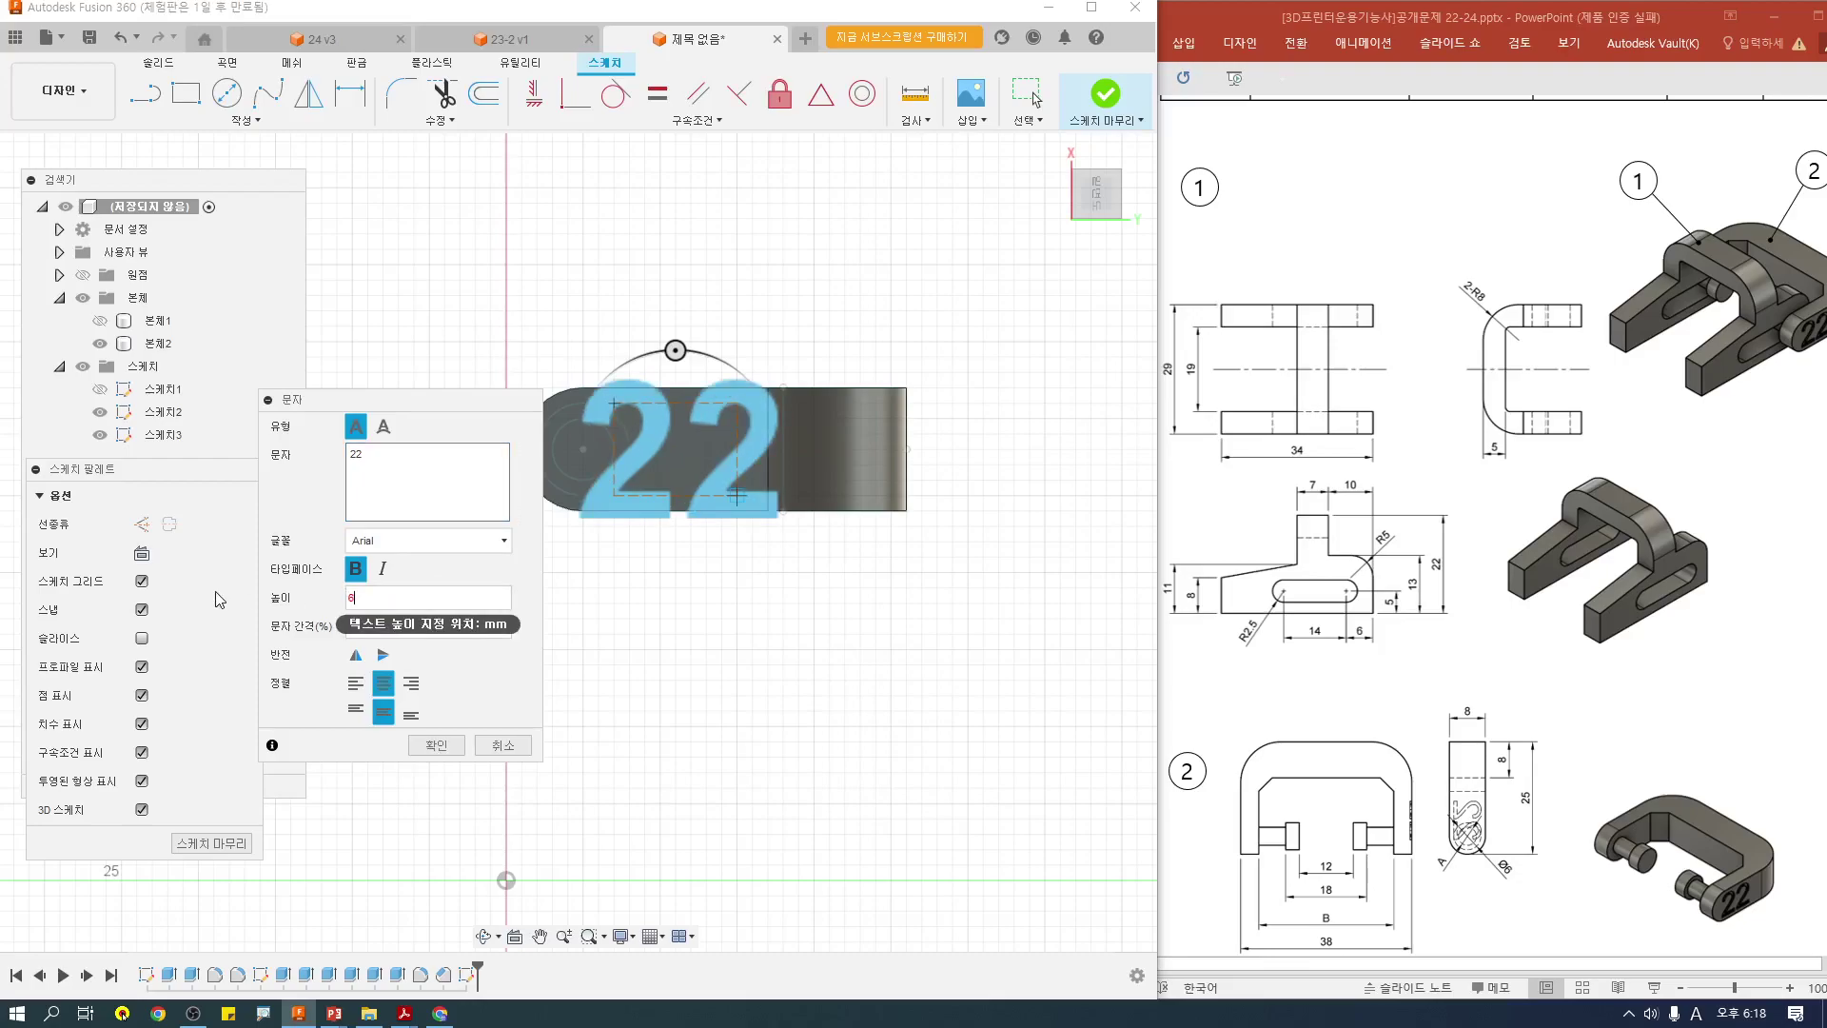
left_click(434, 746)
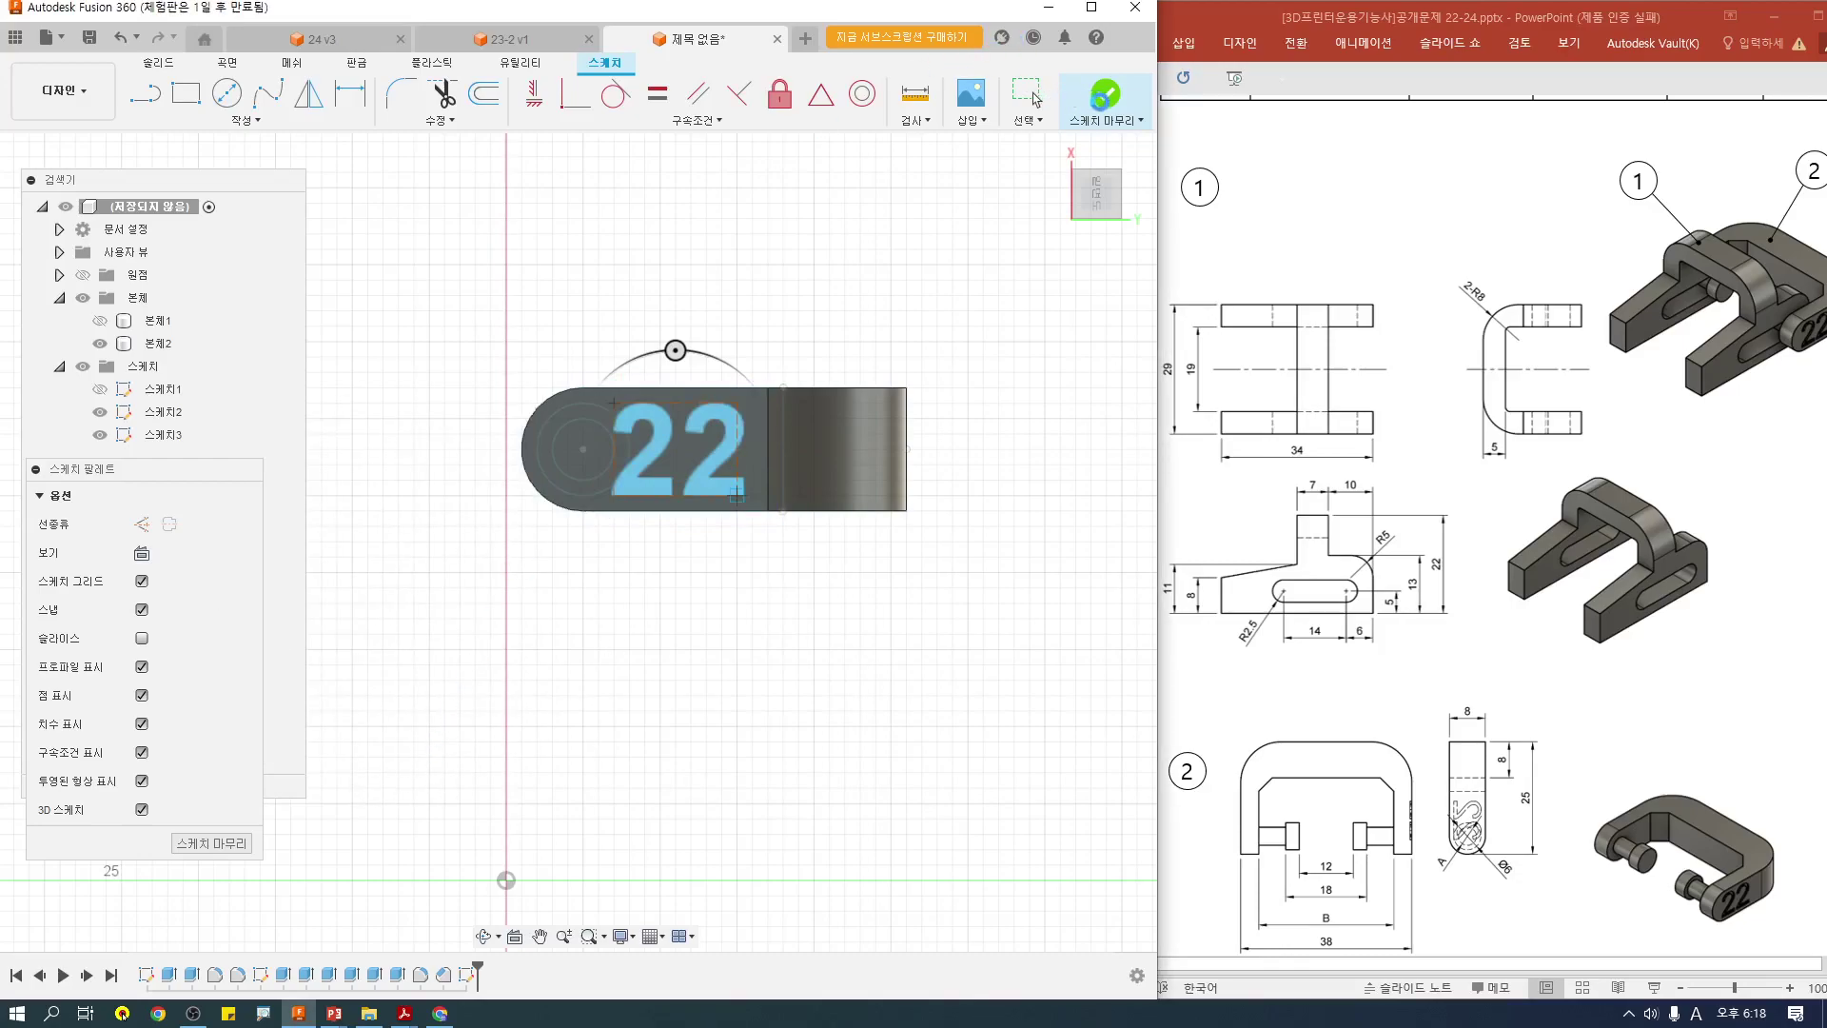
left_click(1105, 95)
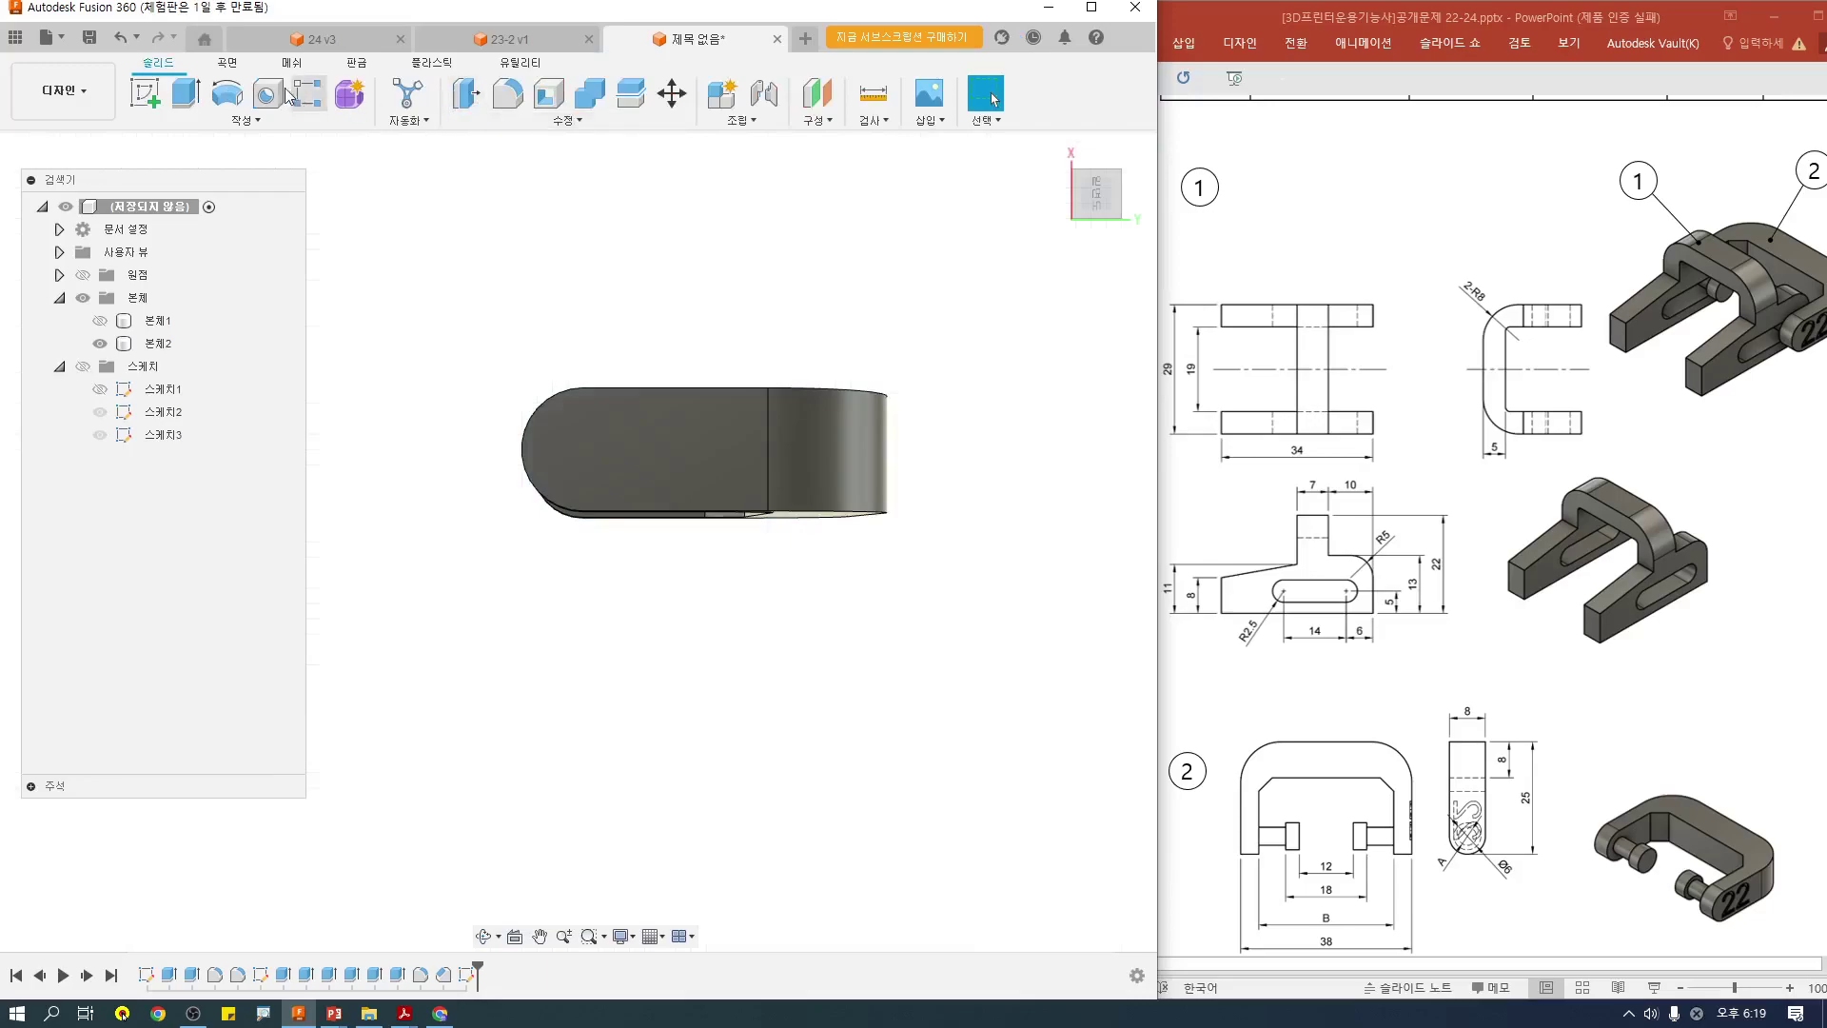
Step: Show the sketches again and engrave the 22 text into the arm's face with a -0.4 mm cut extrusion
left_click(191, 93)
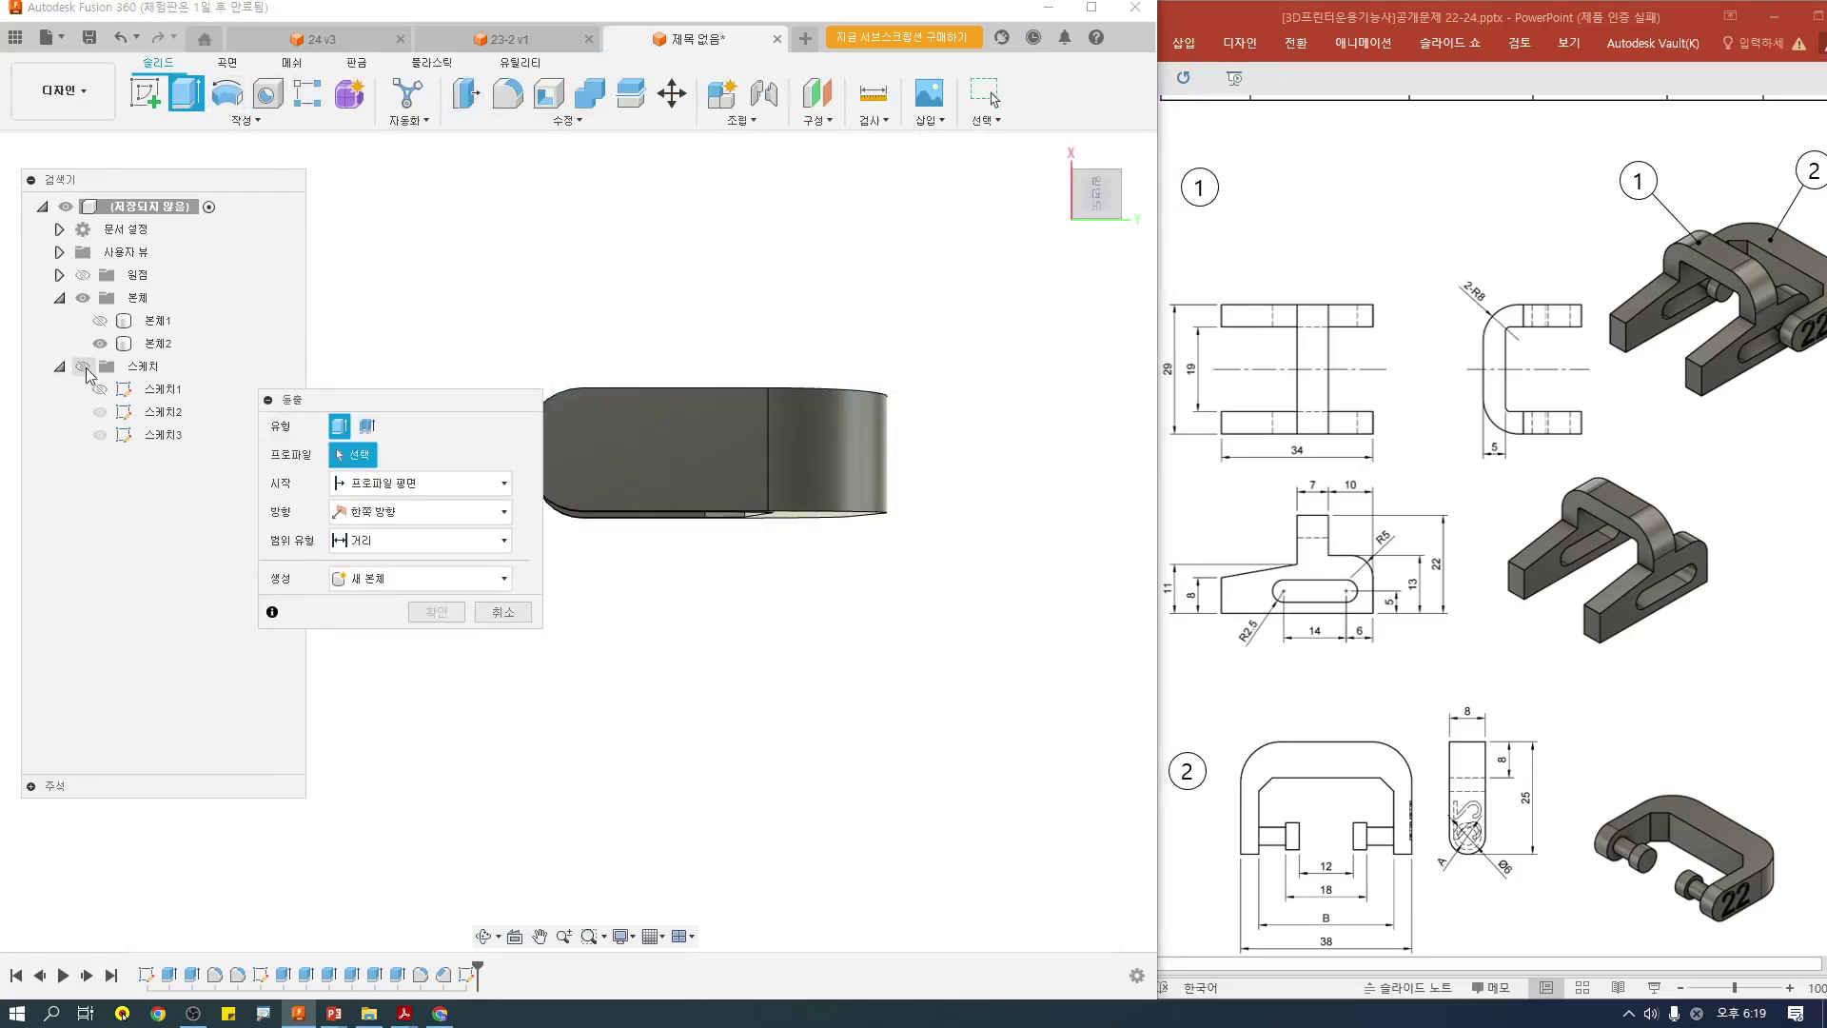
key("Escape")
left_click(83, 366)
key("F6")
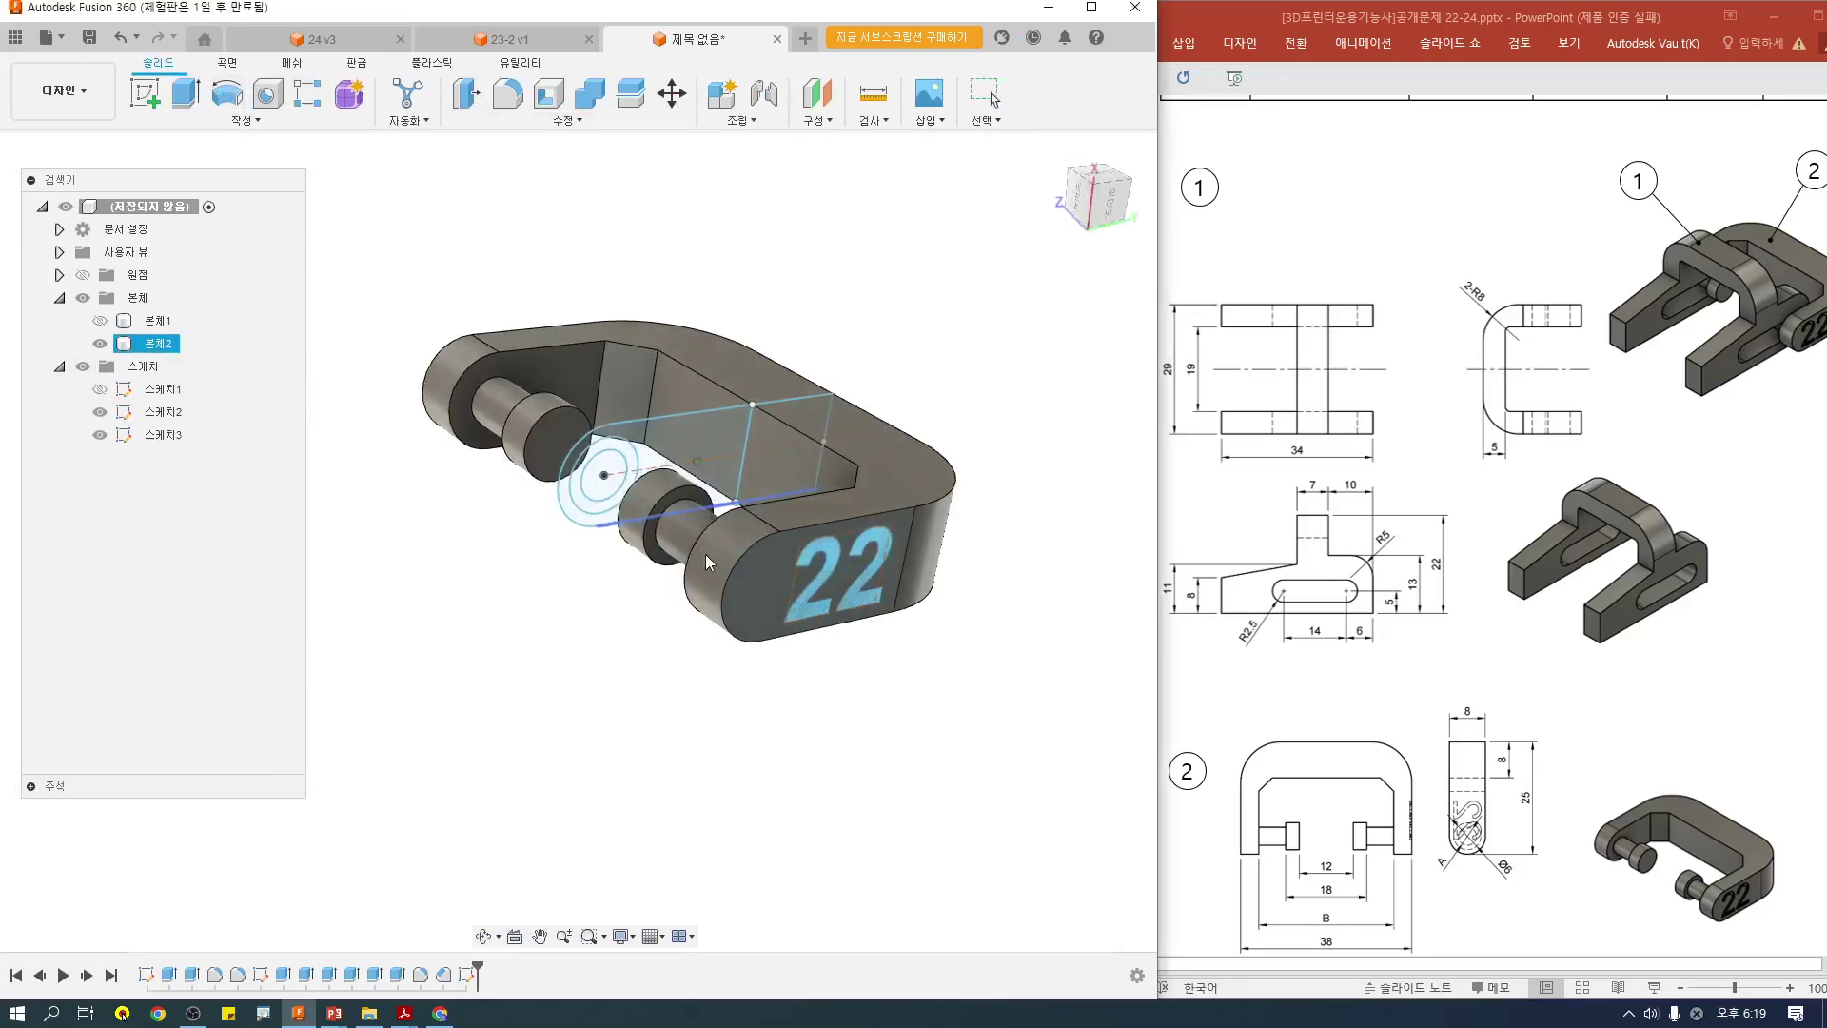
left_click(198, 99)
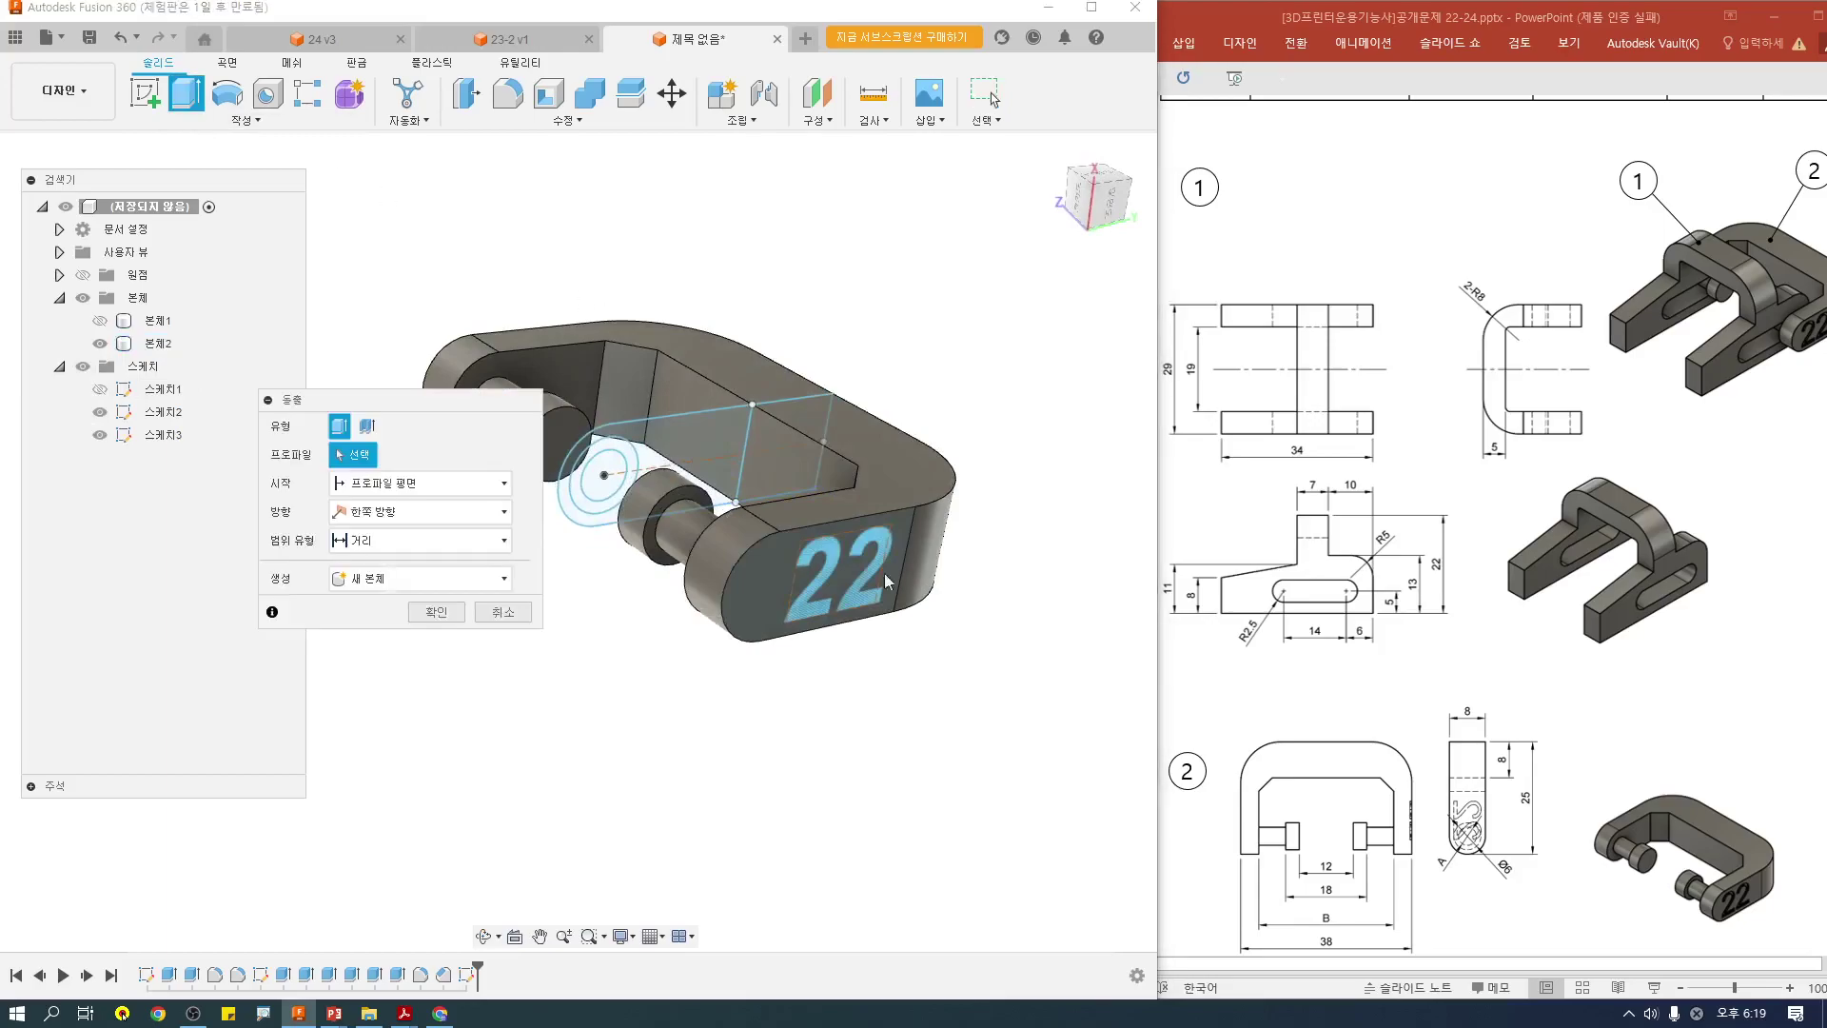
left_click(830, 569)
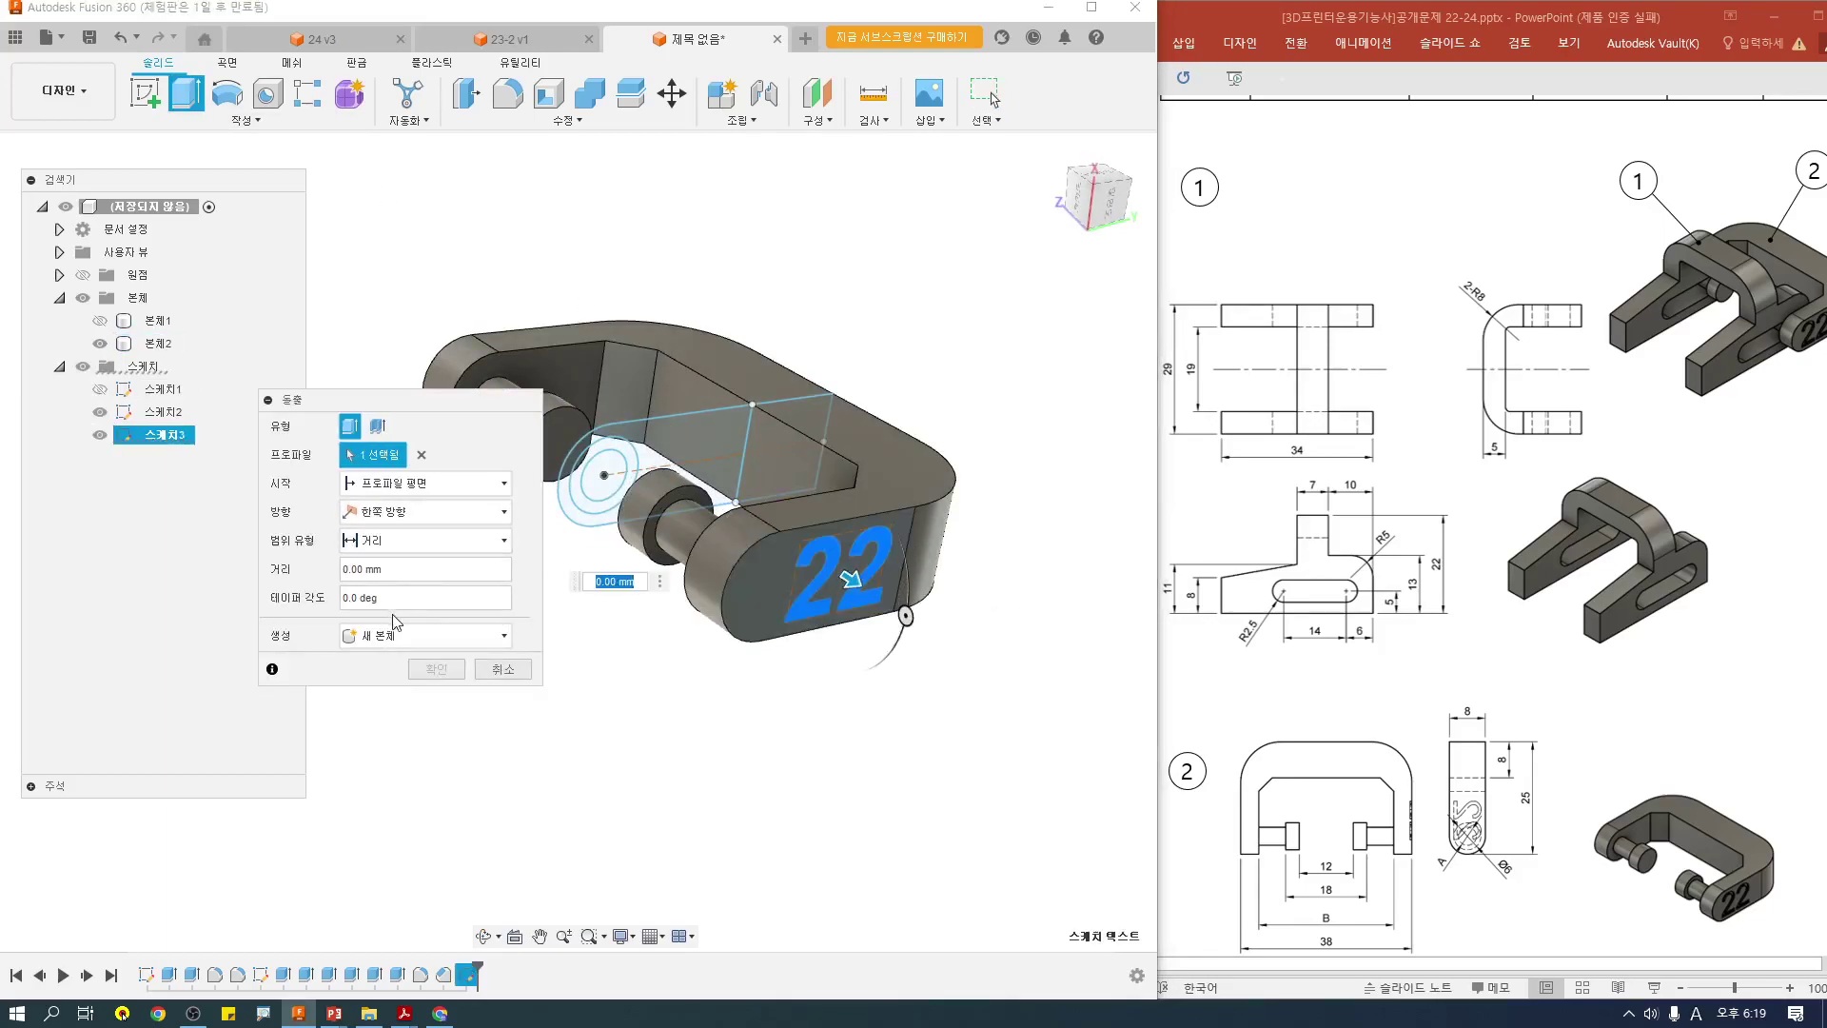
left_click(400, 571)
left_click_drag(400, 575, 222, 562)
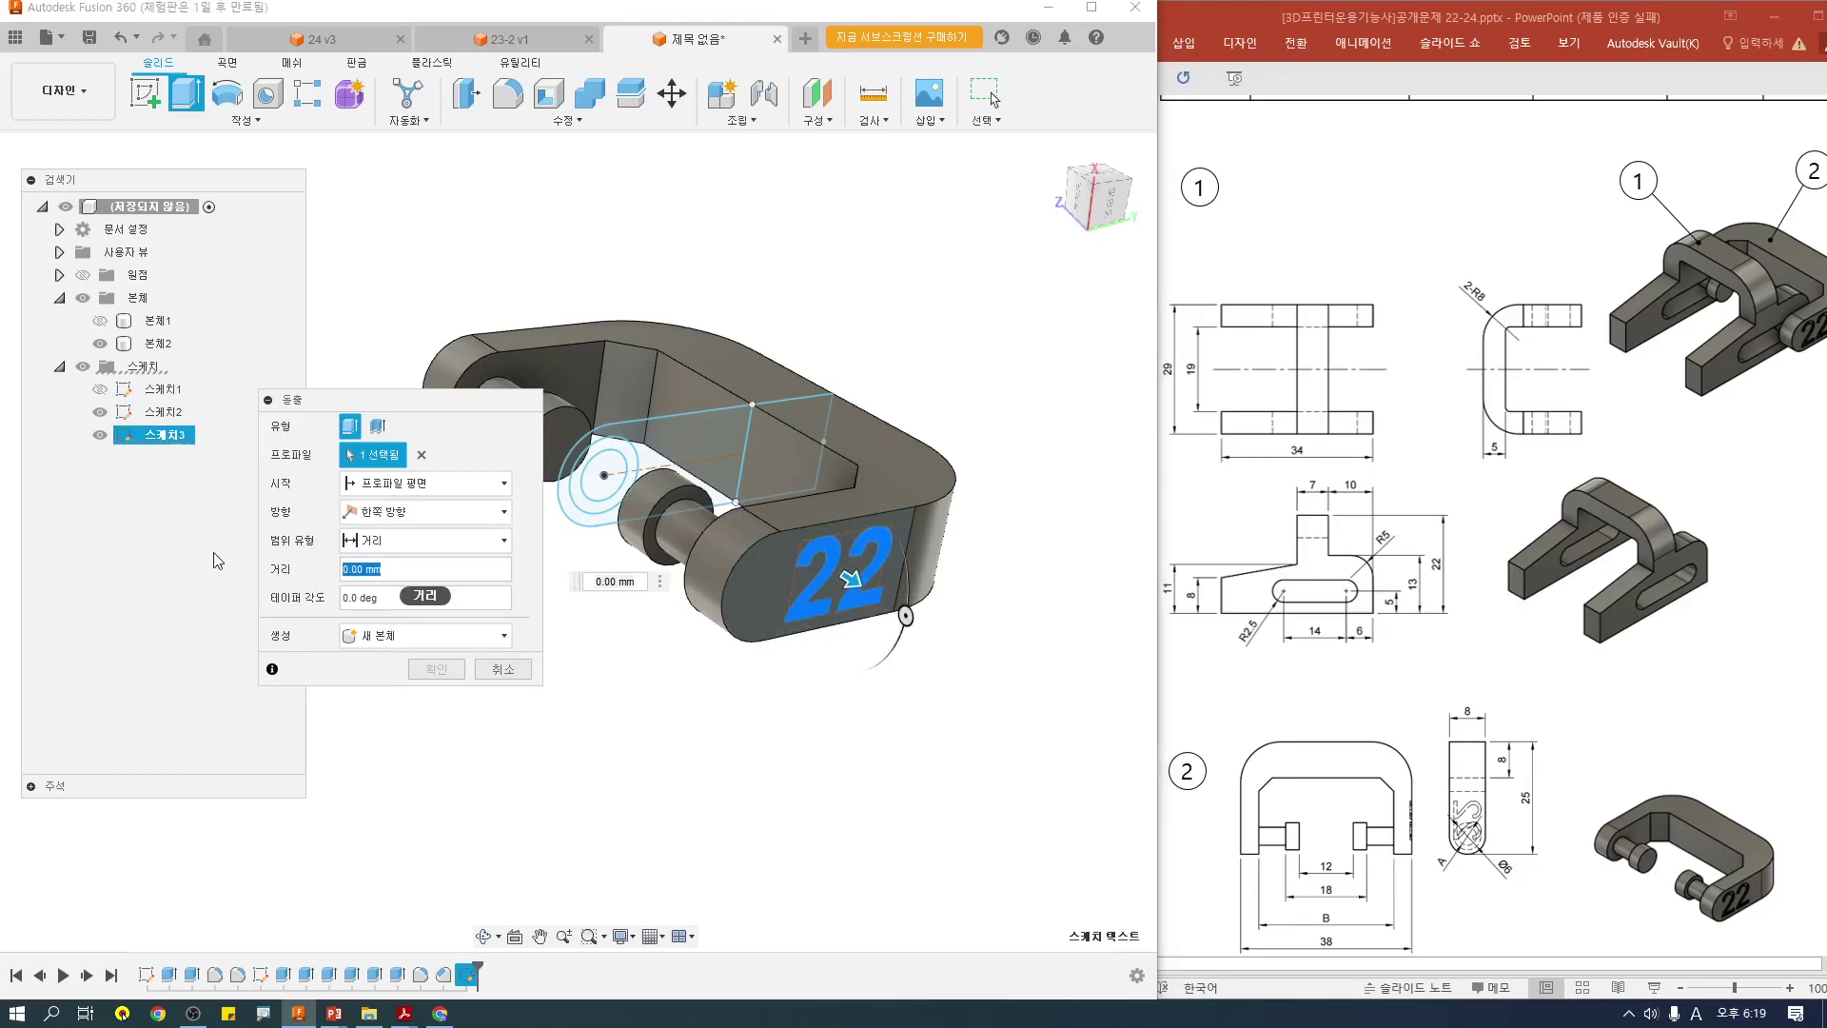
key("Return")
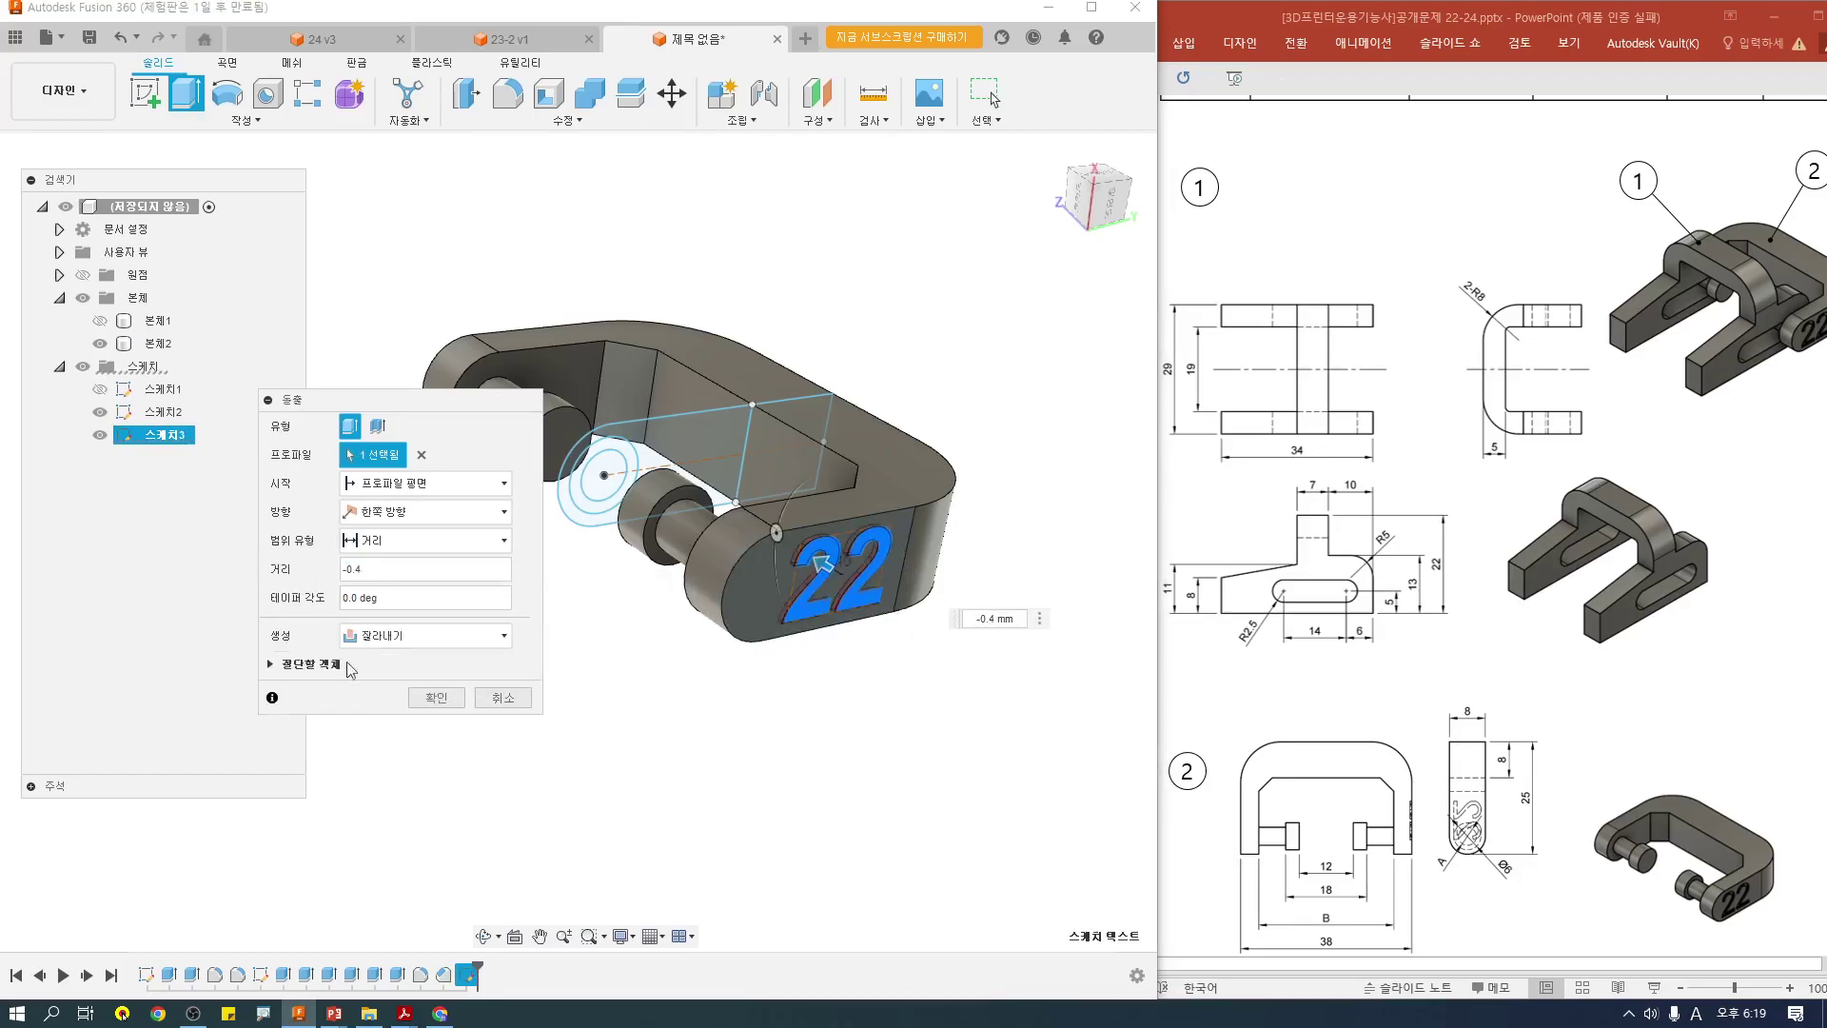
left_click(433, 699)
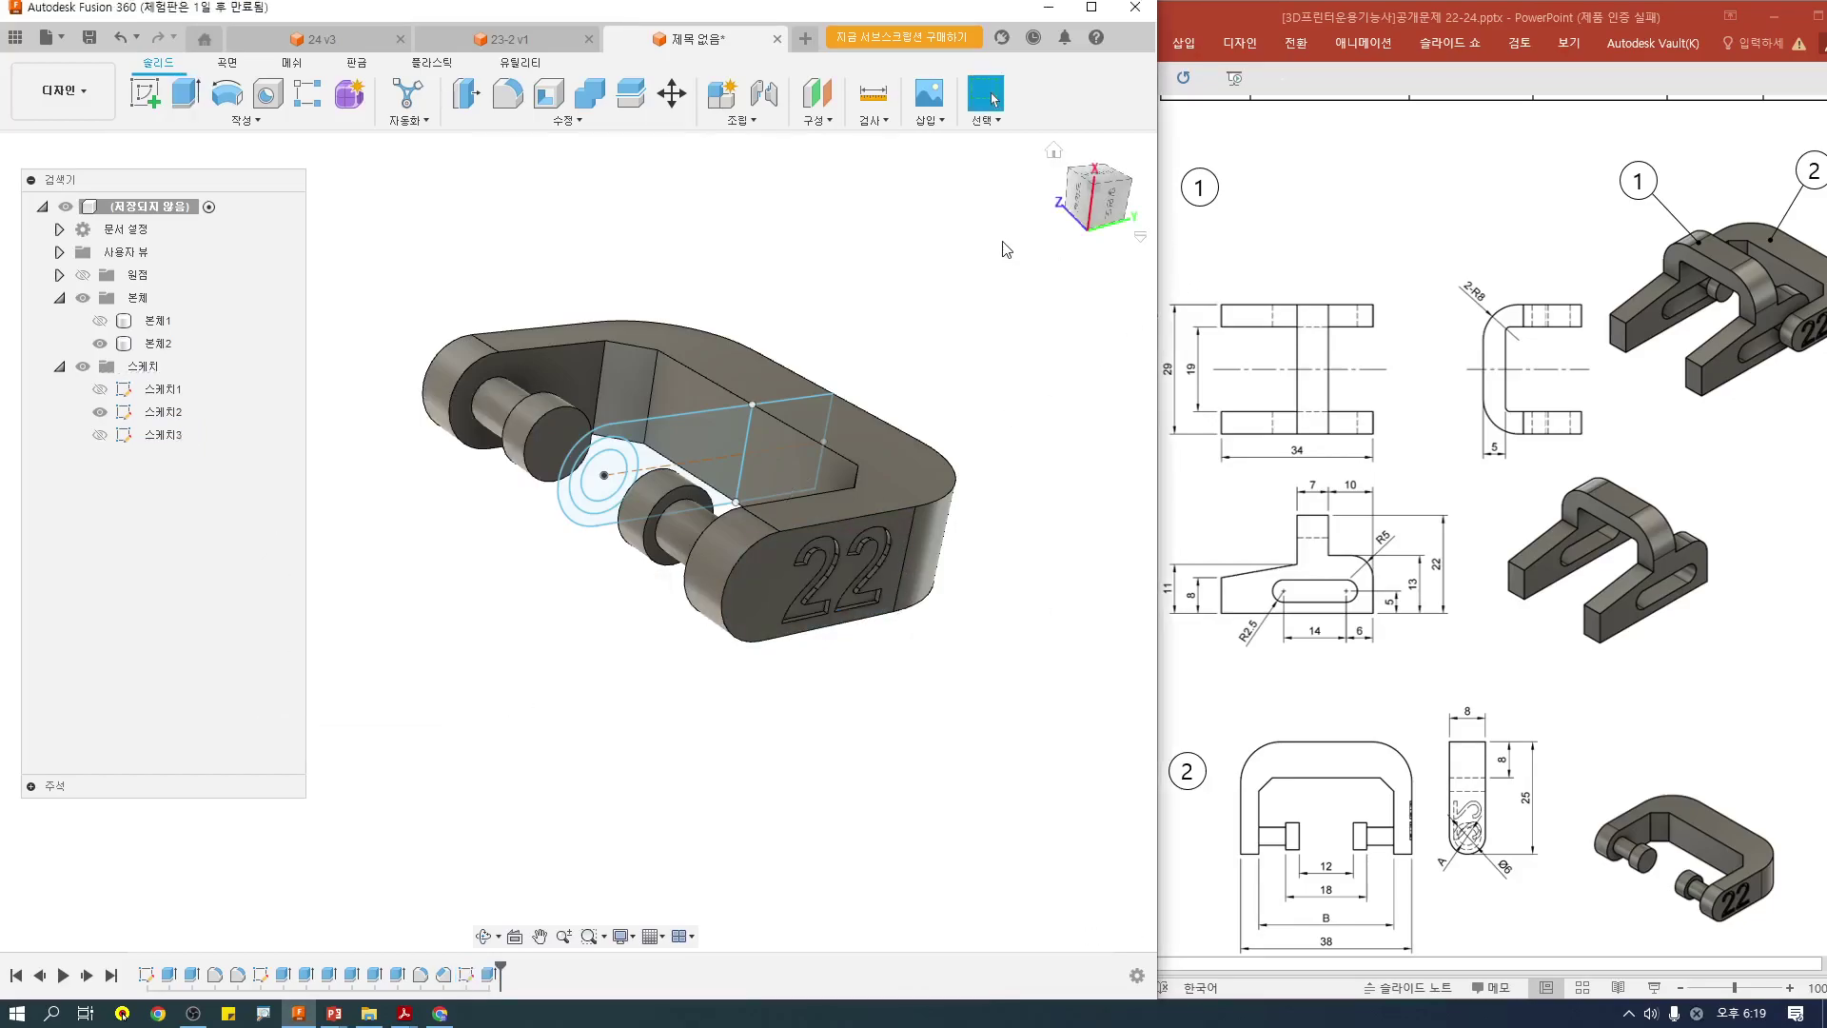
Step: Show part 1's body together with part 2, hide all sketches and view the assembly with both arches pointing up
left_click(1053, 152)
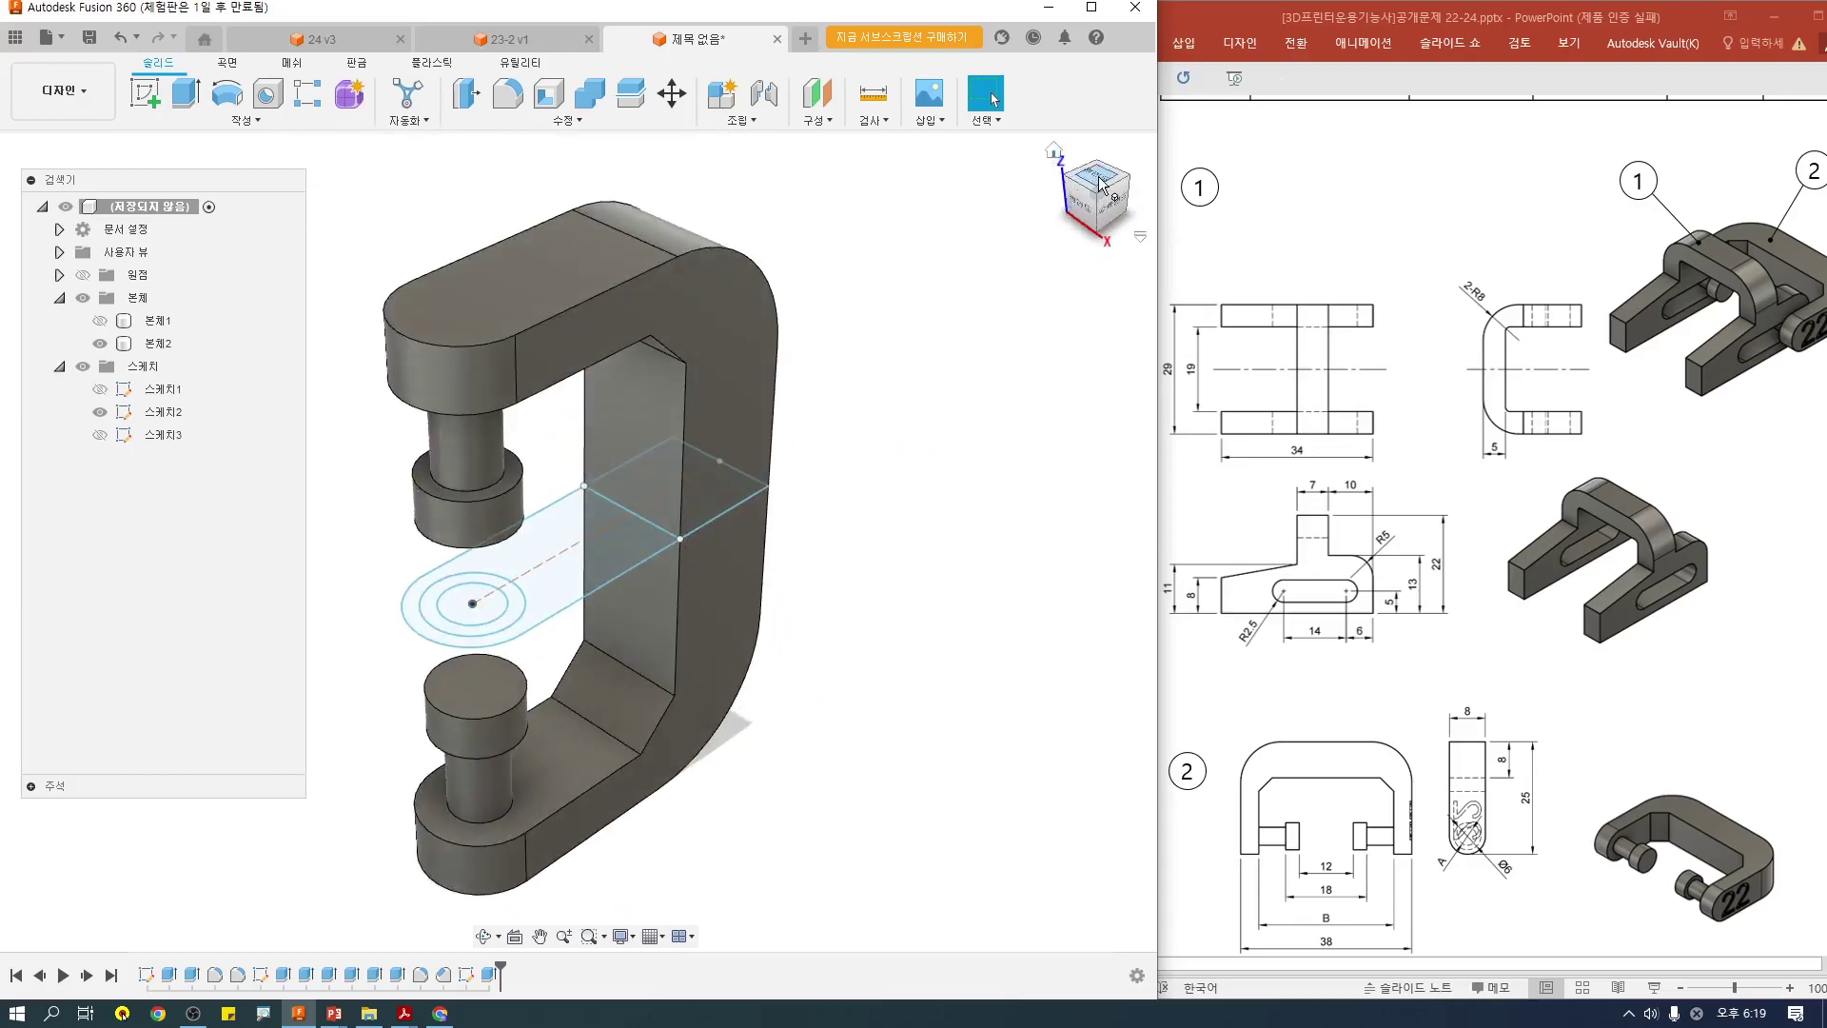
left_click(103, 325)
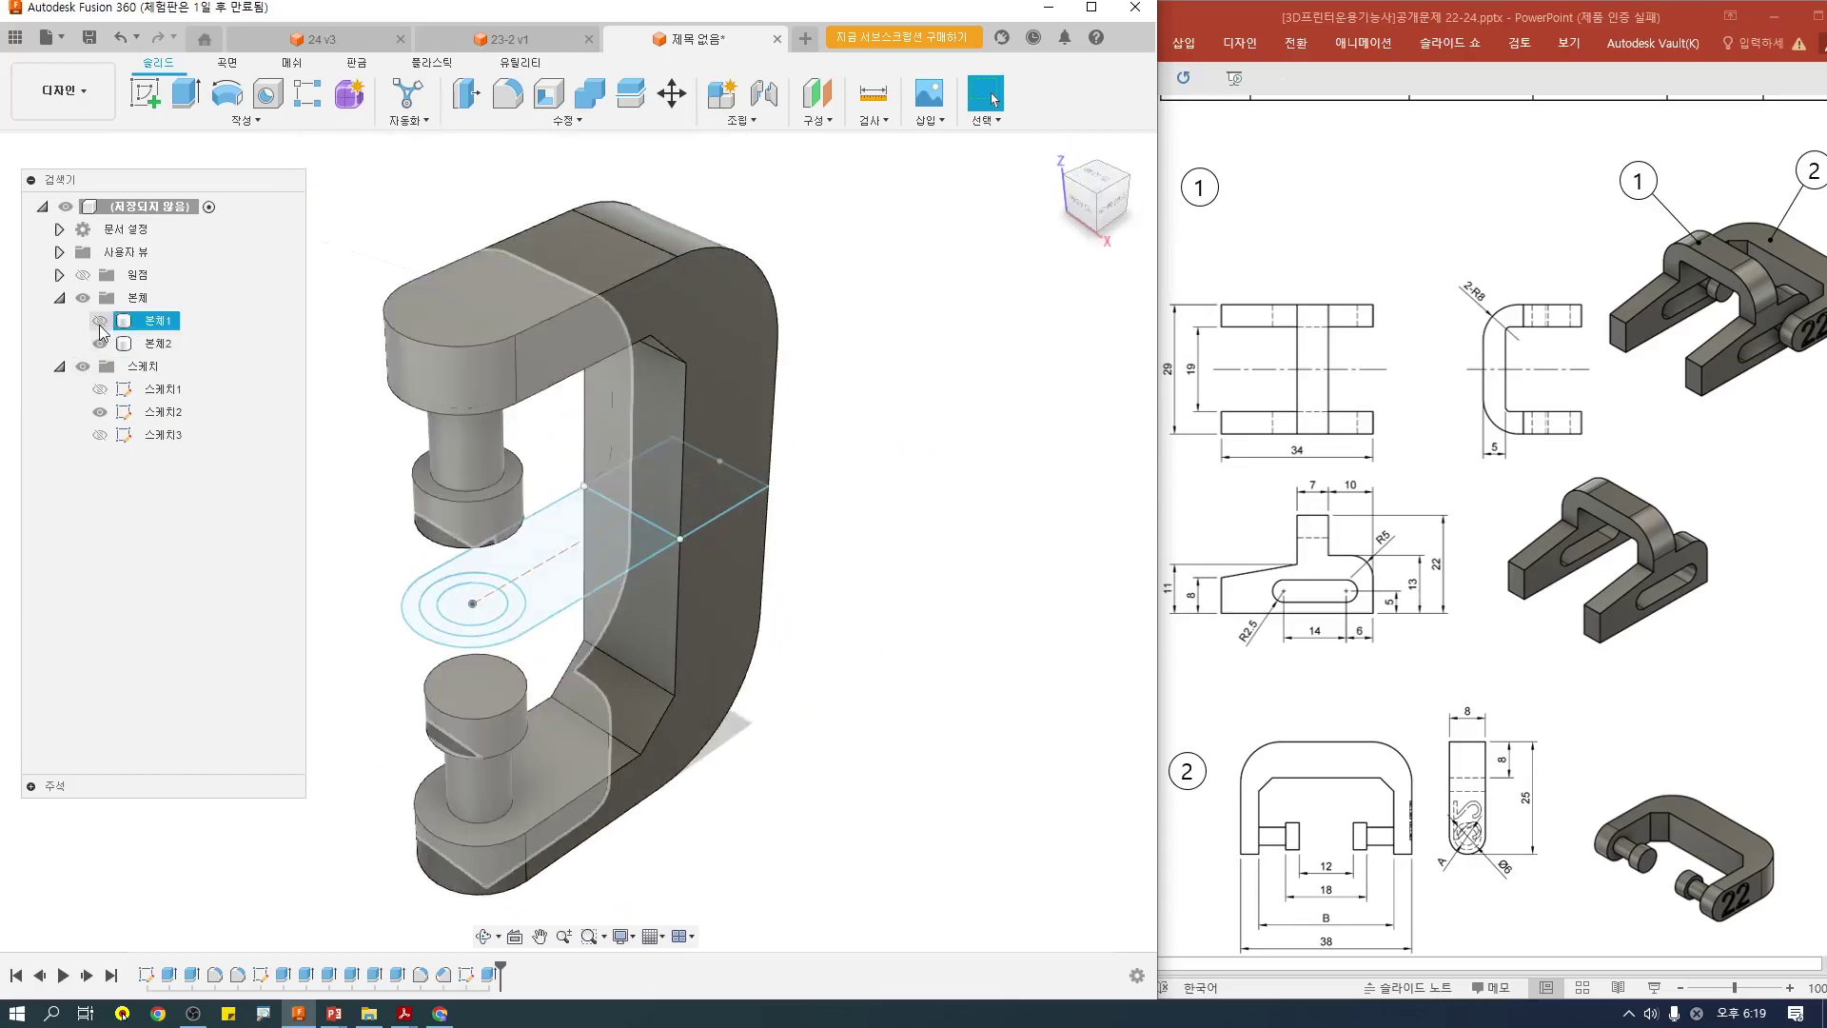
left_click(100, 324)
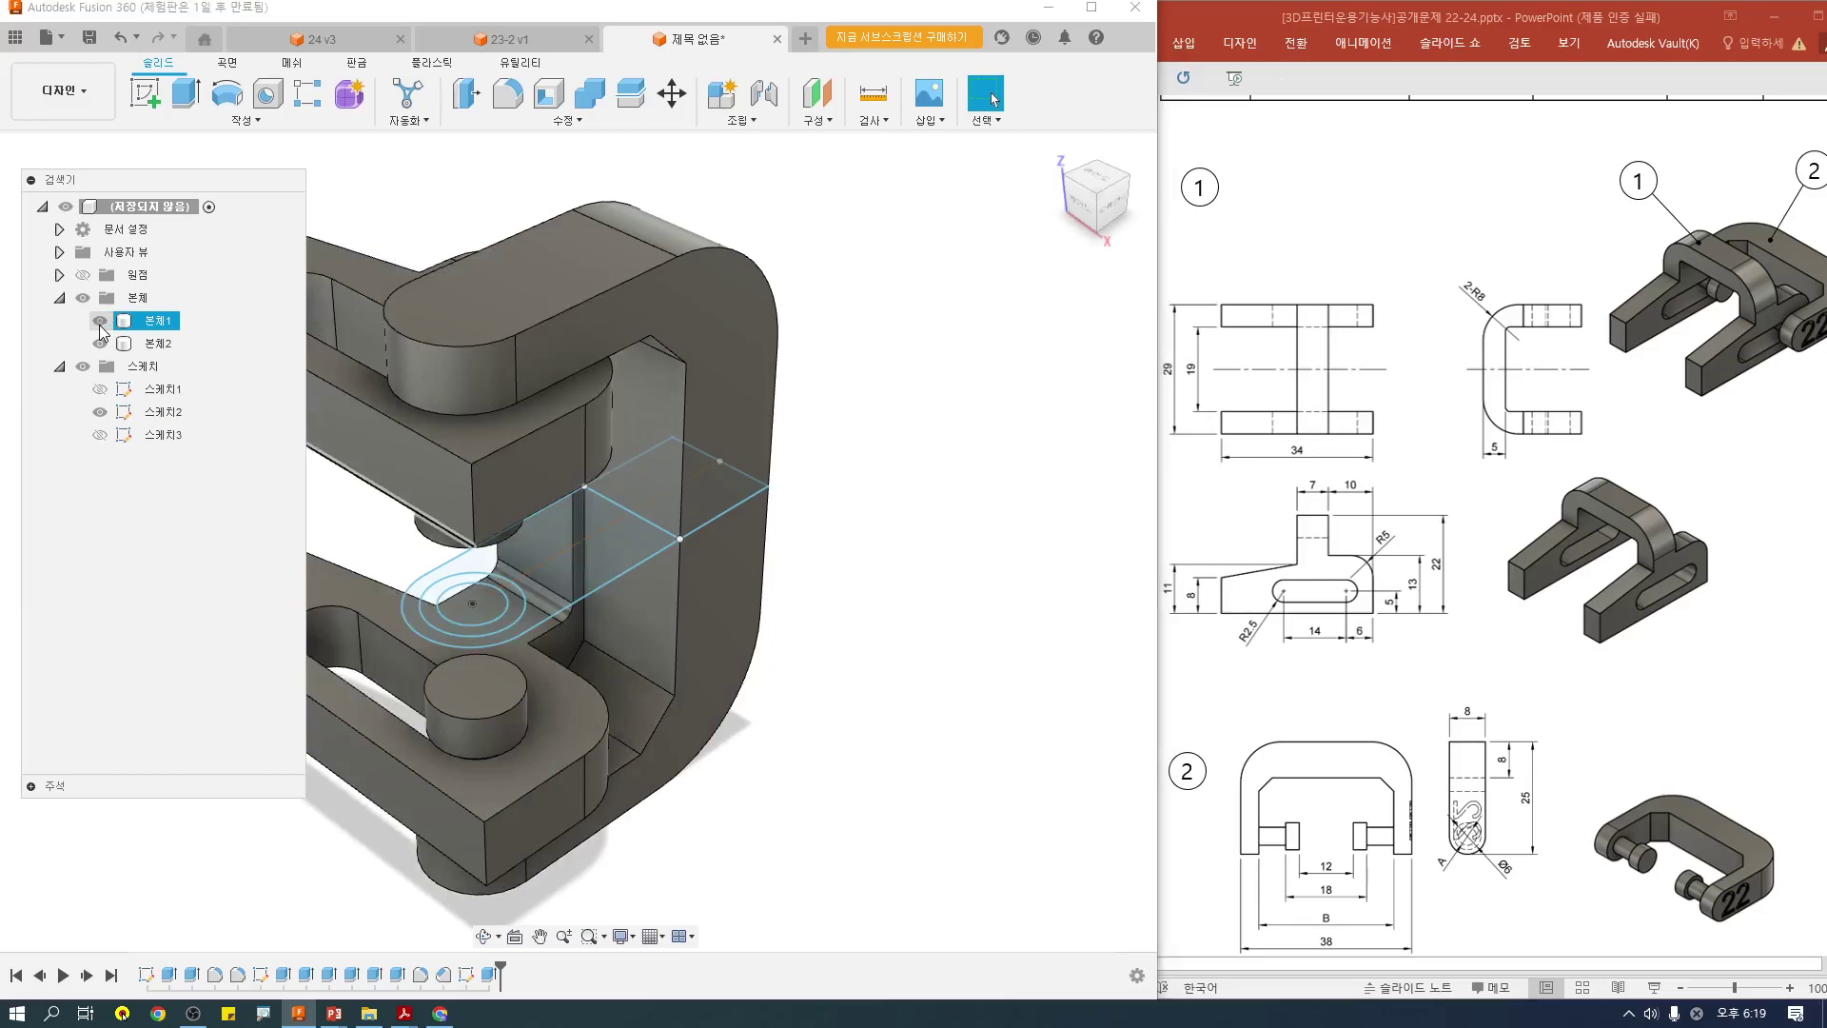
scroll(660, 589, "down", 3)
middle_click_drag(661, 589, 759, 598)
key("Escape")
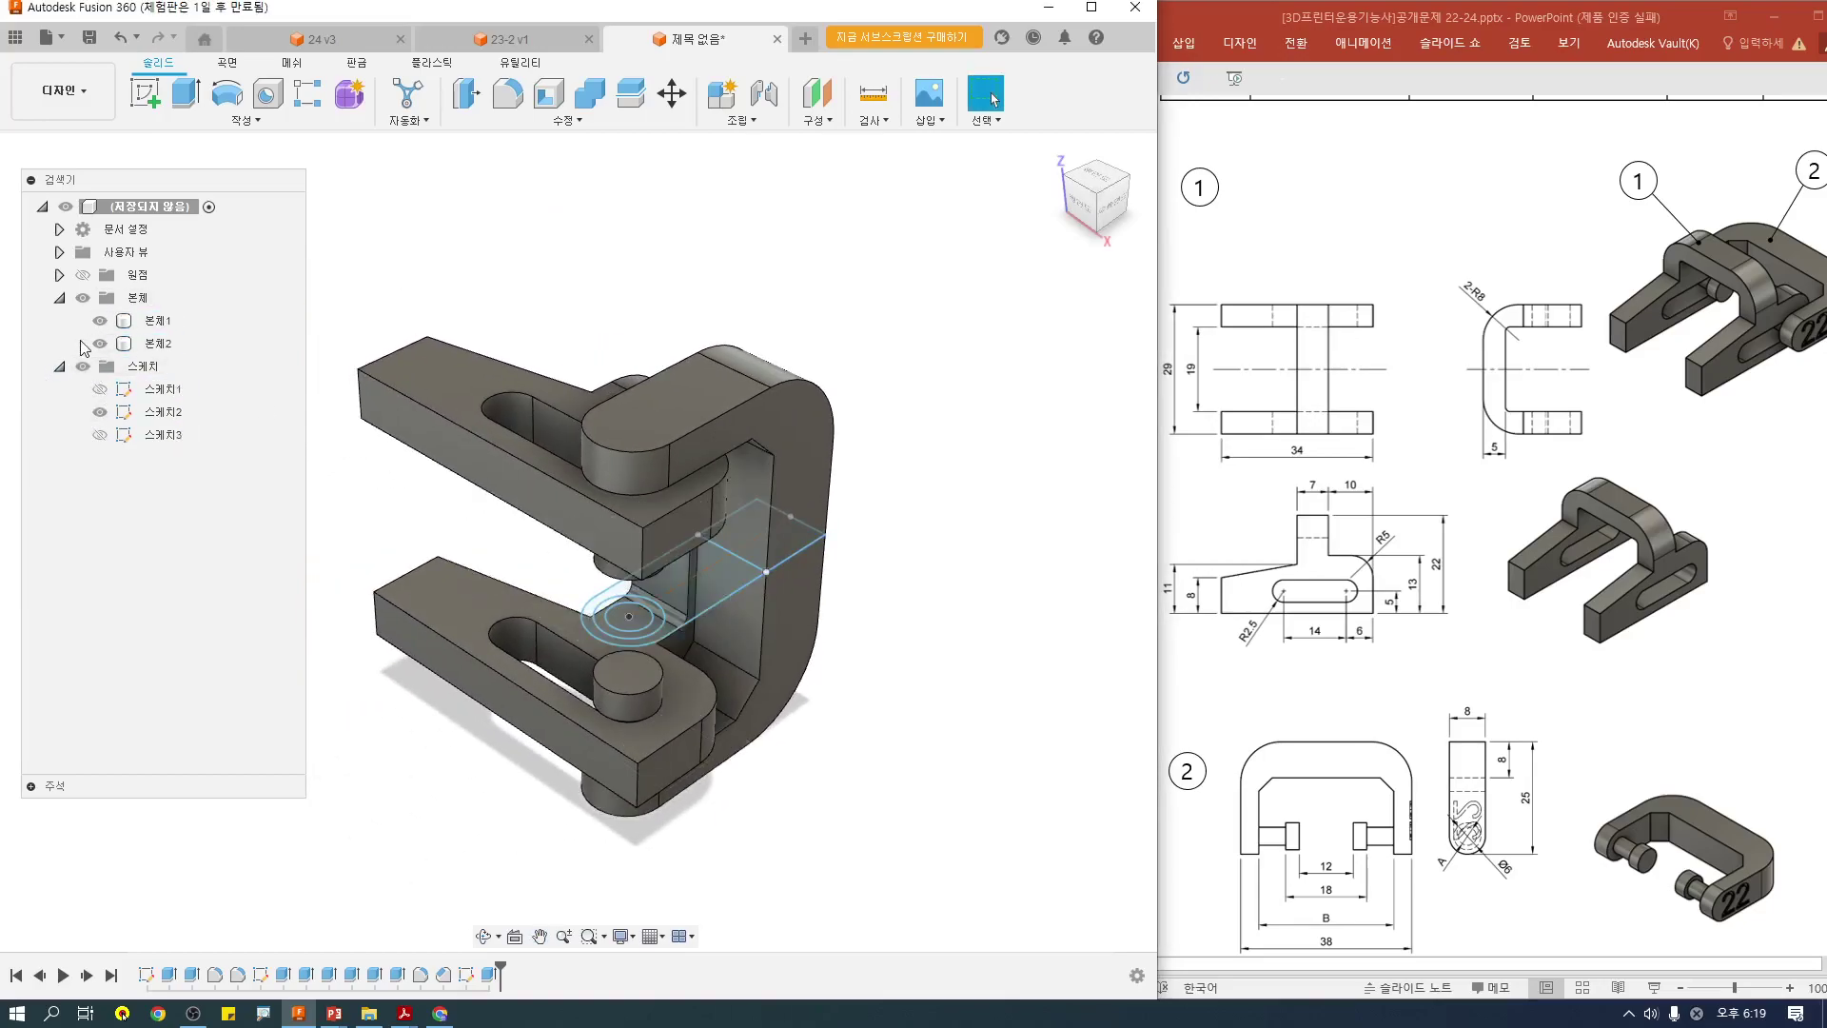
left_click(83, 367)
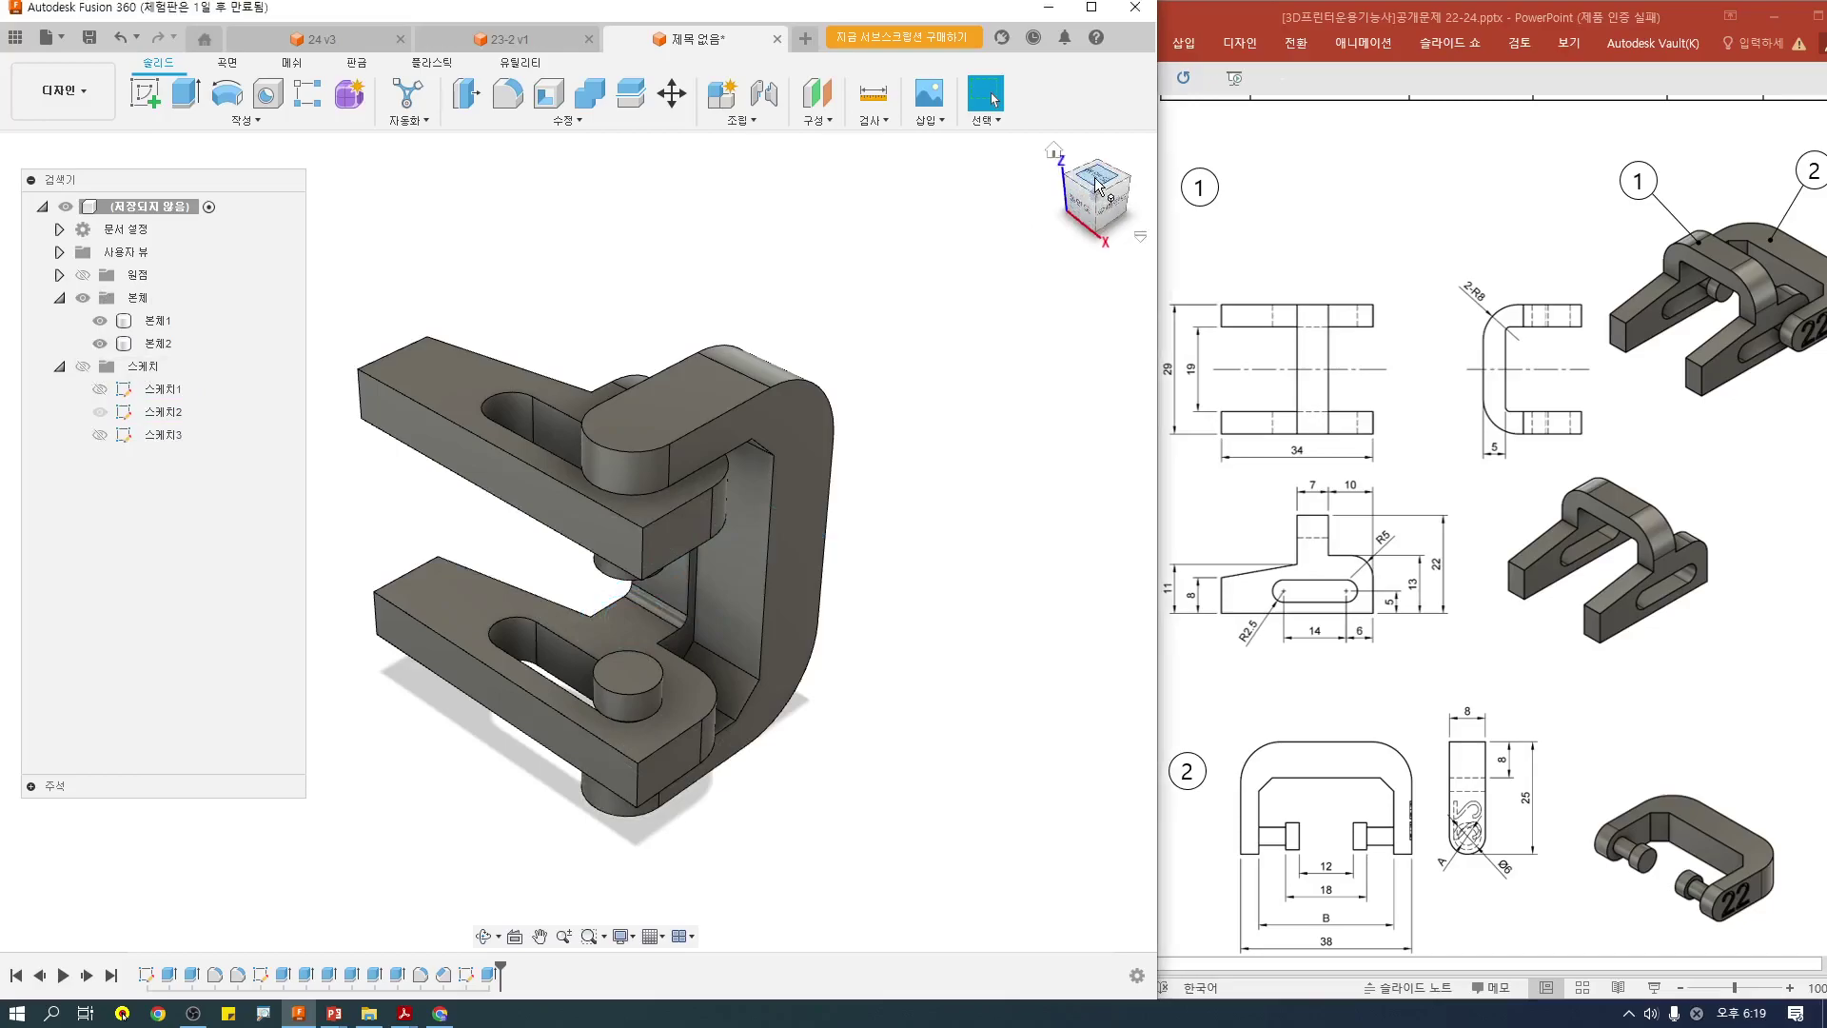
left_click(1095, 181)
left_click(1117, 152)
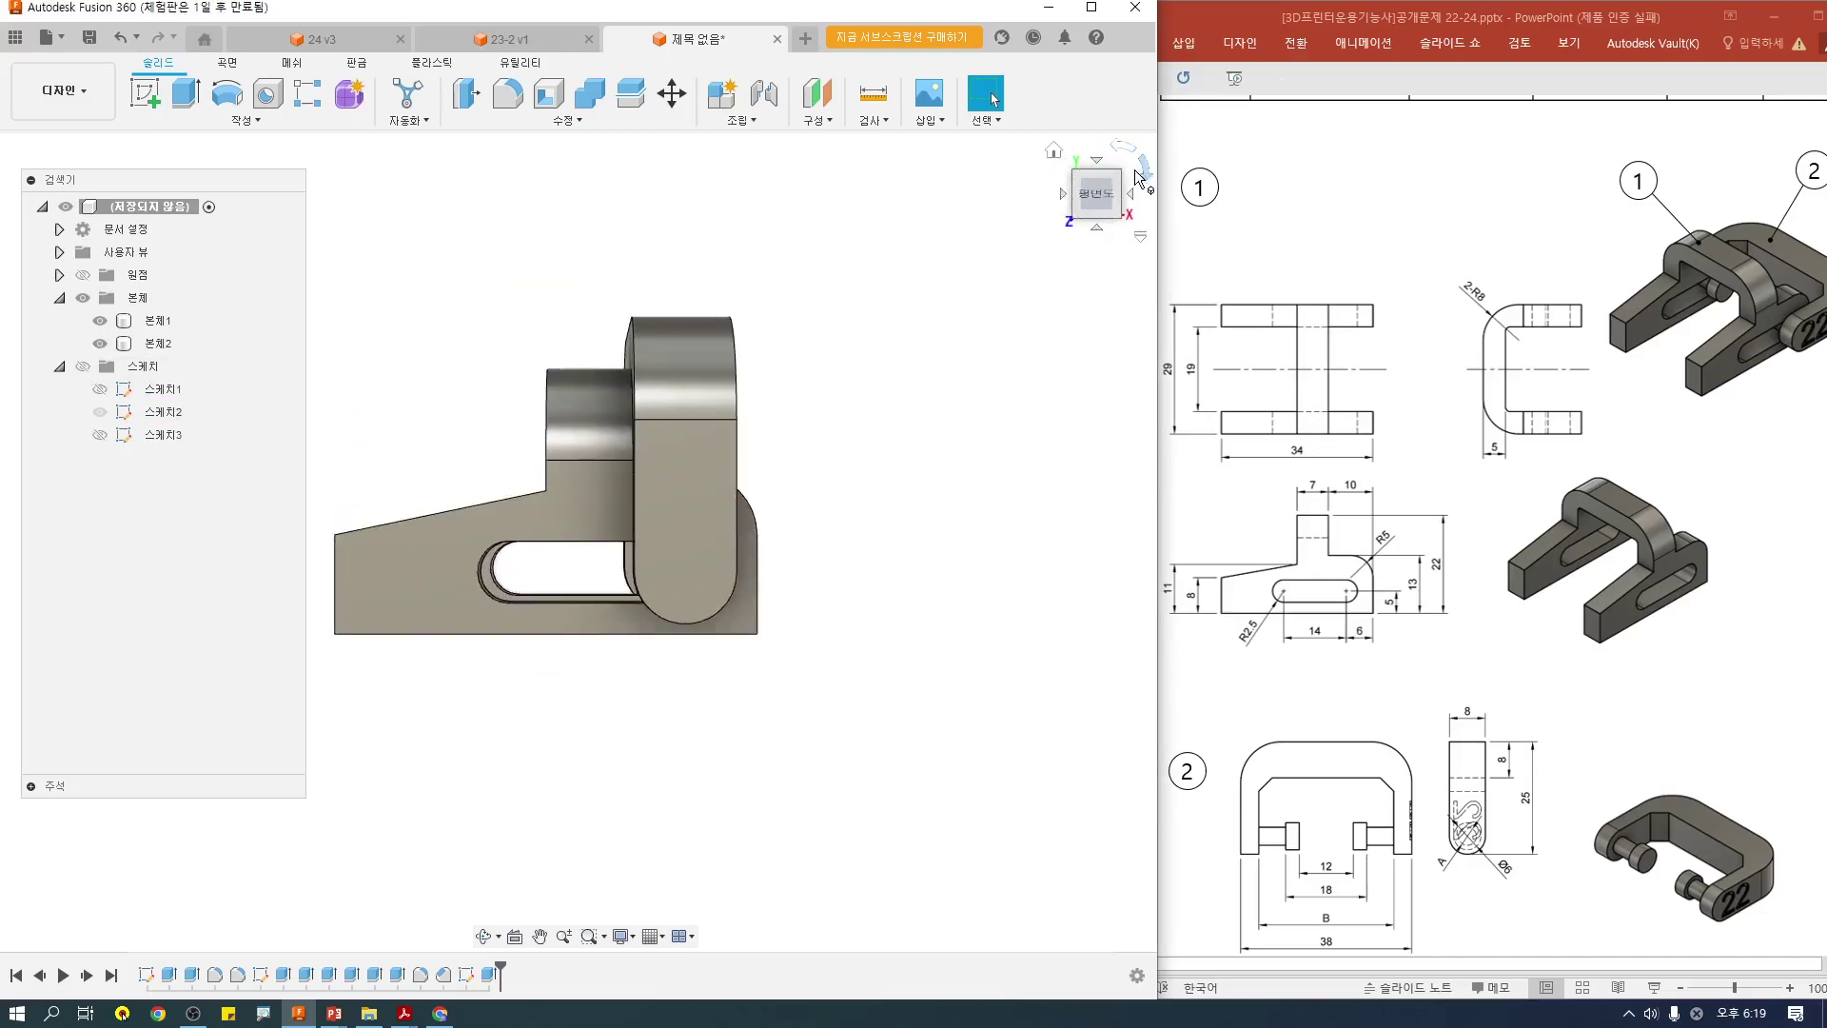
middle_click_drag(706, 512, 598, 529, "shift")
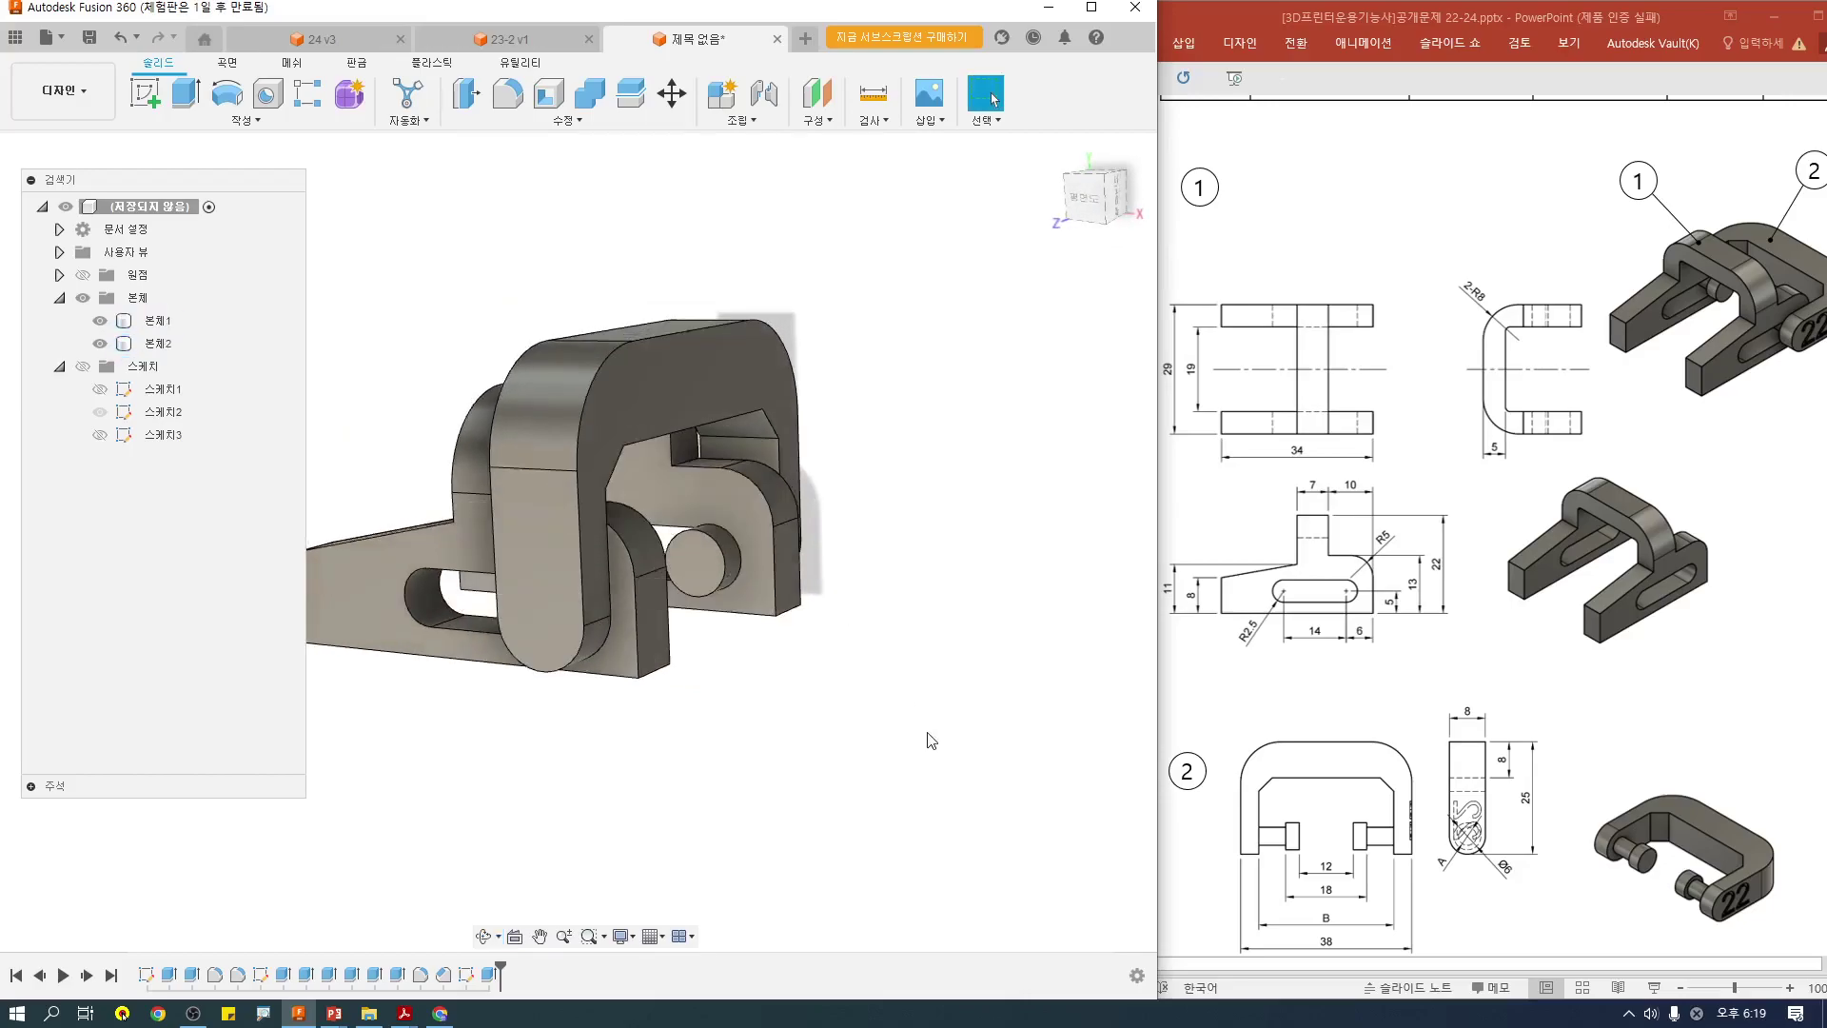
Step: Measure the overall width of part 2 between the outer edges of its two arms
middle_click_drag(751, 748, 682, 723, "shift")
left_click(1095, 202)
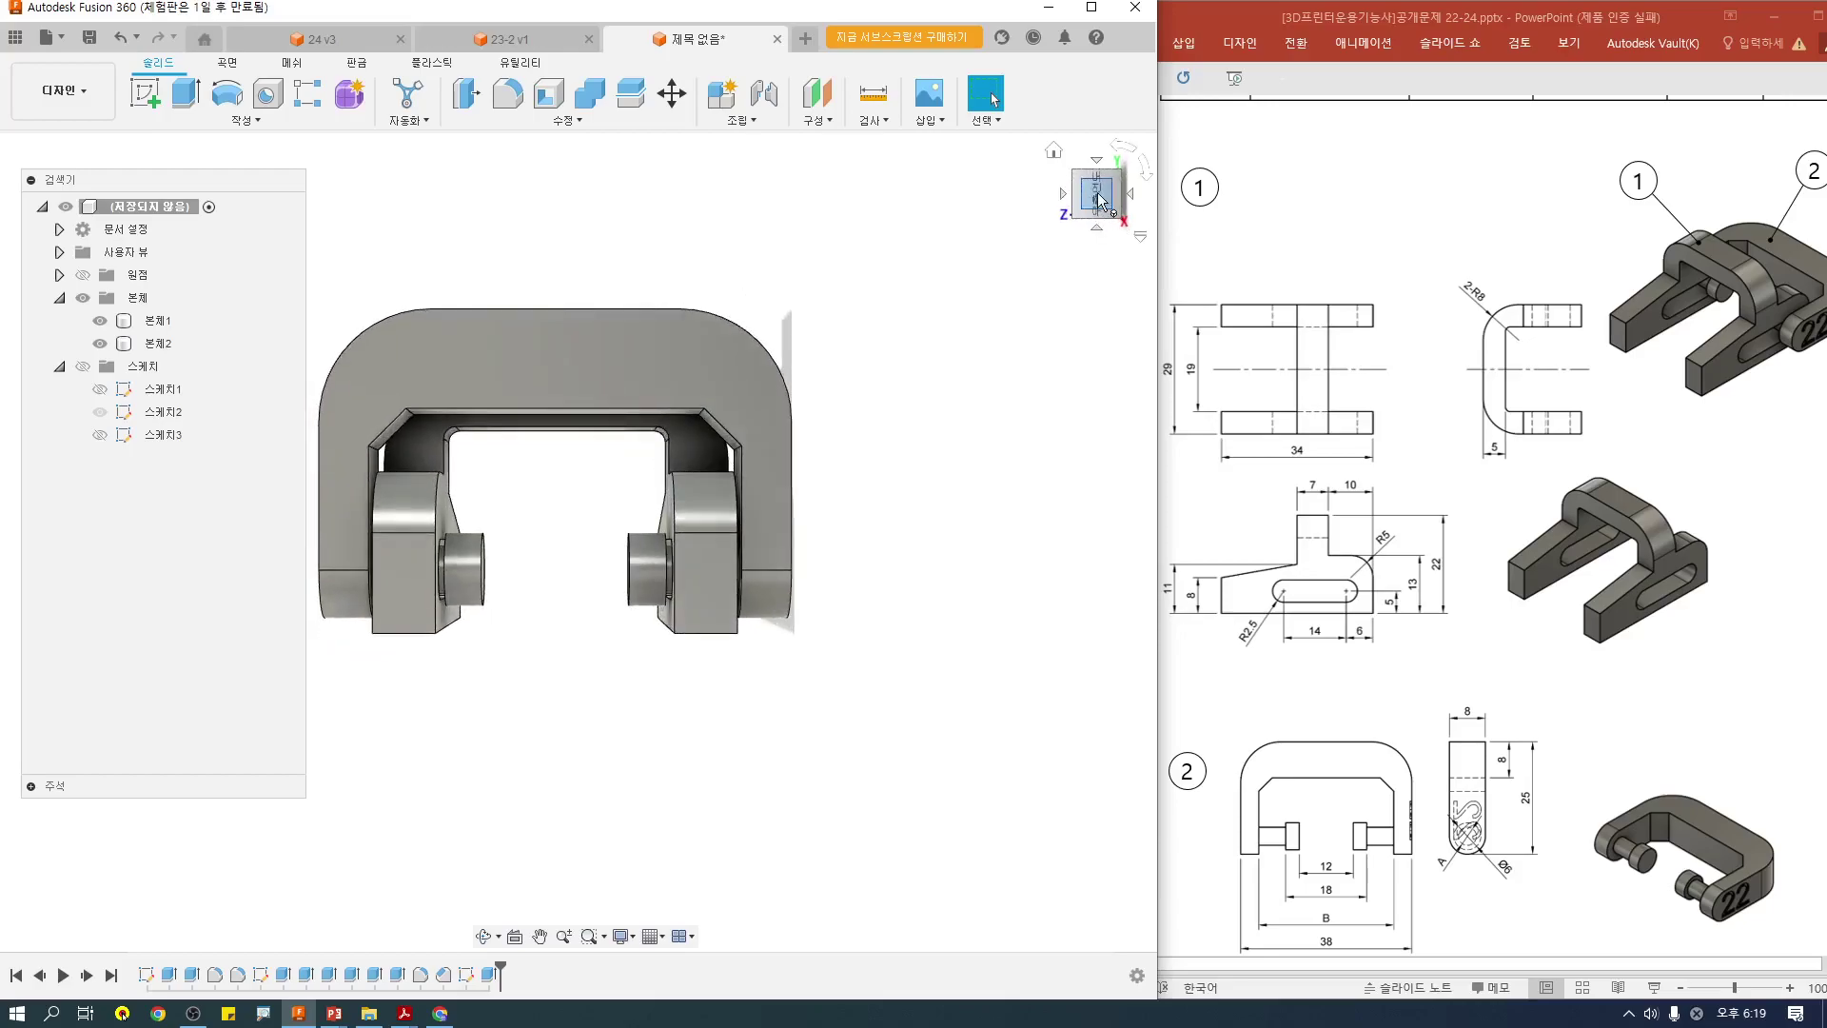
scroll(612, 551, "up", 2)
middle_click_drag(612, 542, 809, 508)
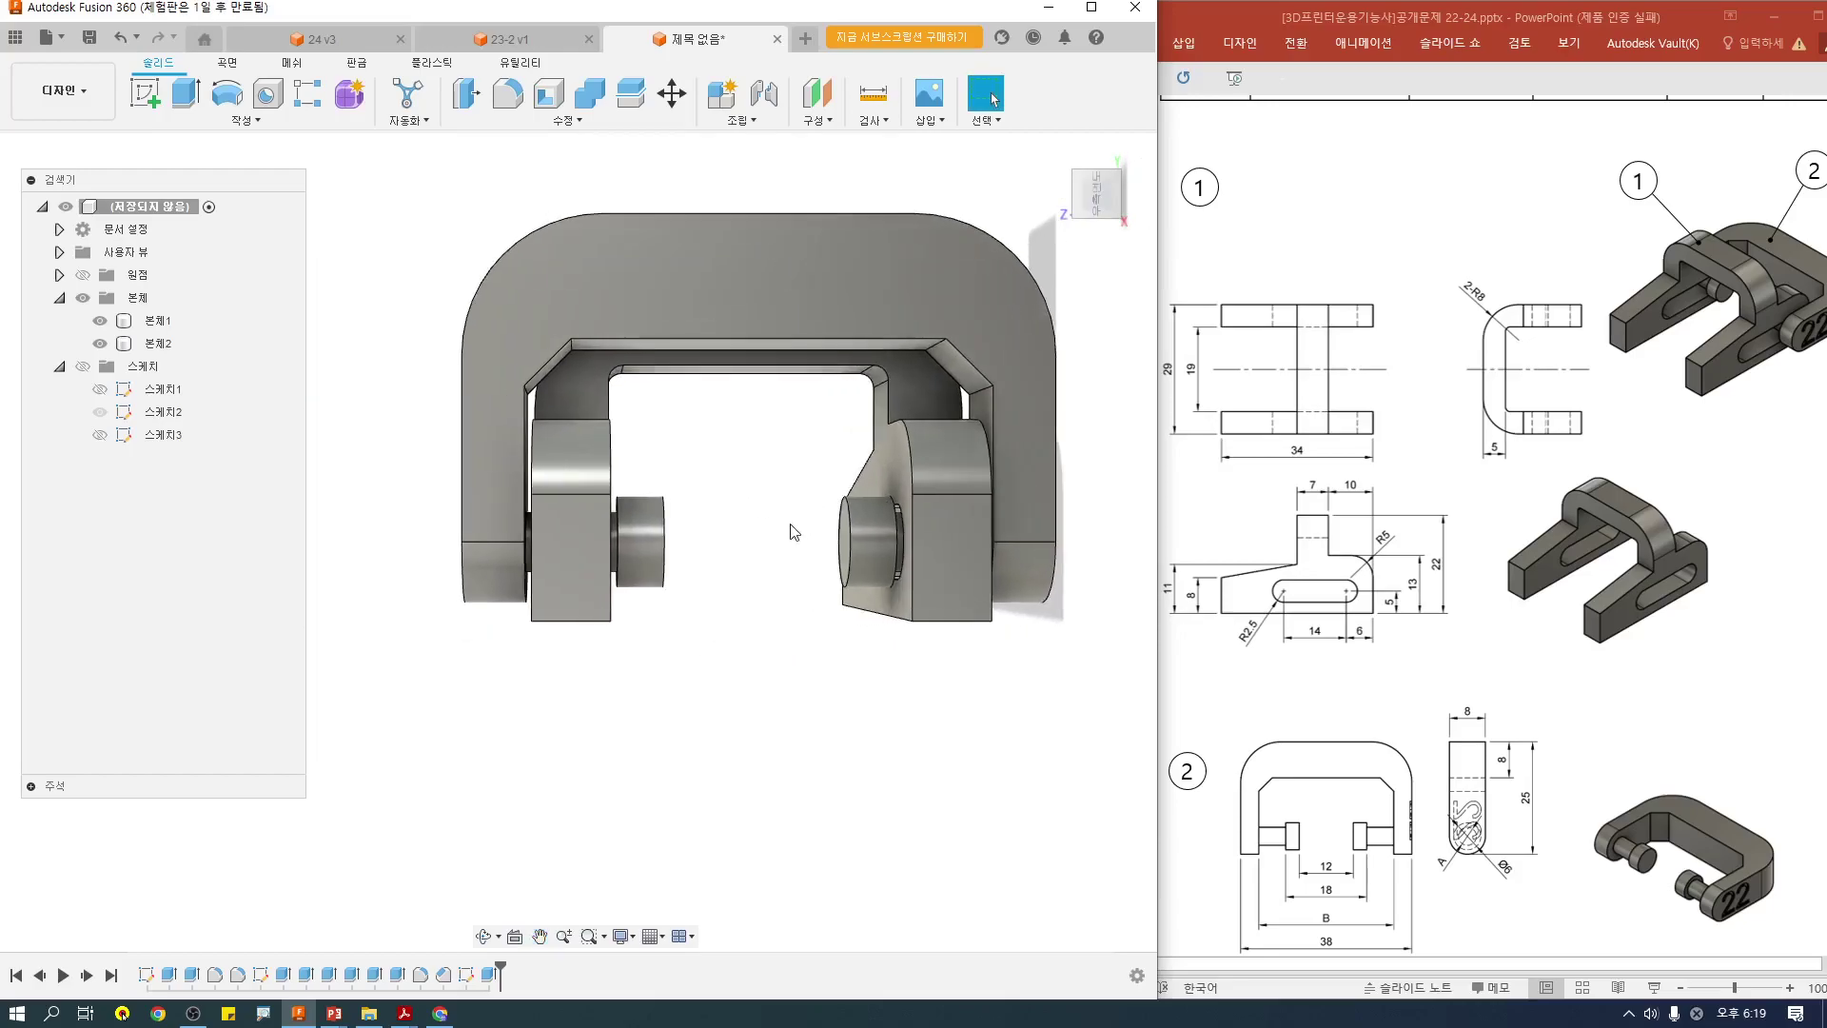
middle_click_drag(956, 561, 874, 571)
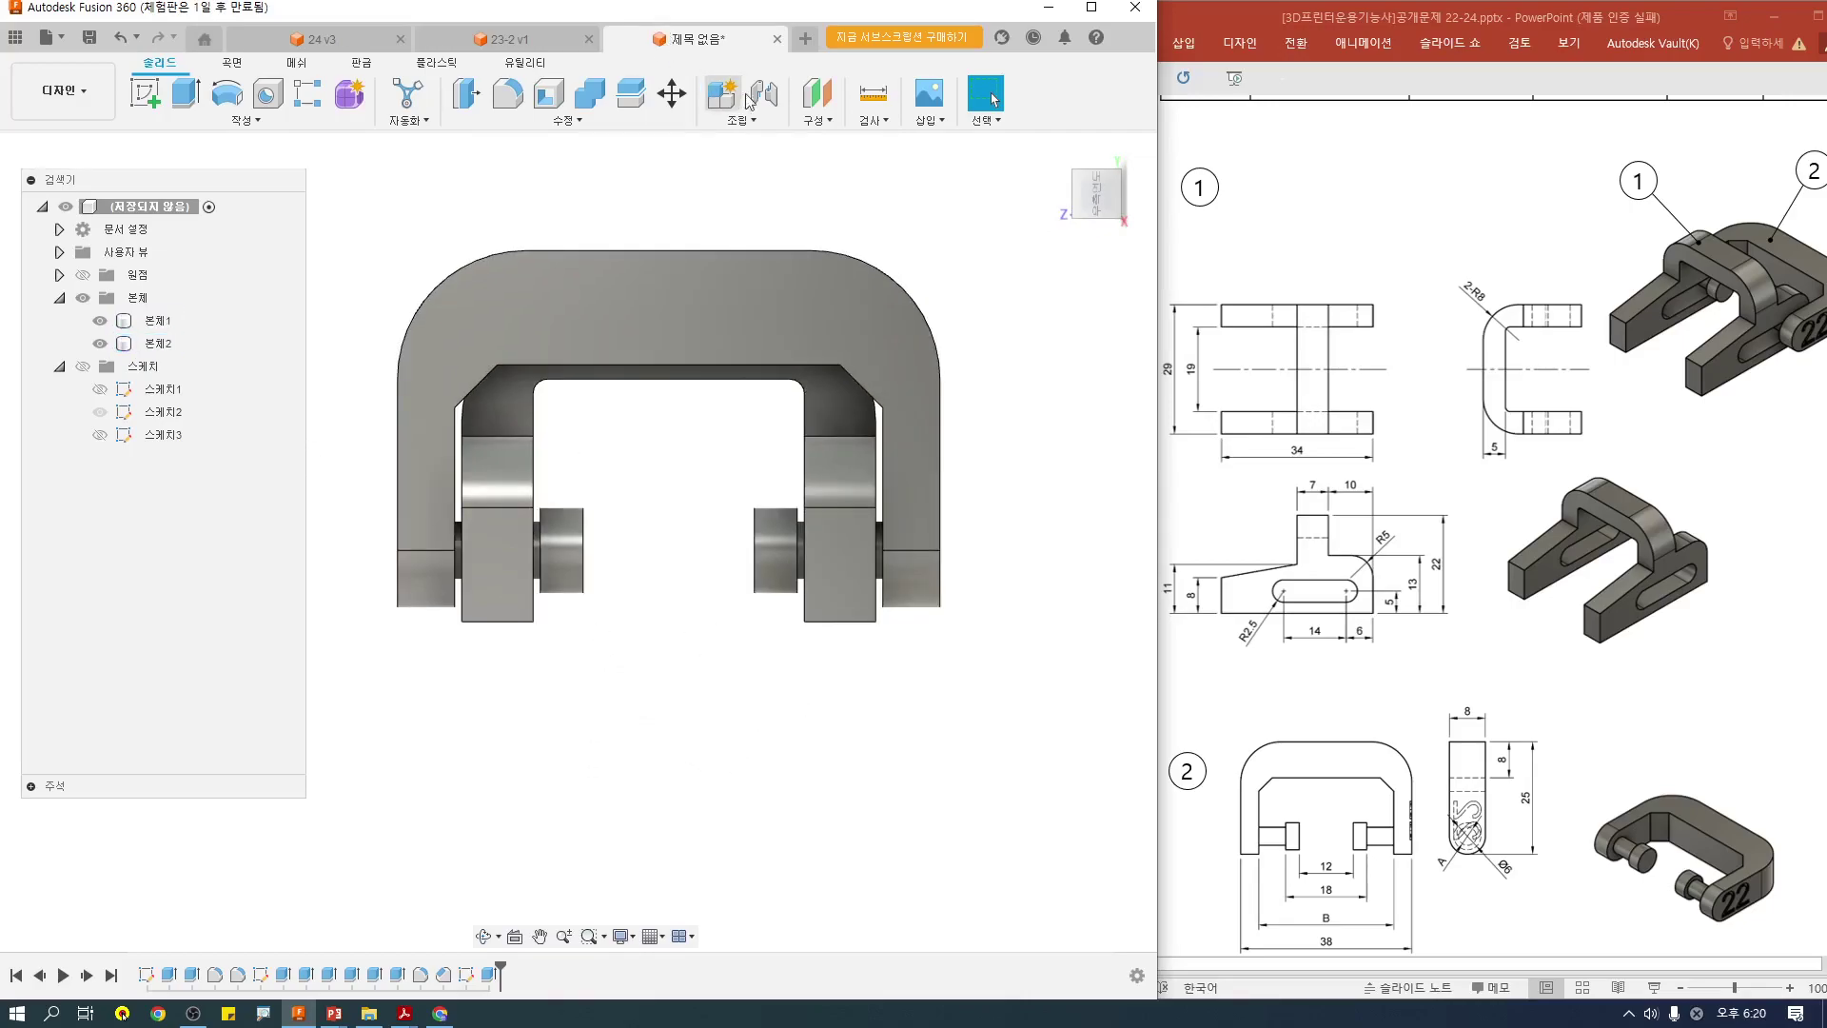
left_click(868, 109)
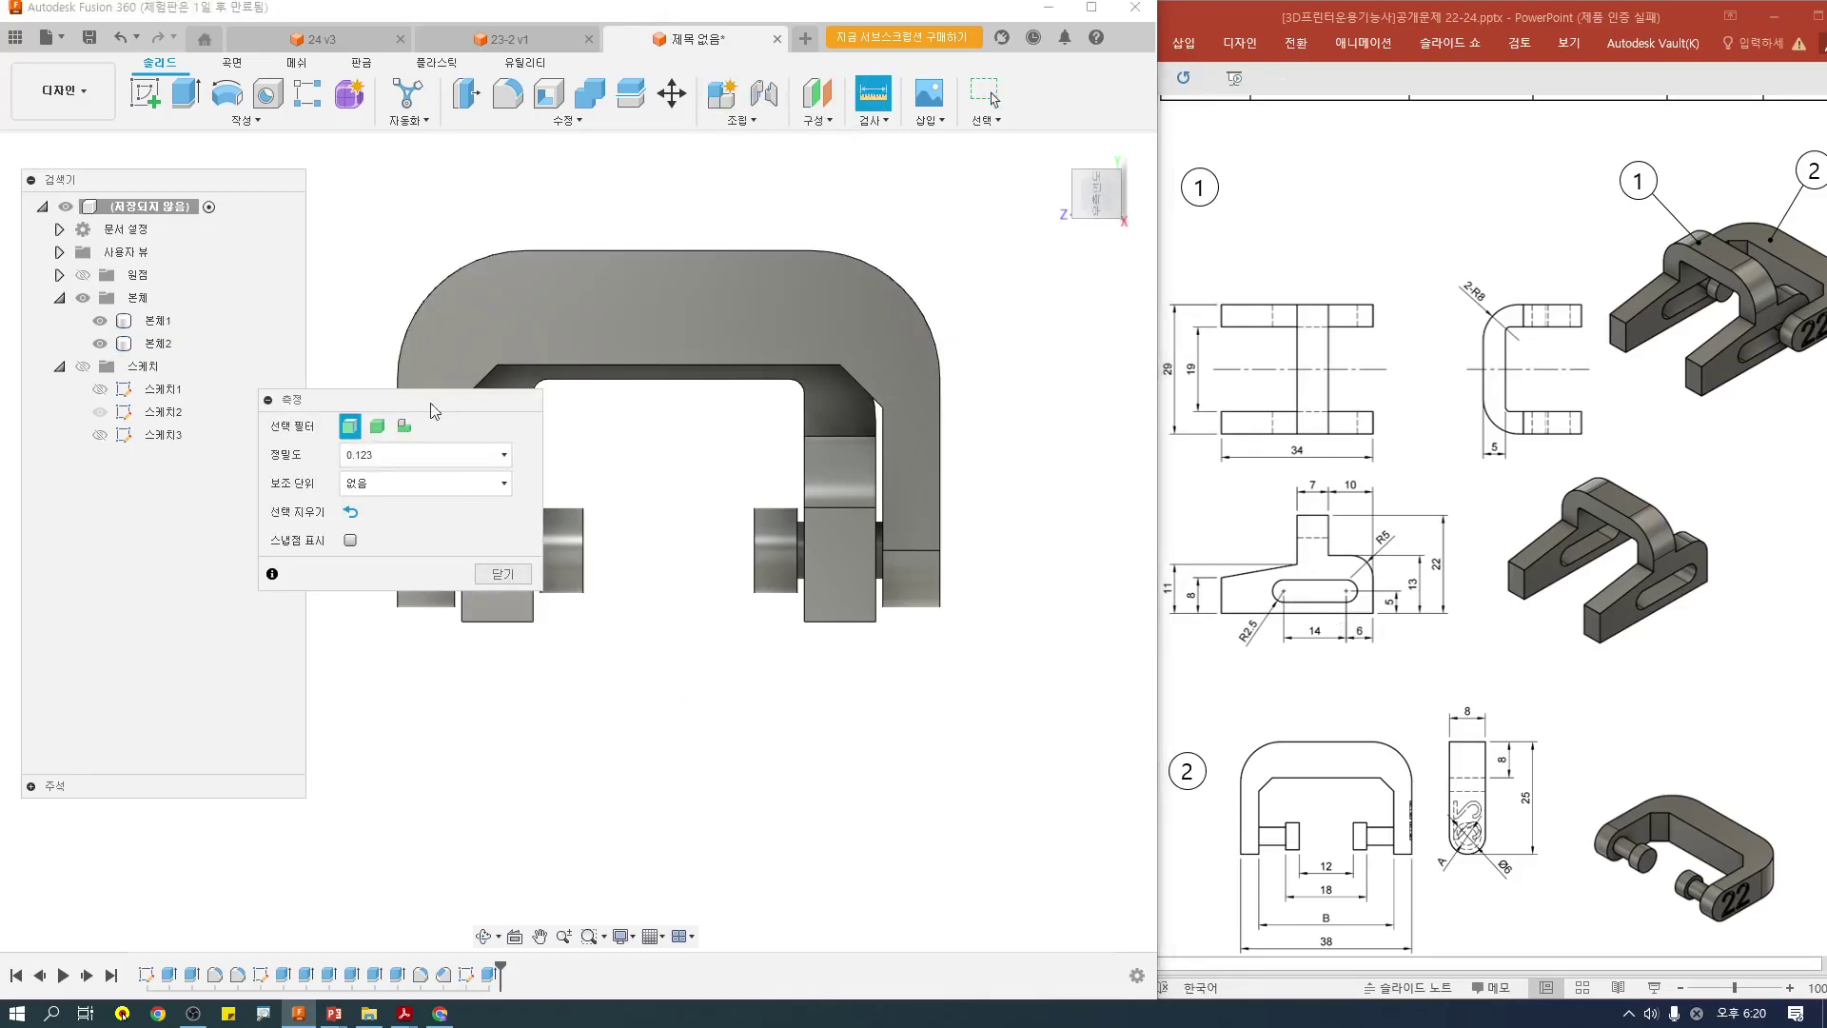
left_click_drag(450, 400, 191, 568)
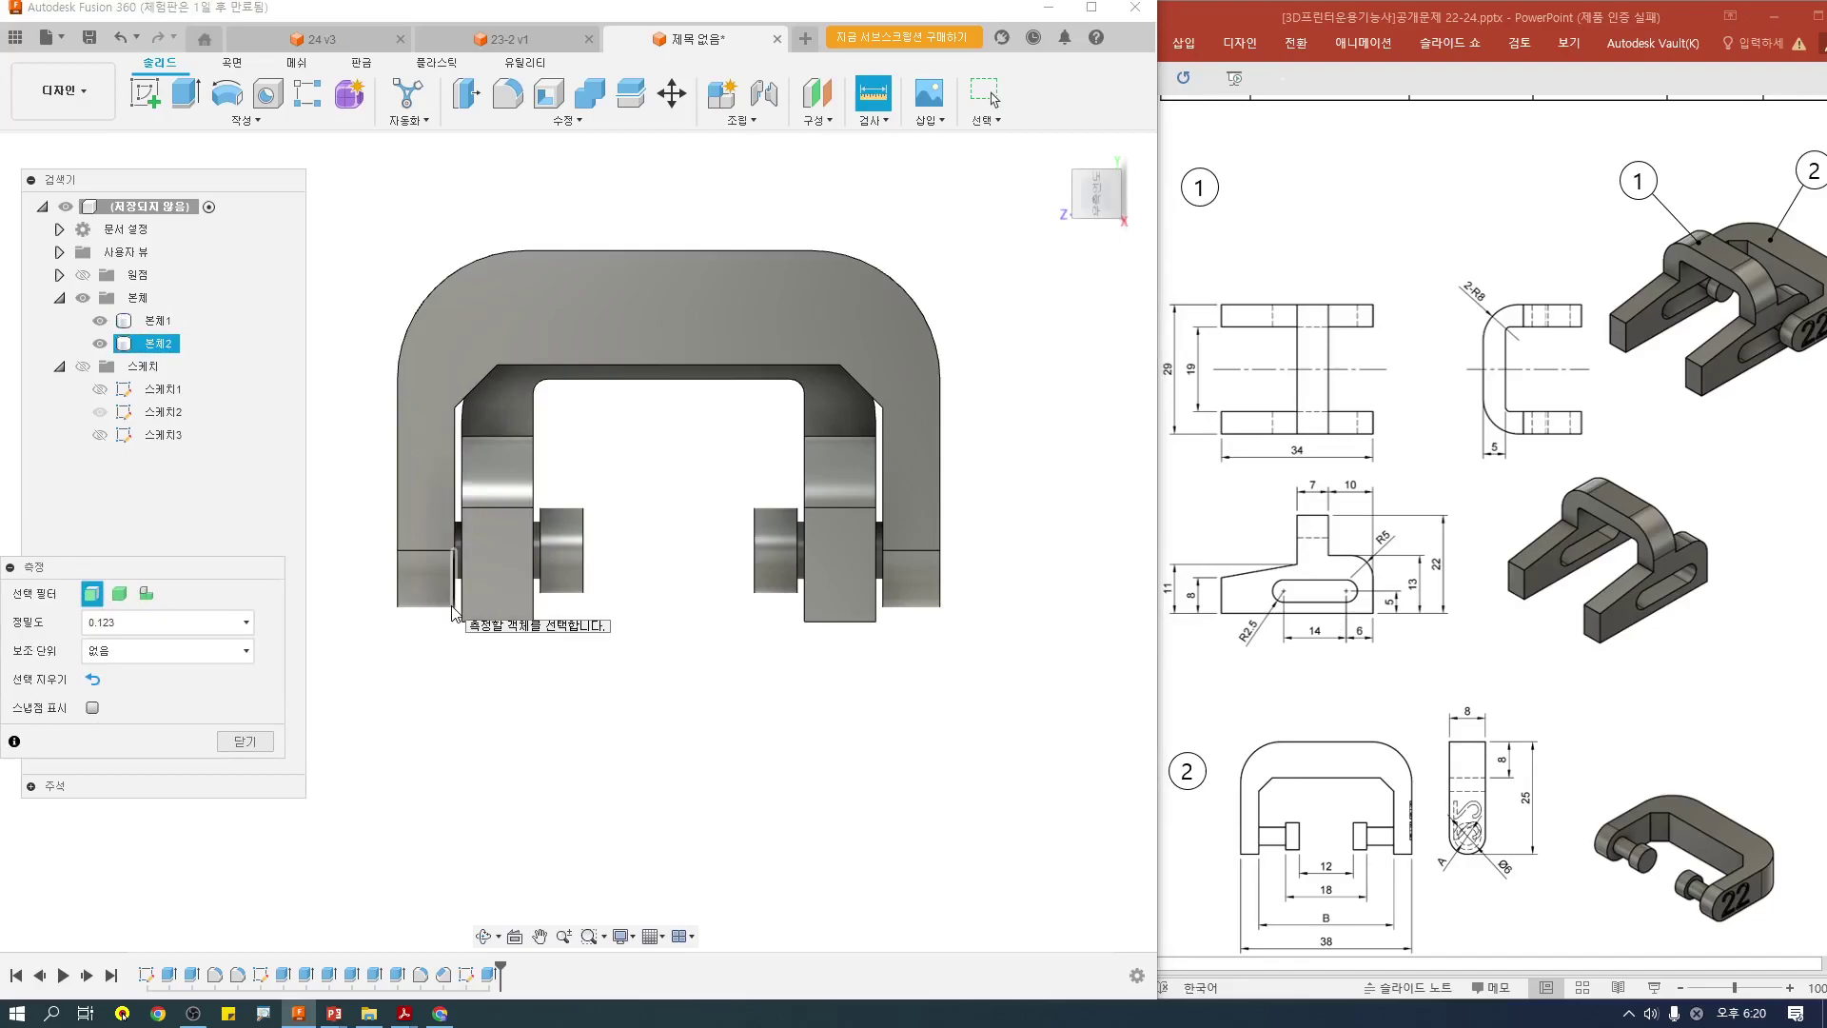
left_click(398, 595)
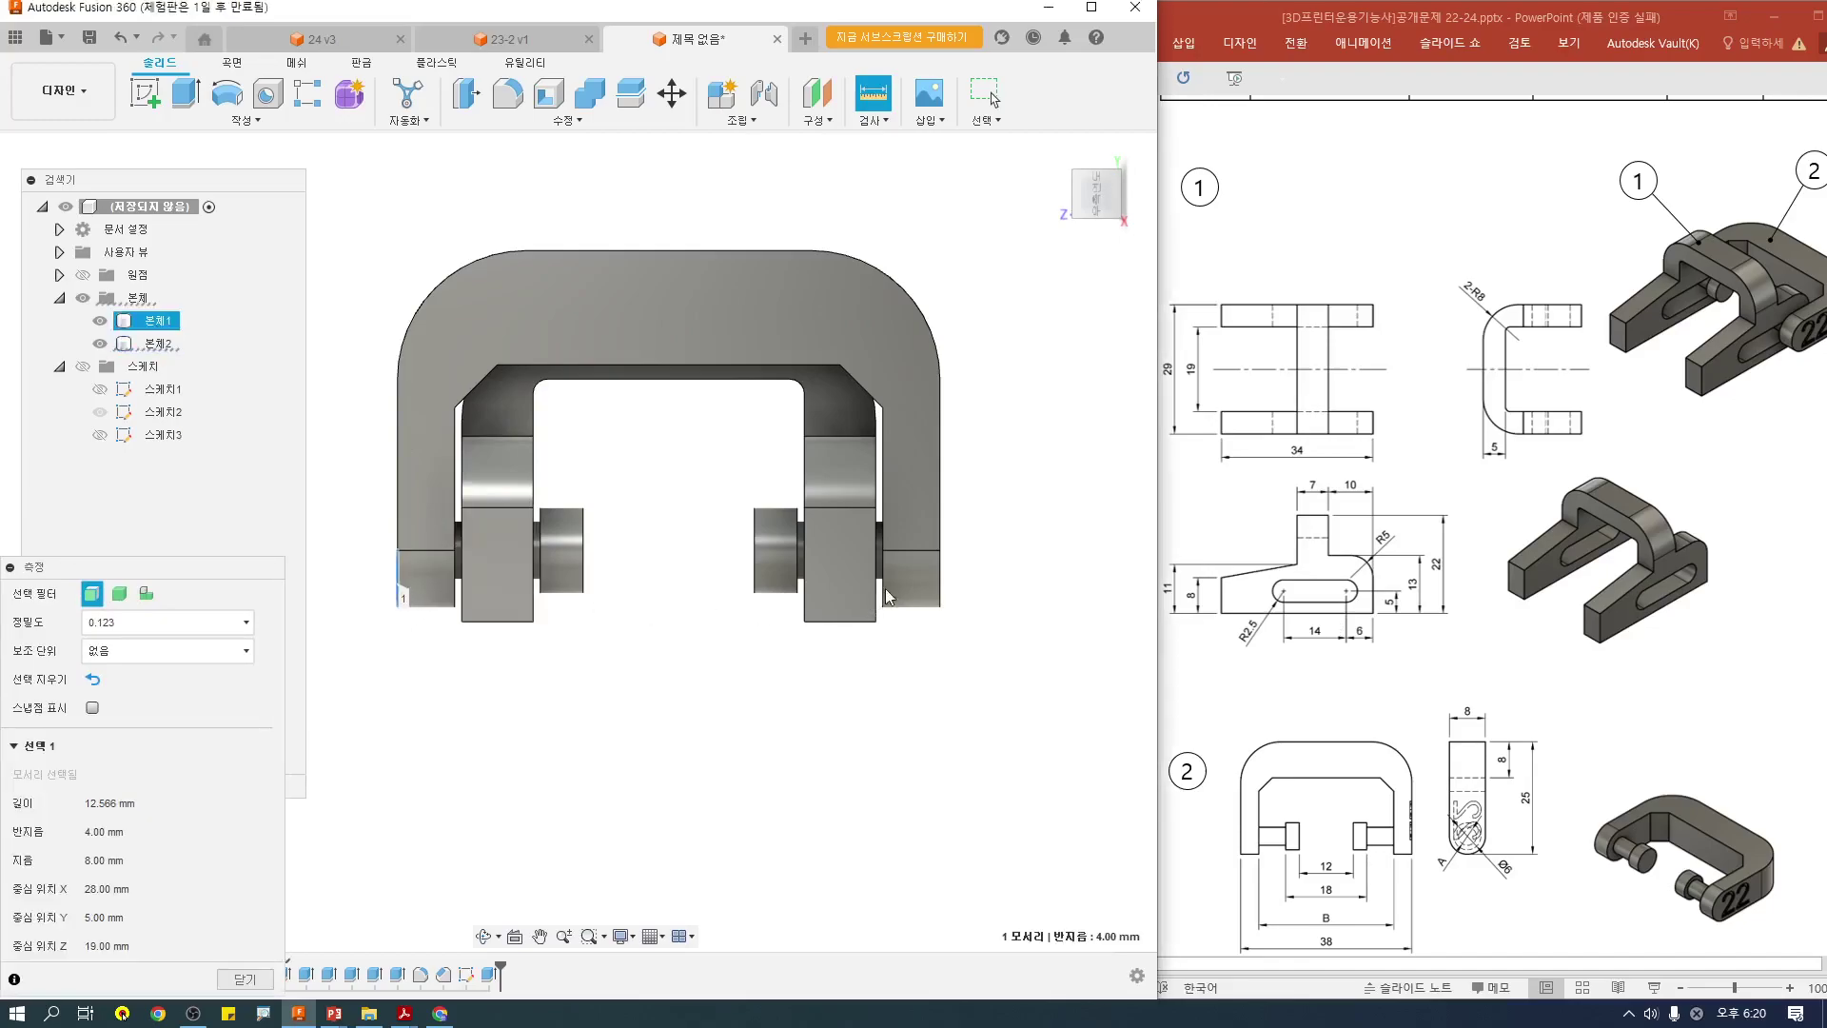
left_click(939, 583)
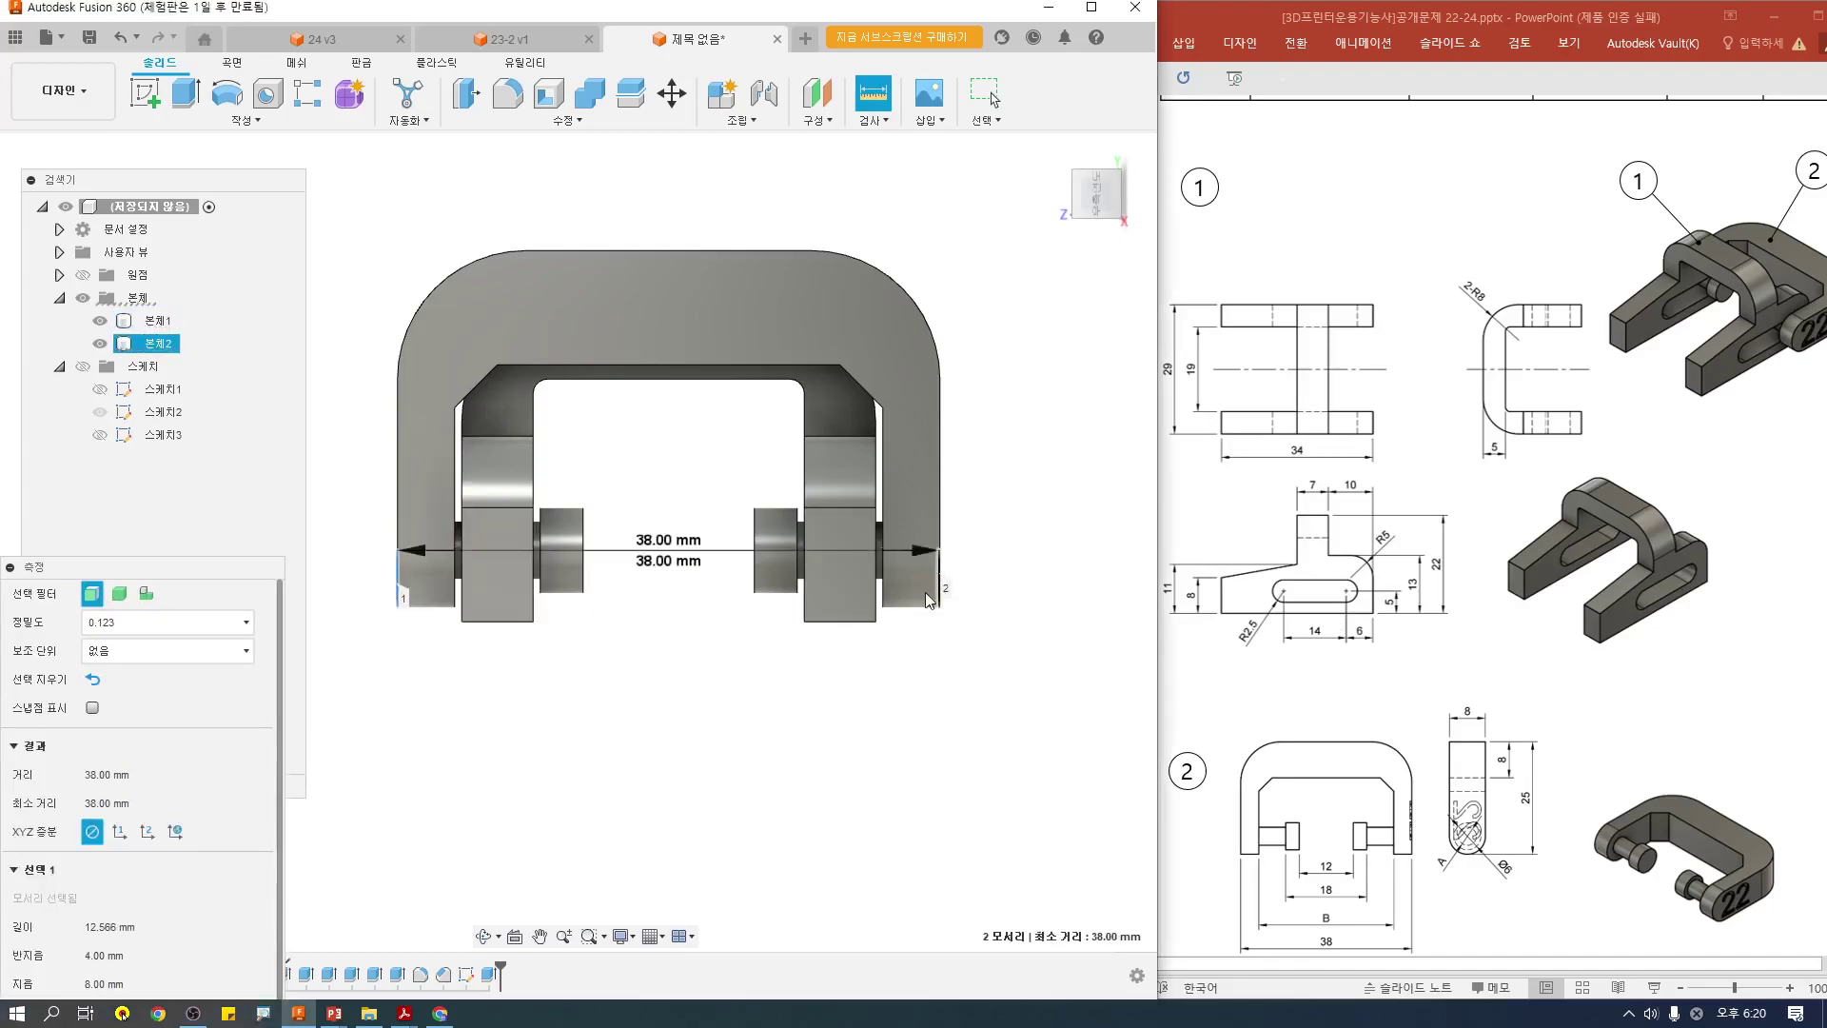
Step: Measure the inner distance between the two arms of part 2 at their rounded ends
left_click(460, 592)
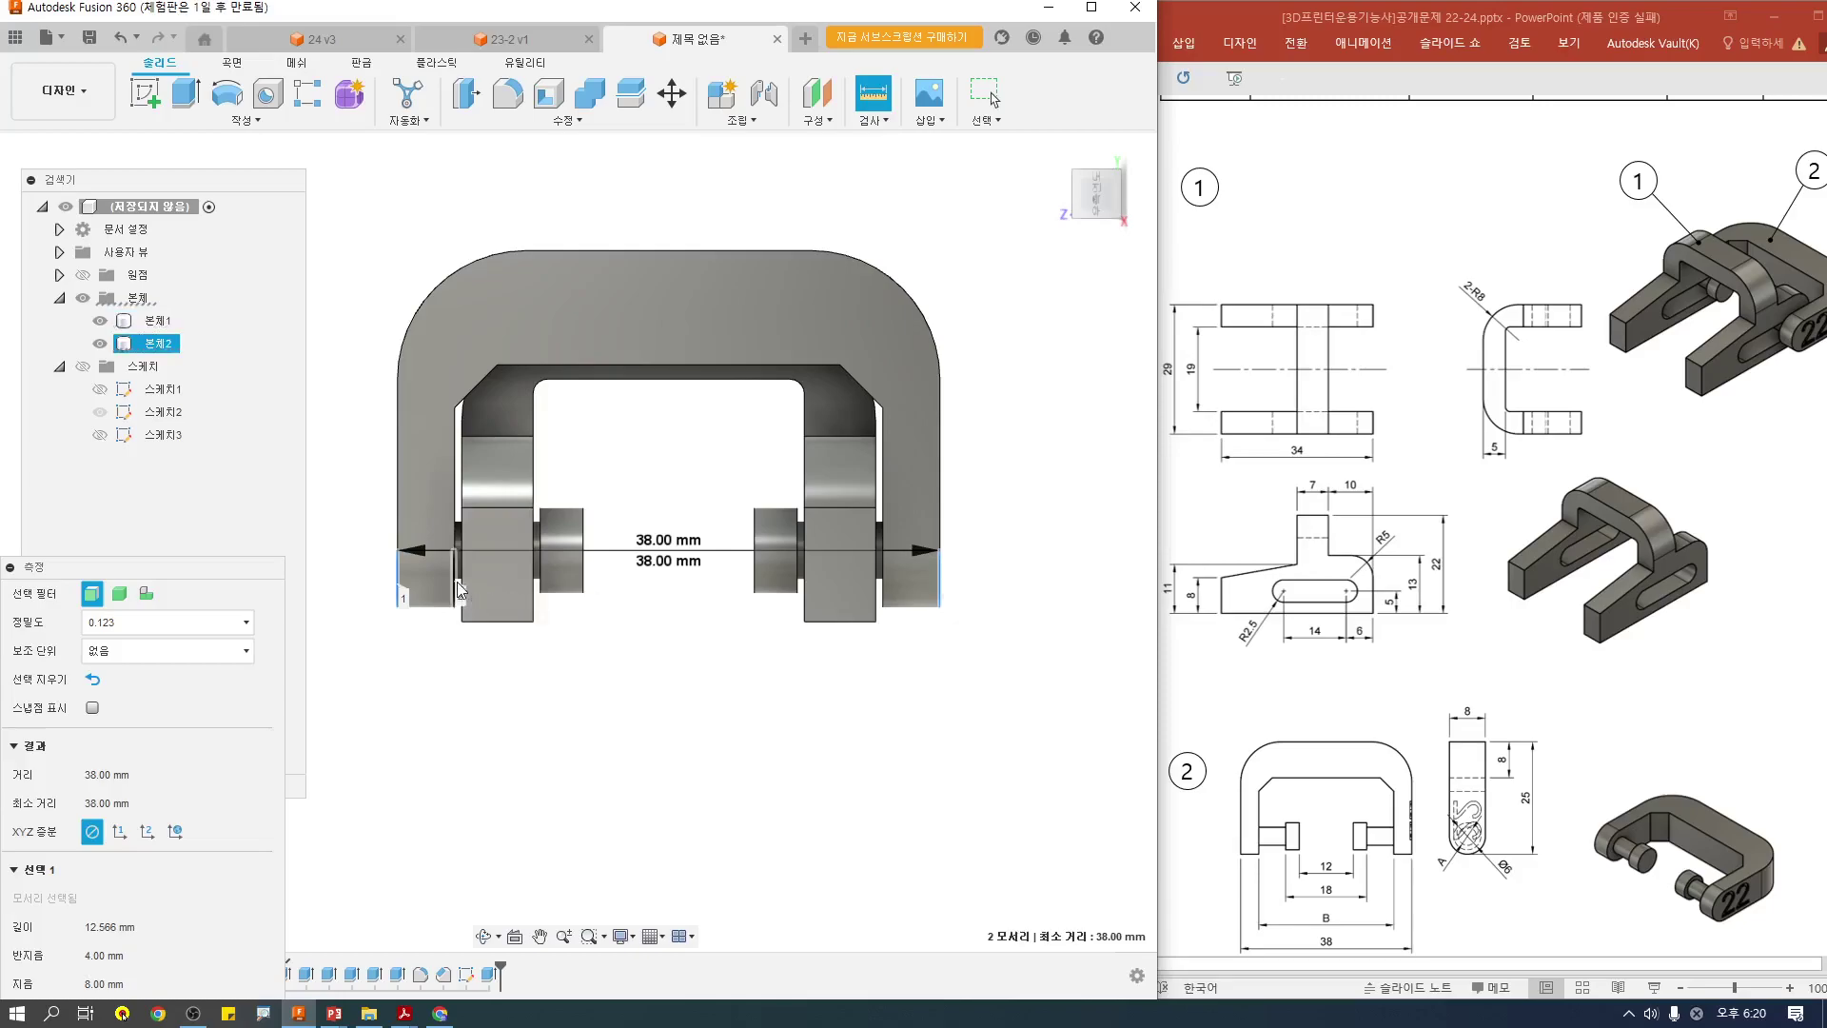
left_click(884, 598)
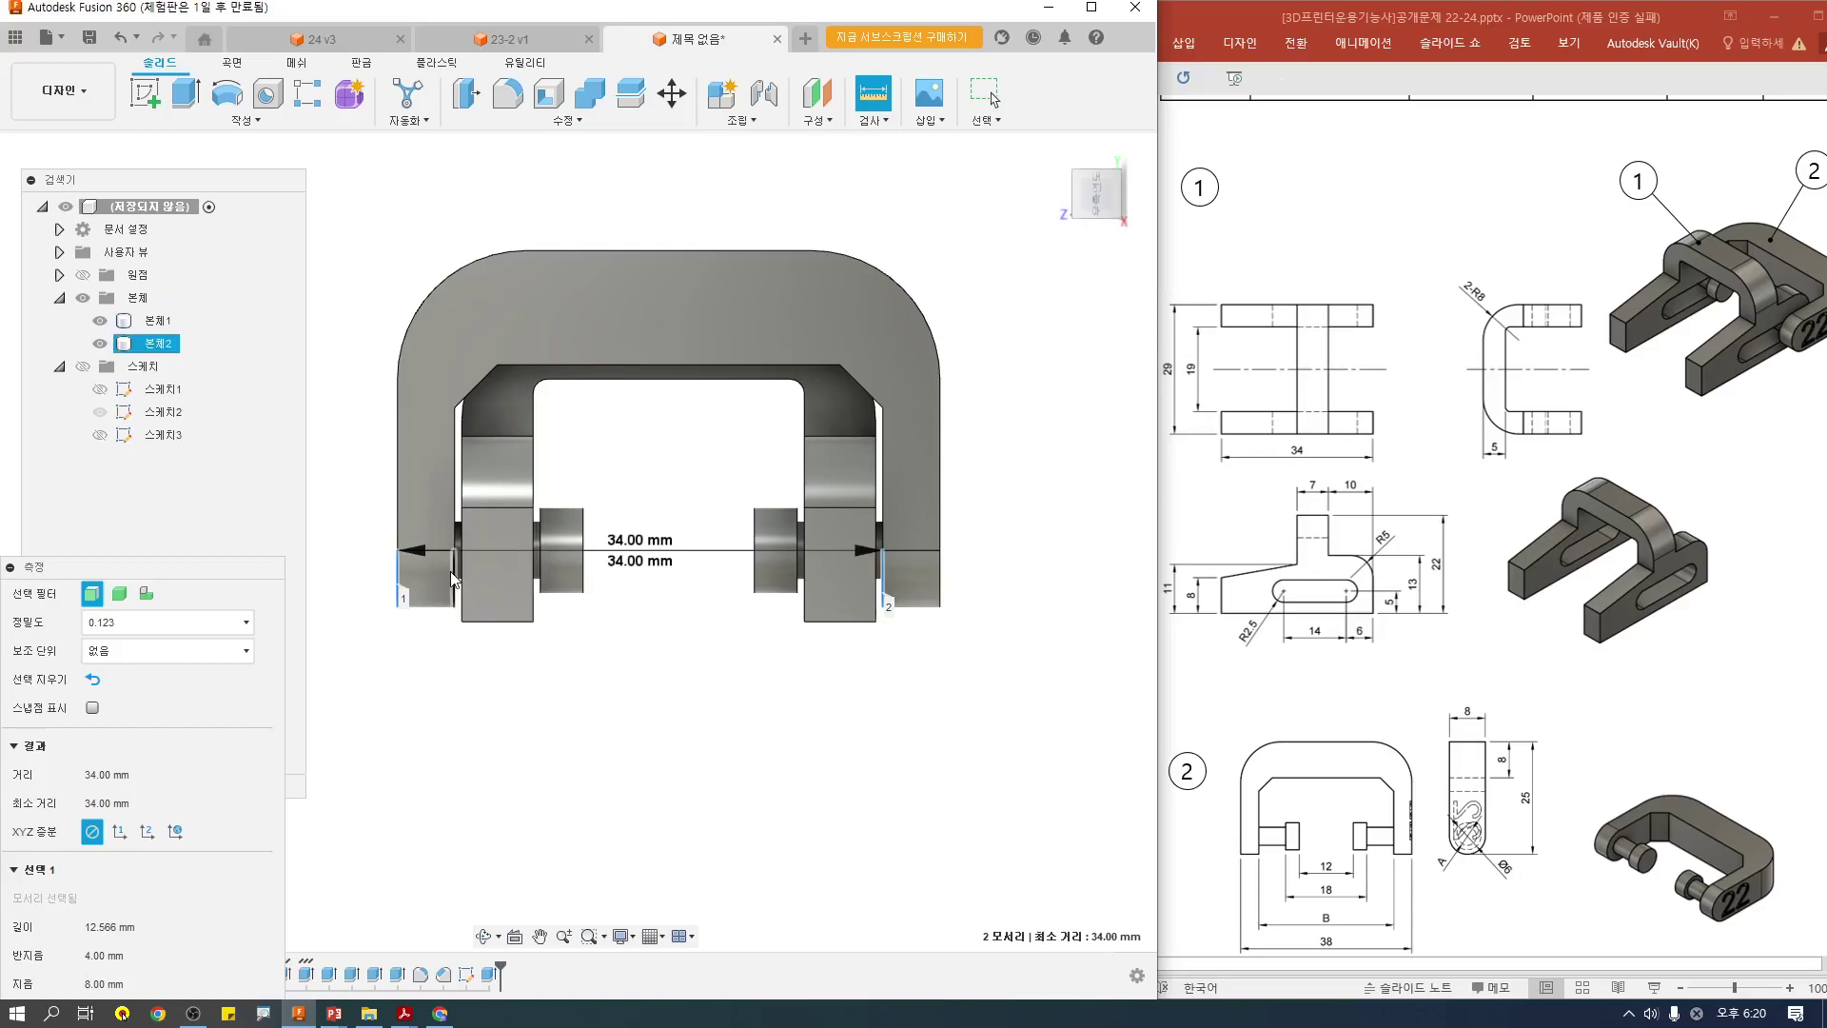
key("Escape")
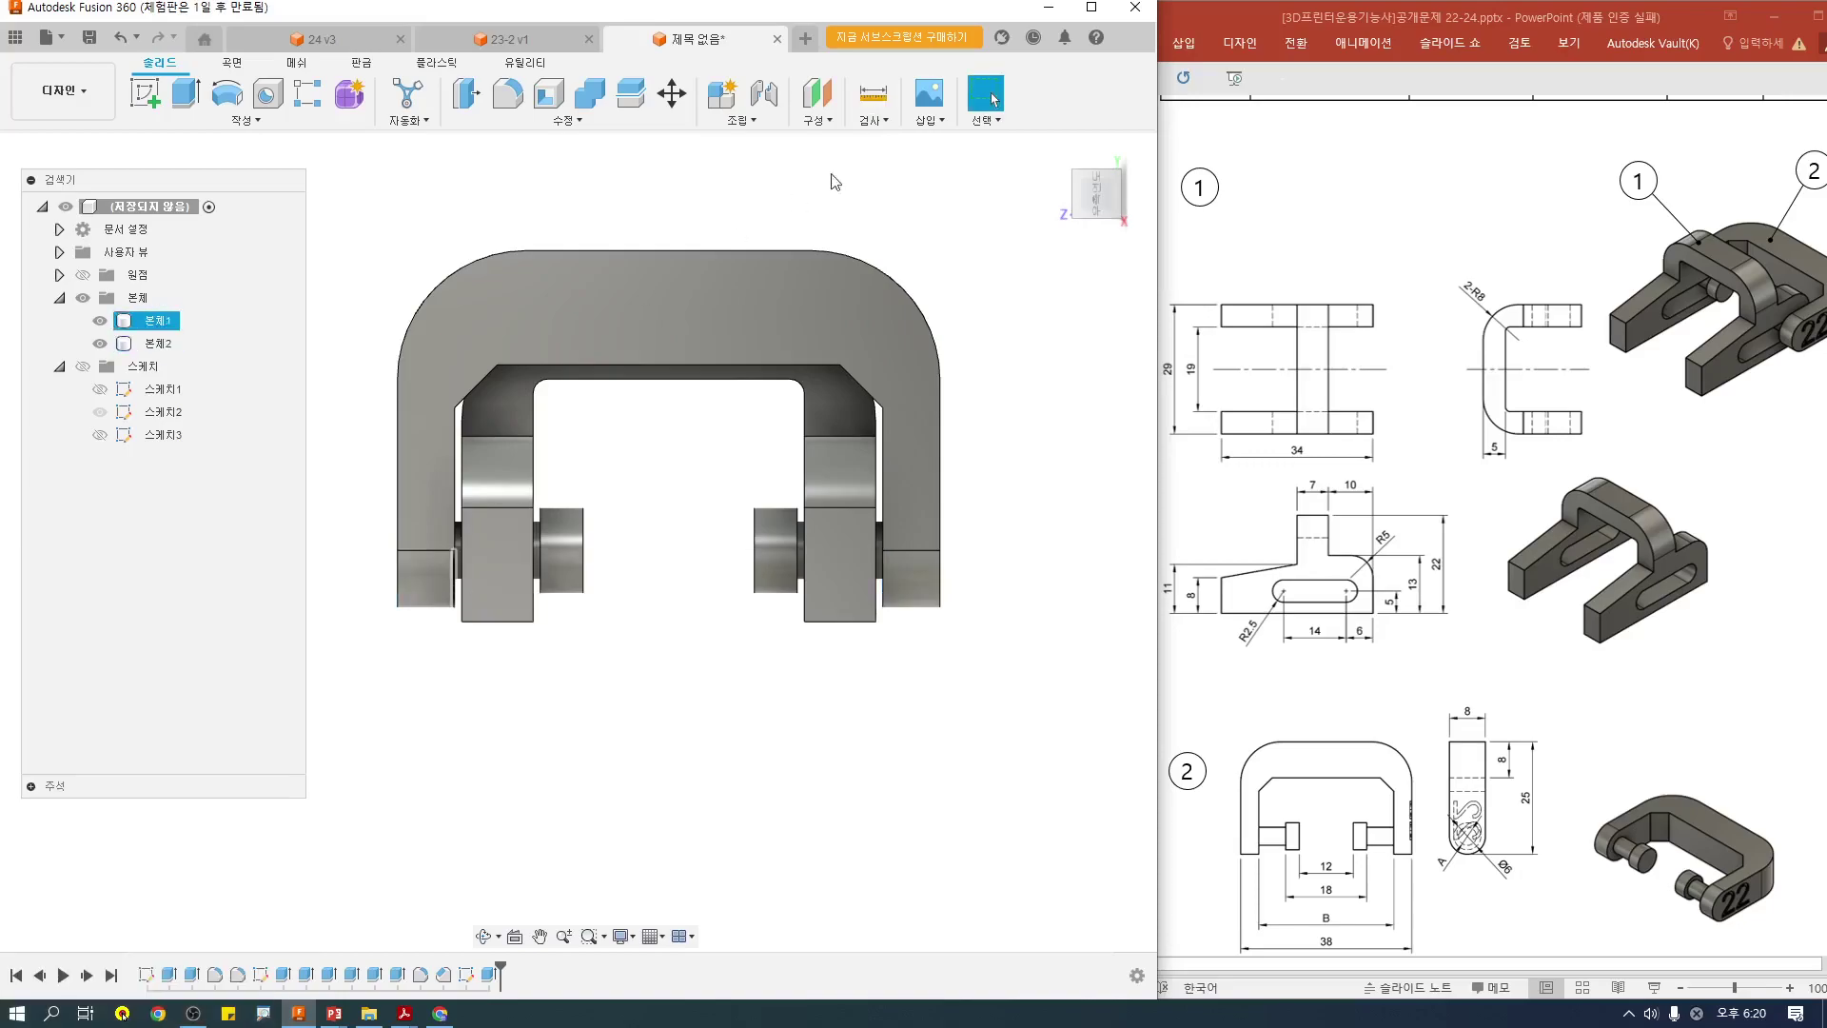
left_click(883, 99)
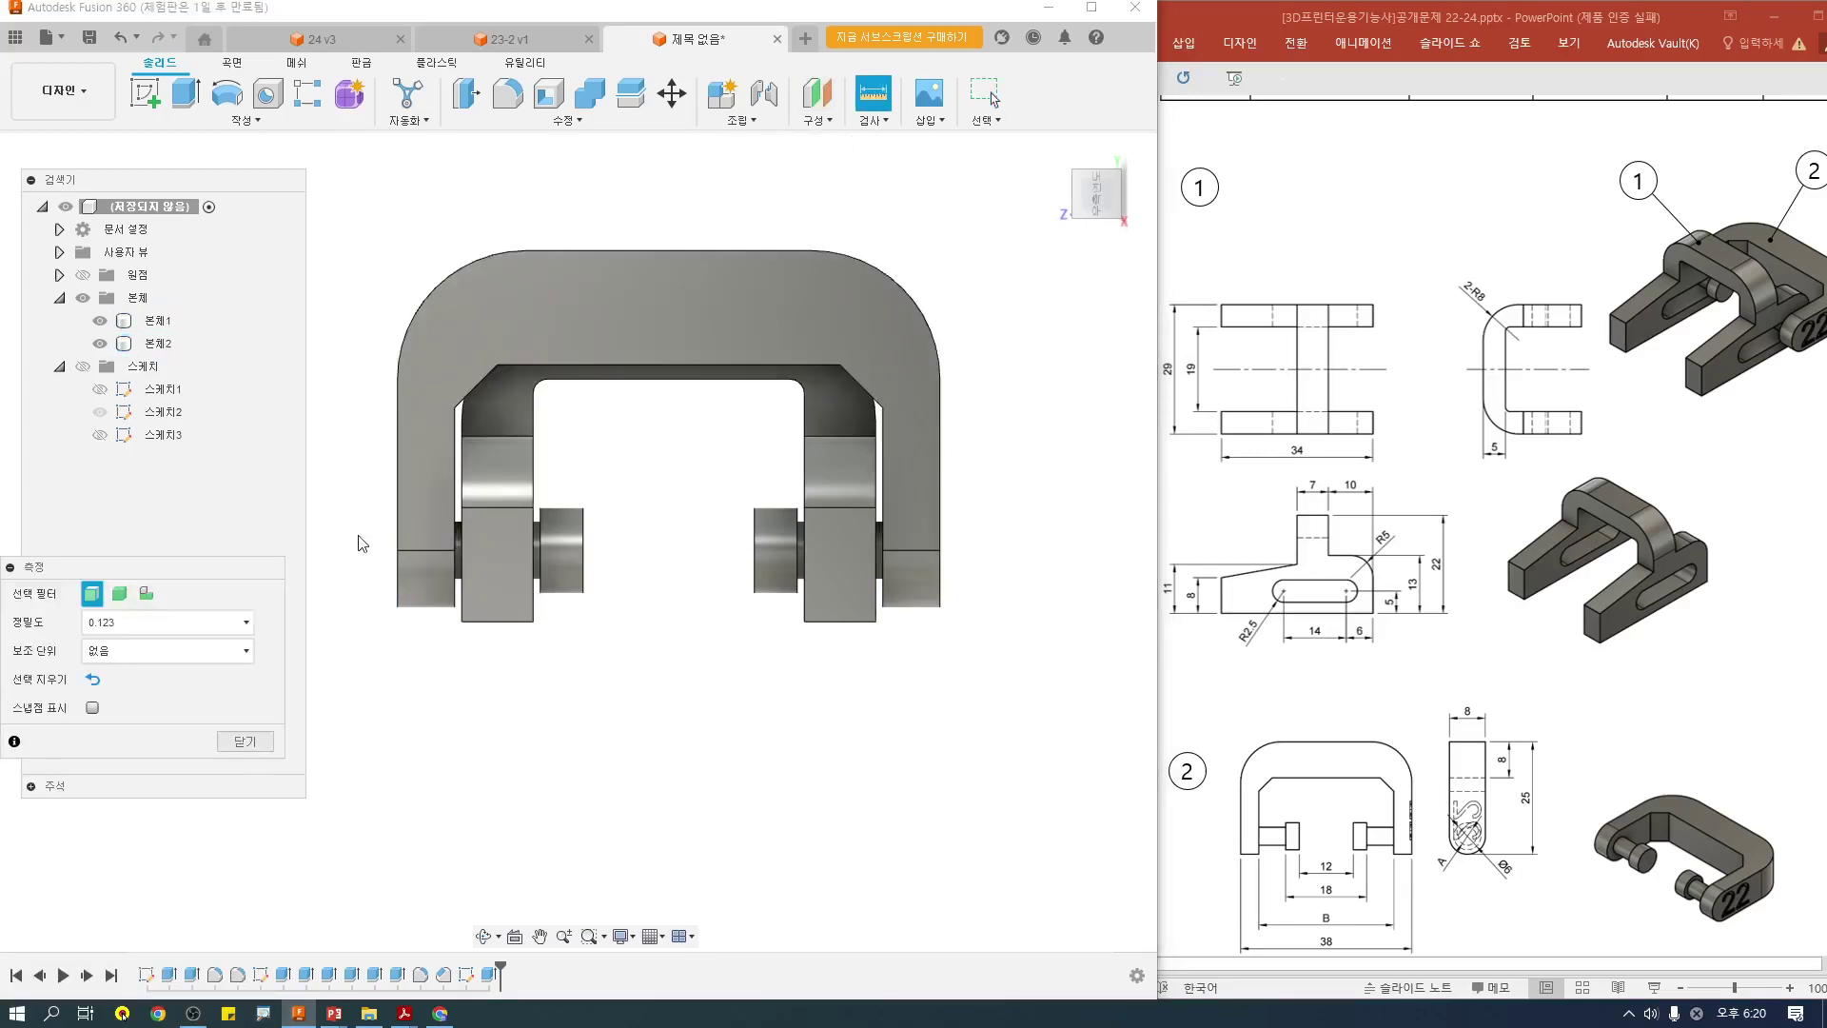
left_click(457, 587)
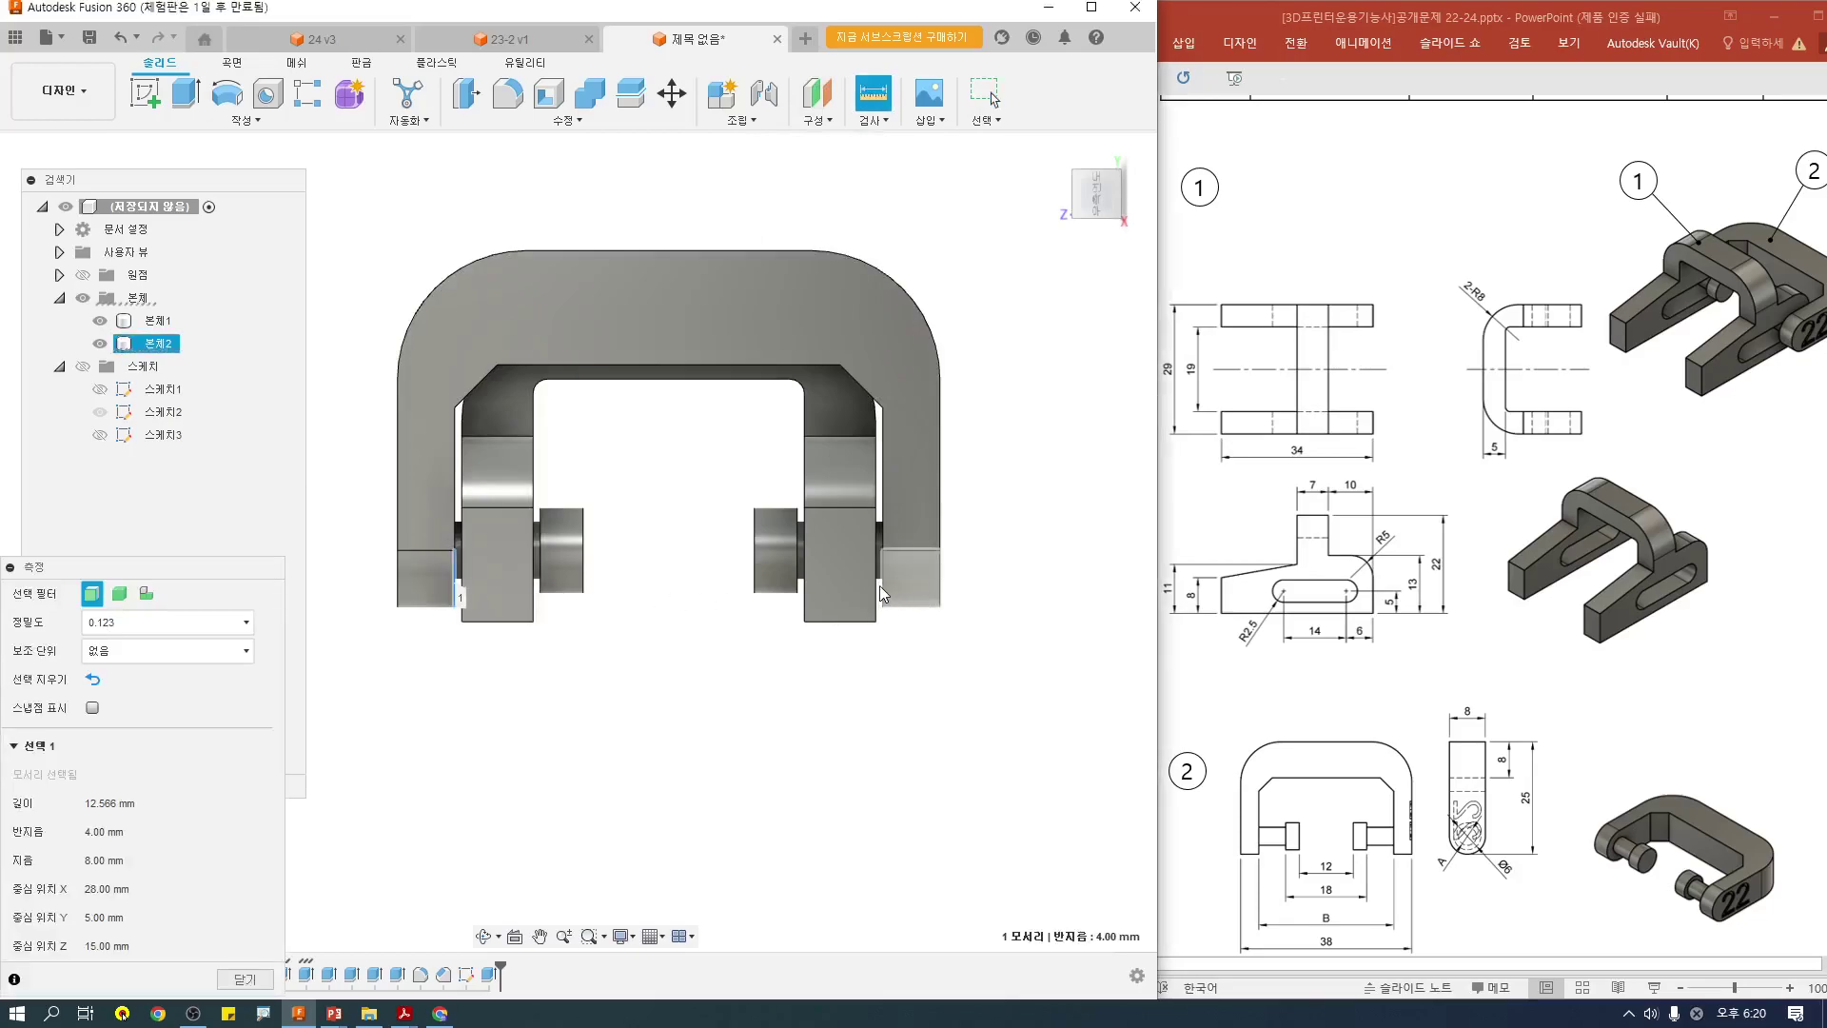
left_click(886, 590)
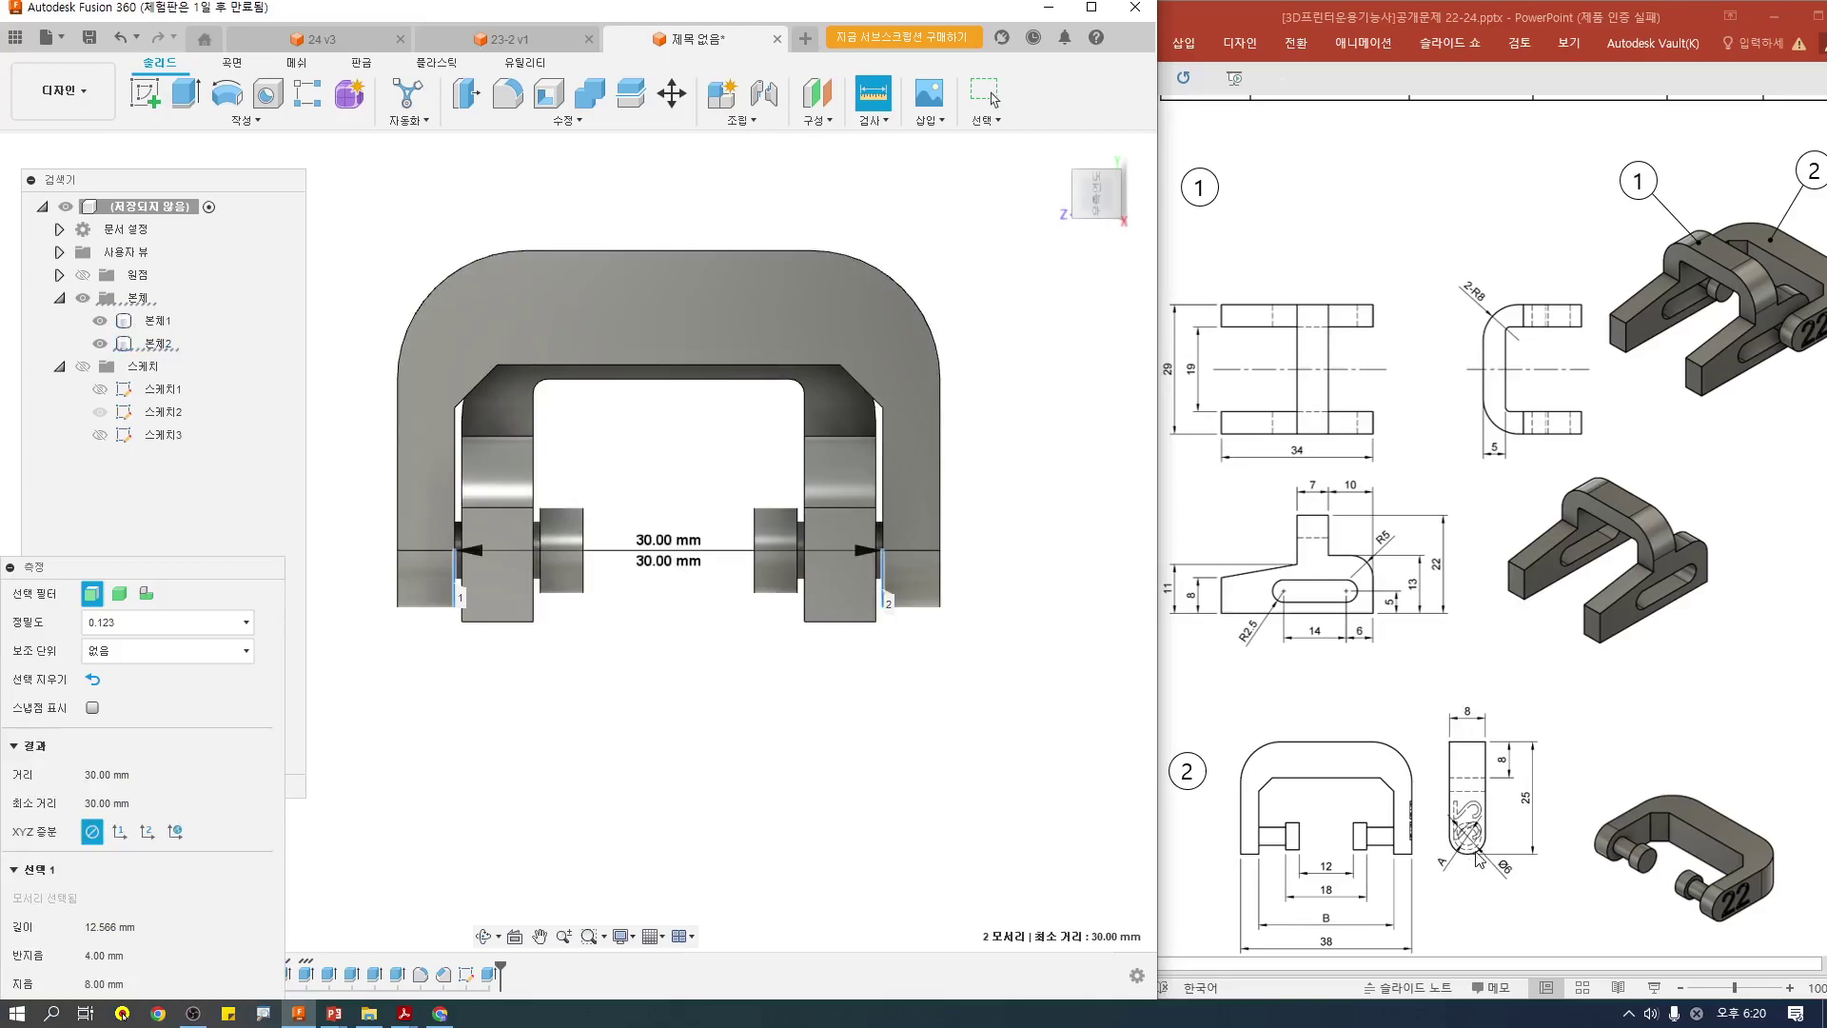
key("Escape")
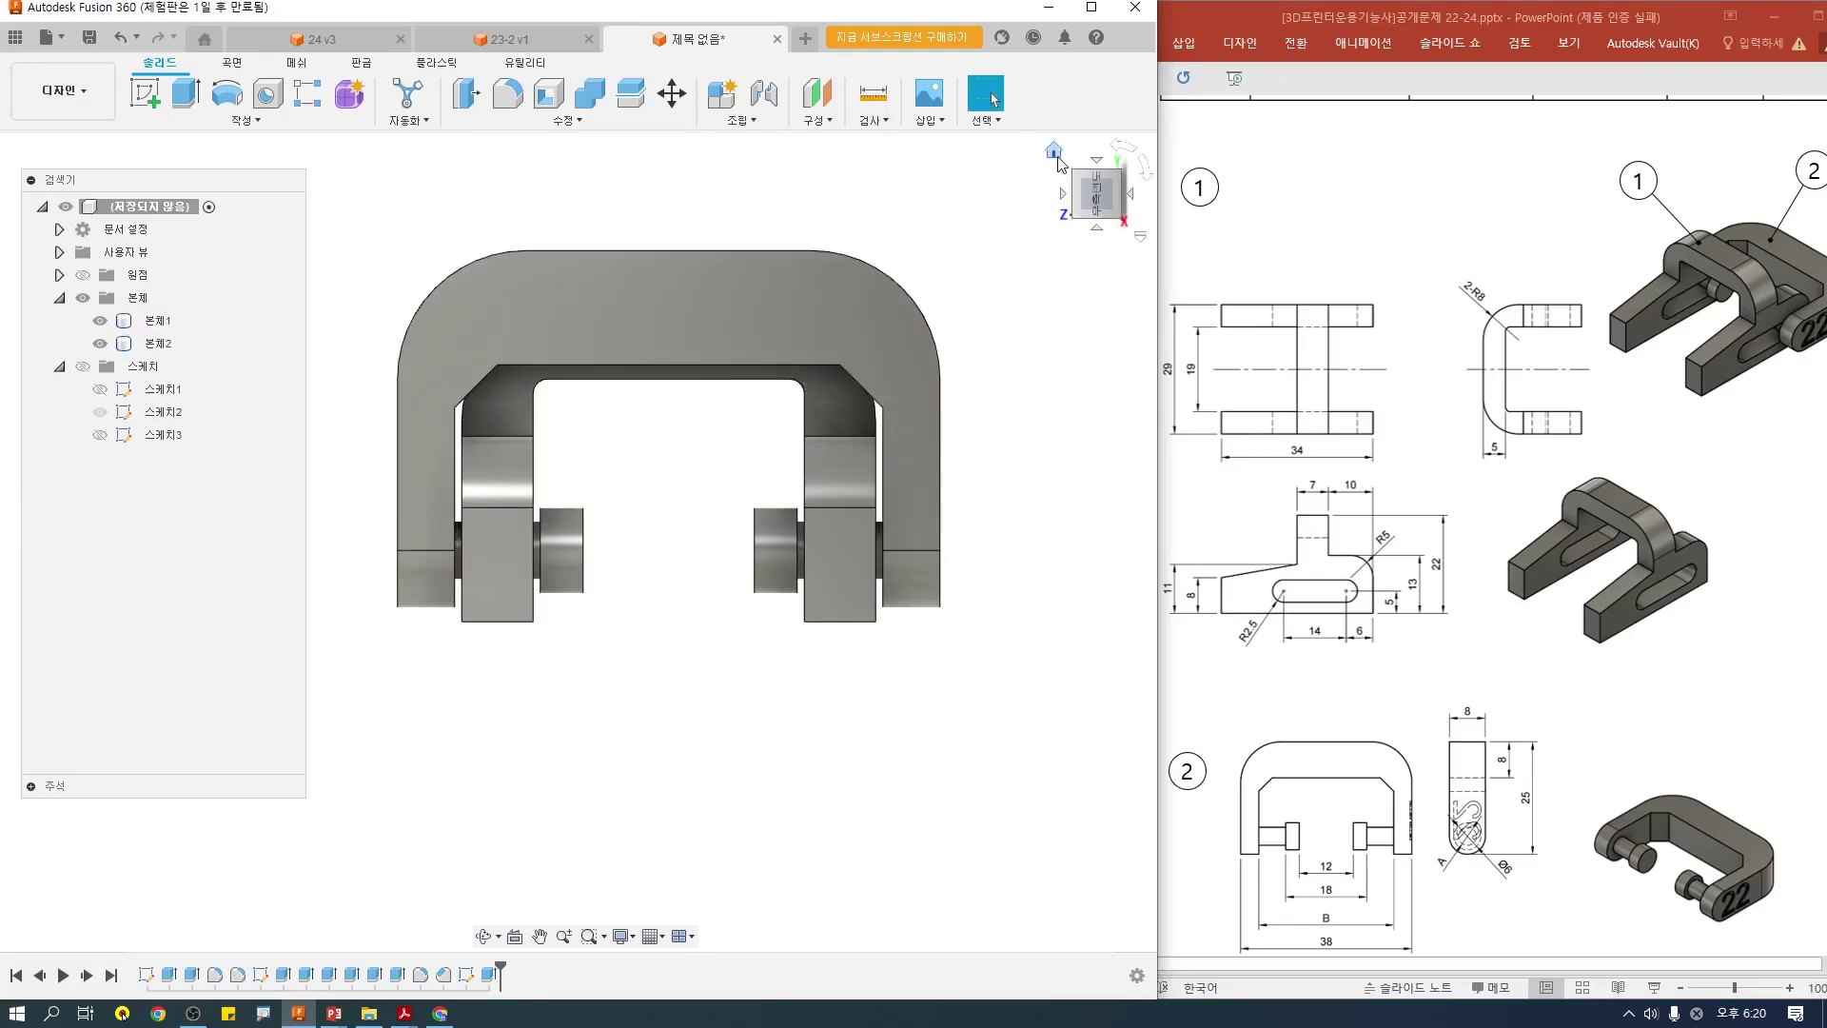
Step: Rotate part 2's body by -90 degrees about the axis of its round pin in the slot
left_click(1078, 181)
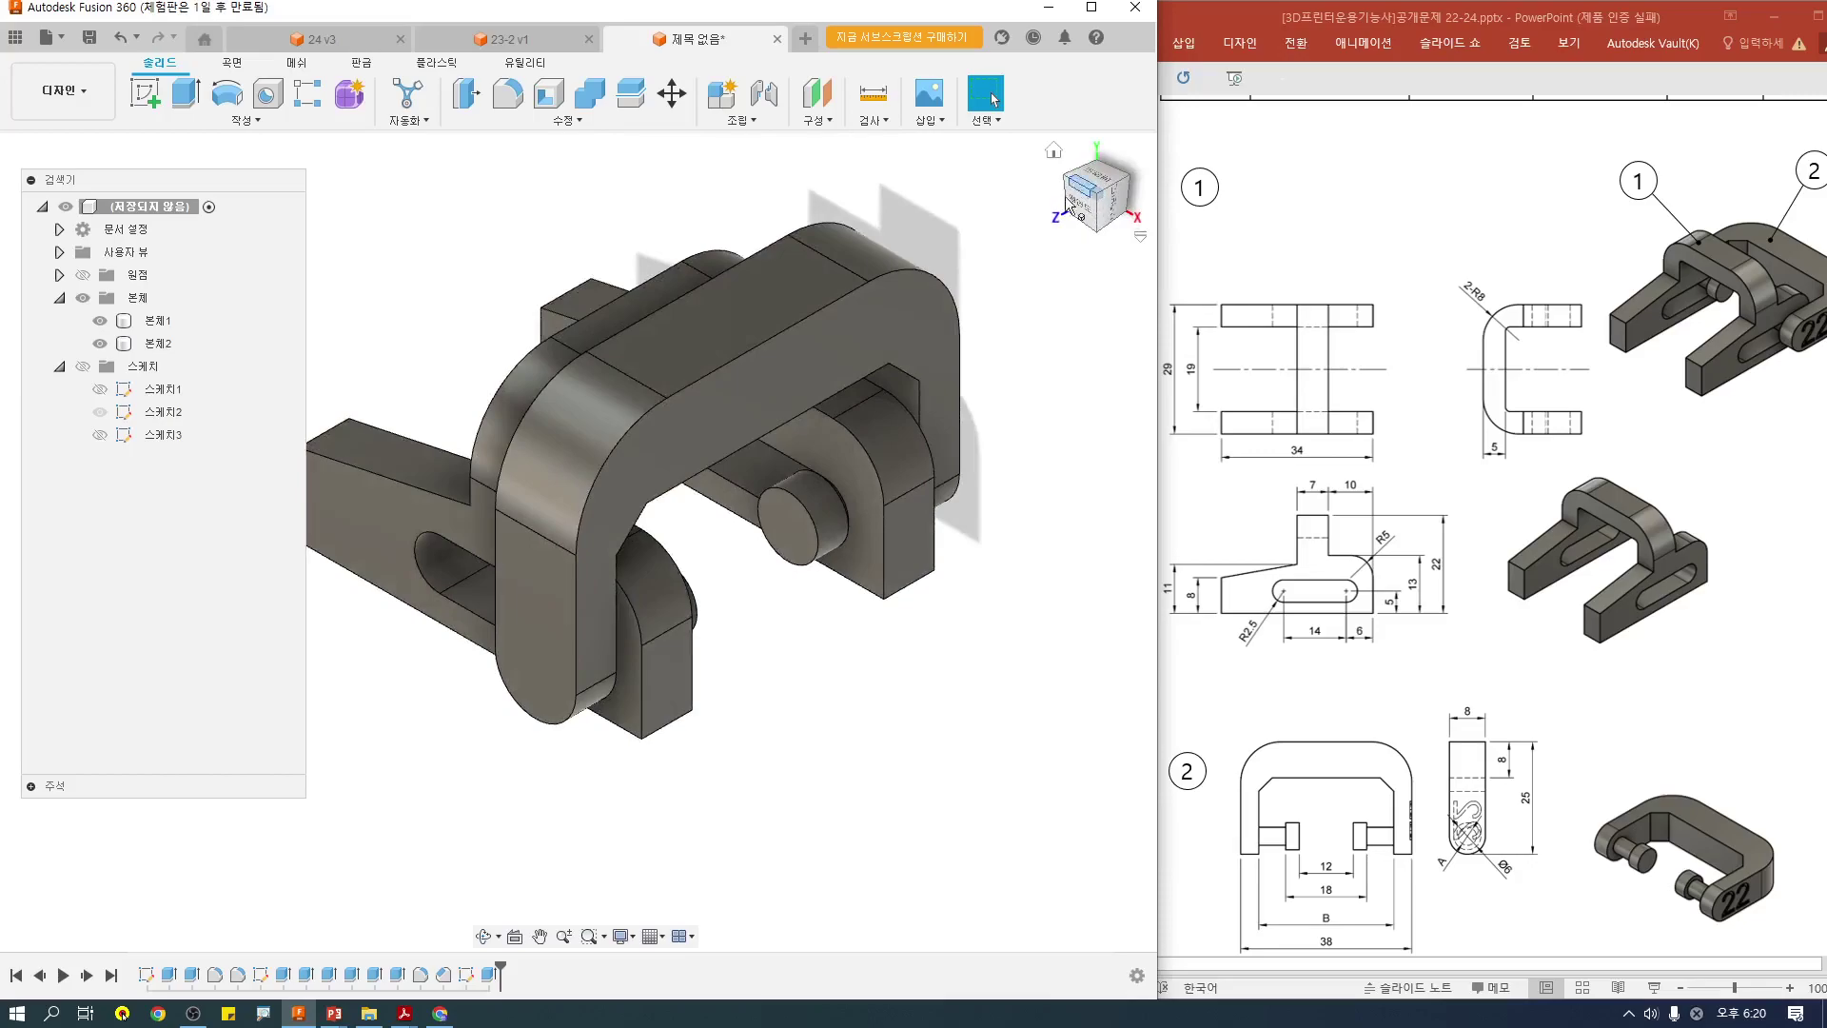
middle_click_drag(876, 718, 1015, 703, "shift")
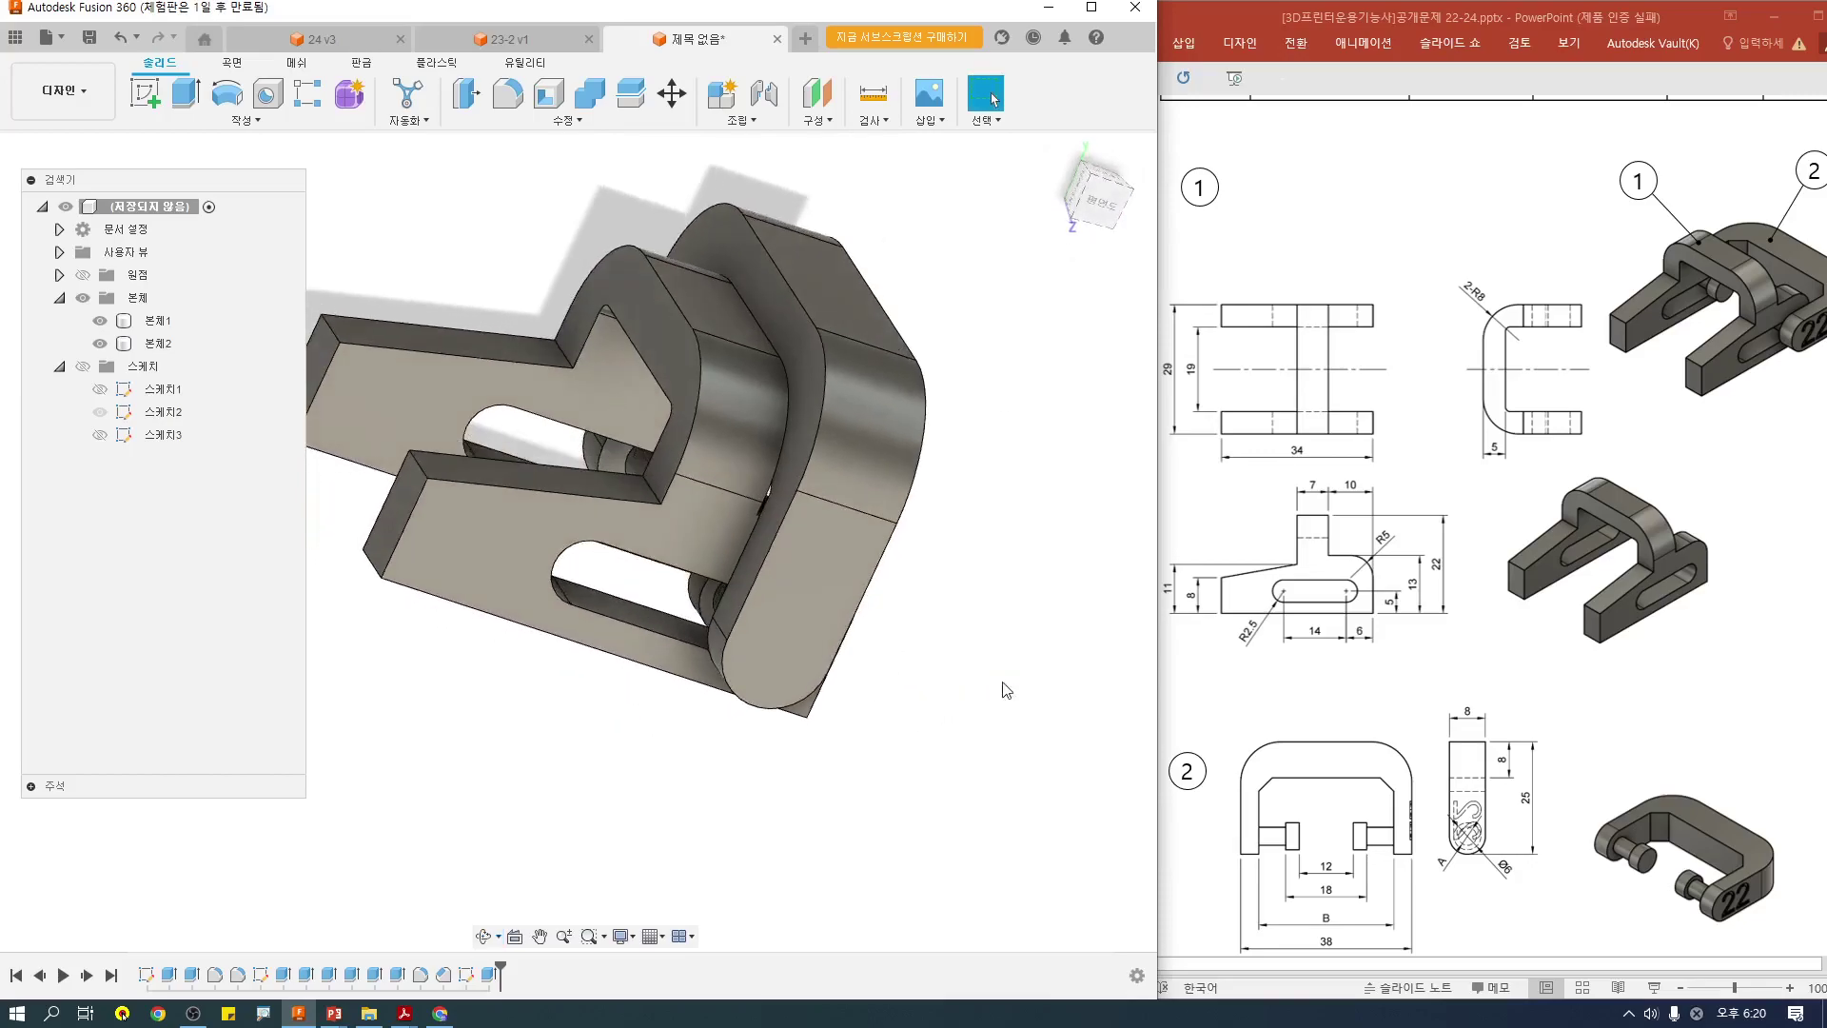
middle_click_drag(887, 388, 690, 332, "shift")
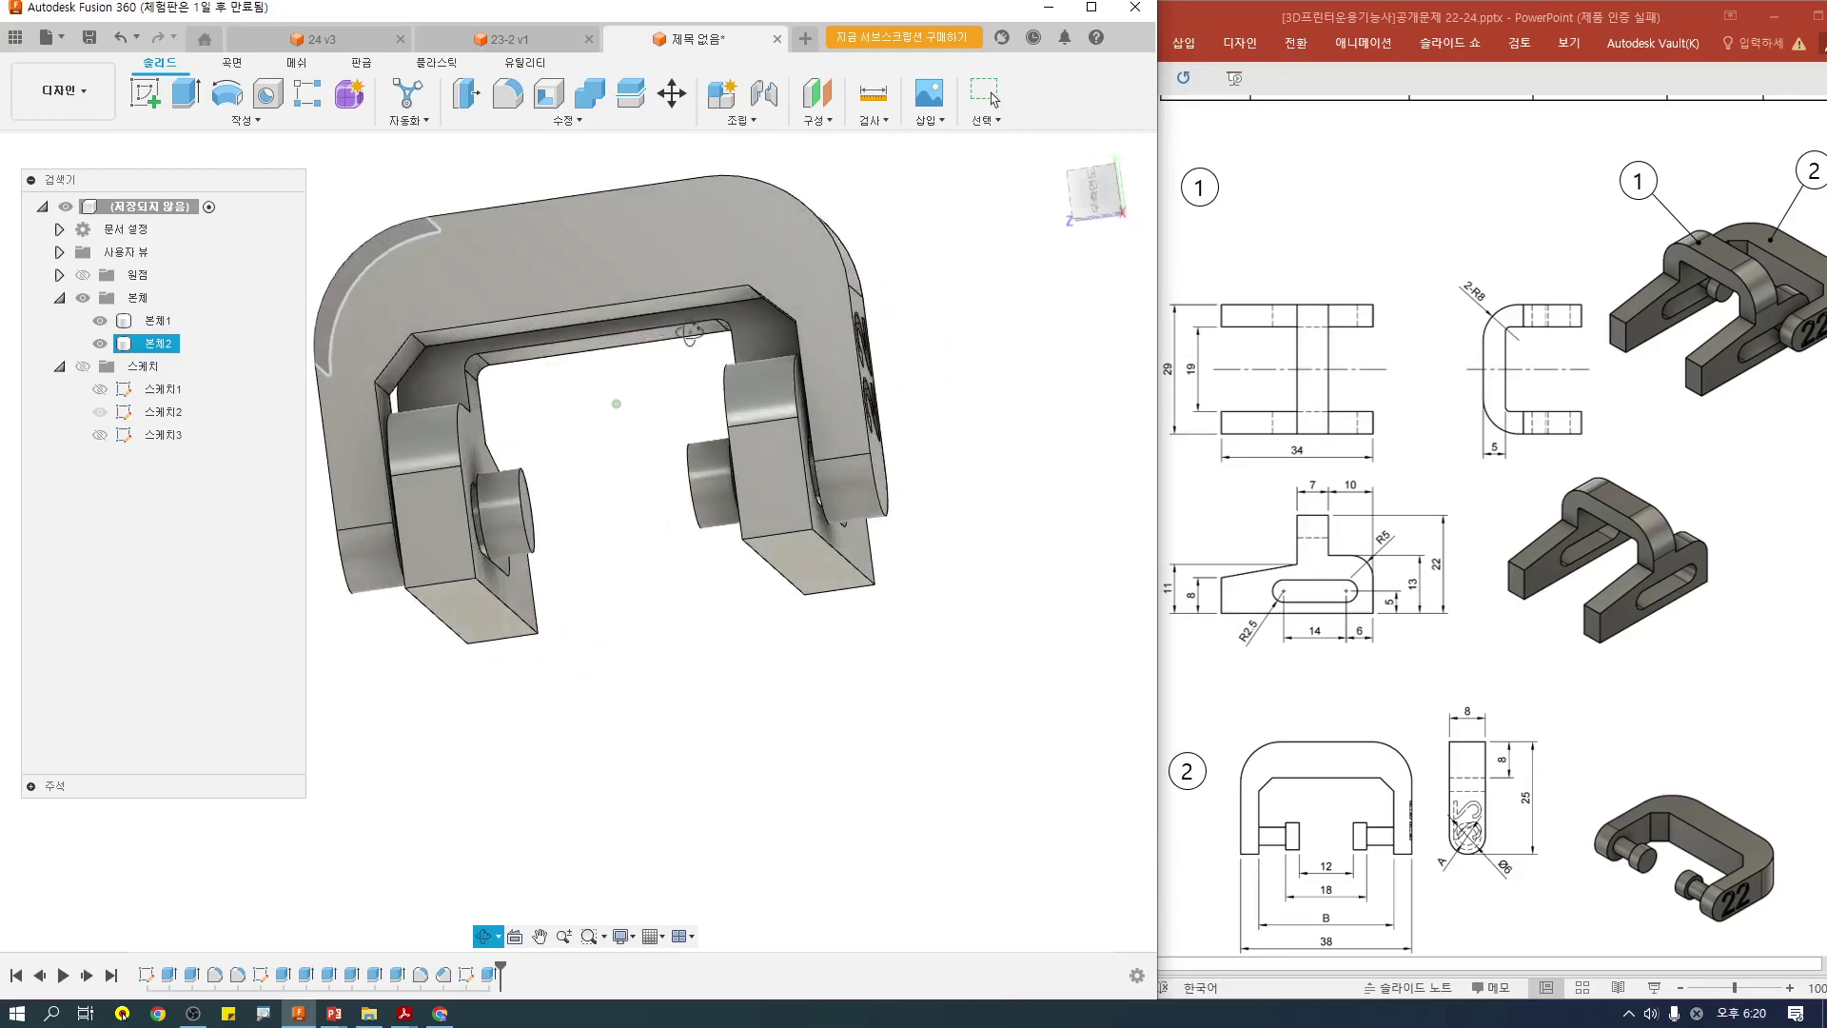
left_click(1093, 198)
left_click(1061, 201)
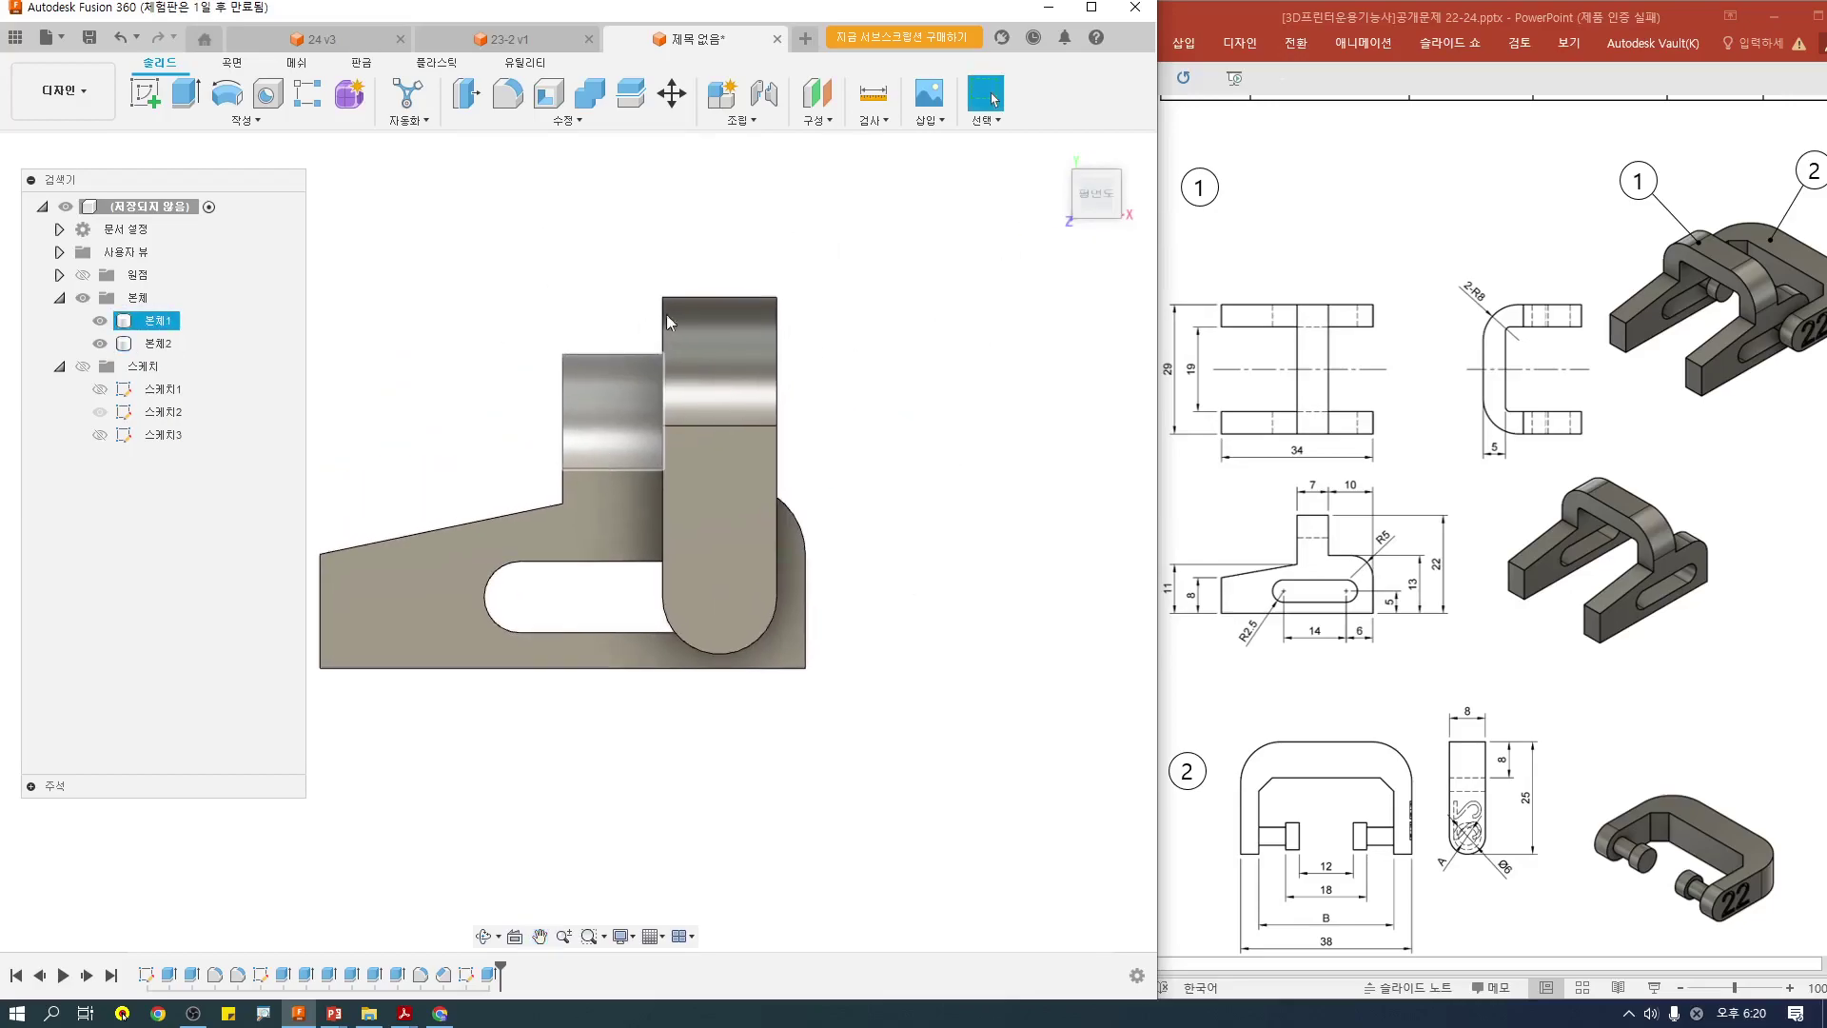
left_click(672, 93)
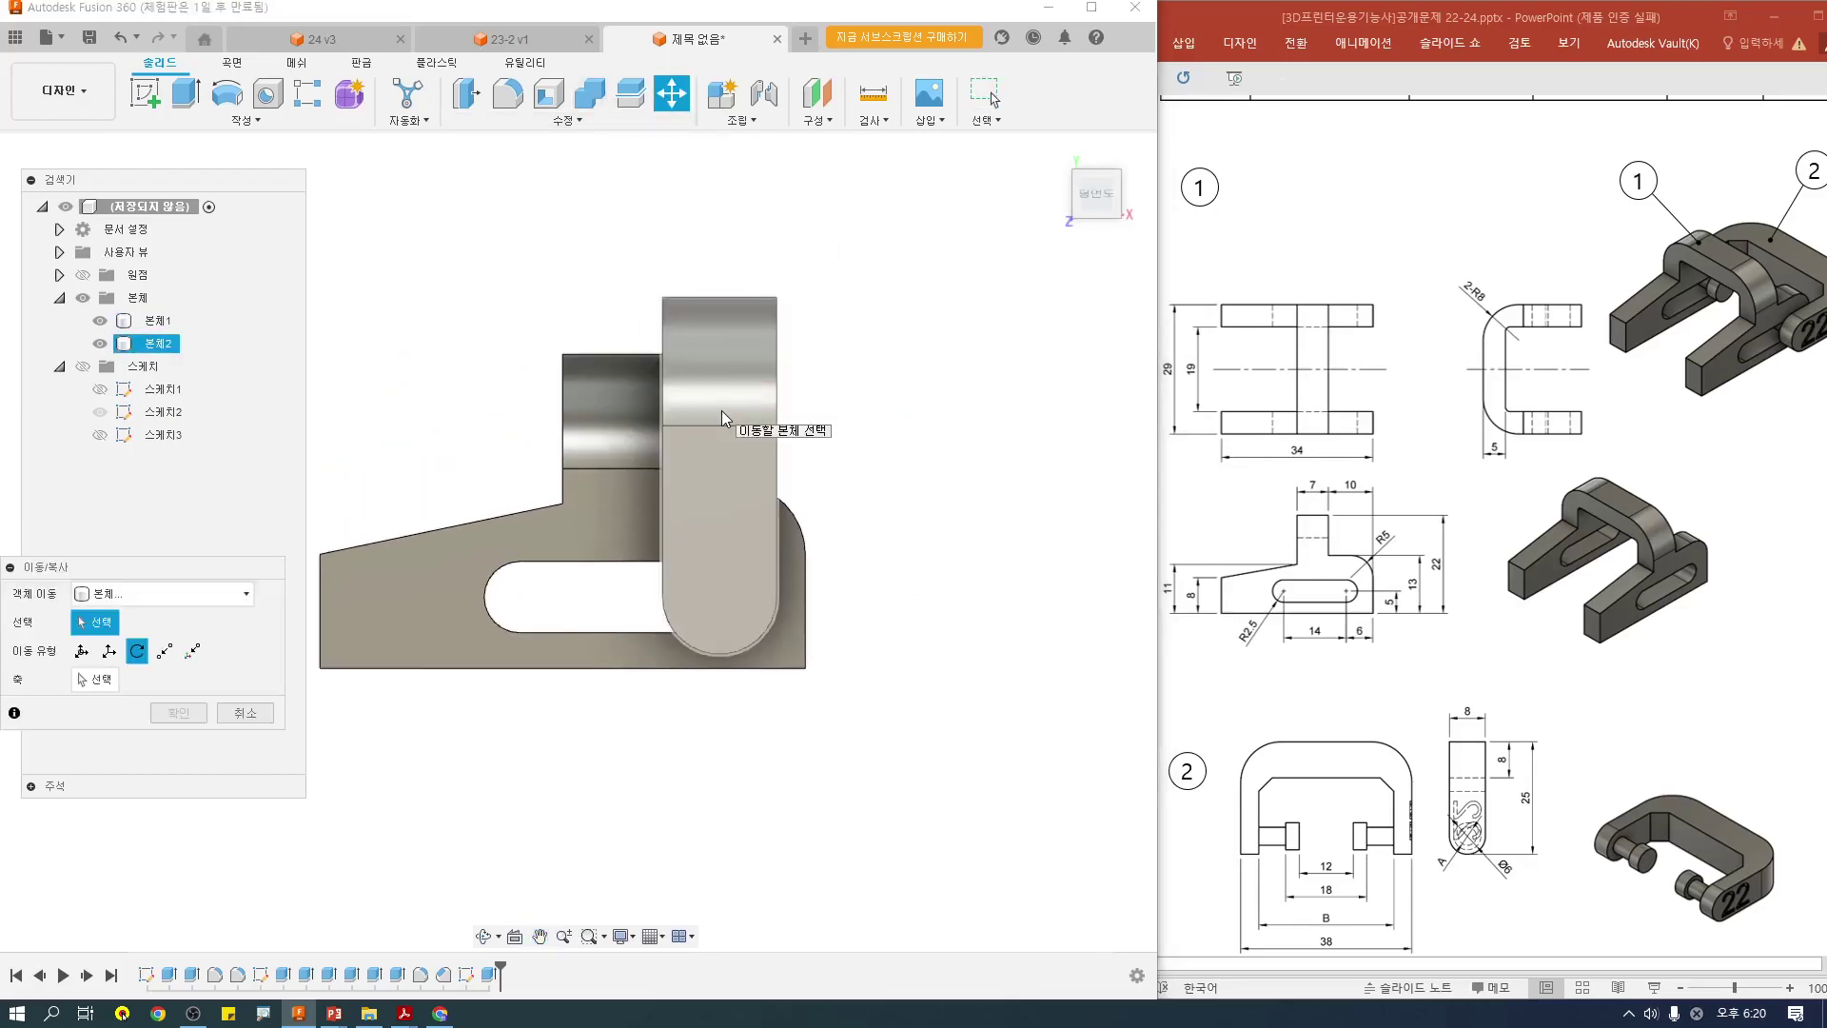
left_click(723, 411)
left_click(95, 678)
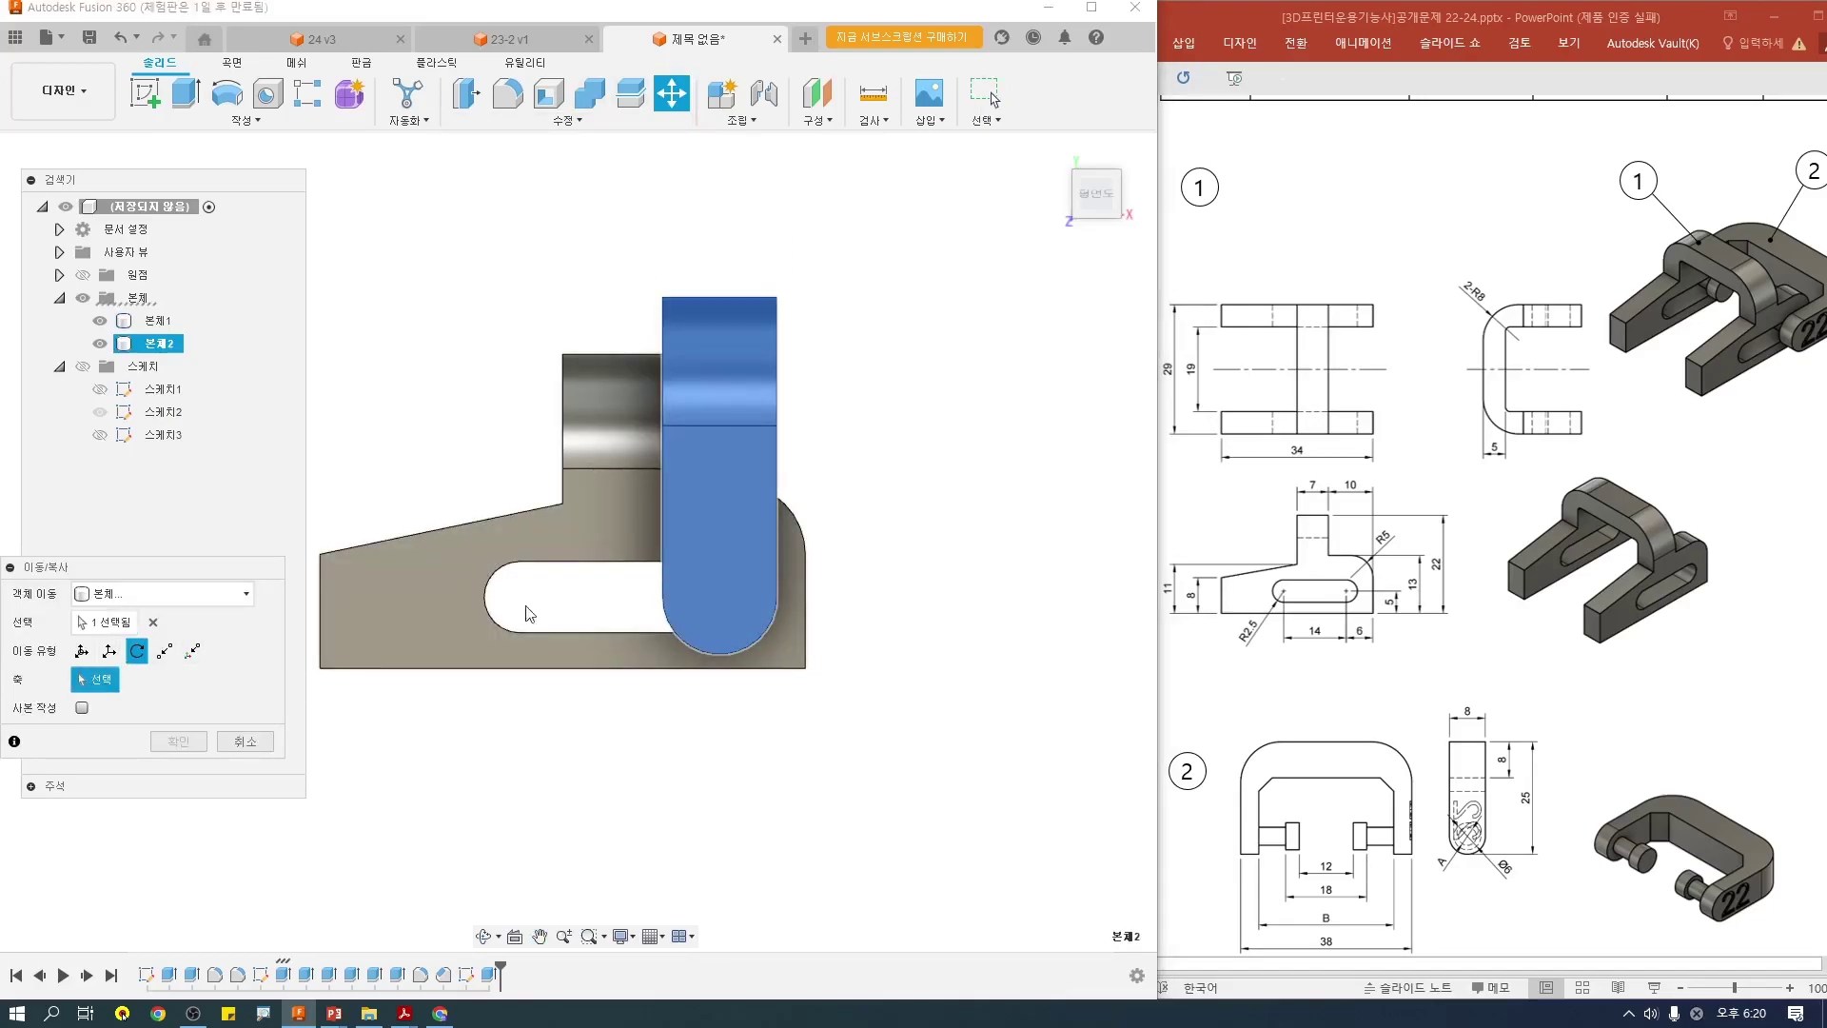
left_click(727, 563)
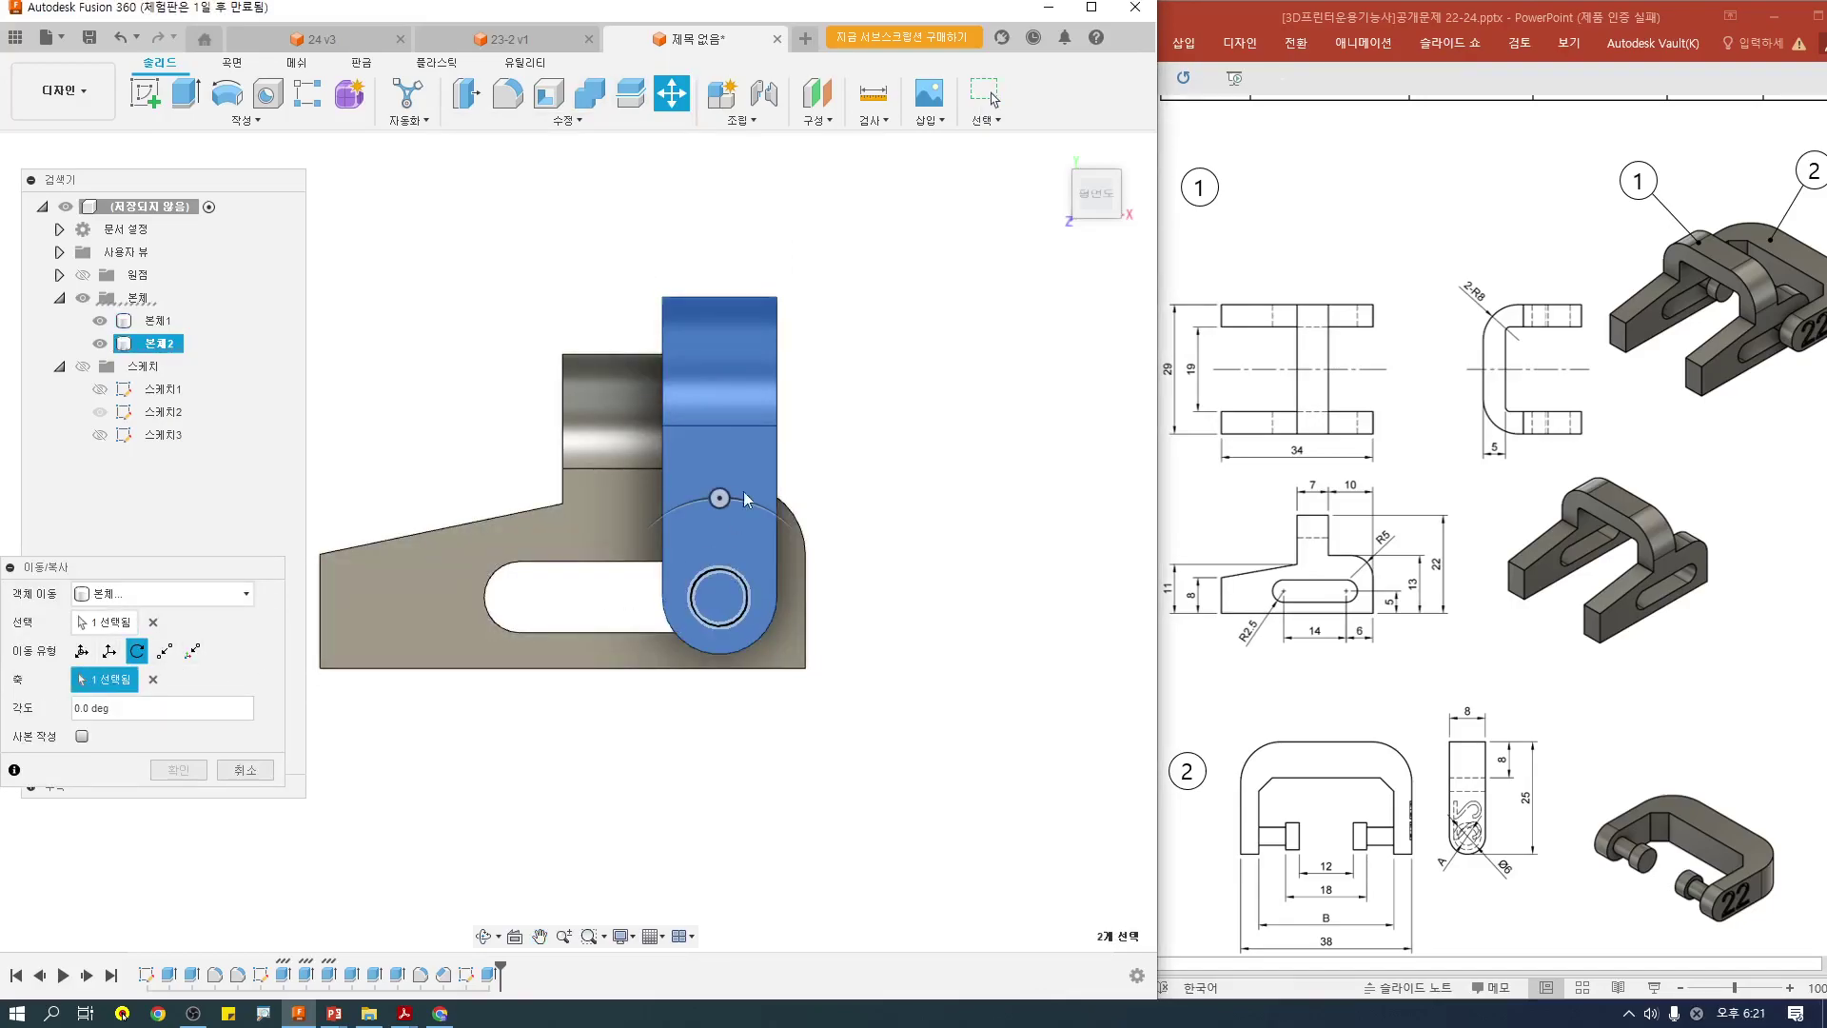
left_click_drag(737, 498, 819, 598)
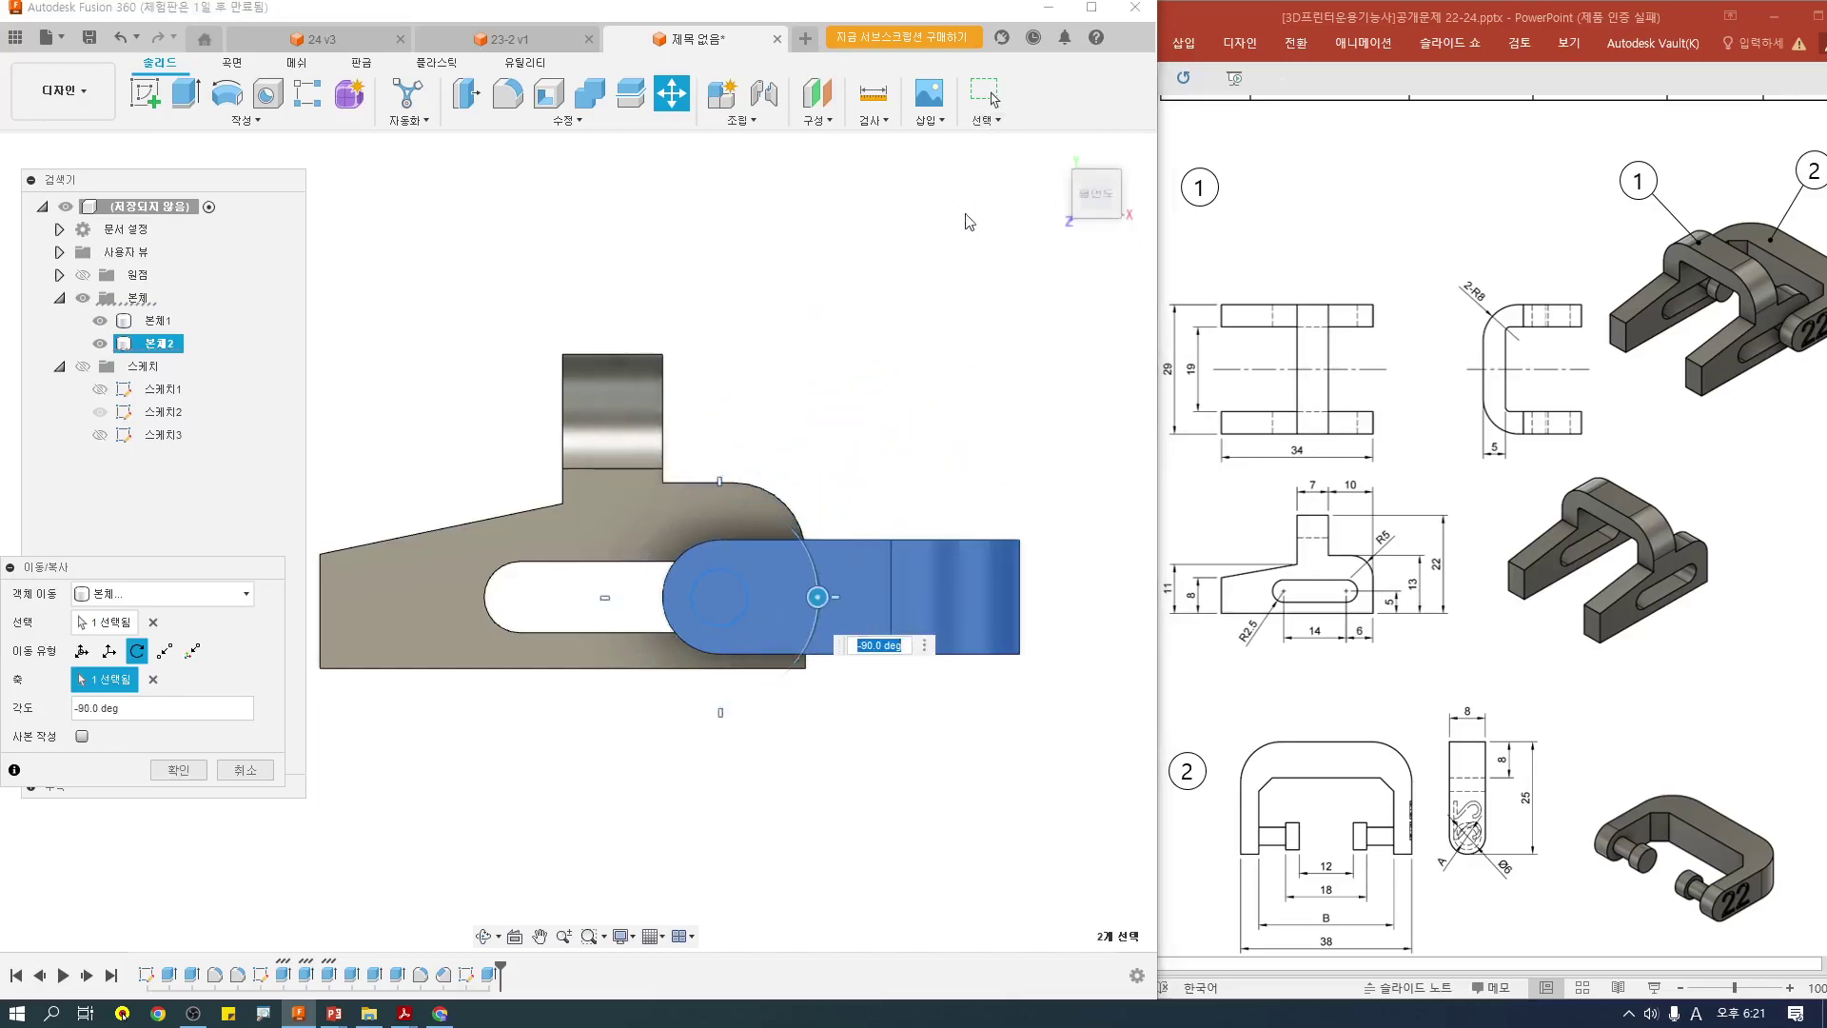
left_click(180, 771)
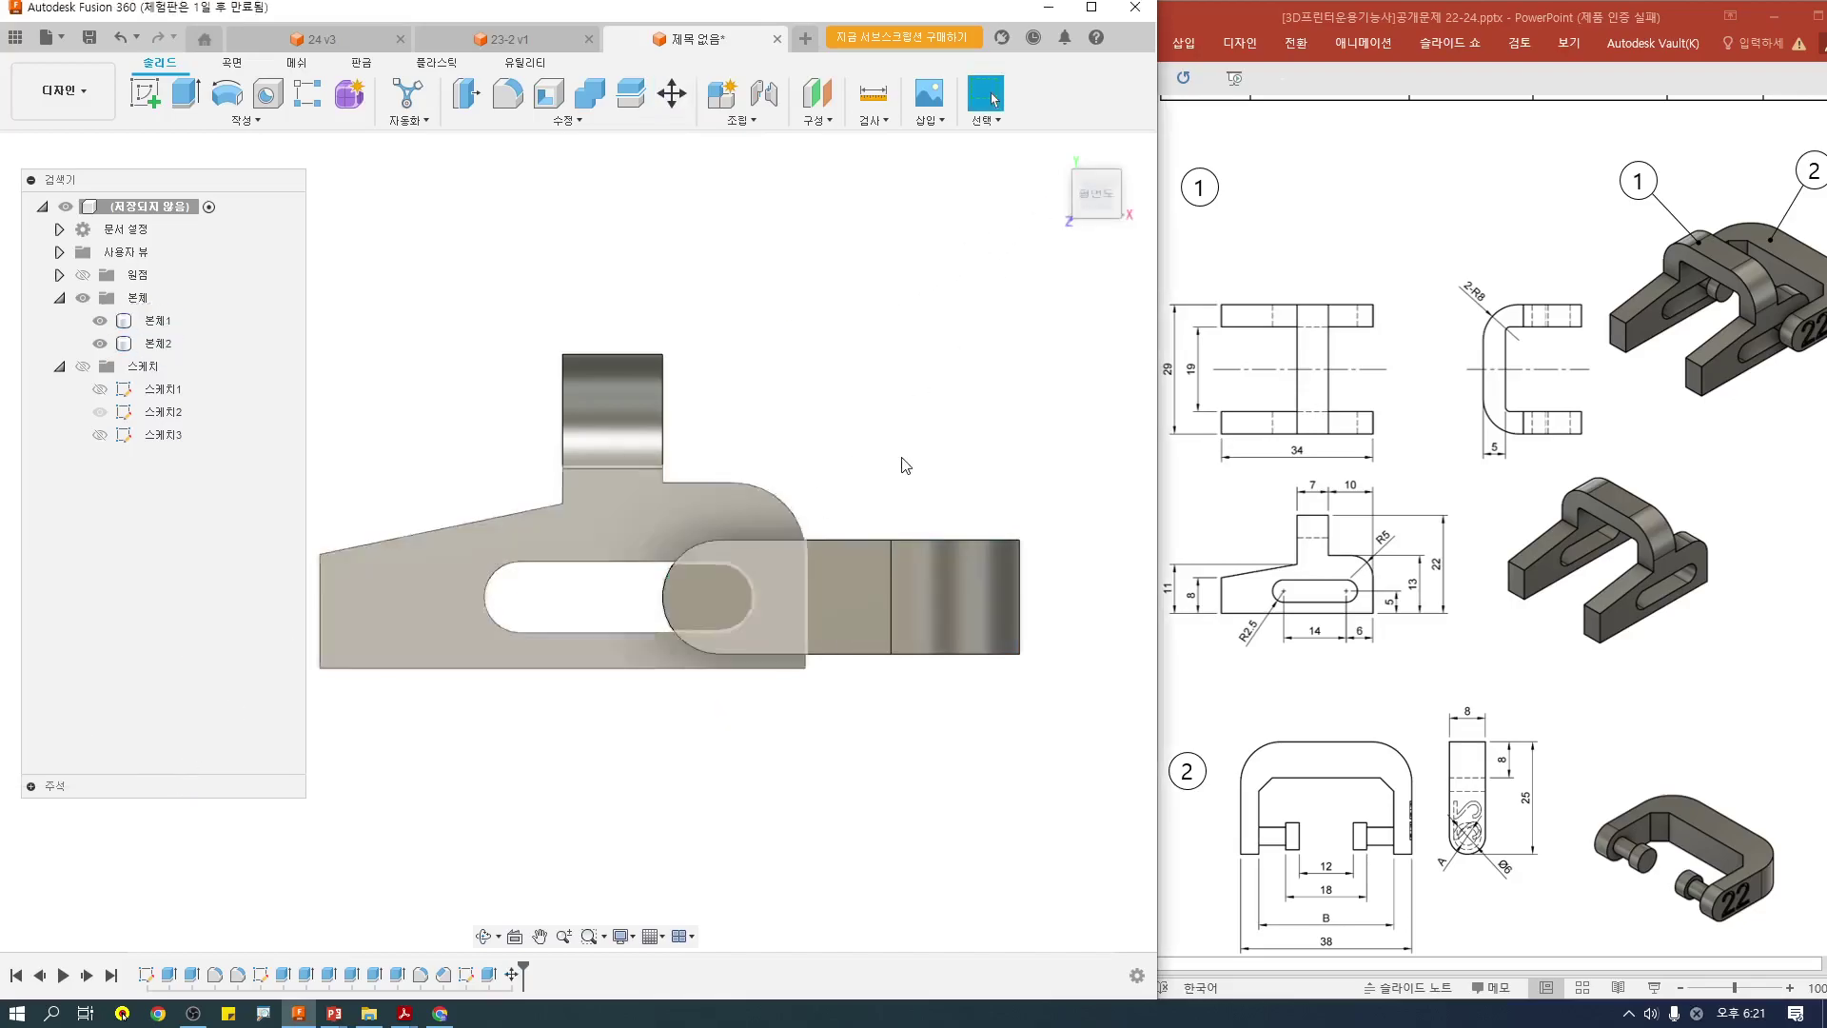
Step: Inspect the assembled parts in isometric views from both sides, including the side with the engraved 22
left_click(1076, 175)
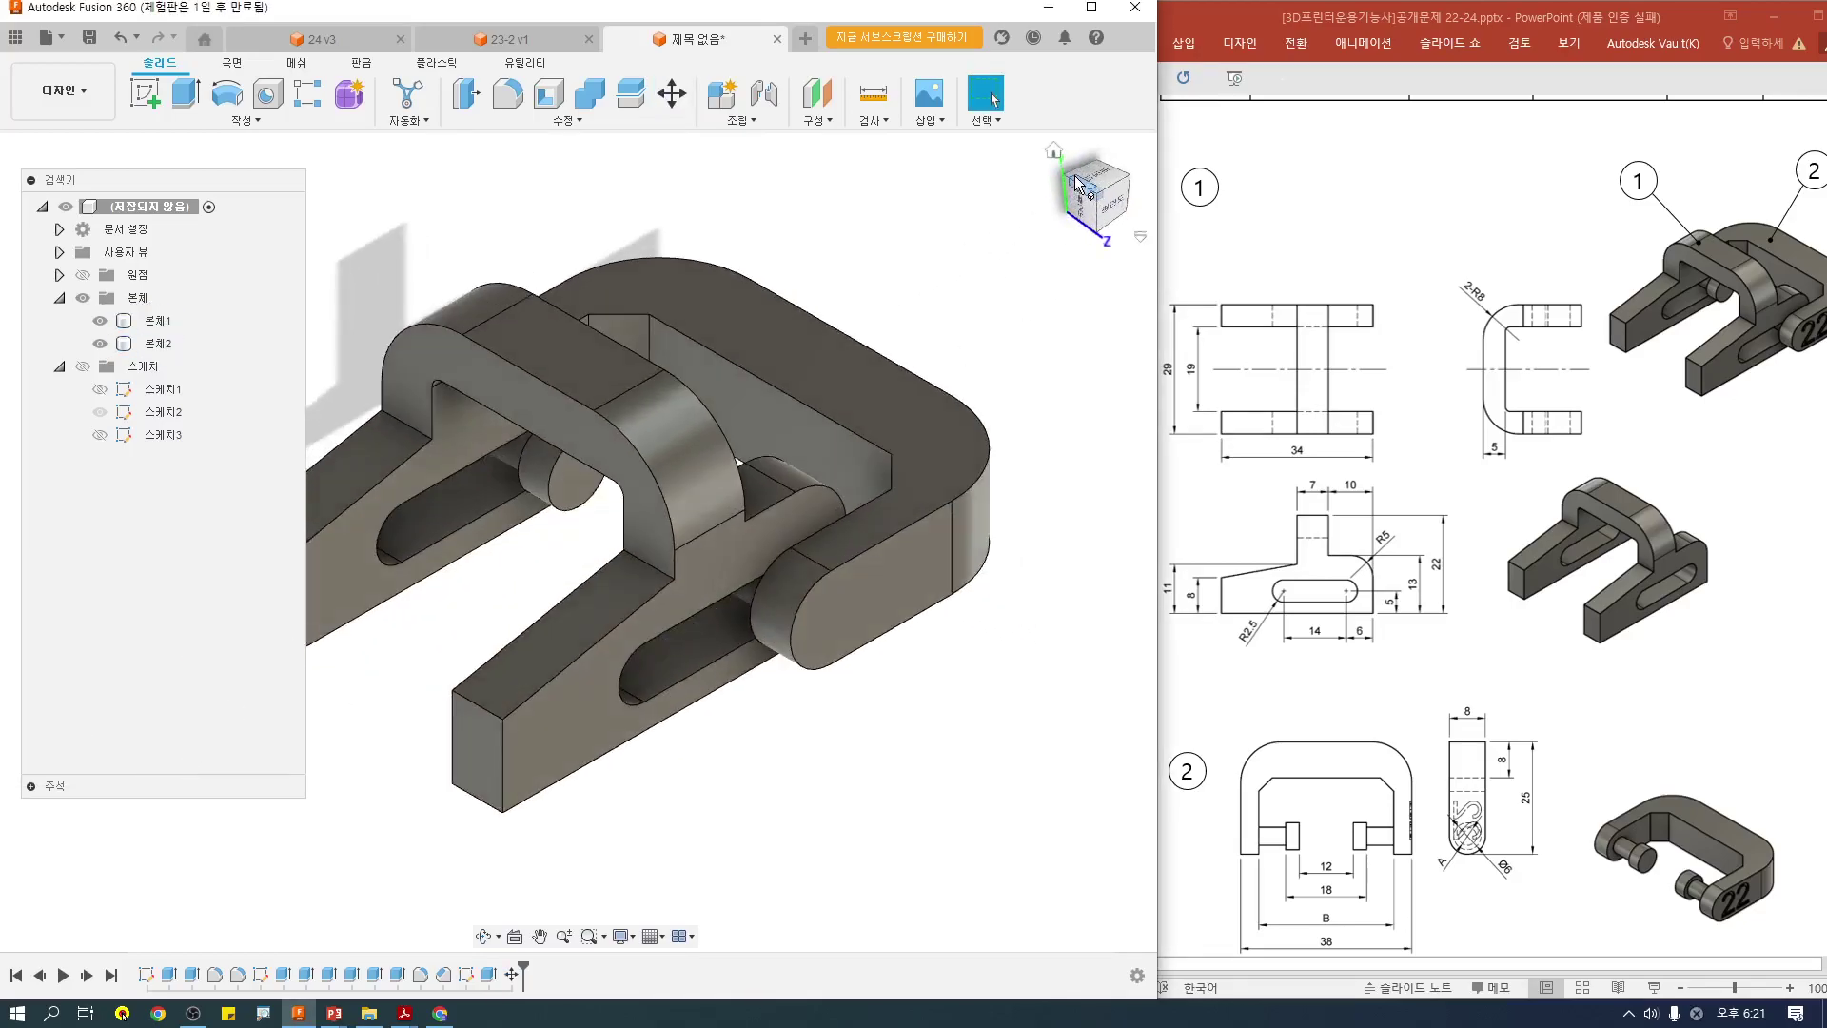
scroll(857, 600, "down", 2)
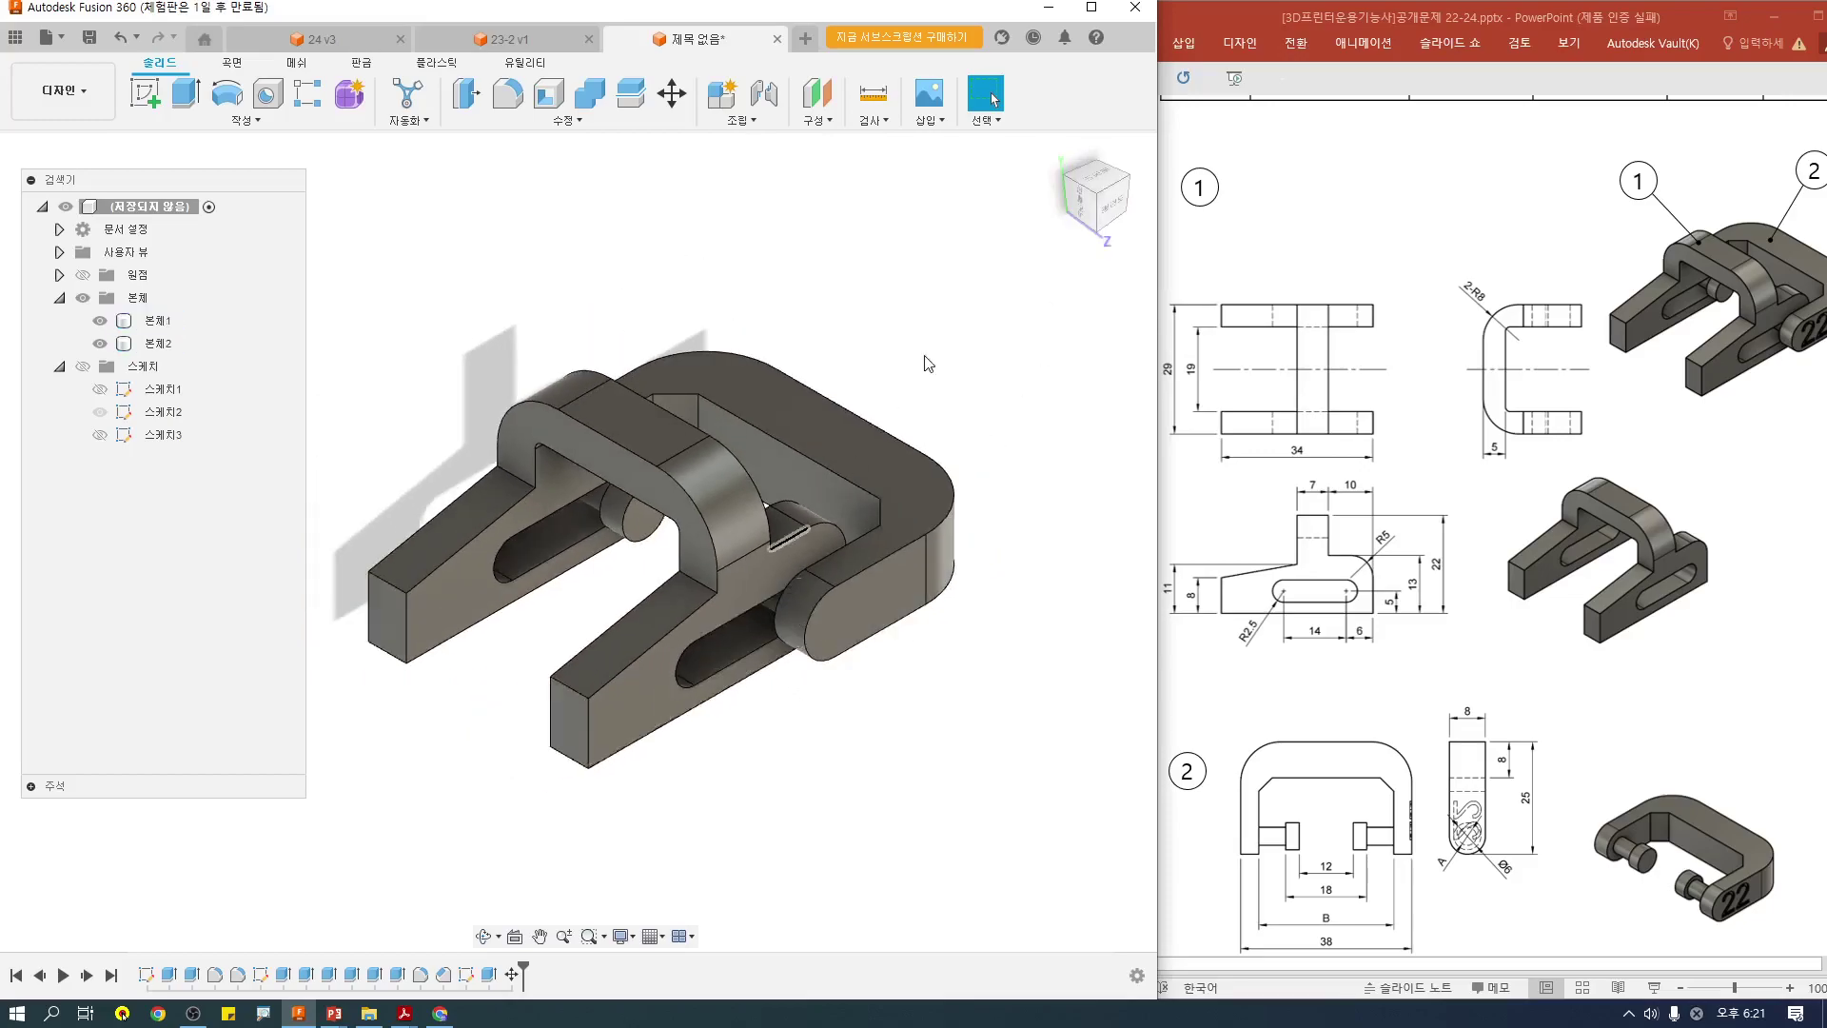
left_click(1064, 175)
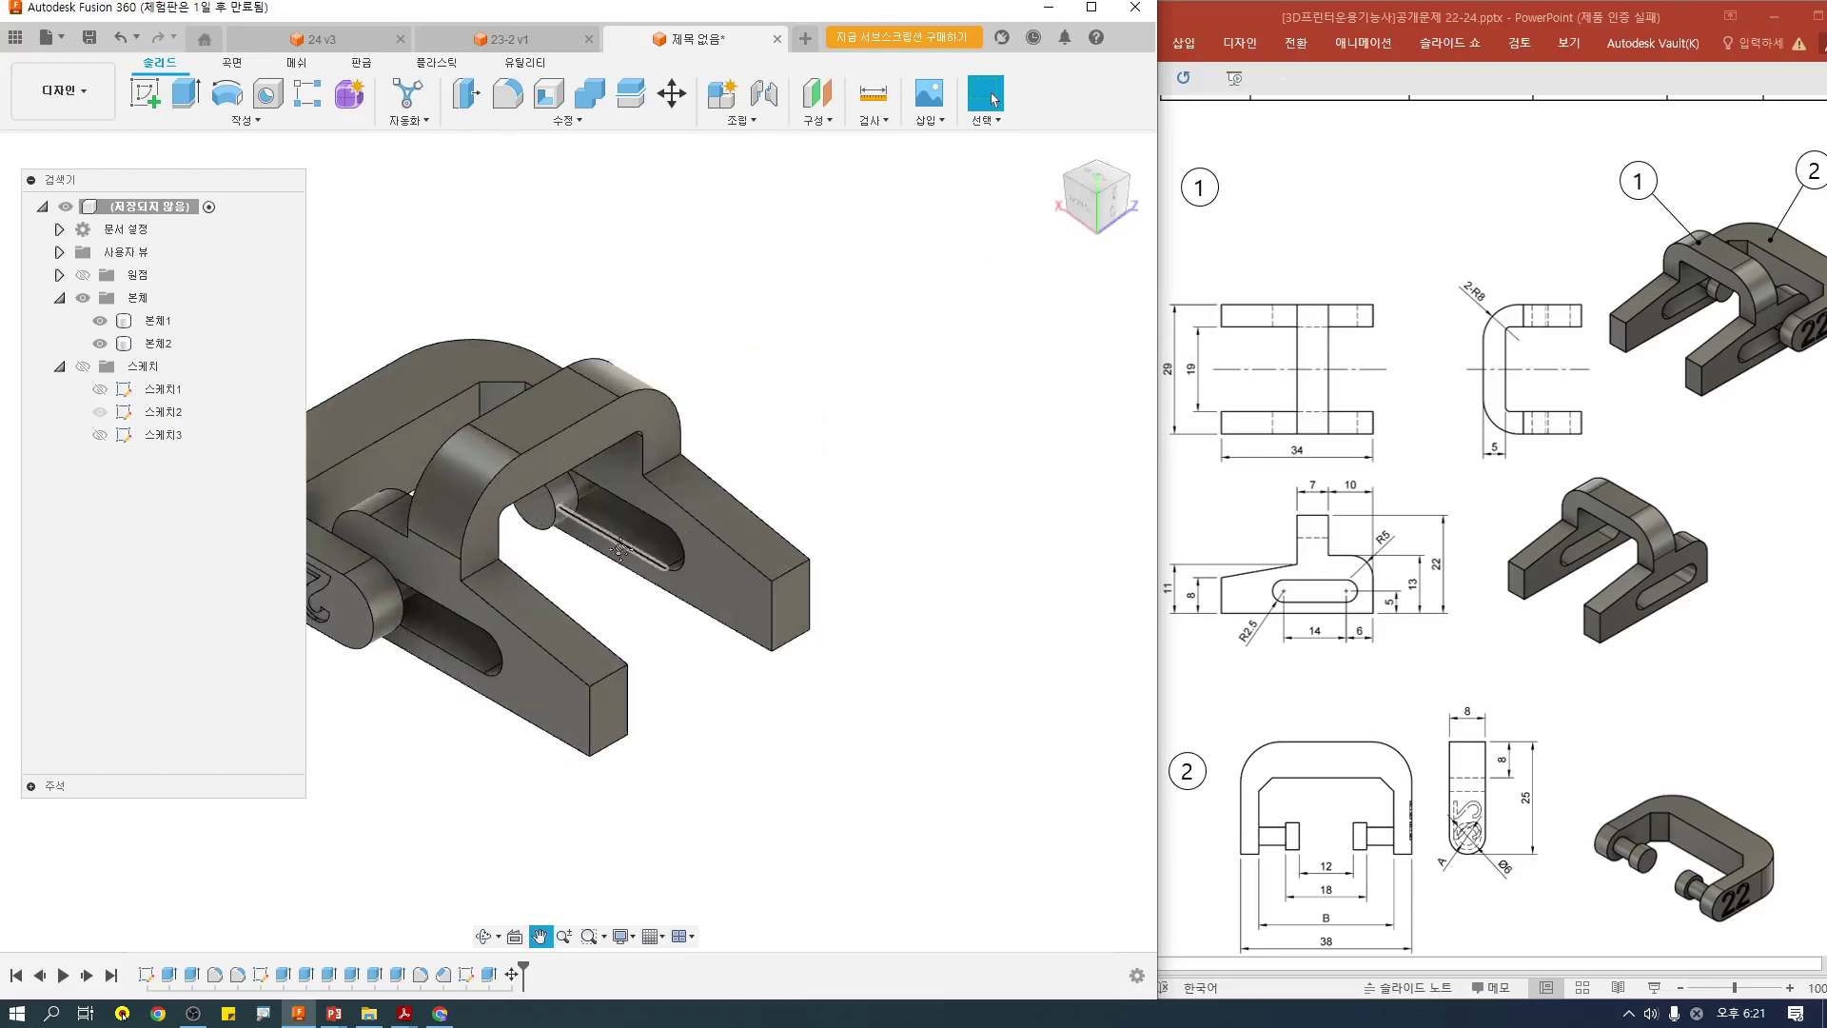
scroll(741, 540, "down", 2)
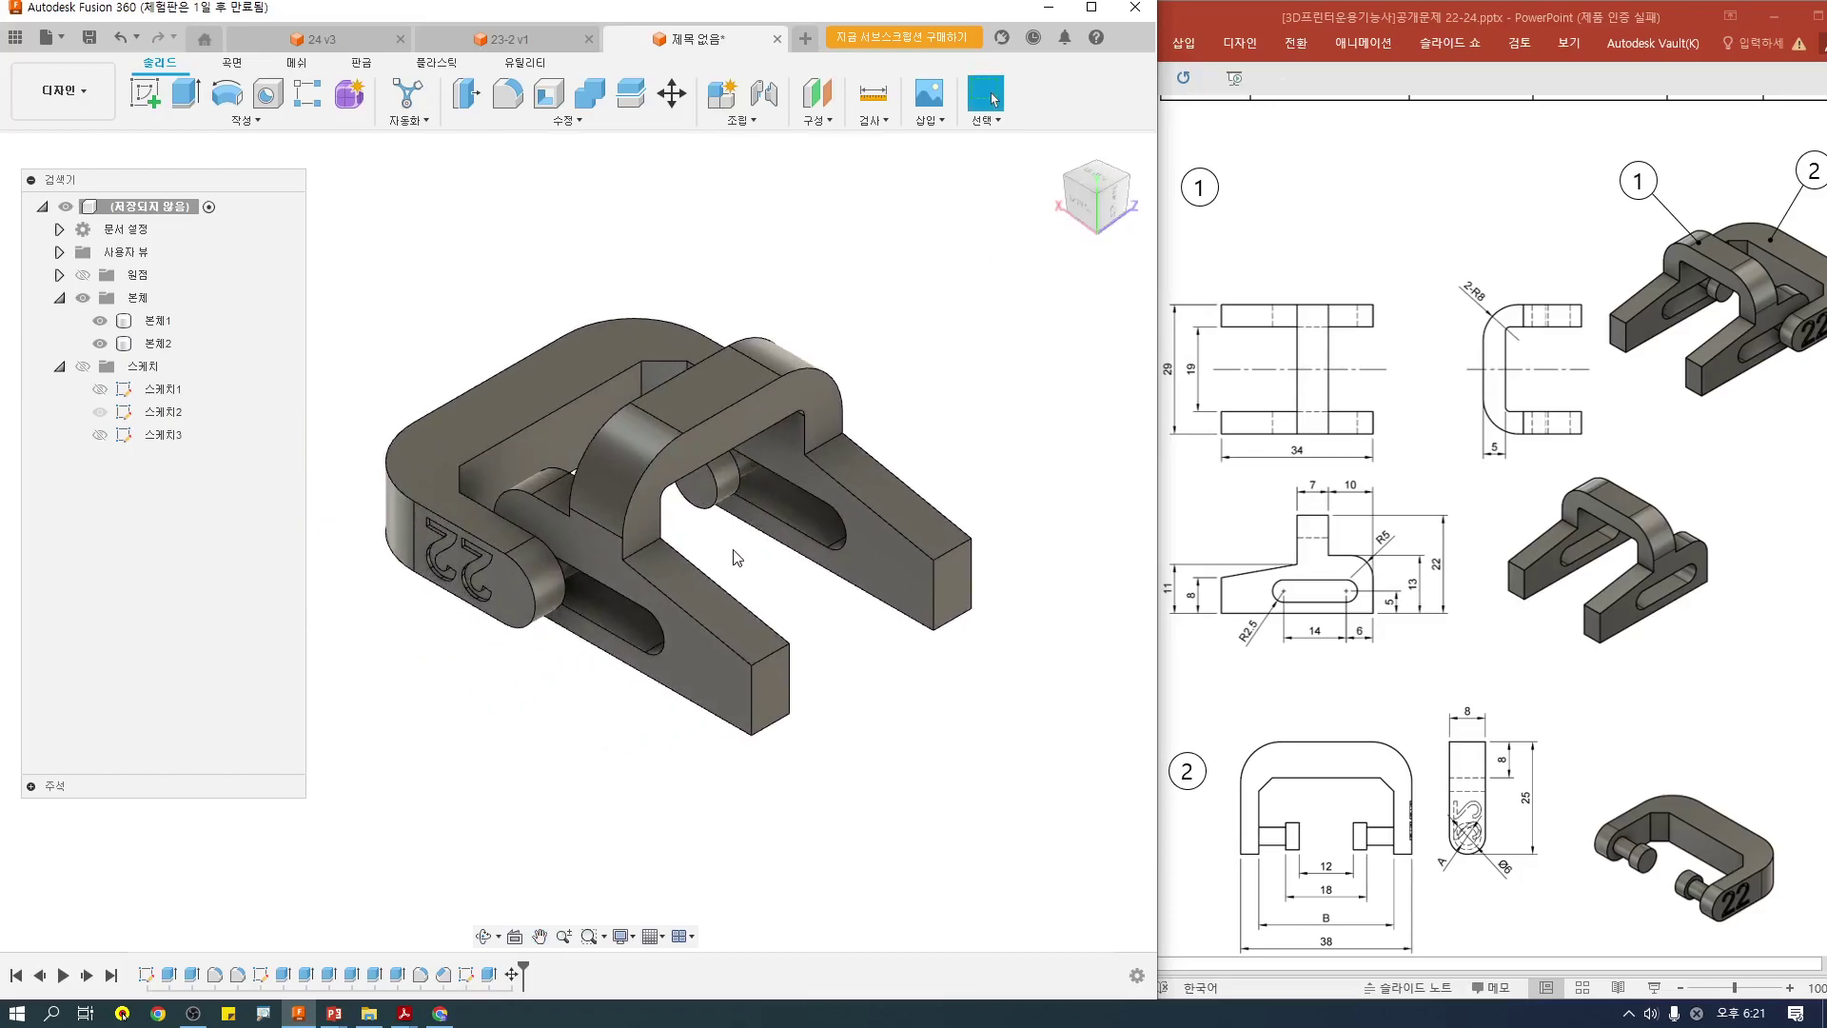